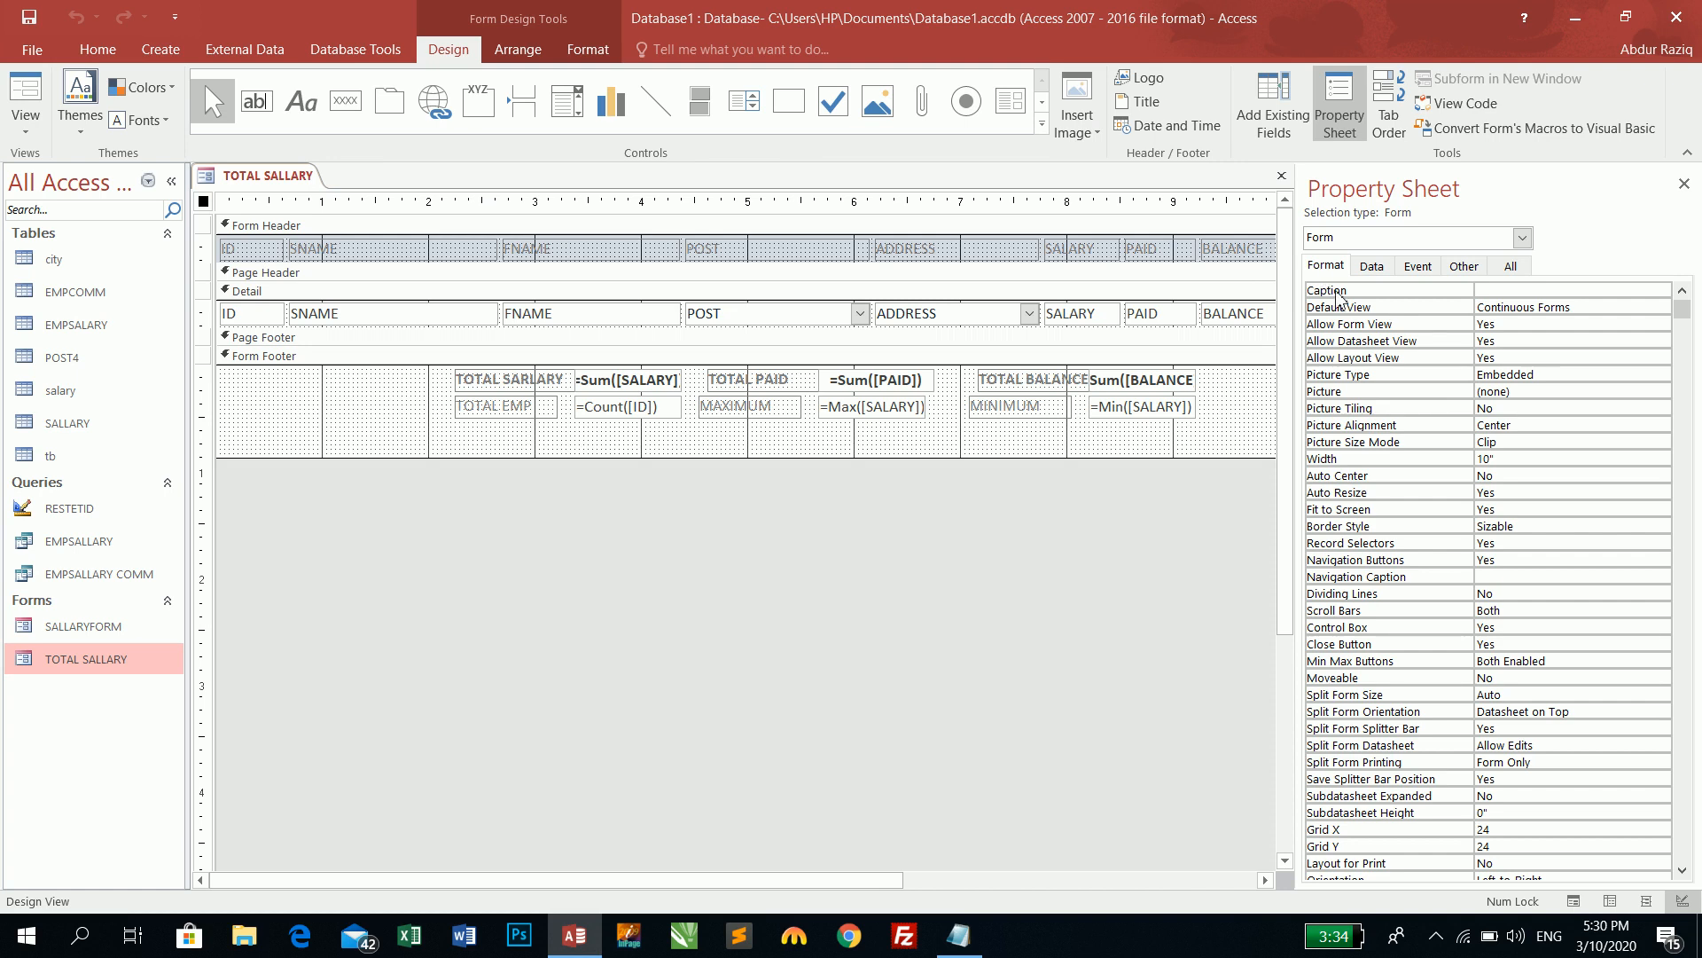
- Preview the form's records, return to Design View, and select the Allow Form View setting
{"action": "left_click", "coordinate": [1586, 309]}
{"action": "left_click", "coordinate": [1551, 323]}
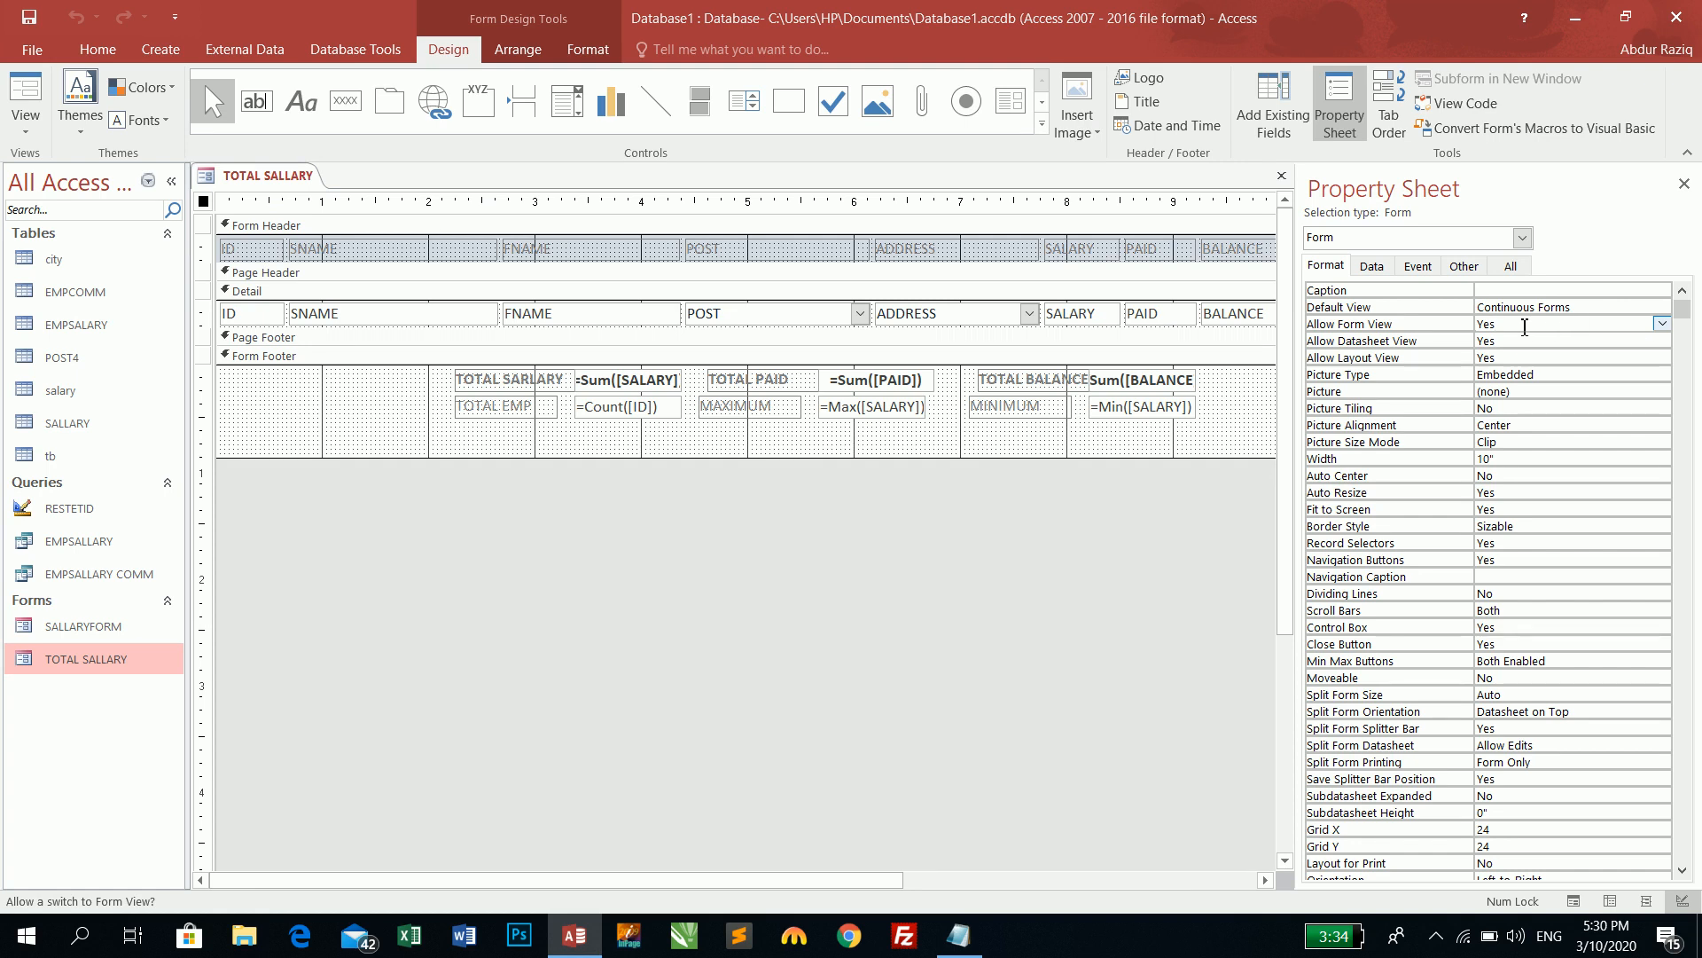
{"action": "left_click", "coordinate": [18, 89]}
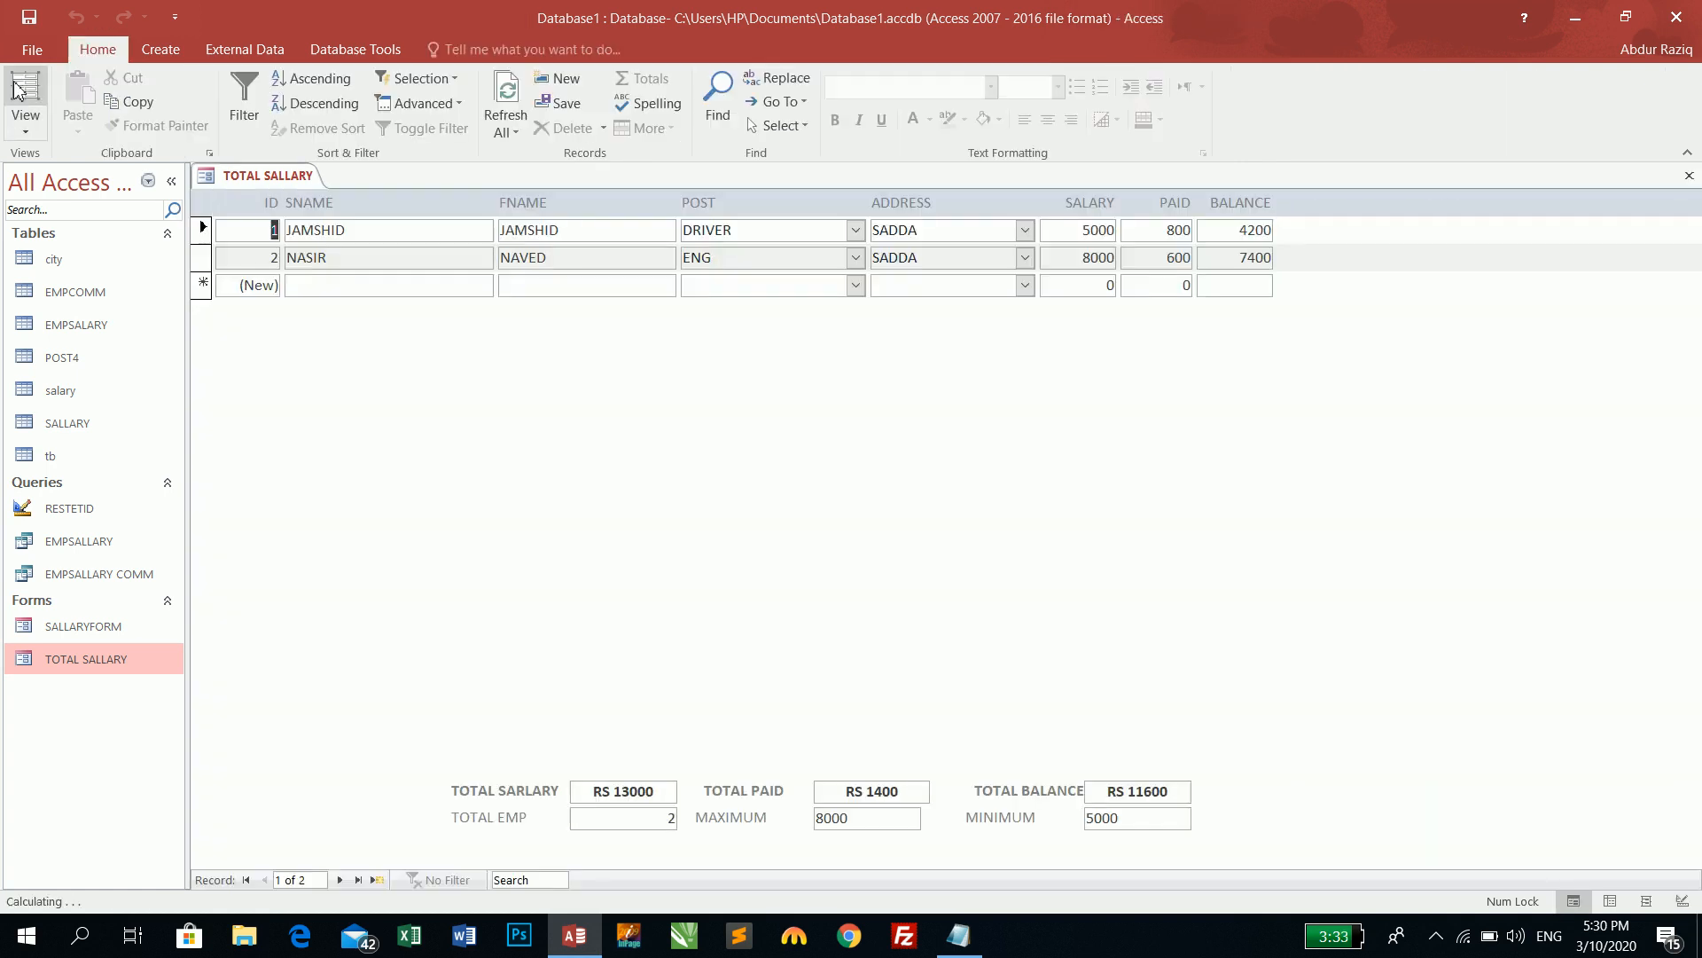
{"action": "left_click", "coordinate": [25, 131]}
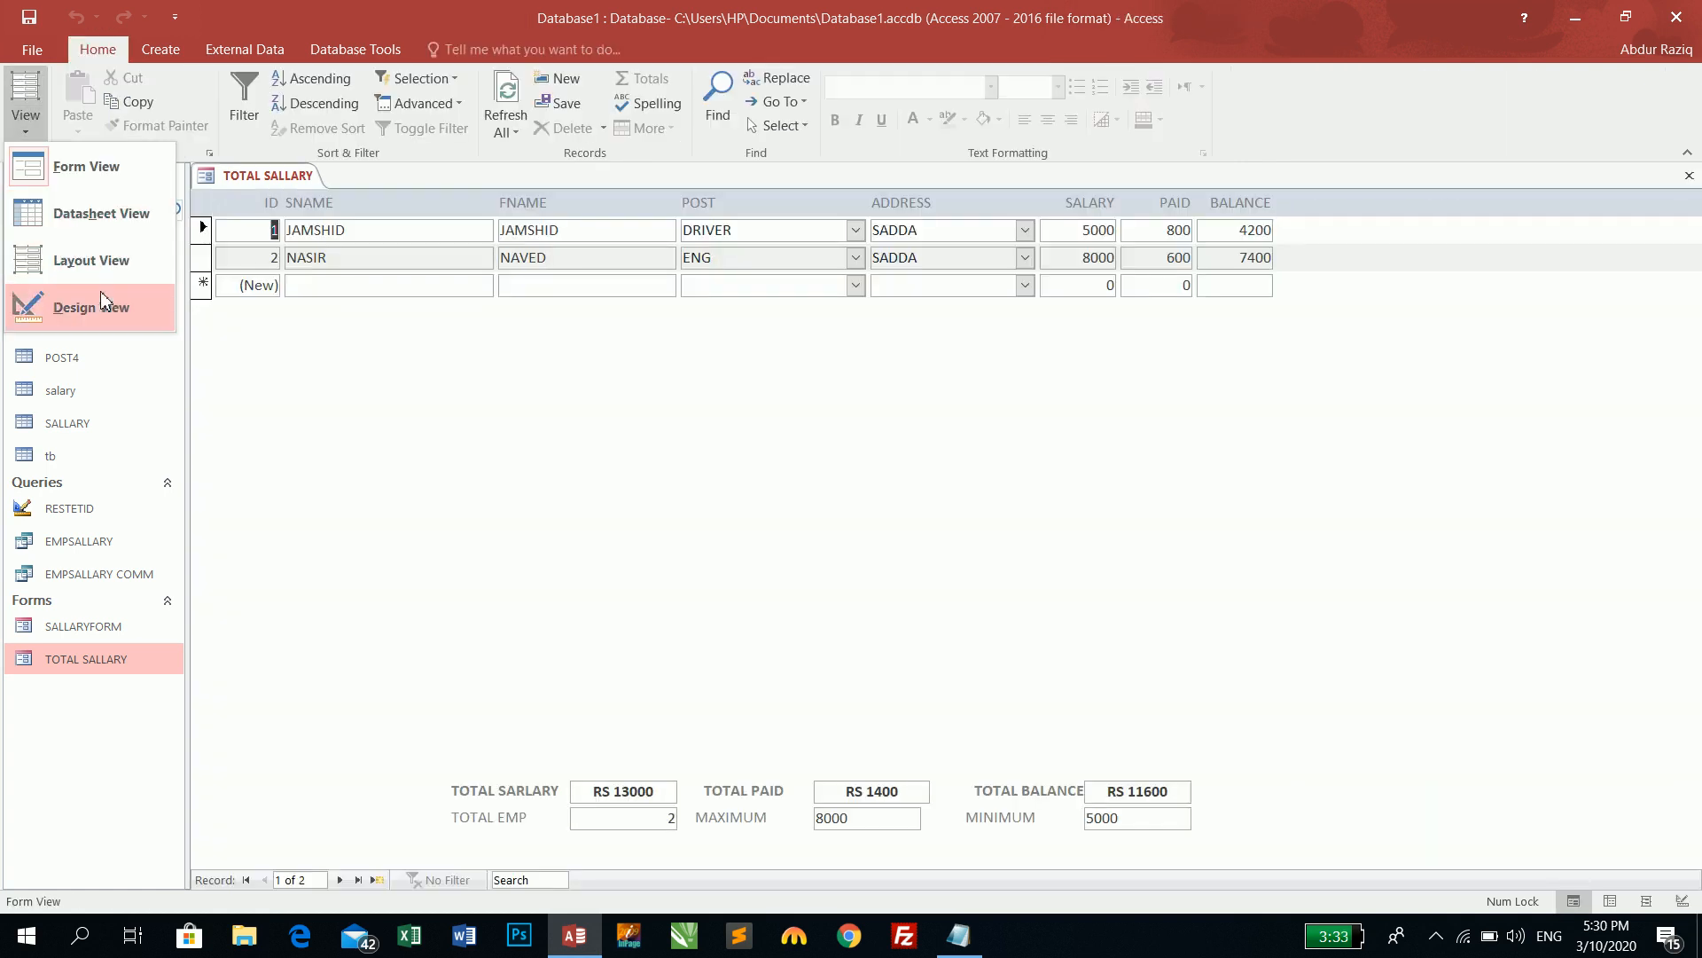
{"action": "left_click", "coordinate": [71, 304]}
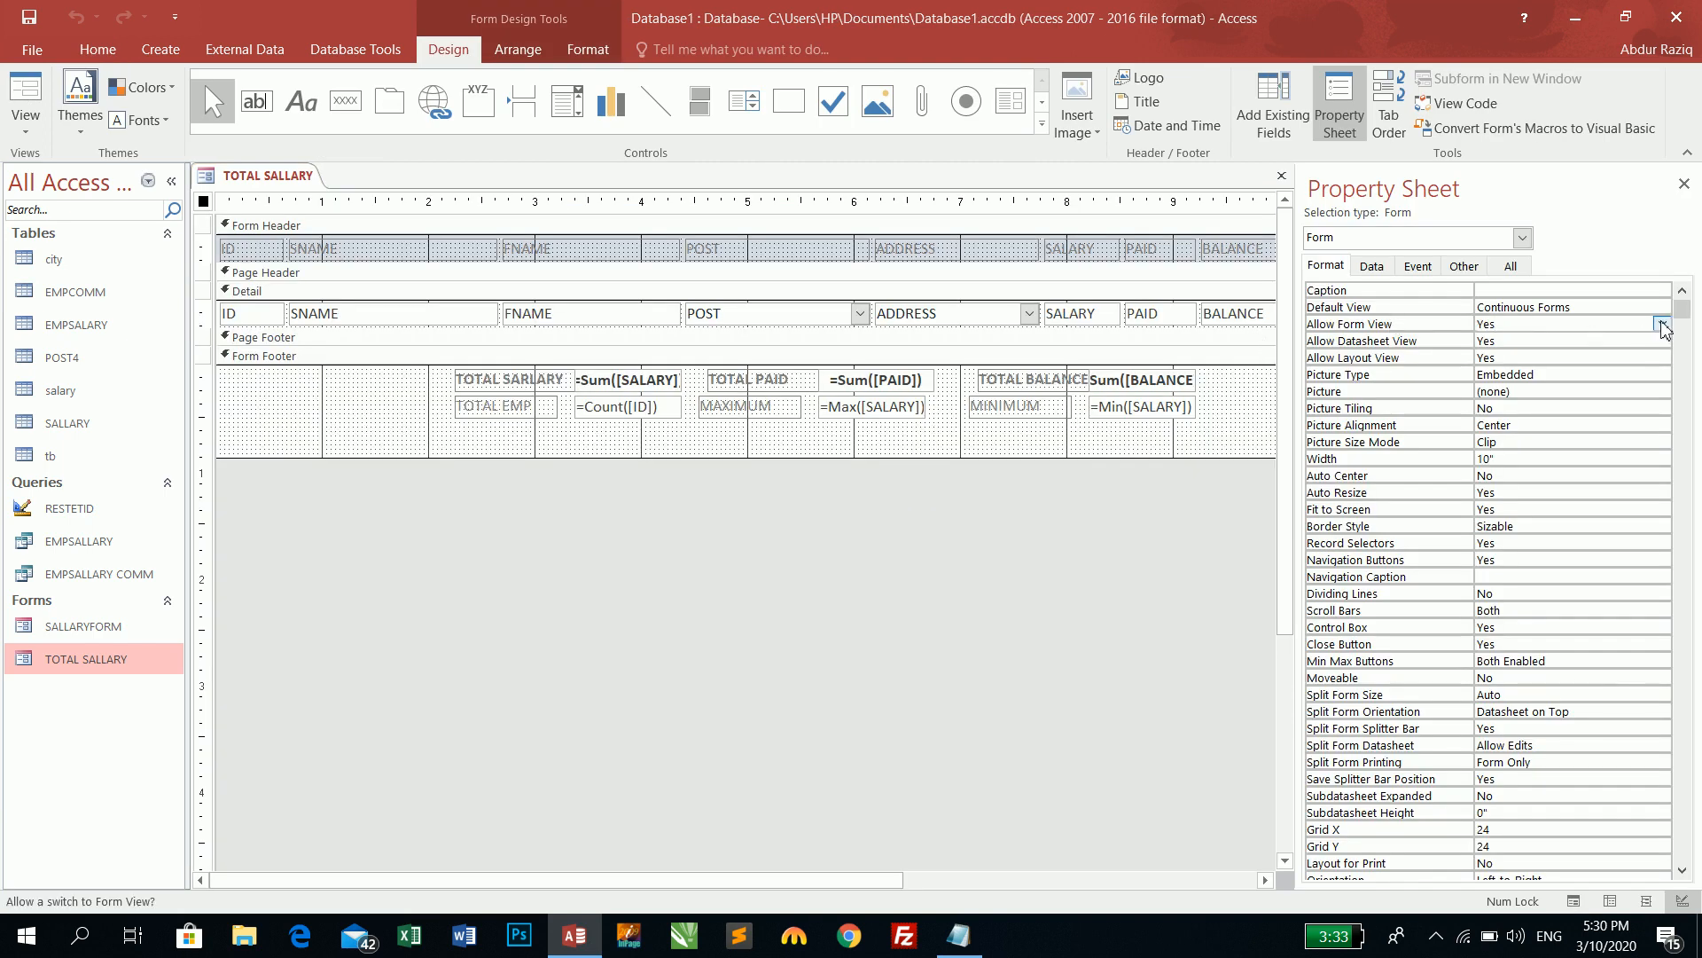
- Set Allow Form View to No and show the form in Datasheet View
{"action": "left_click", "coordinate": [1661, 323]}
{"action": "left_click", "coordinate": [1563, 357]}
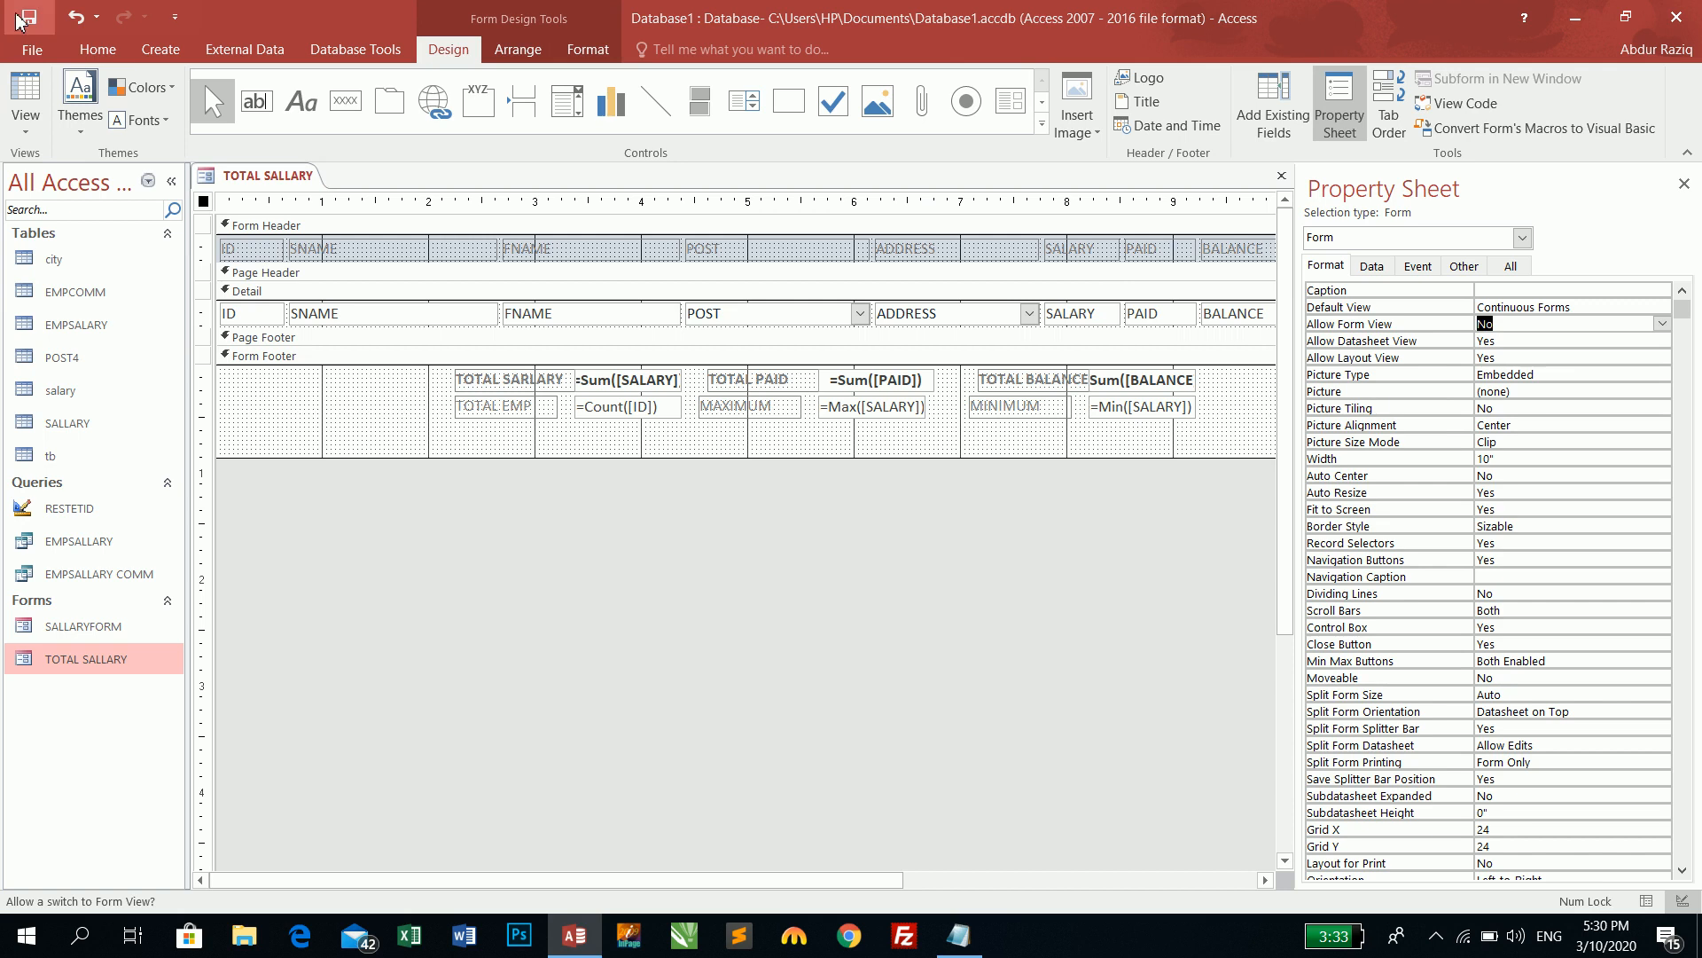
{"action": "left_click", "coordinate": [15, 93]}
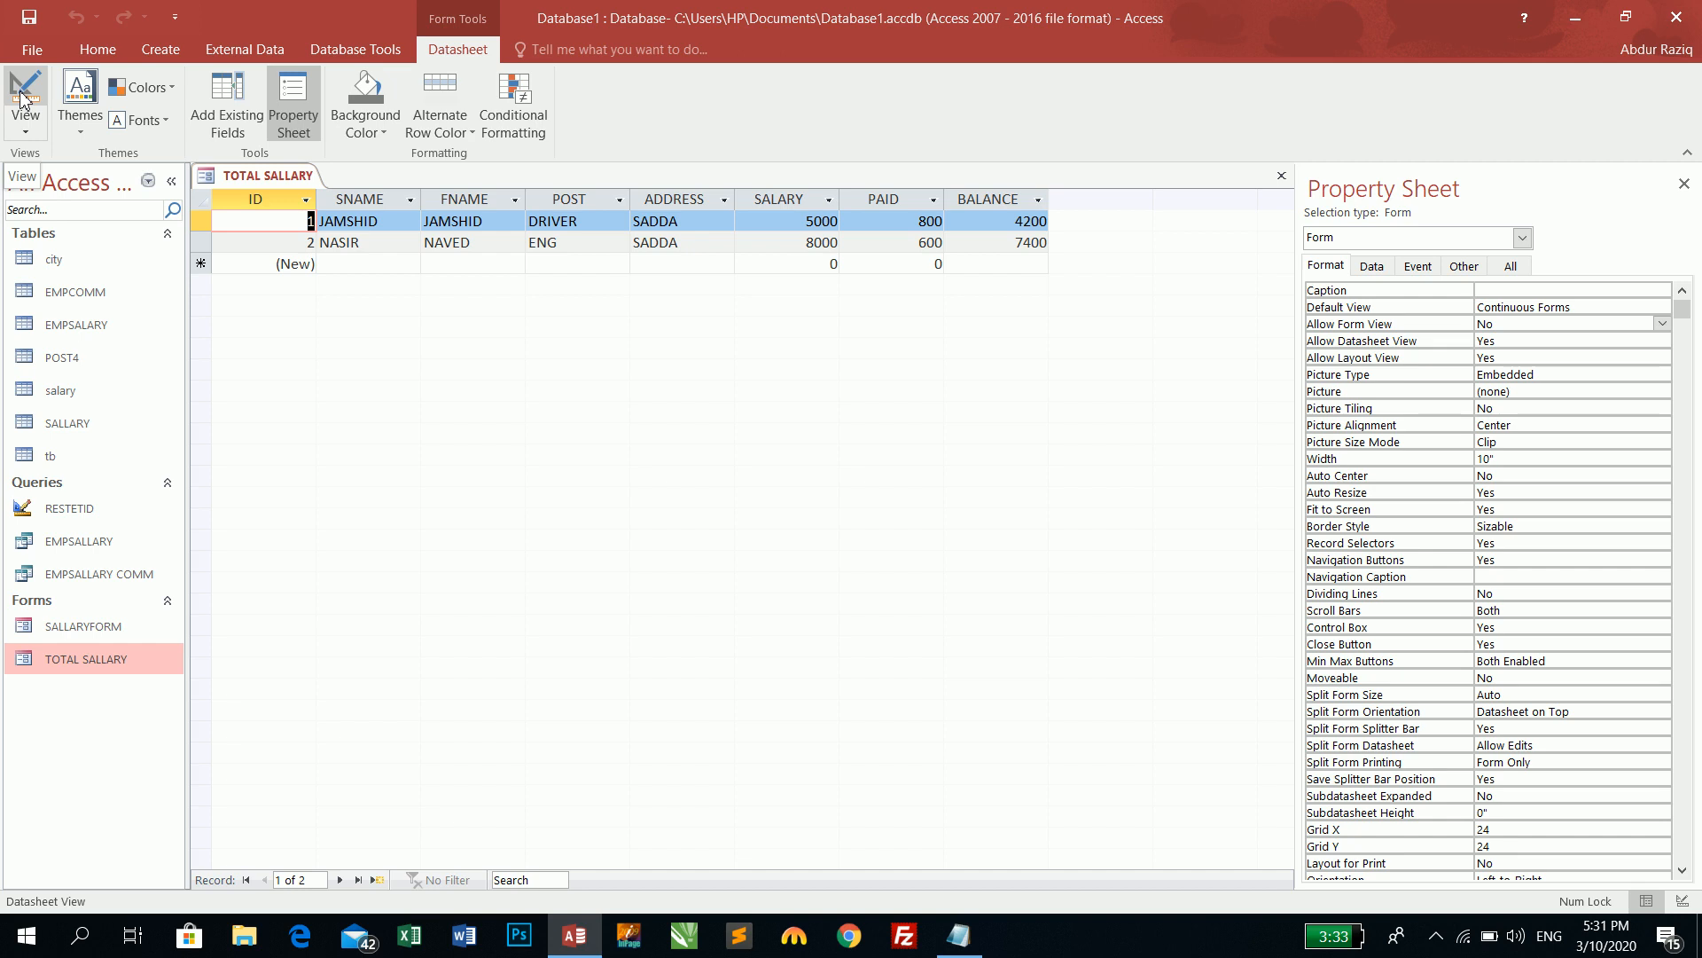
- Back in Design View, set Allow Form View to Yes
{"action": "left_click", "coordinate": [19, 93]}
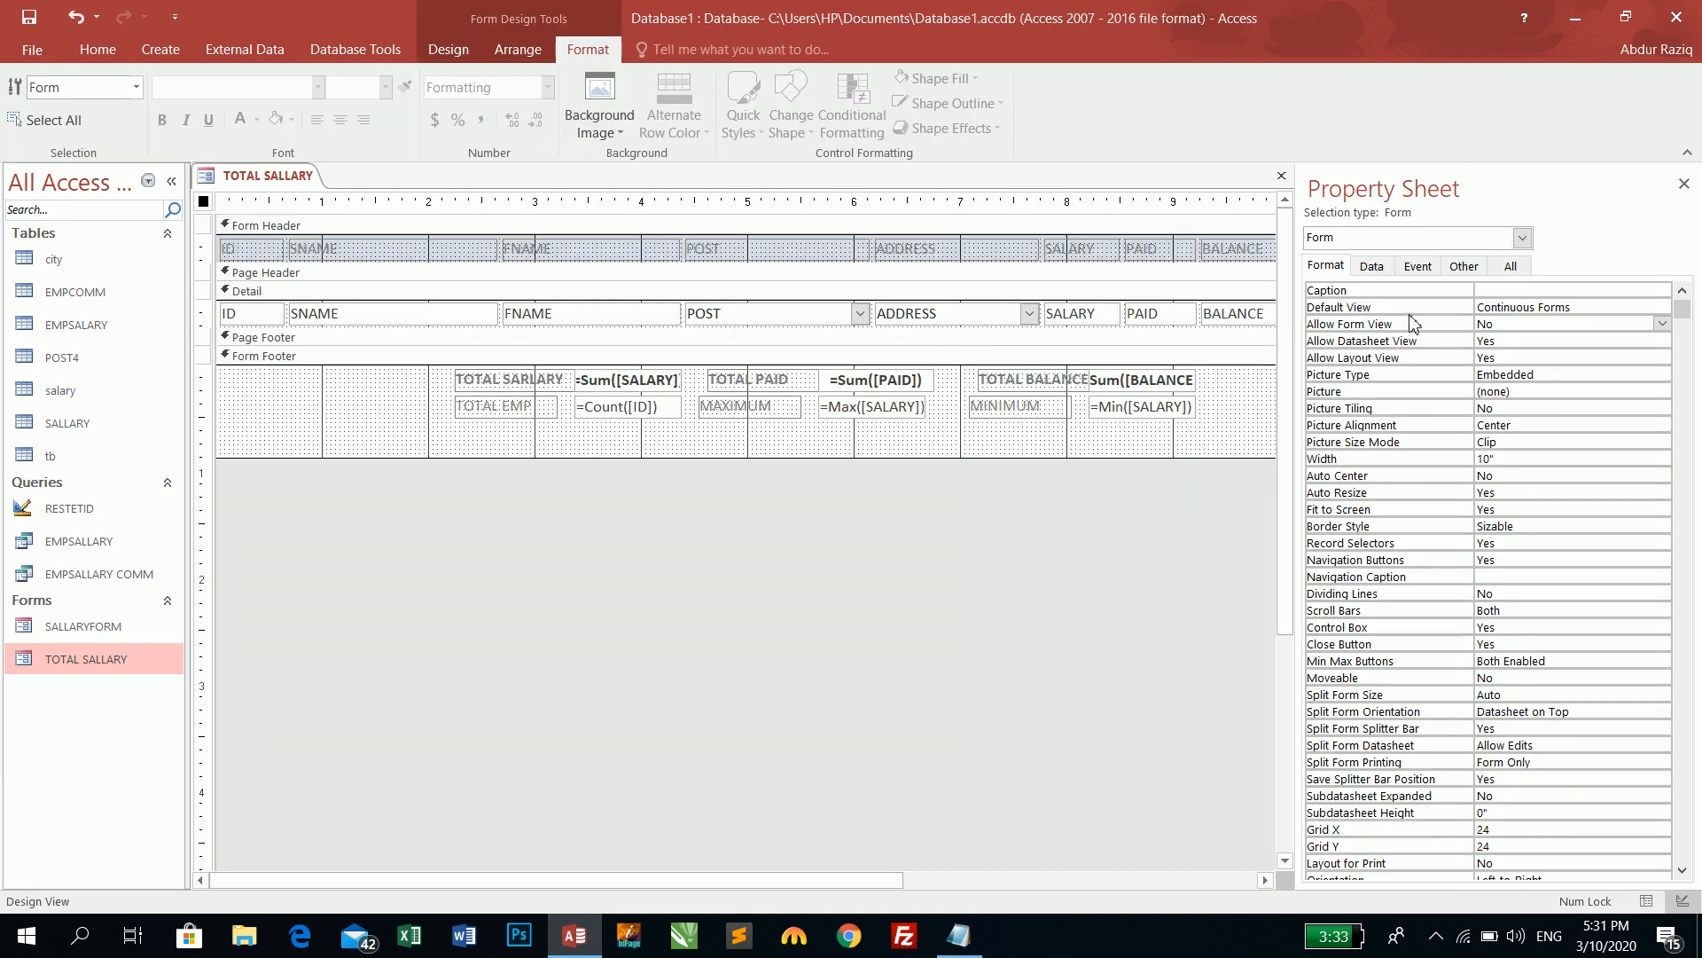
{"action": "double_click", "coordinate": [1528, 322]}
{"action": "left_click", "coordinate": [1528, 343]}
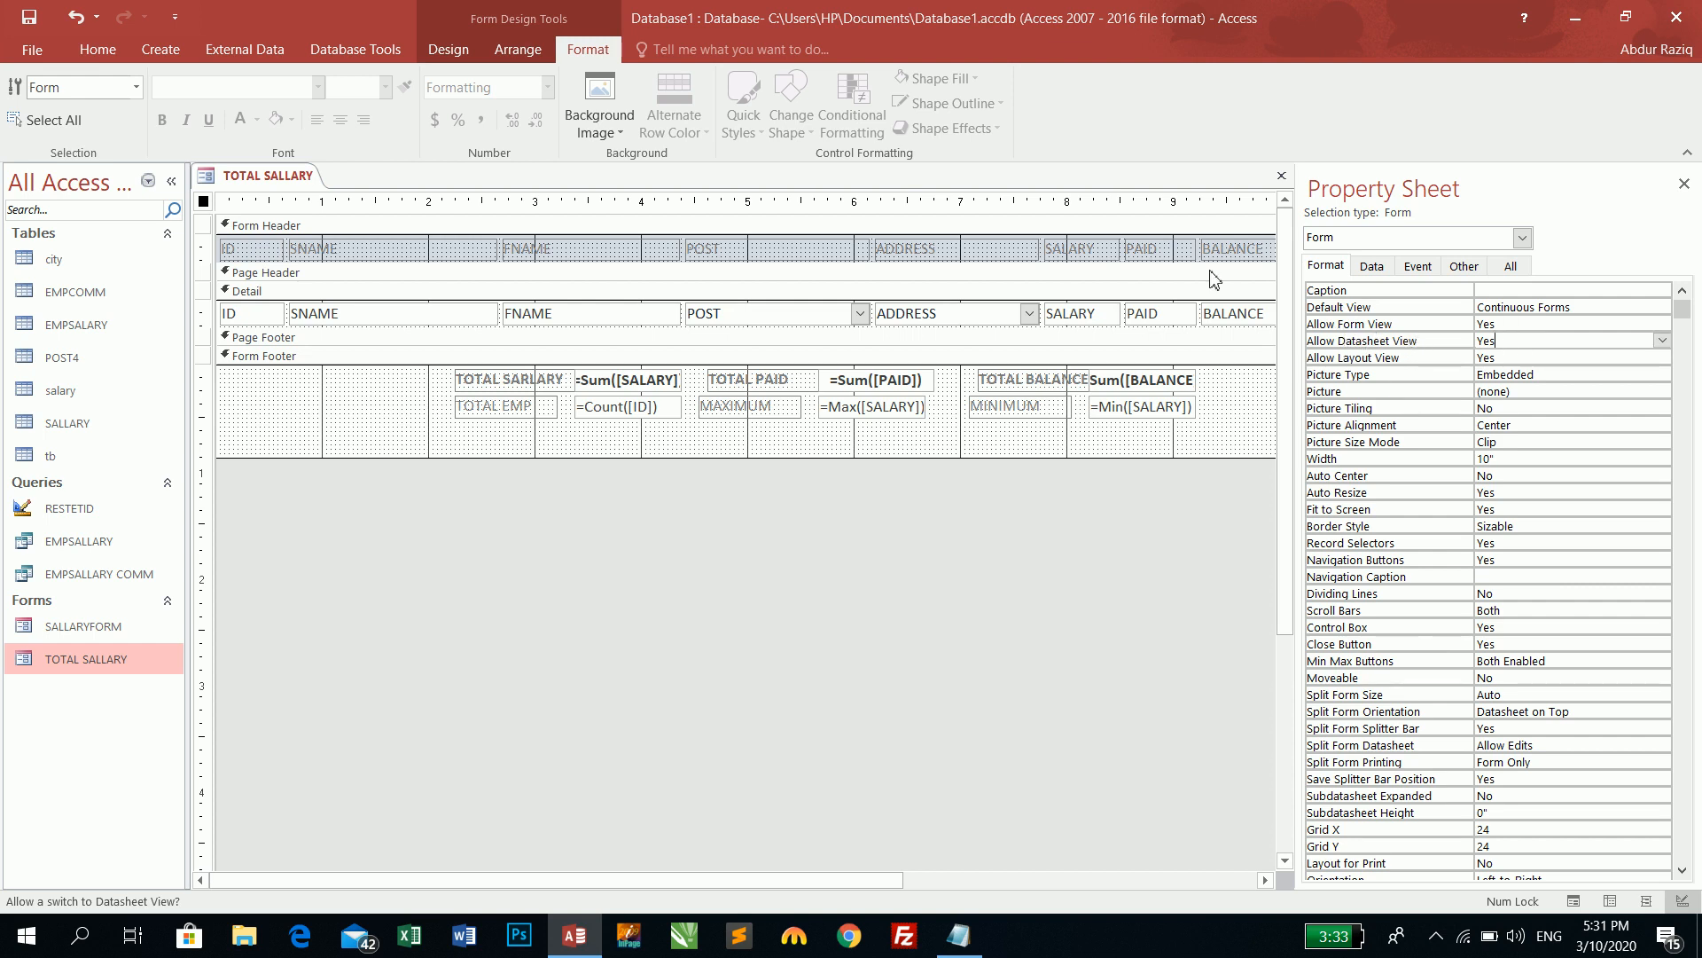
- Preview the form in Form View, then return to Design View and check Allow Datasheet View
{"action": "left_click", "coordinate": [97, 49]}
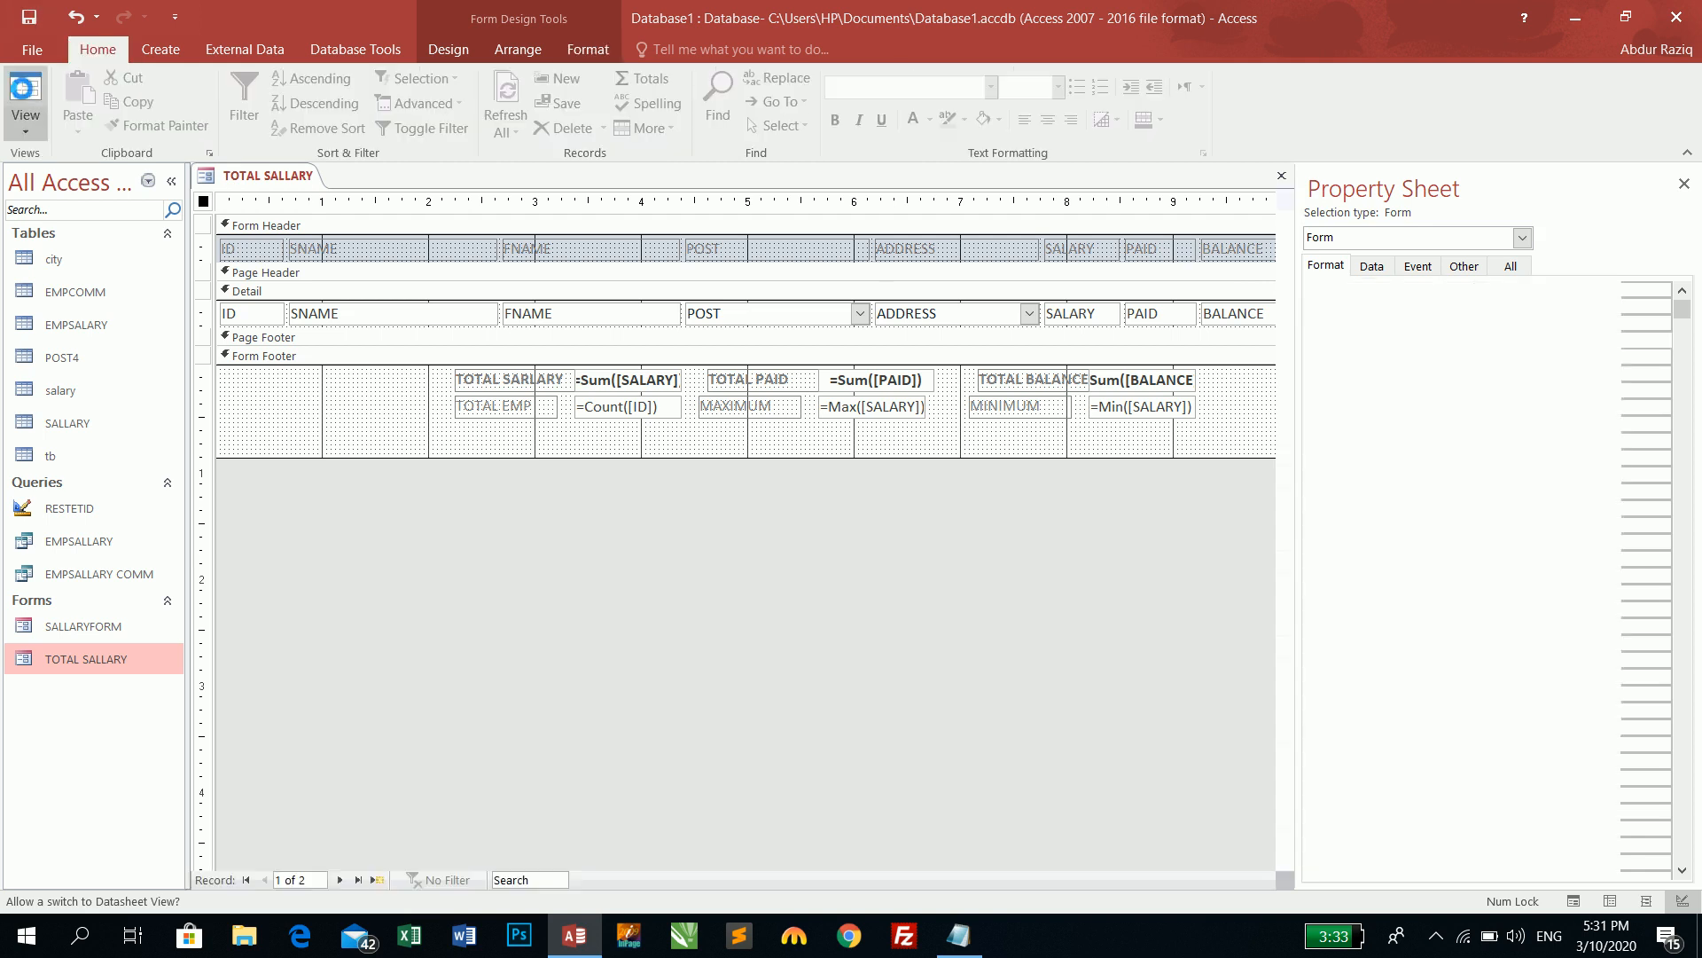
{"action": "left_click", "coordinate": [25, 99]}
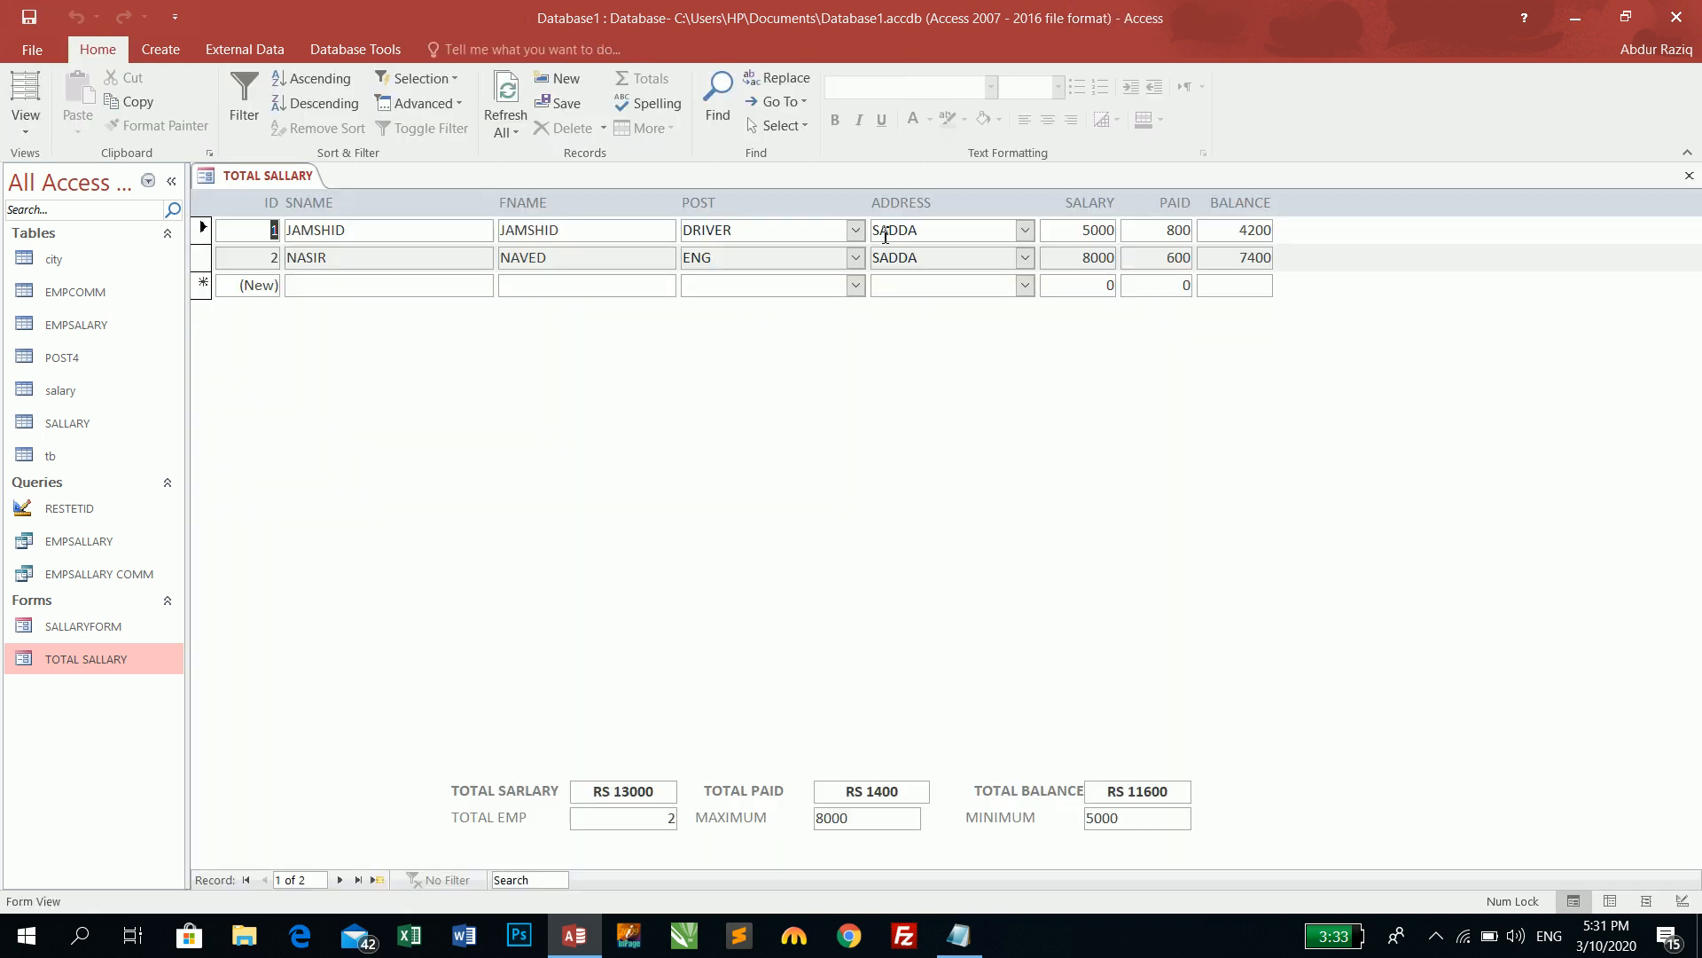
{"action": "left_click", "coordinate": [25, 129]}
{"action": "left_click", "coordinate": [65, 304]}
{"action": "left_click", "coordinate": [1547, 335]}
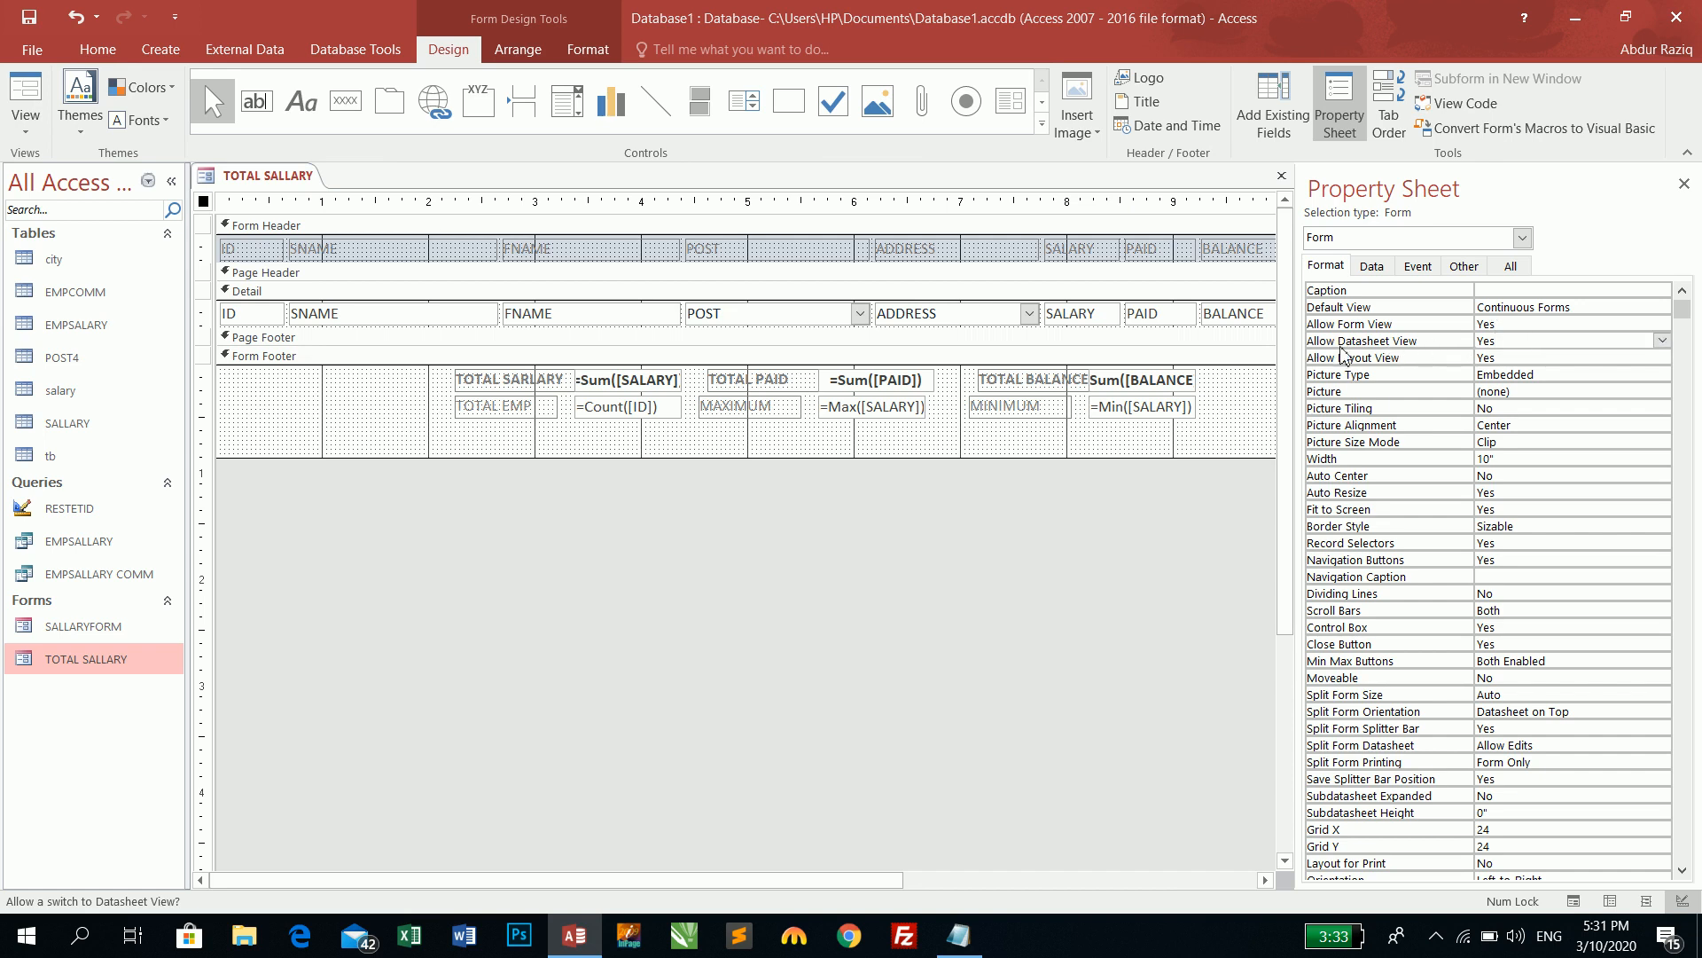
- Open the Allow Layout View choices, leave it at Yes, and check the view list
{"action": "left_click", "coordinate": [1515, 358]}
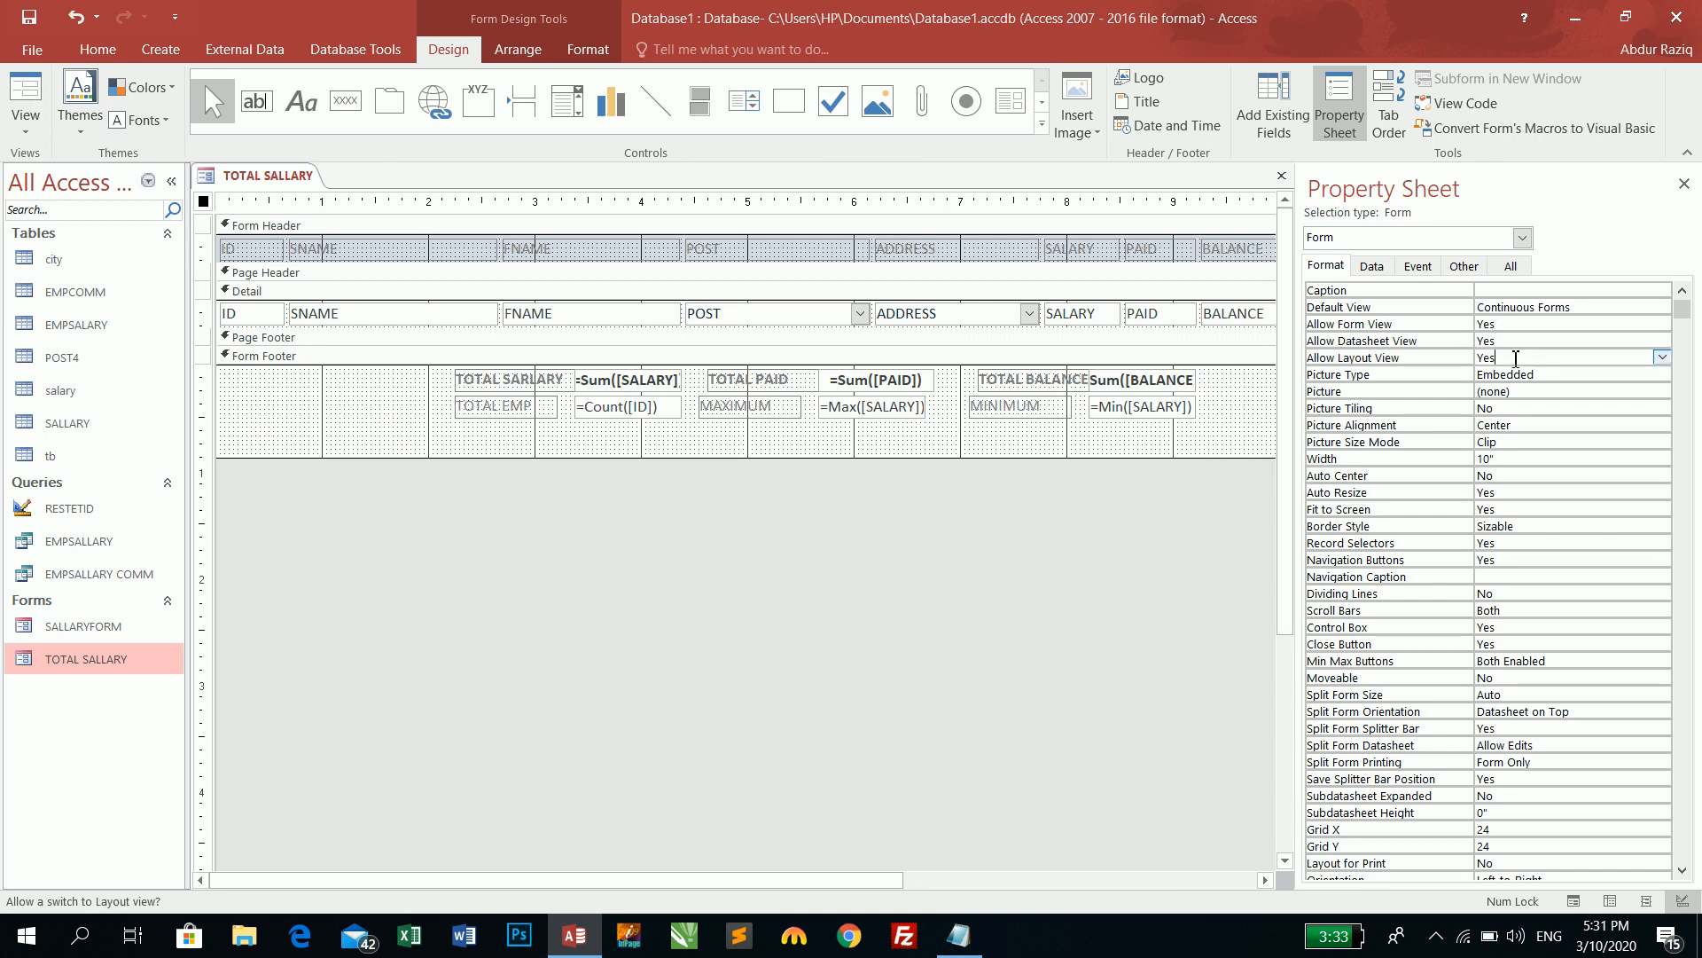
{"action": "left_click", "coordinate": [1662, 357]}
{"action": "left_click", "coordinate": [1507, 374]}
{"action": "left_click", "coordinate": [25, 129]}
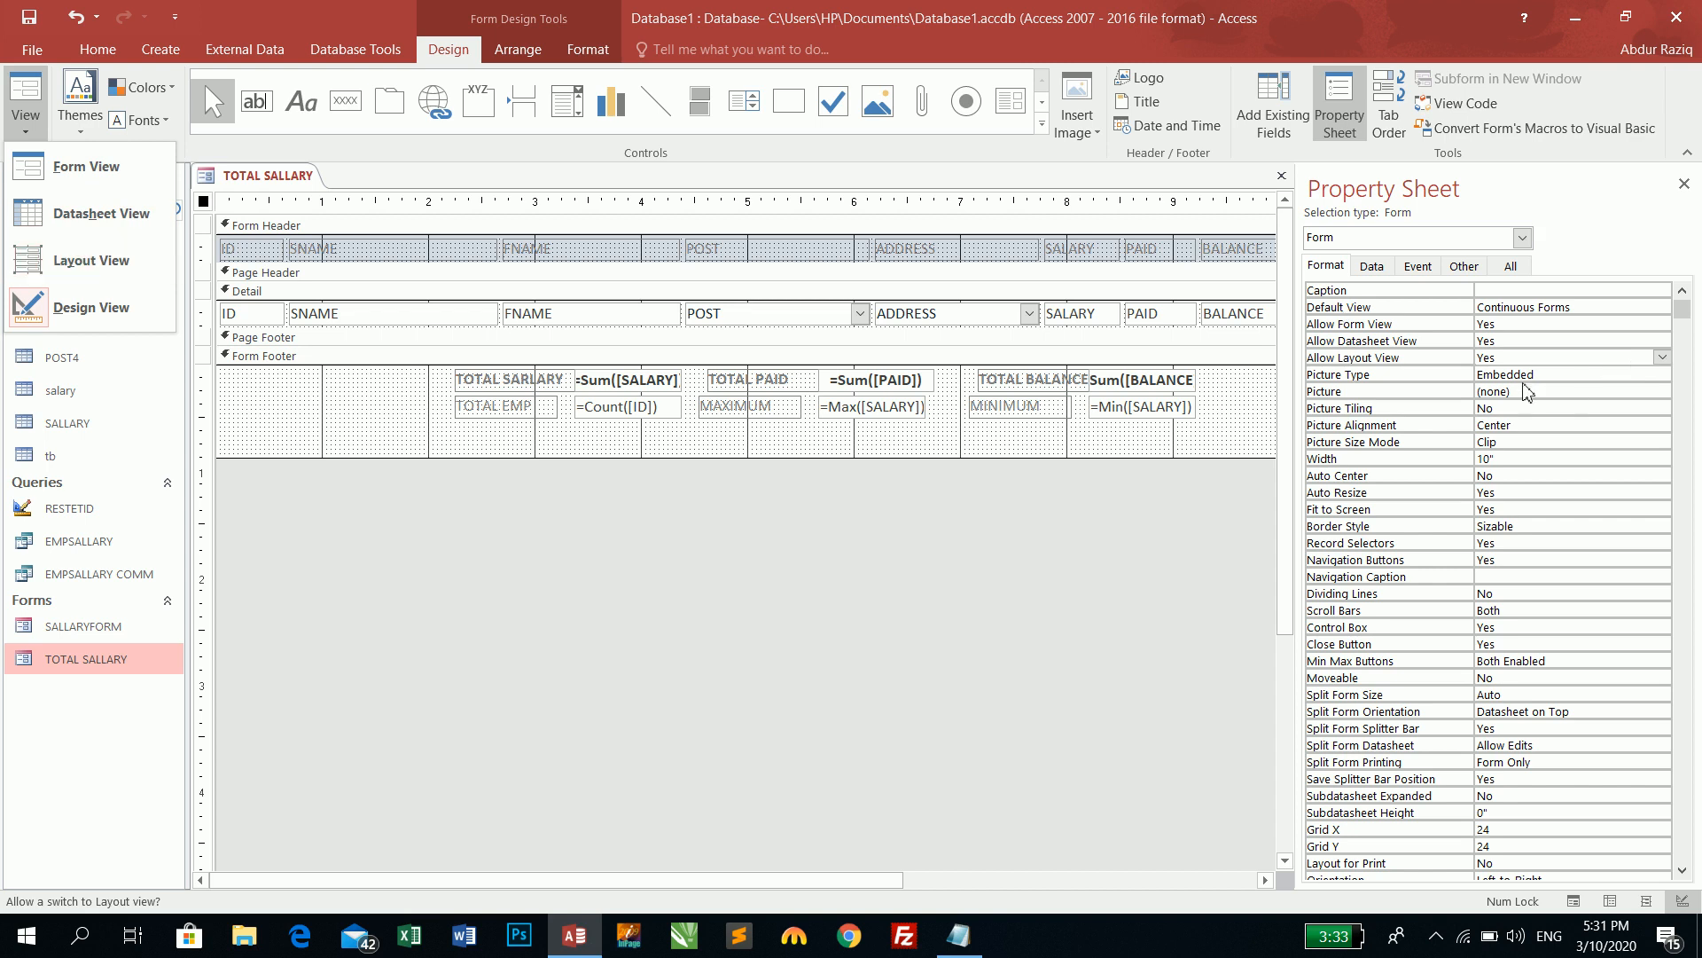
{"action": "left_click", "coordinate": [1539, 362]}
- Set Allow Layout View to No, preview the form, and check which views remain
{"action": "left_click", "coordinate": [1662, 358]}
{"action": "left_click", "coordinate": [1552, 391]}
{"action": "left_click", "coordinate": [25, 93]}
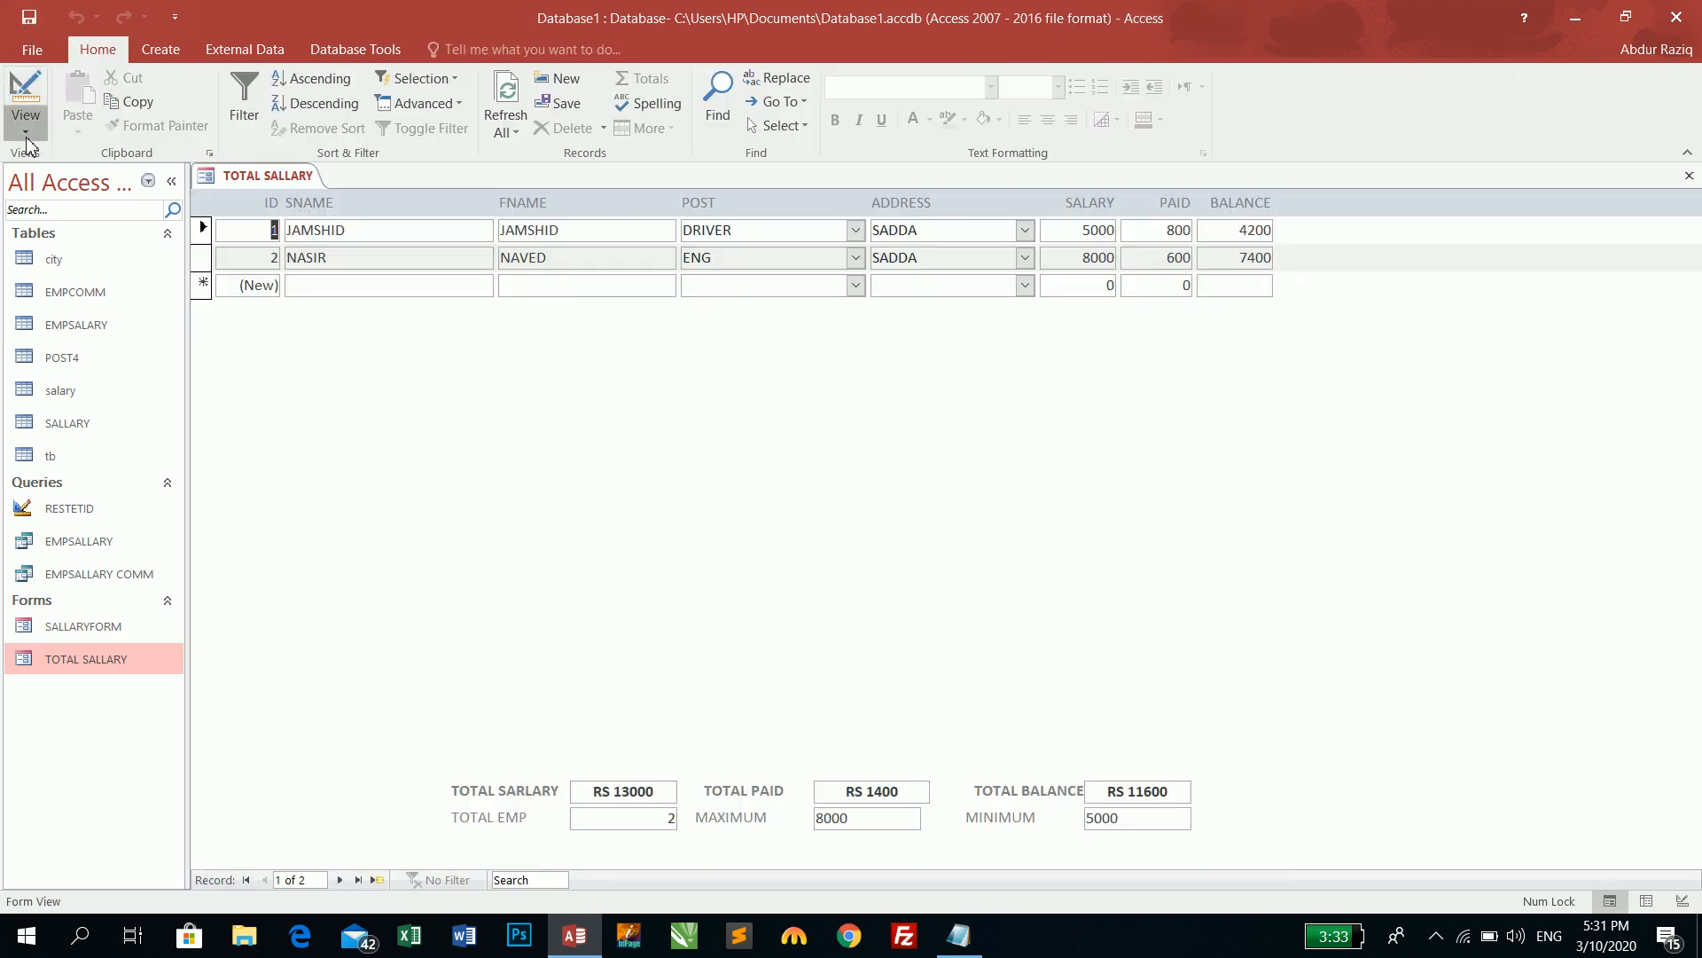
{"action": "left_click", "coordinate": [28, 135]}
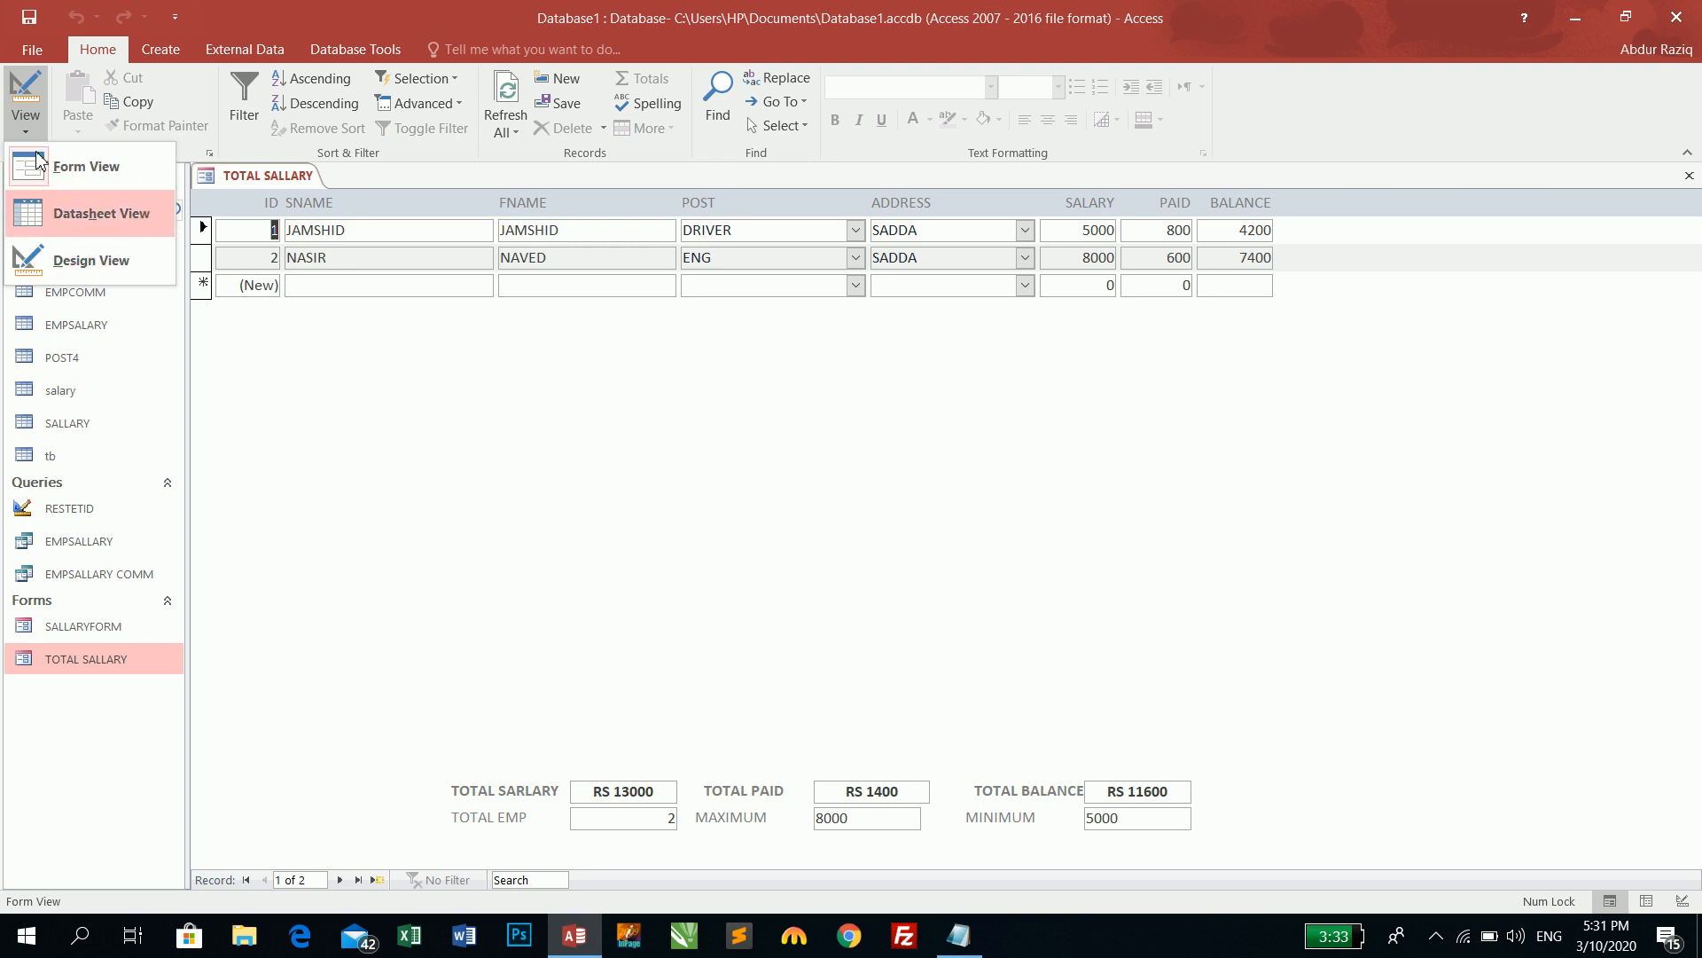
{"action": "left_click", "coordinate": [91, 260]}
- Set Allow Layout View back to Yes and bring up the view choices
{"action": "left_click", "coordinate": [1517, 358]}
{"action": "double_click", "coordinate": [1517, 357]}
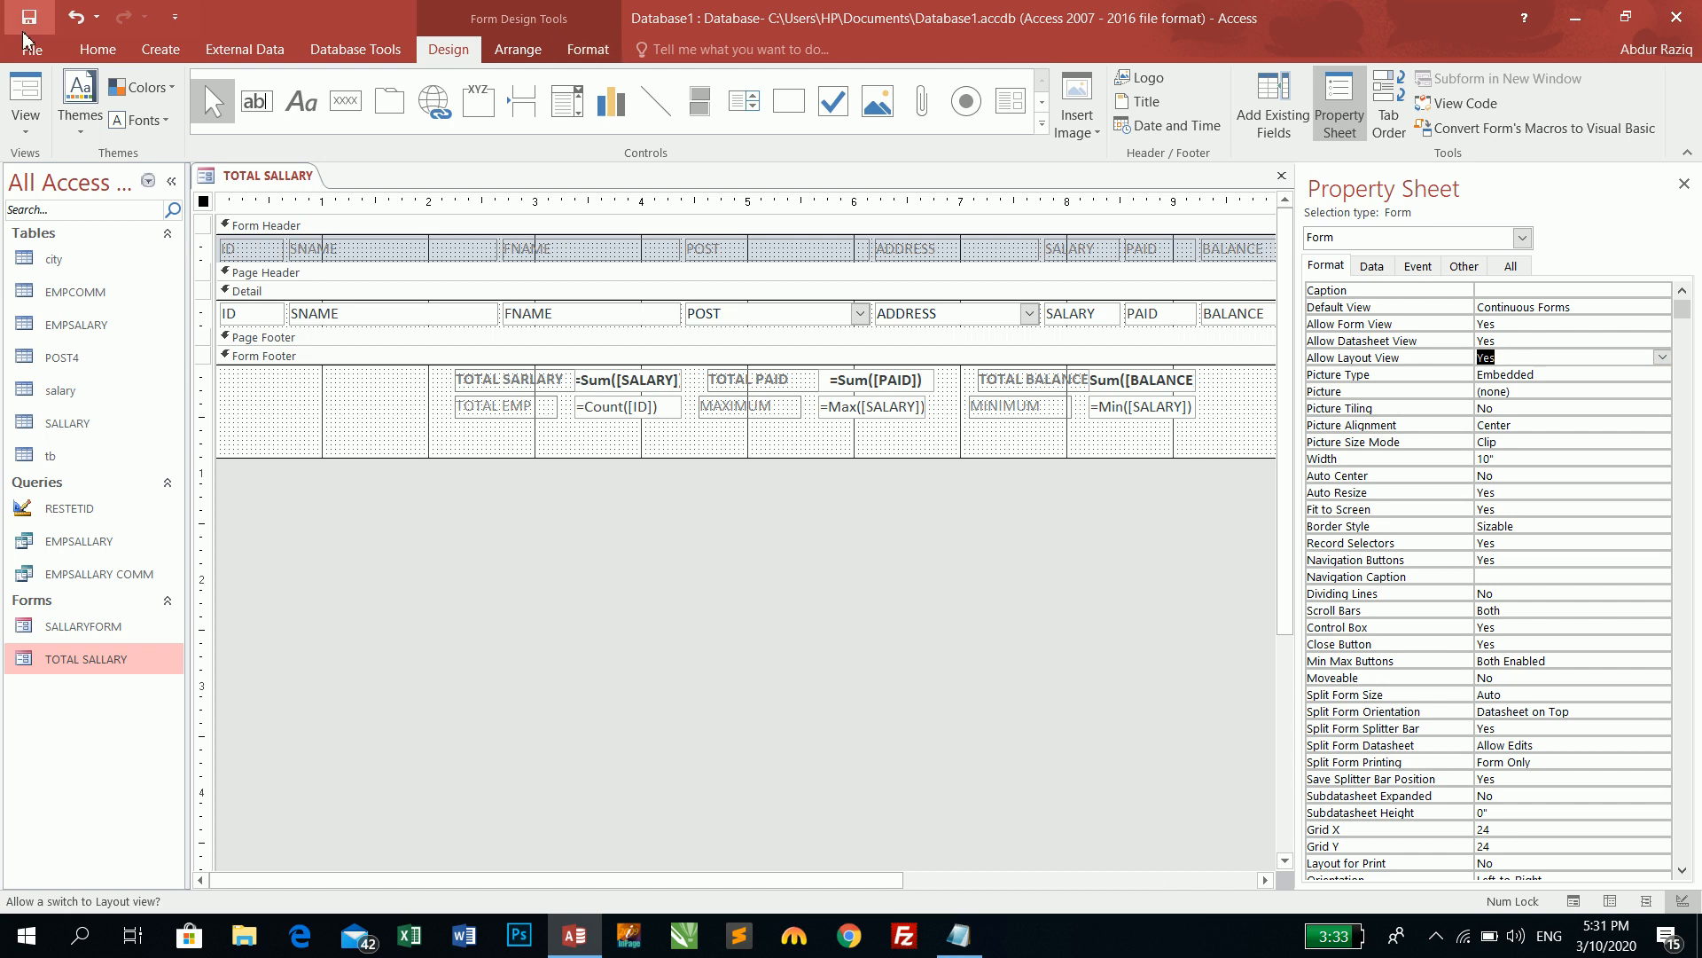
{"action": "left_click", "coordinate": [12, 124]}
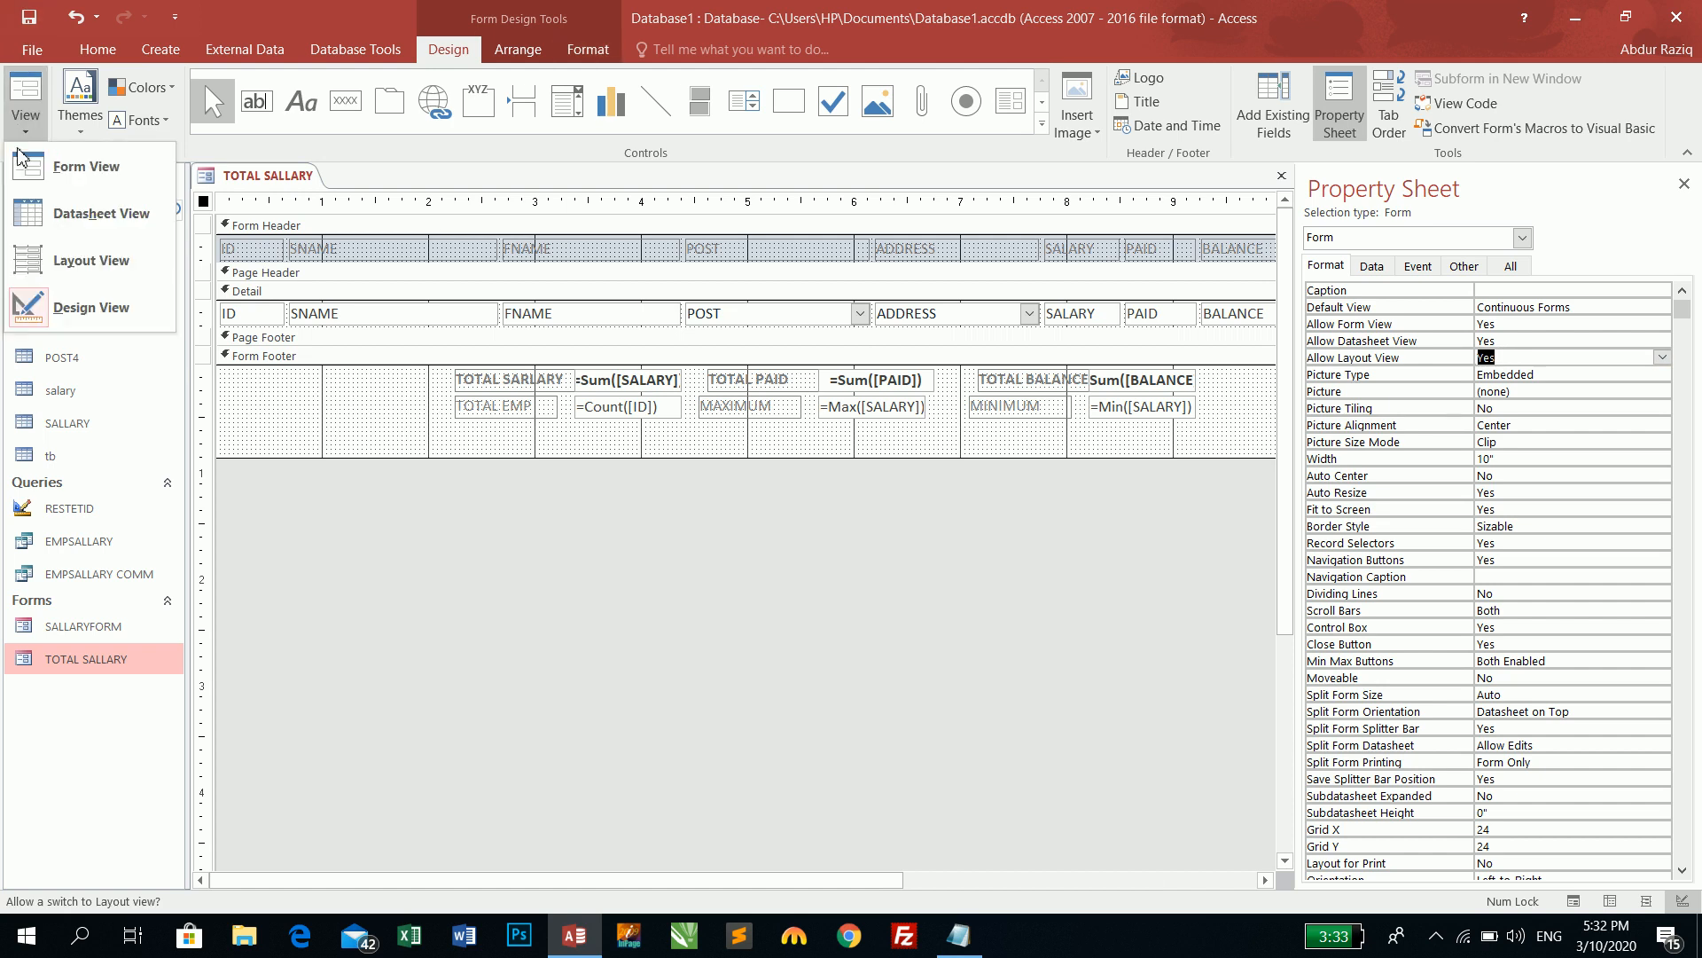
- Try Layout View on the form, then go back to Design View
{"action": "left_click", "coordinate": [92, 266]}
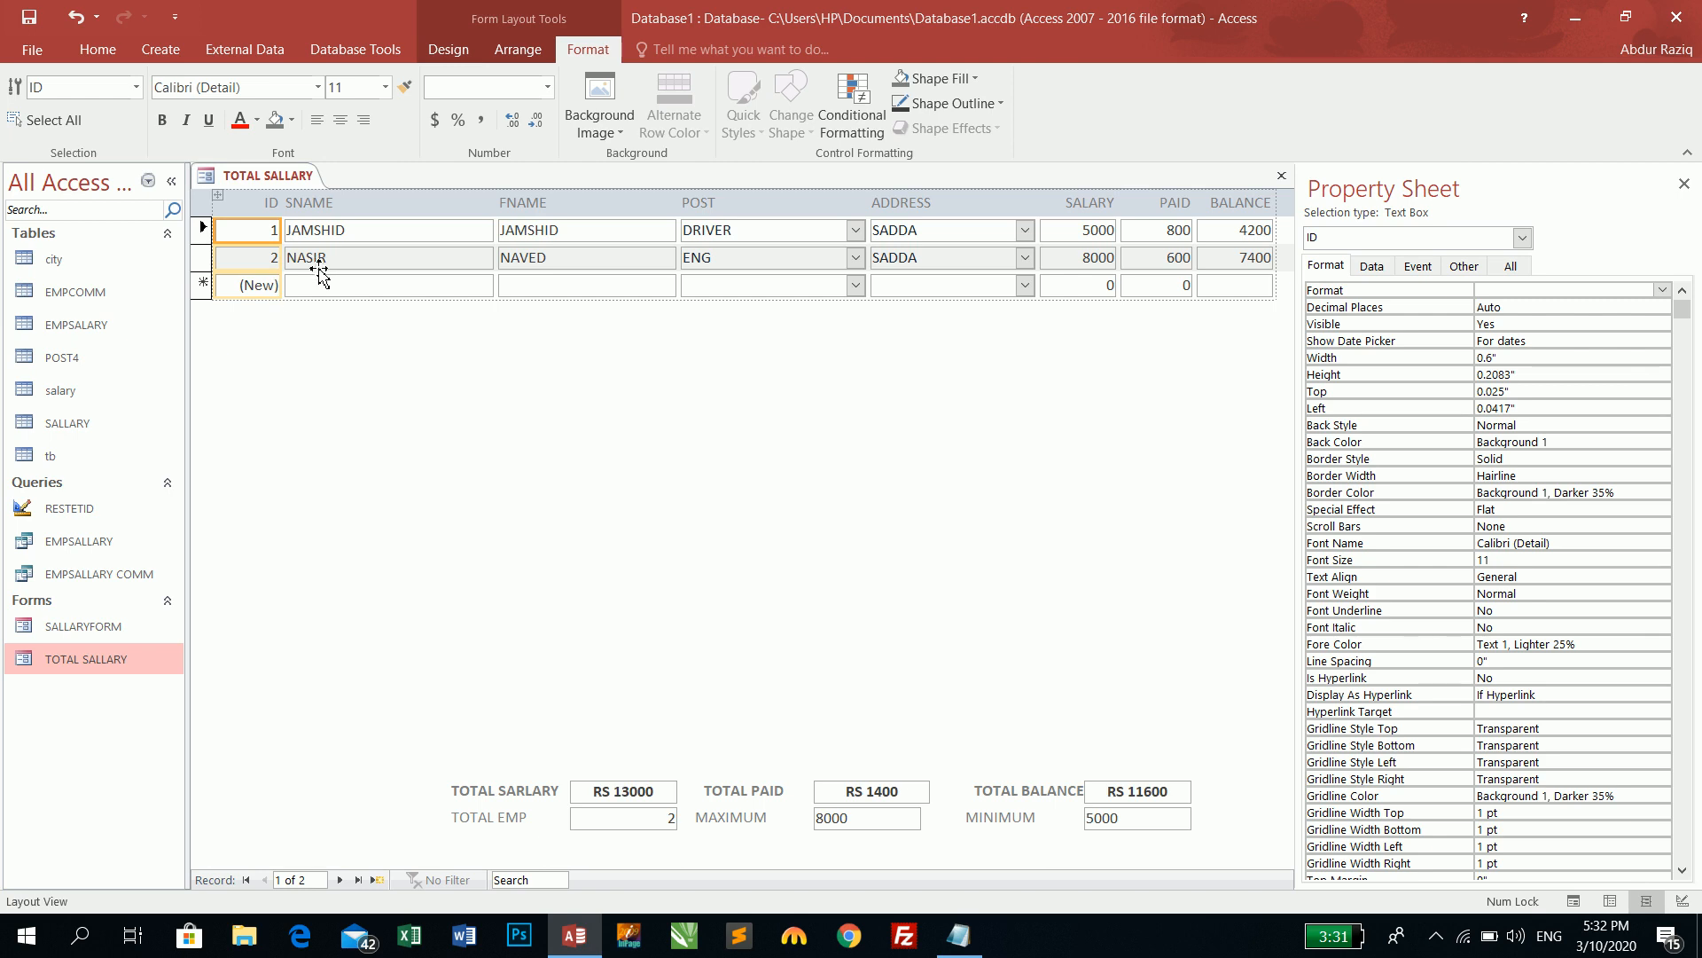
{"action": "left_click", "coordinate": [92, 50]}
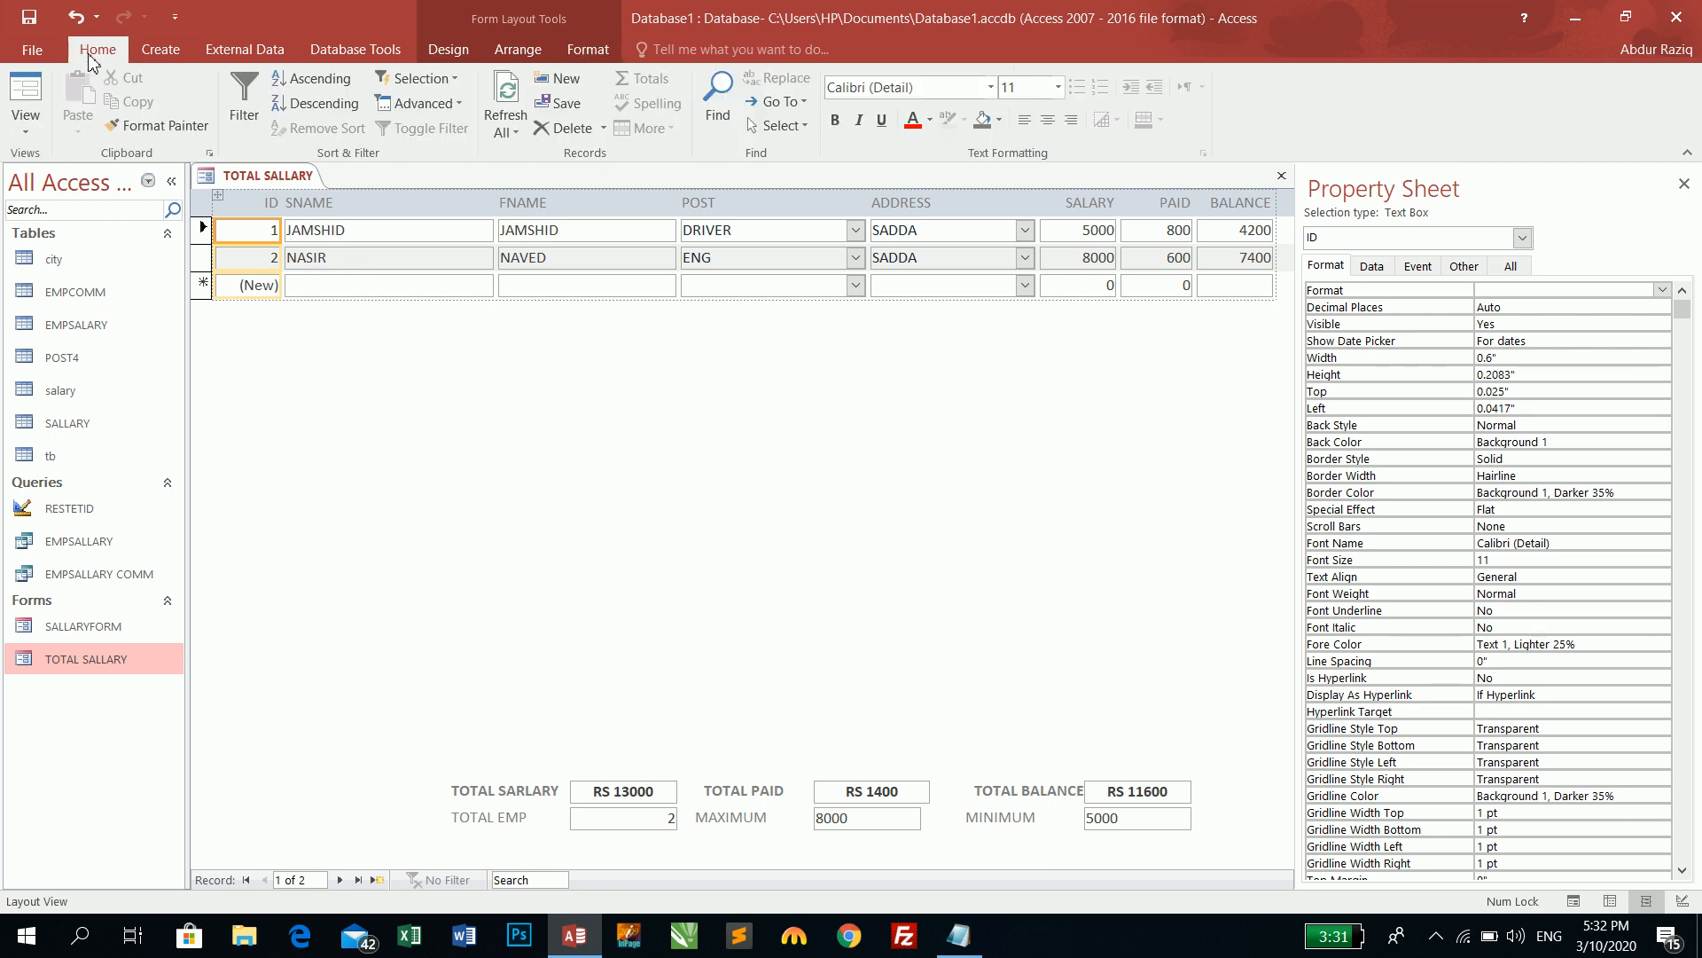
{"action": "left_click", "coordinate": [25, 124]}
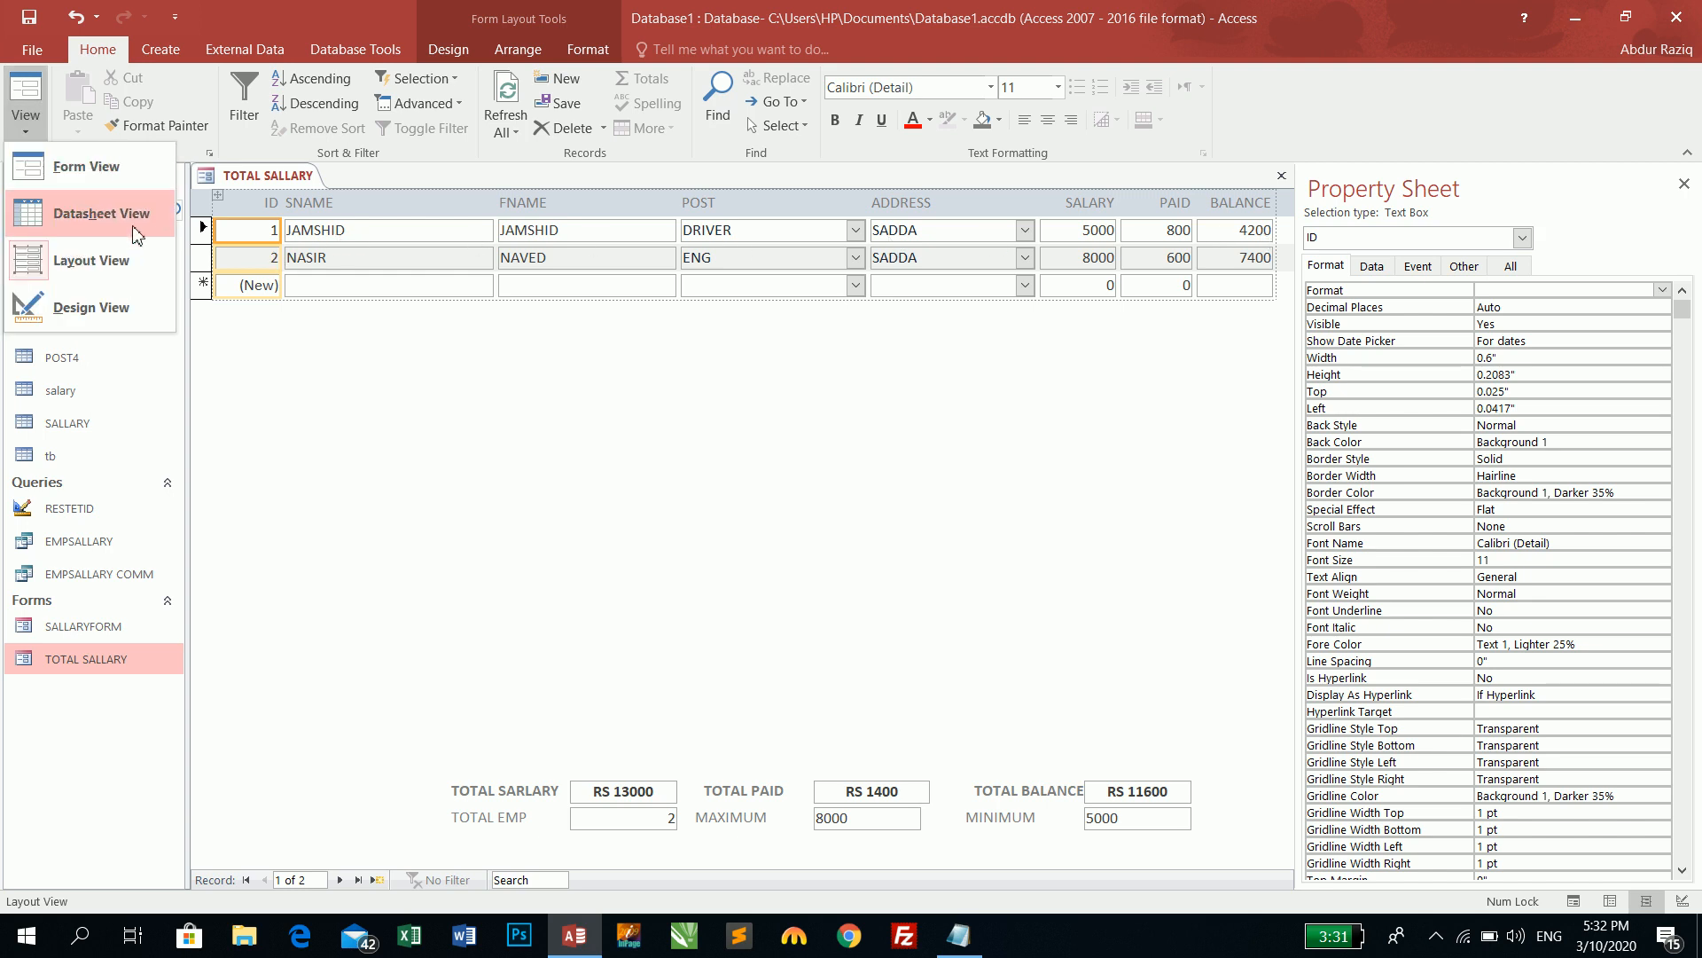
{"action": "left_click", "coordinate": [90, 304]}
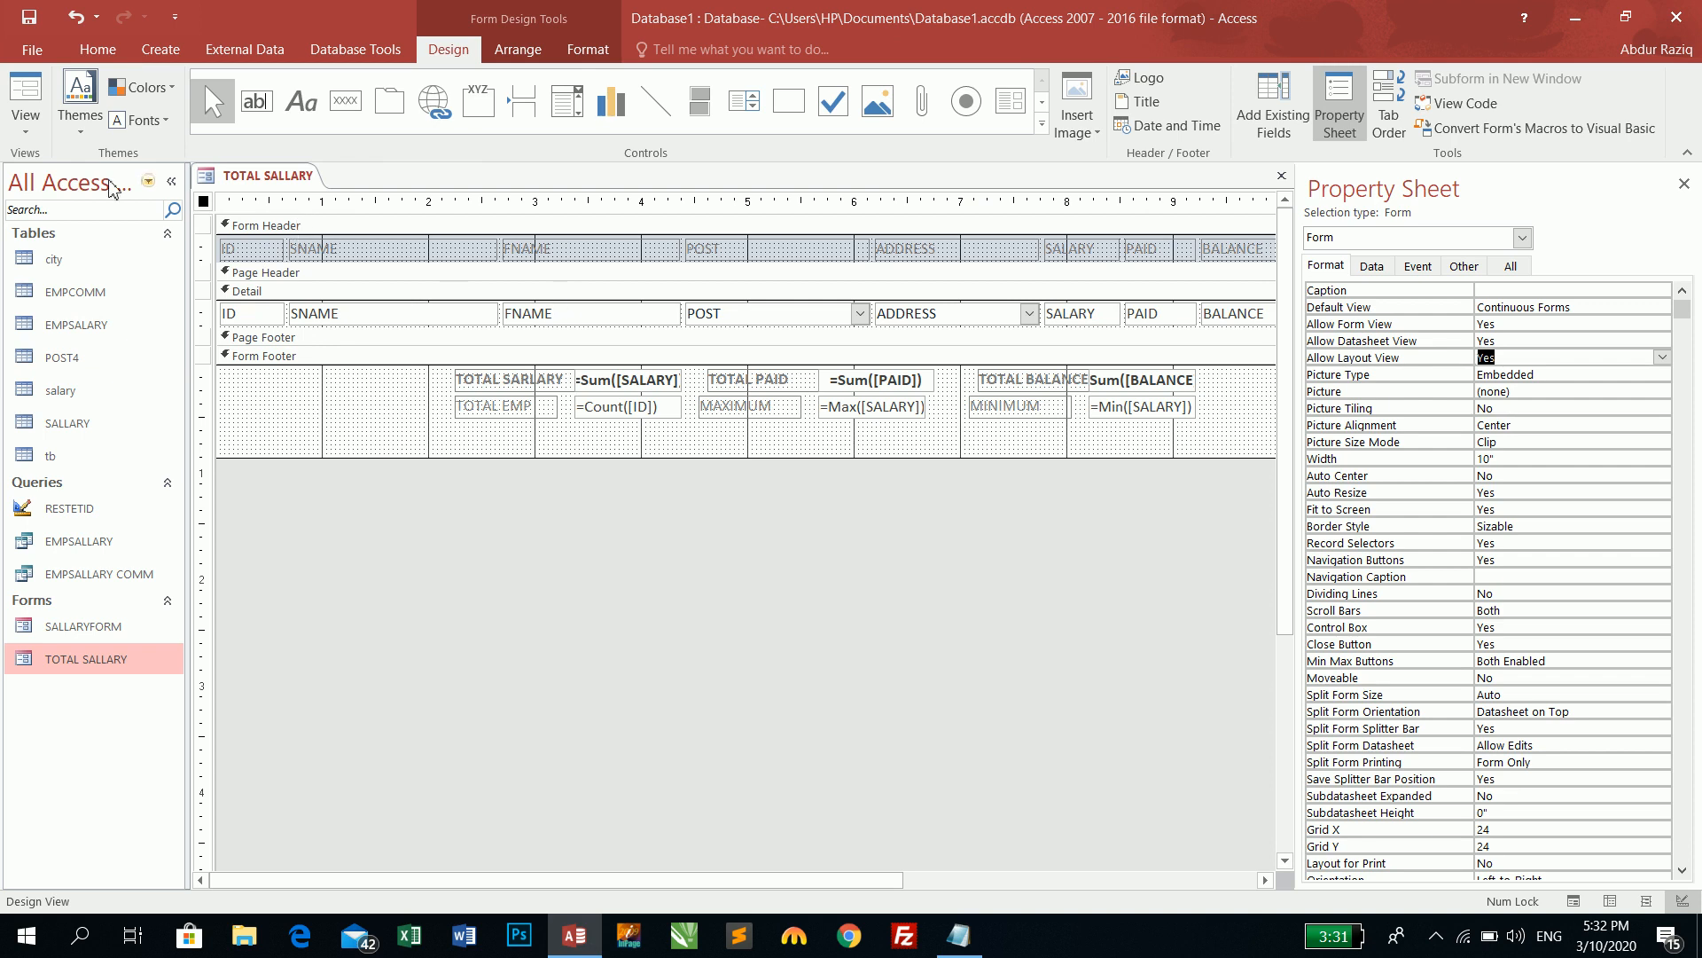
- In Layout View widen the SNAME text box to 1.9917", then return to Design View
{"action": "left_click", "coordinate": [25, 122]}
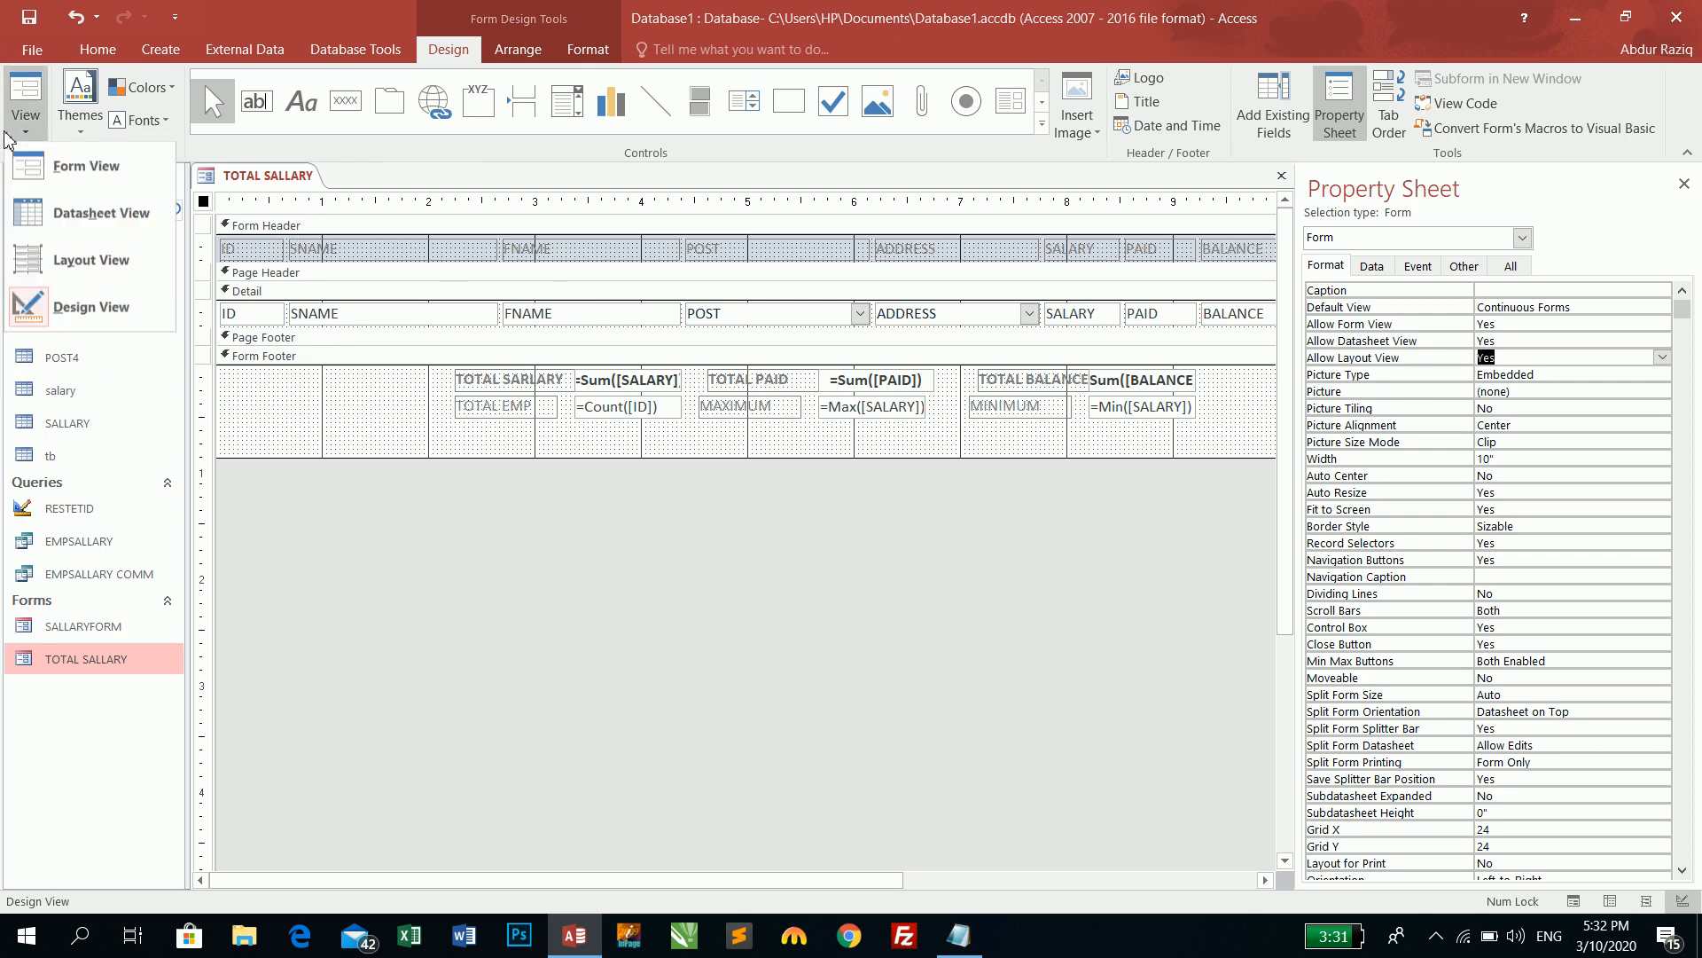
{"action": "left_click", "coordinate": [39, 269]}
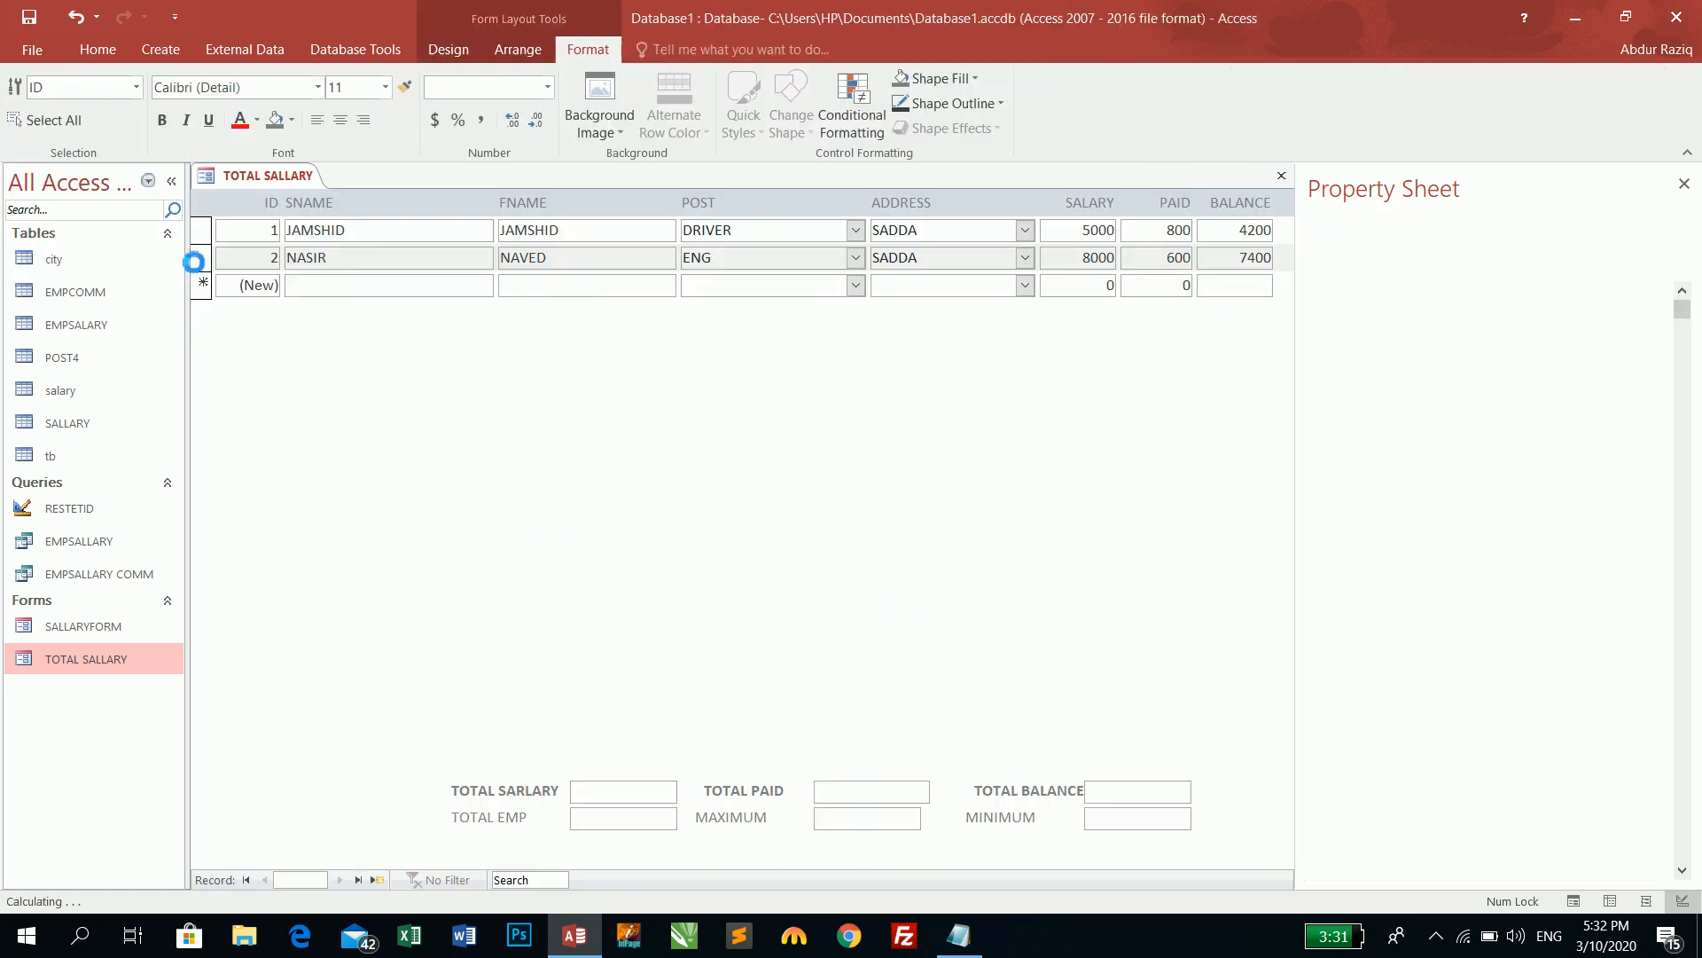
{"action": "left_click", "coordinate": [383, 255]}
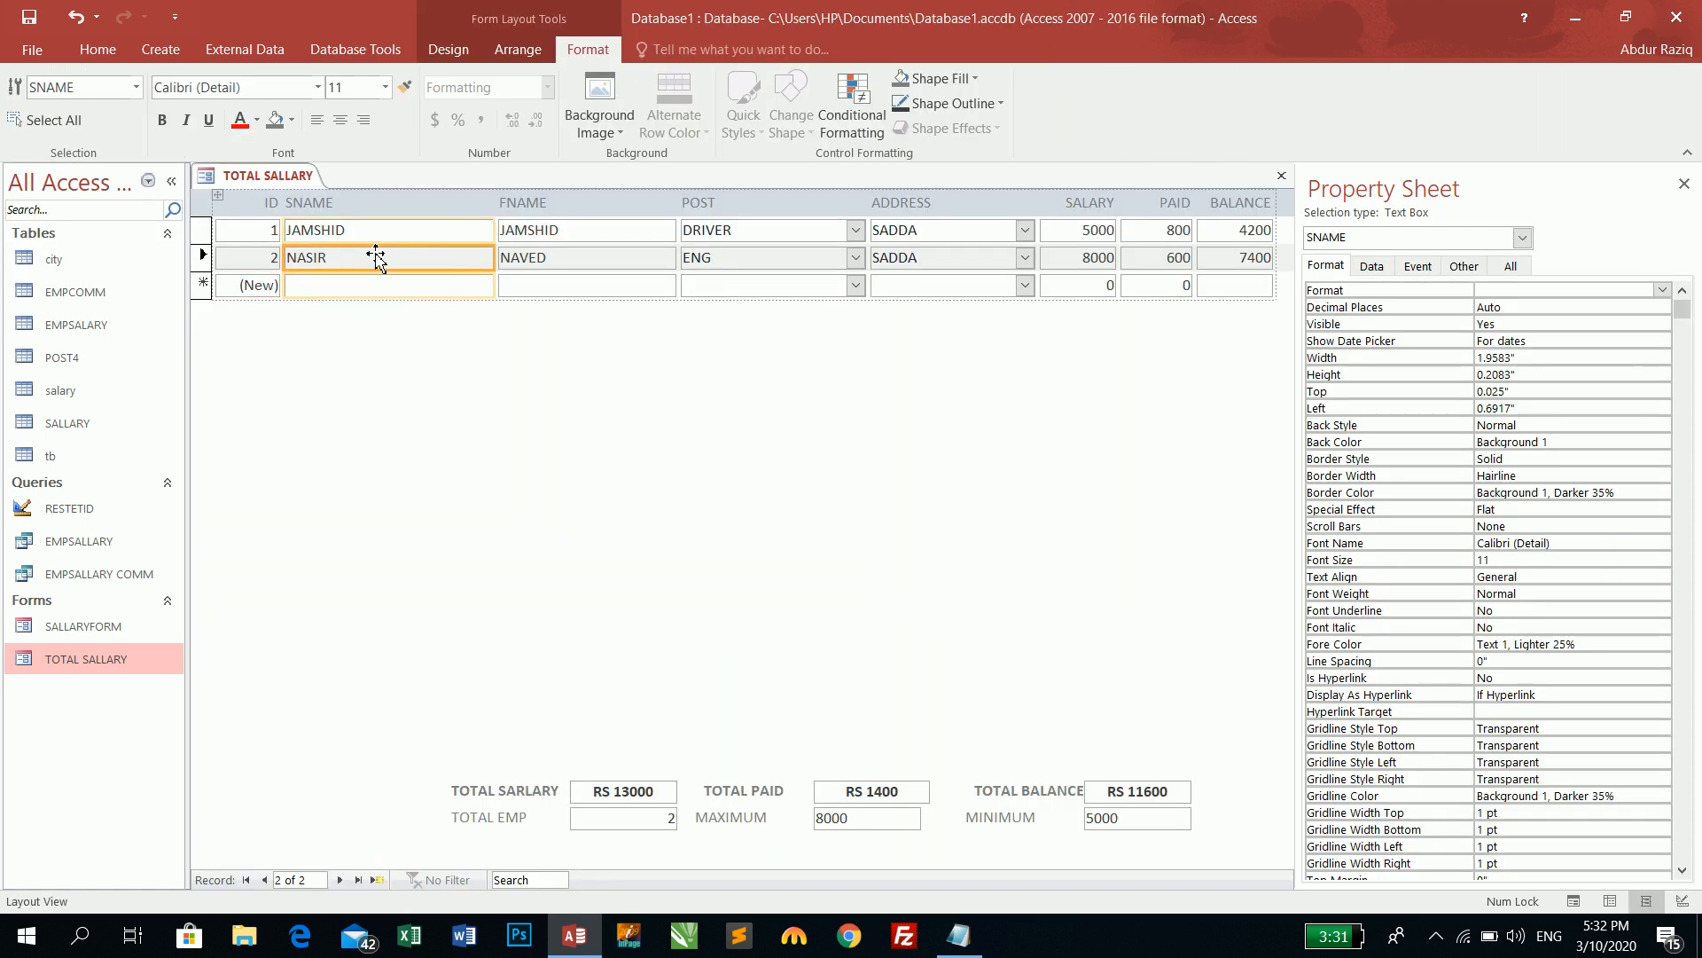
{"action": "left_click_drag", "start_coordinate": [496, 233], "coordinate": [352, 236]}
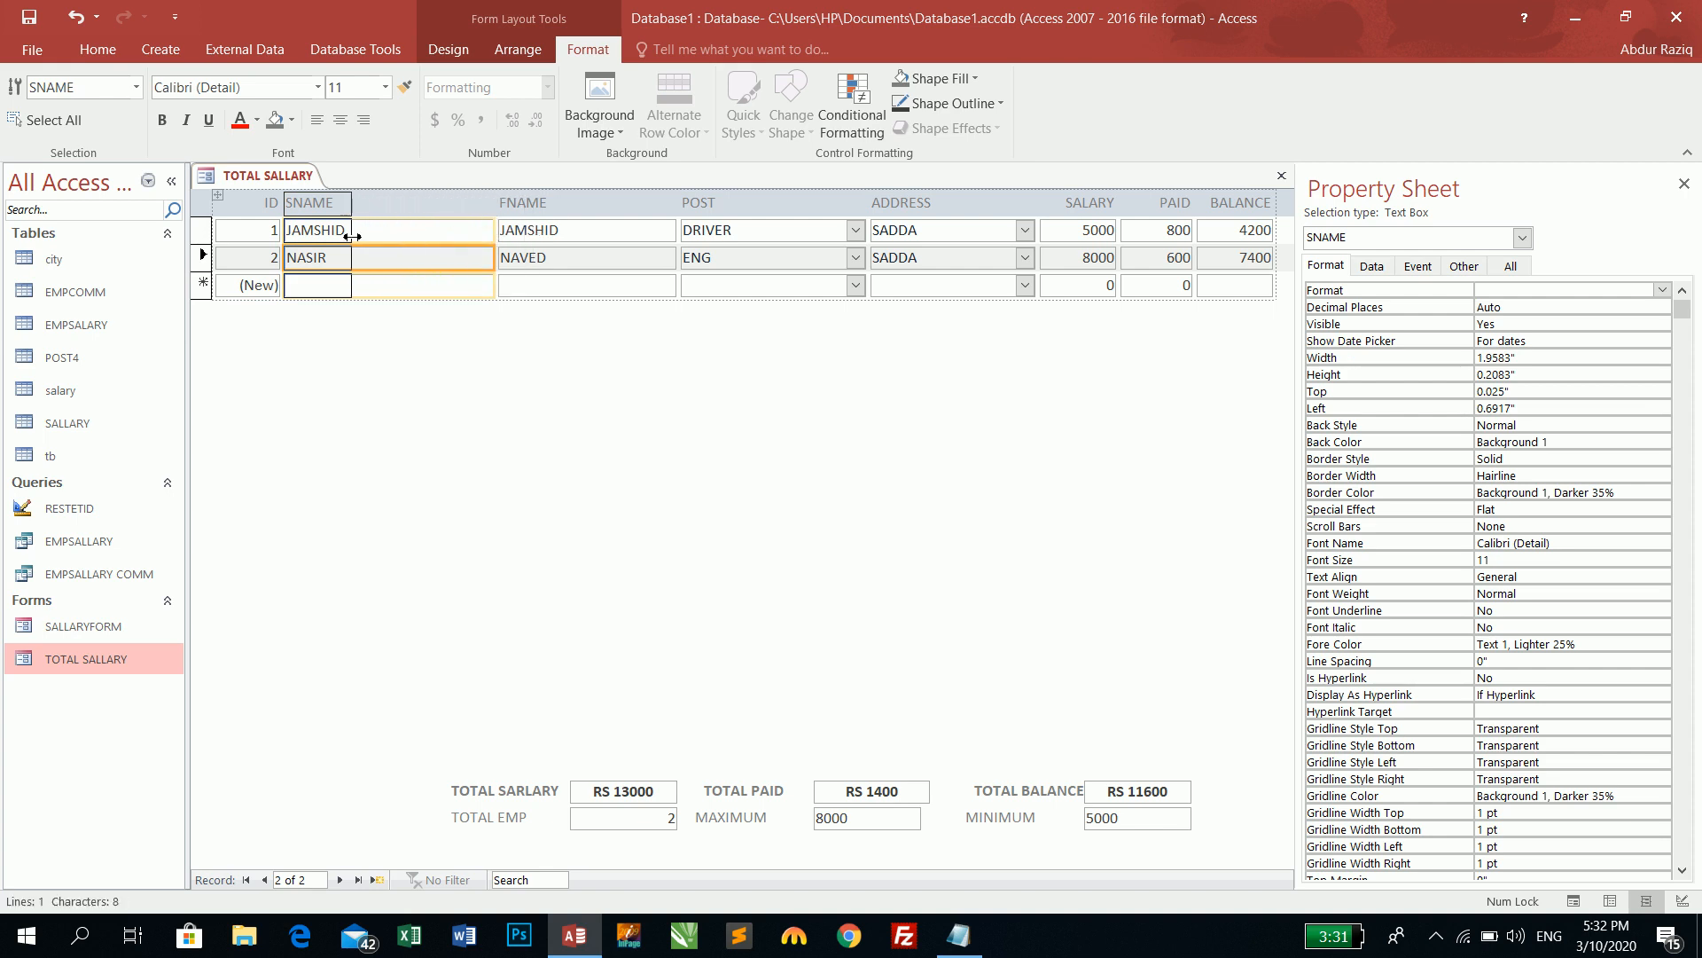
{"action": "left_click_drag", "start_coordinate": [352, 236], "coordinate": [497, 241]}
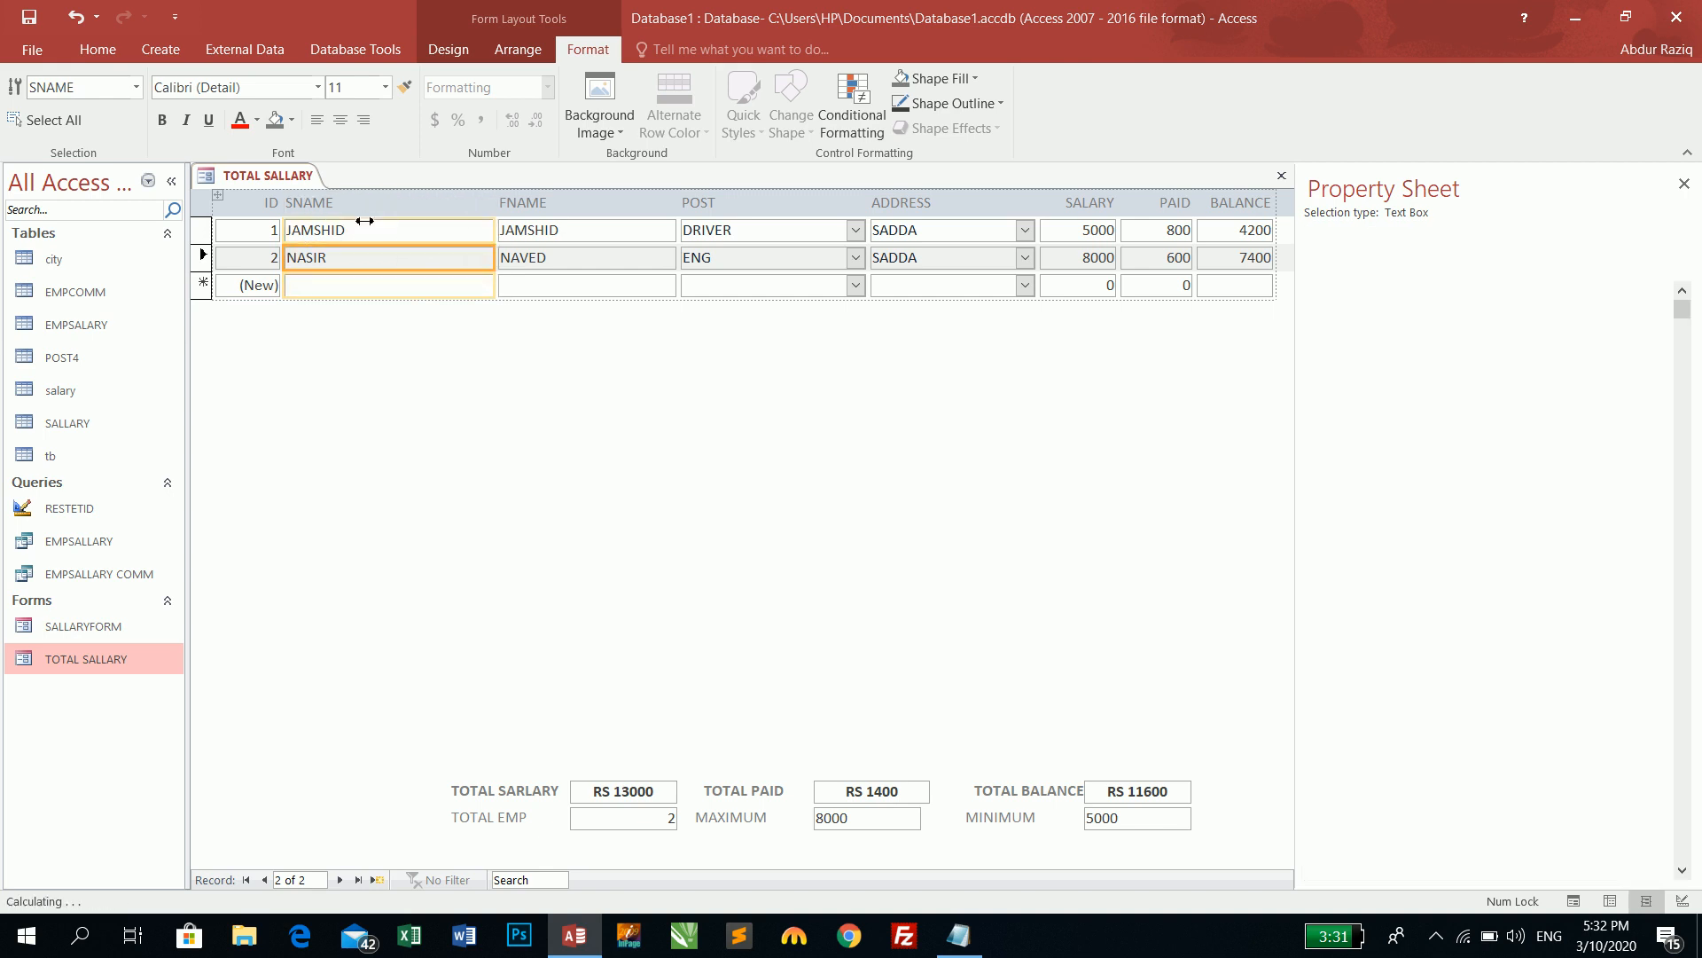
{"action": "left_click", "coordinate": [96, 51]}
{"action": "left_click", "coordinate": [24, 124]}
{"action": "left_click", "coordinate": [71, 306]}
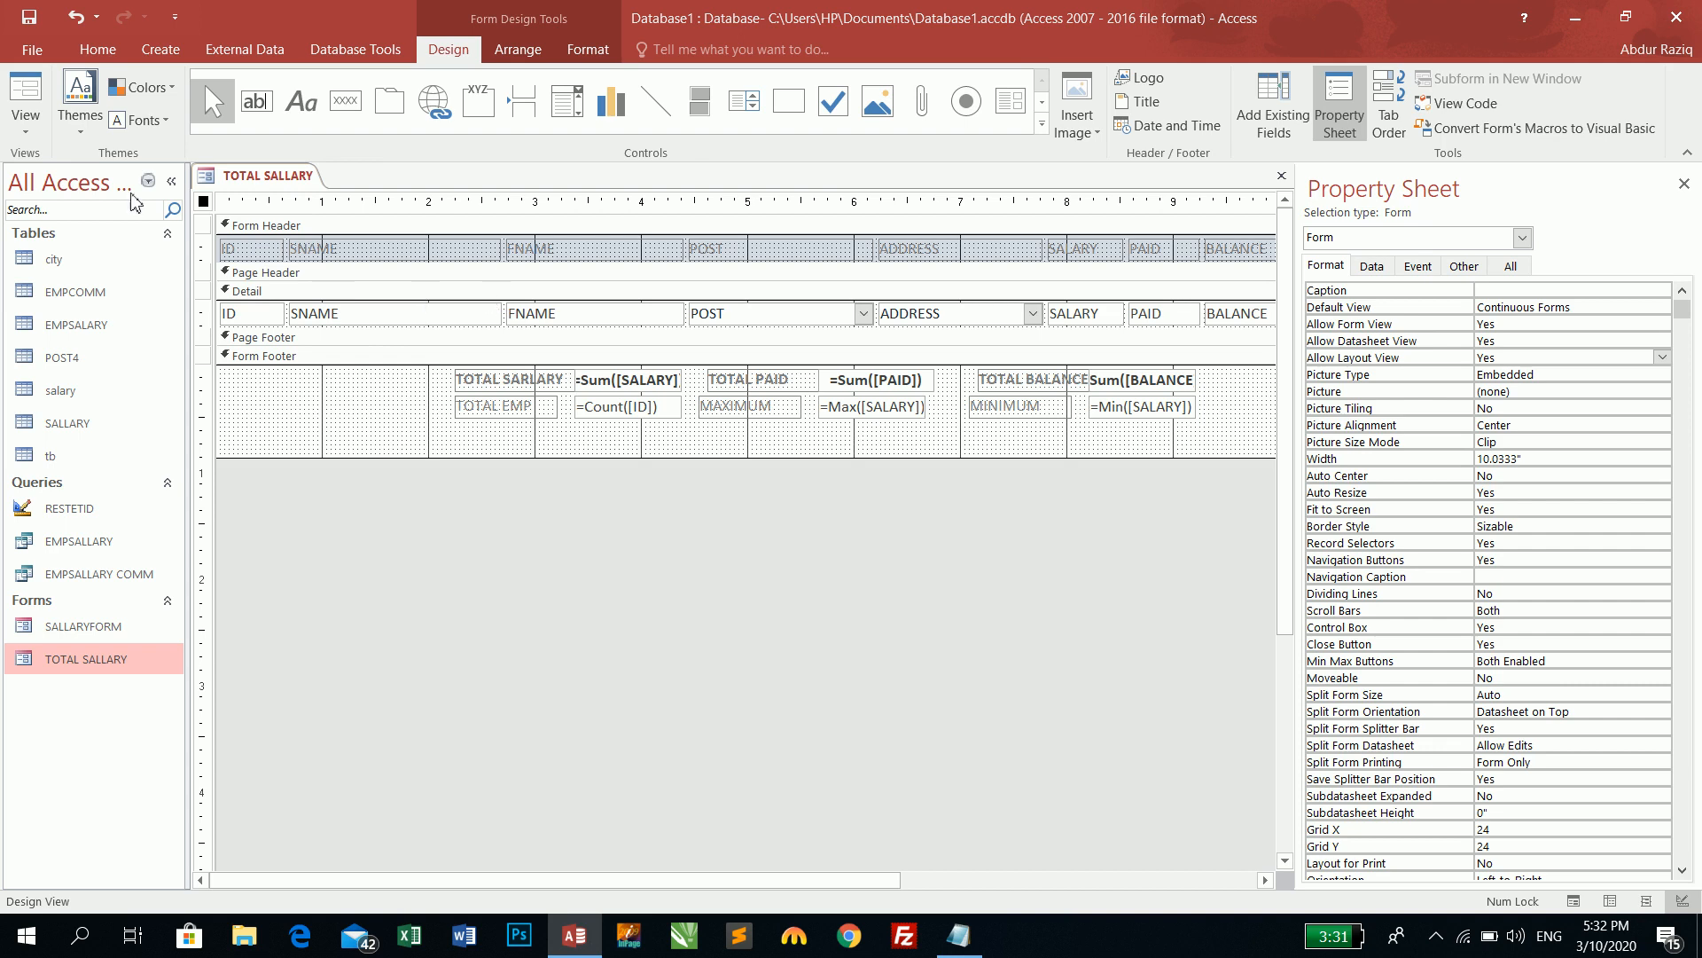
- In Layout View widen the POST column and select the RS 13000 total salary box
{"action": "left_click", "coordinate": [26, 120]}
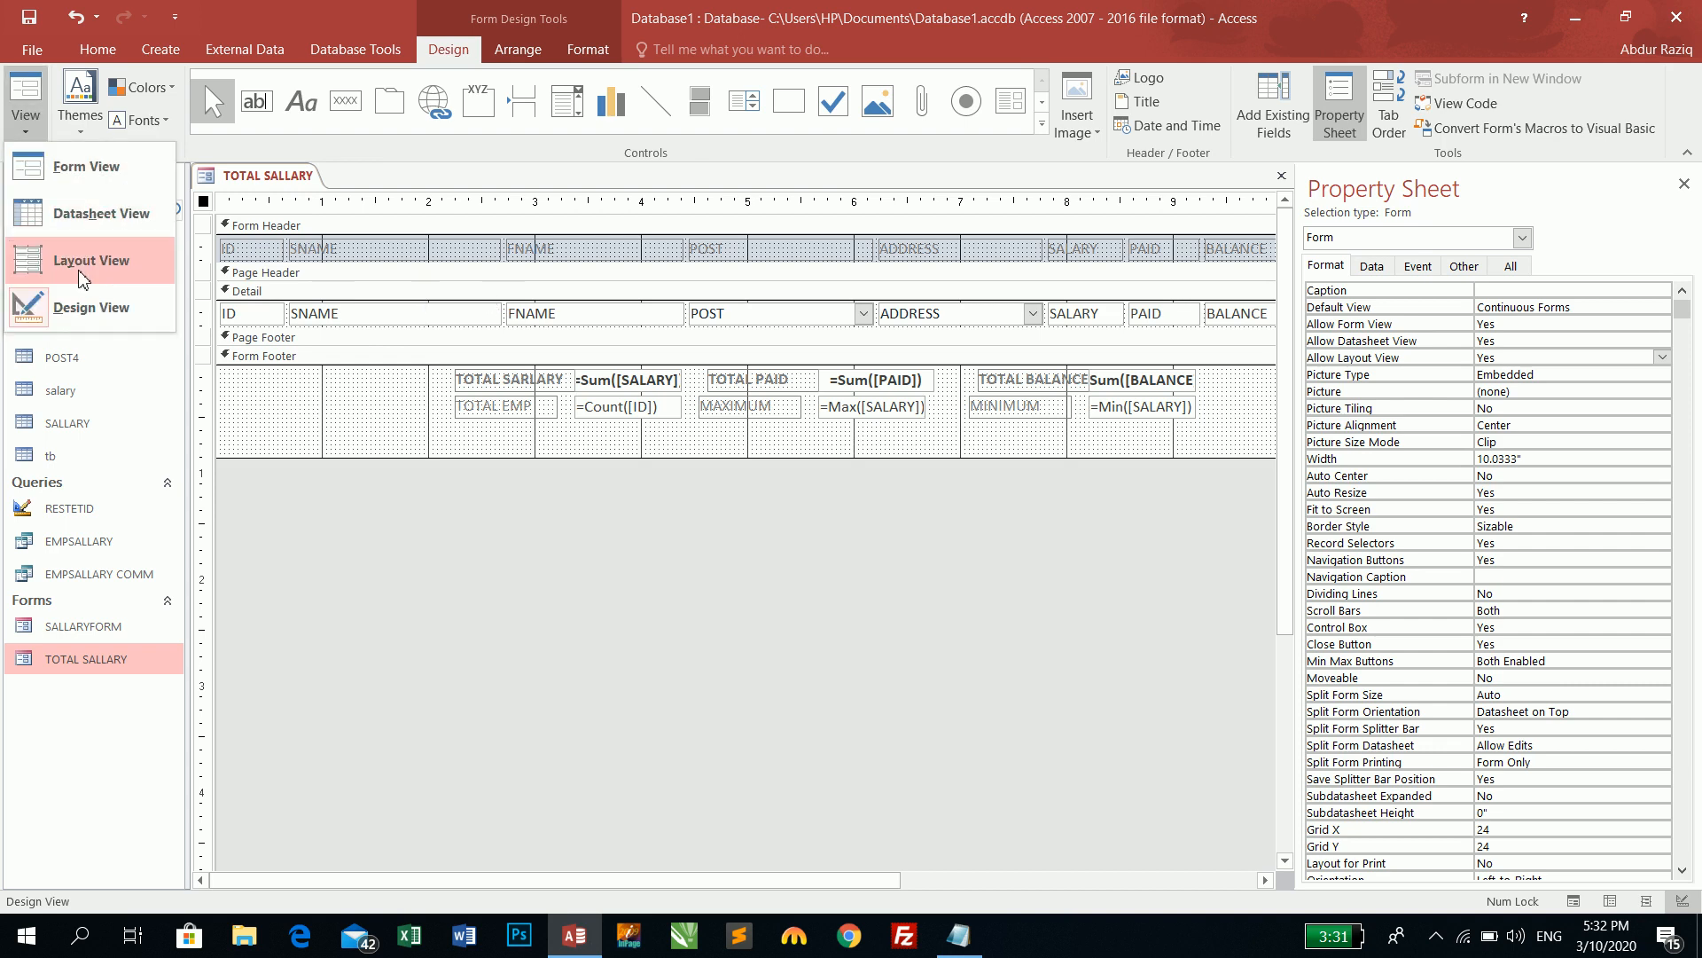
{"action": "left_click", "coordinate": [81, 261]}
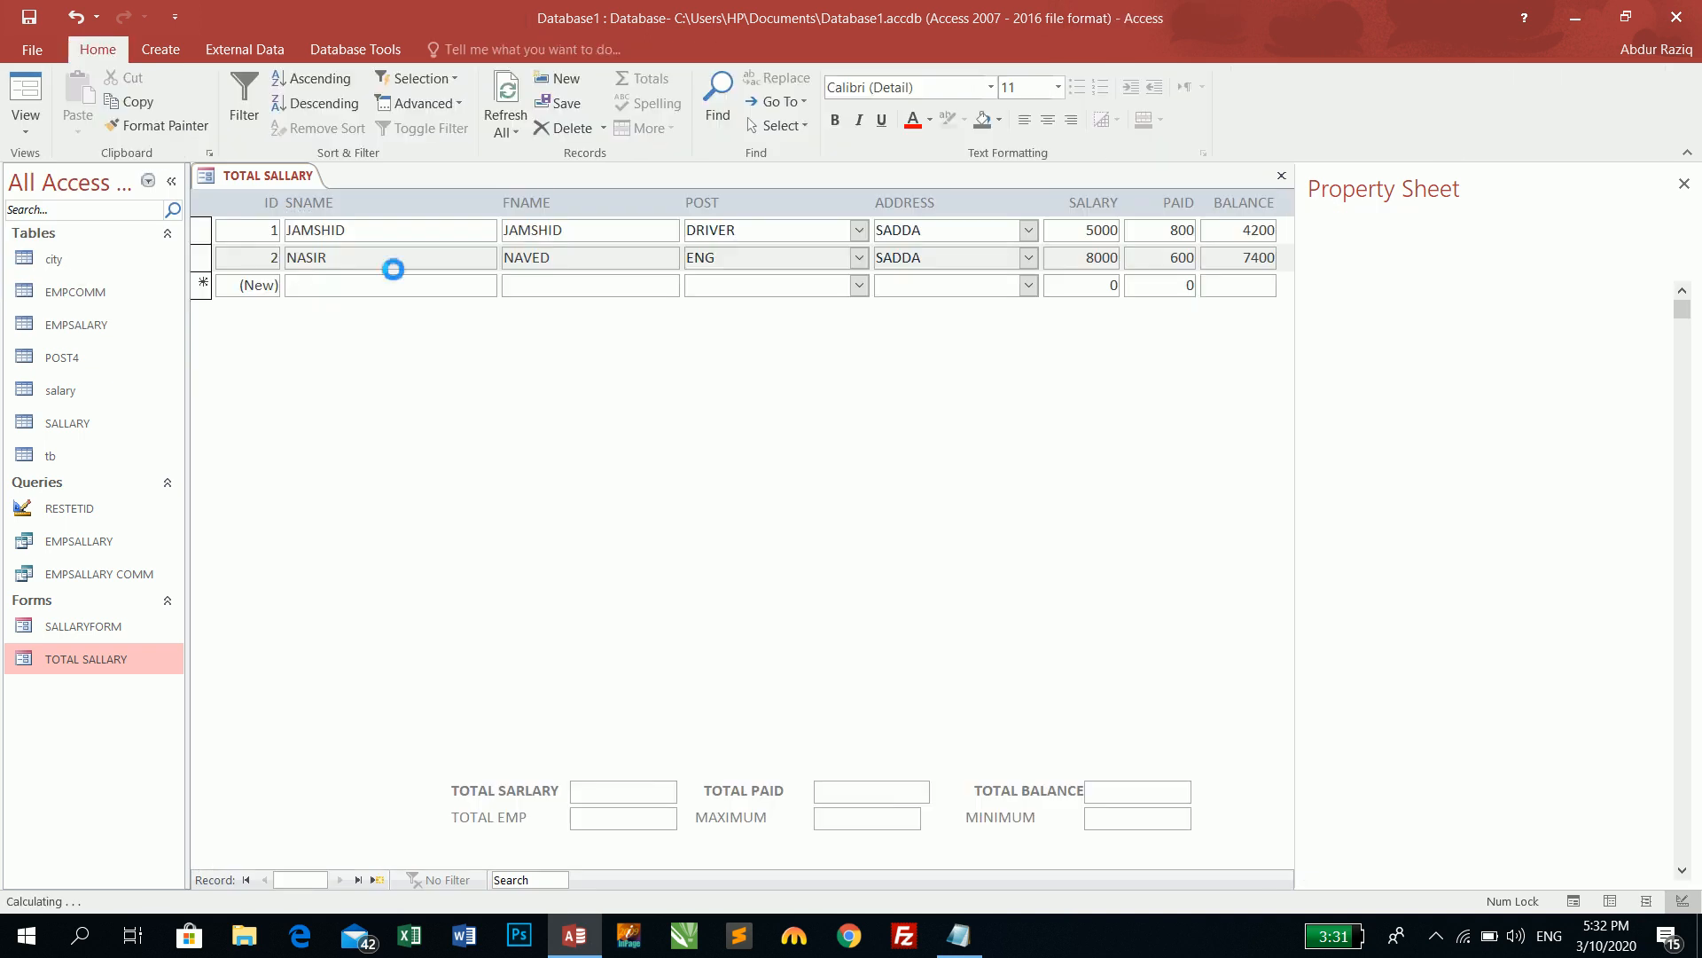
{"action": "left_click", "coordinate": [532, 226]}
{"action": "left_click", "coordinate": [732, 238]}
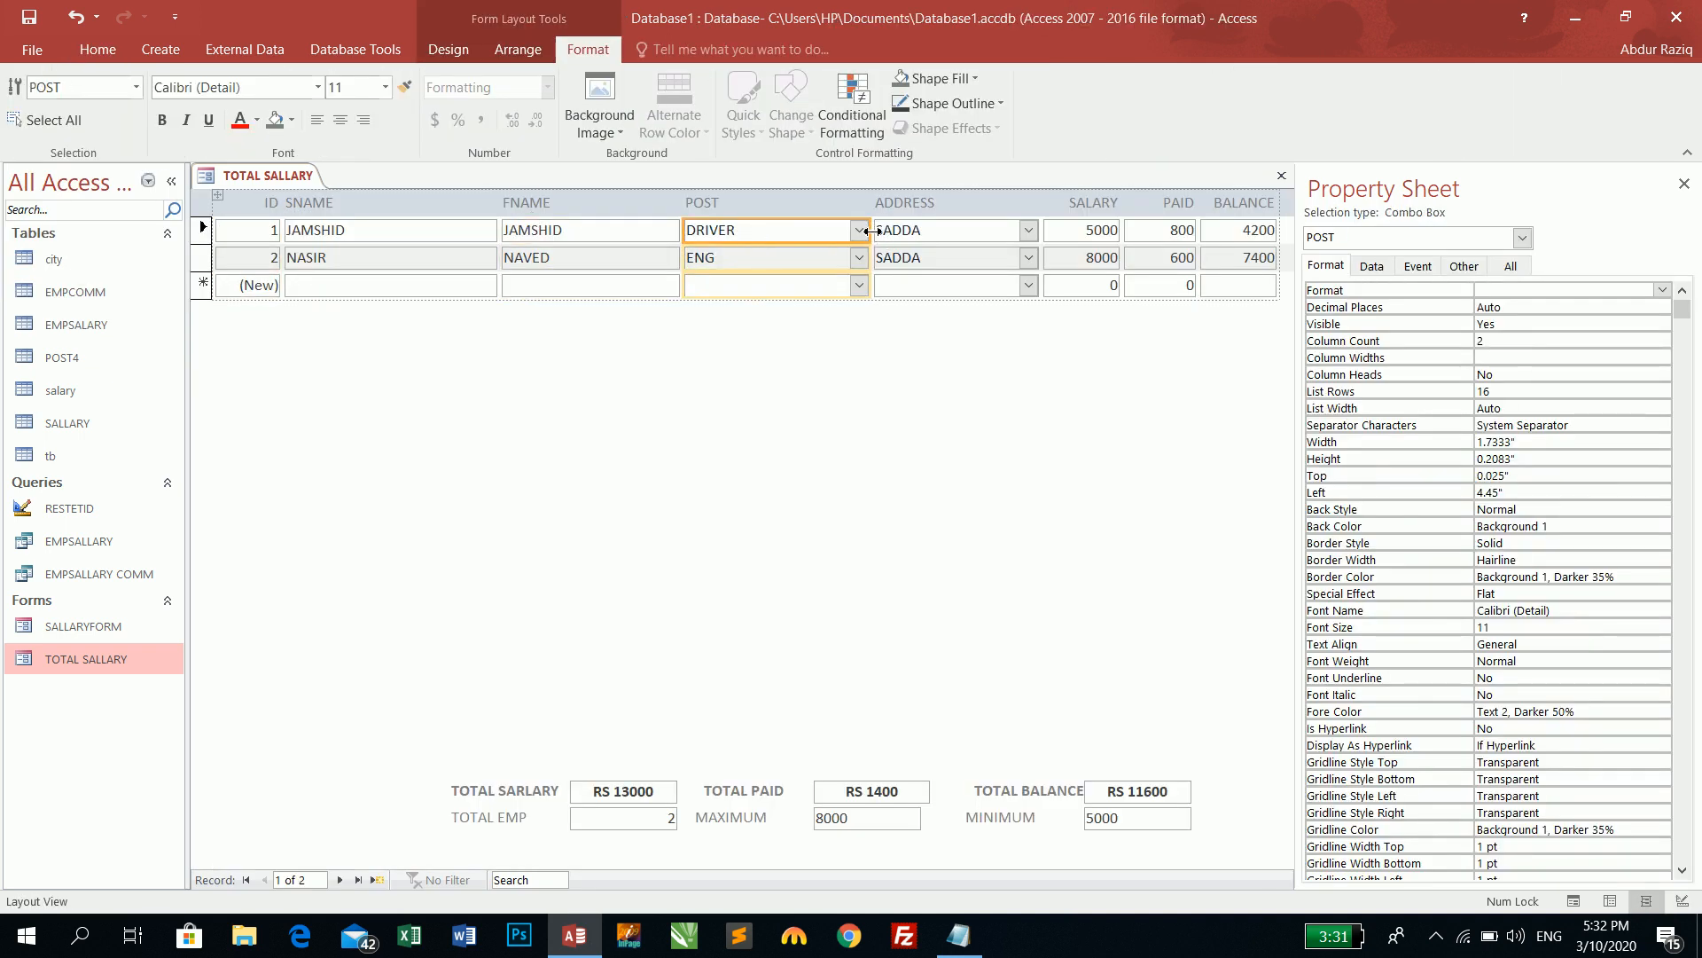
{"action": "left_click_drag", "start_coordinate": [876, 230], "coordinate": [901, 231]}
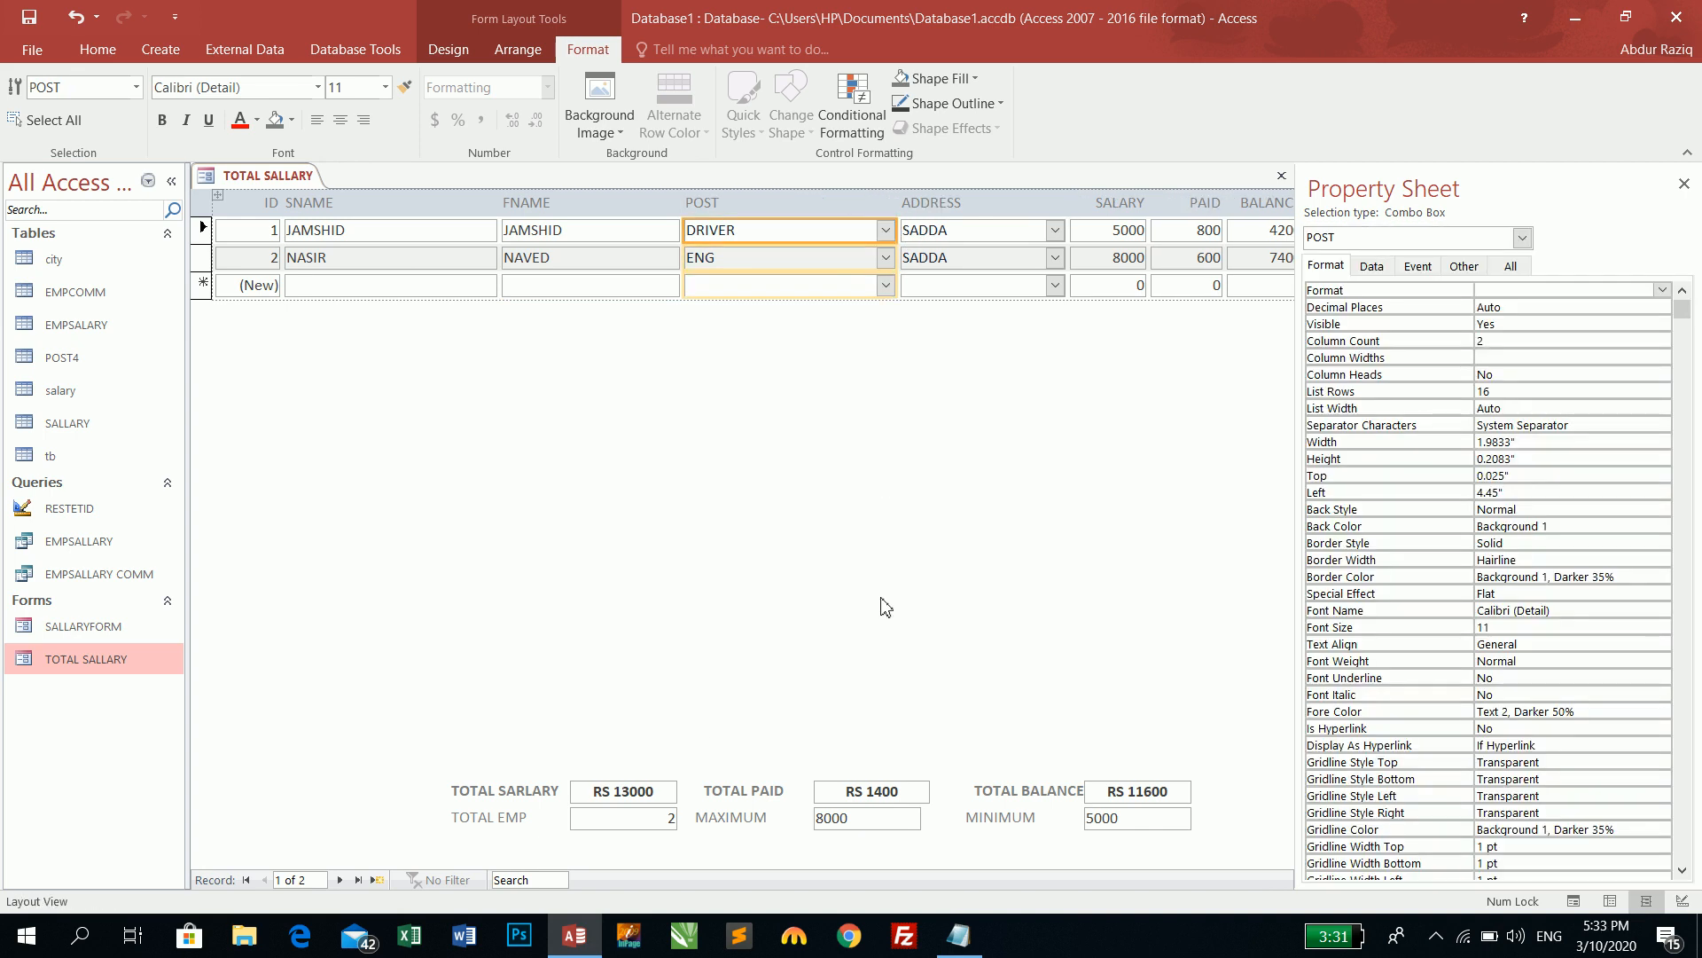
{"action": "left_click", "coordinate": [624, 792]}
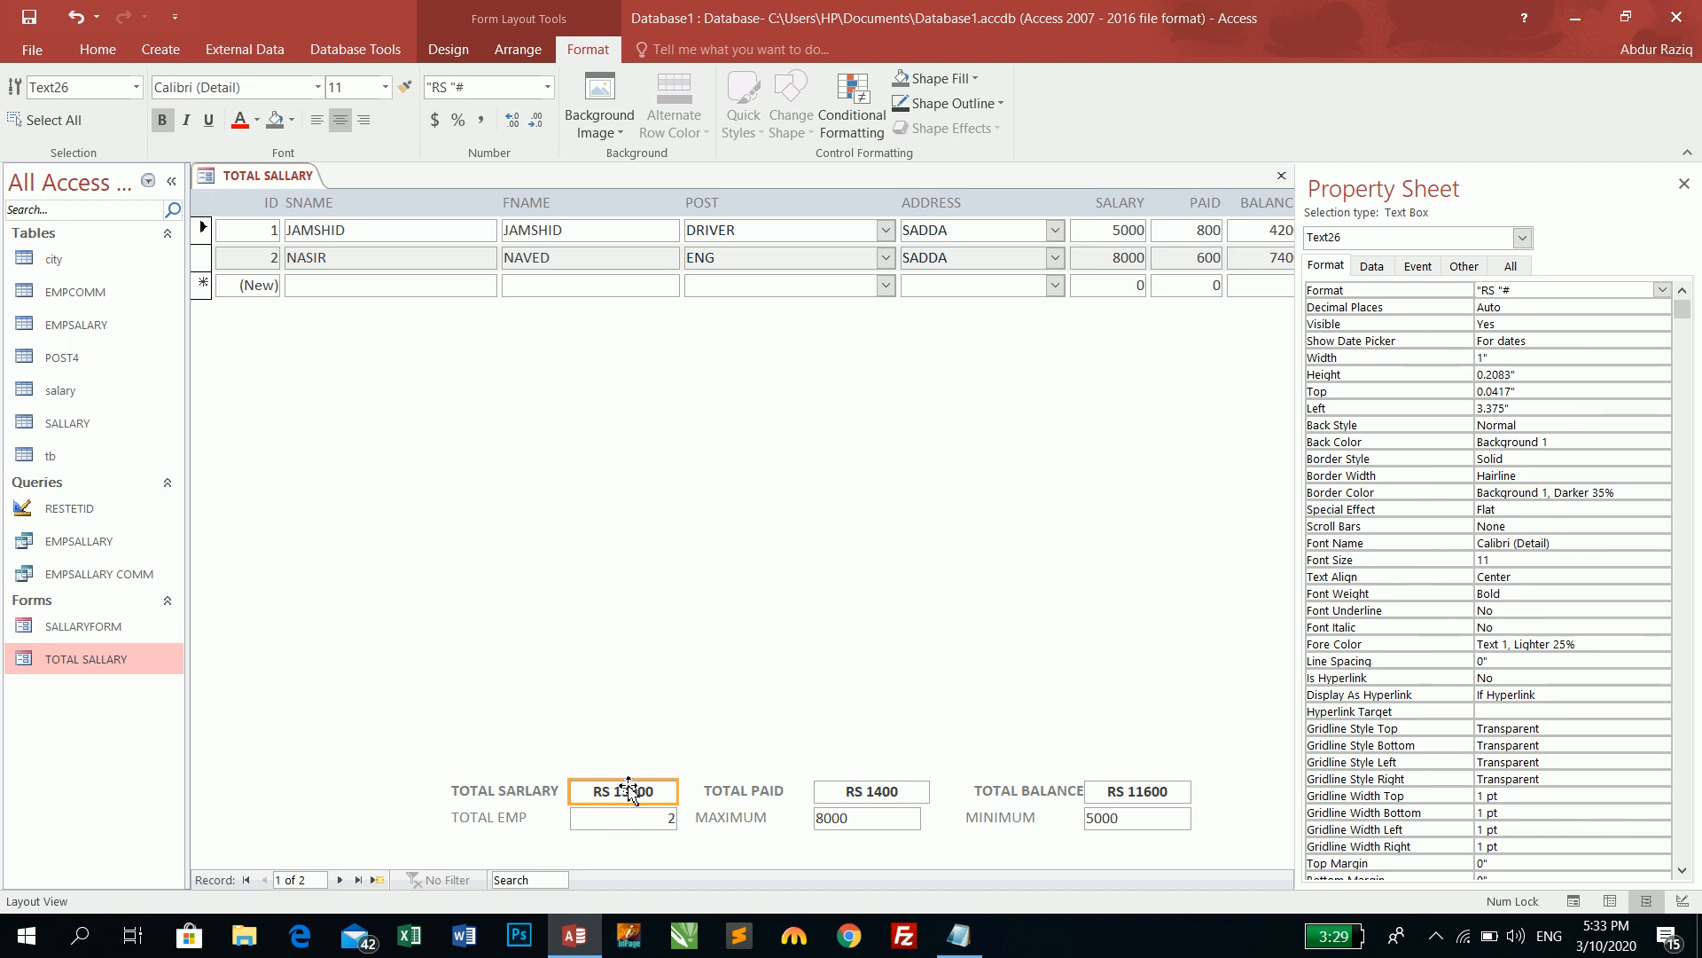
- Switch the form to Design View and close the Property Sheet
{"action": "left_click", "coordinate": [93, 52]}
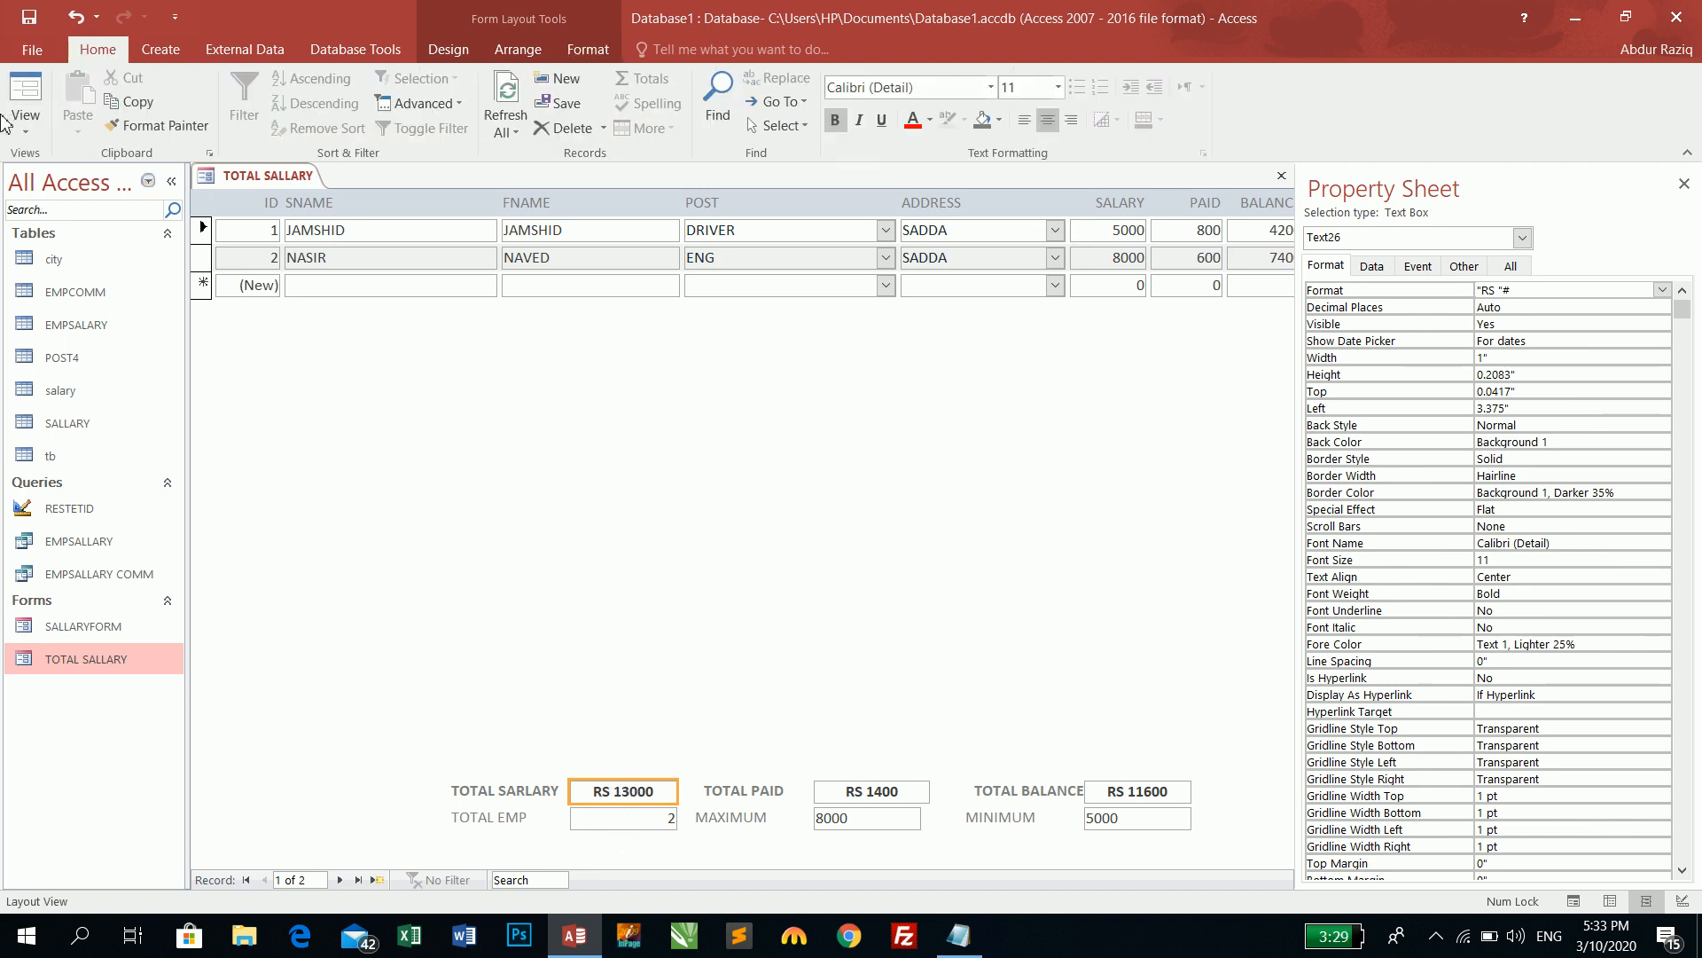
{"action": "left_click", "coordinate": [26, 114]}
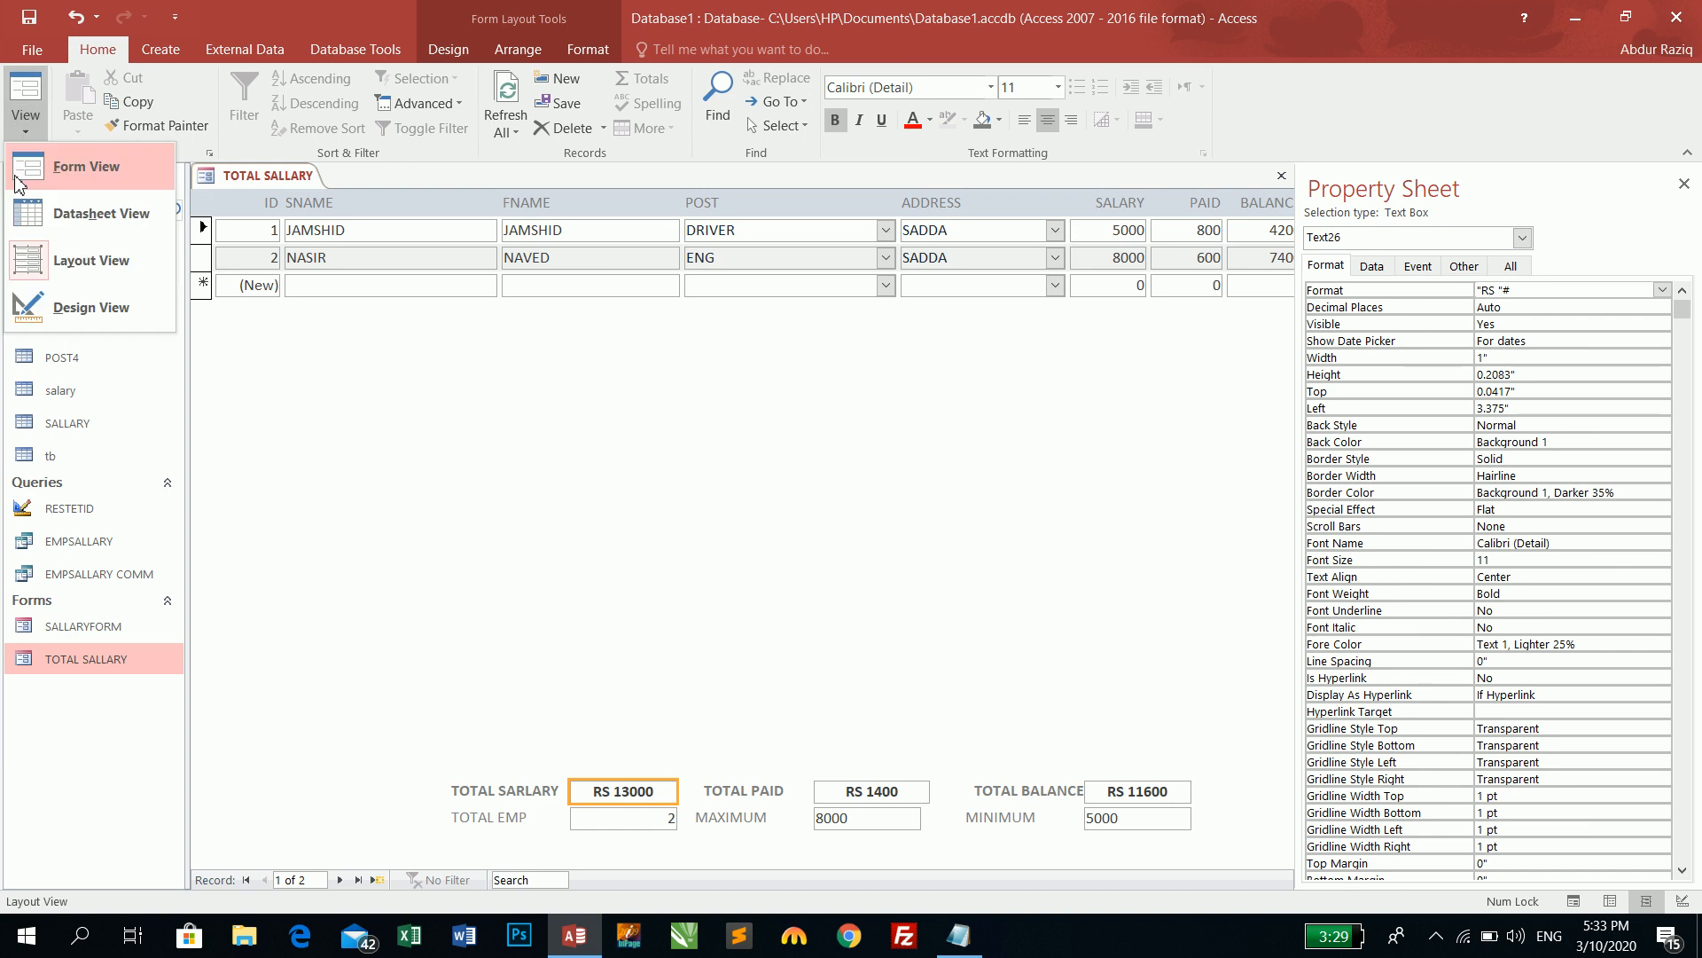
{"action": "left_click", "coordinate": [74, 313]}
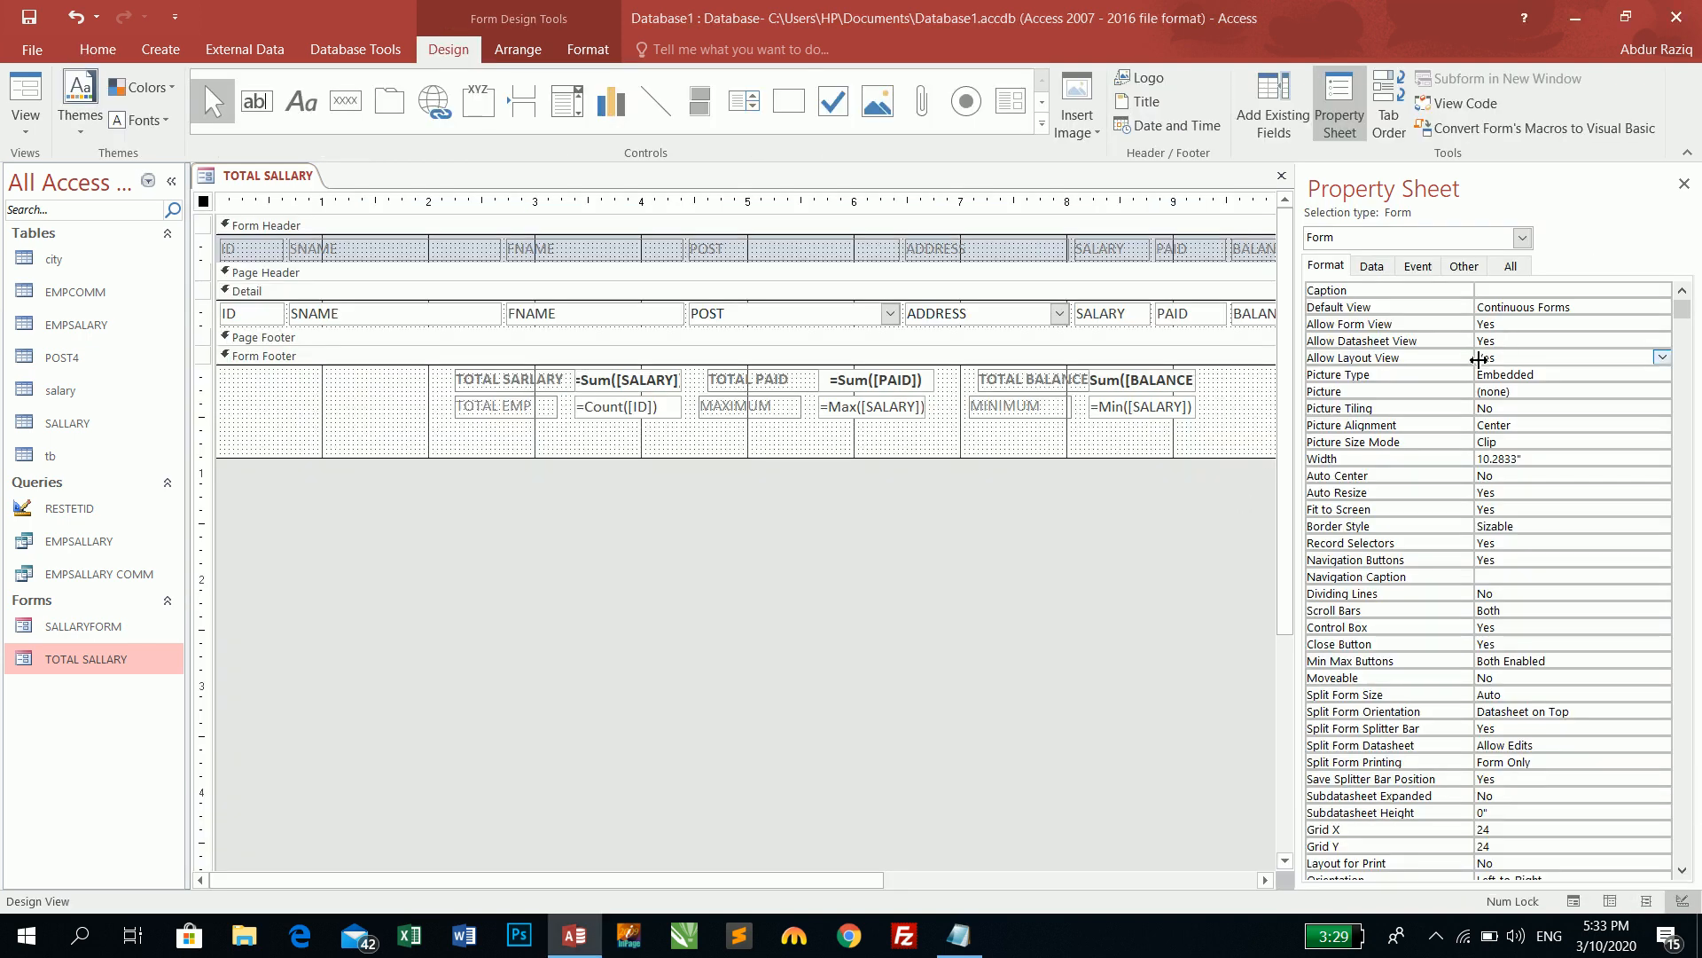
{"action": "left_click", "coordinate": [1549, 375]}
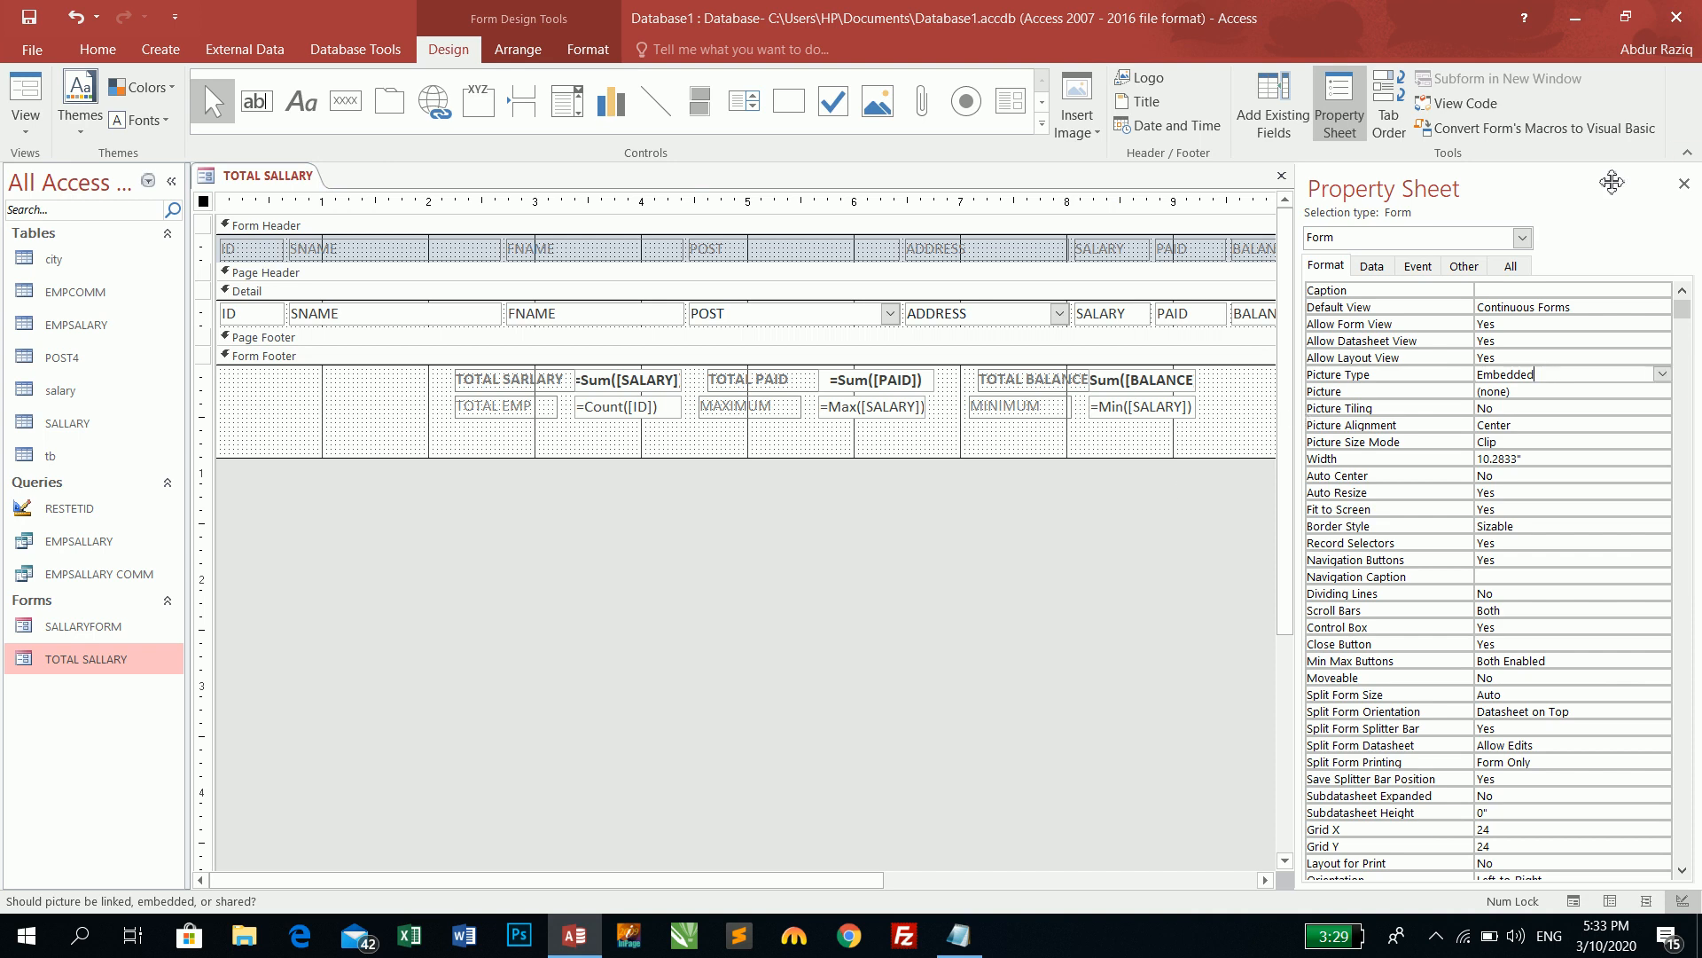
{"action": "left_click", "coordinate": [1683, 186]}
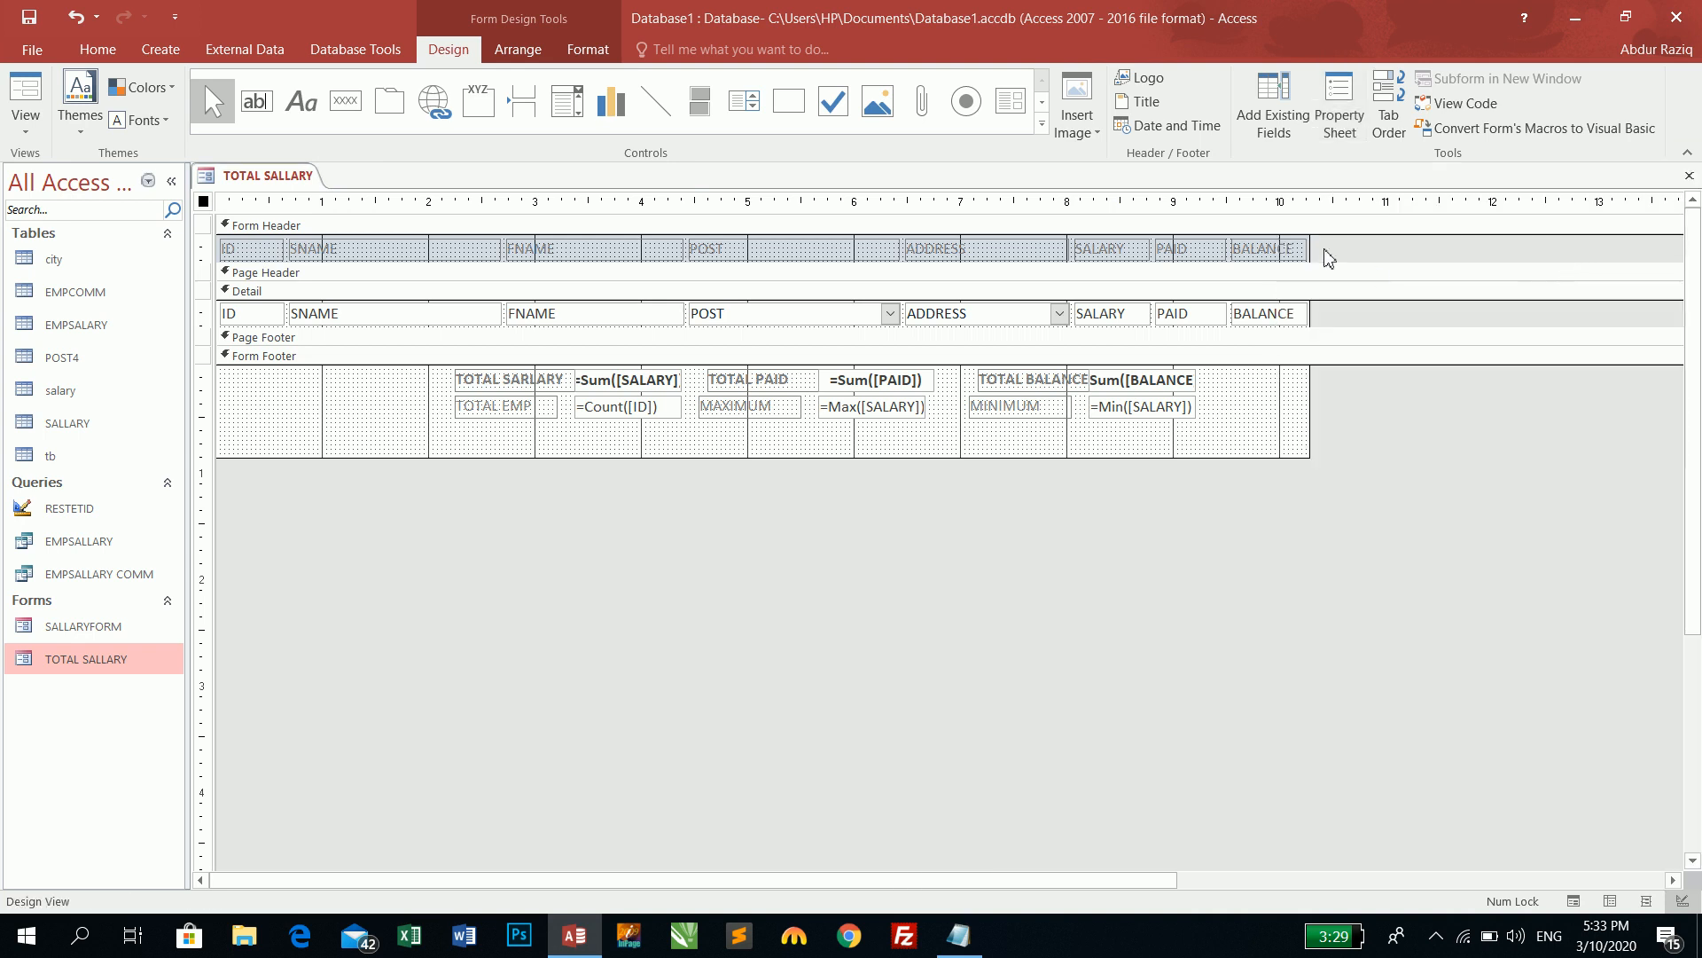
- Close and save the TOTAL SALLARY form design, then glance at the EMPSALARY table
{"action": "left_click", "coordinate": [1689, 175]}
{"action": "left_click", "coordinate": [772, 528]}
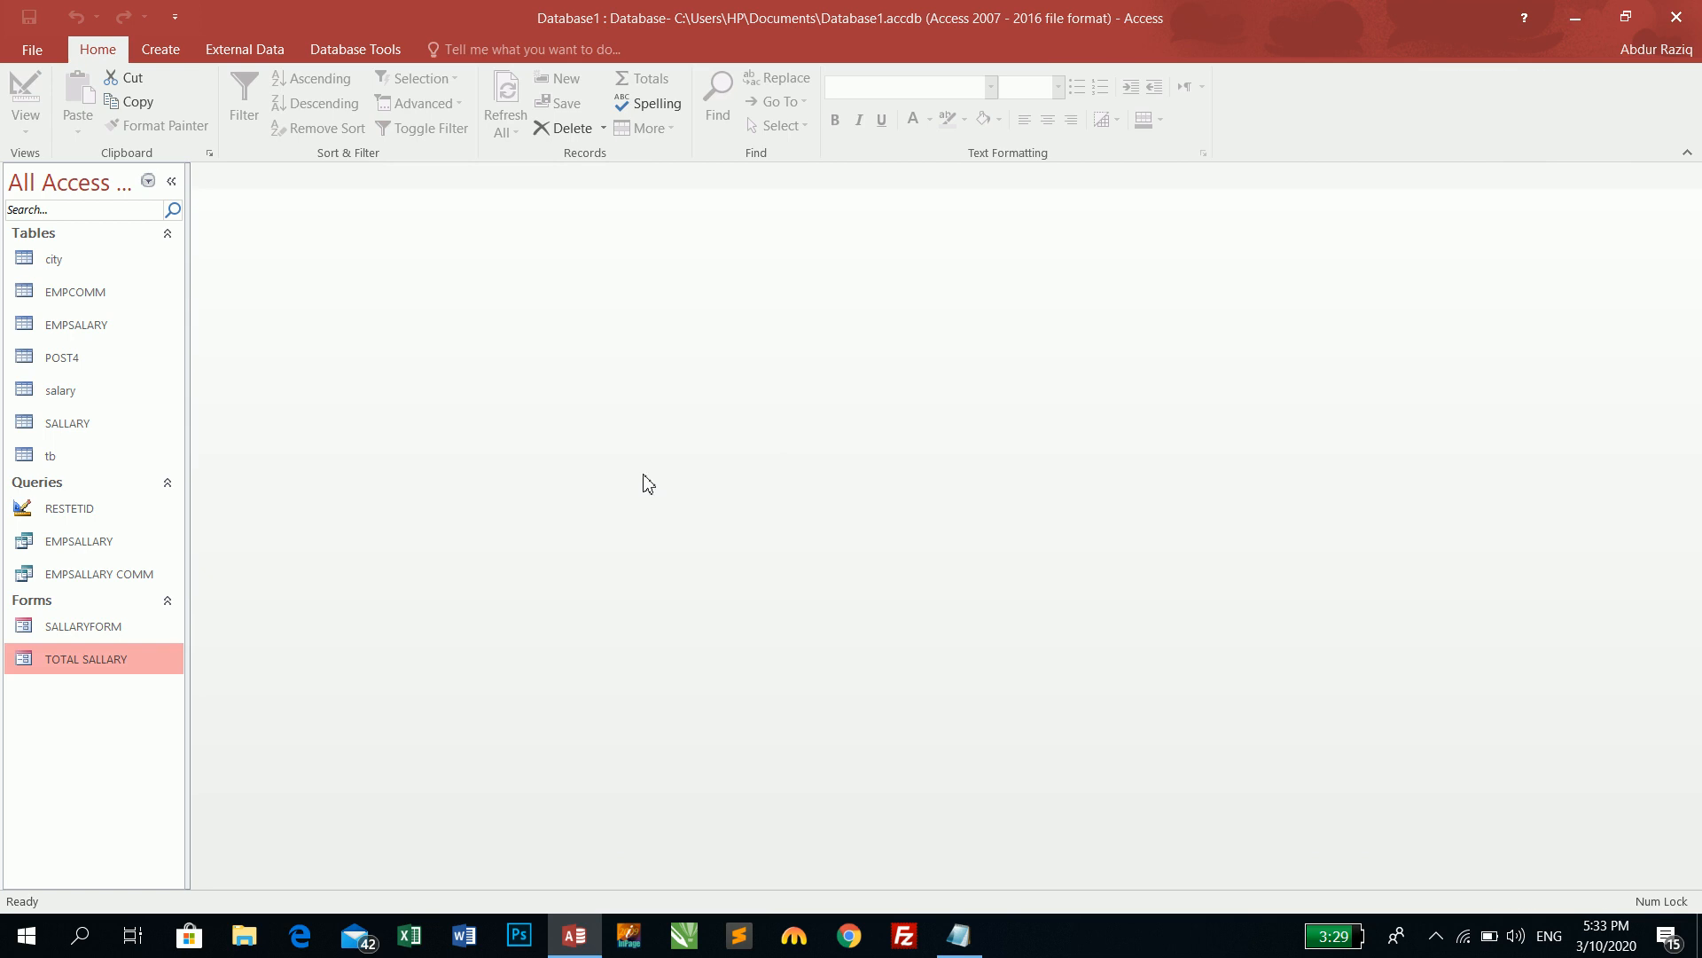
{"action": "double_click", "coordinate": [89, 335]}
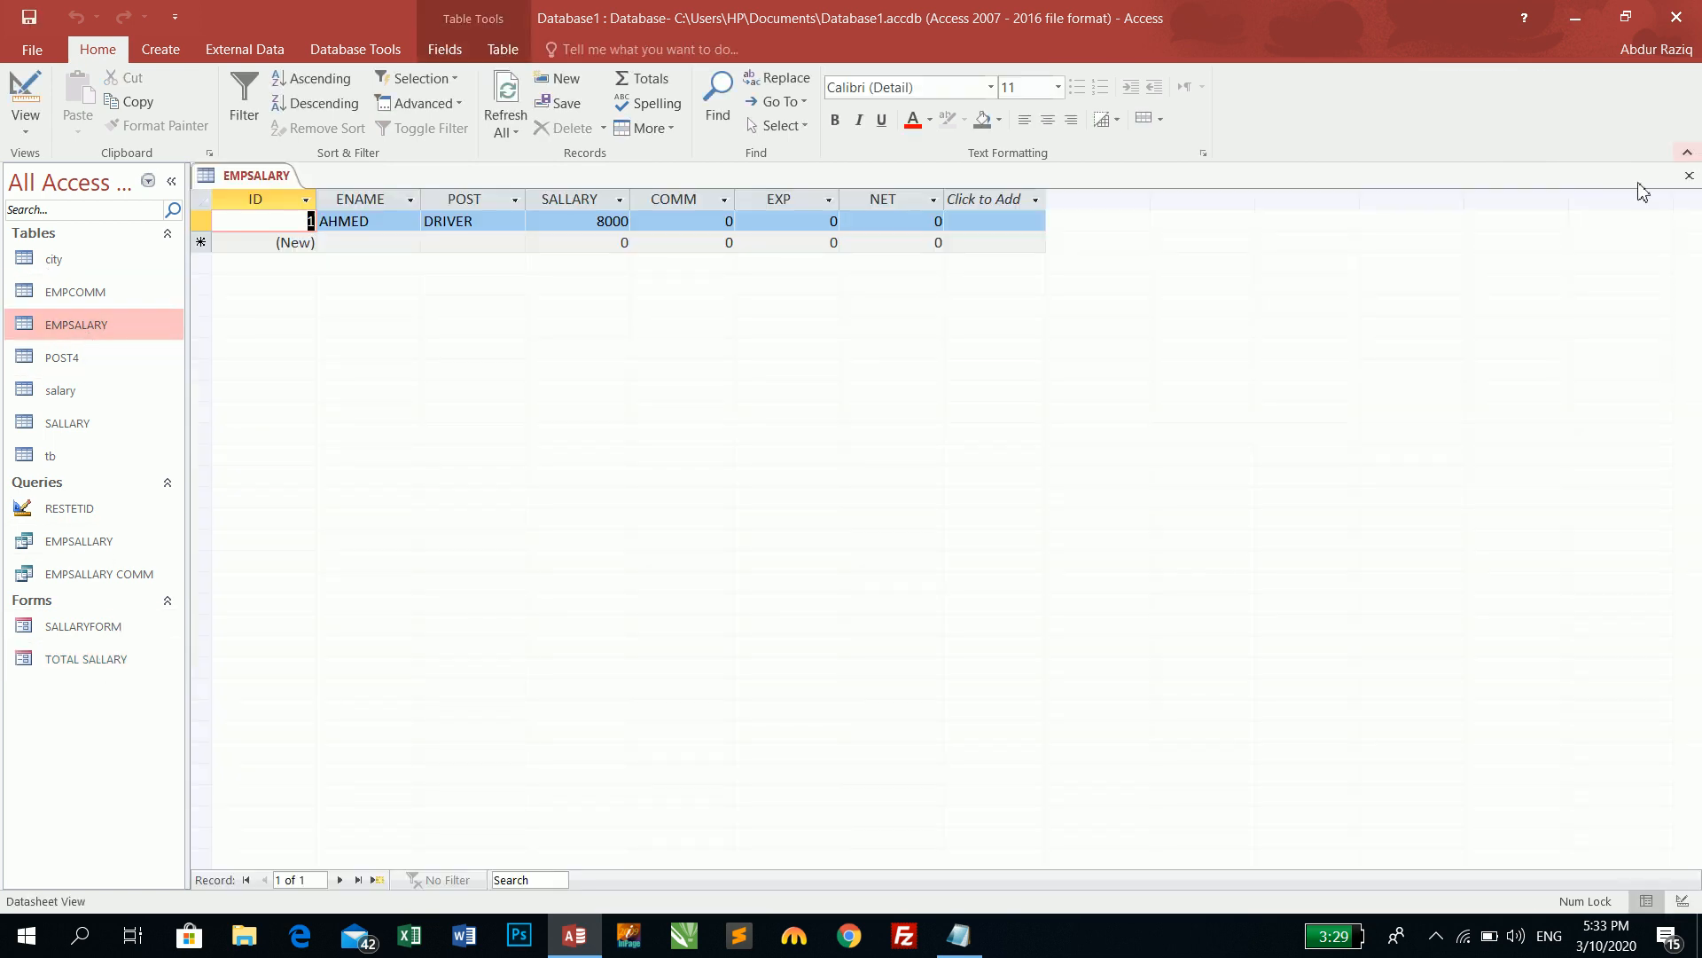
{"action": "left_click", "coordinate": [1689, 176]}
- Add a PHOTO field of type Attachment to the SALLARY table design, then save and close it
{"action": "double_click", "coordinate": [91, 423]}
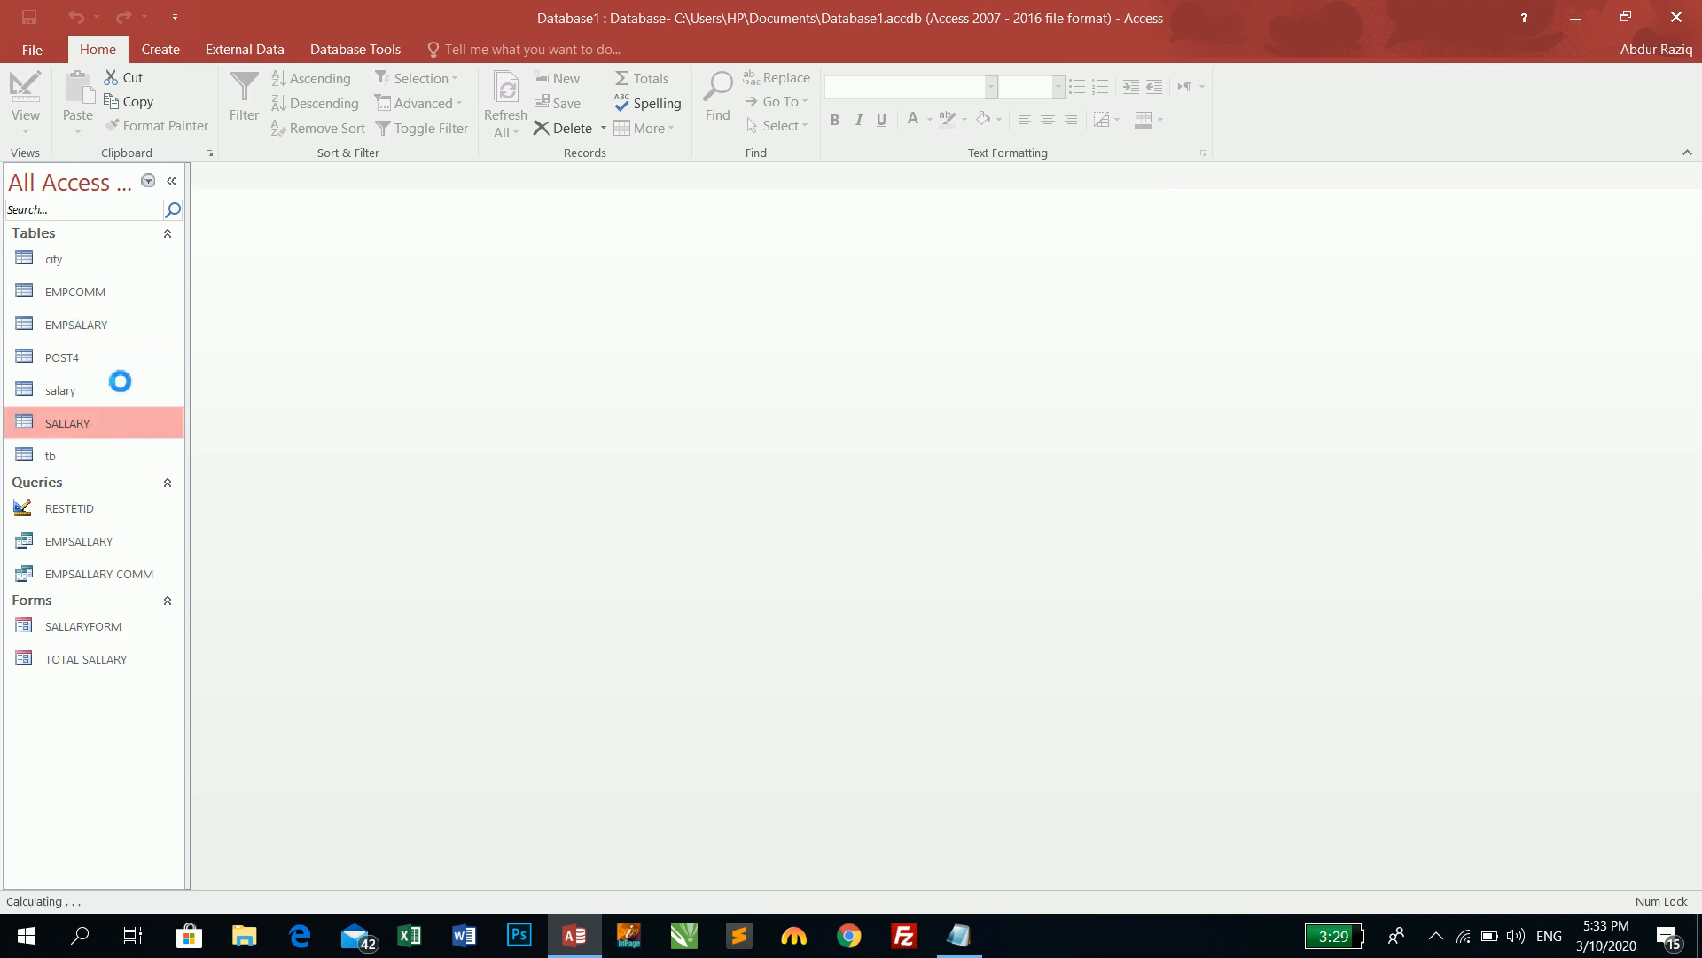
{"action": "left_click", "coordinate": [9, 73]}
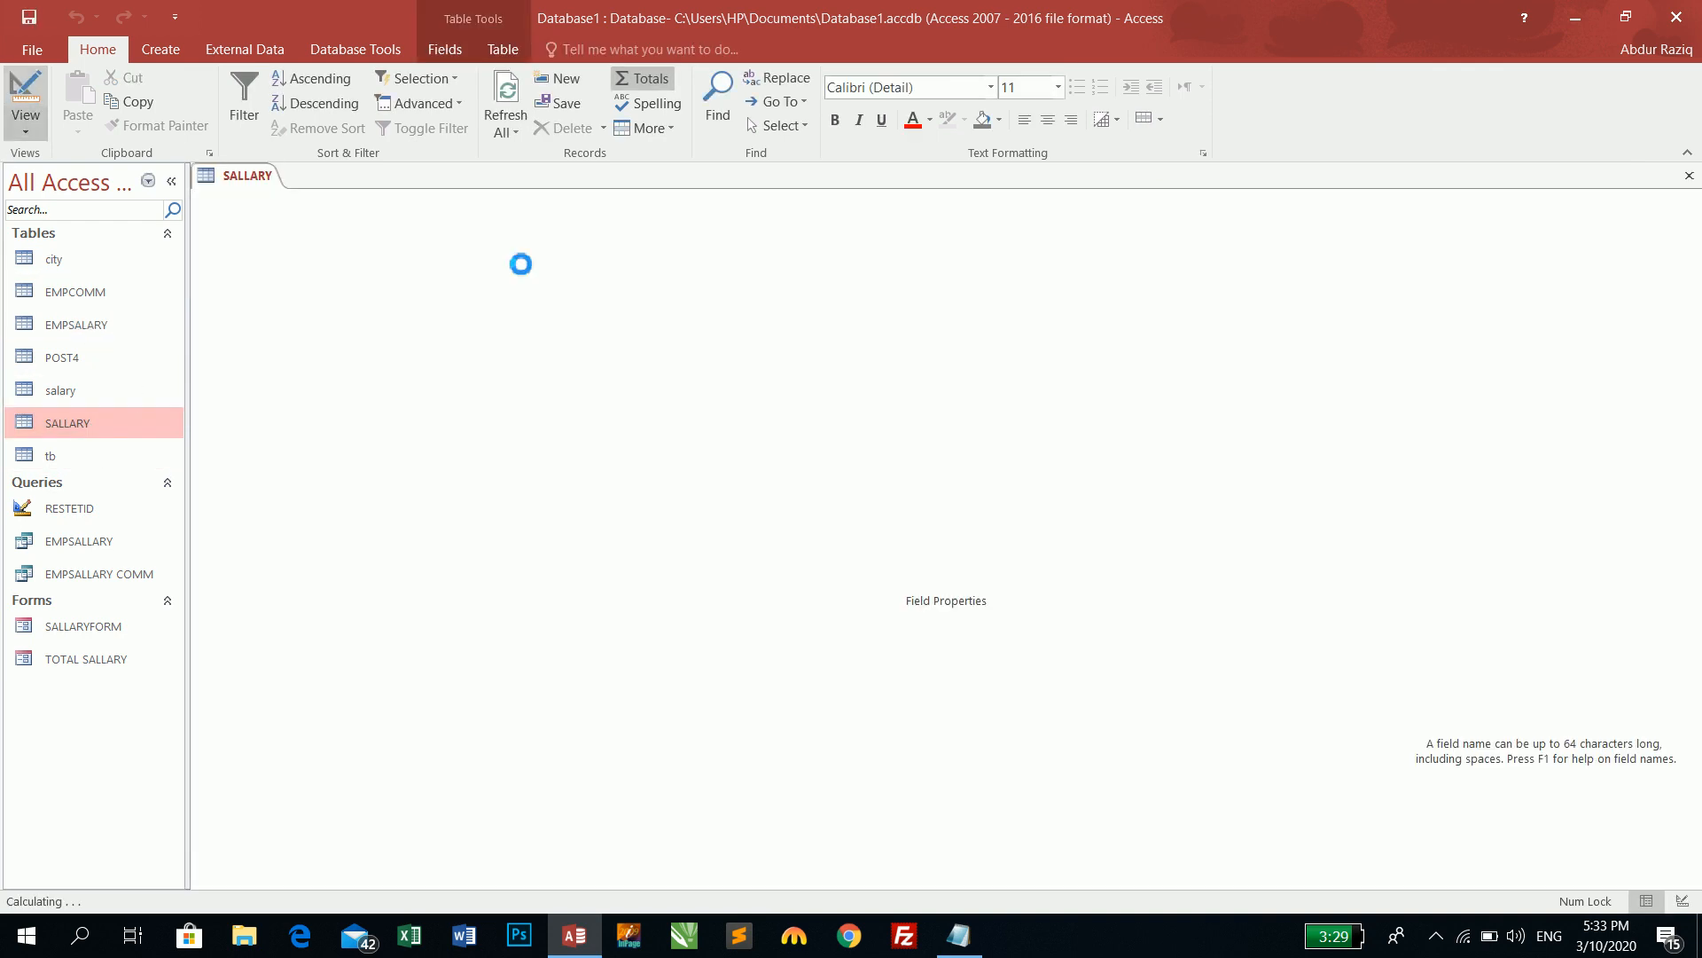
{"action": "left_click", "coordinate": [266, 382]}
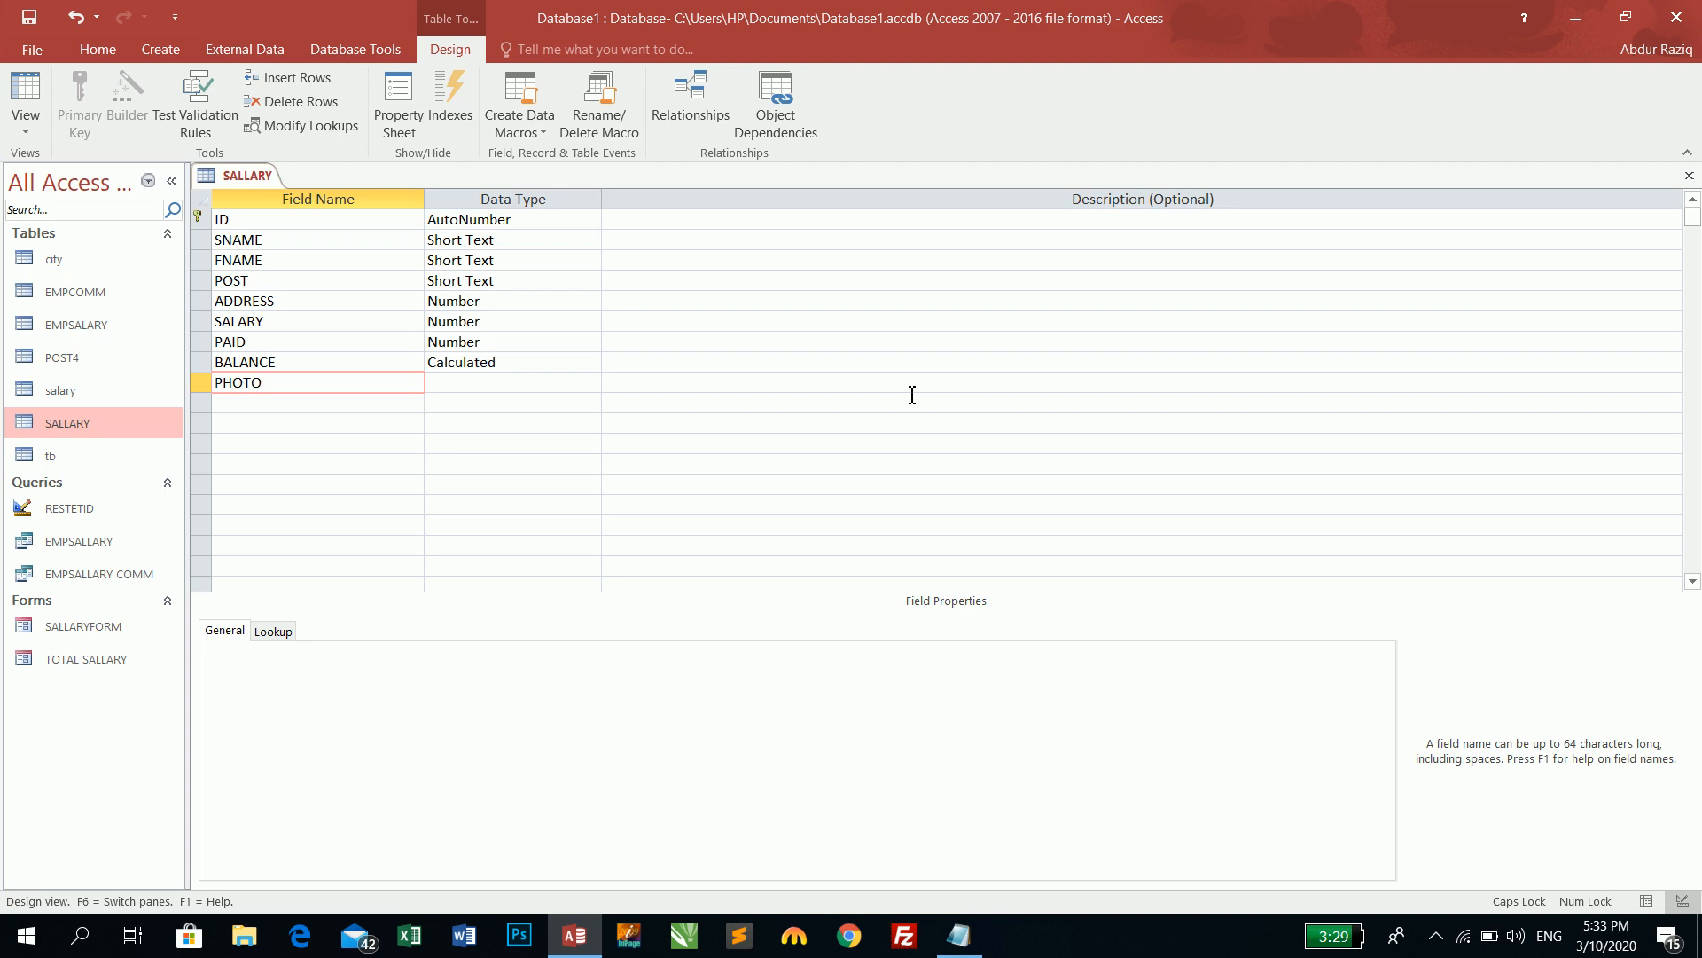
{"action": "key", "text": "Tab"}
{"action": "type", "text": "at"}
{"action": "key", "text": "Tab"}
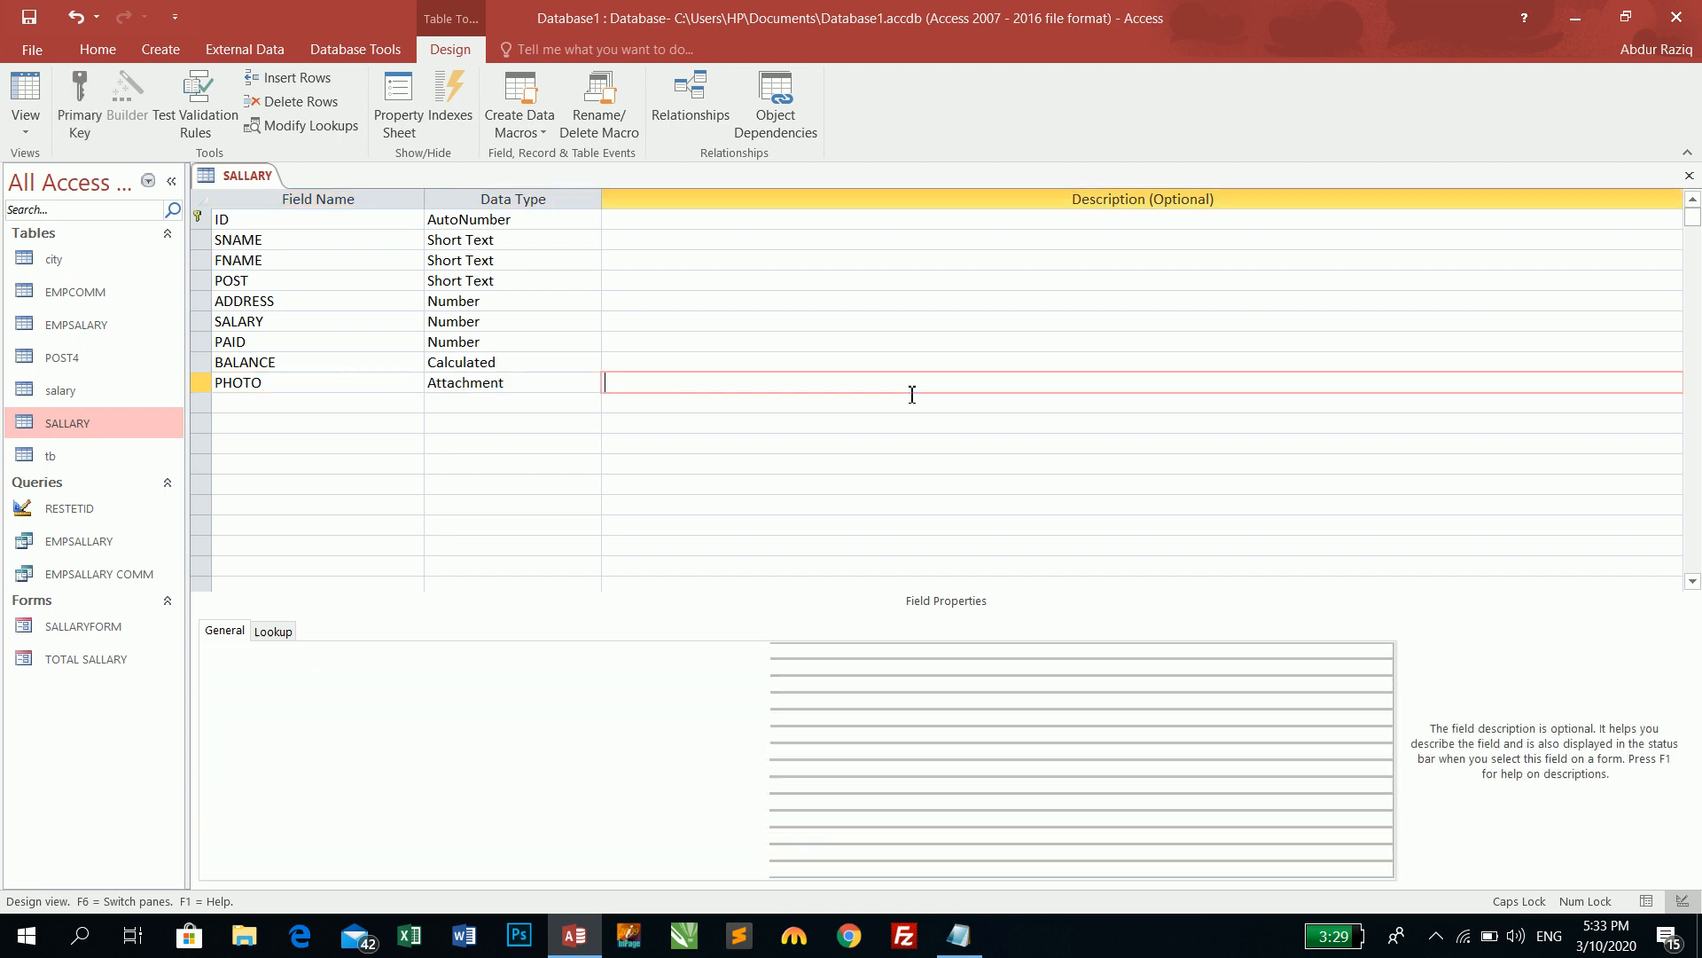
{"action": "key", "text": "ctrl+s"}
{"action": "key", "text": "ctrl+w"}
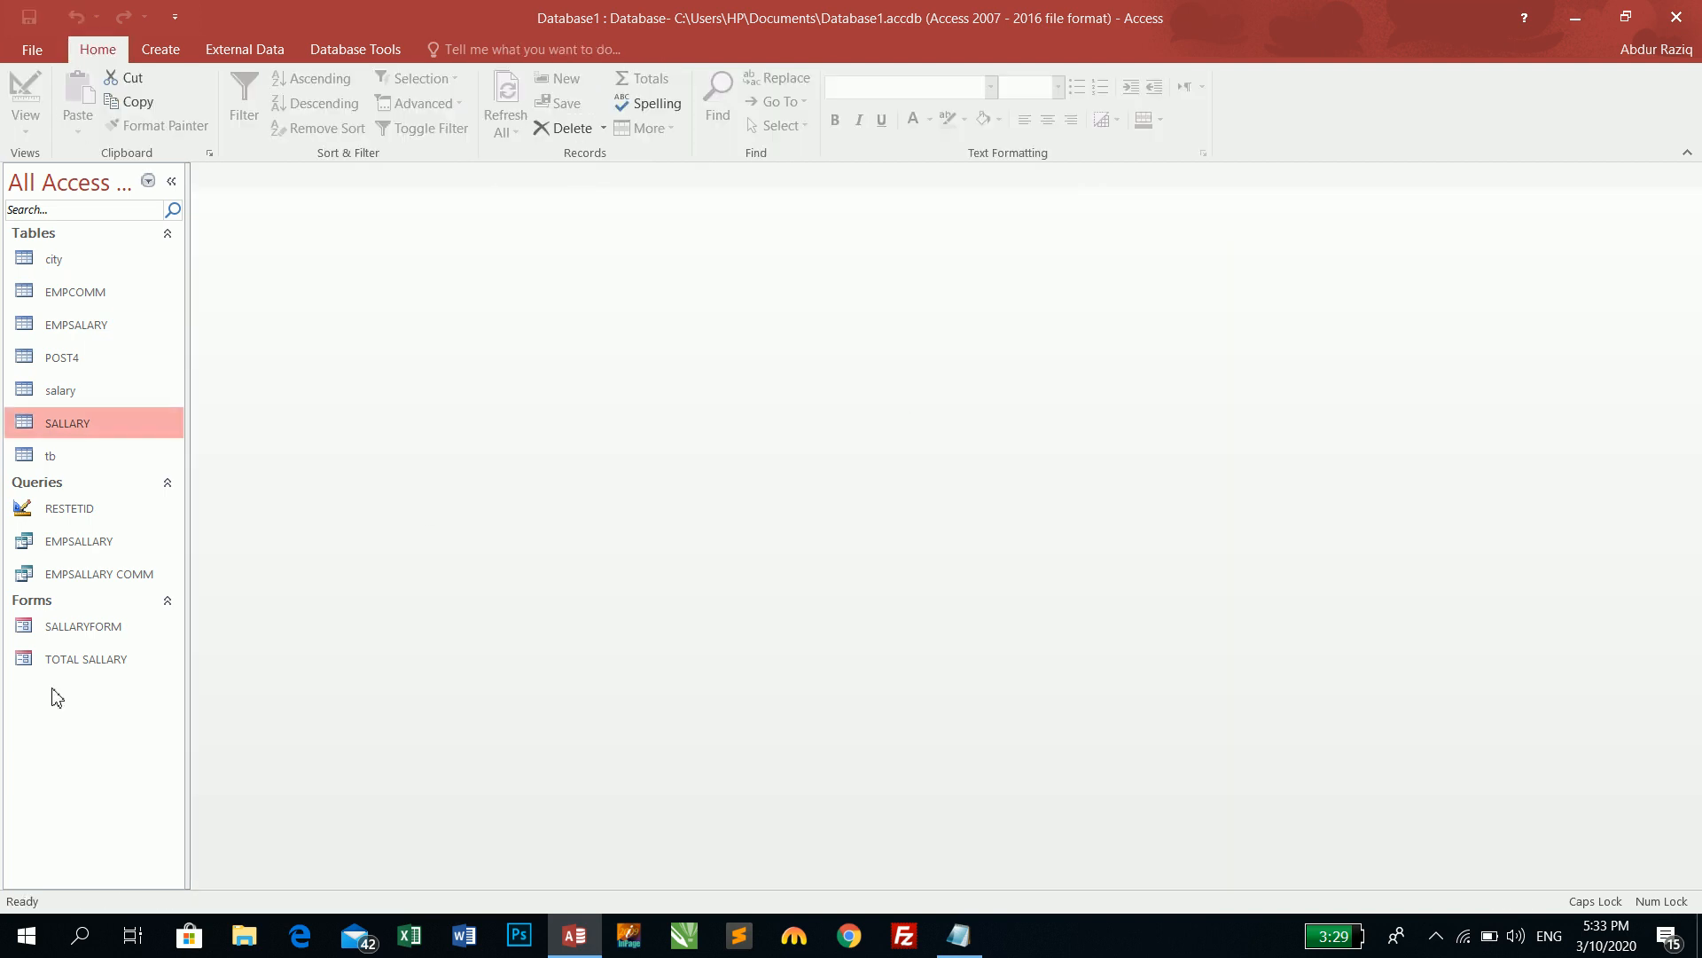
- Open TOTAL SALLARY, view its design and available fields, then return to Form View
{"action": "double_click", "coordinate": [76, 665]}
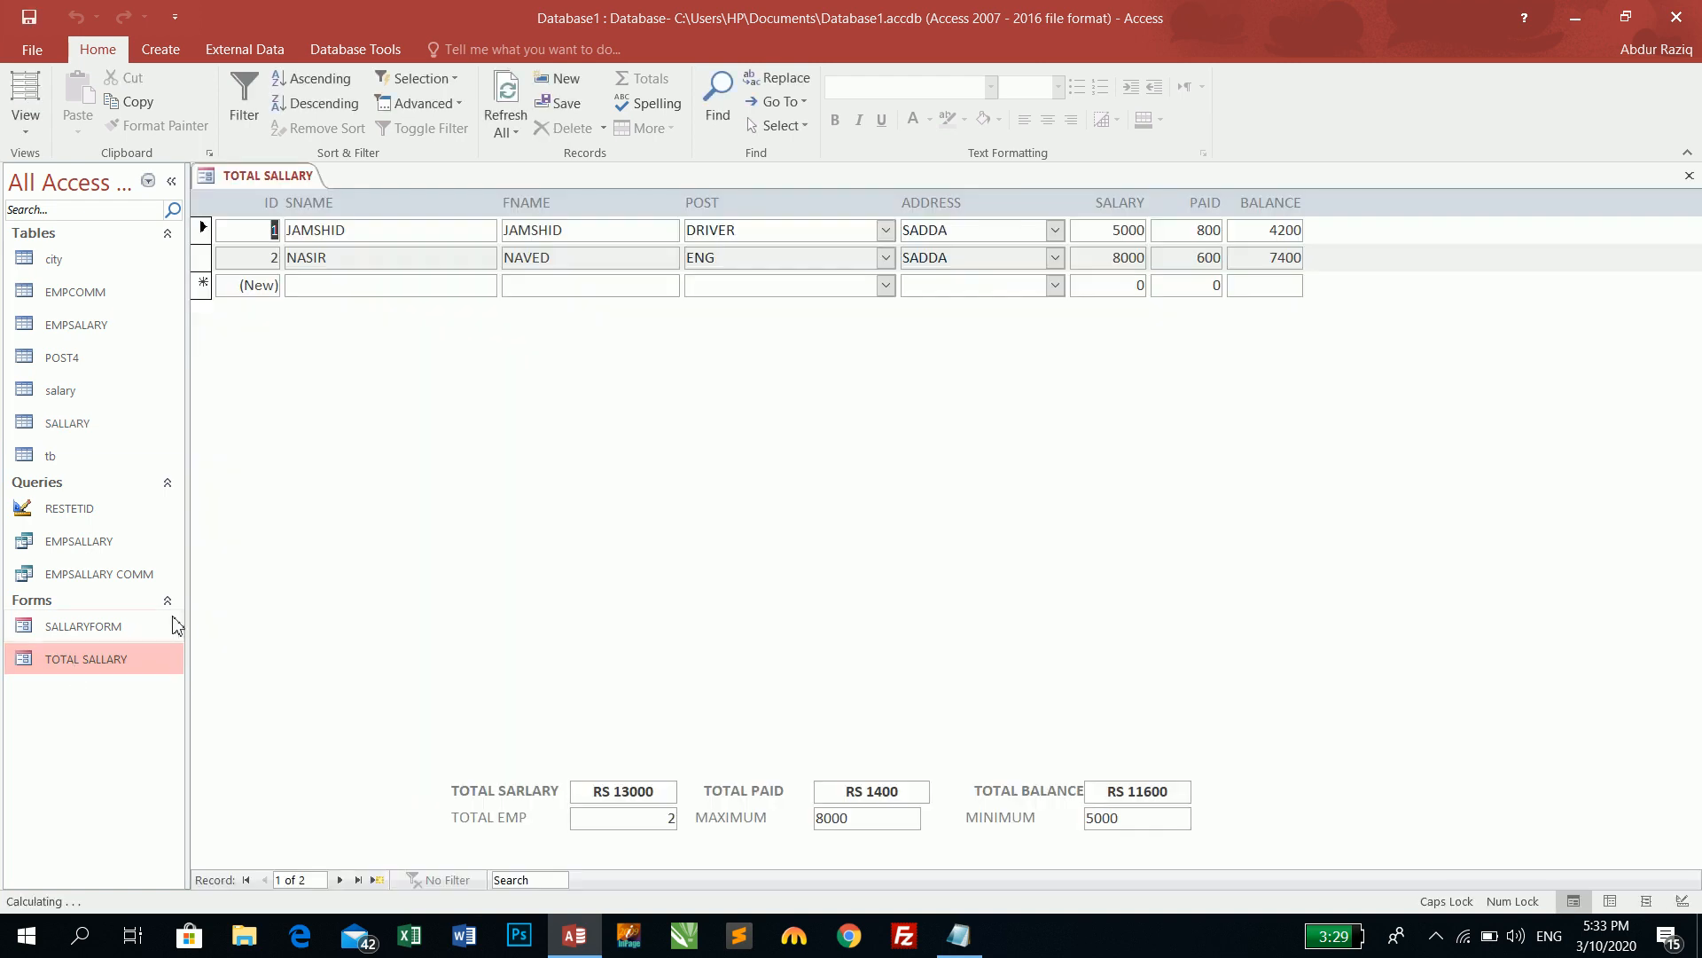
{"action": "right_click", "coordinate": [768, 410]}
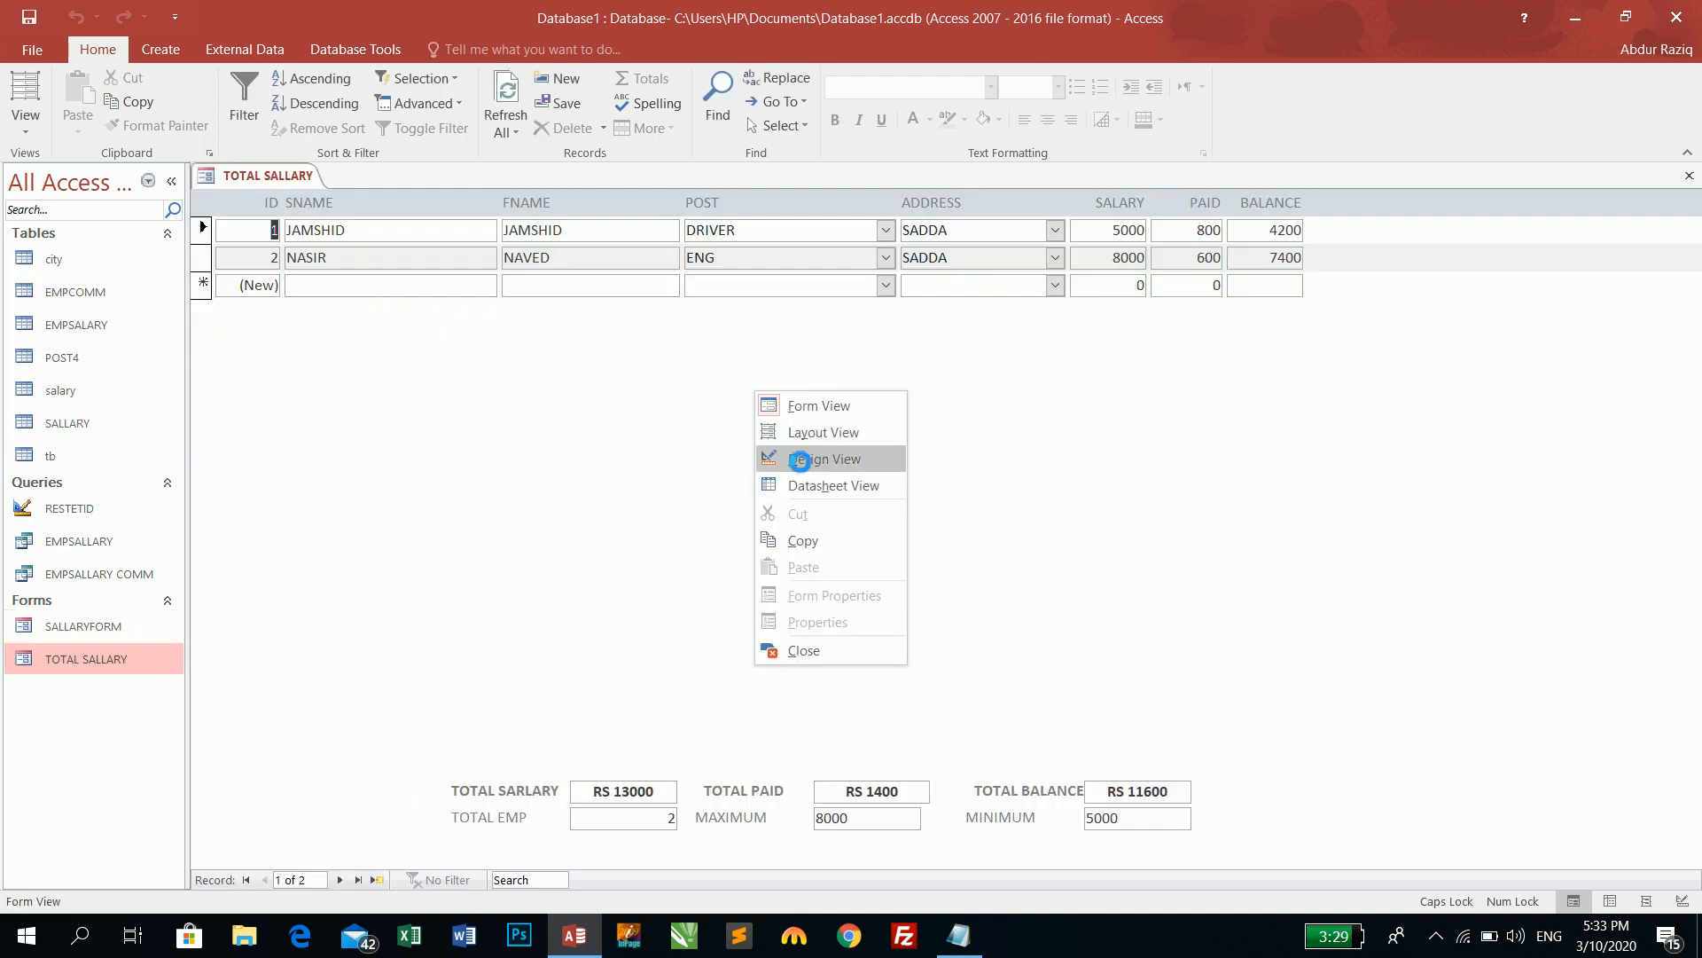
{"action": "left_click", "coordinate": [798, 457]}
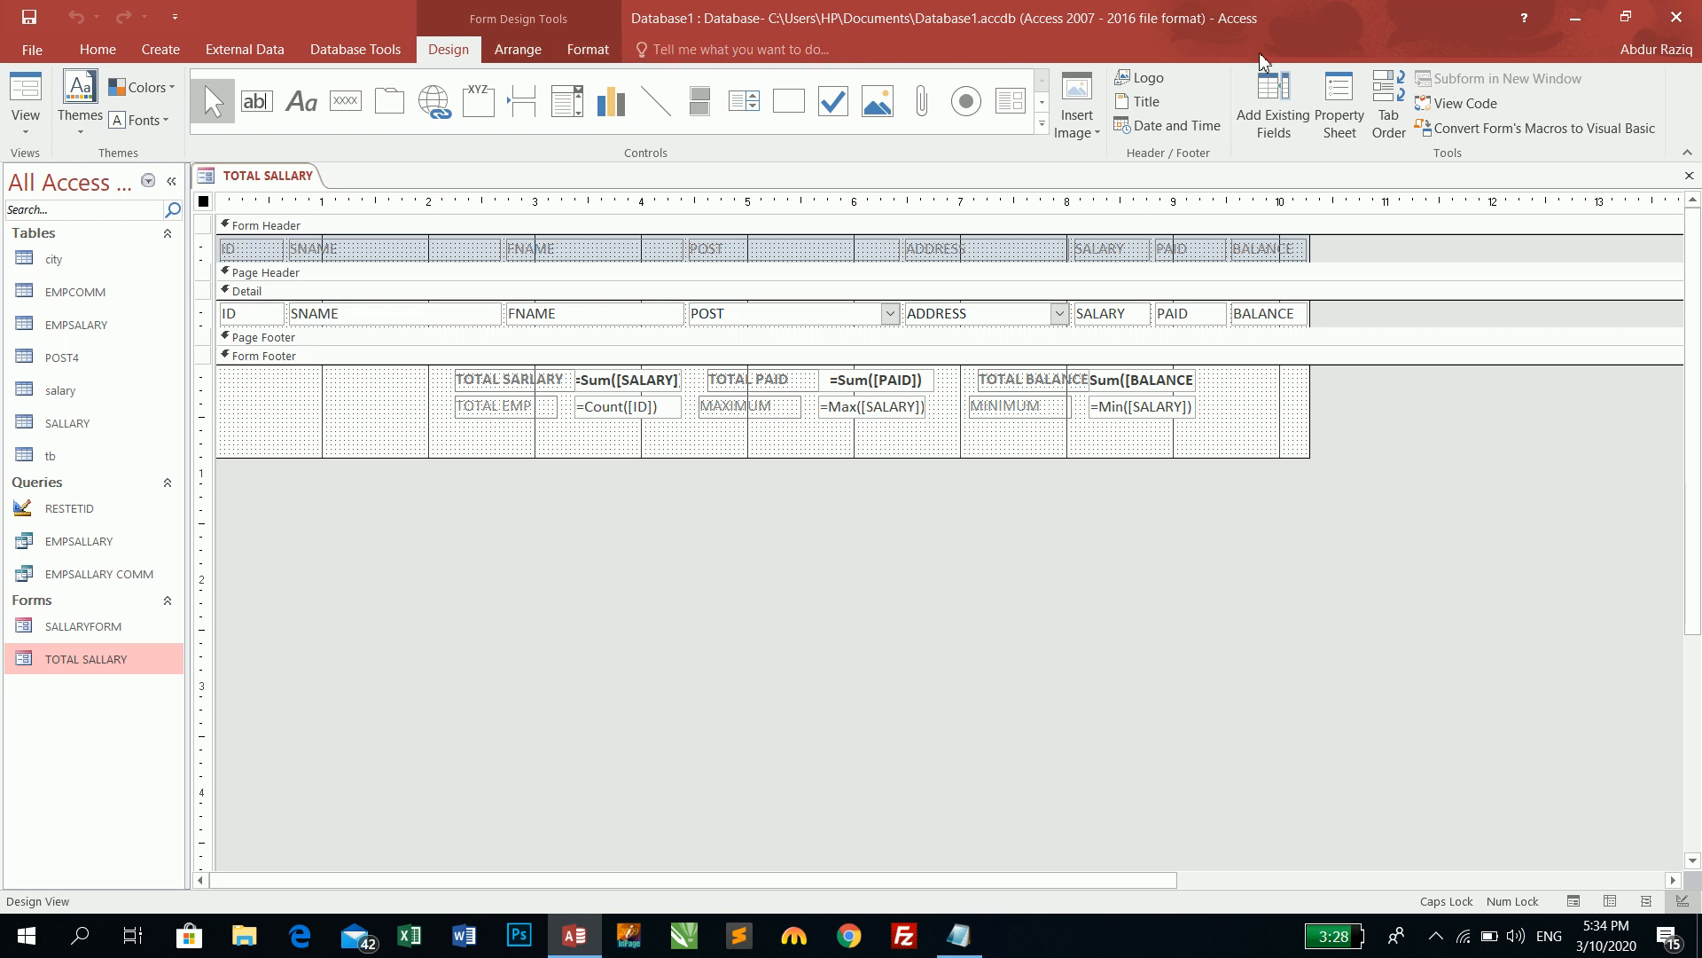
{"action": "left_click", "coordinate": [1277, 102]}
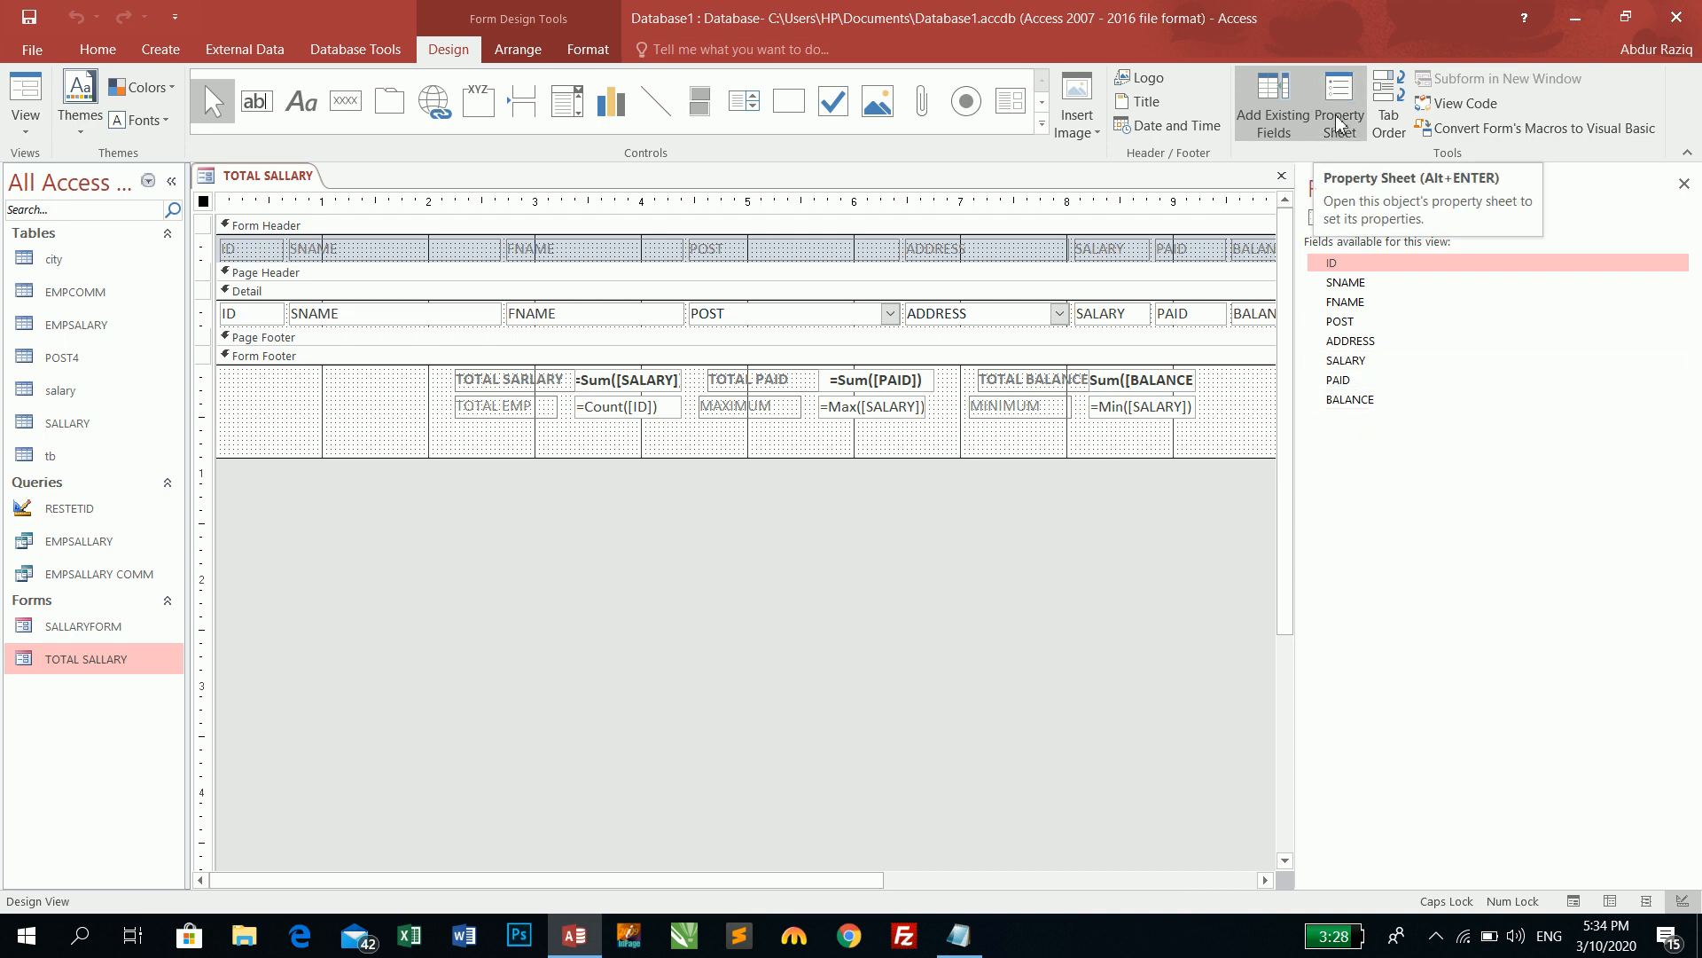
{"action": "left_click", "coordinate": [72, 330]}
{"action": "left_click", "coordinate": [25, 98]}
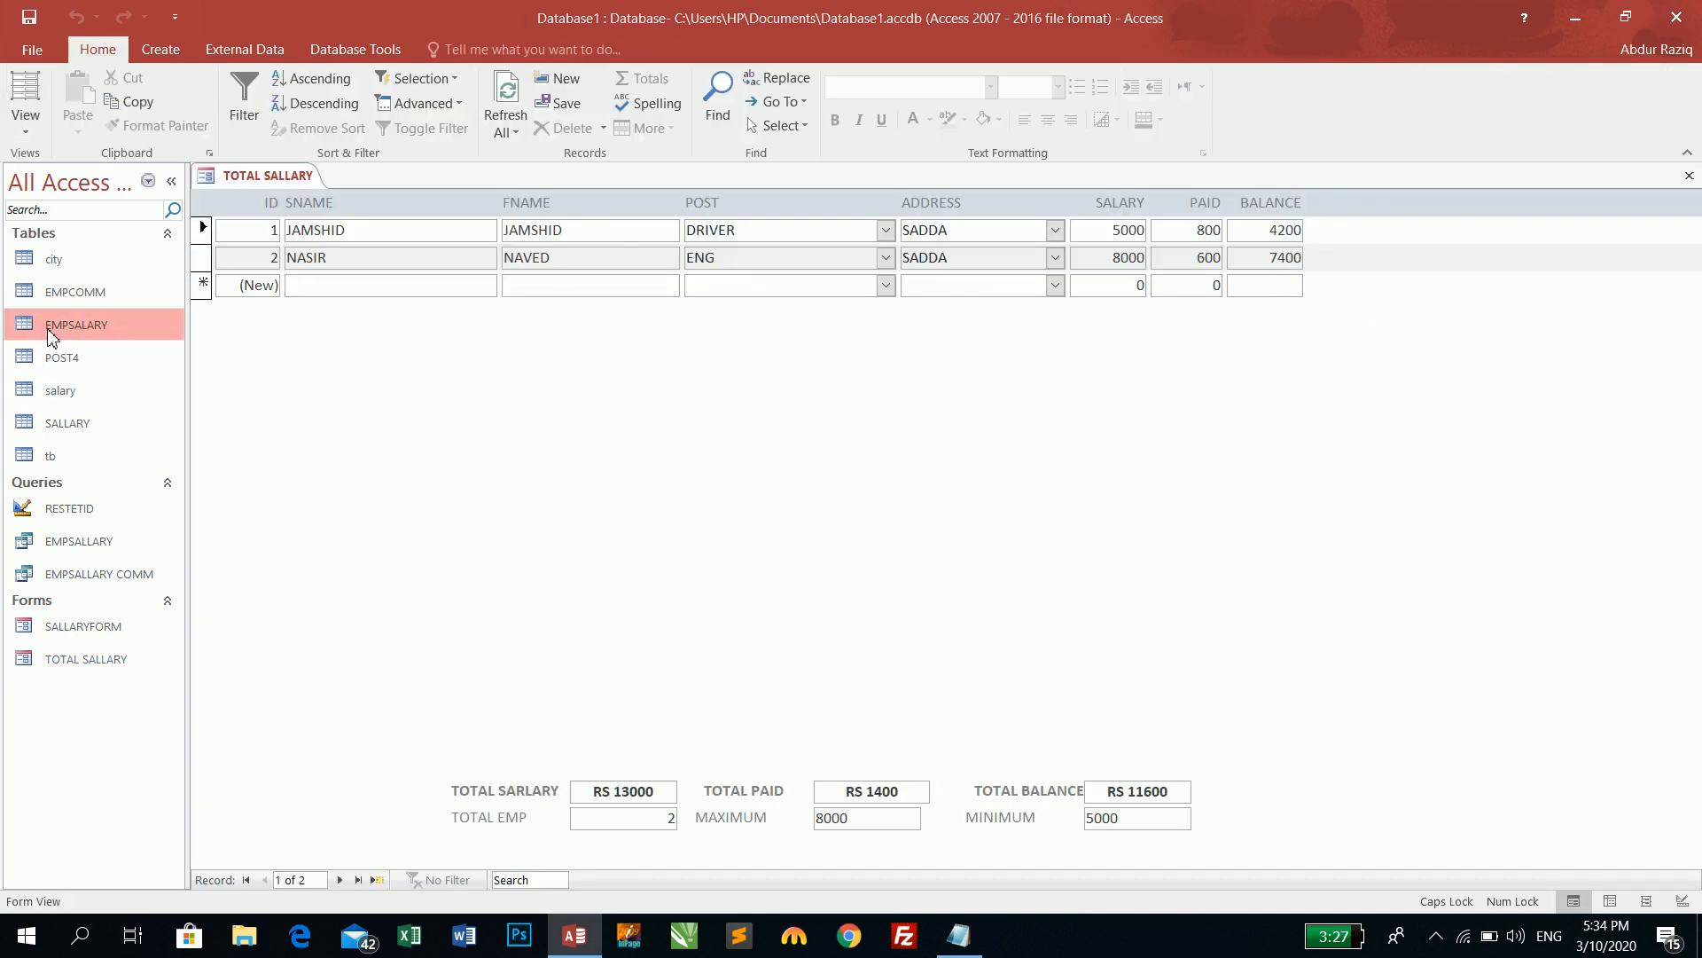
- Open and close the EMPSALARY and SALLARY tables to confirm the new attachment column
{"action": "double_click", "coordinate": [49, 329]}
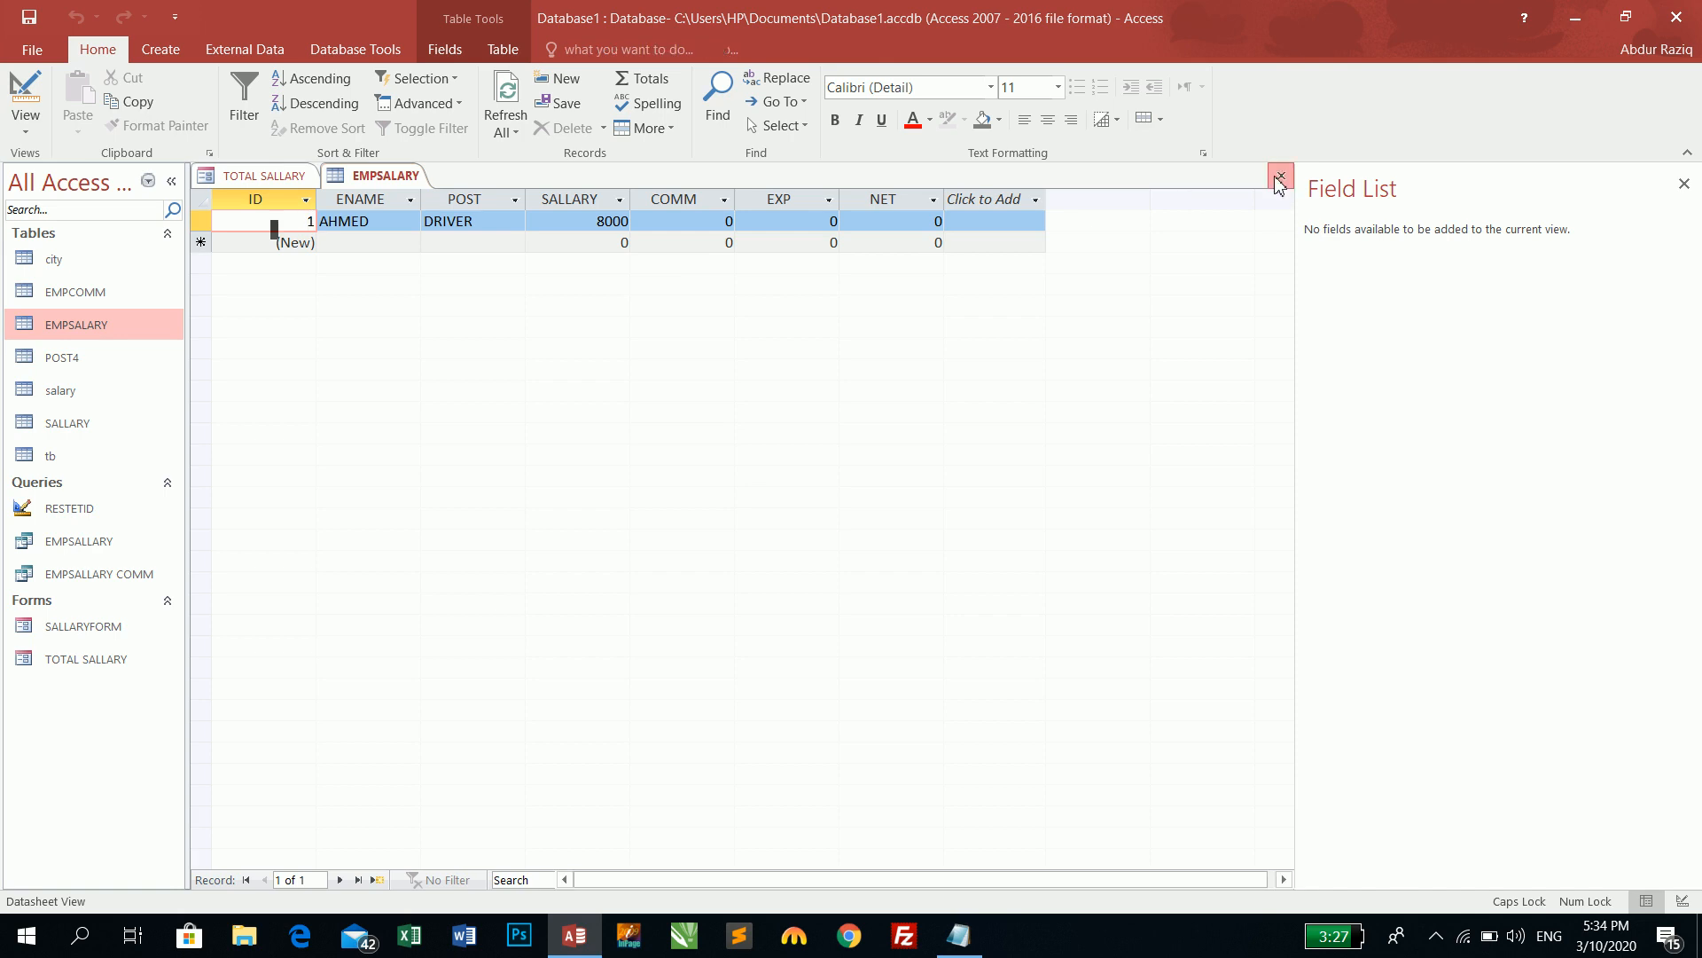
{"action": "left_click", "coordinate": [1281, 174]}
{"action": "left_click", "coordinate": [87, 423]}
{"action": "double_click", "coordinate": [87, 420]}
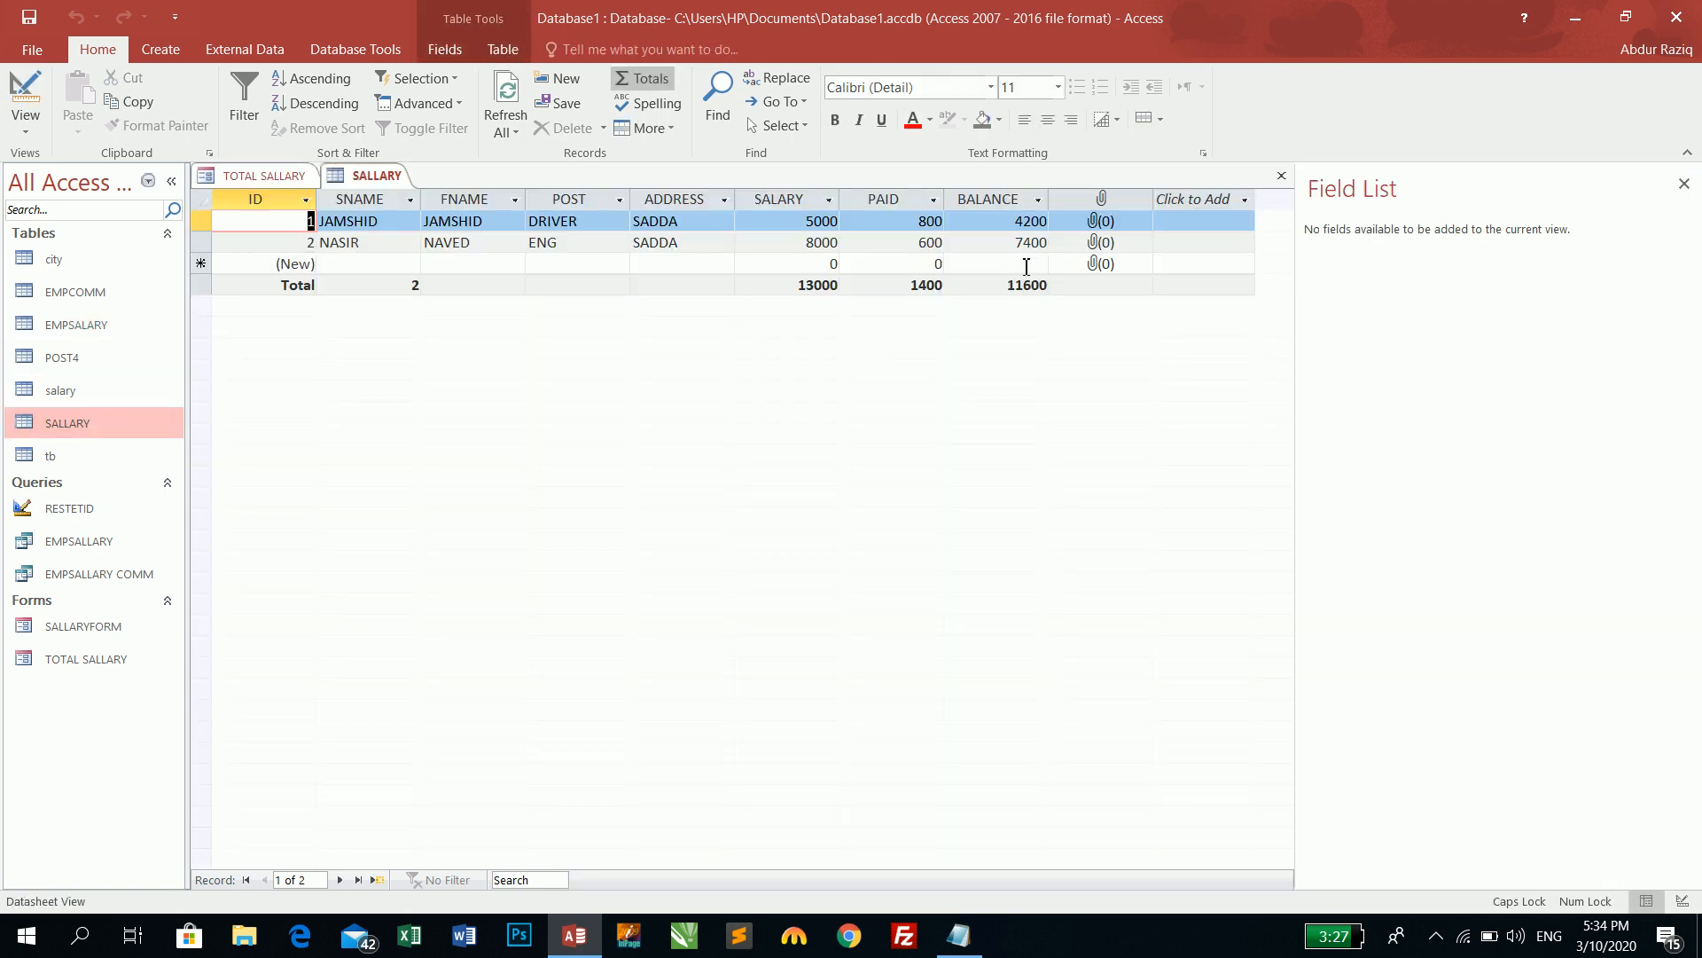
{"action": "left_click", "coordinate": [1281, 175]}
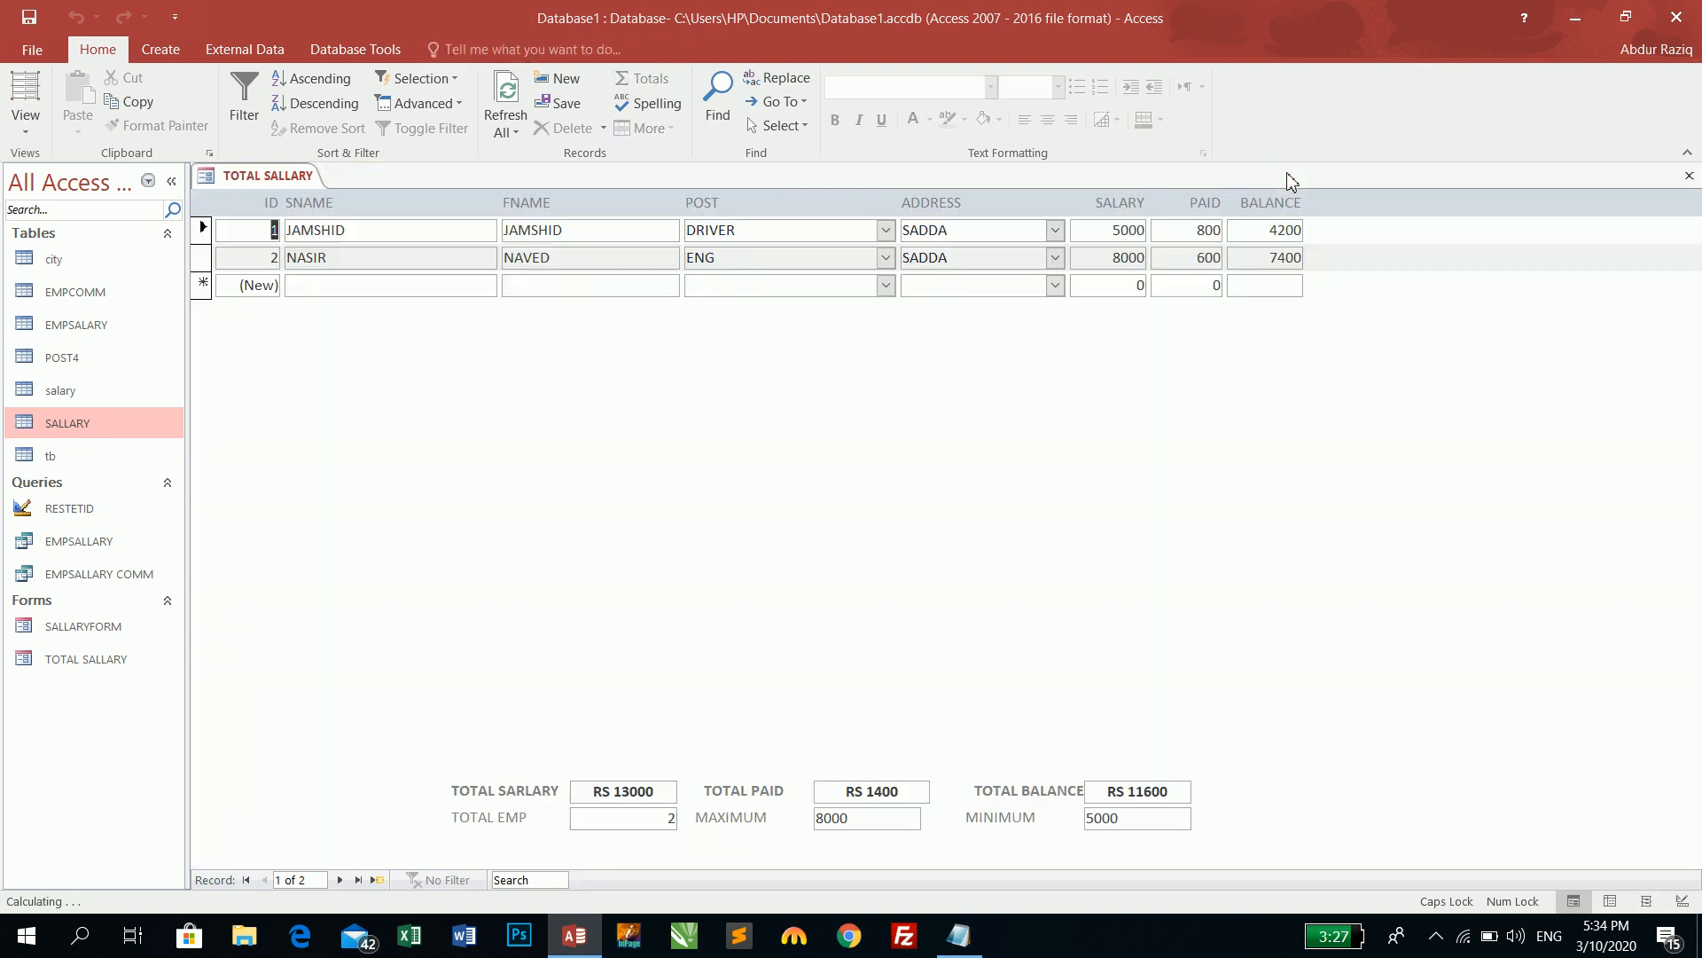
{"action": "left_click", "coordinate": [25, 124]}
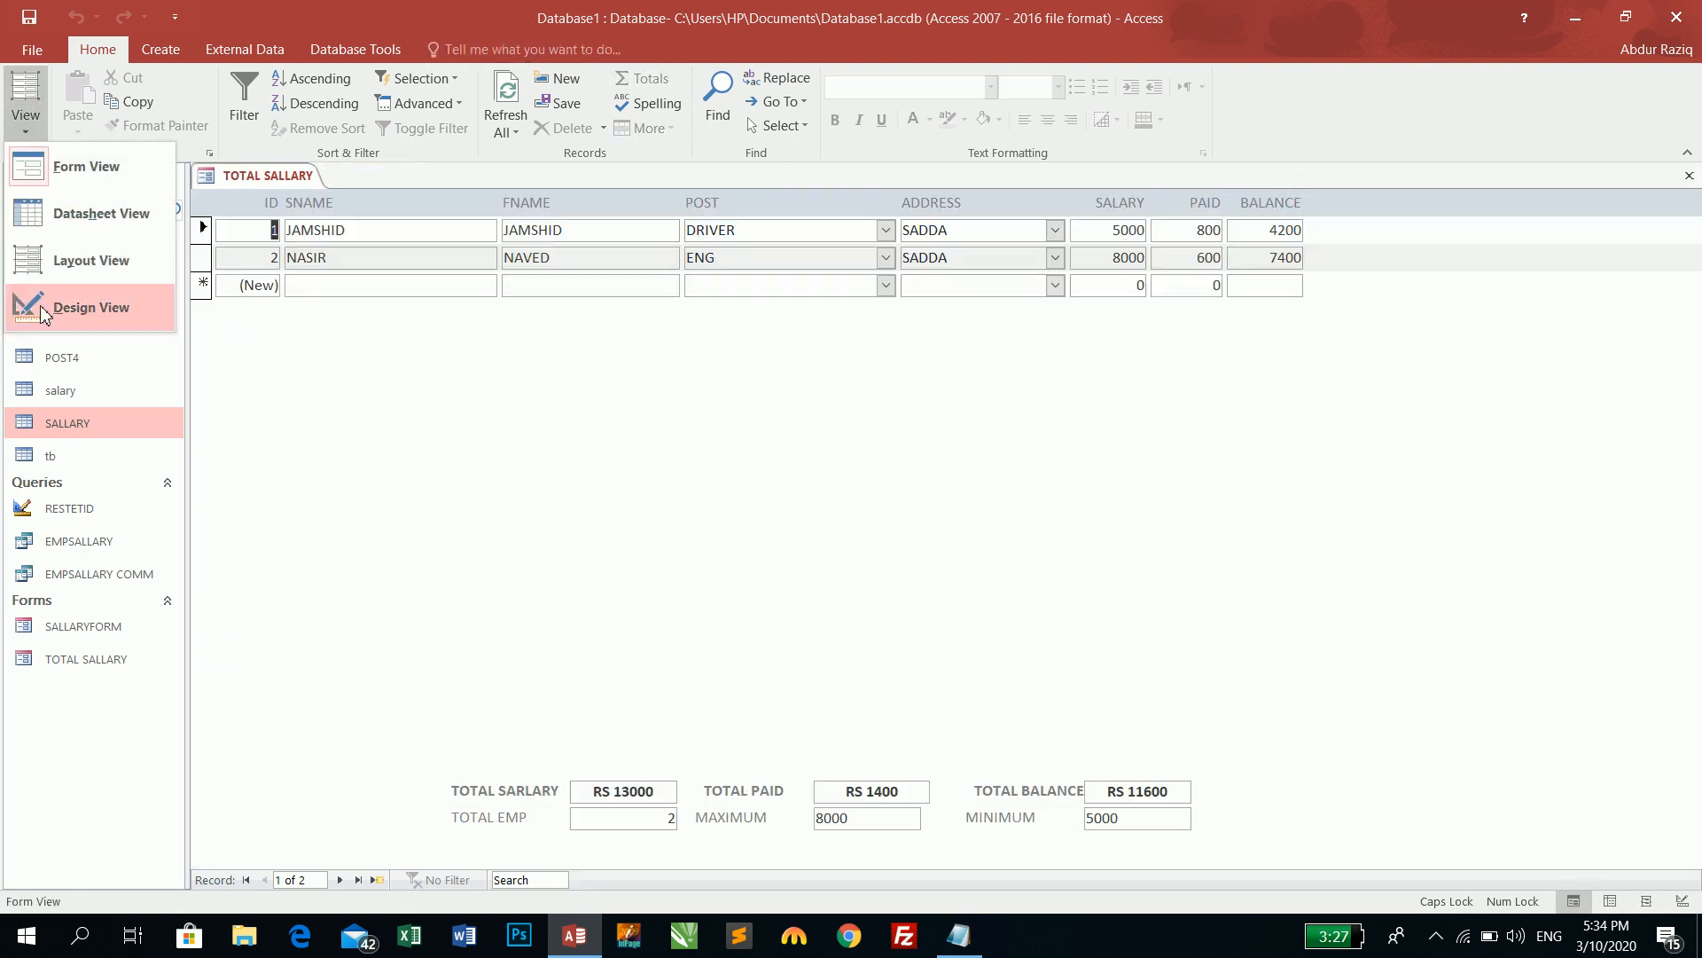
- In Design View, list fields from all tables and drag PHOTO onto the form
{"action": "left_click", "coordinate": [49, 315]}
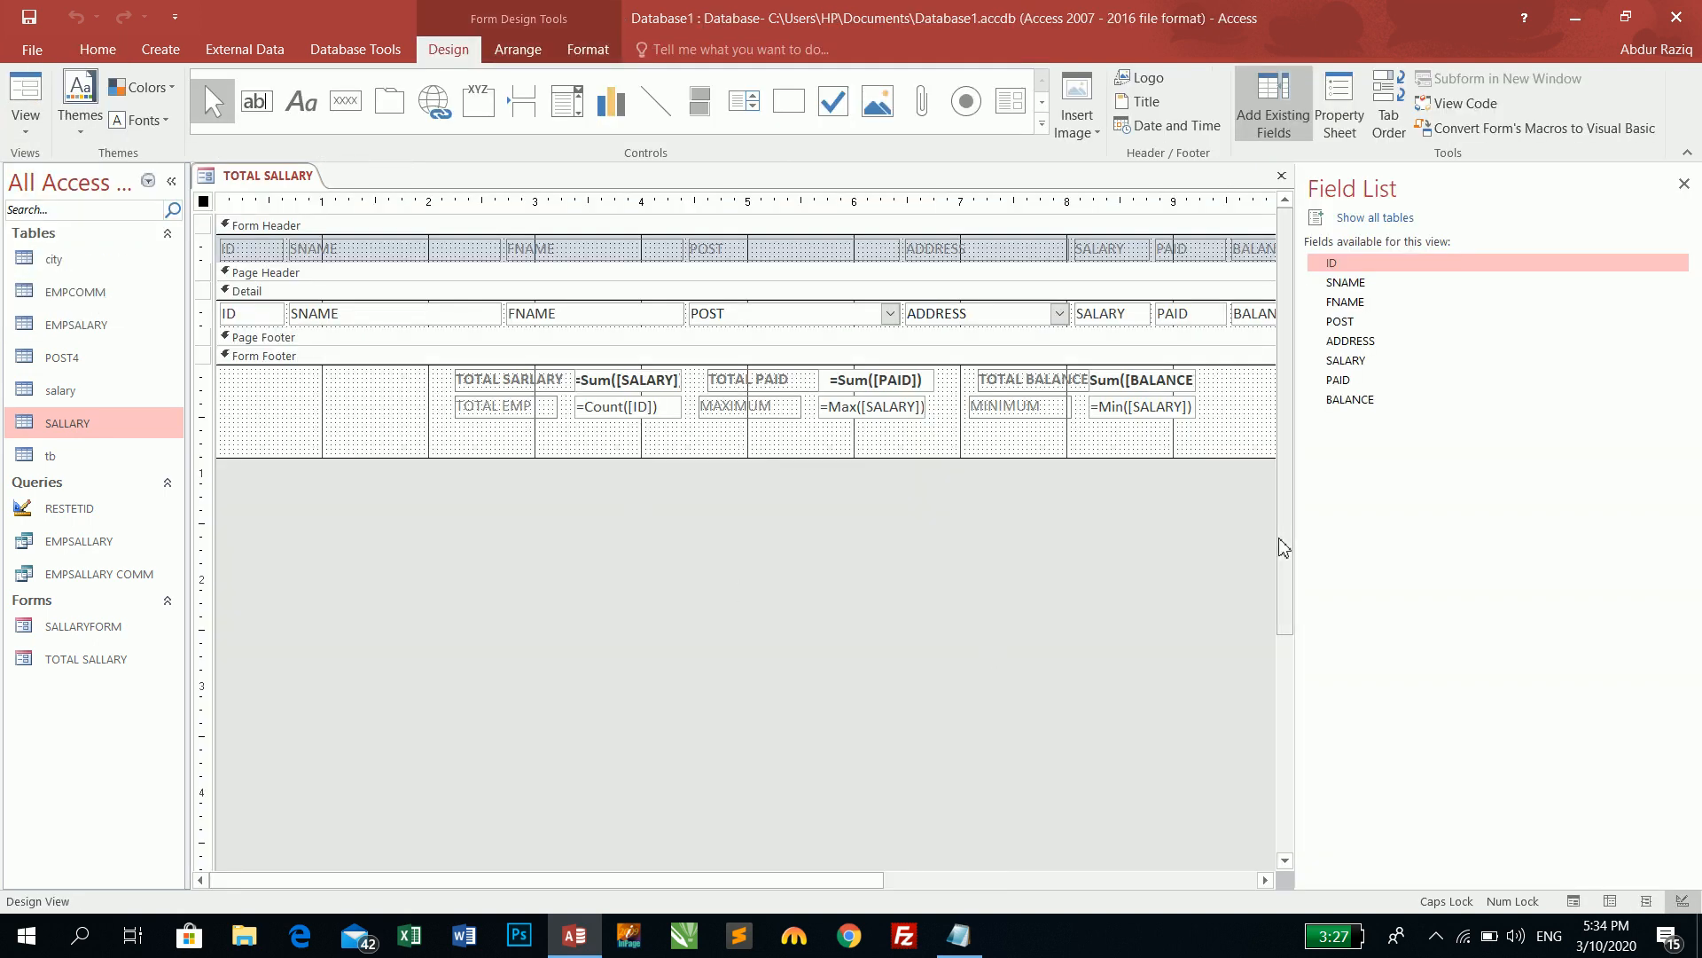
{"action": "left_click", "coordinate": [1347, 221]}
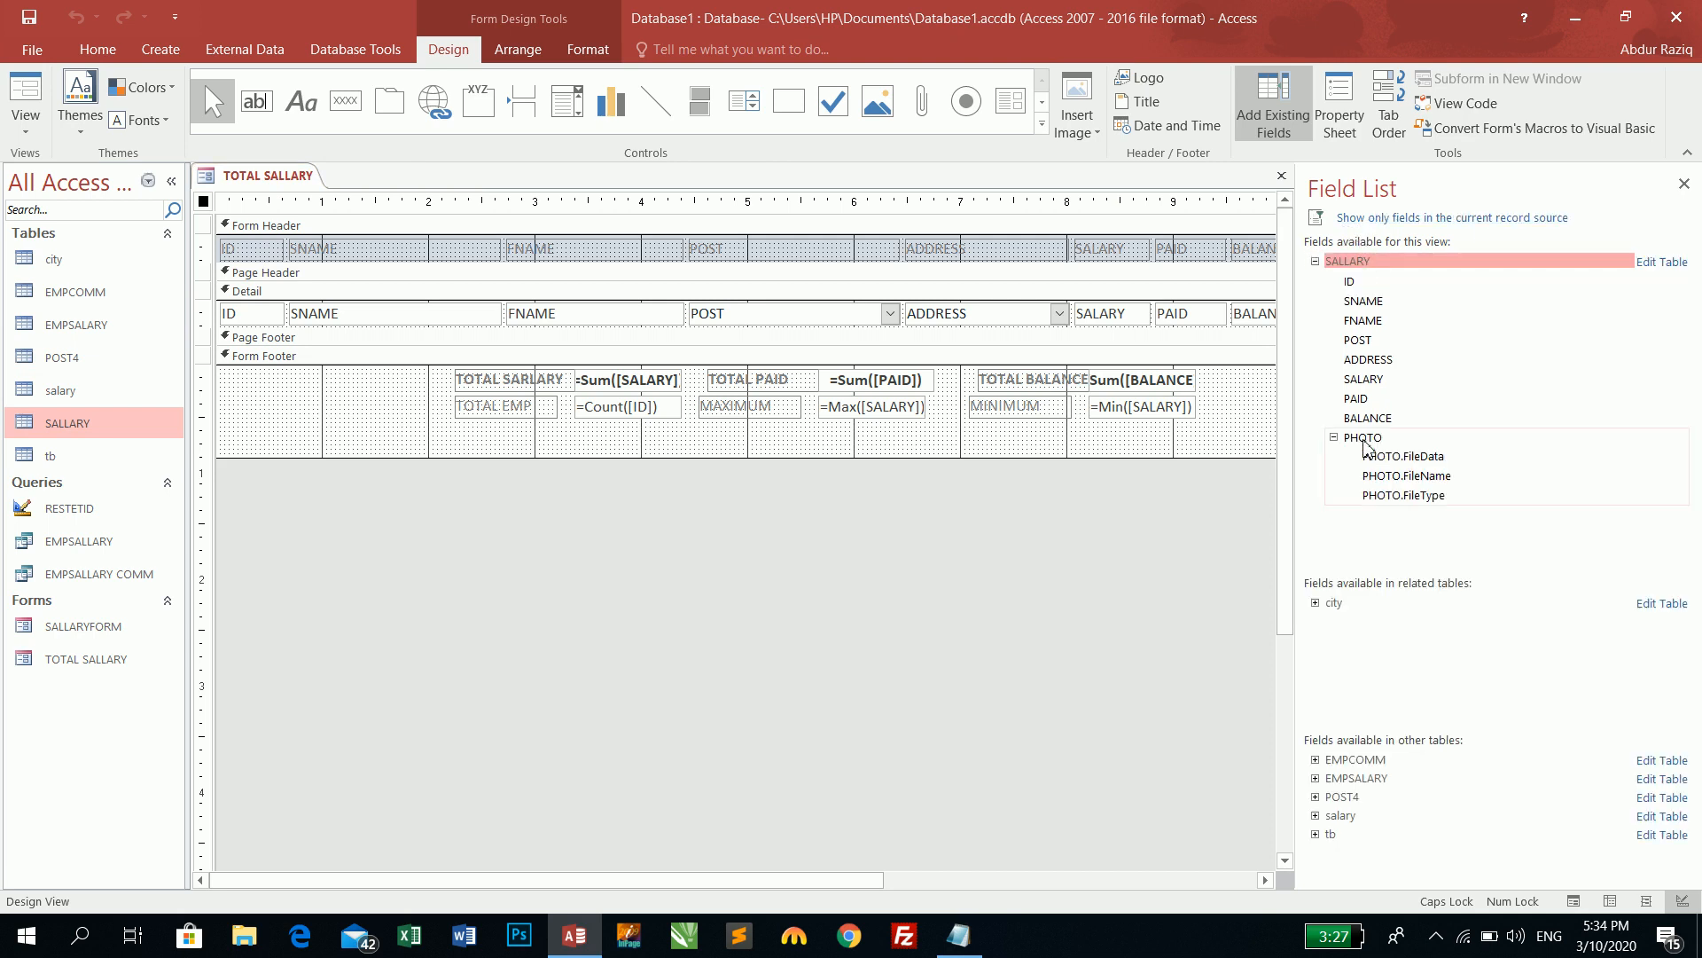
{"action": "left_click_drag", "start_coordinate": [863, 881], "coordinate": [1144, 888]}
{"action": "left_click_drag", "start_coordinate": [1016, 251], "coordinate": [1159, 257]}
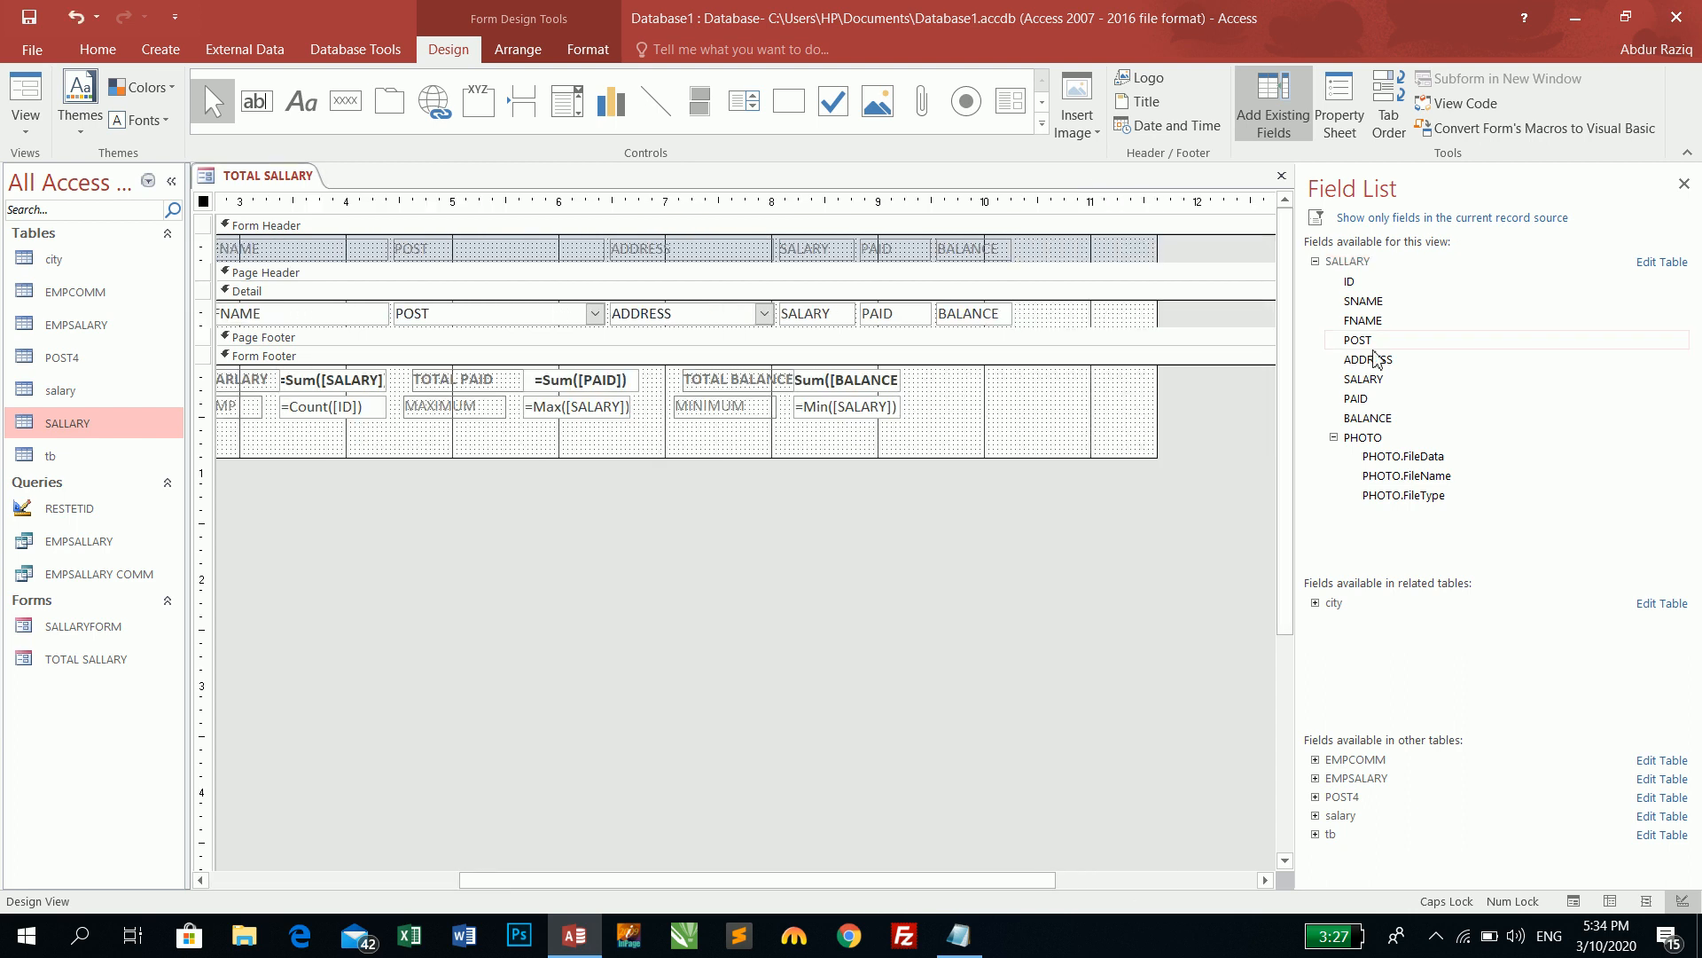
{"action": "left_click_drag", "start_coordinate": [1374, 439], "coordinate": [1085, 251]}
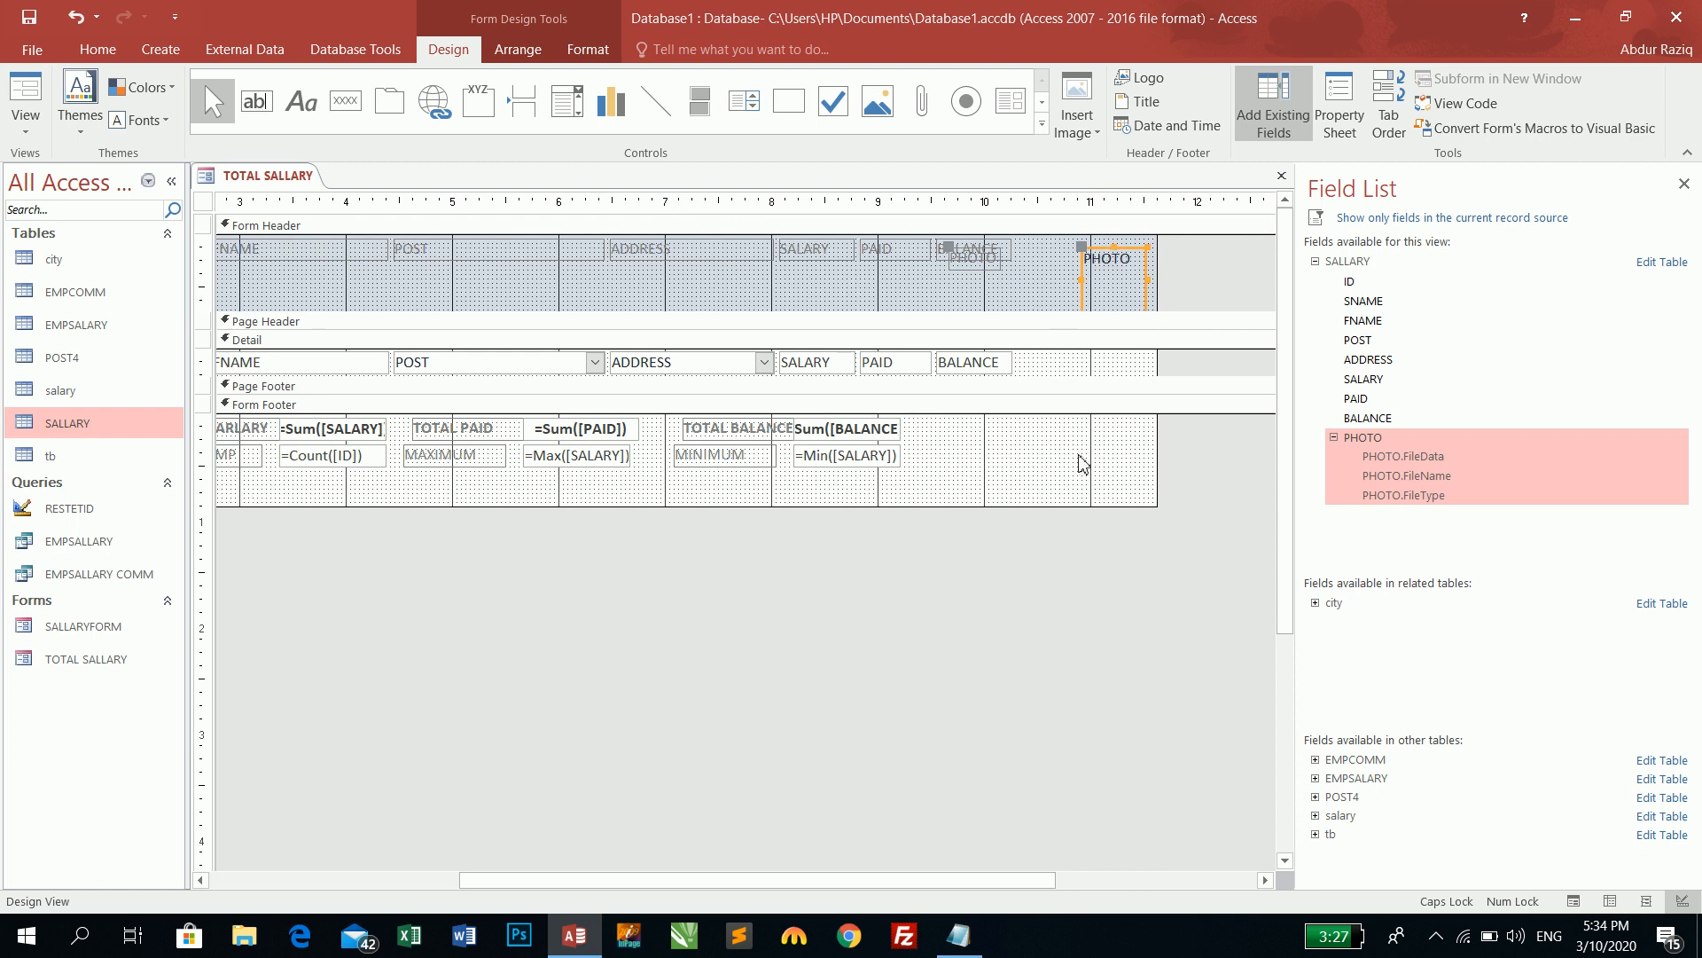
- Arrange PHOTO in a tabular layout beside BALANCE and shorten the header and detail sections
{"action": "left_click", "coordinate": [519, 53]}
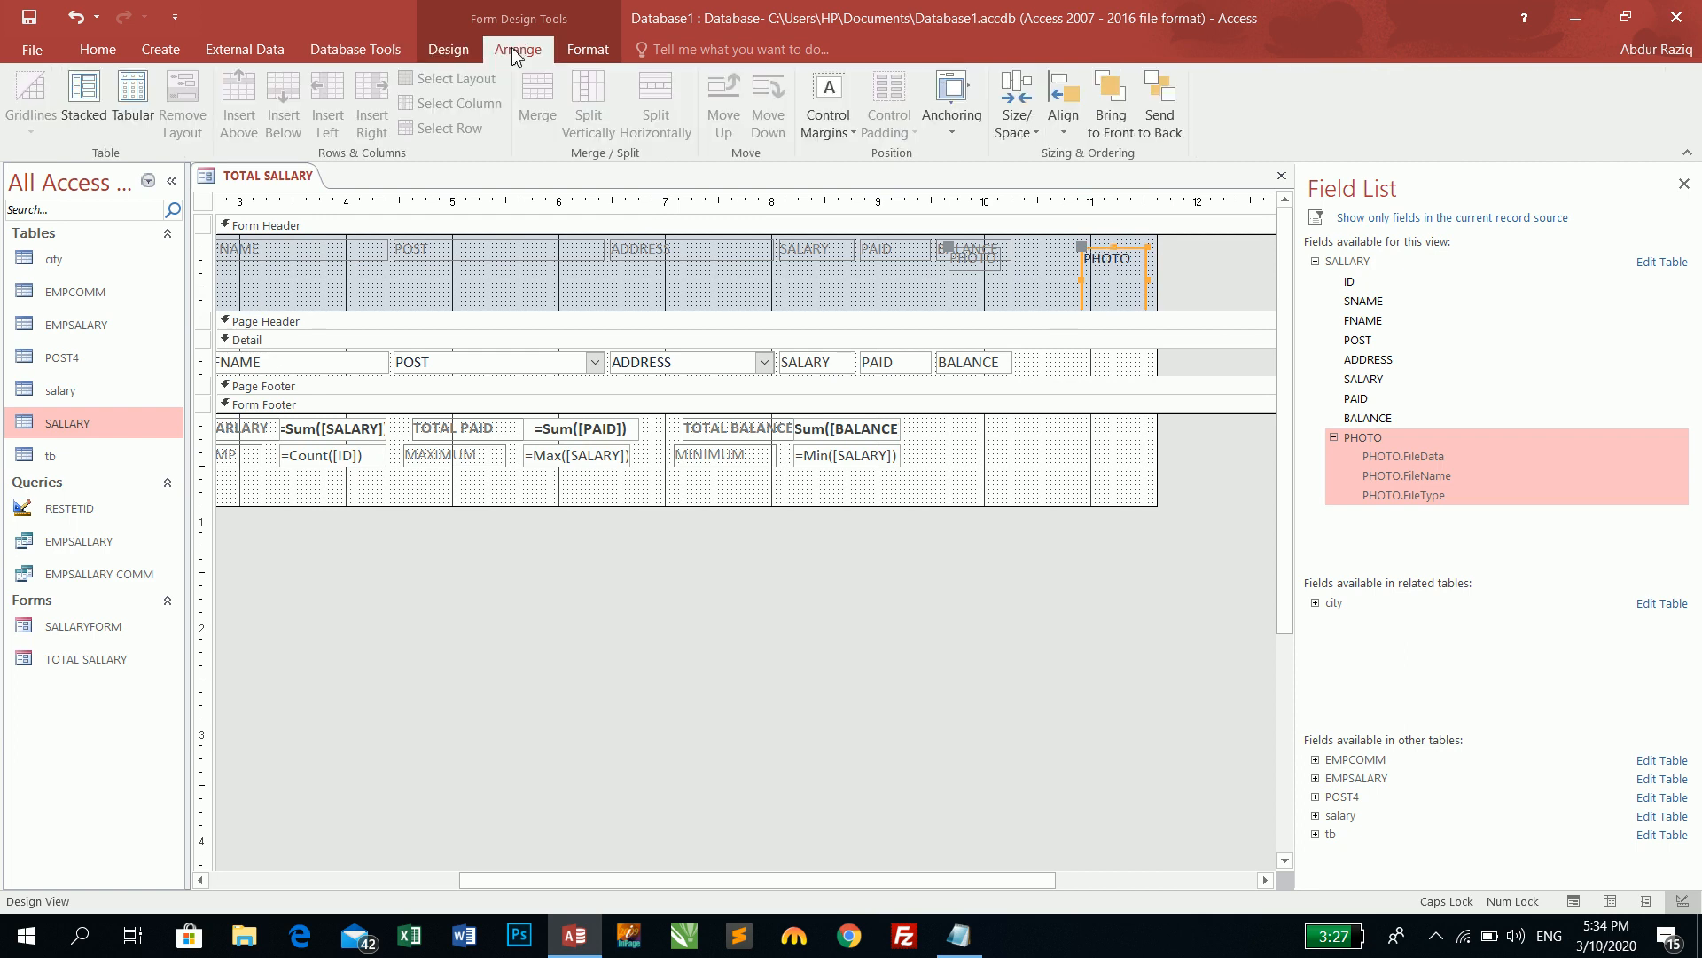
{"action": "left_click", "coordinate": [133, 97]}
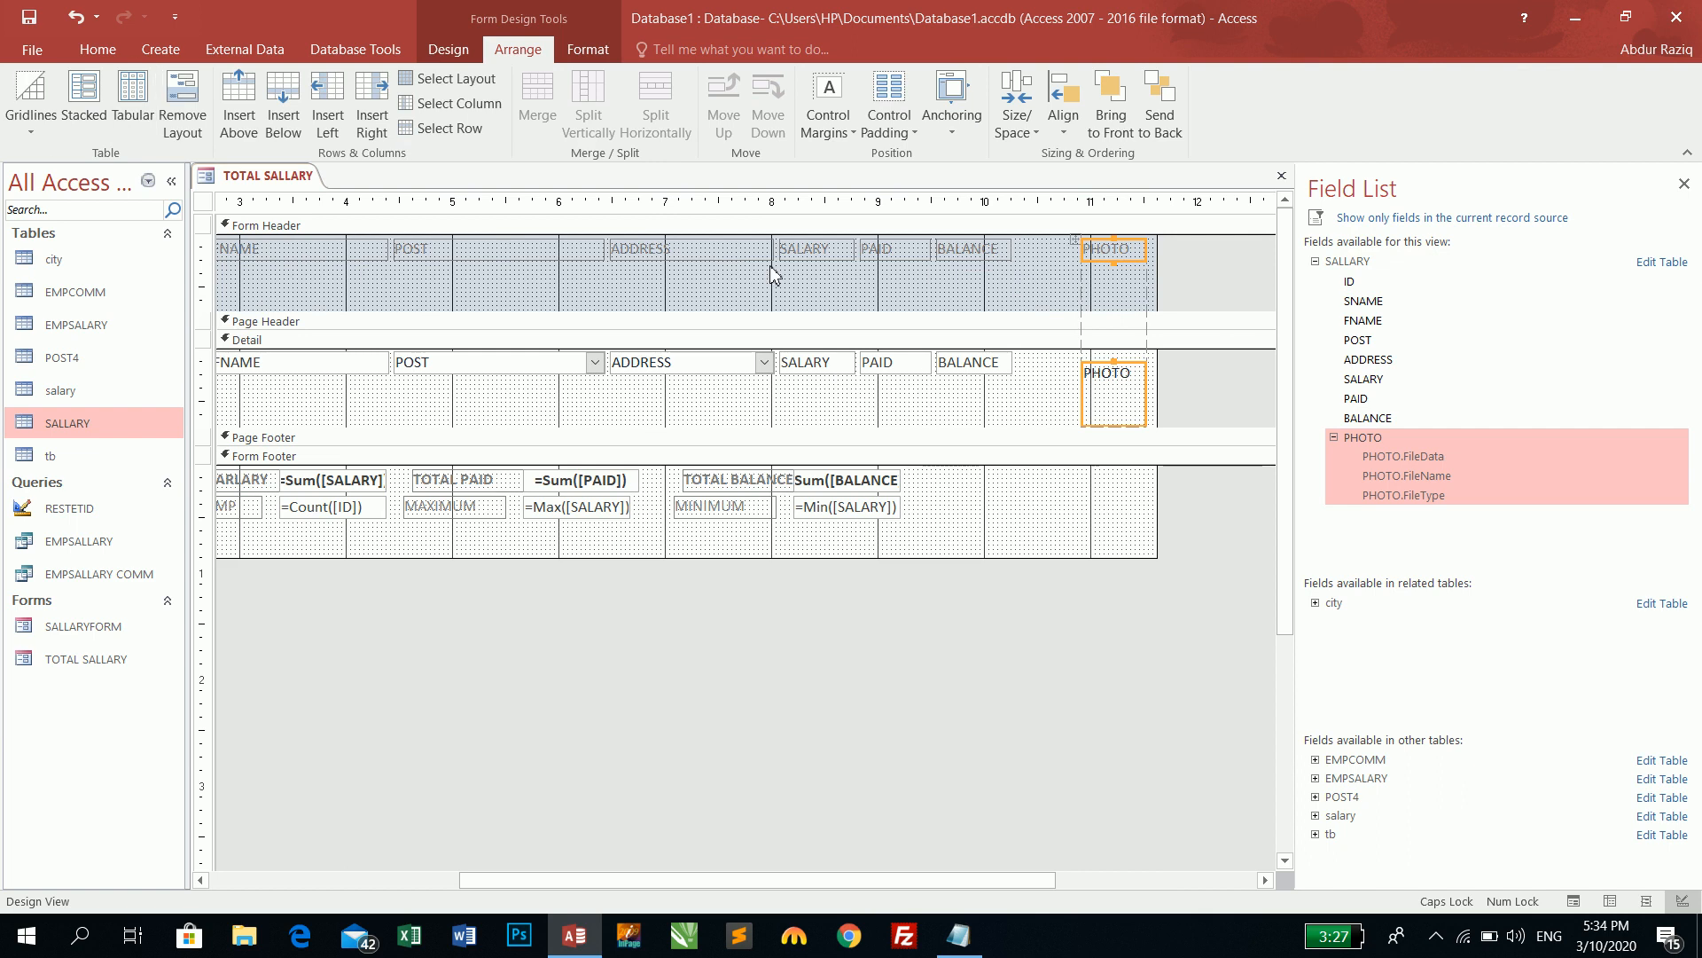
{"action": "left_click_drag", "start_coordinate": [1102, 248], "coordinate": [1037, 248]}
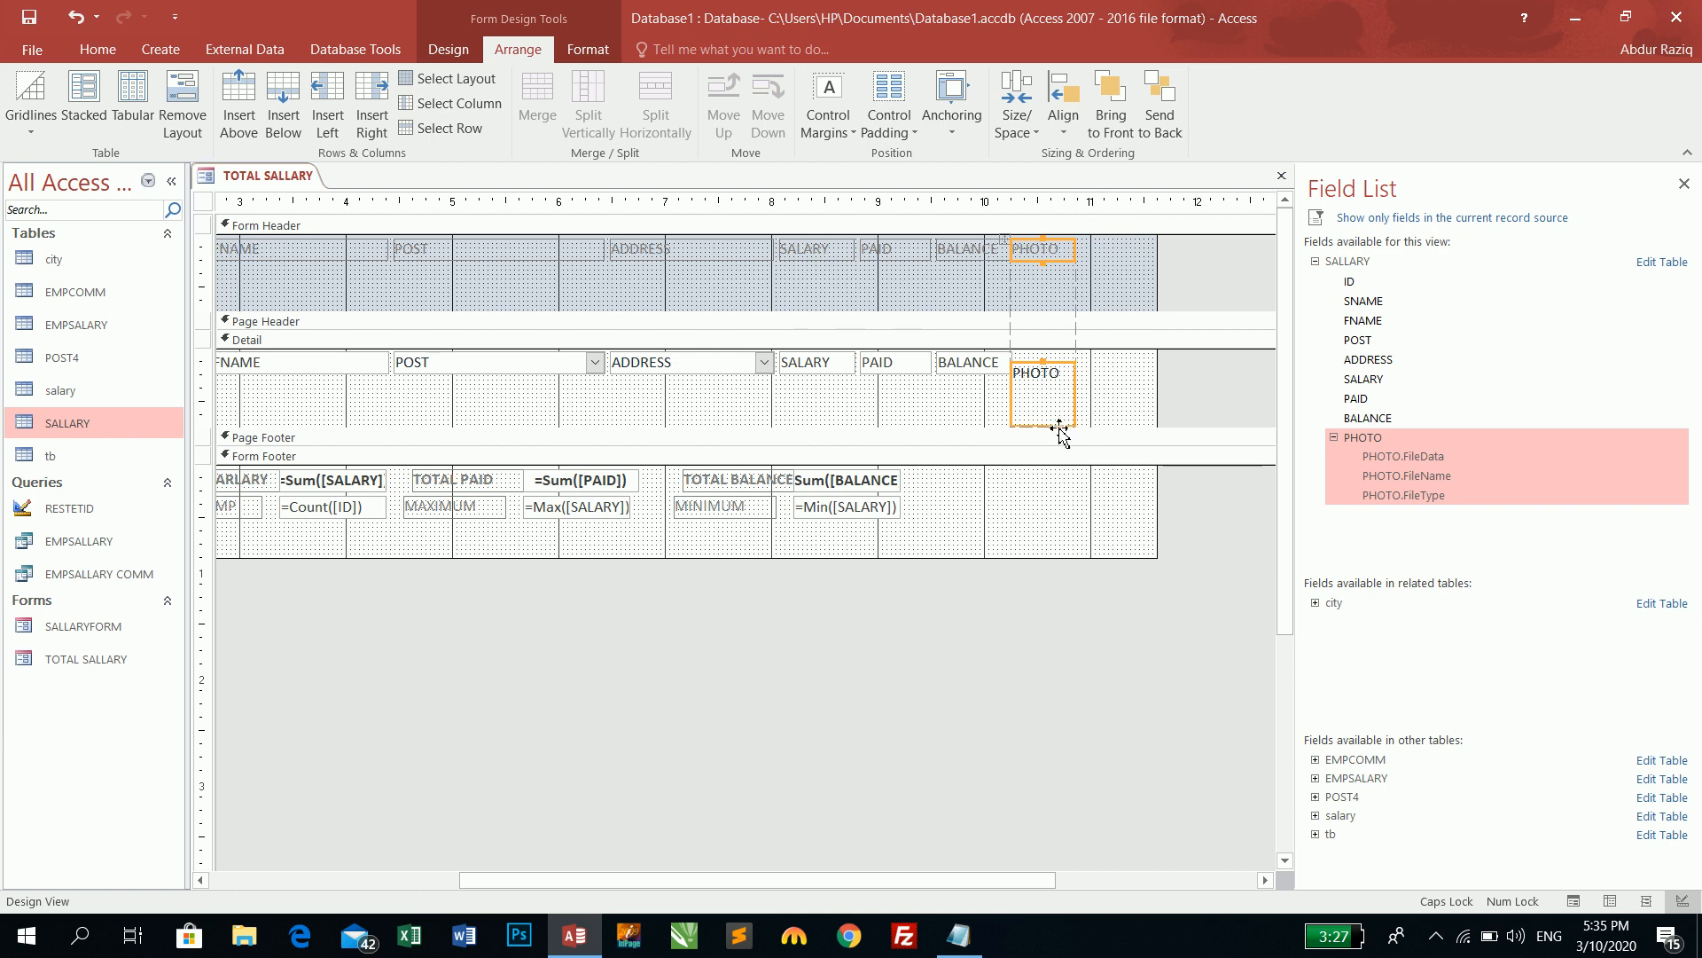
{"action": "left_click_drag", "start_coordinate": [1061, 432], "coordinate": [1059, 414]}
{"action": "left_click_drag", "start_coordinate": [1121, 317], "coordinate": [1120, 224]}
{"action": "left_click_drag", "start_coordinate": [1142, 382], "coordinate": [1140, 350]}
{"action": "left_click_drag", "start_coordinate": [1044, 316], "coordinate": [1045, 305]}
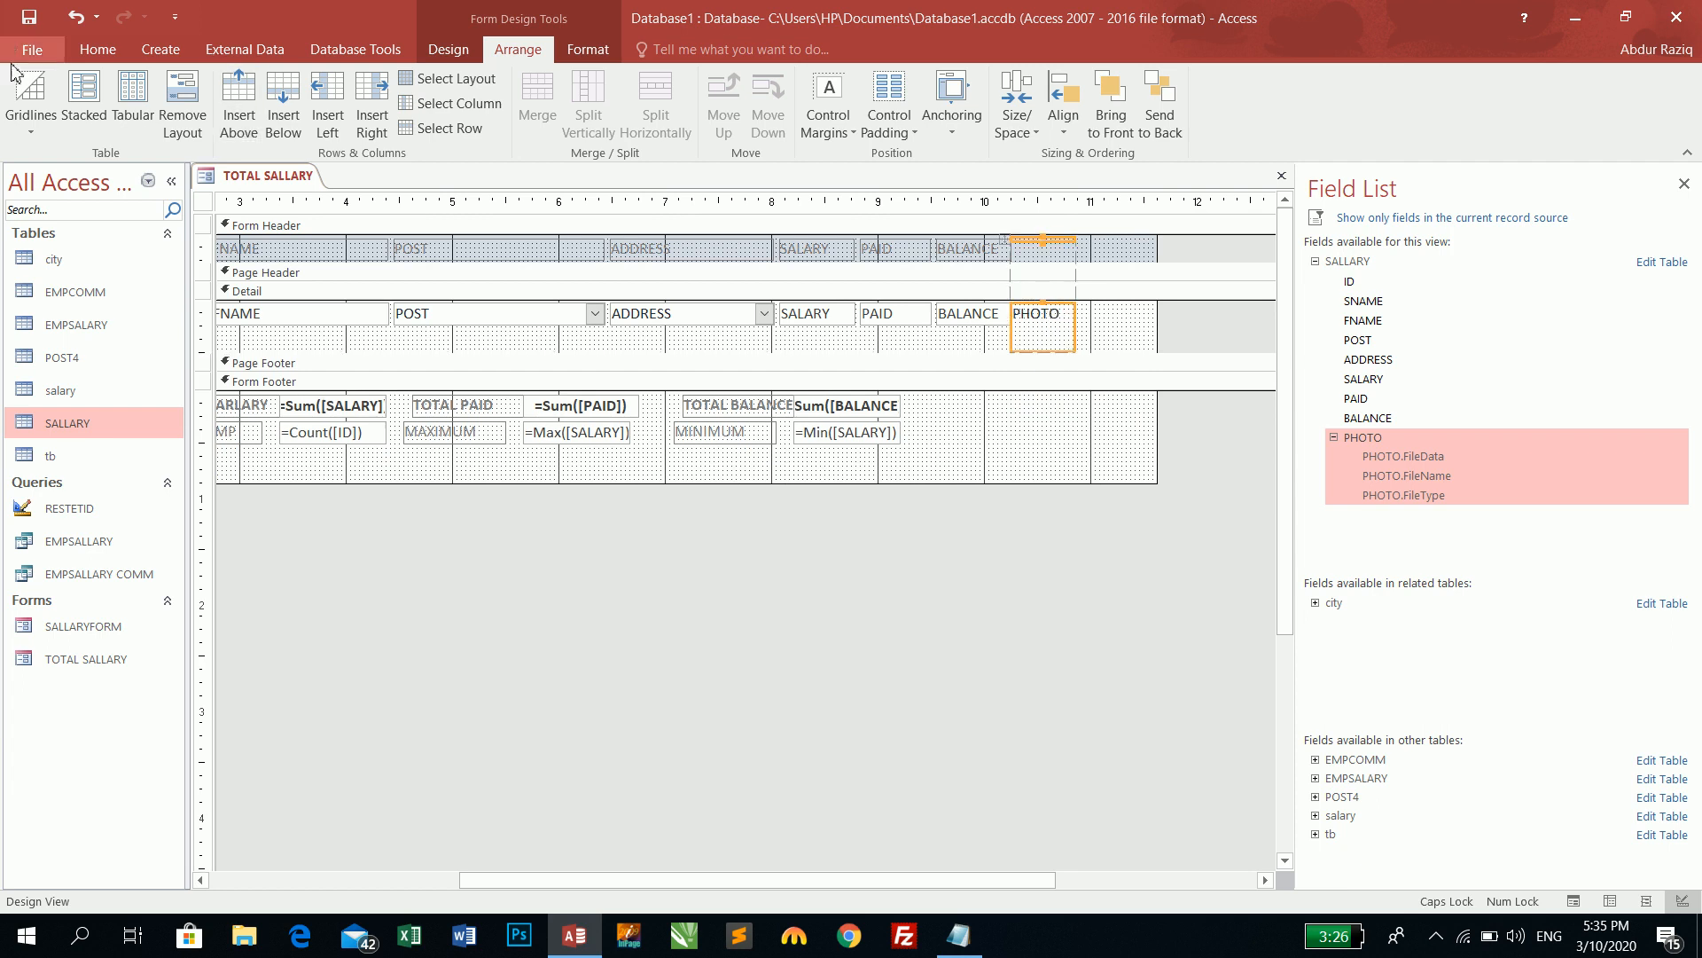
{"action": "left_click", "coordinate": [98, 48]}
{"action": "left_click", "coordinate": [24, 93]}
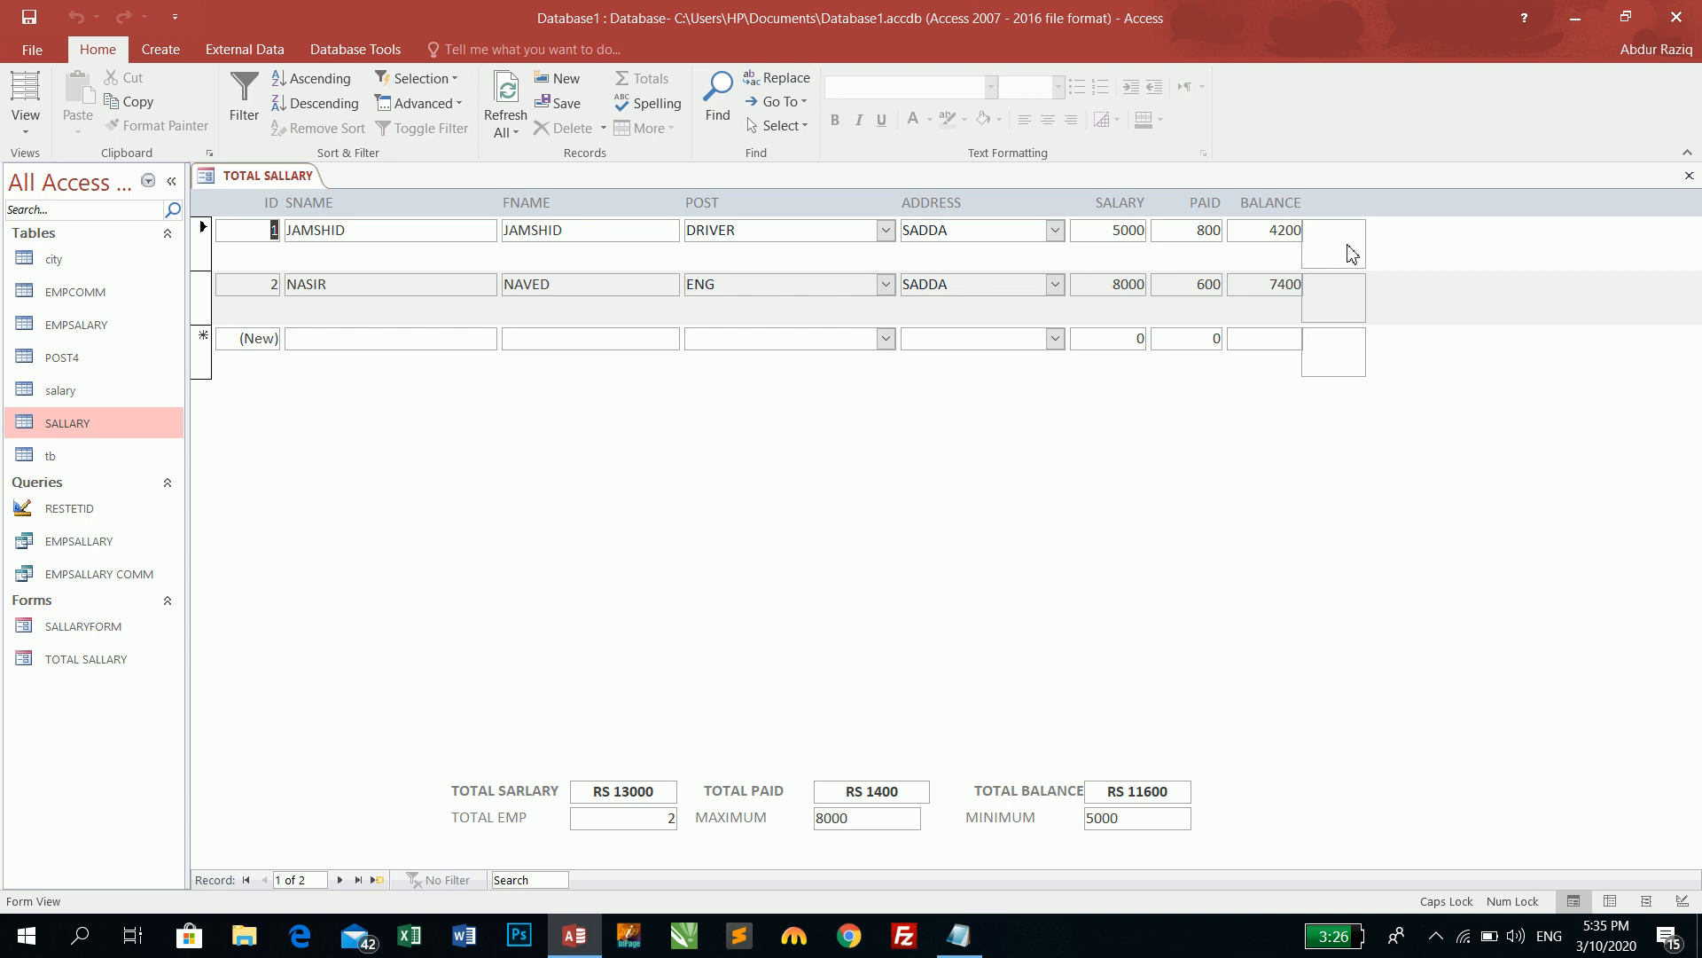
{"action": "left_click", "coordinate": [1689, 176]}
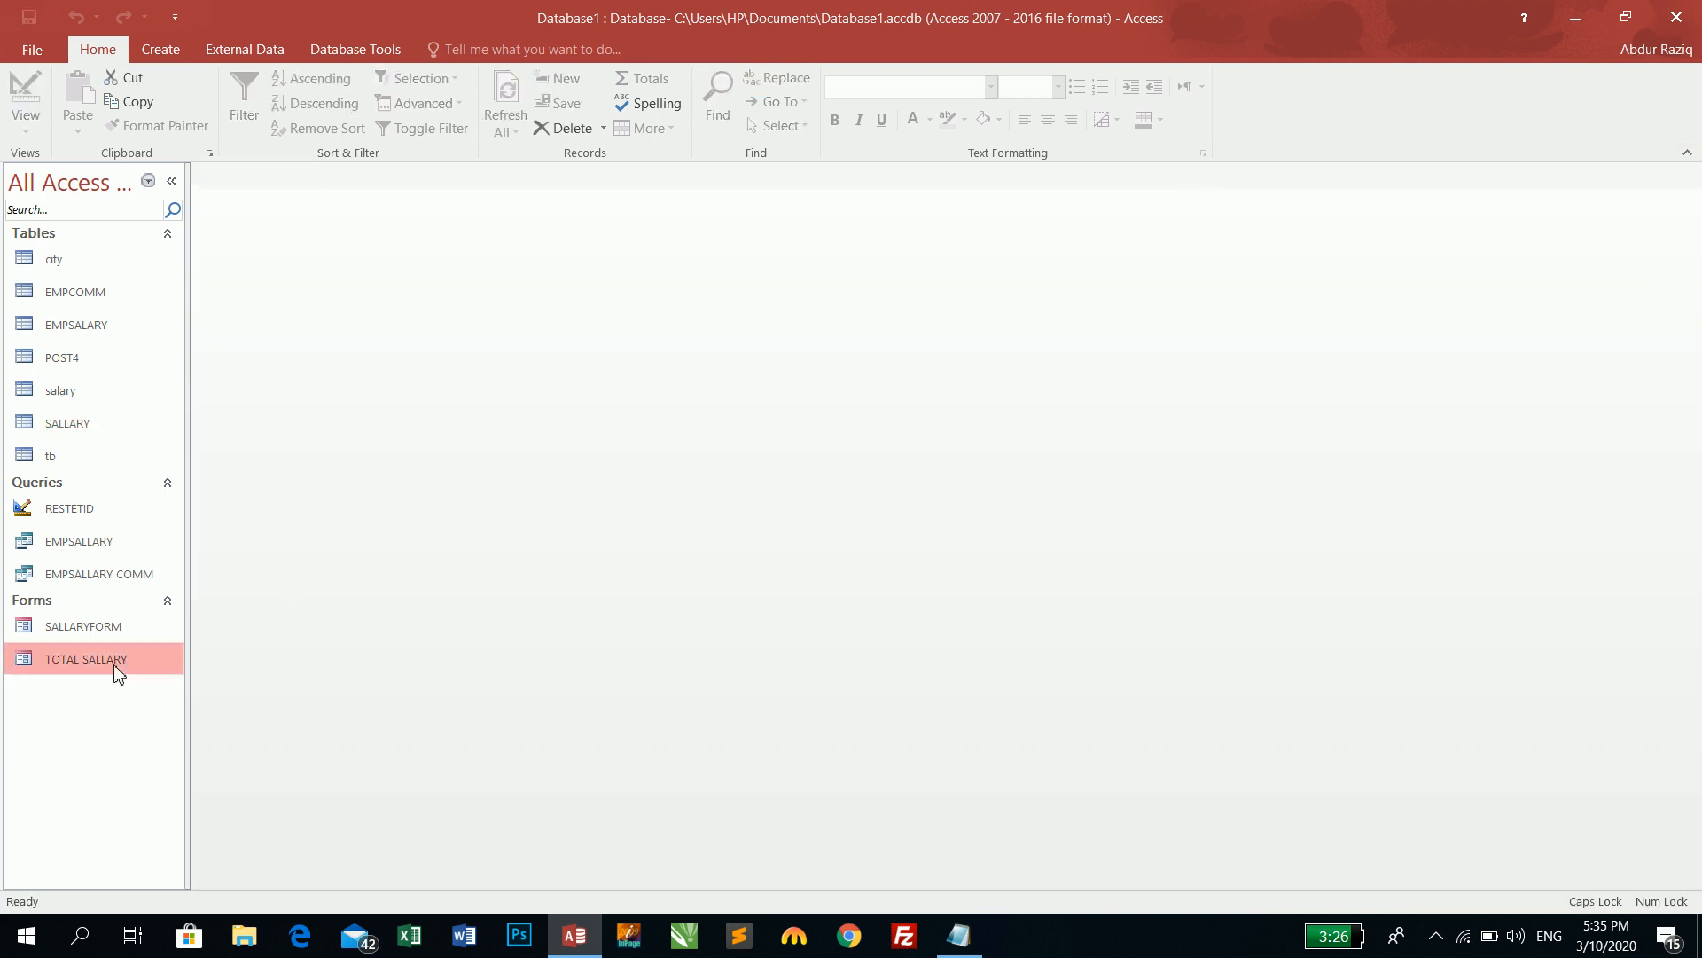
{"action": "double_click", "coordinate": [89, 626]}
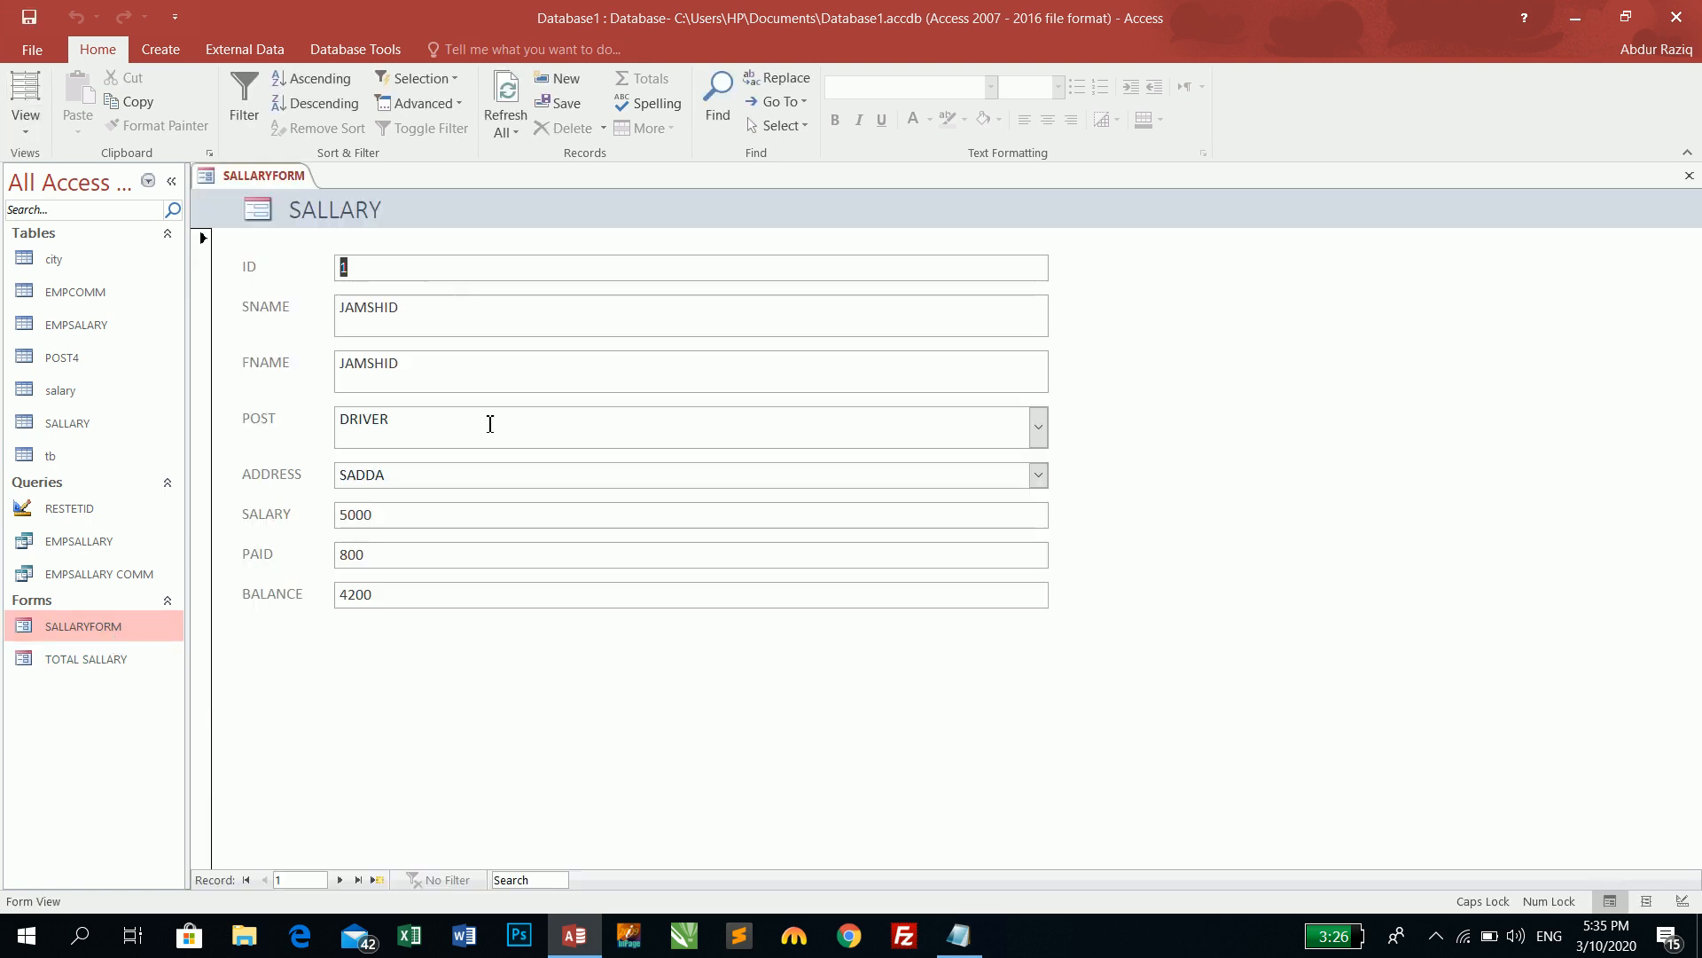
{"action": "double_click", "coordinate": [75, 661]}
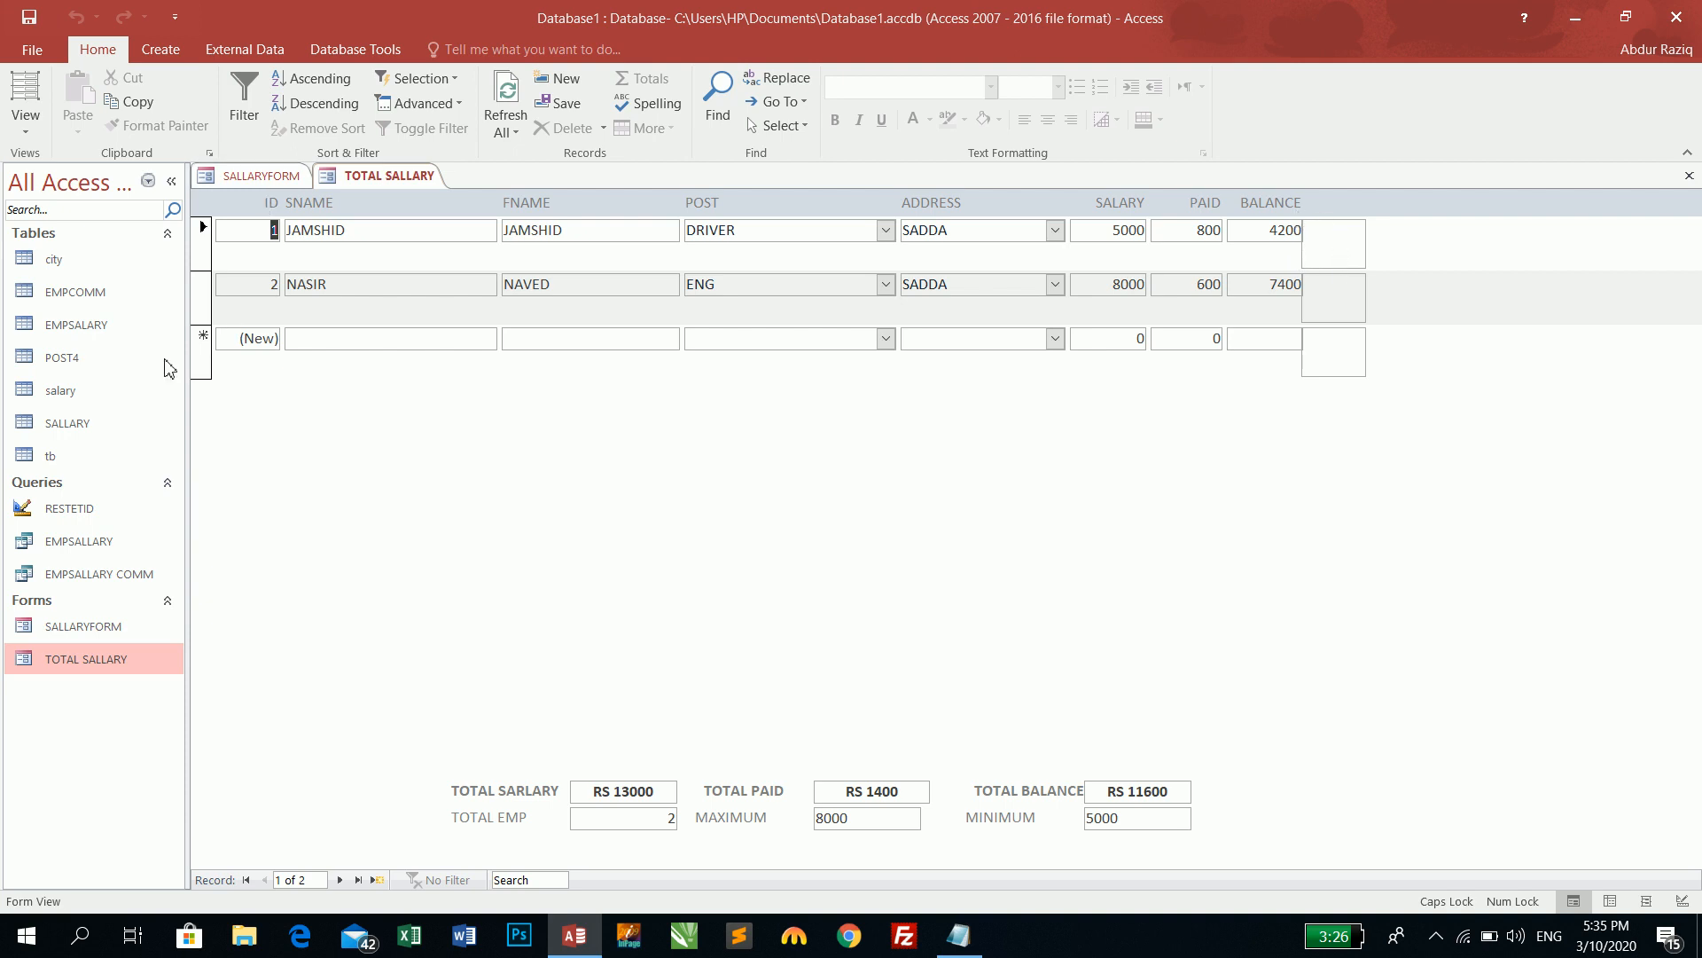
{"action": "left_click", "coordinate": [1689, 175]}
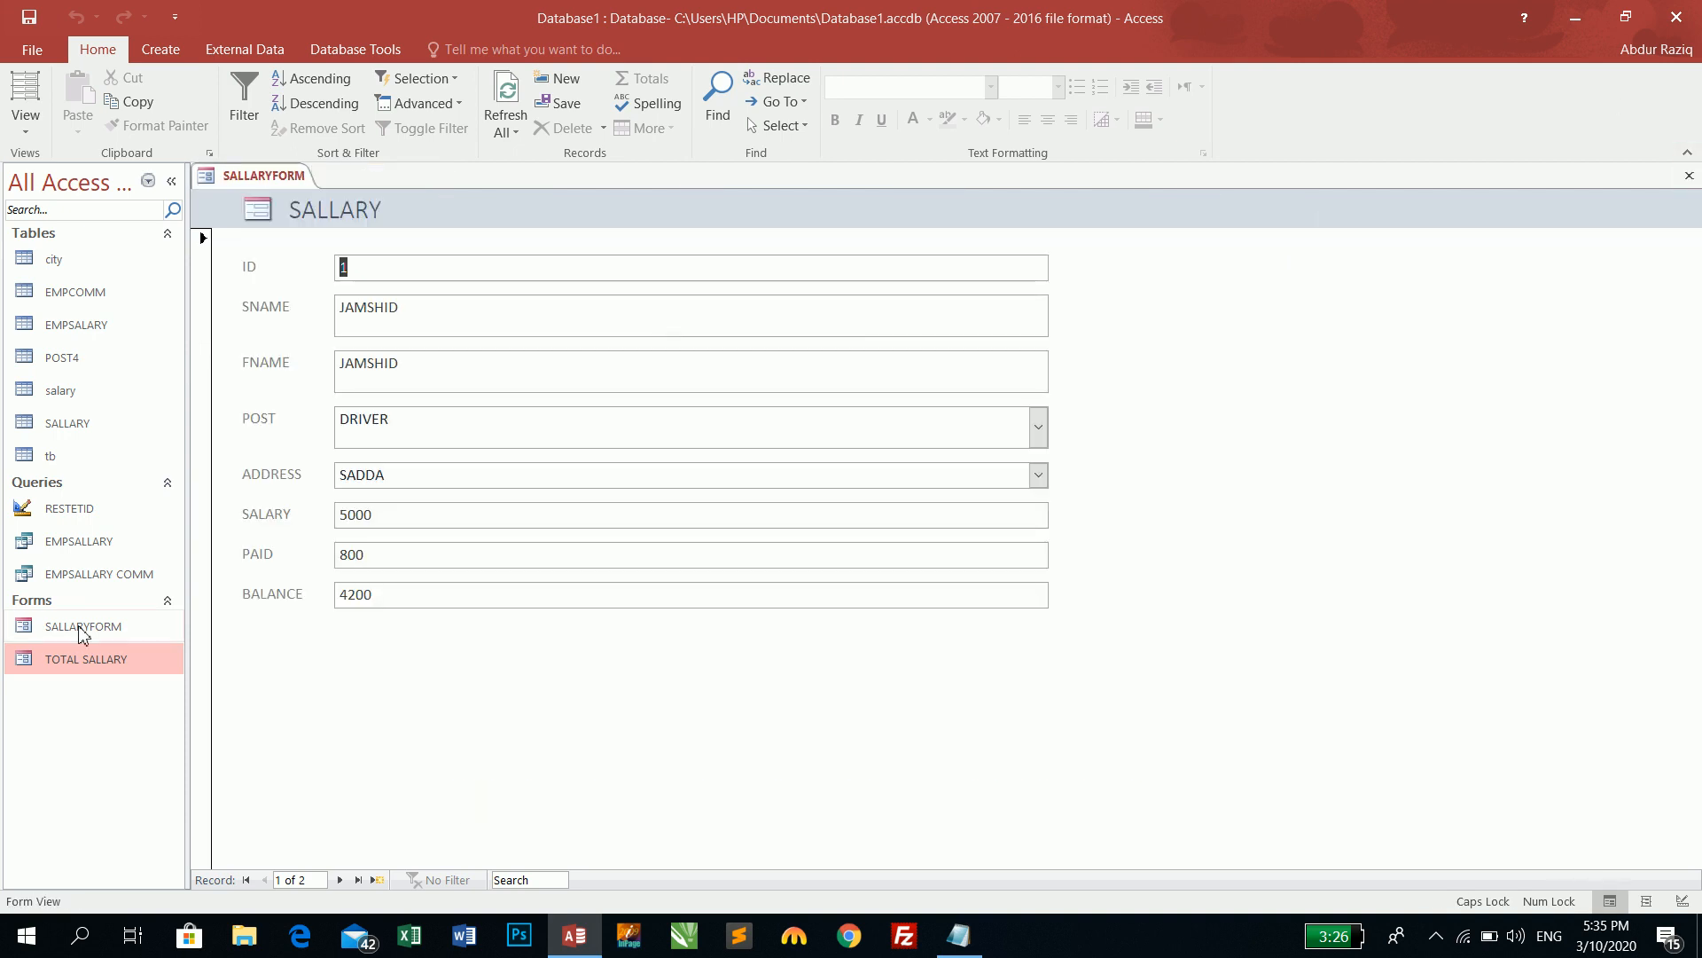
- In Design View, widen the SALLARY form and drag the PHOTO field onto its right side
{"action": "right_click", "coordinate": [1208, 327]}
{"action": "left_click", "coordinate": [1252, 386]}
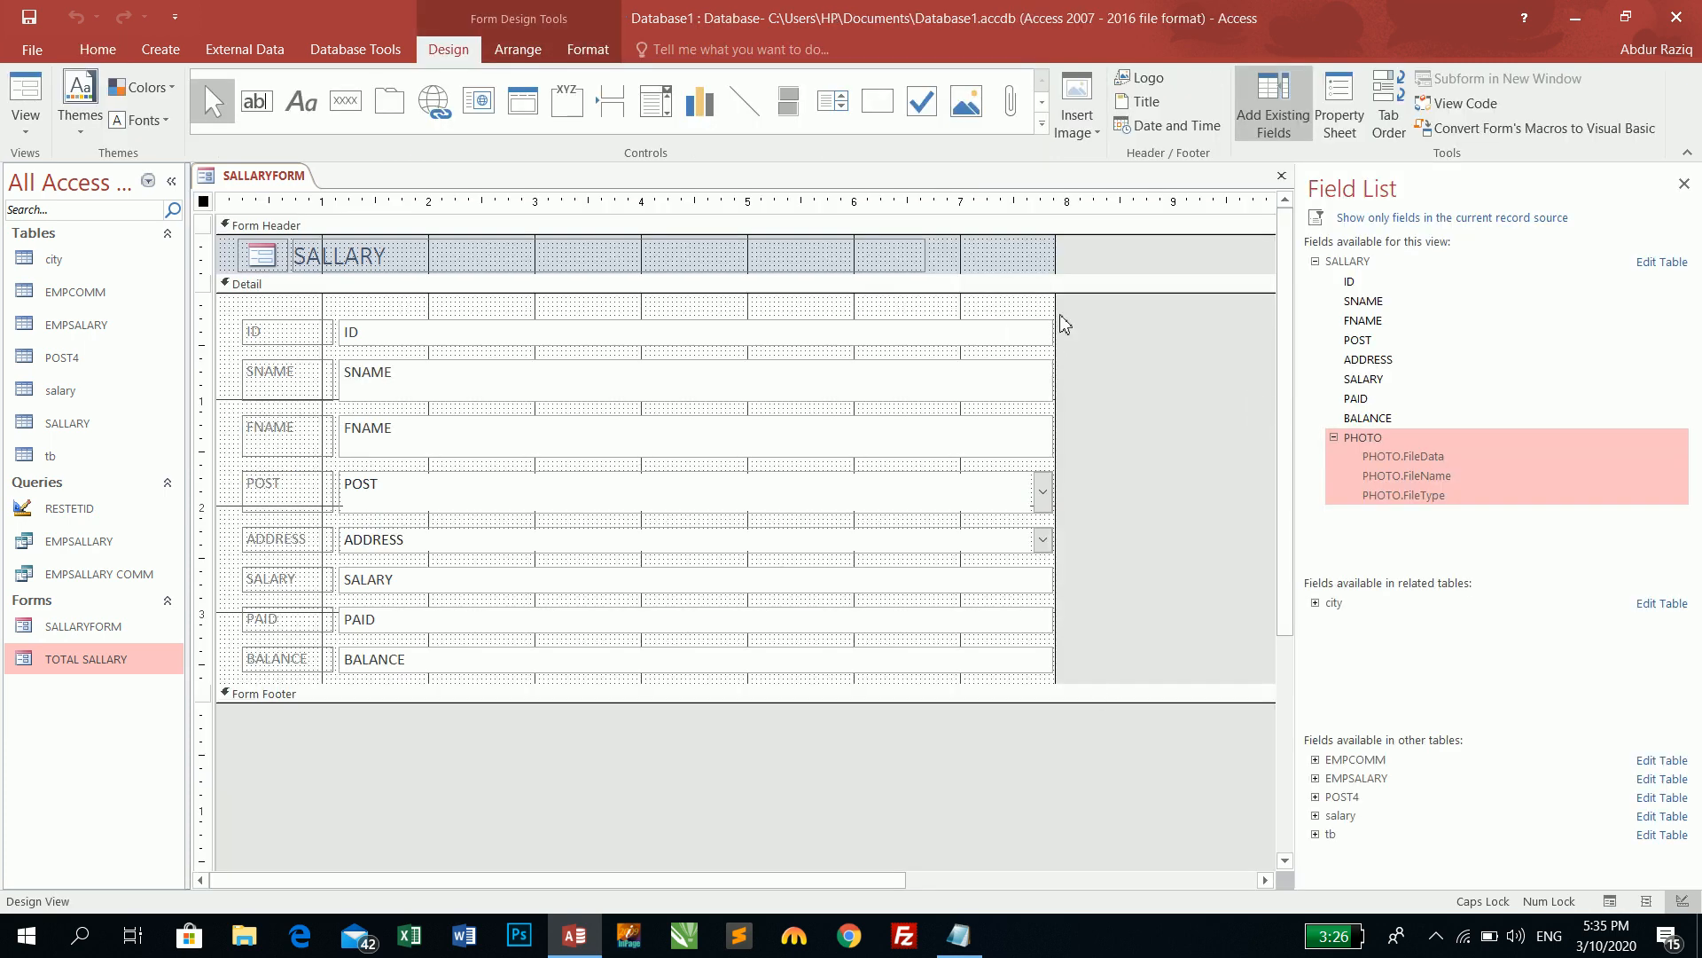
{"action": "left_click_drag", "start_coordinate": [1056, 309], "coordinate": [1243, 315]}
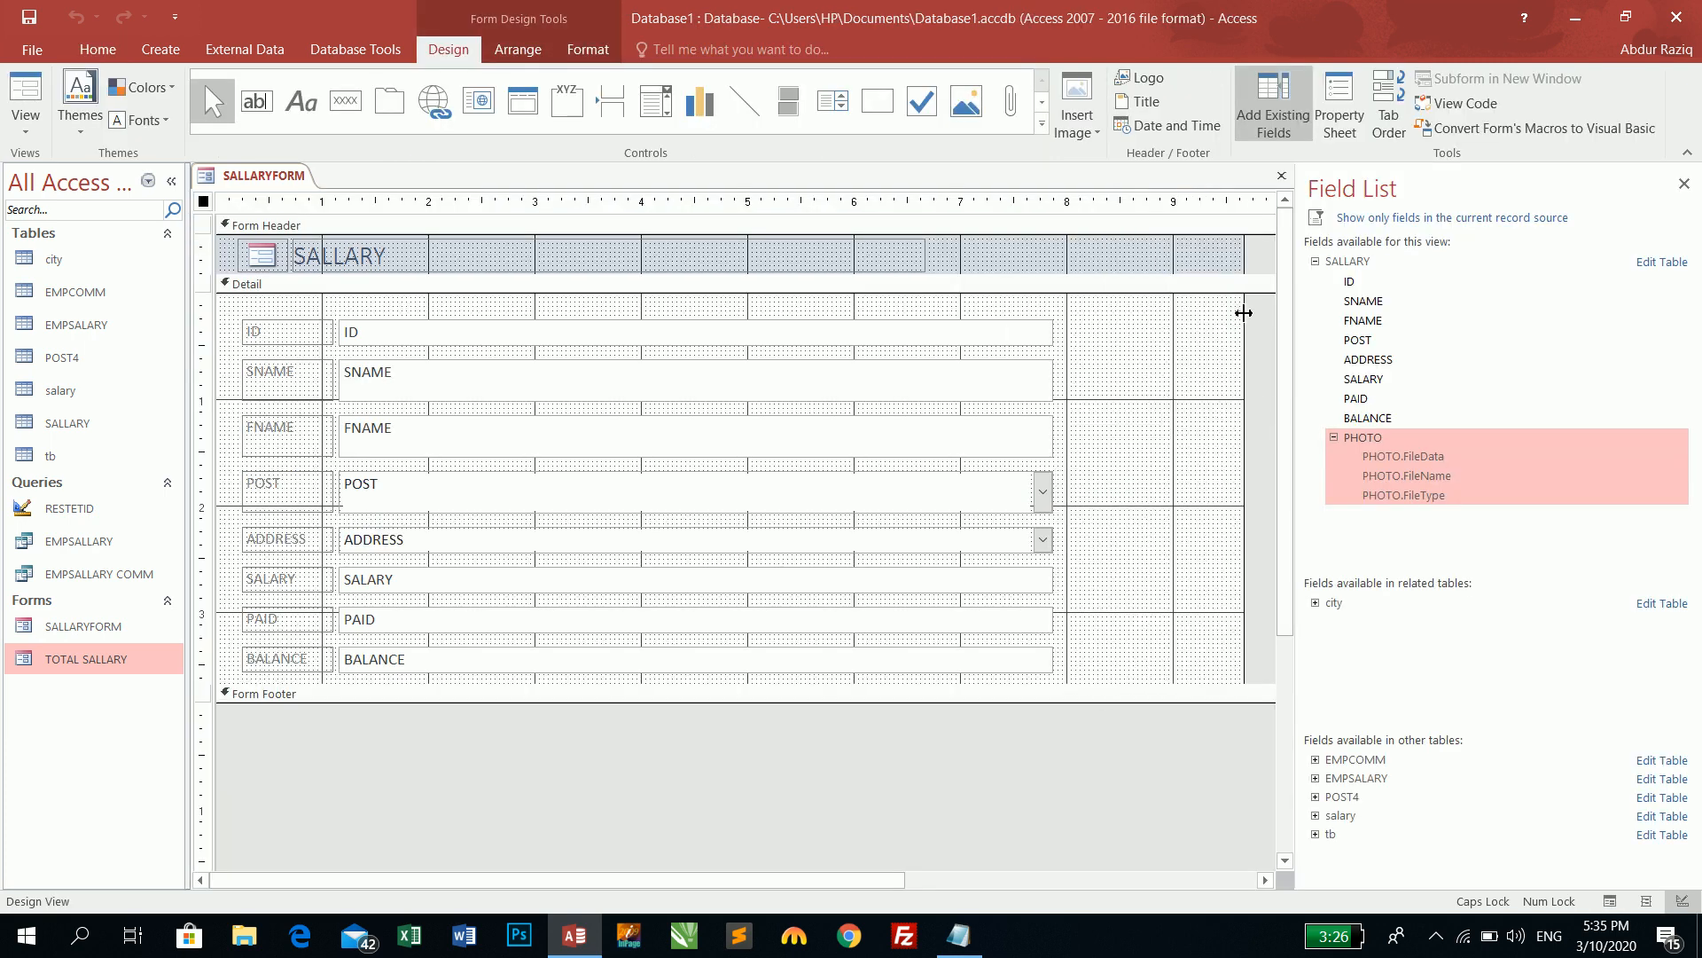
{"action": "left_click_drag", "start_coordinate": [1361, 438], "coordinate": [1153, 361]}
- Position the PHOTO box and label beside FNAME and resize them
{"action": "left_click_drag", "start_coordinate": [1005, 353], "coordinate": [1148, 332]}
{"action": "left_click", "coordinate": [1191, 336]}
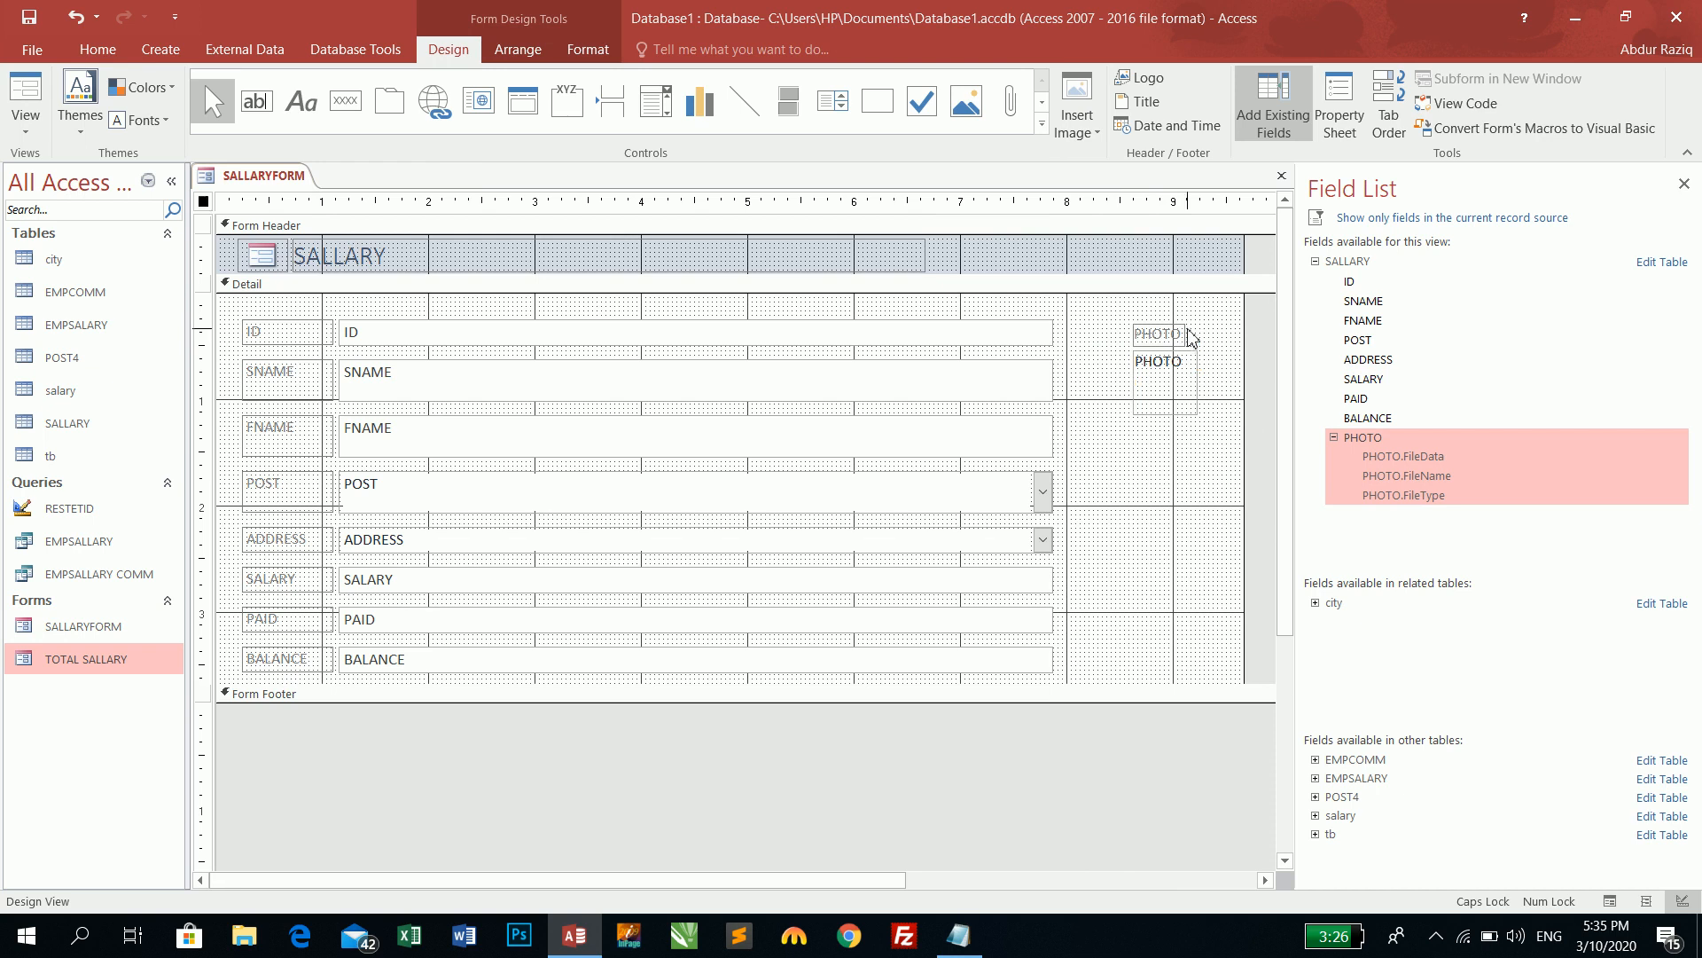
{"action": "left_click", "coordinate": [1146, 334]}
{"action": "left_click_drag", "start_coordinate": [1153, 334], "coordinate": [1147, 507]}
{"action": "left_click_drag", "start_coordinate": [1213, 443], "coordinate": [1157, 557]}
{"action": "left_click_drag", "start_coordinate": [1200, 486], "coordinate": [1188, 345]}
{"action": "left_click_drag", "start_coordinate": [1140, 476], "coordinate": [1109, 475]}
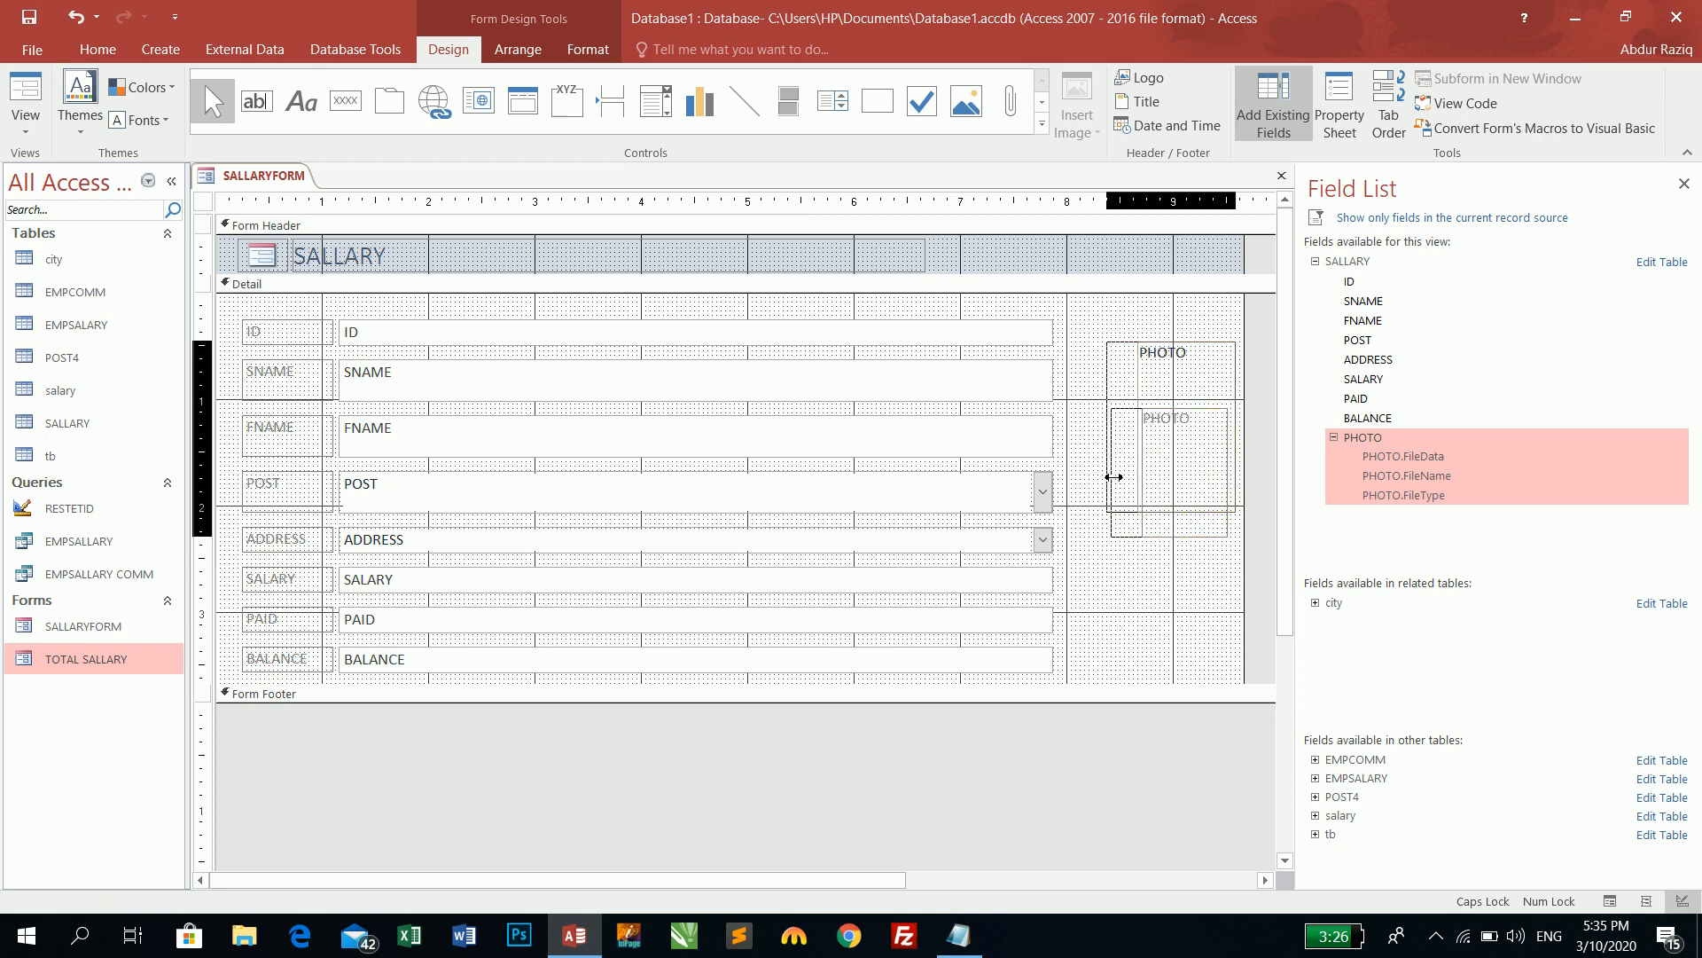
{"action": "left_click", "coordinate": [1158, 452]}
{"action": "left_click_drag", "start_coordinate": [1171, 409], "coordinate": [1171, 513]}
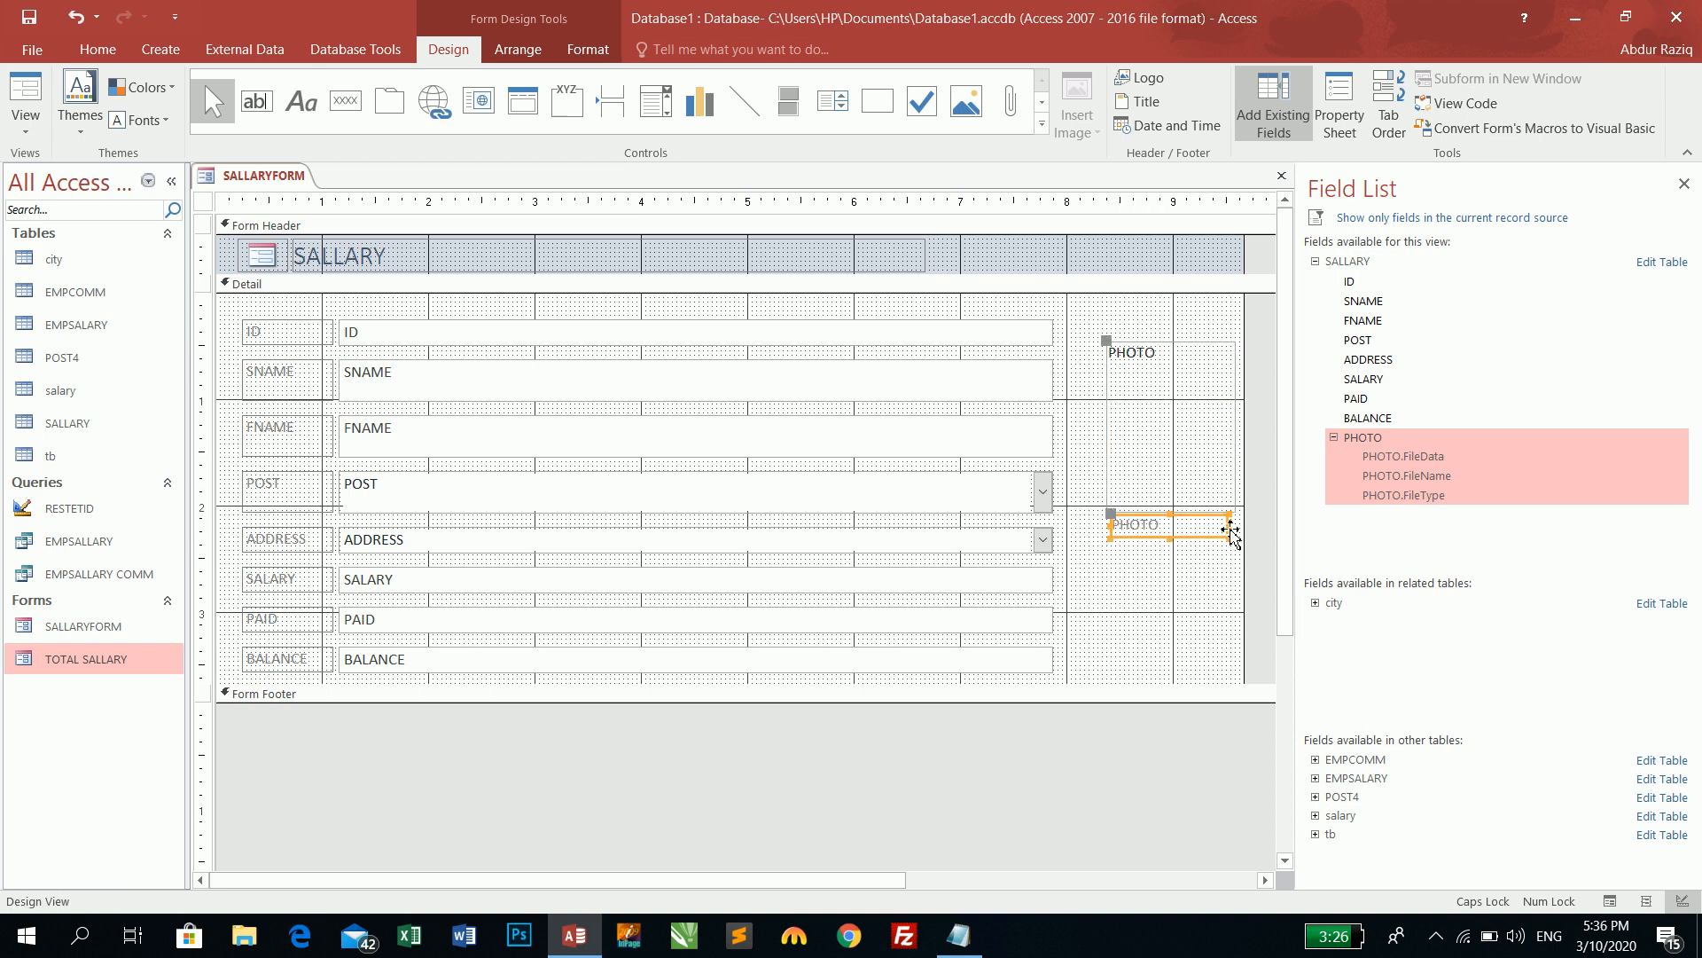
- Make both PHOTO controls the same width
{"action": "left_click_drag", "start_coordinate": [1171, 574], "coordinate": [1173, 399]}
{"action": "right_click", "coordinate": [1172, 399]}
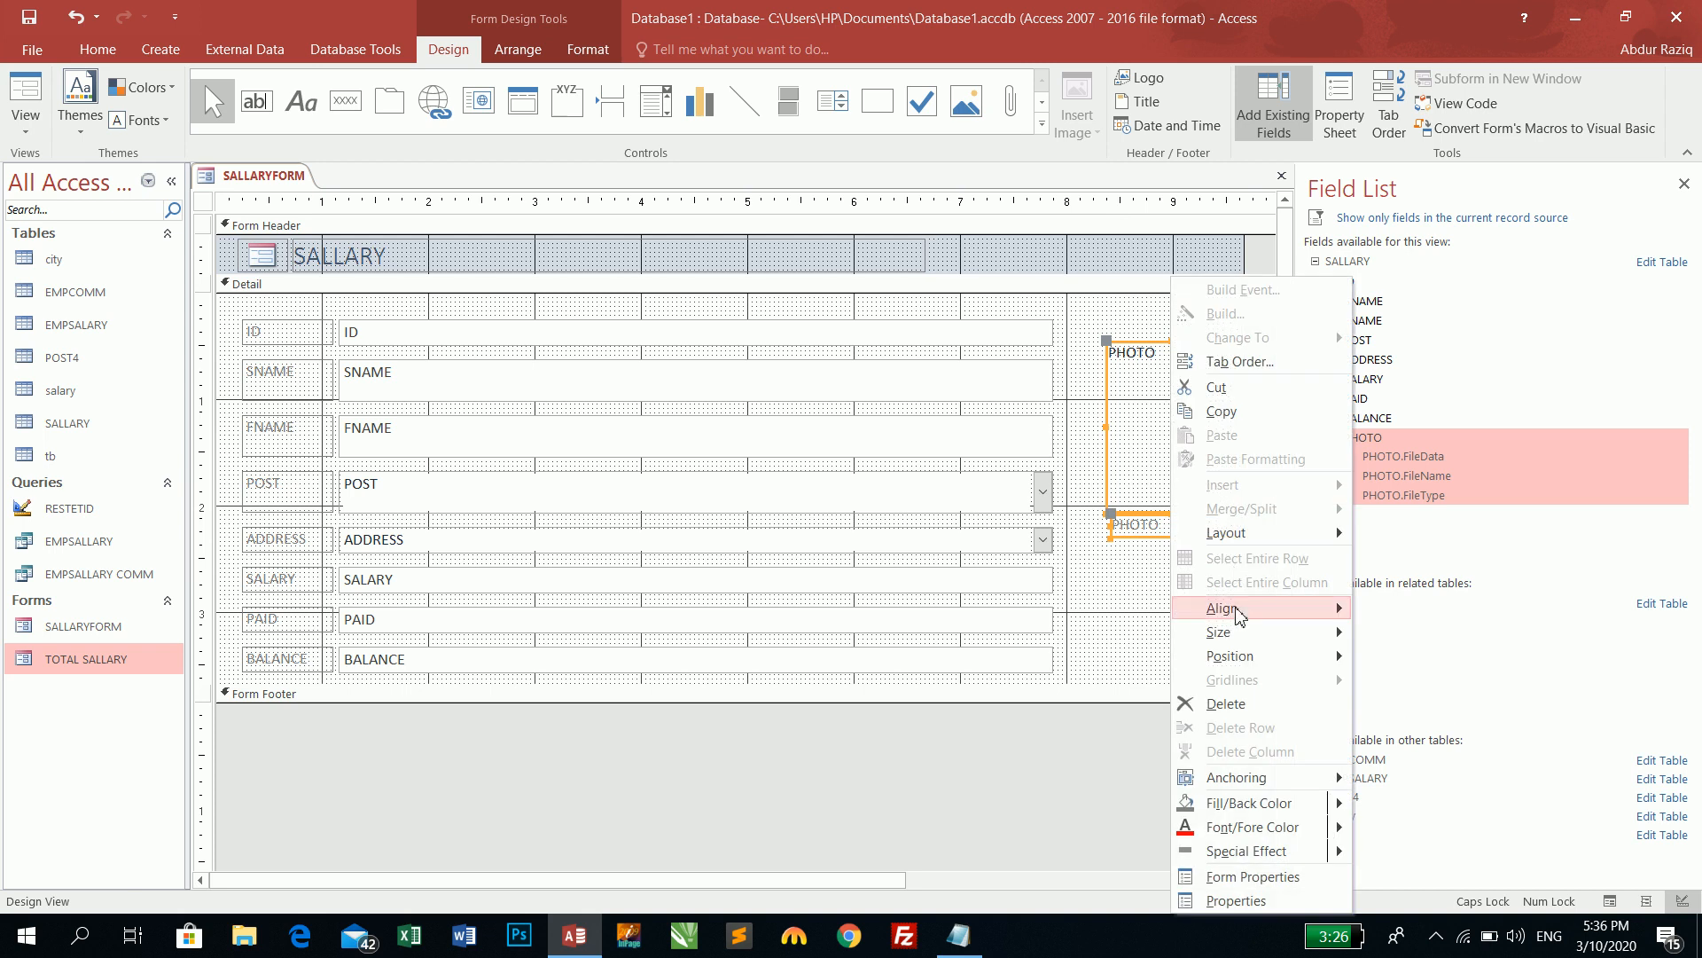
{"action": "key", "text": "Escape"}
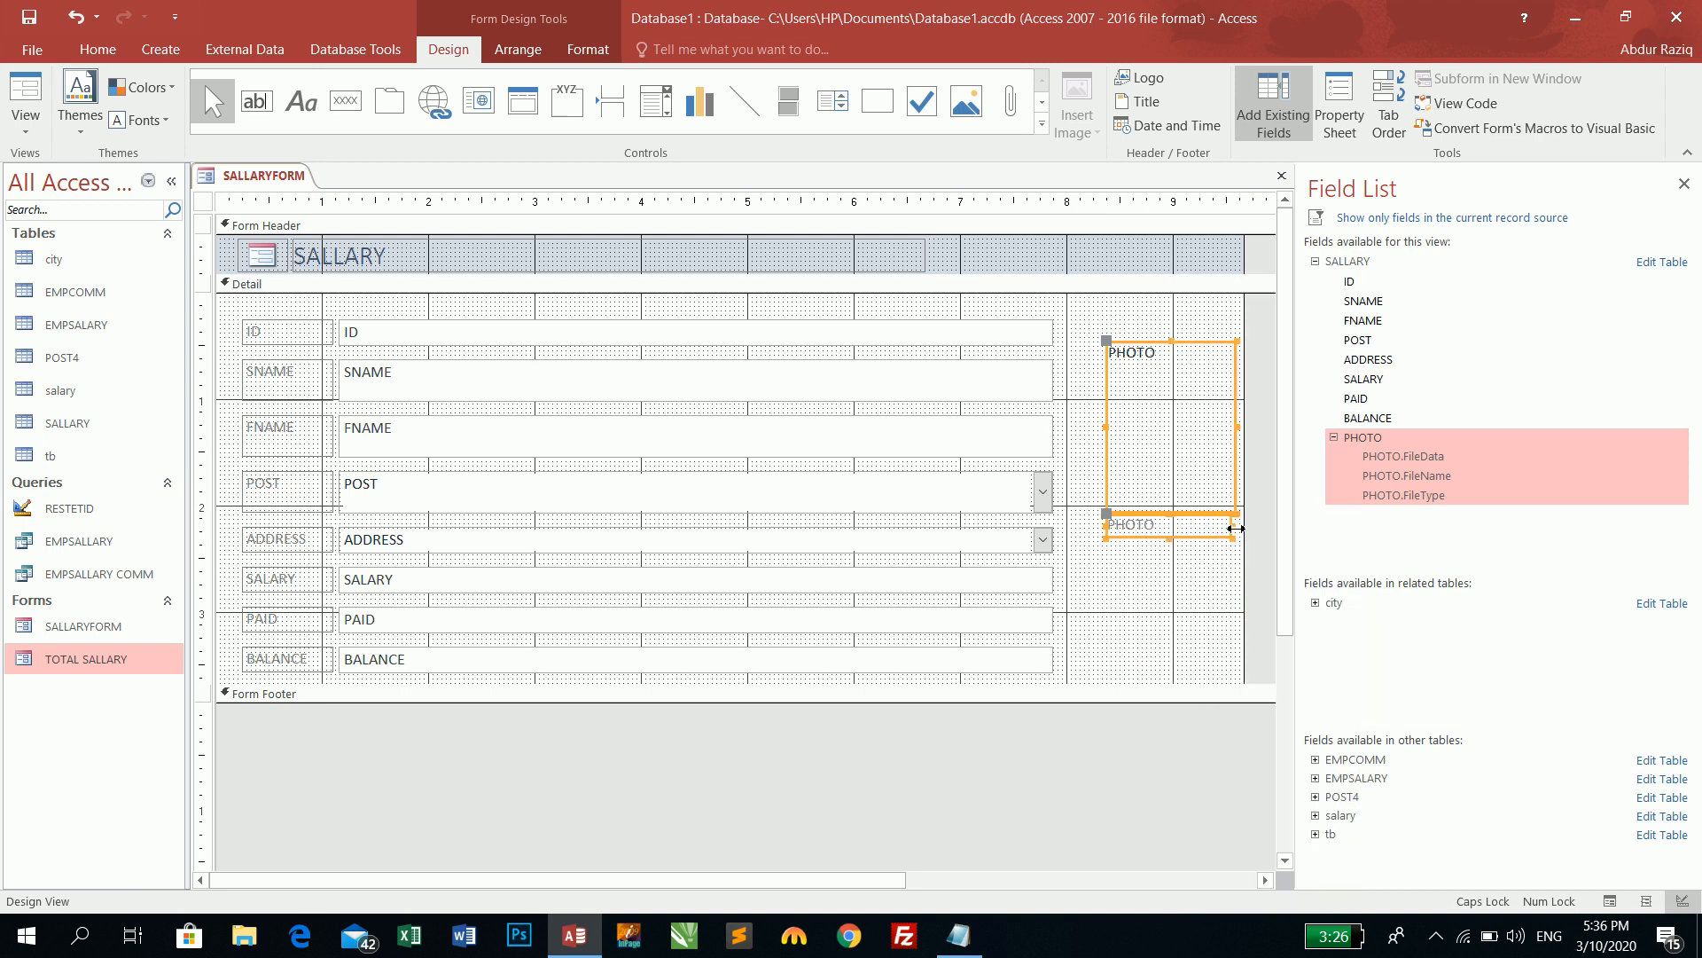
{"action": "right_click", "coordinate": [1172, 413]}
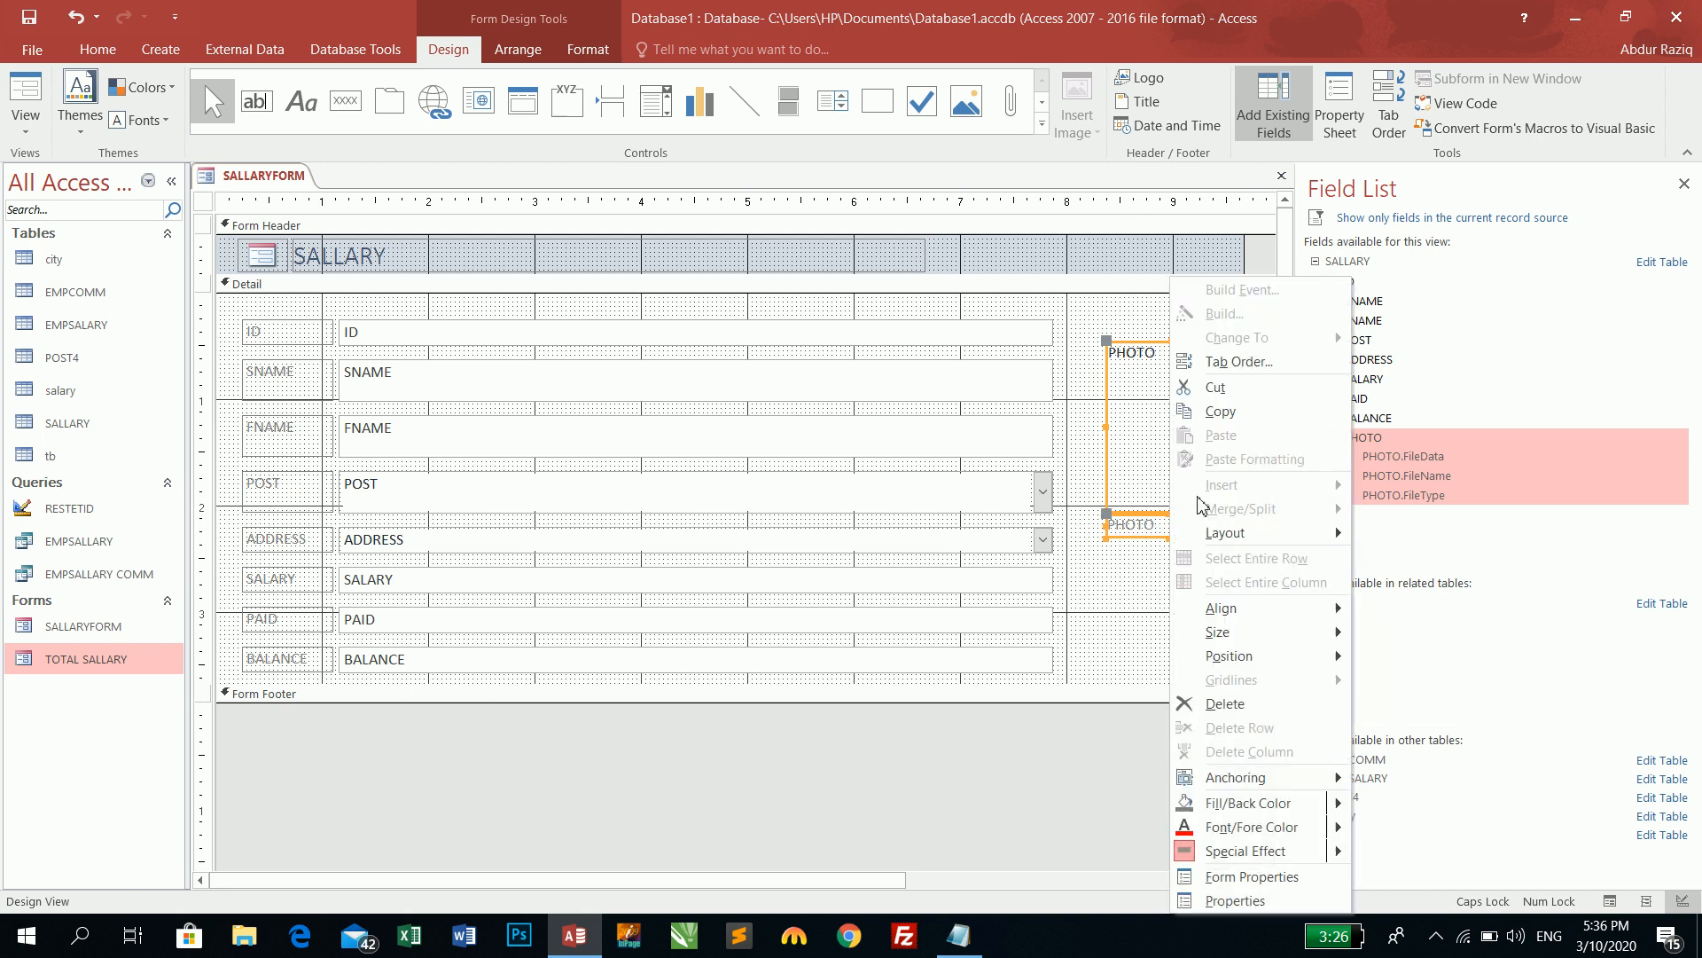
{"action": "mouse_move", "coordinate": [1263, 643]}
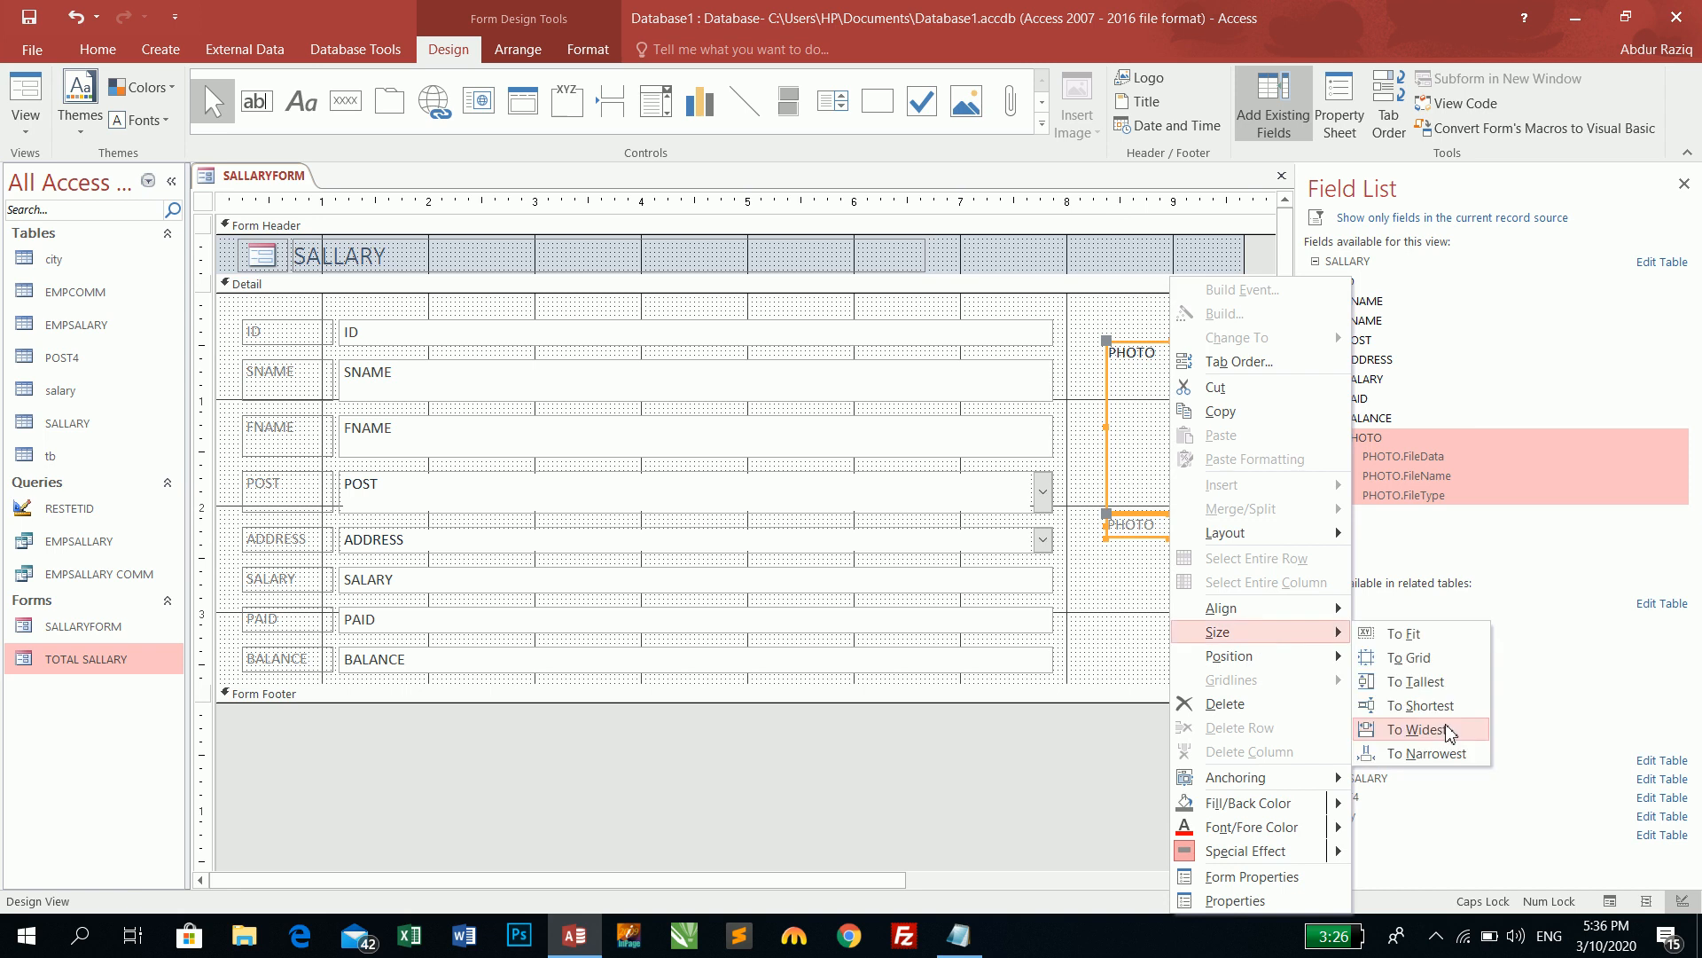
{"action": "left_click", "coordinate": [1425, 727]}
{"action": "left_click", "coordinate": [1173, 610]}
- Widen the photo box, align the label's left edge to it, and match them to the shortest height
{"action": "left_click", "coordinate": [1147, 463]}
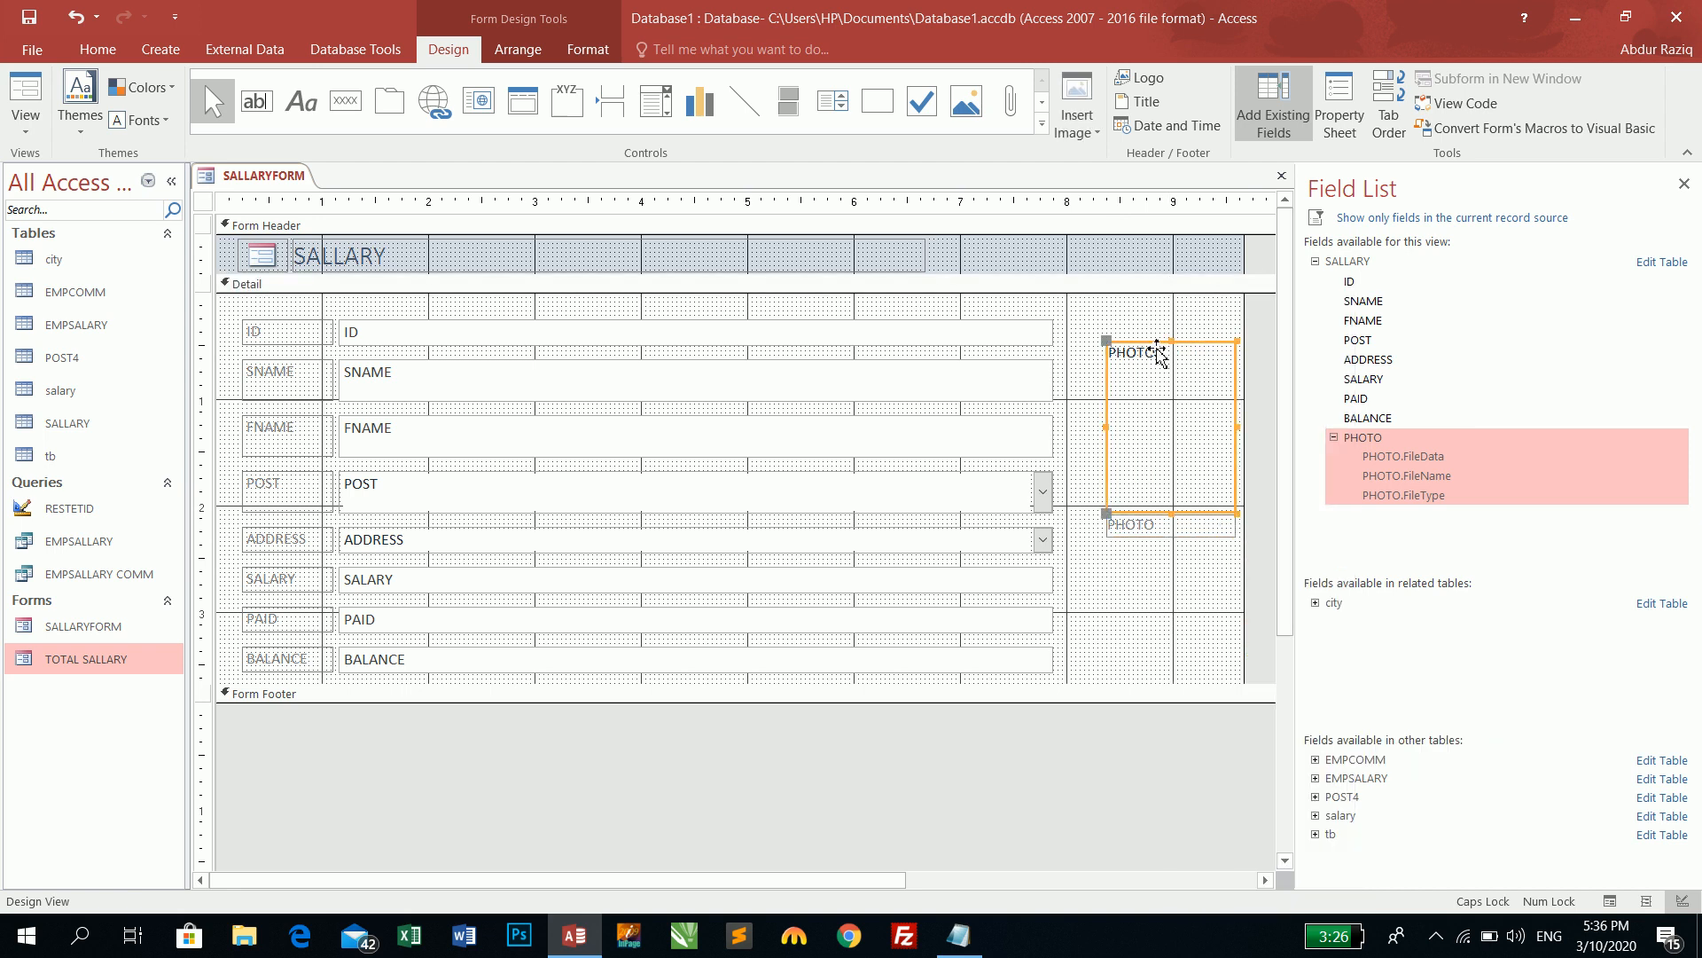
{"action": "left_click_drag", "start_coordinate": [1107, 425], "coordinate": [1083, 435]}
{"action": "left_click", "coordinate": [1112, 524], "text": "shift"}
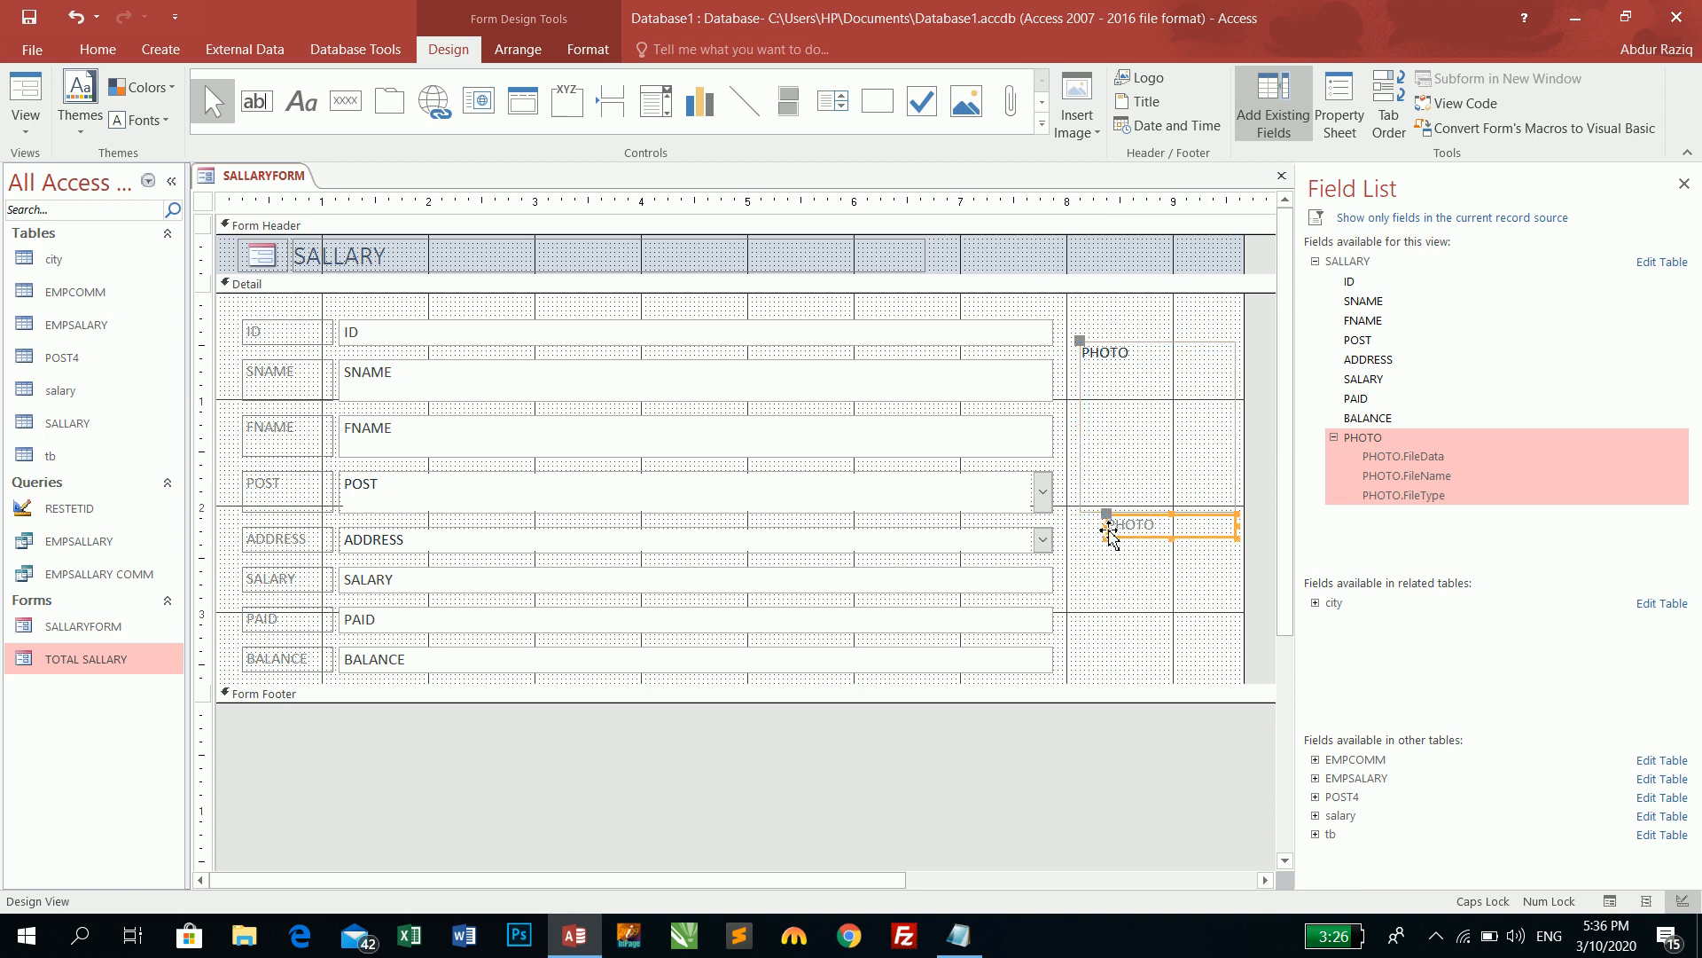
{"action": "right_click", "coordinate": [1146, 439]}
{"action": "mouse_move", "coordinate": [1172, 608]}
{"action": "left_click", "coordinate": [1365, 632]}
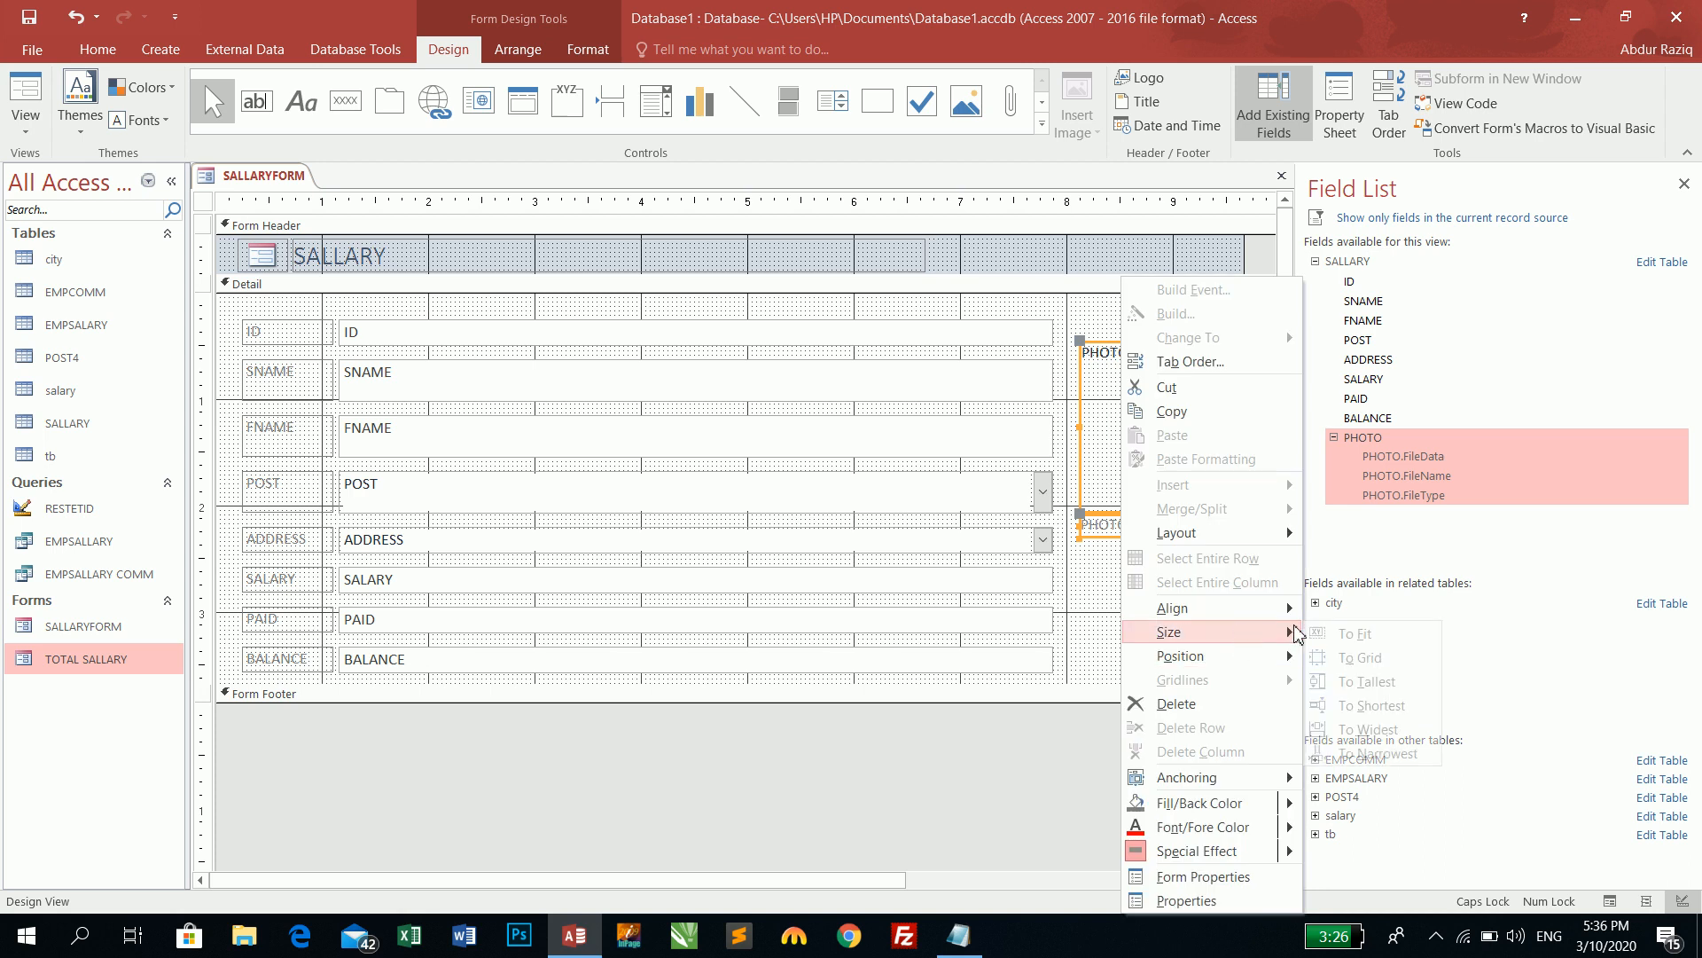
{"action": "left_click", "coordinate": [1355, 709]}
{"action": "left_click", "coordinate": [1160, 578]}
- Change the PHOTO label text to 'PASTE PHOTO HERE'
{"action": "left_click", "coordinate": [1135, 531]}
{"action": "double_click", "coordinate": [1165, 529]}
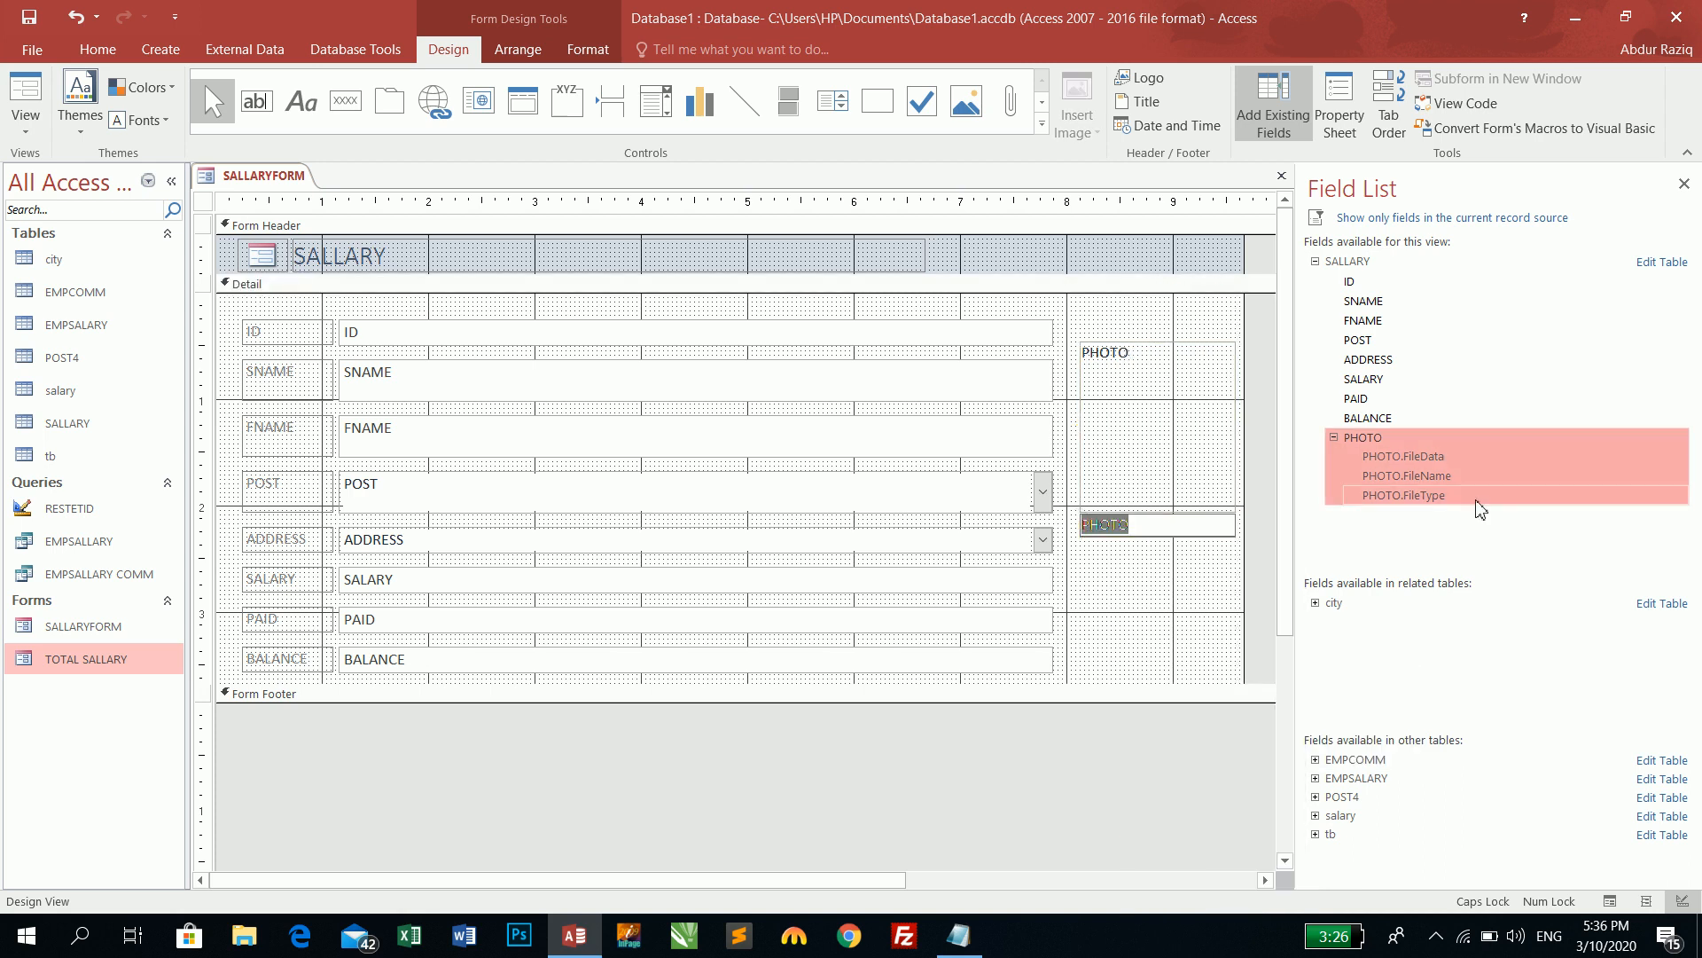
{"action": "type", "text": "PASTE PHOTO HERE"}
{"action": "key", "text": "Return"}
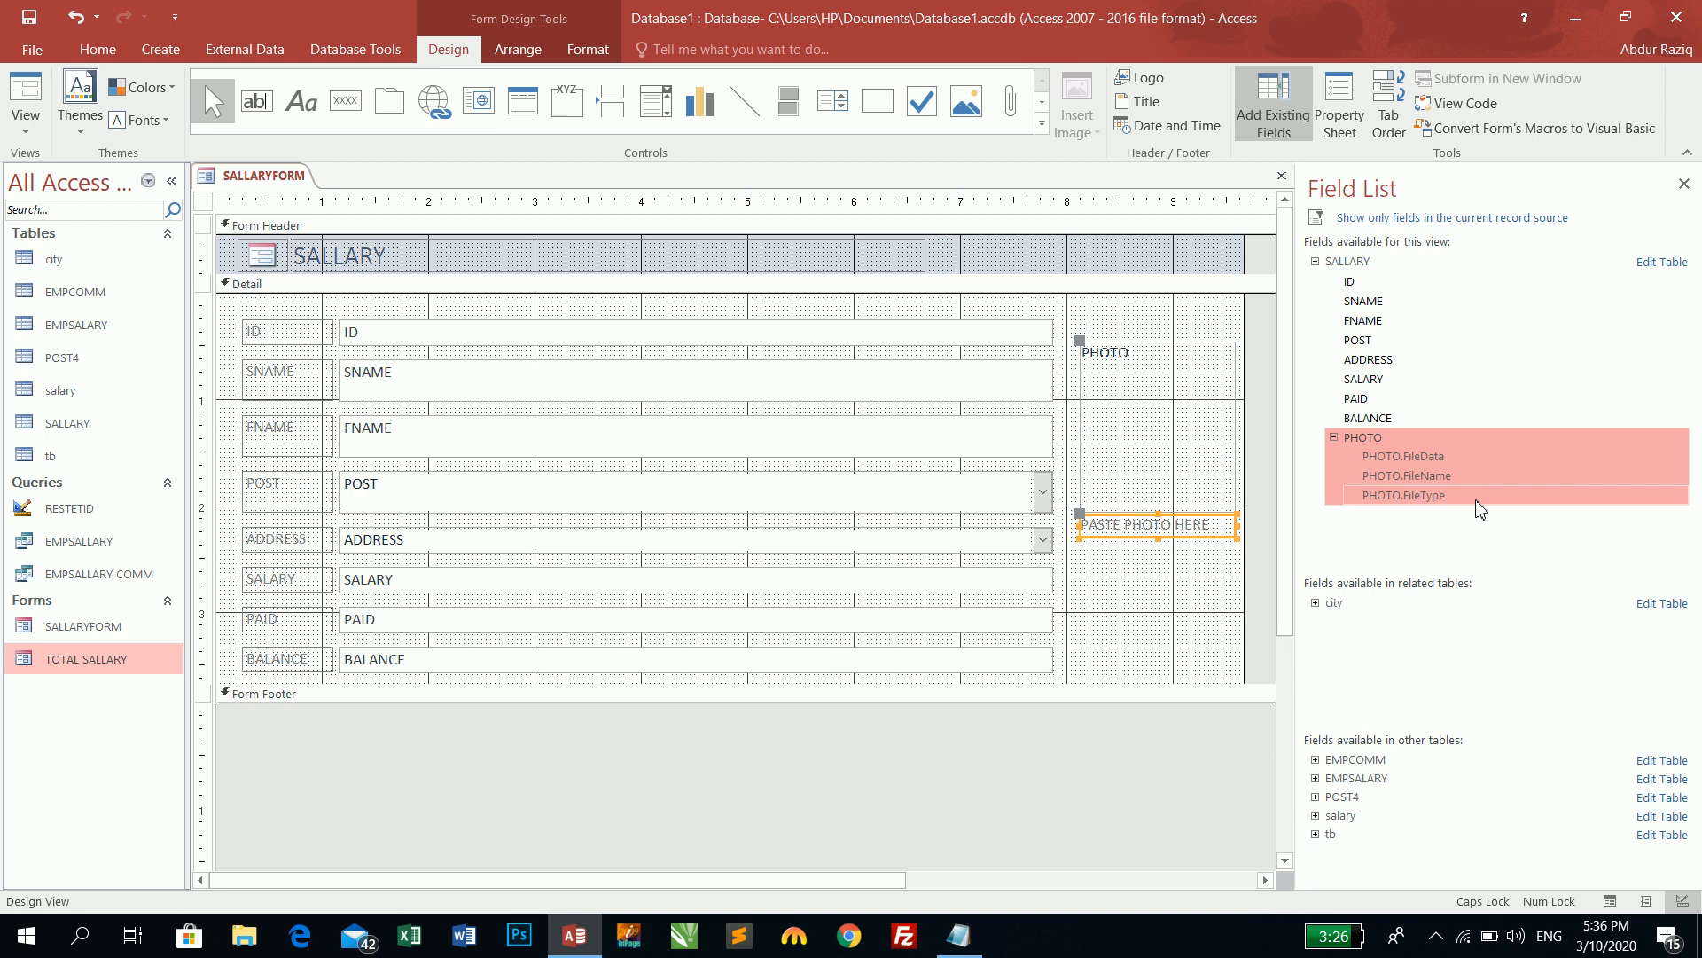
{"action": "left_click", "coordinate": [97, 49]}
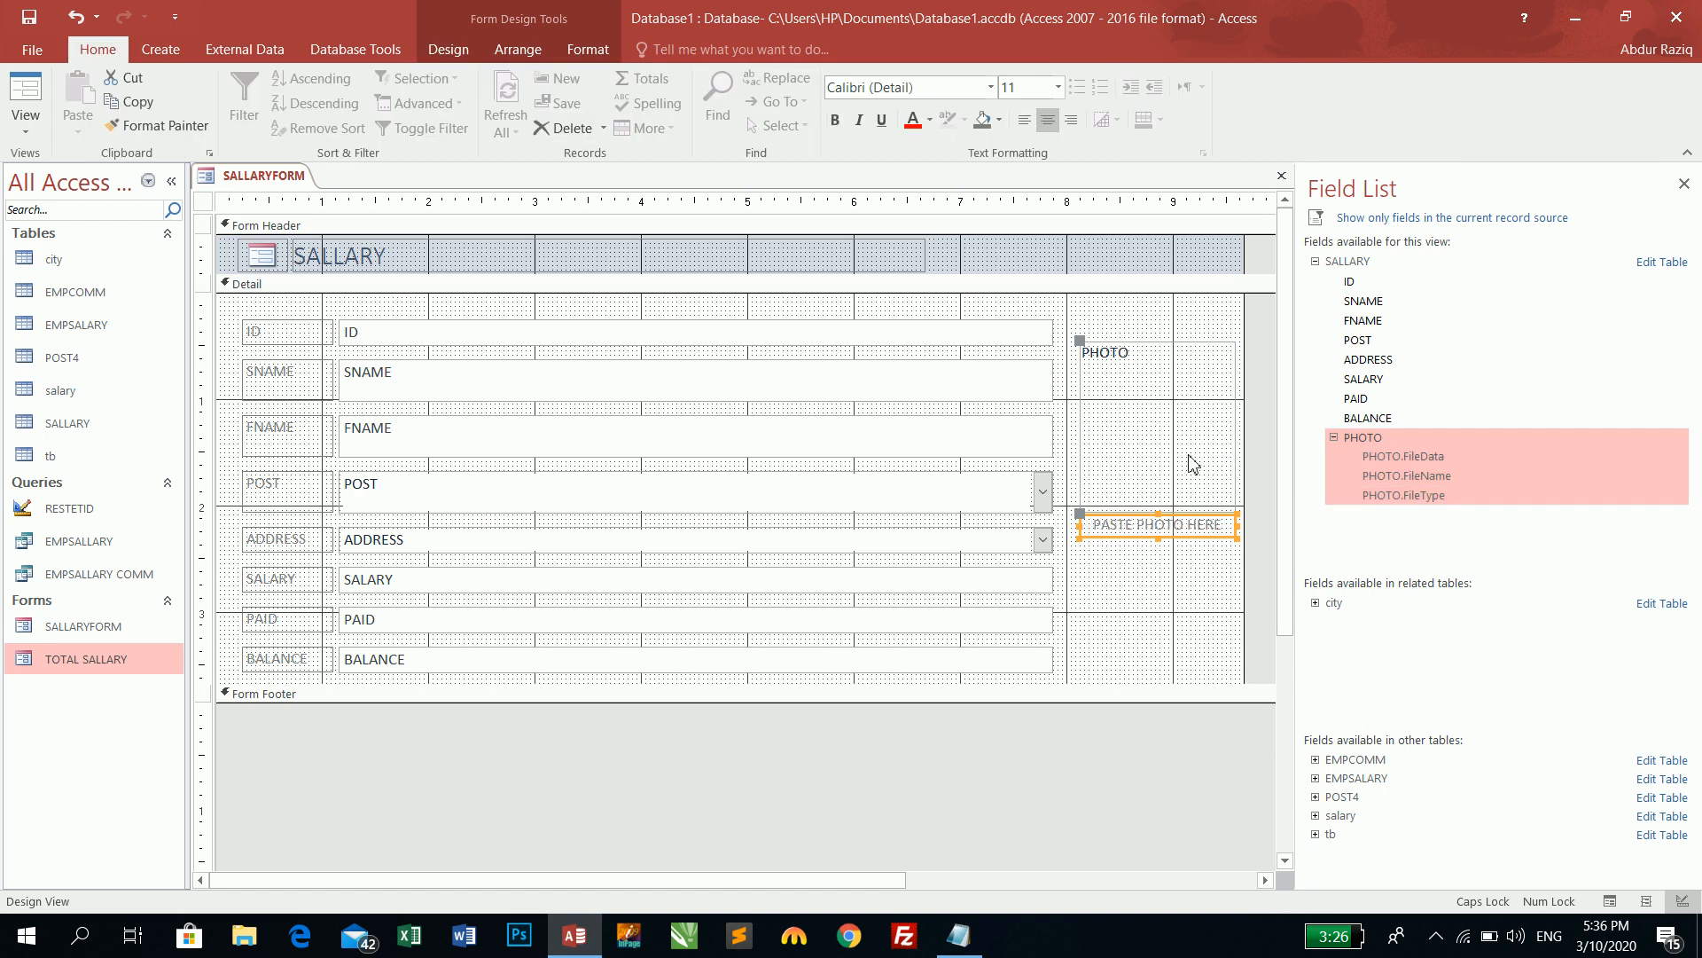
{"action": "left_click", "coordinate": [1189, 596]}
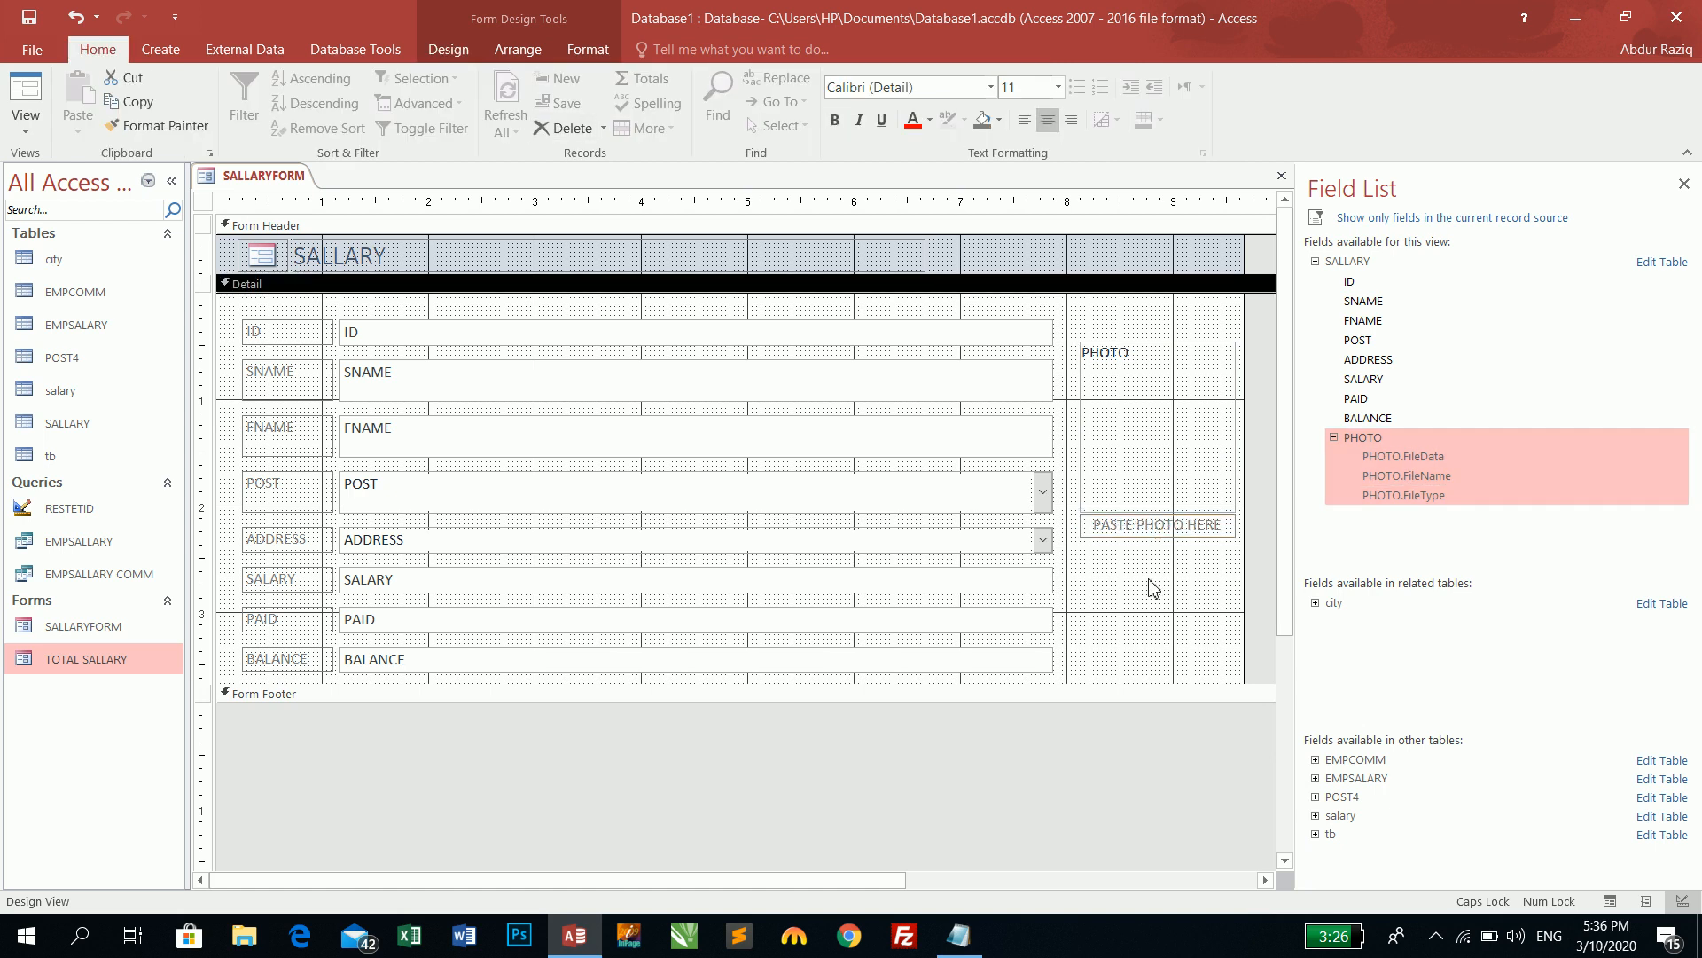
- In Form View, attach DSC_6981.jpg from D:\Court Pix as the first record's photo
{"action": "left_click", "coordinate": [25, 93]}
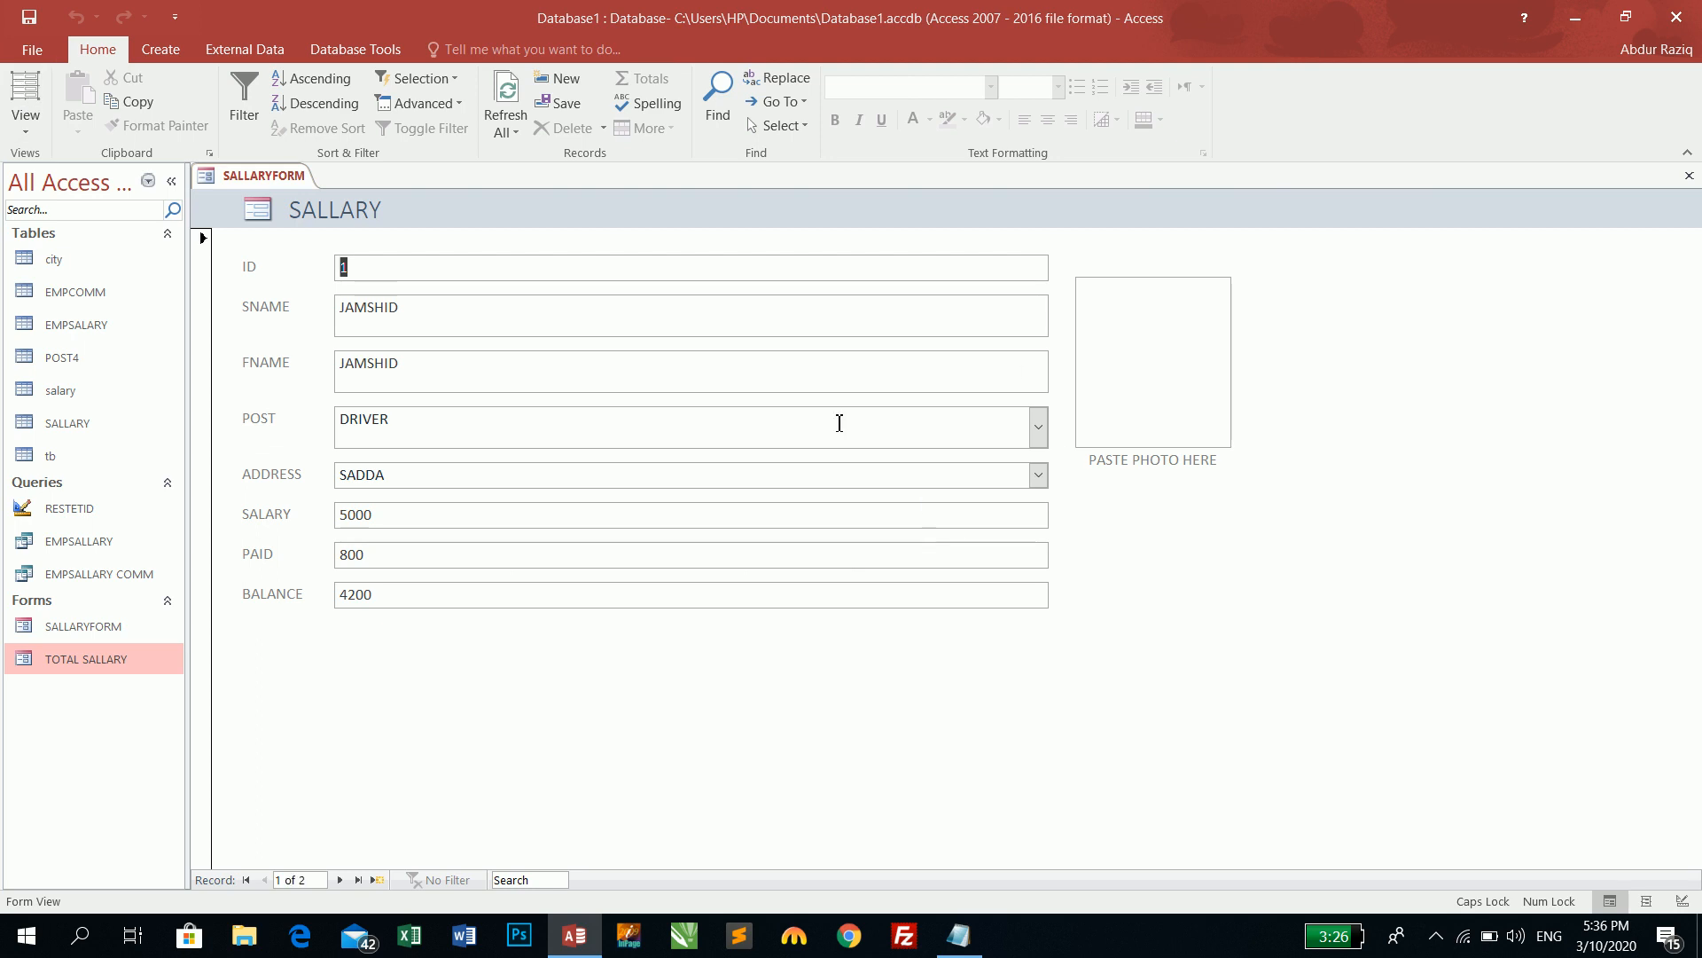
{"action": "double_click", "coordinate": [1134, 390]}
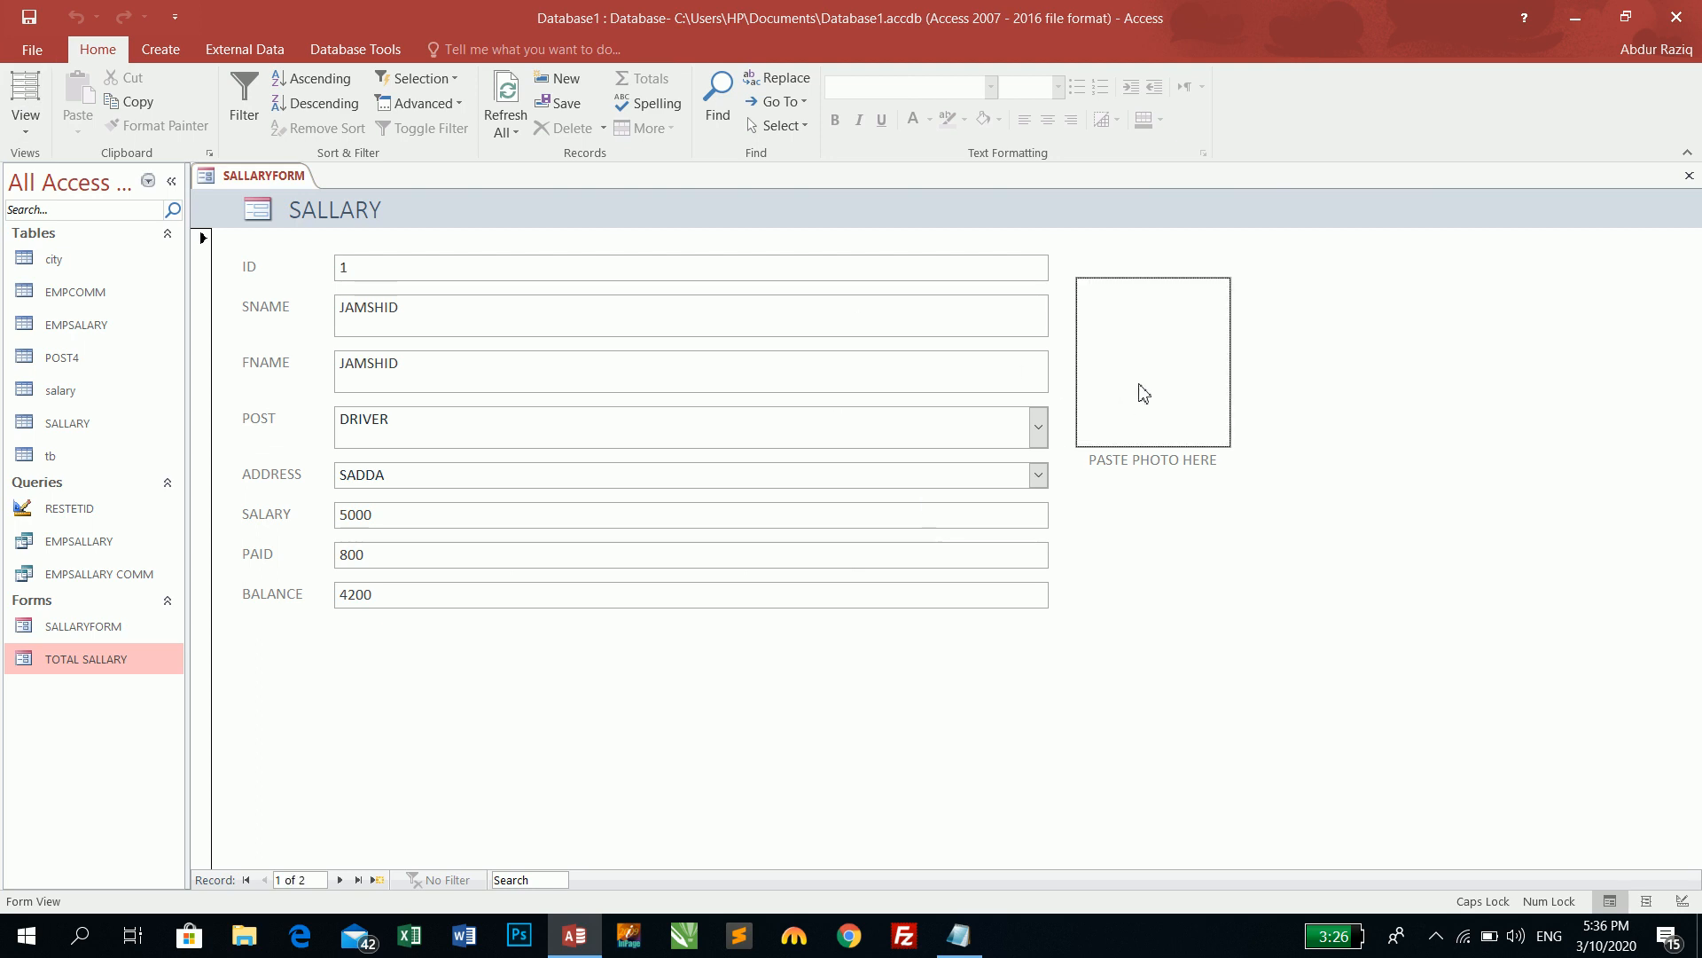
{"action": "left_click", "coordinate": [1024, 409]}
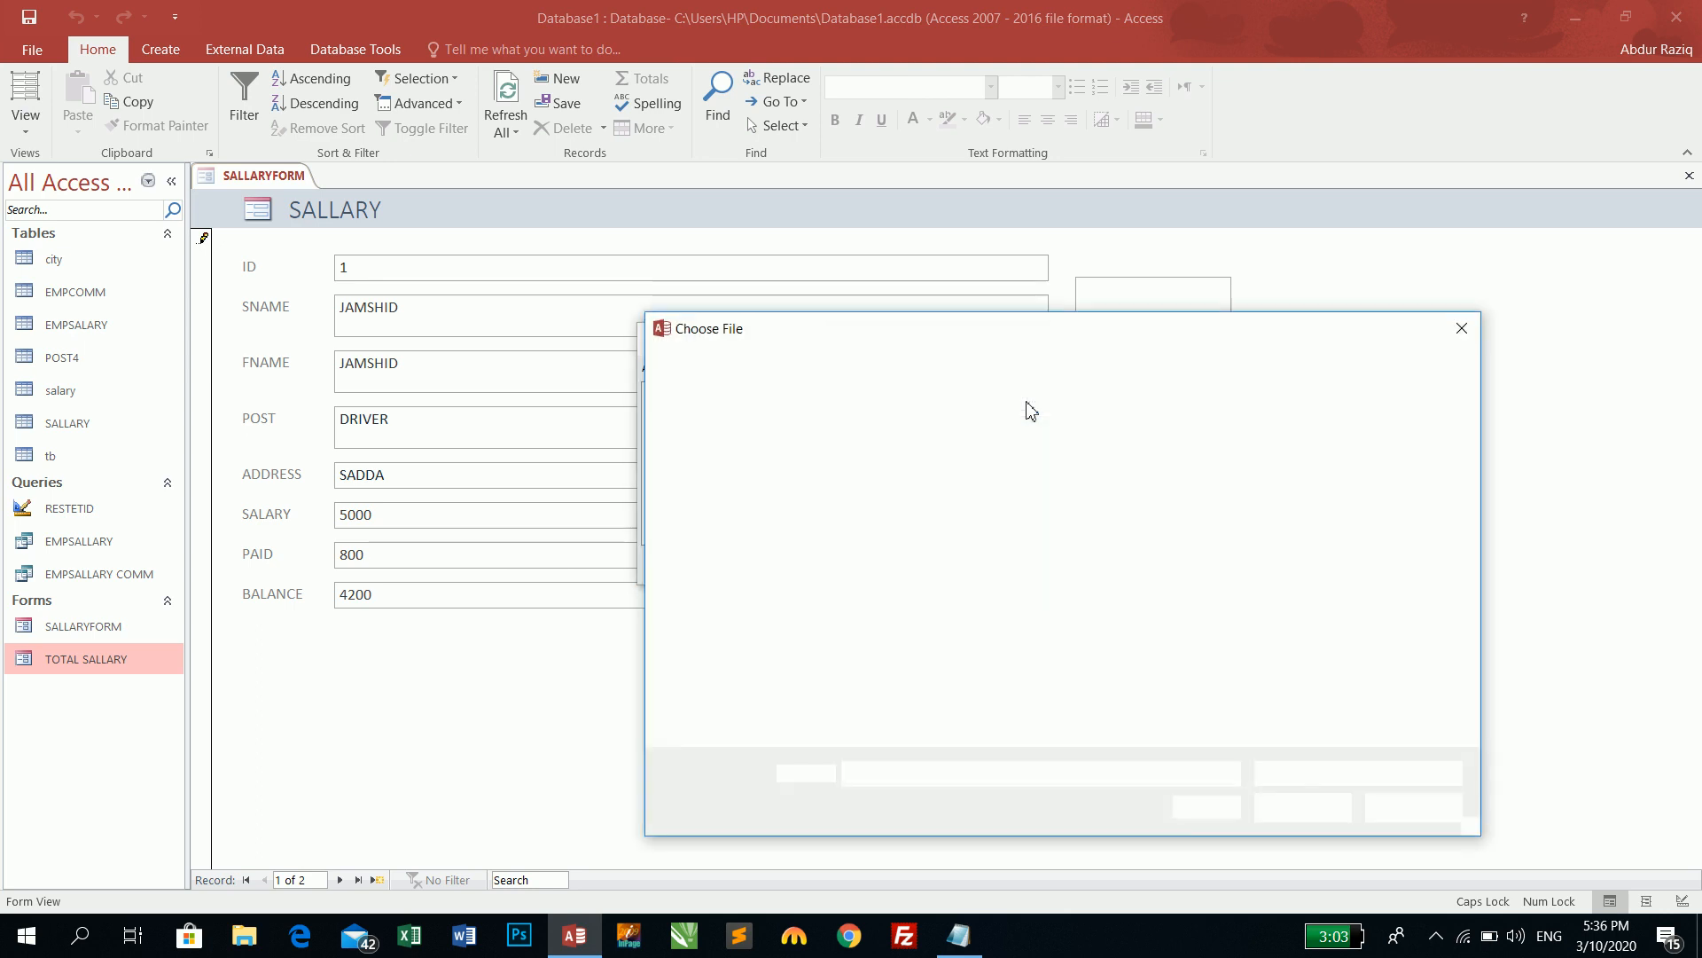
{"action": "left_click", "coordinate": [761, 708]}
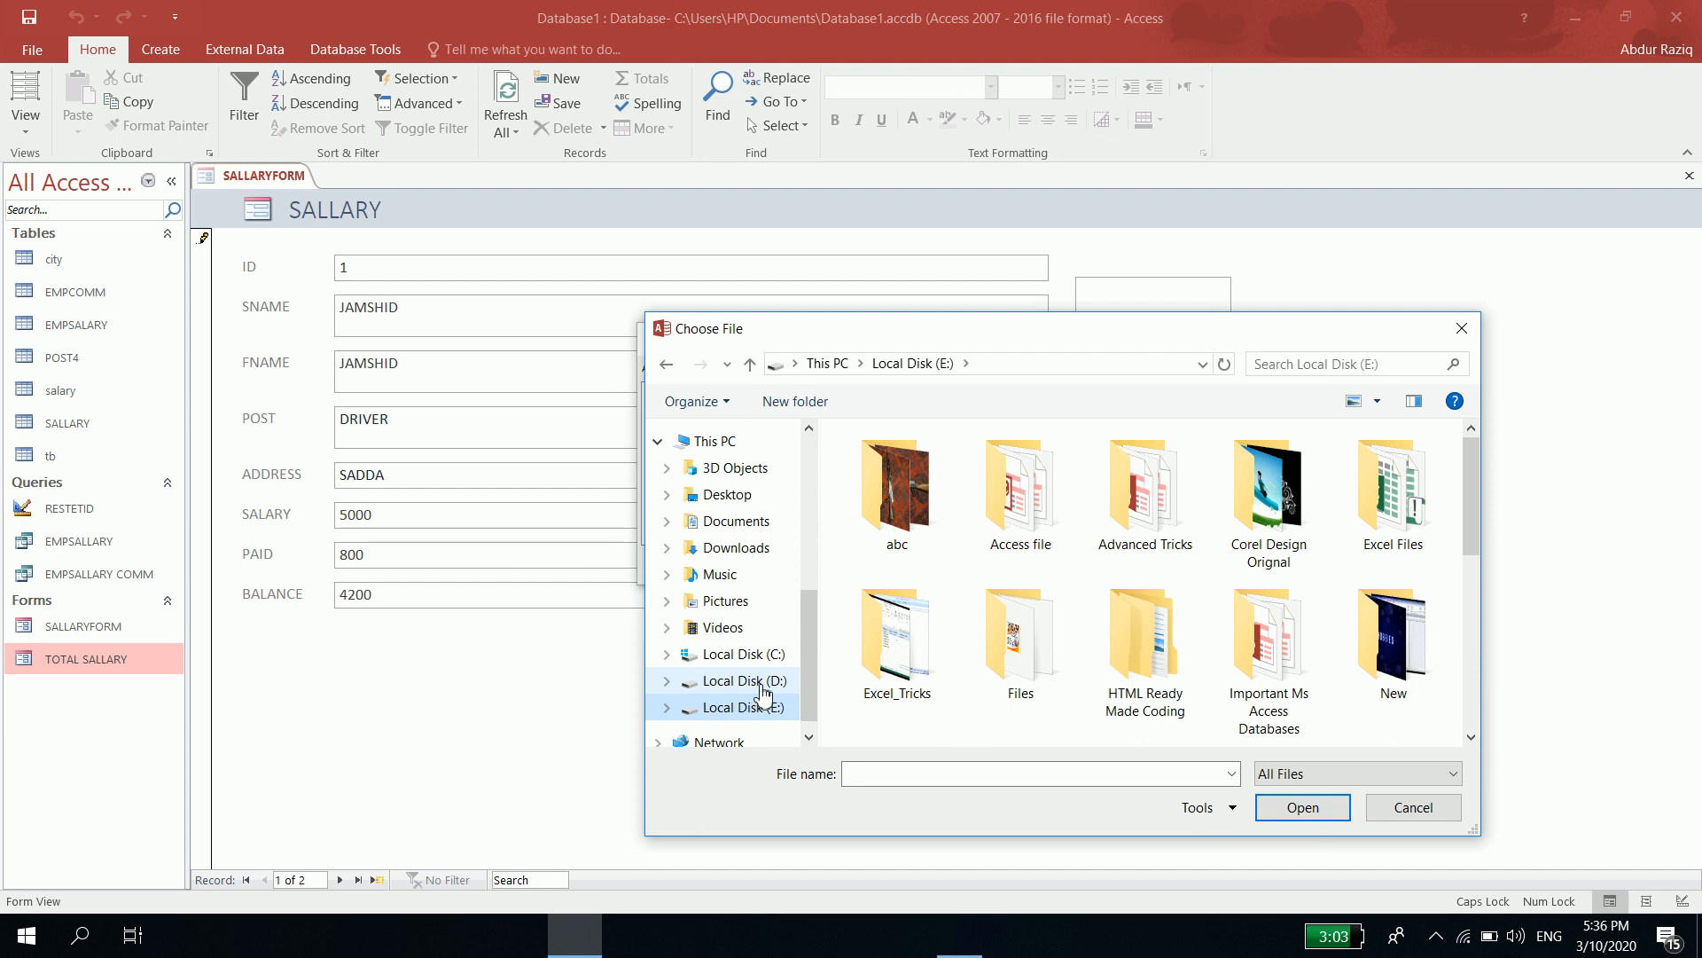
{"action": "left_click", "coordinate": [762, 683]}
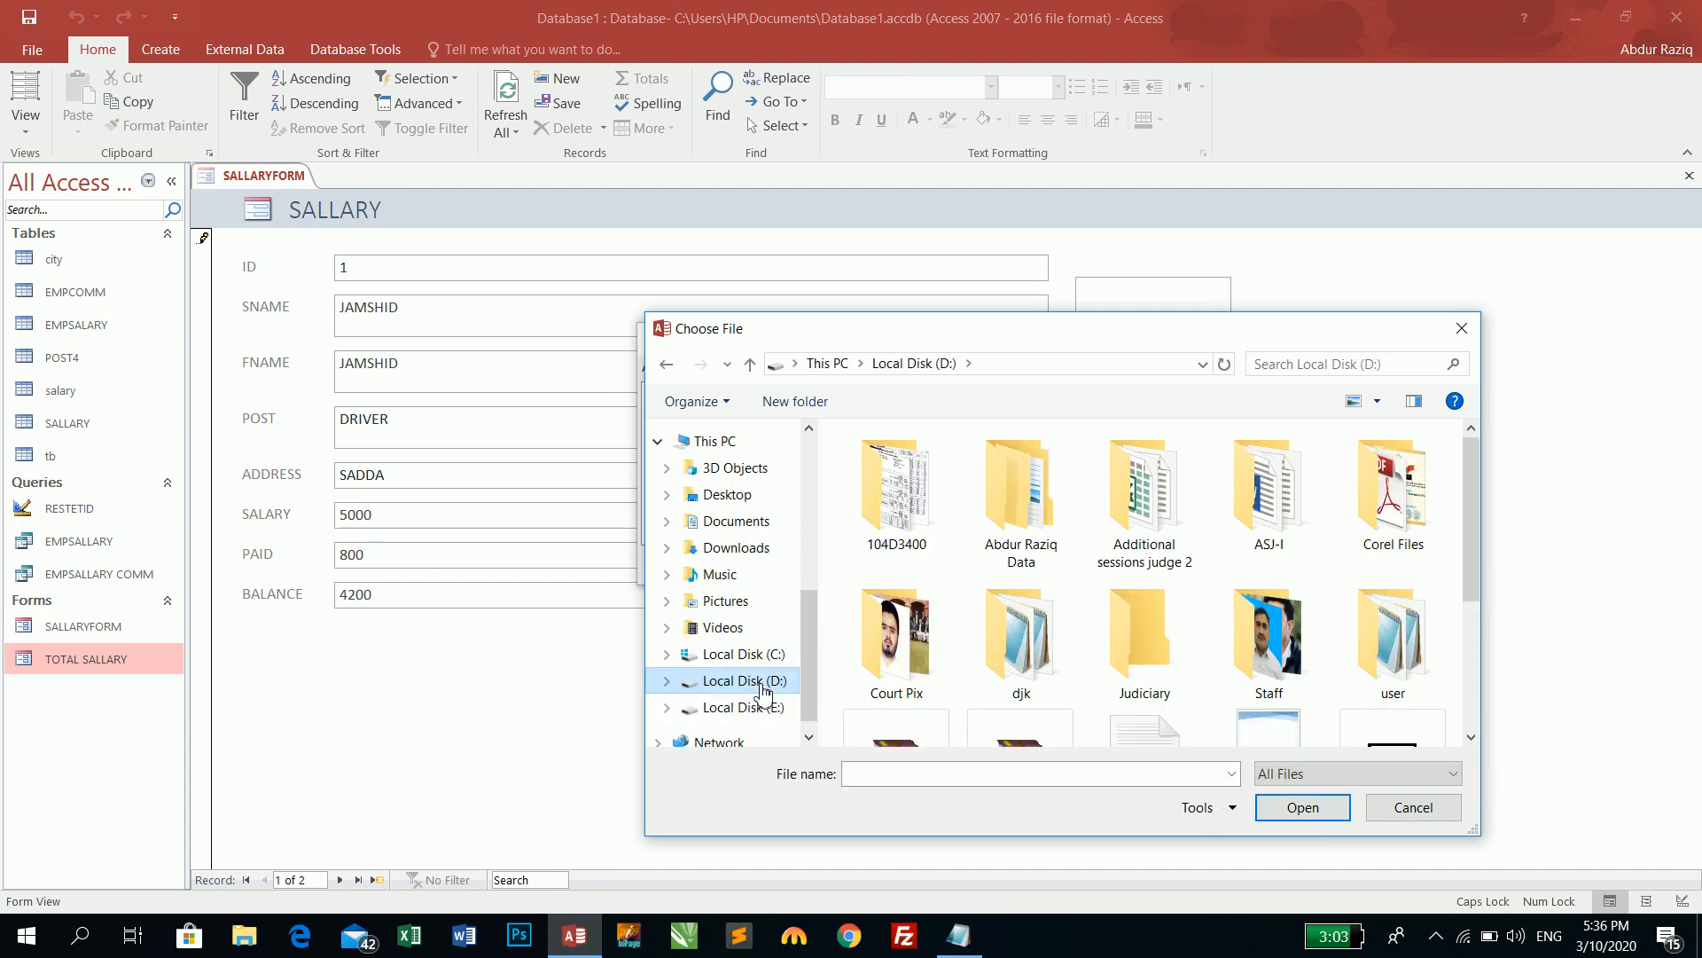
{"action": "double_click", "coordinate": [931, 643]}
{"action": "double_click", "coordinate": [1264, 638]}
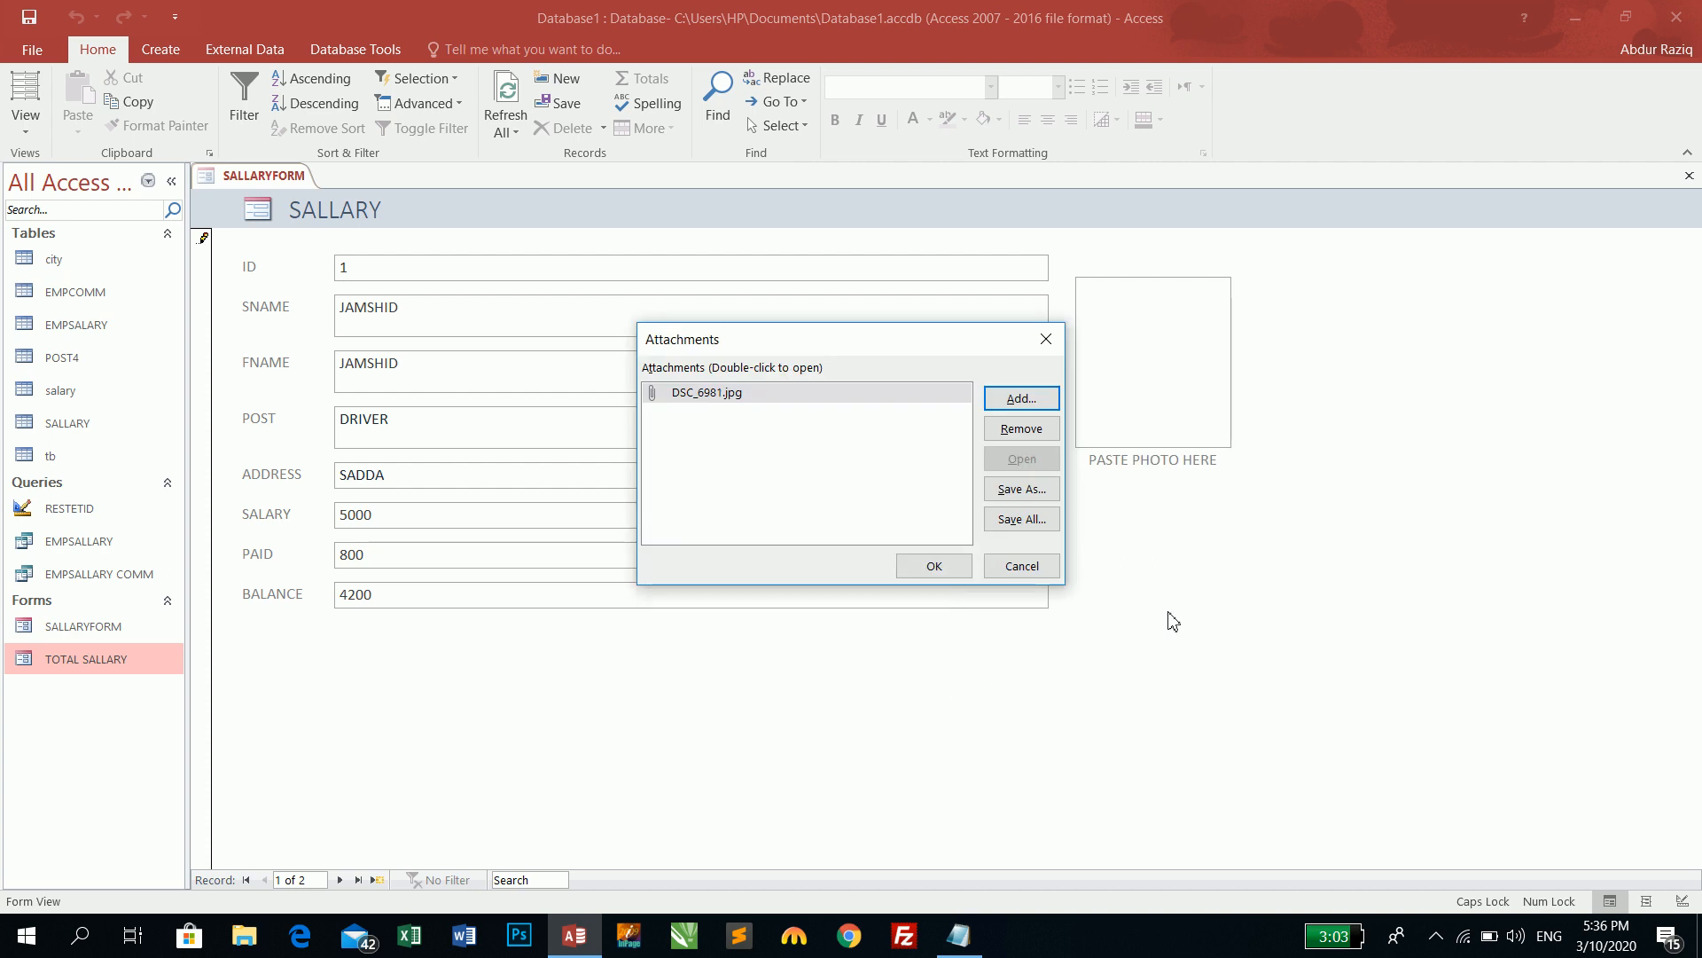
{"action": "left_click", "coordinate": [938, 569]}
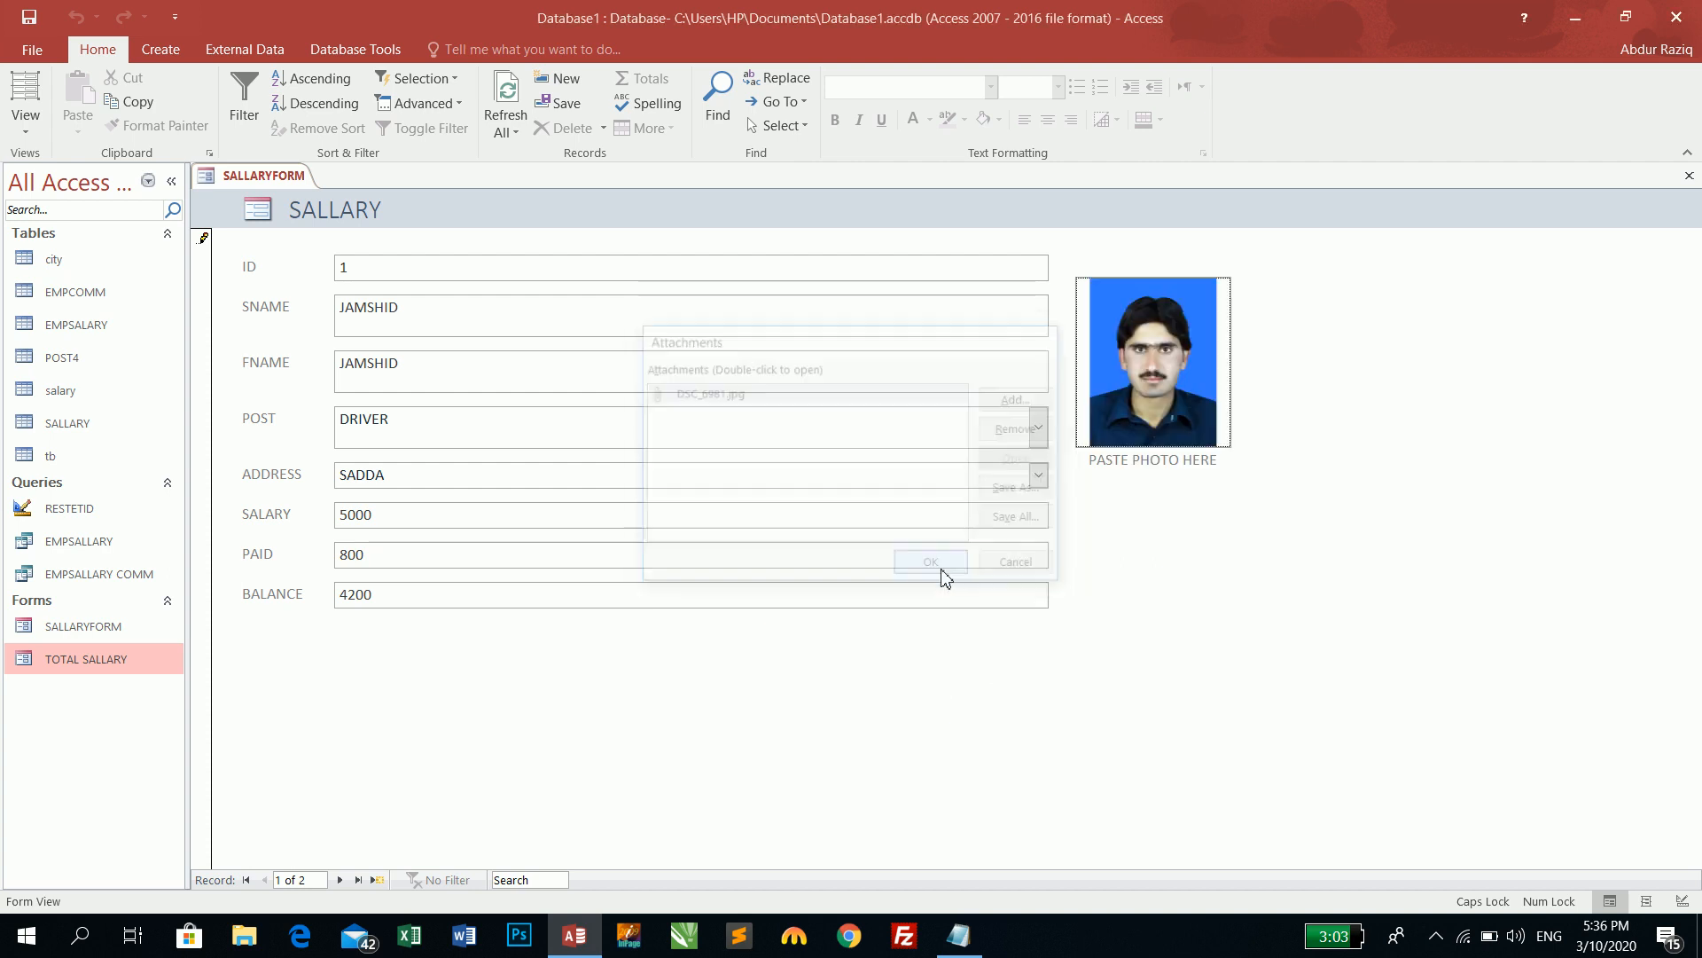
- Attach IMG-20200130-WA0007.jpg as the second record's photo, then return to record 1
{"action": "left_click", "coordinate": [339, 880]}
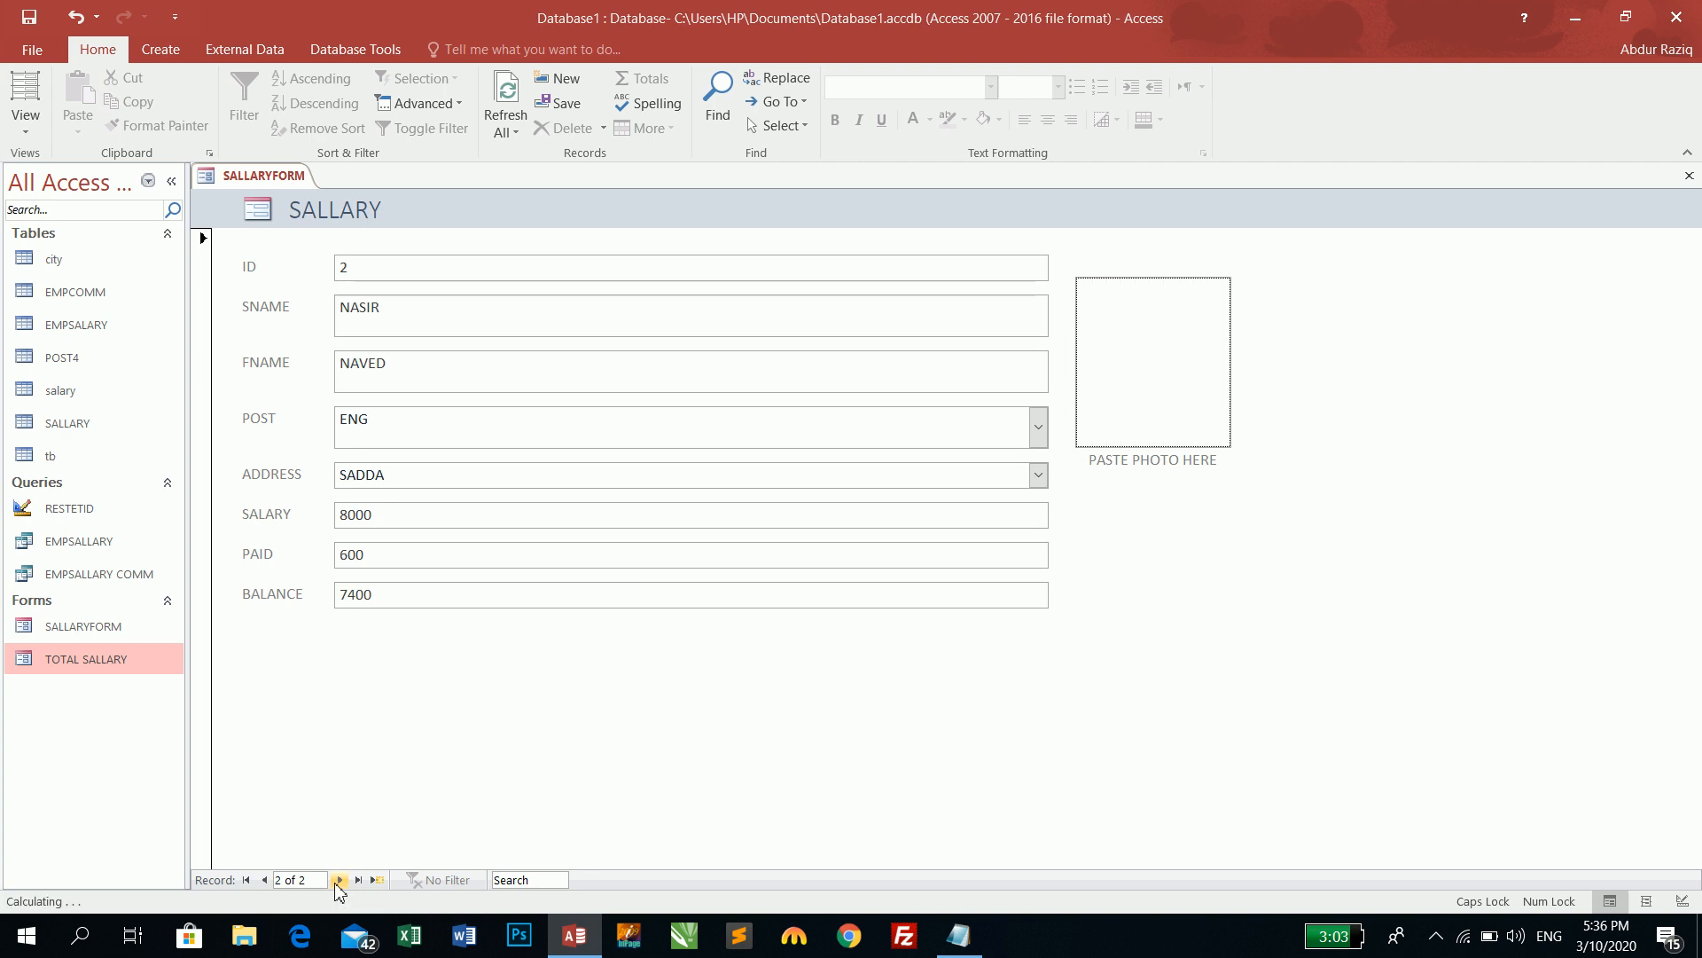
{"action": "left_click", "coordinate": [264, 880]}
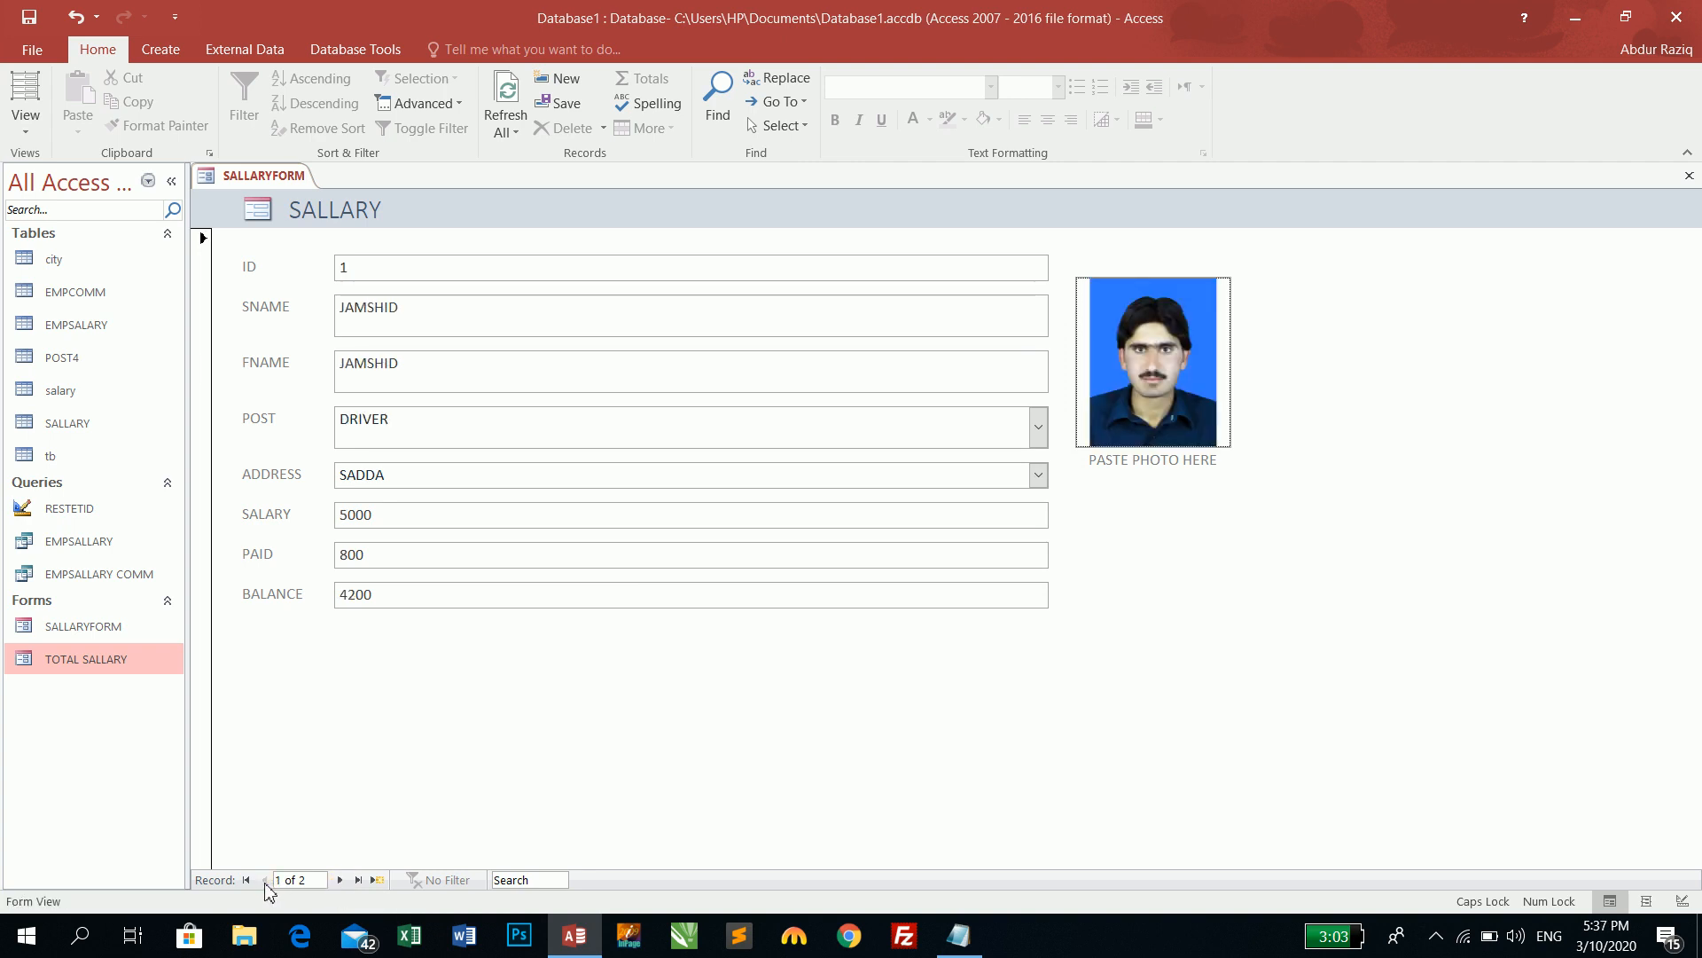
{"action": "left_click", "coordinate": [341, 880]}
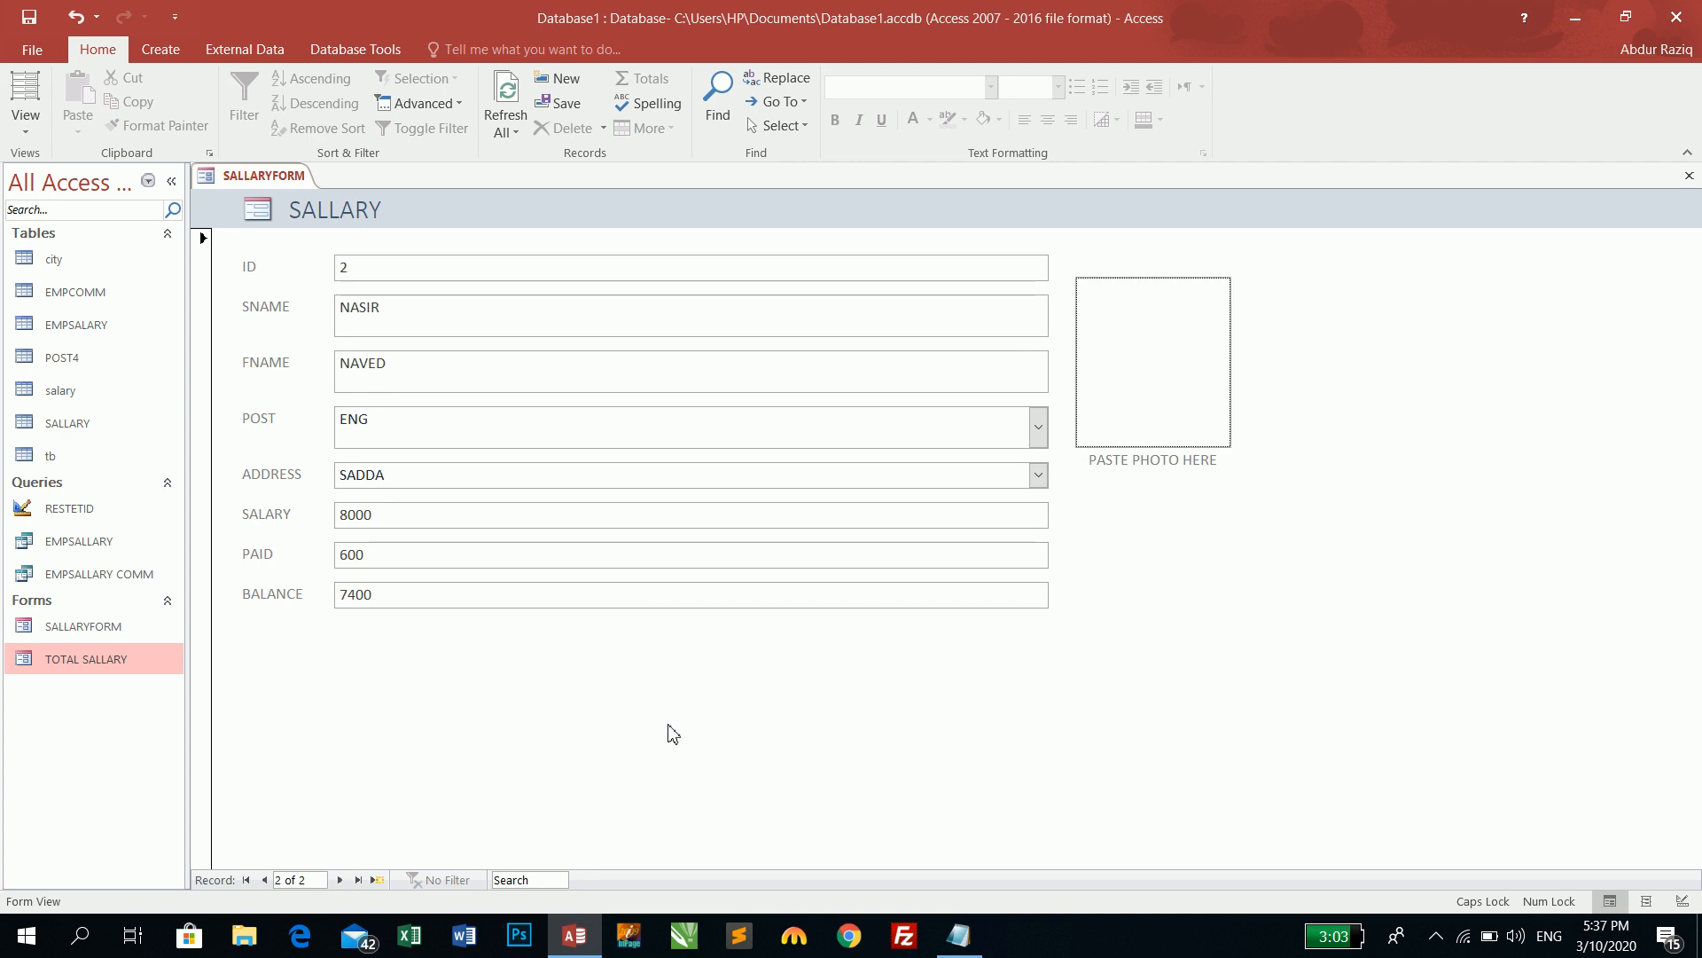
{"action": "double_click", "coordinate": [1163, 377]}
{"action": "left_click", "coordinate": [1022, 401]}
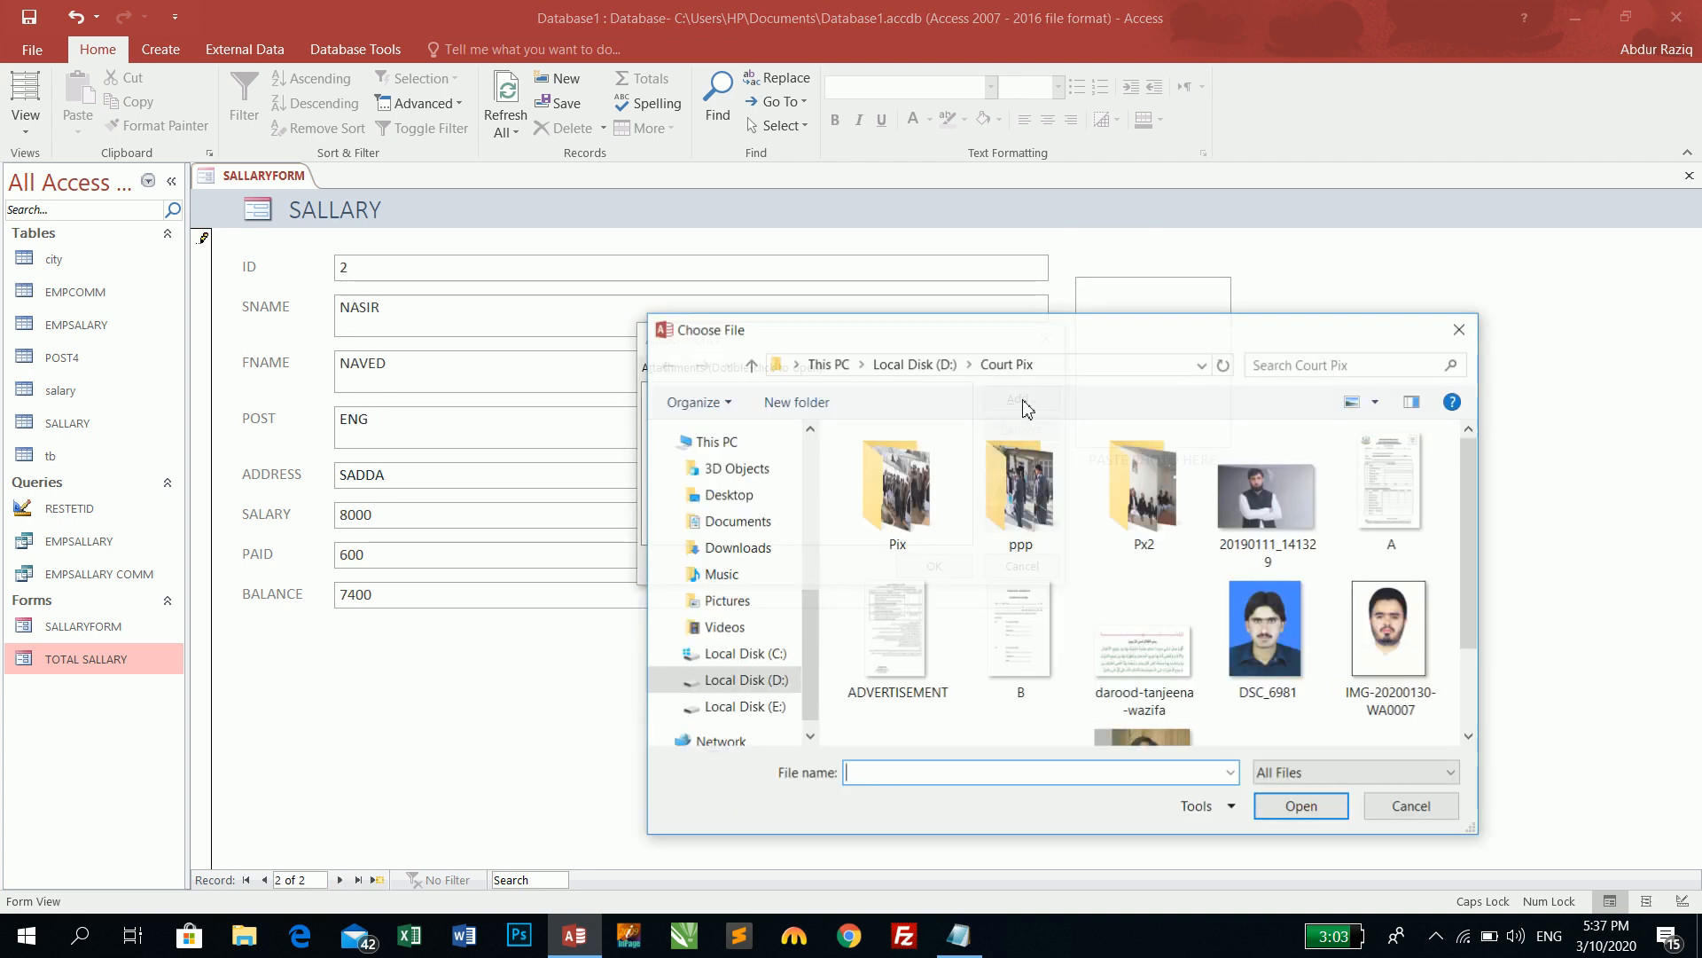
{"action": "double_click", "coordinate": [1394, 651]}
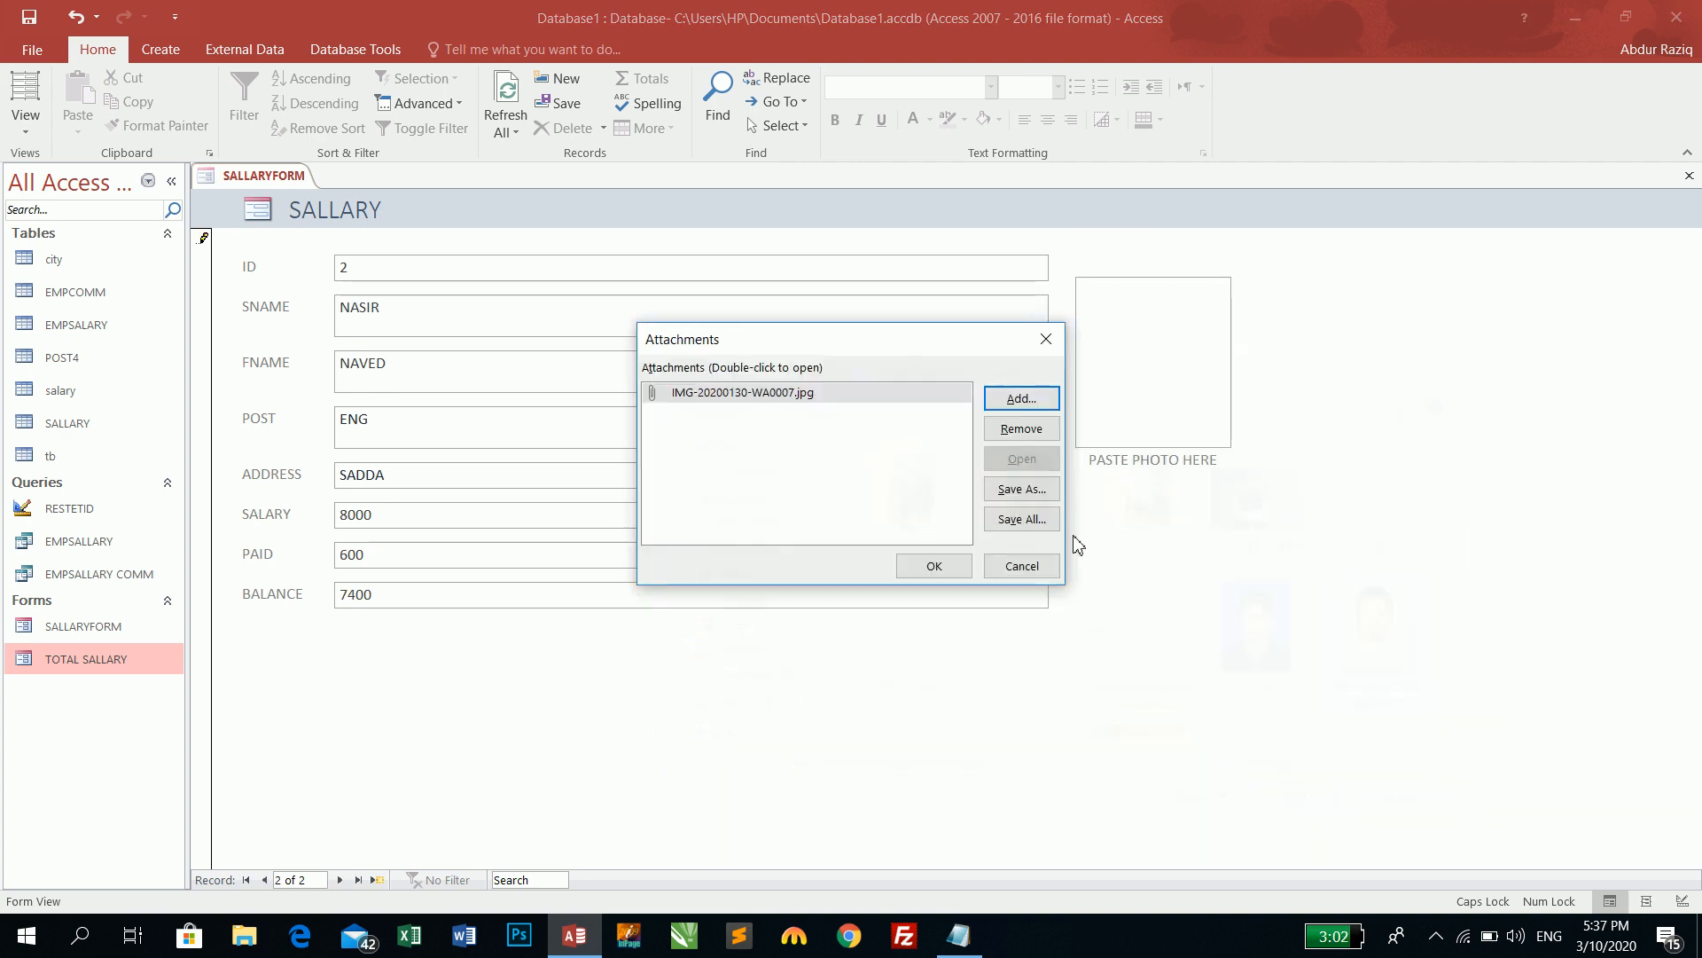
{"action": "left_click", "coordinate": [934, 565]}
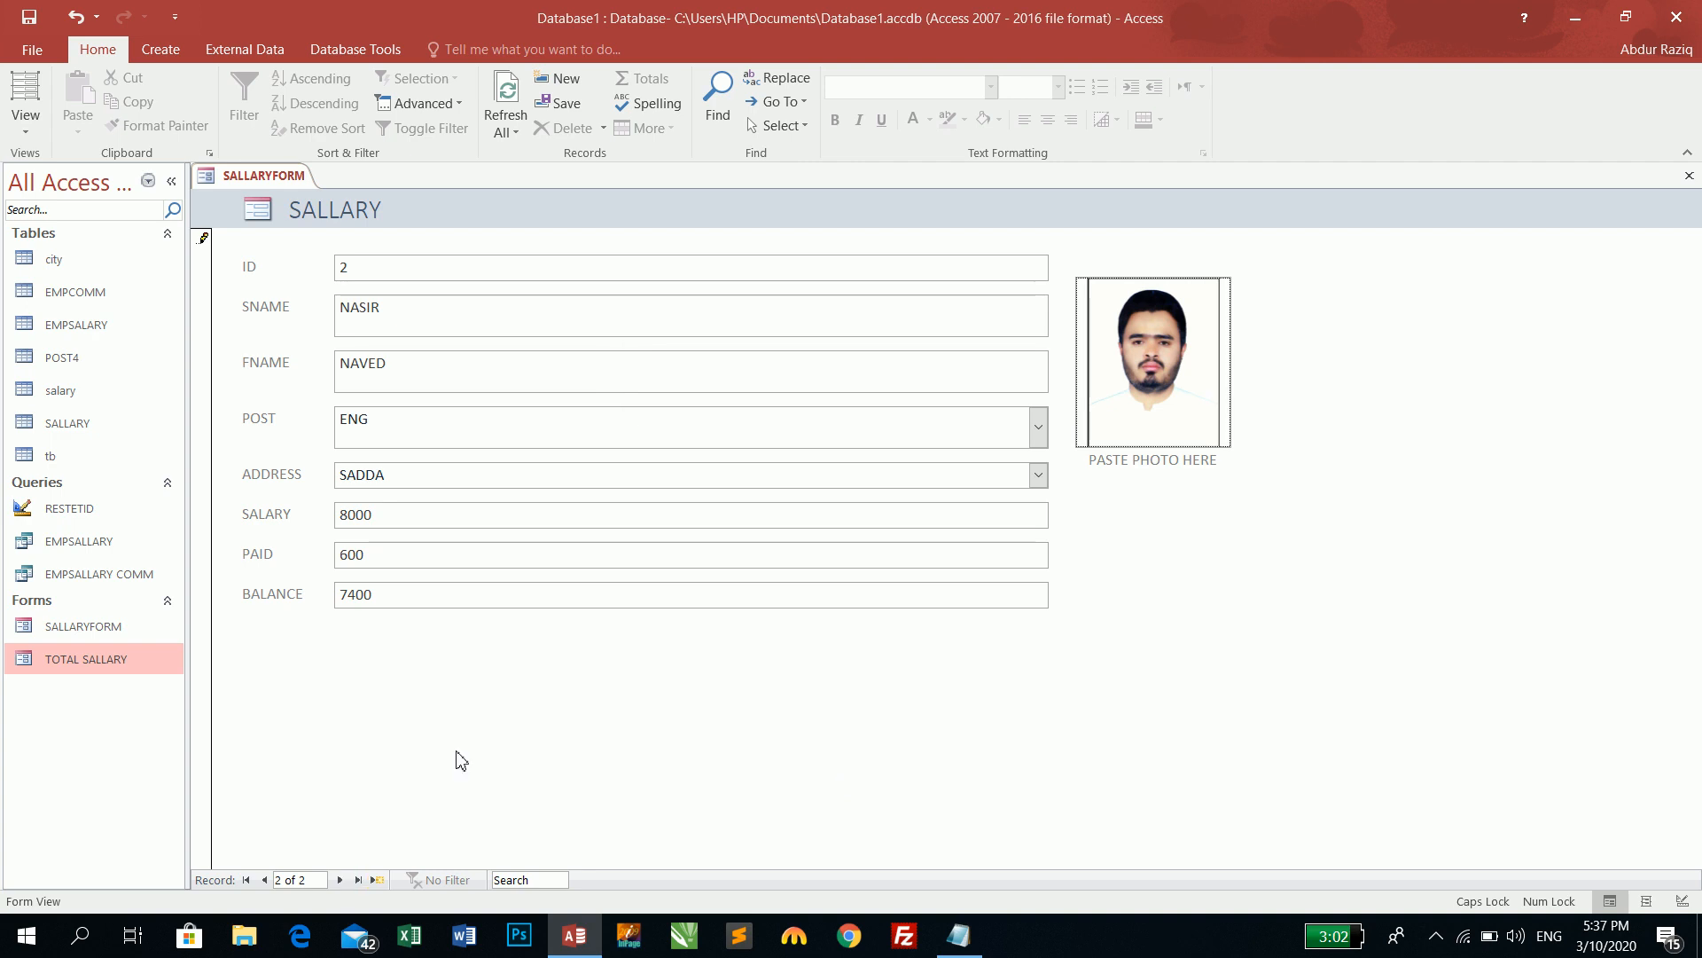
{"action": "left_click", "coordinate": [264, 879]}
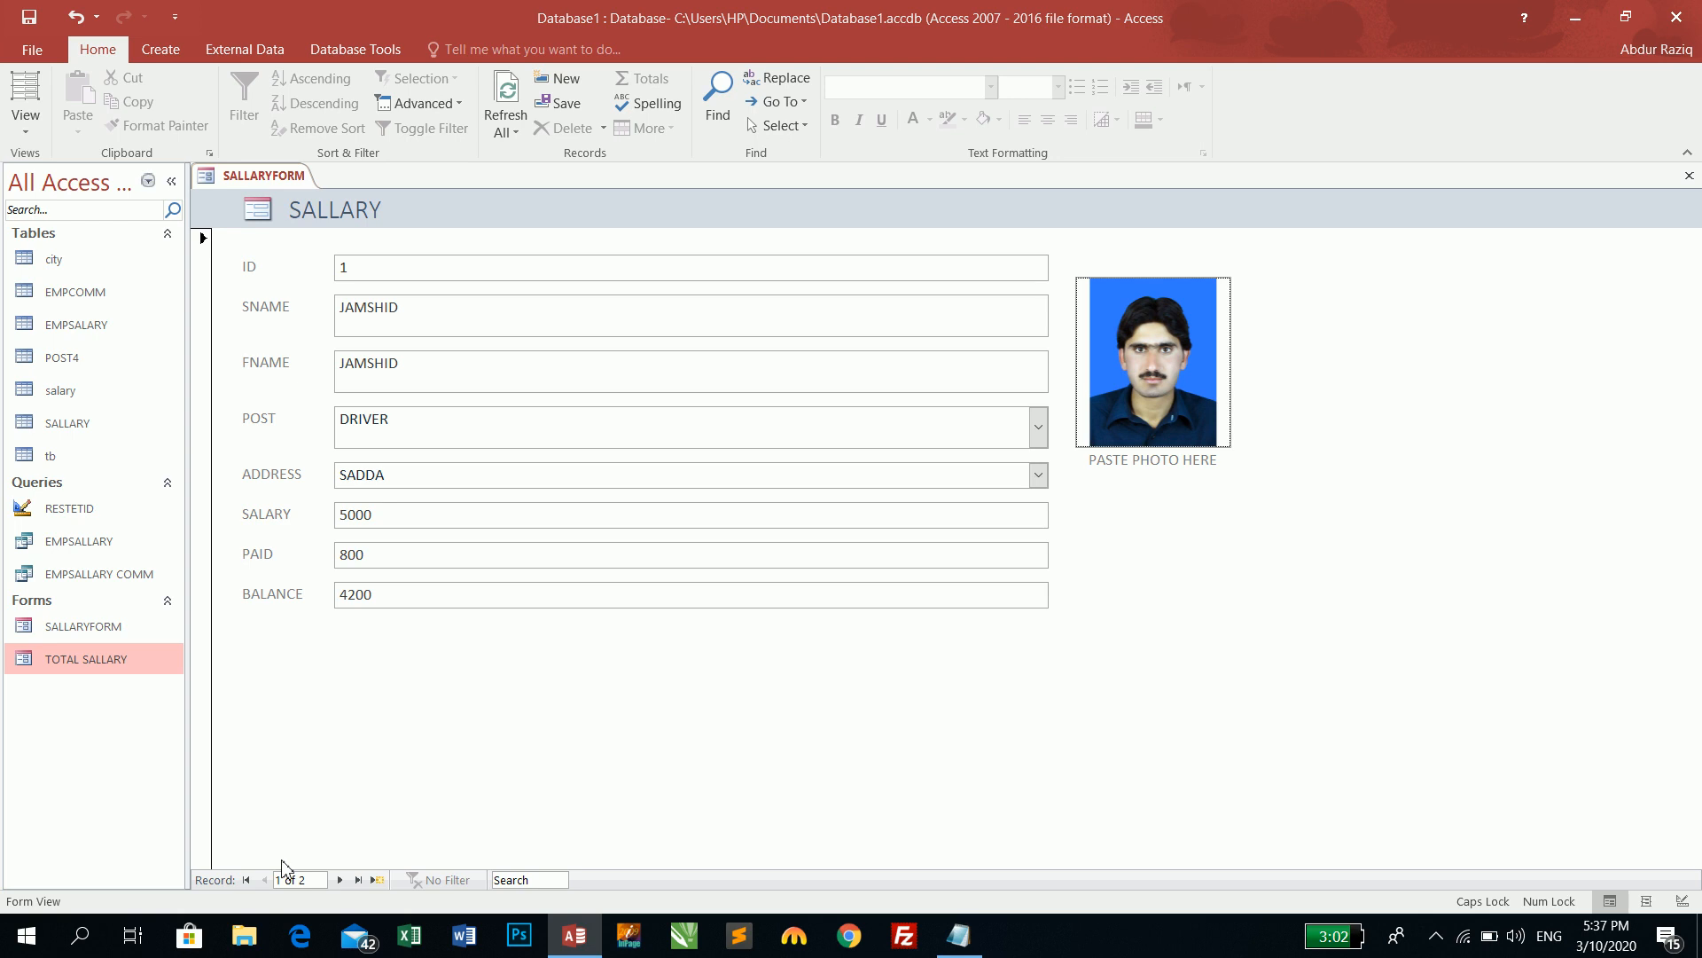
- In Design View, set the PHOTO box's Picture Size Mode to Stretch, then return to Form View
{"action": "left_click", "coordinate": [25, 124]}
{"action": "left_click", "coordinate": [79, 258]}
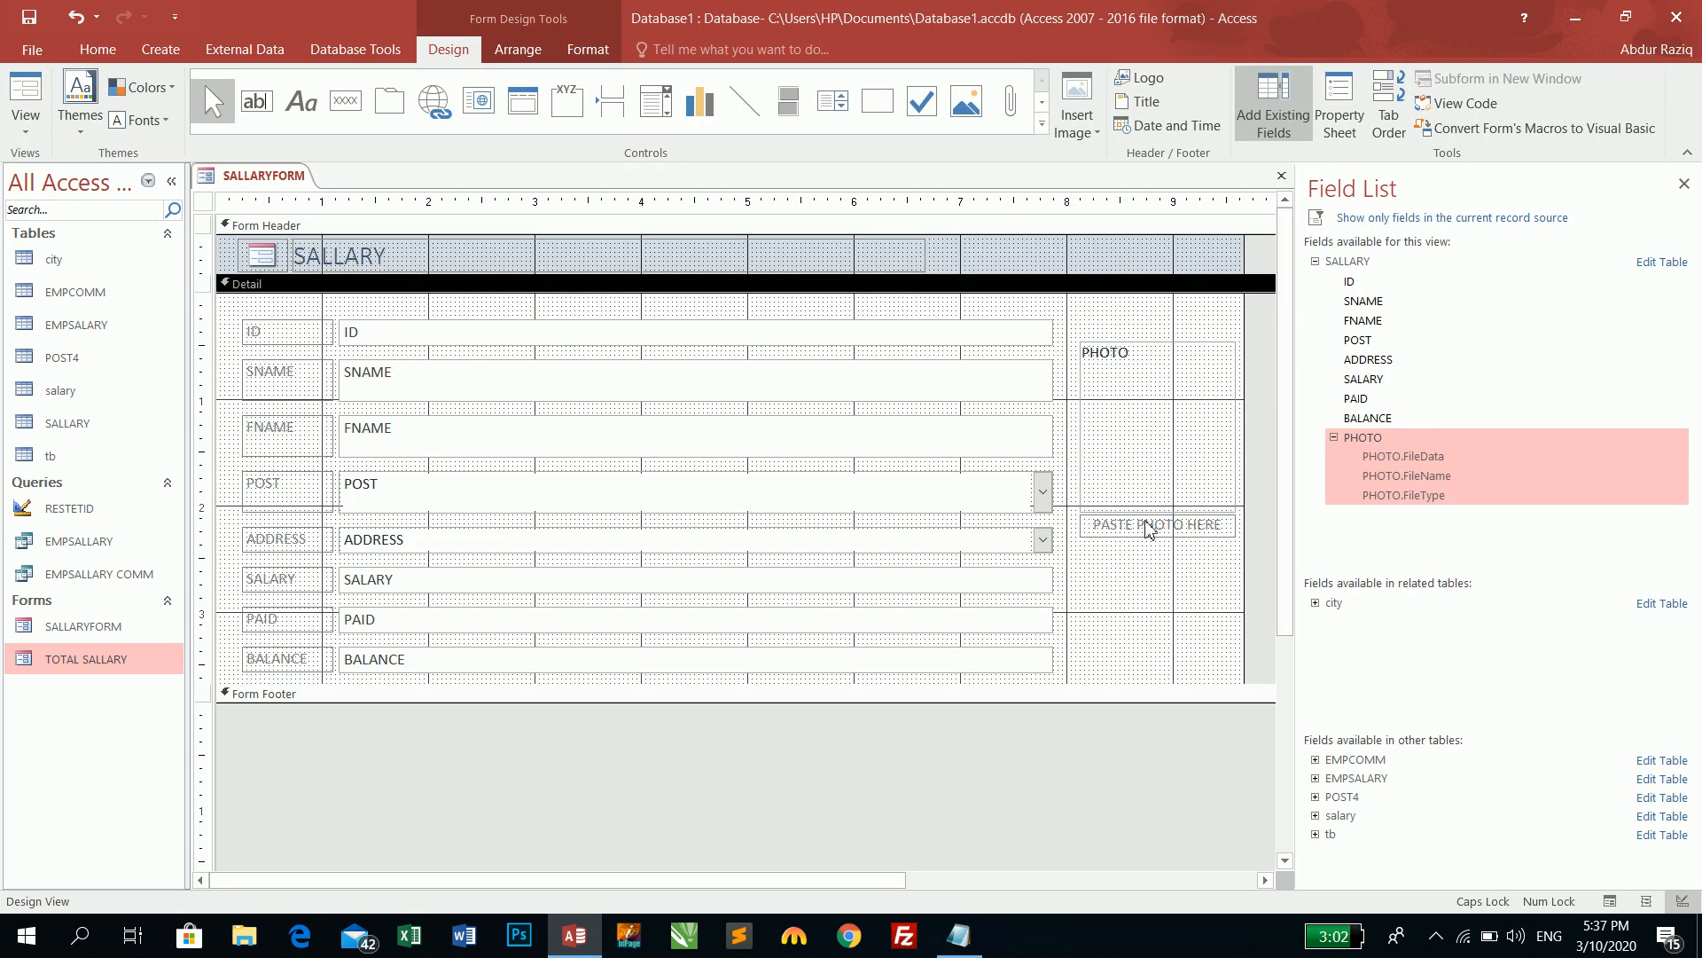
{"action": "left_click", "coordinate": [1216, 463]}
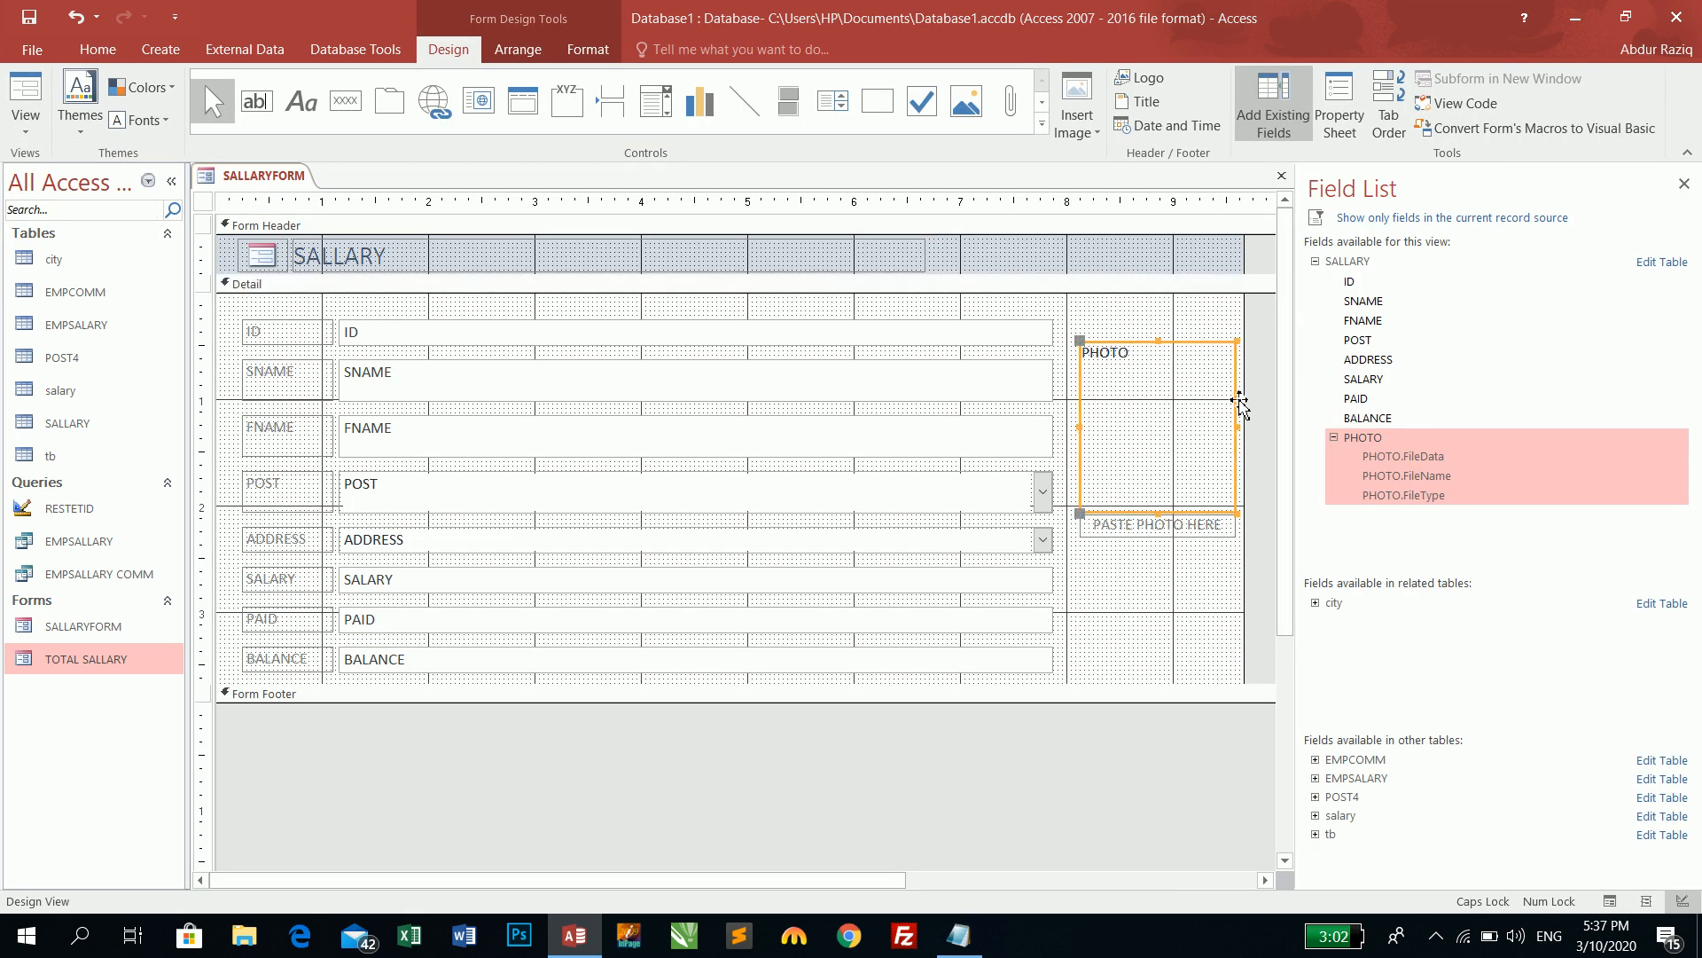
{"action": "left_click", "coordinate": [1338, 107]}
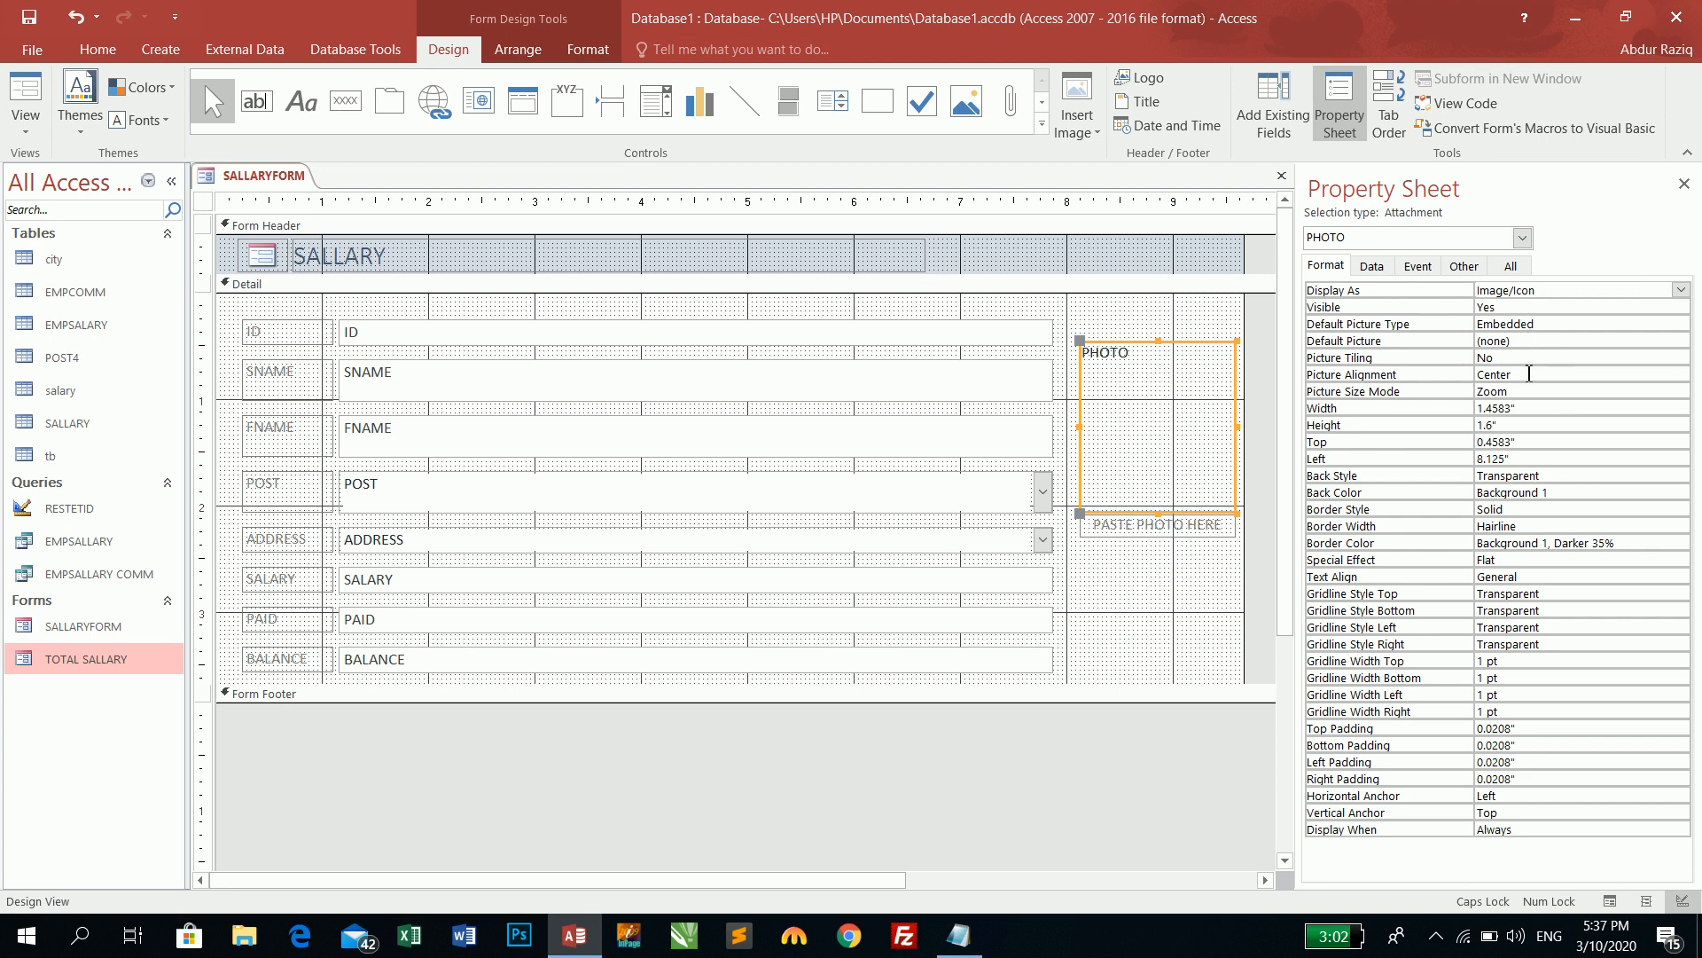
{"action": "left_click", "coordinate": [1528, 391]}
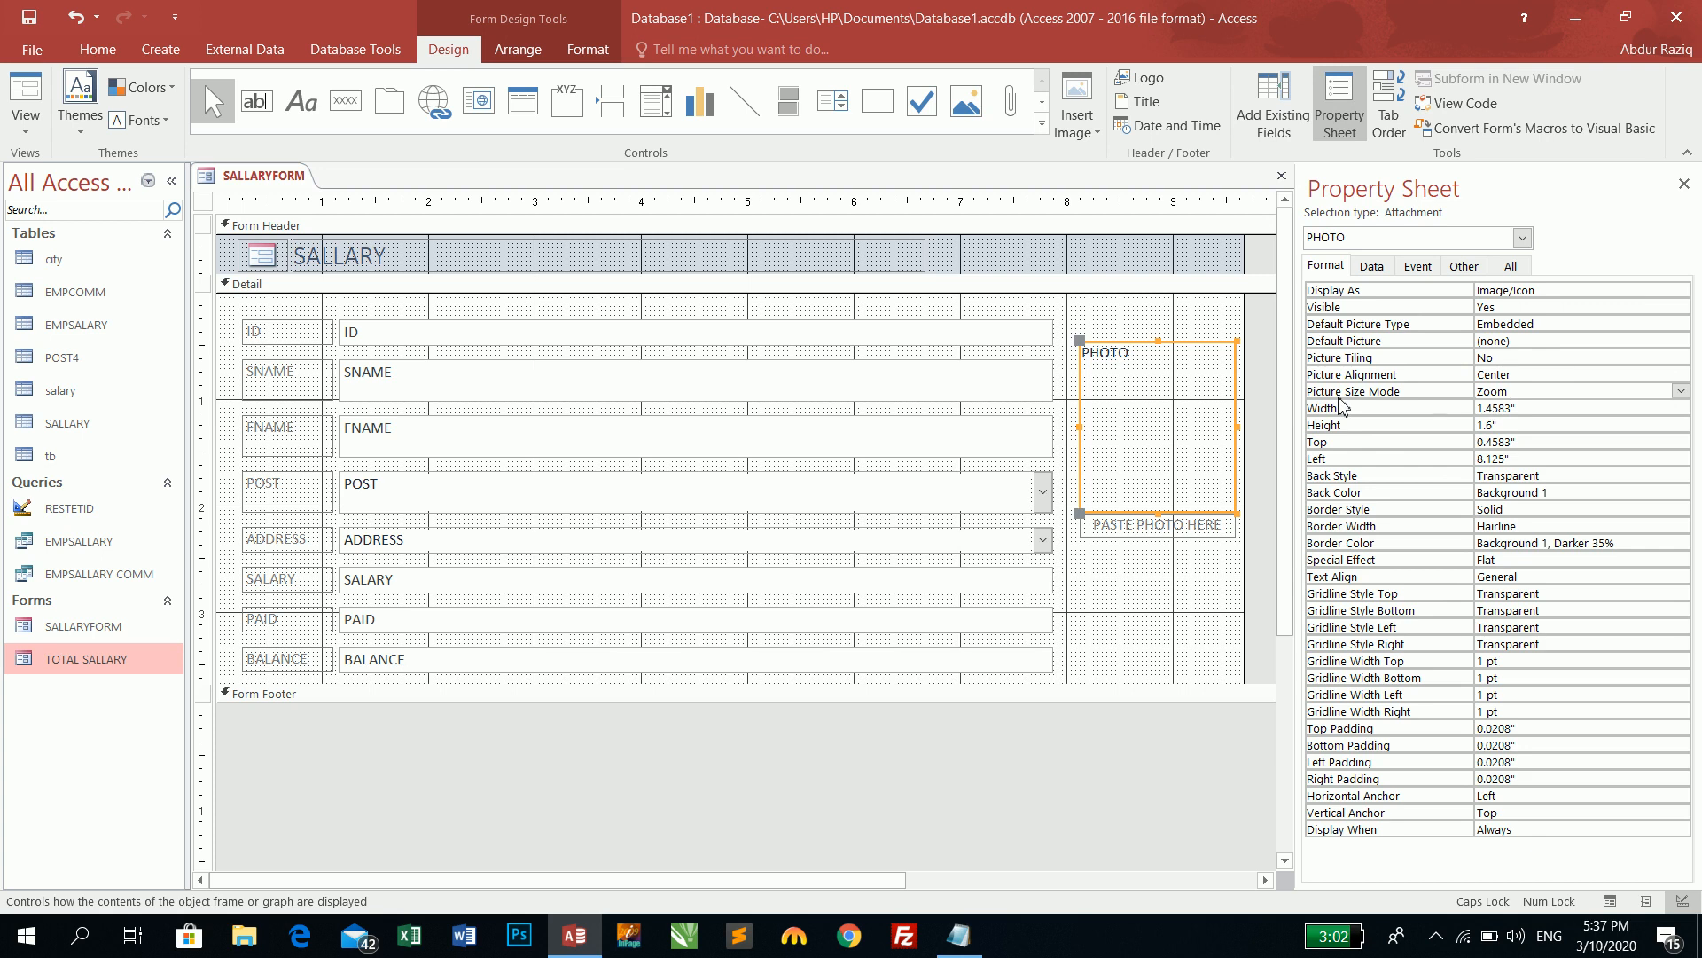
{"action": "left_click", "coordinate": [1680, 391]}
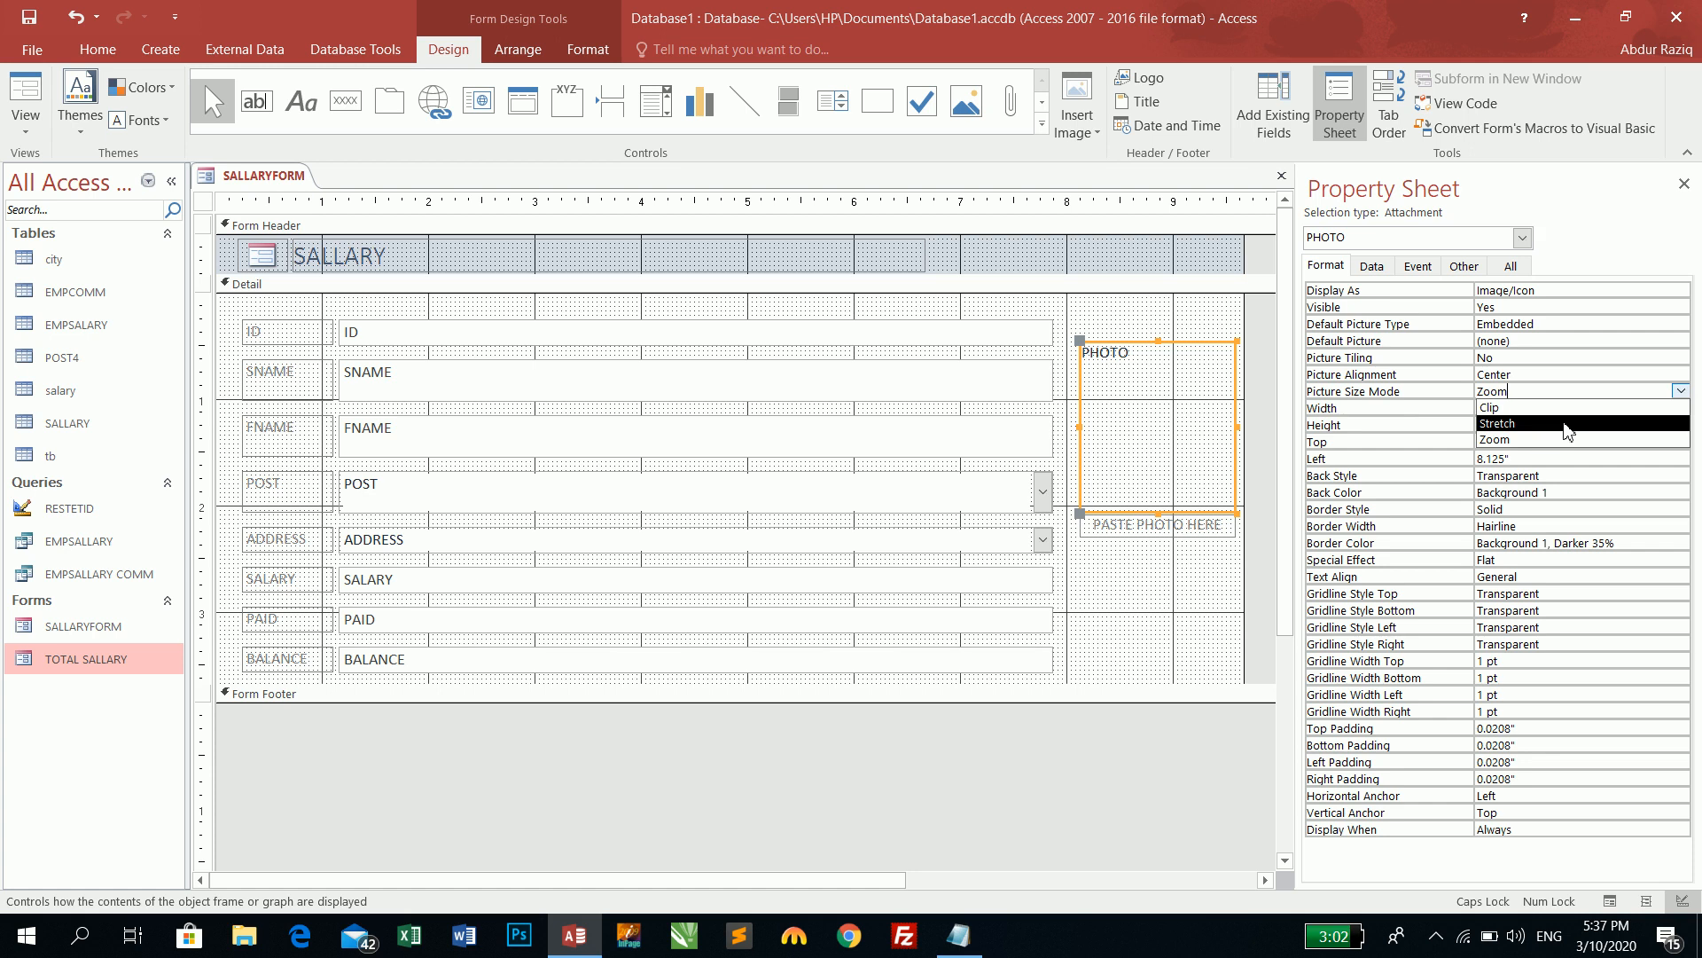
{"action": "left_click", "coordinate": [1567, 431]}
{"action": "left_click", "coordinate": [32, 90]}
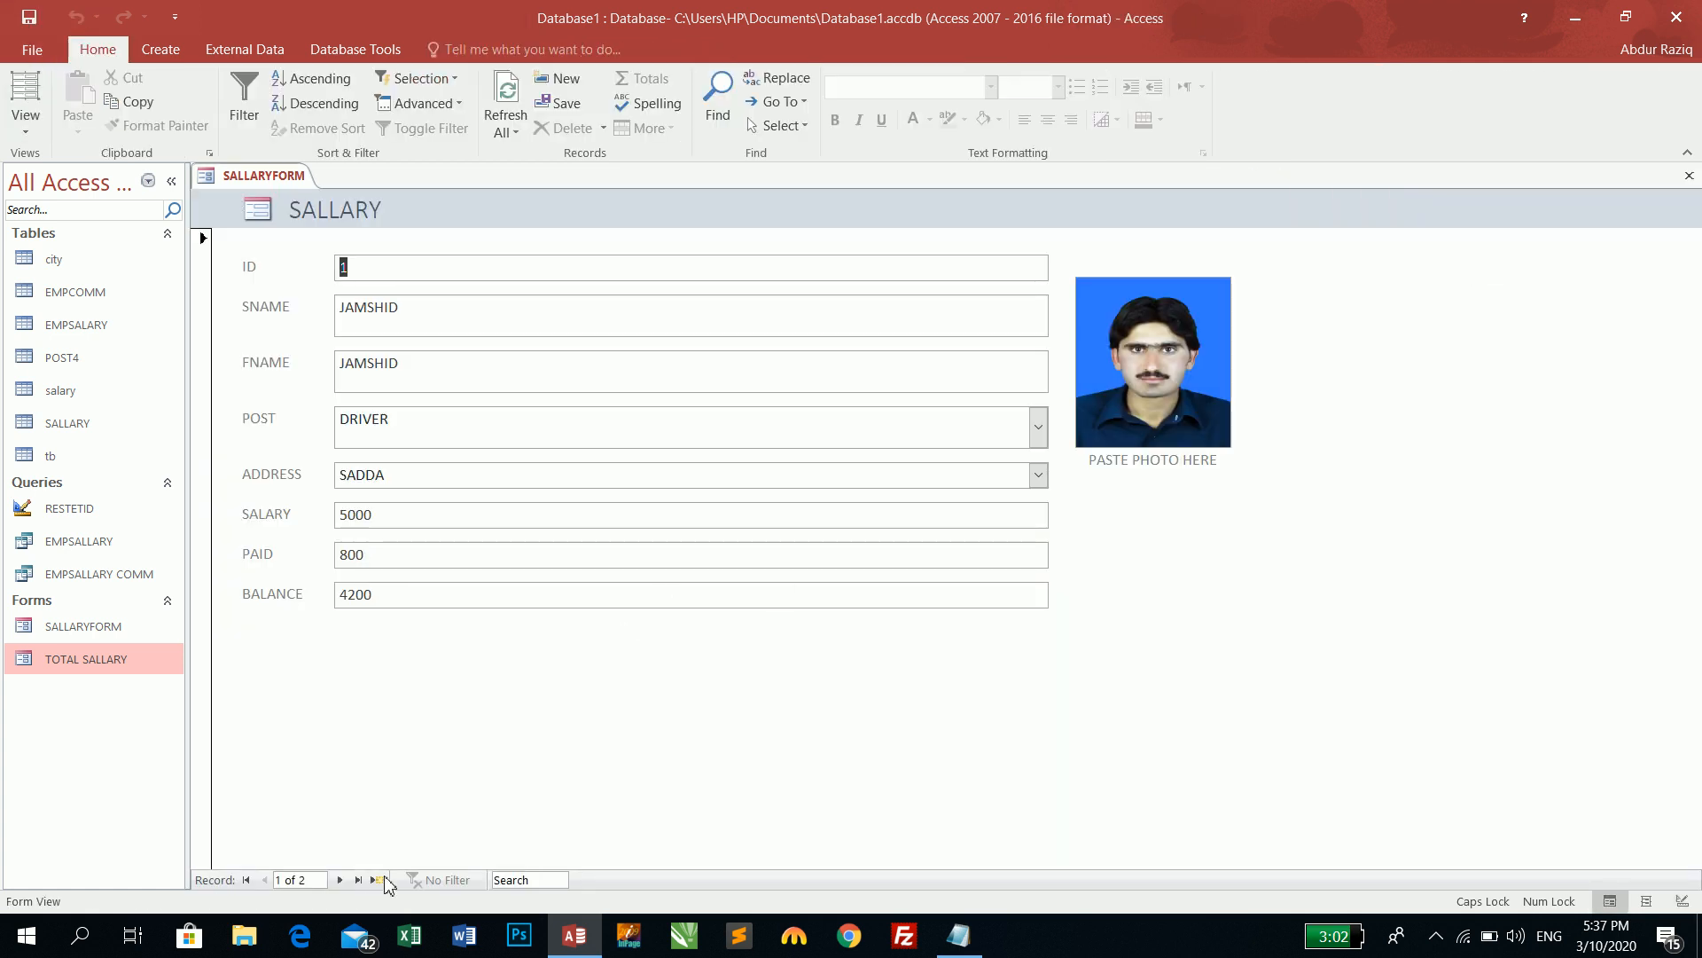
- Check records 1 and 2, then in Design View drag the PHOTO box's top edge upward
{"action": "left_click", "coordinate": [341, 880]}
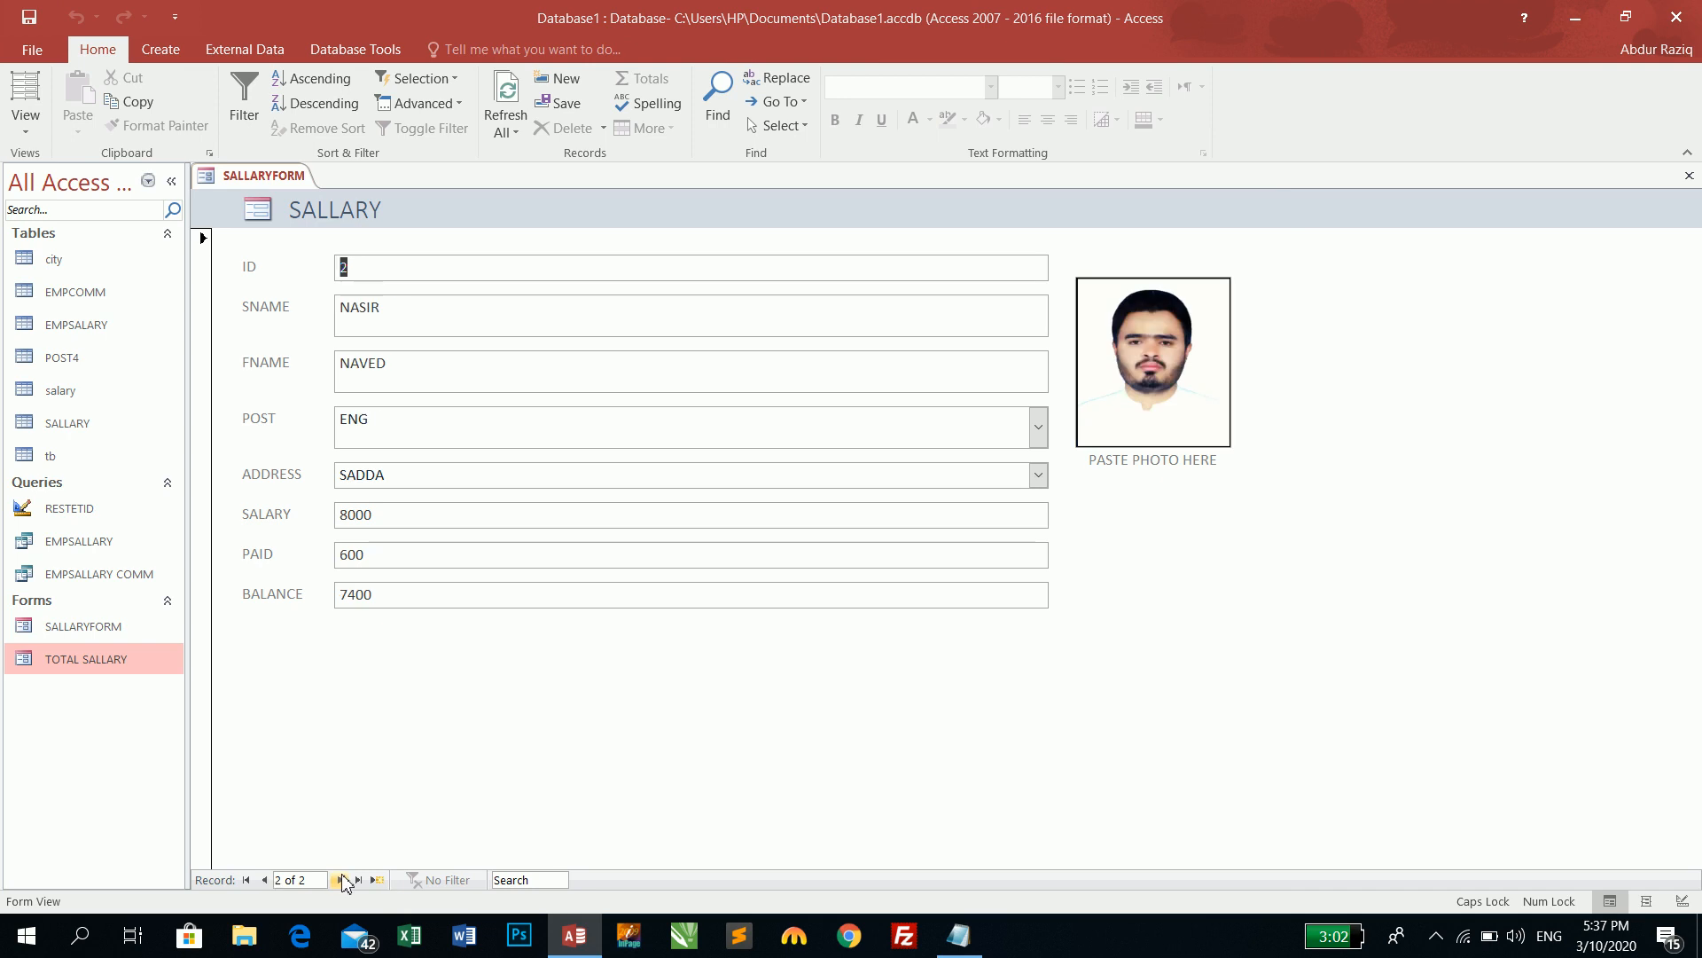
{"action": "left_click", "coordinate": [264, 880]}
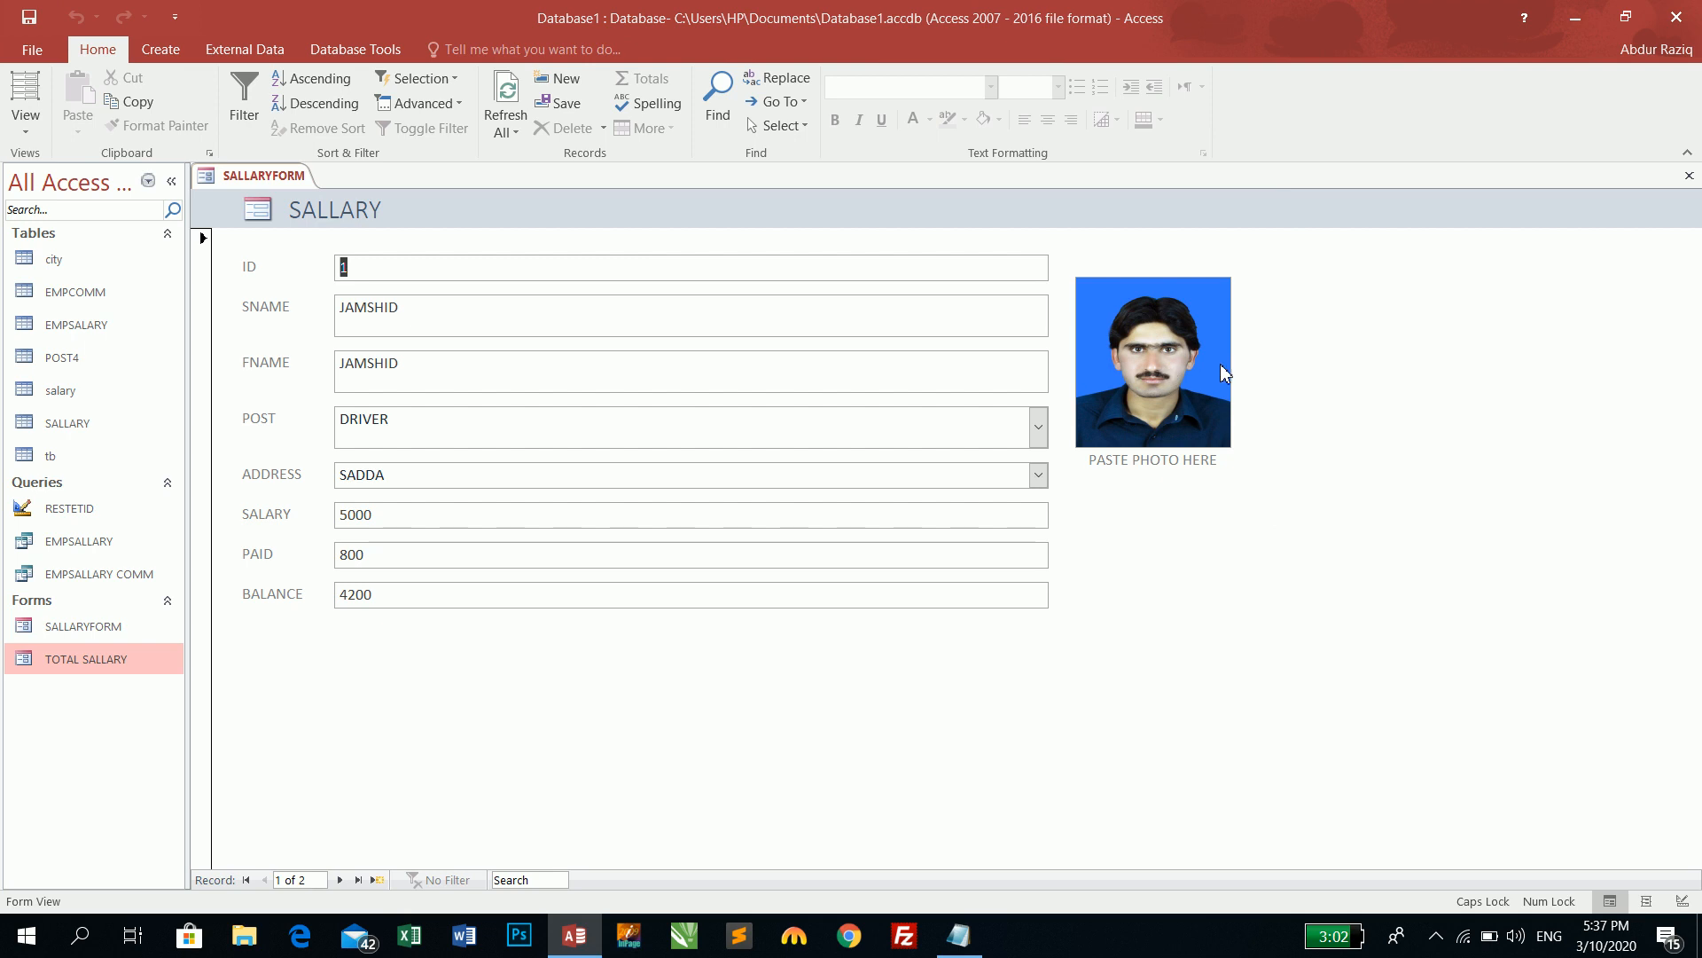
{"action": "left_click", "coordinate": [21, 128]}
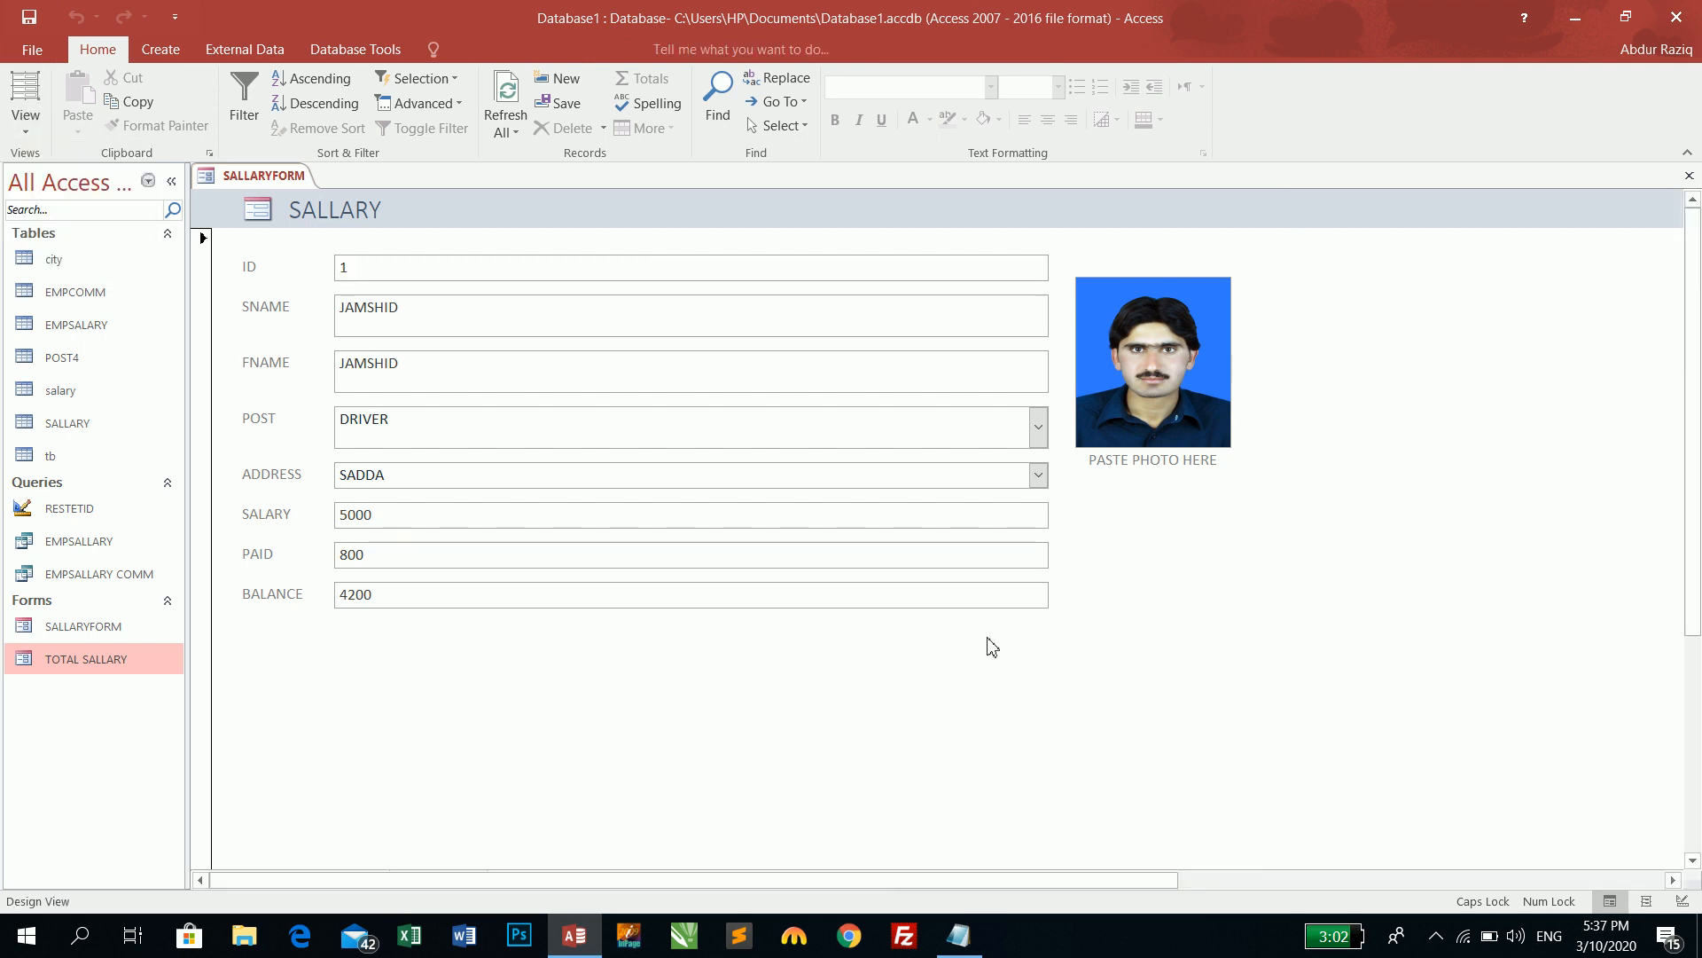
{"action": "left_click", "coordinate": [19, 258]}
{"action": "left_click_drag", "start_coordinate": [1132, 579], "coordinate": [1158, 493]}
{"action": "left_click", "coordinate": [1161, 342]}
{"action": "left_click_drag", "start_coordinate": [1158, 332], "coordinate": [1158, 318]}
- Return to Form View, advance to a new blank record 3 and open its photo attachments
{"action": "left_click", "coordinate": [25, 97]}
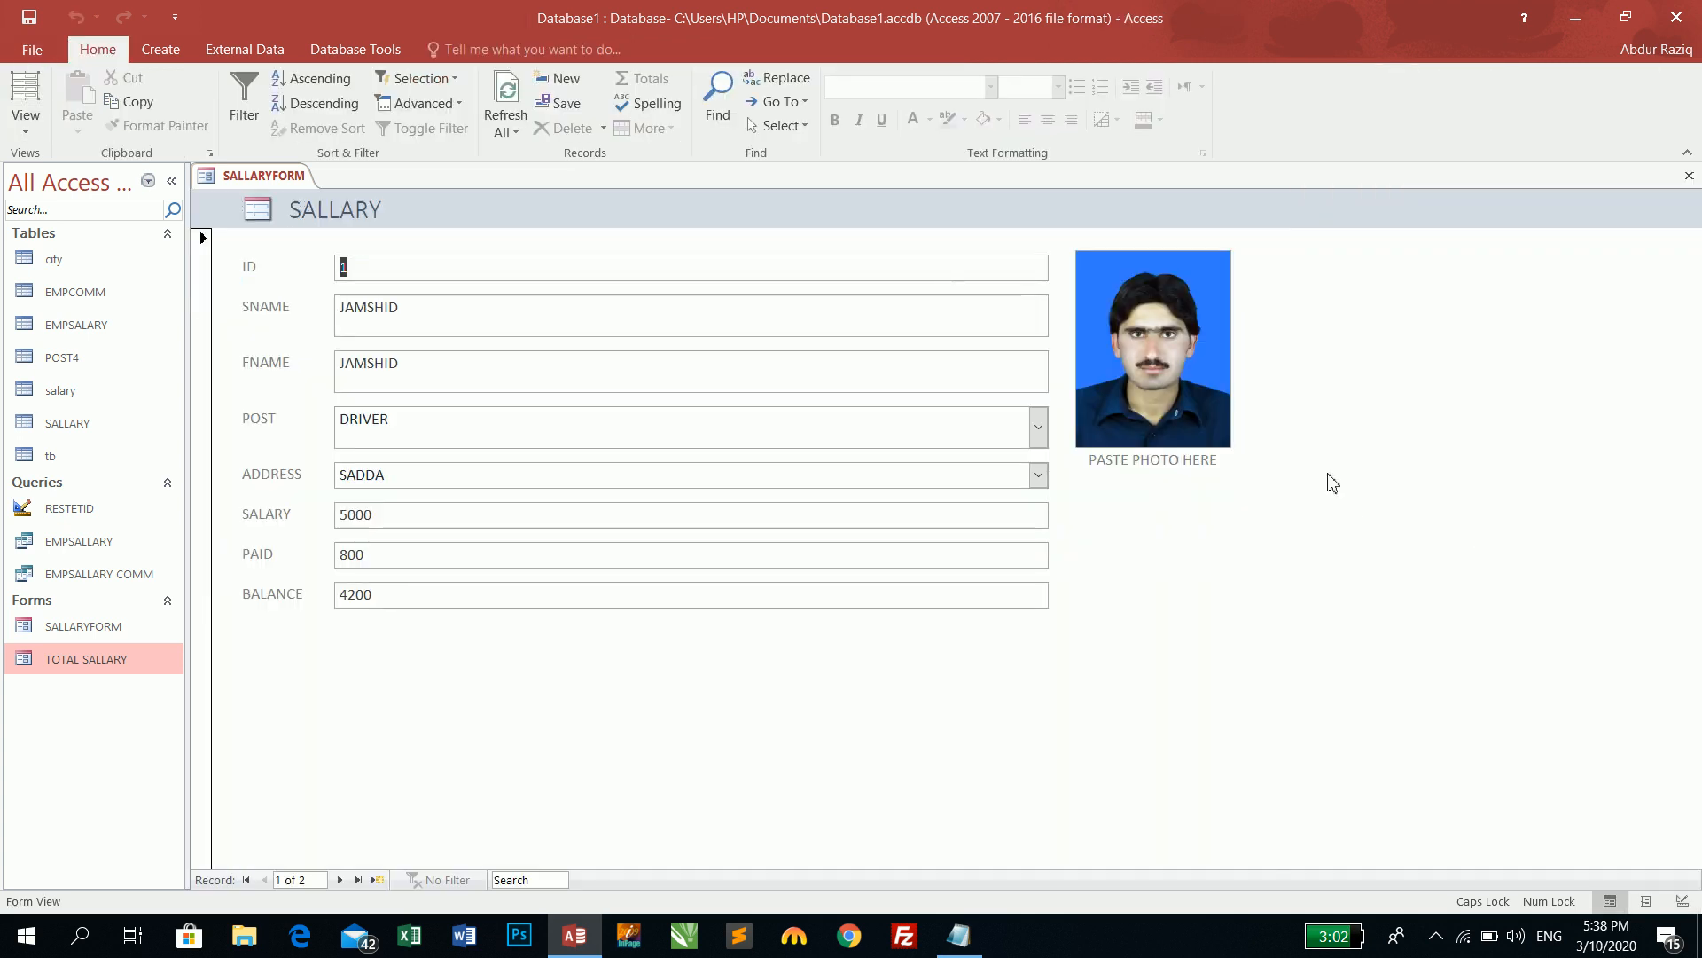
{"action": "left_click", "coordinate": [340, 880]}
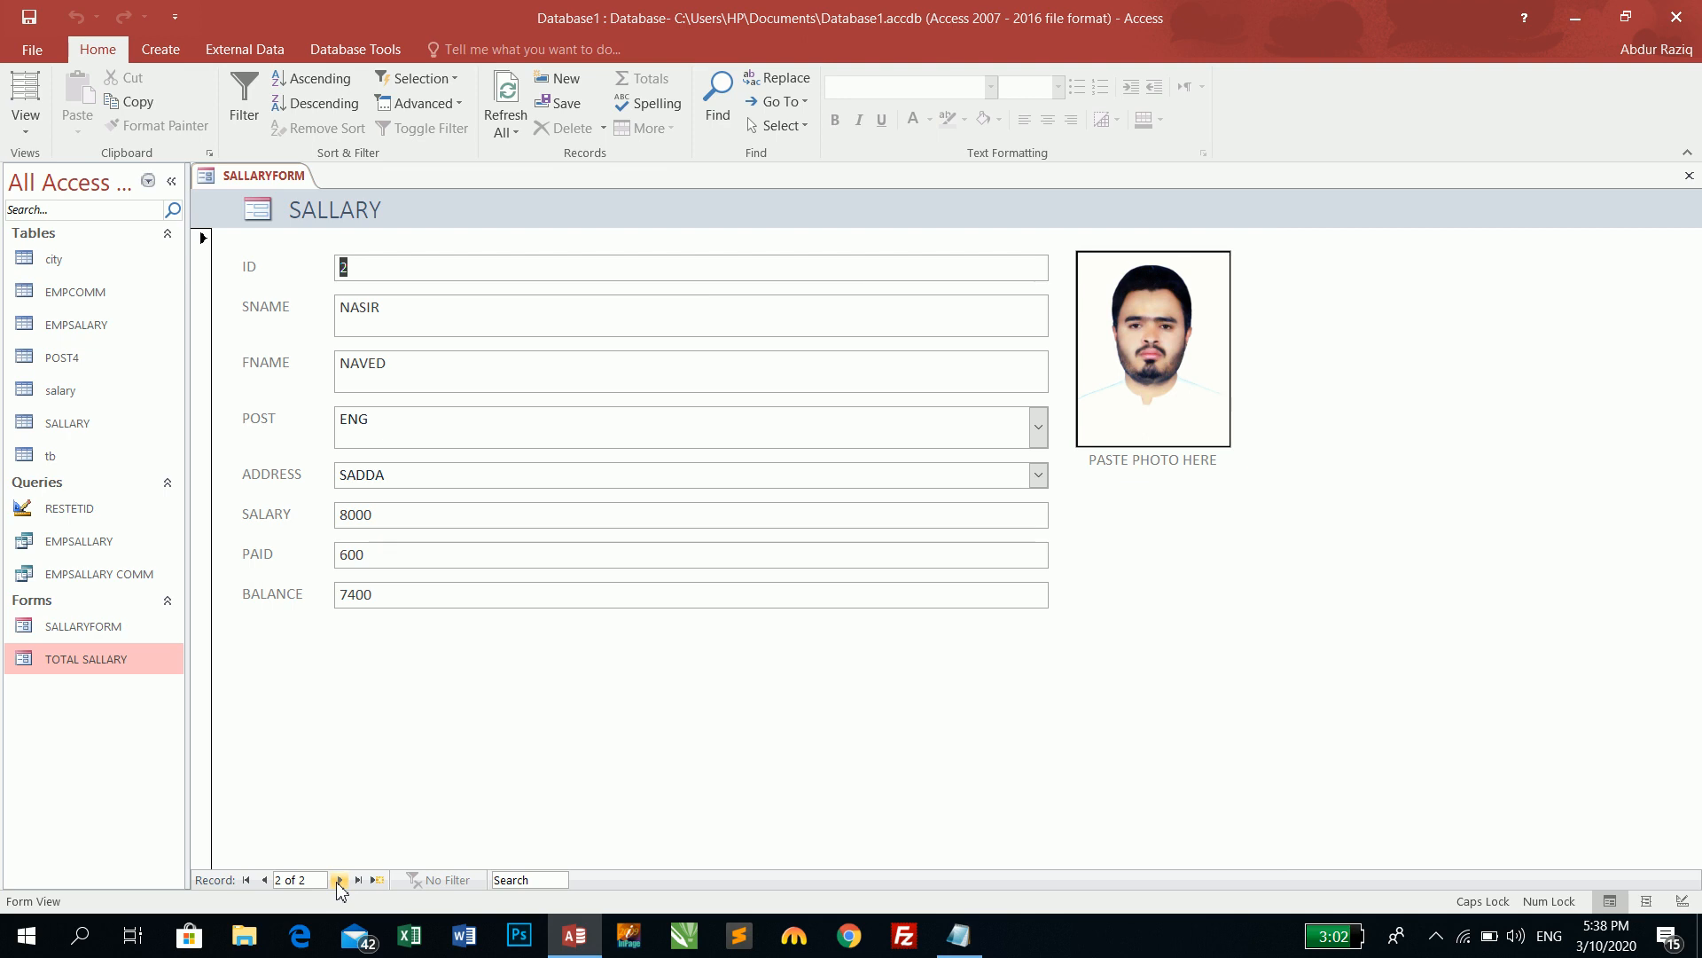
{"action": "left_click", "coordinate": [339, 880]}
{"action": "double_click", "coordinate": [1114, 418]}
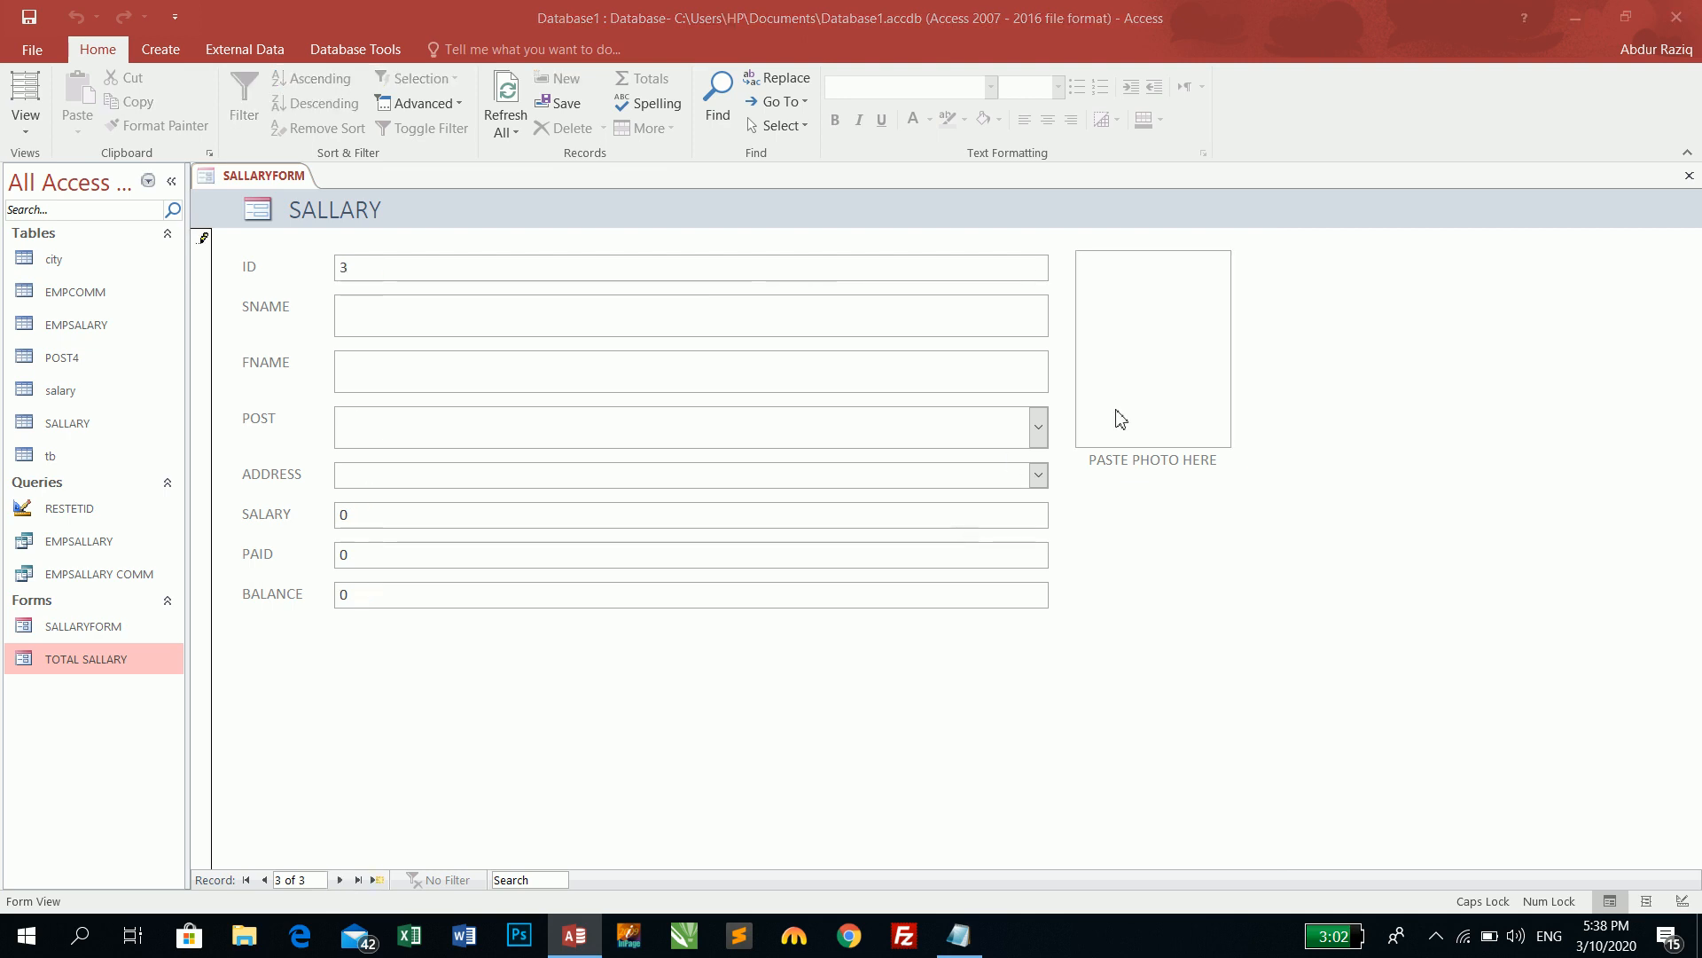
- Add IMG-20200303-WA0003.jpg from Court Pix as record 3's photo and confirm
{"action": "left_click", "coordinate": [1015, 397]}
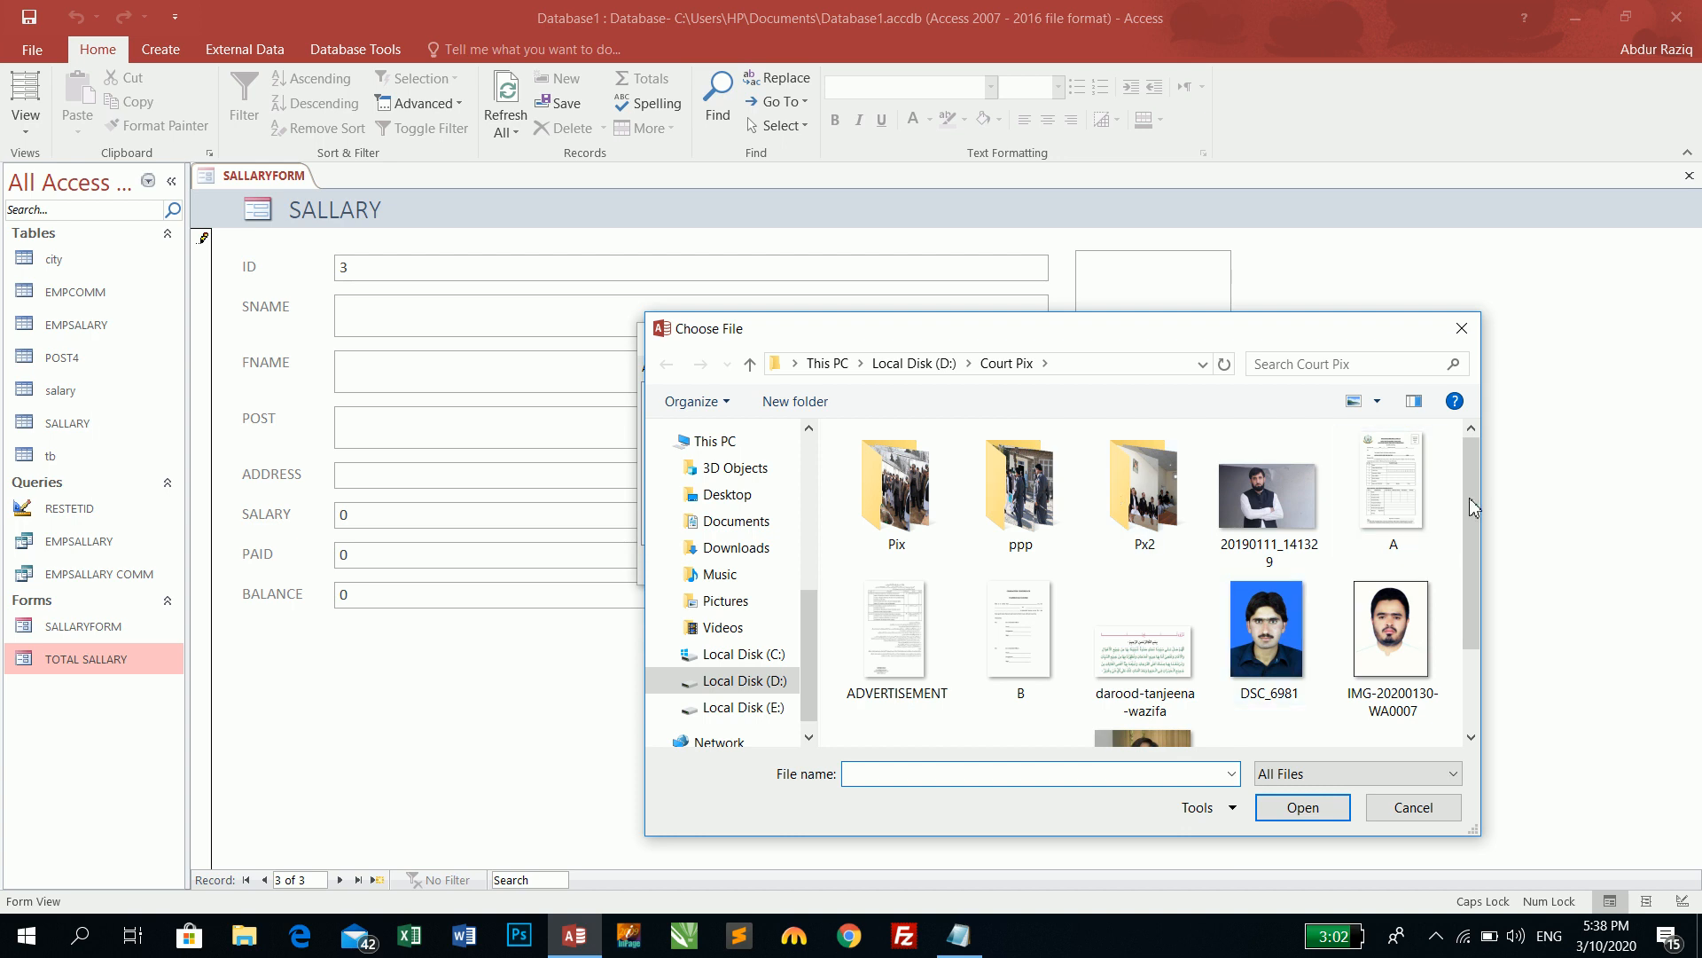
{"action": "left_click_drag", "start_coordinate": [1472, 510], "coordinate": [1486, 621]}
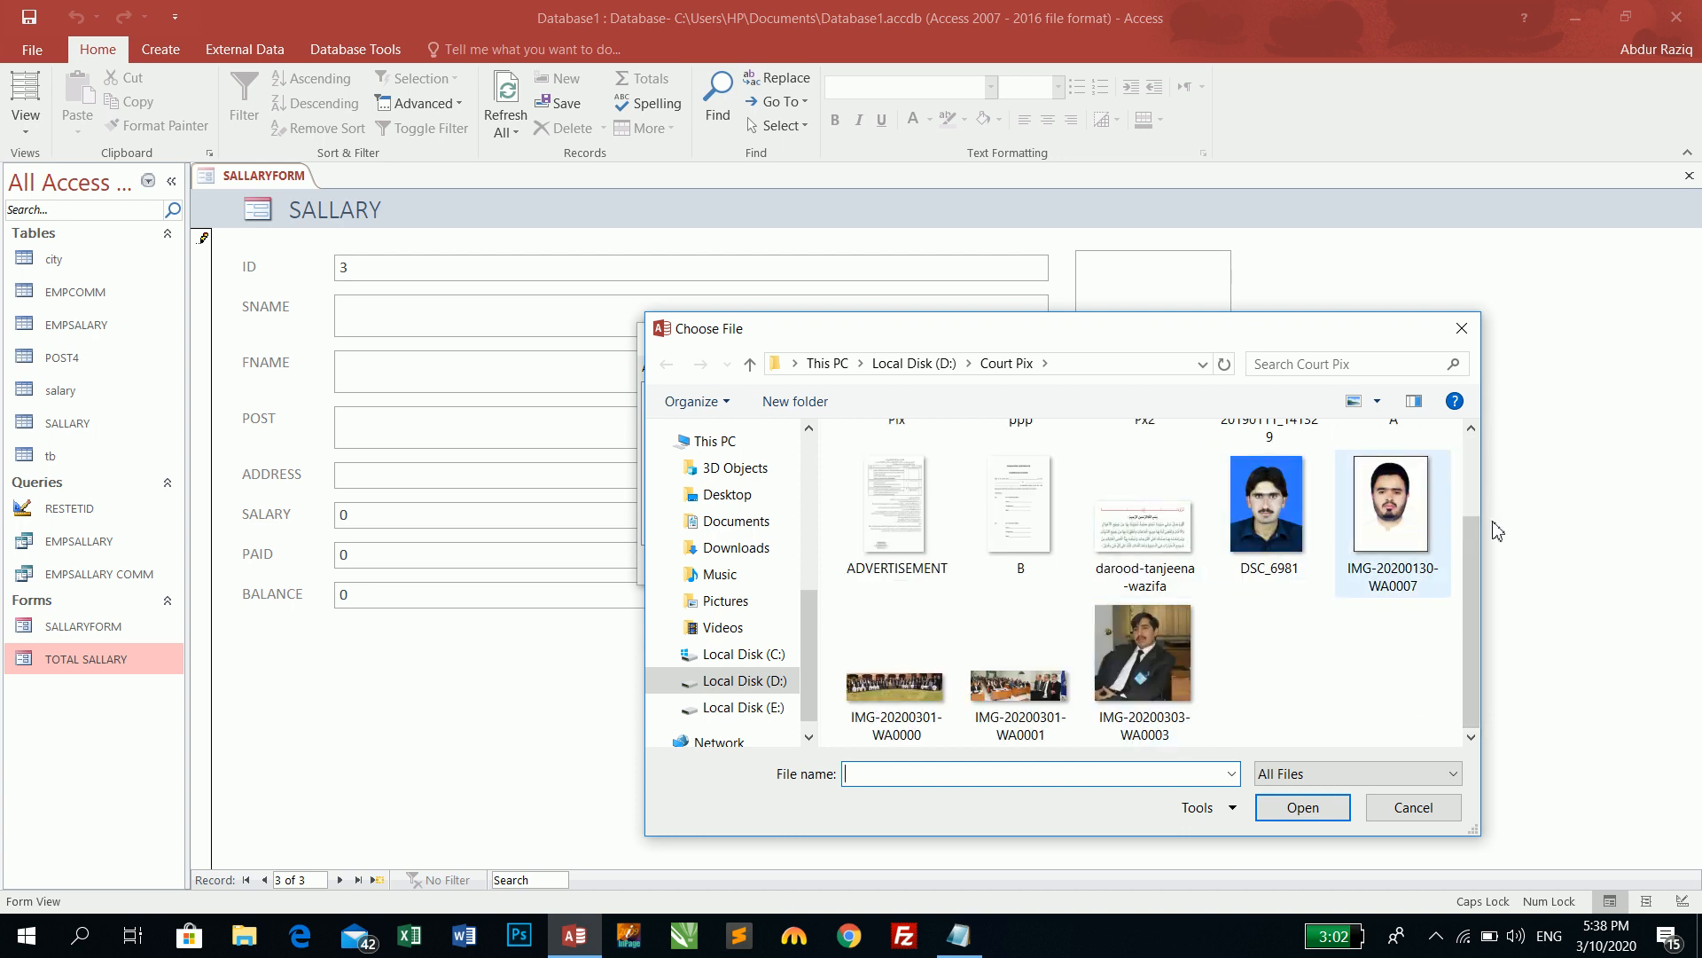
{"action": "double_click", "coordinate": [1153, 652]}
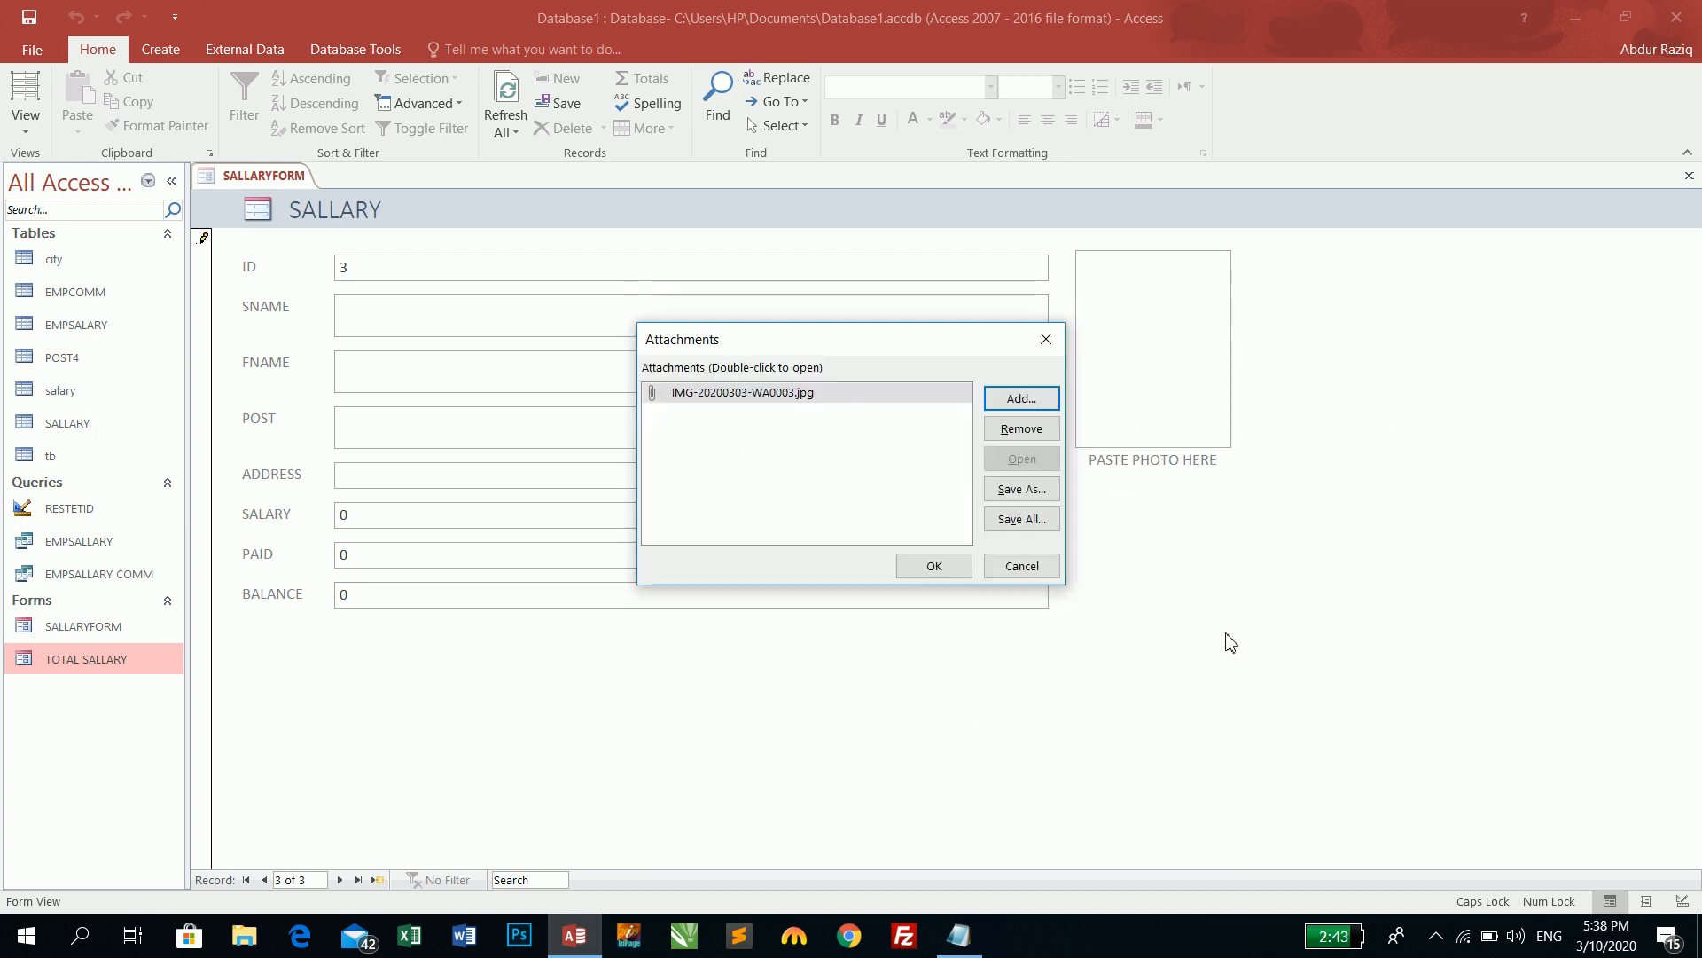
{"action": "left_click", "coordinate": [934, 568]}
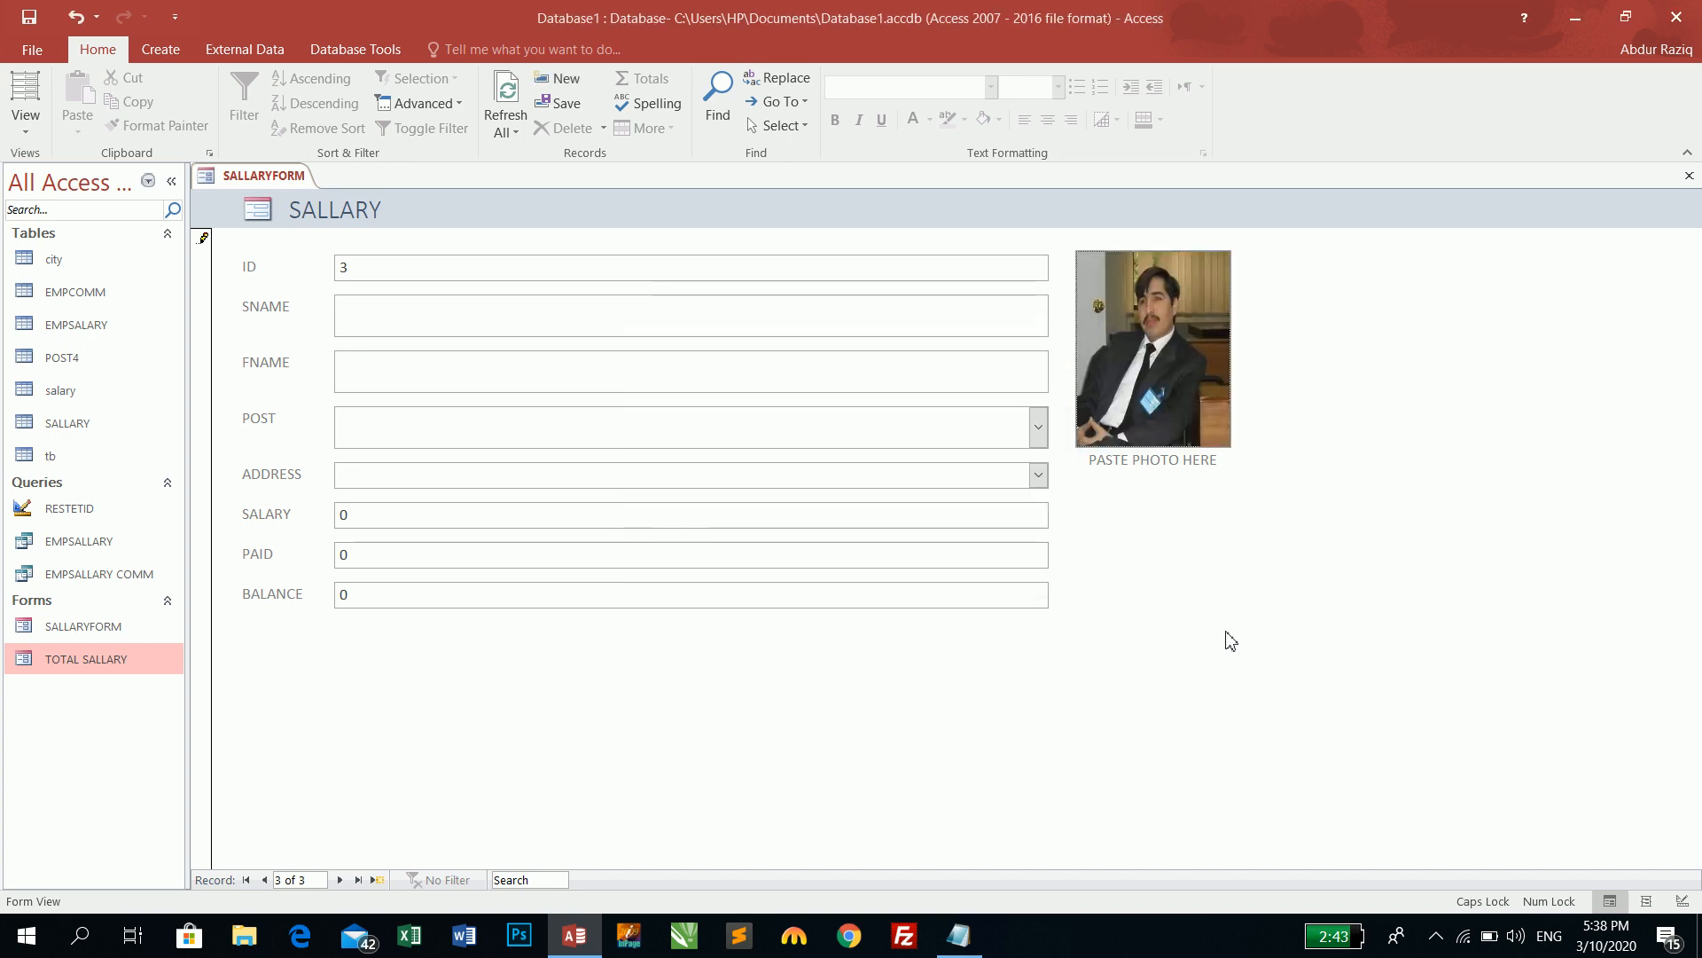
- Navigate through the records back to employee record 1
{"action": "left_click", "coordinate": [340, 880]}
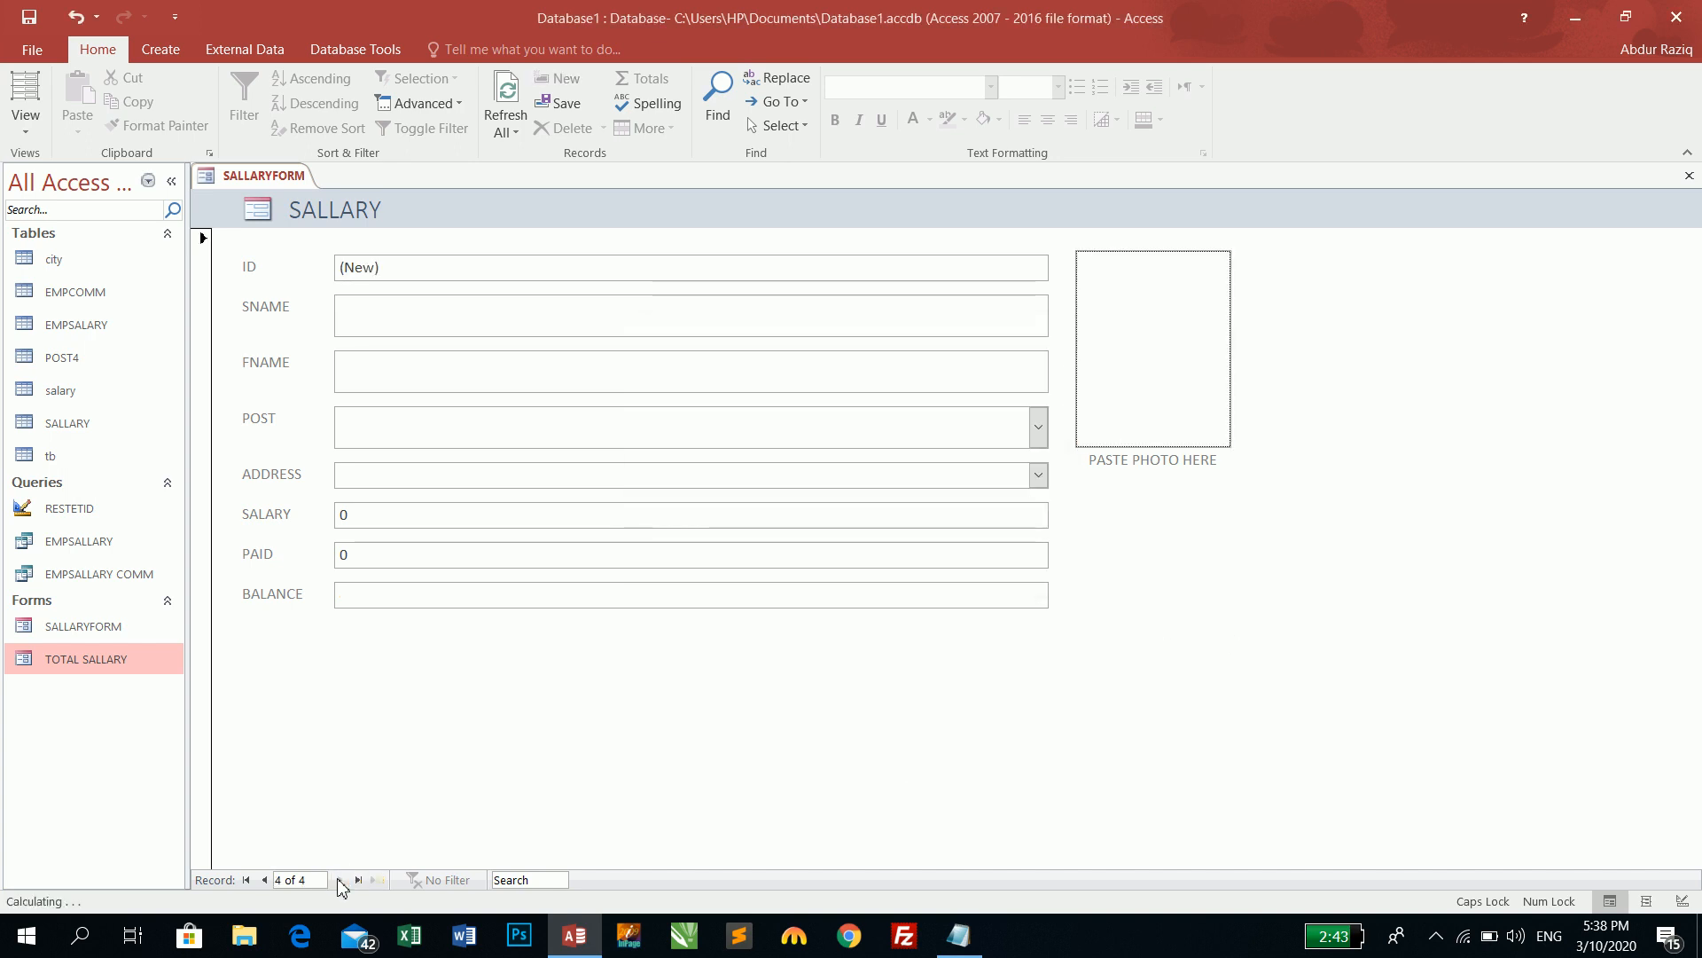
{"action": "left_click", "coordinate": [264, 881]}
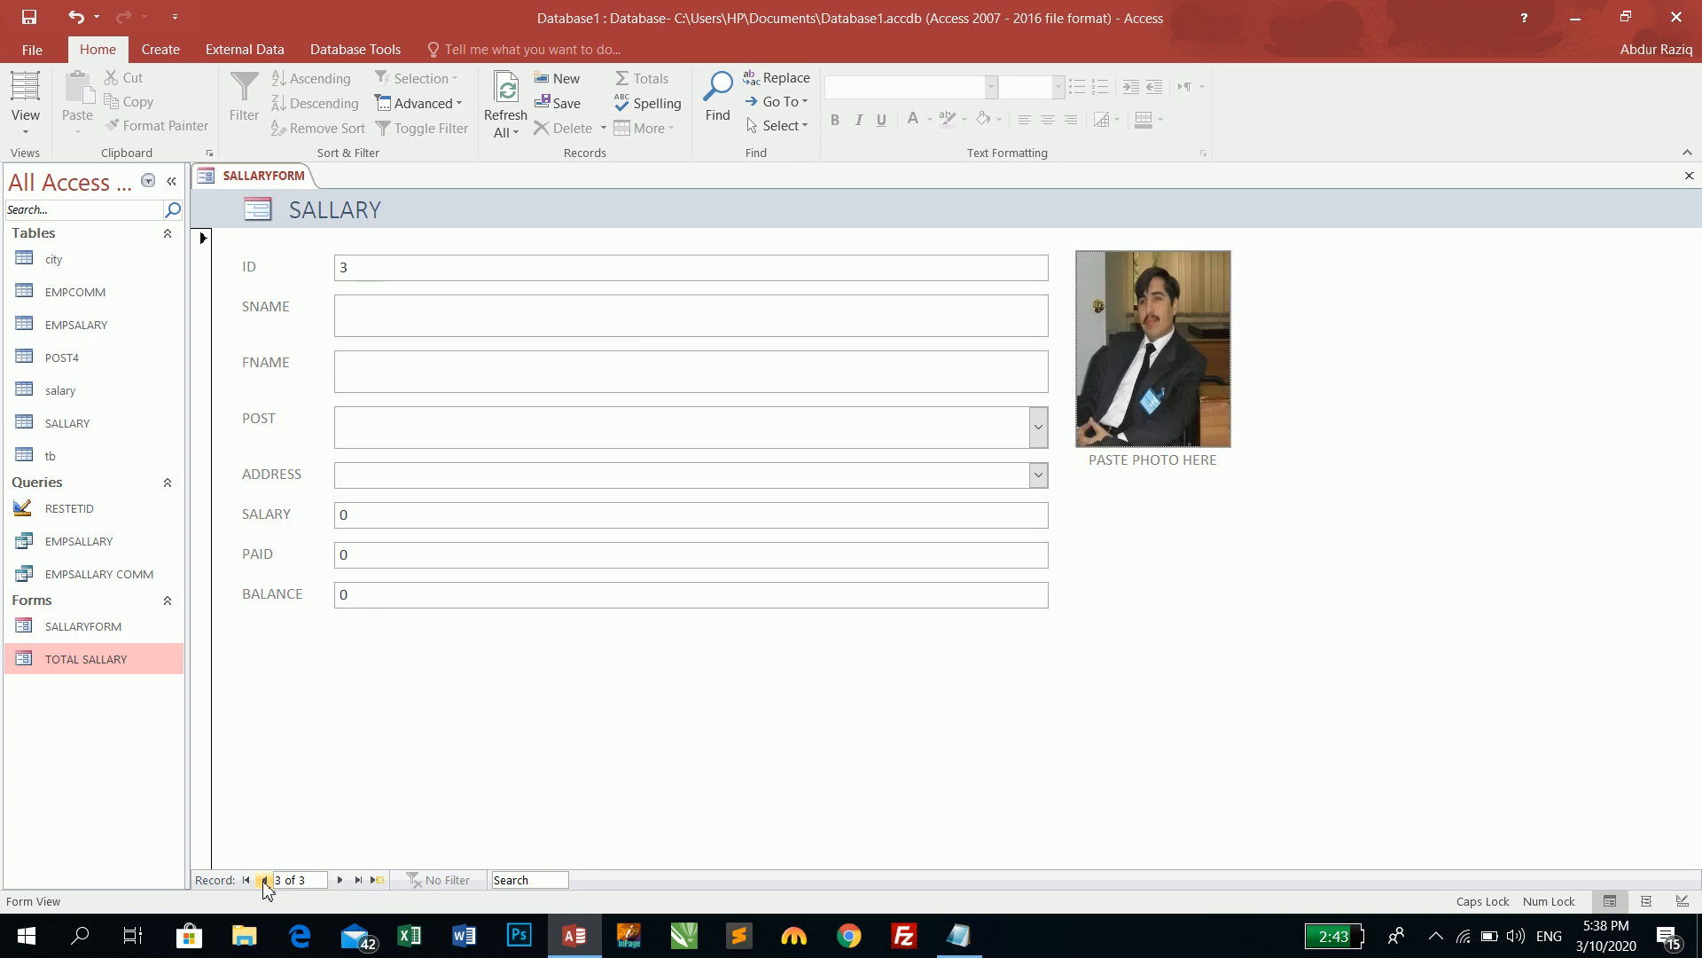
{"action": "left_click", "coordinate": [264, 880]}
{"action": "left_click", "coordinate": [264, 881]}
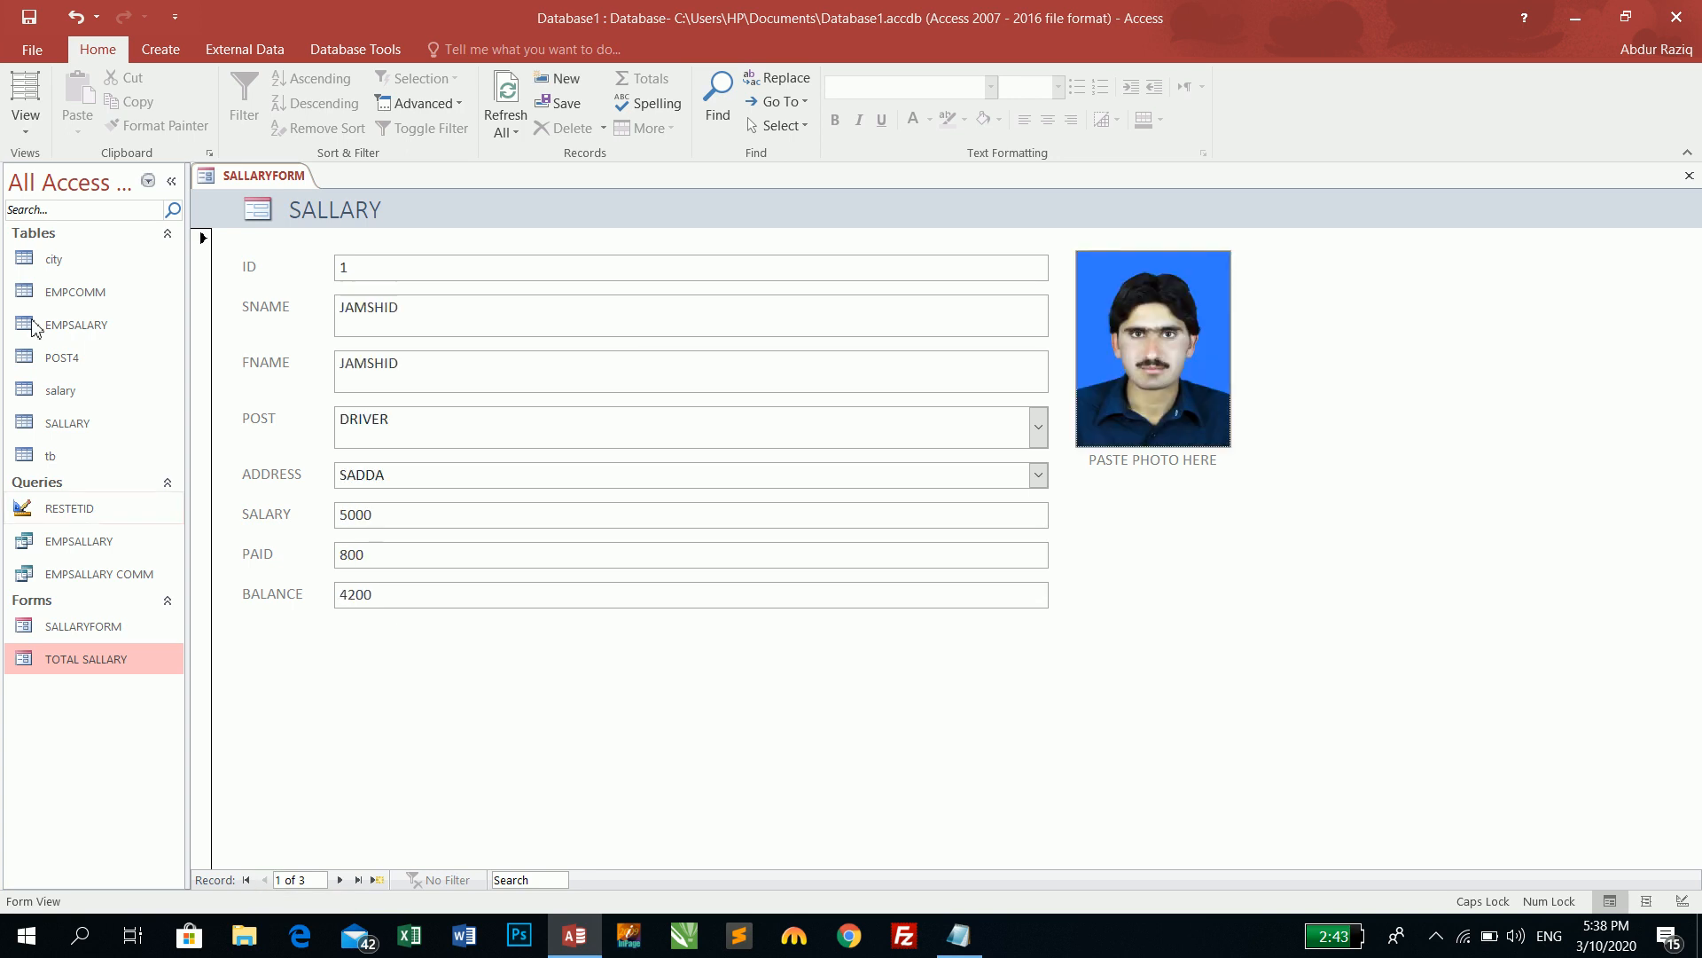
{"action": "left_click", "coordinate": [23, 128]}
{"action": "left_click", "coordinate": [51, 264]}
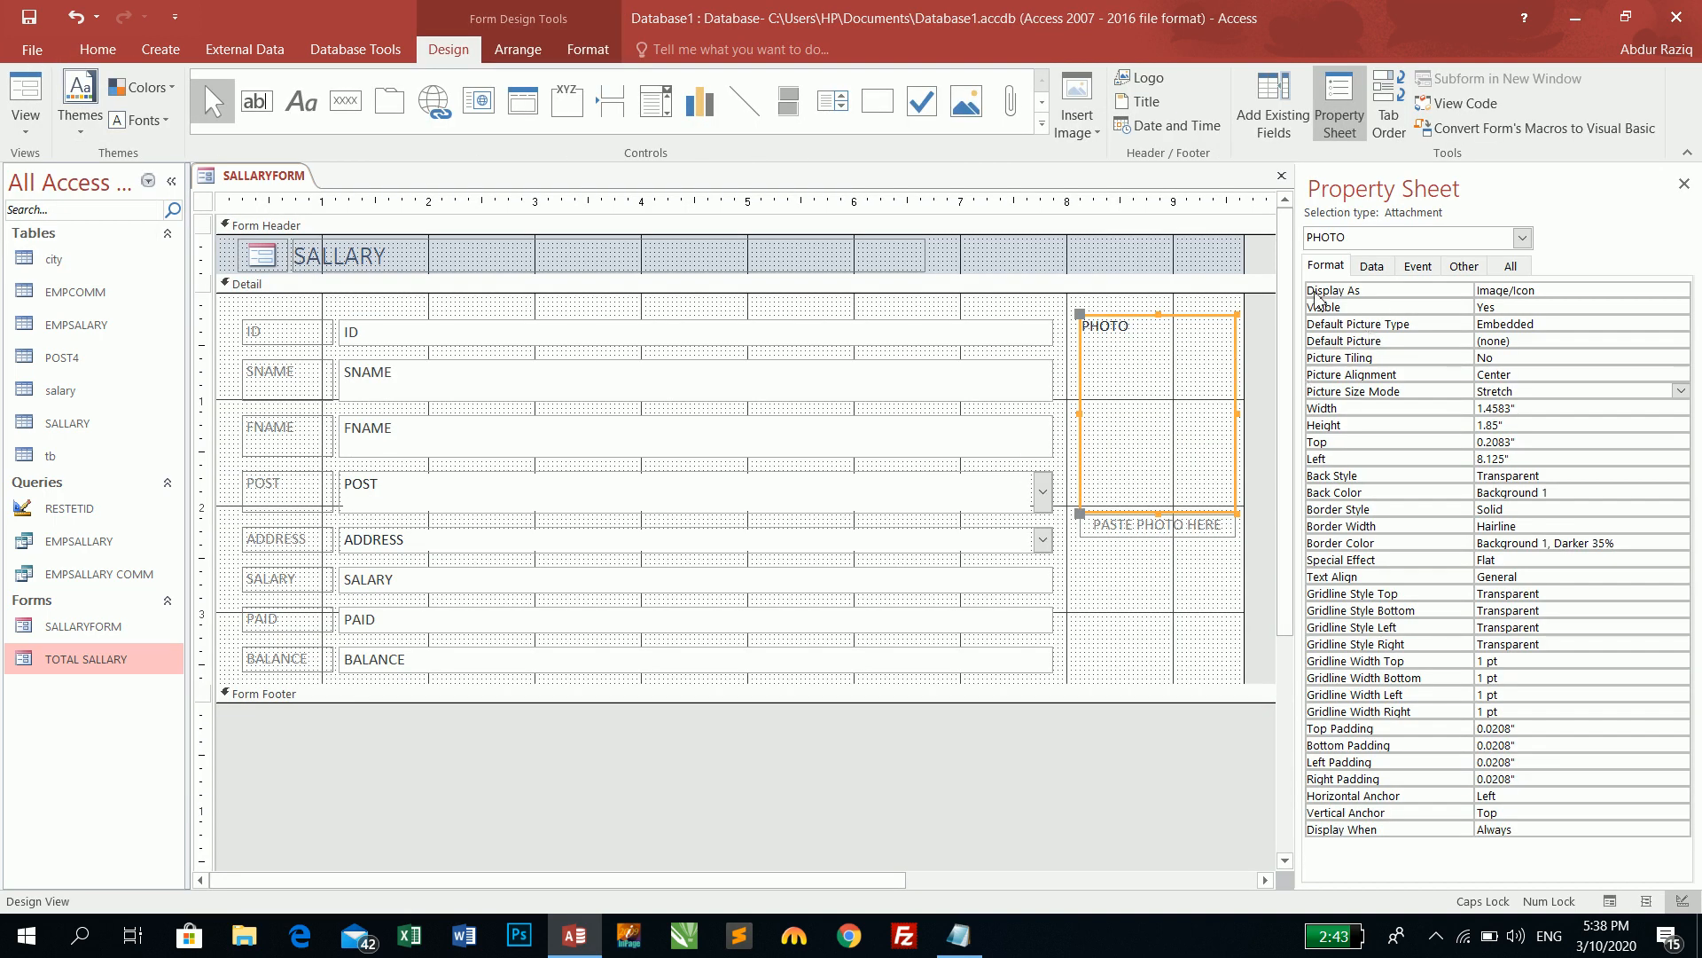
{"action": "left_click", "coordinate": [1581, 290]}
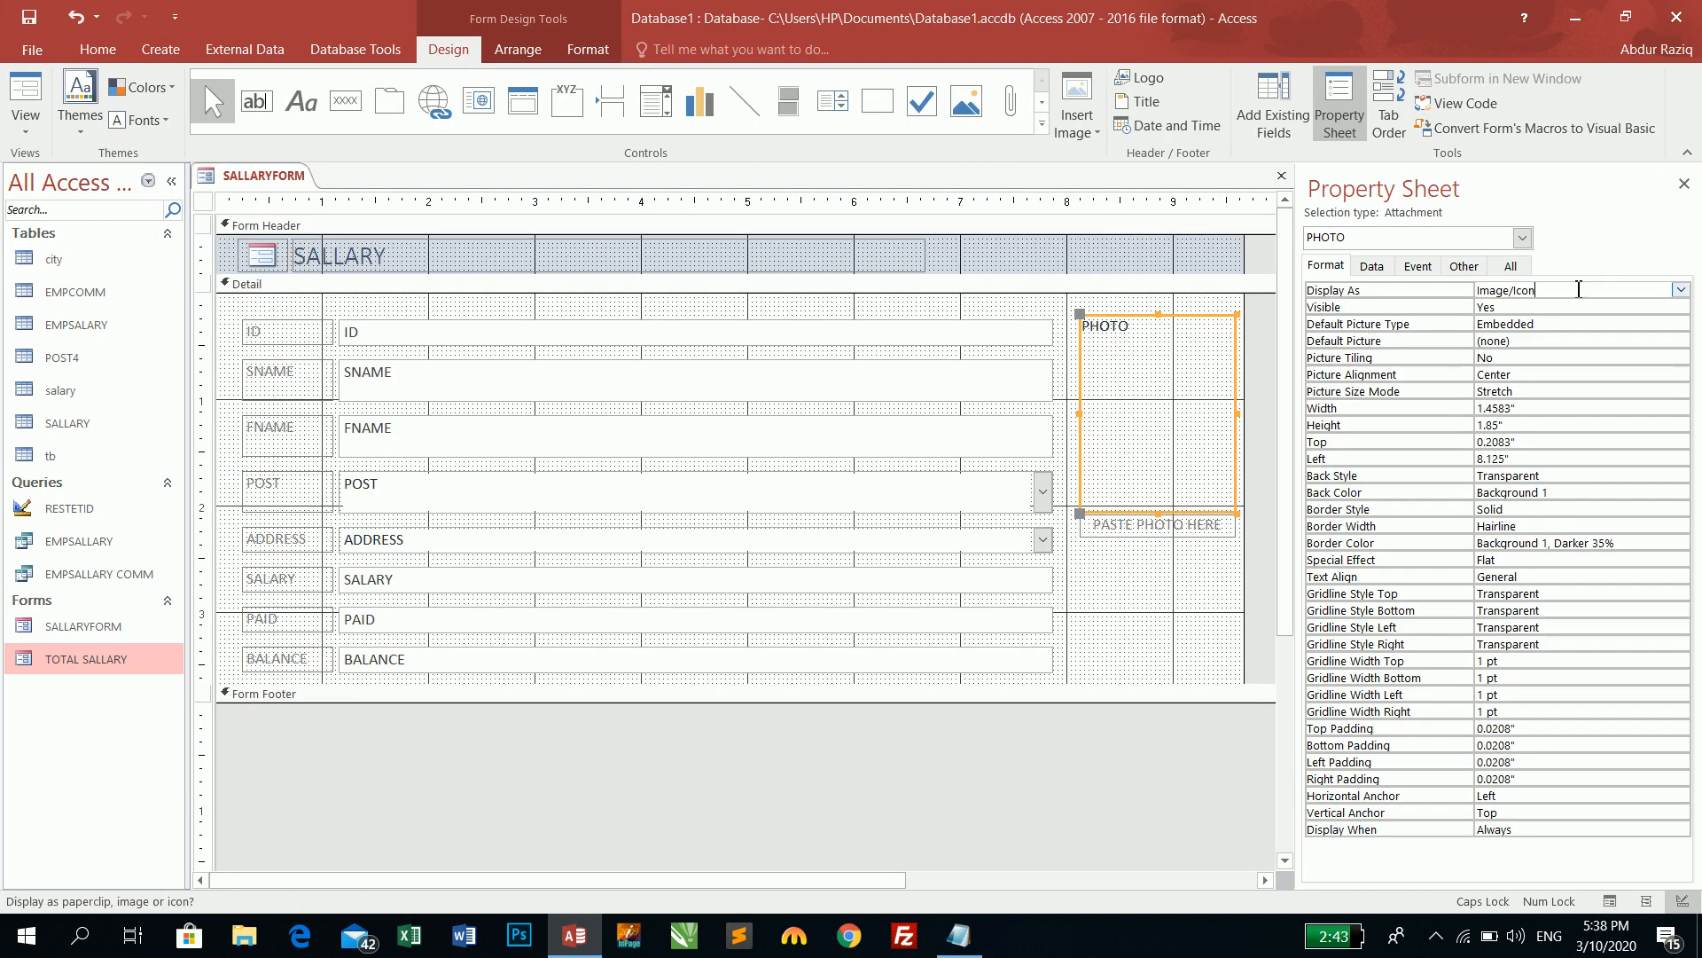
{"action": "left_click", "coordinate": [1680, 291]}
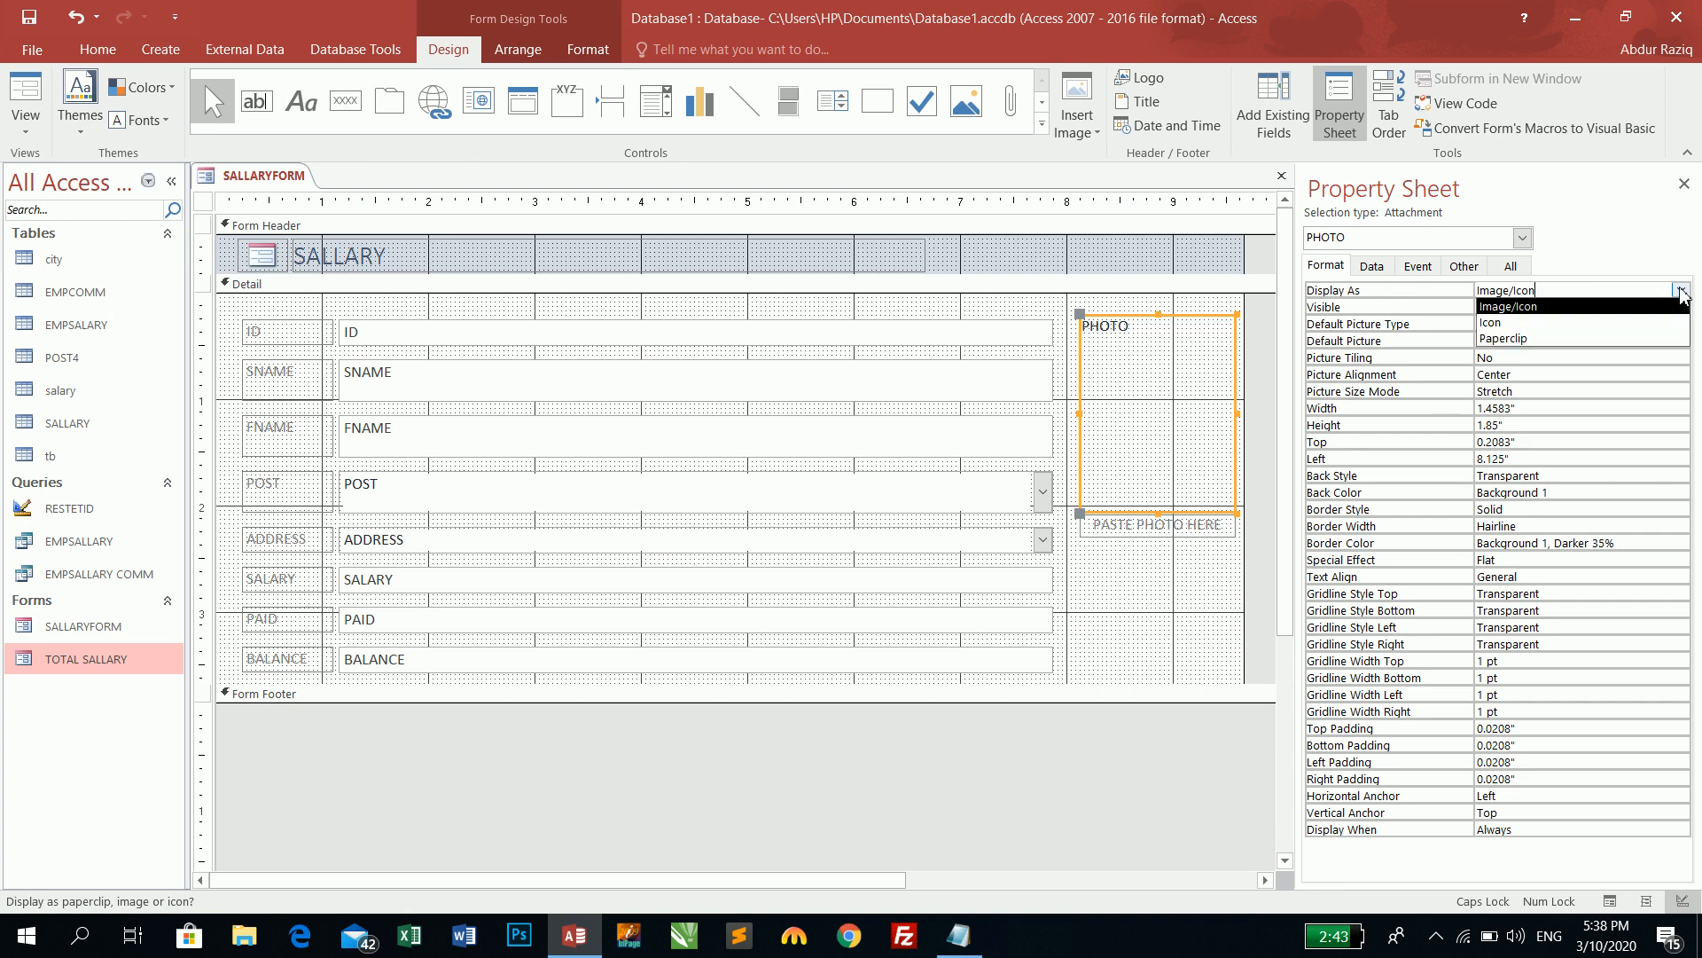
{"action": "left_click", "coordinate": [1680, 293]}
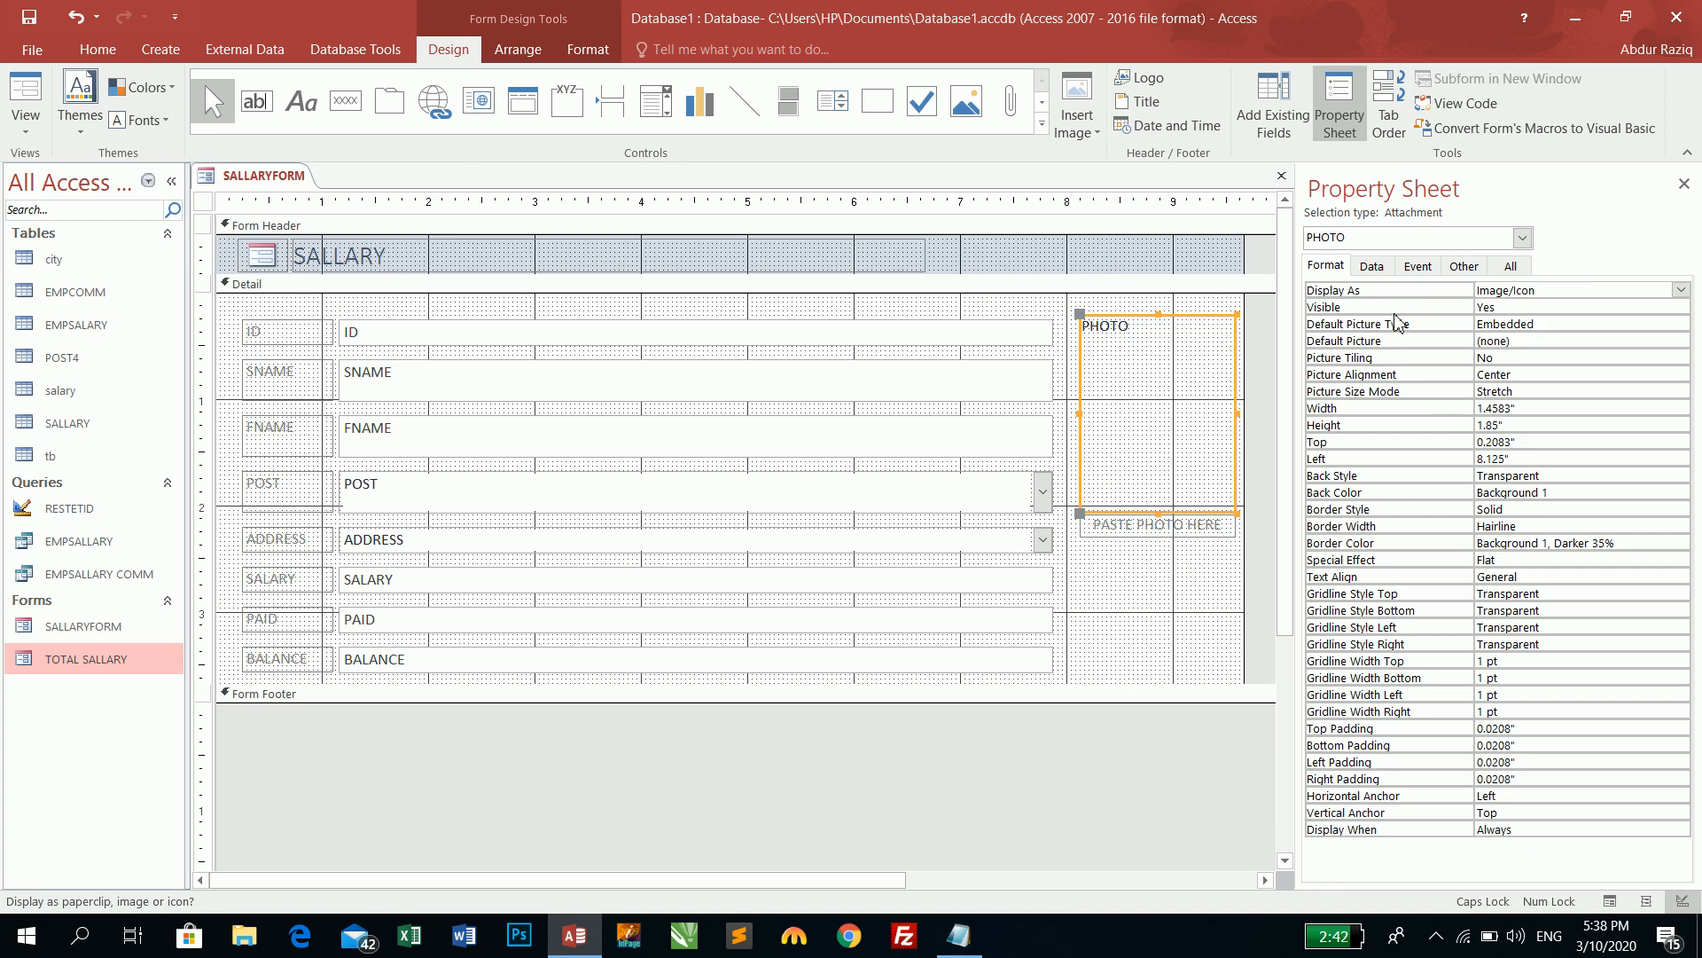
{"action": "left_click", "coordinate": [762, 380]}
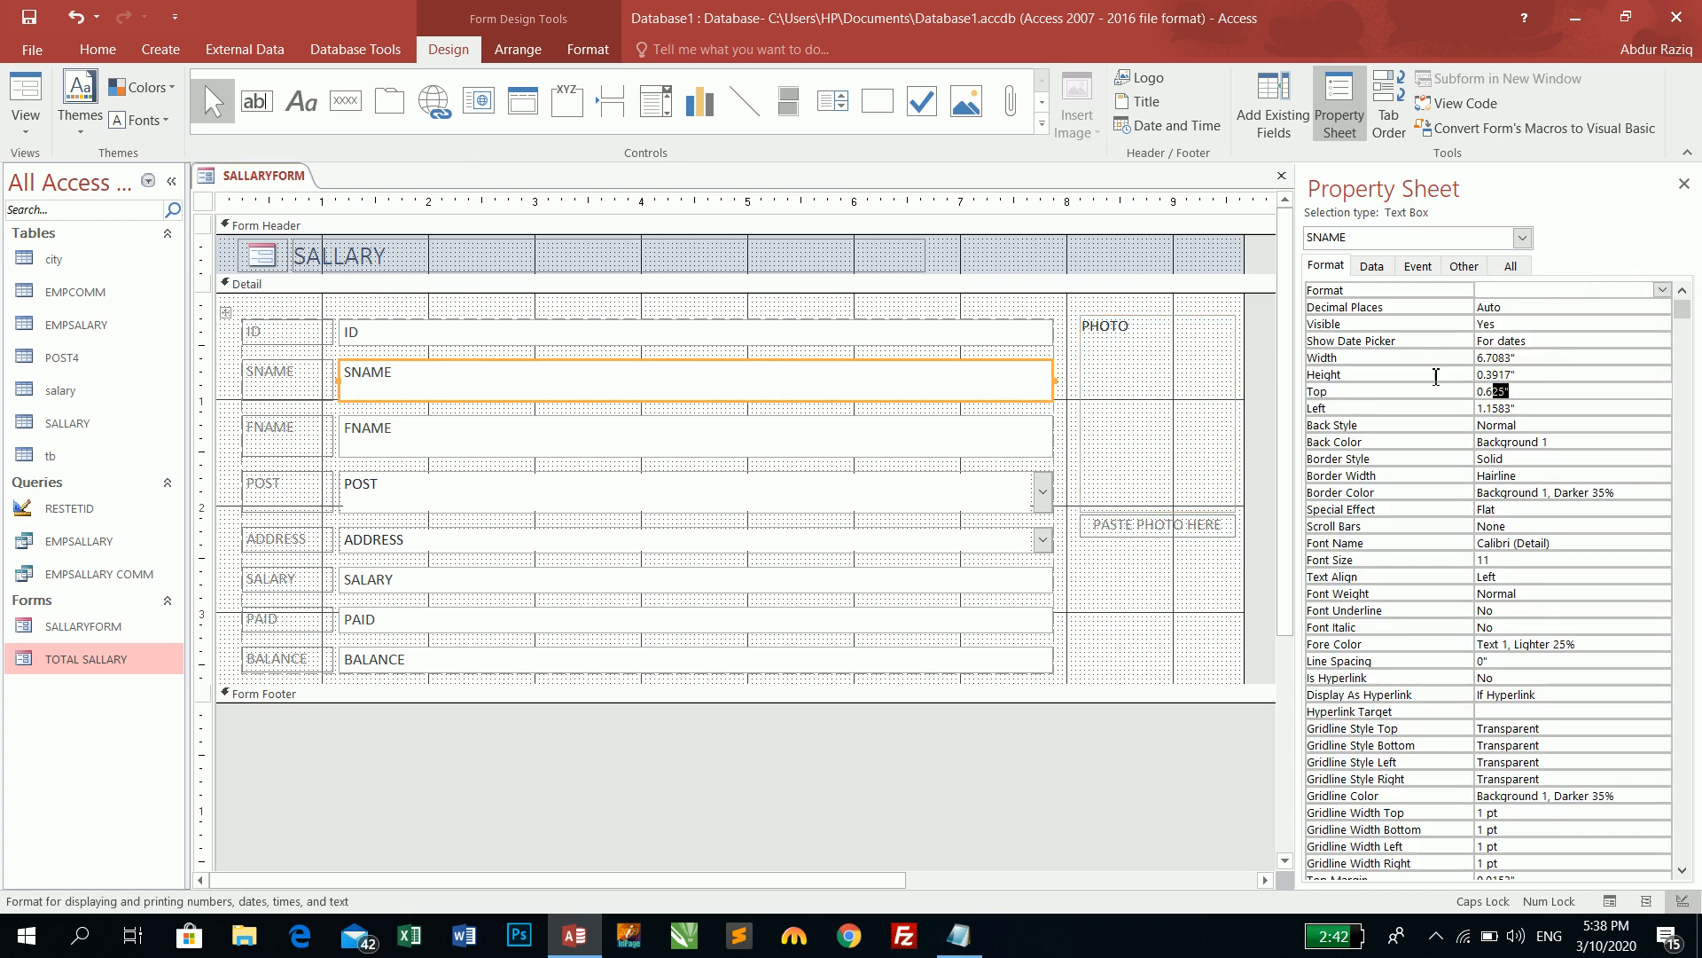
{"action": "left_click", "coordinate": [1454, 355]}
{"action": "left_click", "coordinate": [1330, 338]}
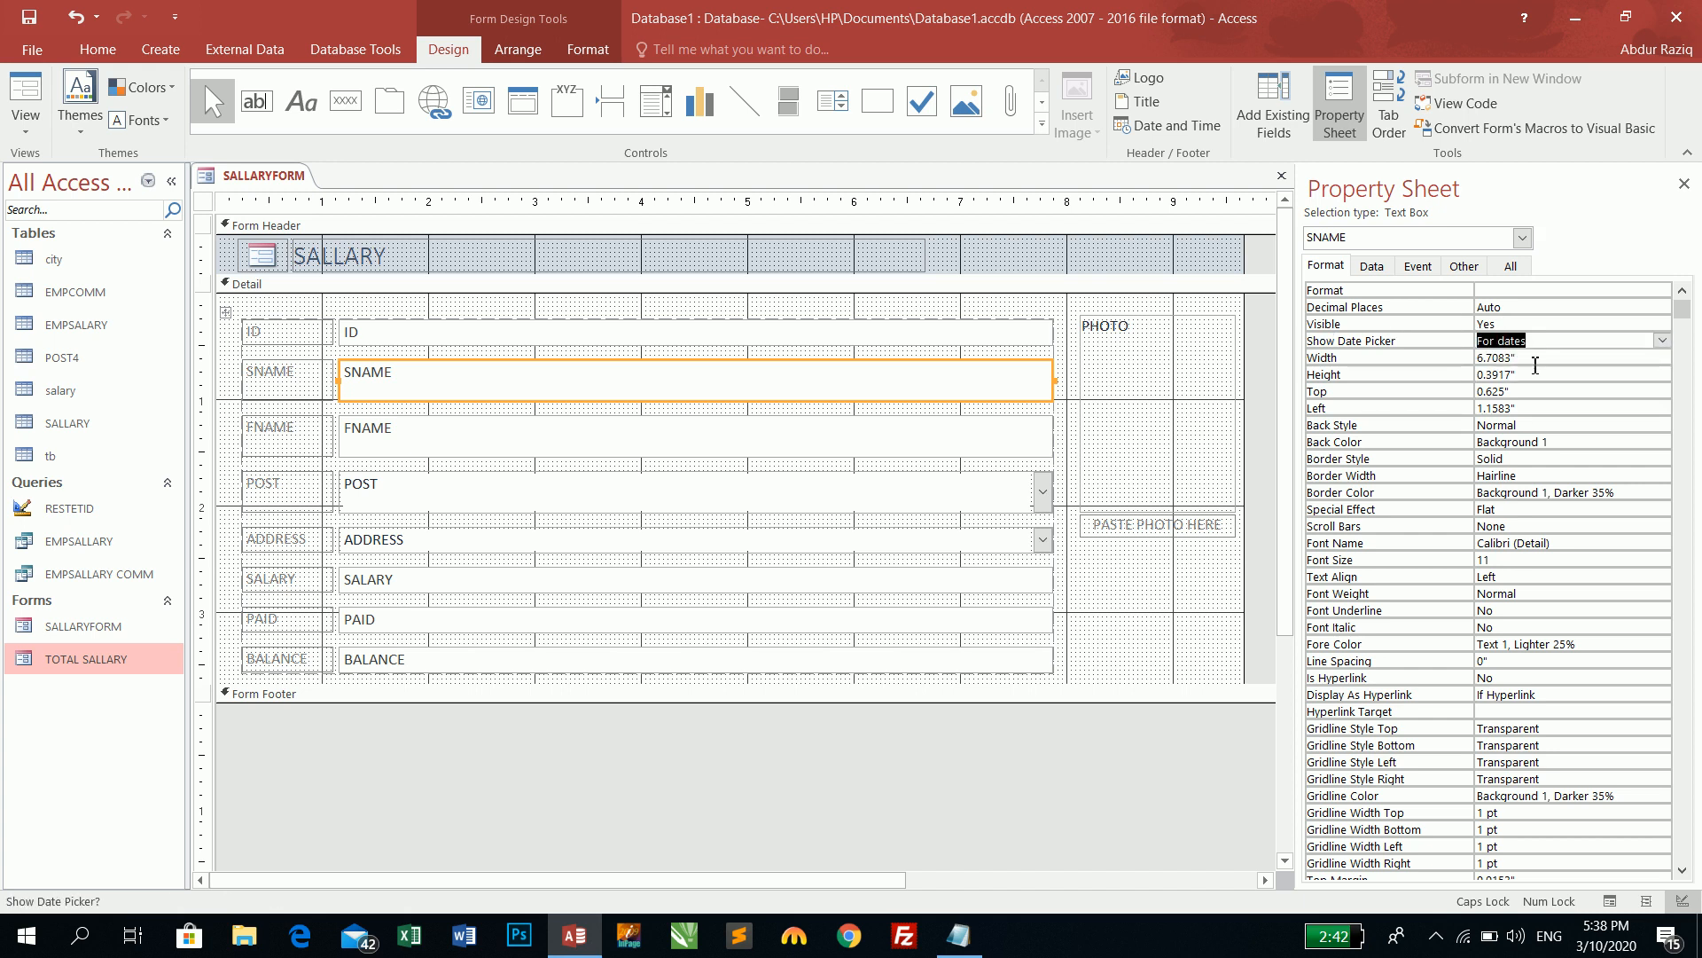
{"action": "left_click", "coordinate": [1367, 358]}
{"action": "left_click", "coordinate": [1554, 338]}
{"action": "key", "text": "F5"}
- Switch the form to Design View, leaving Show Date Picker at For dates
{"action": "left_click", "coordinate": [1036, 270]}
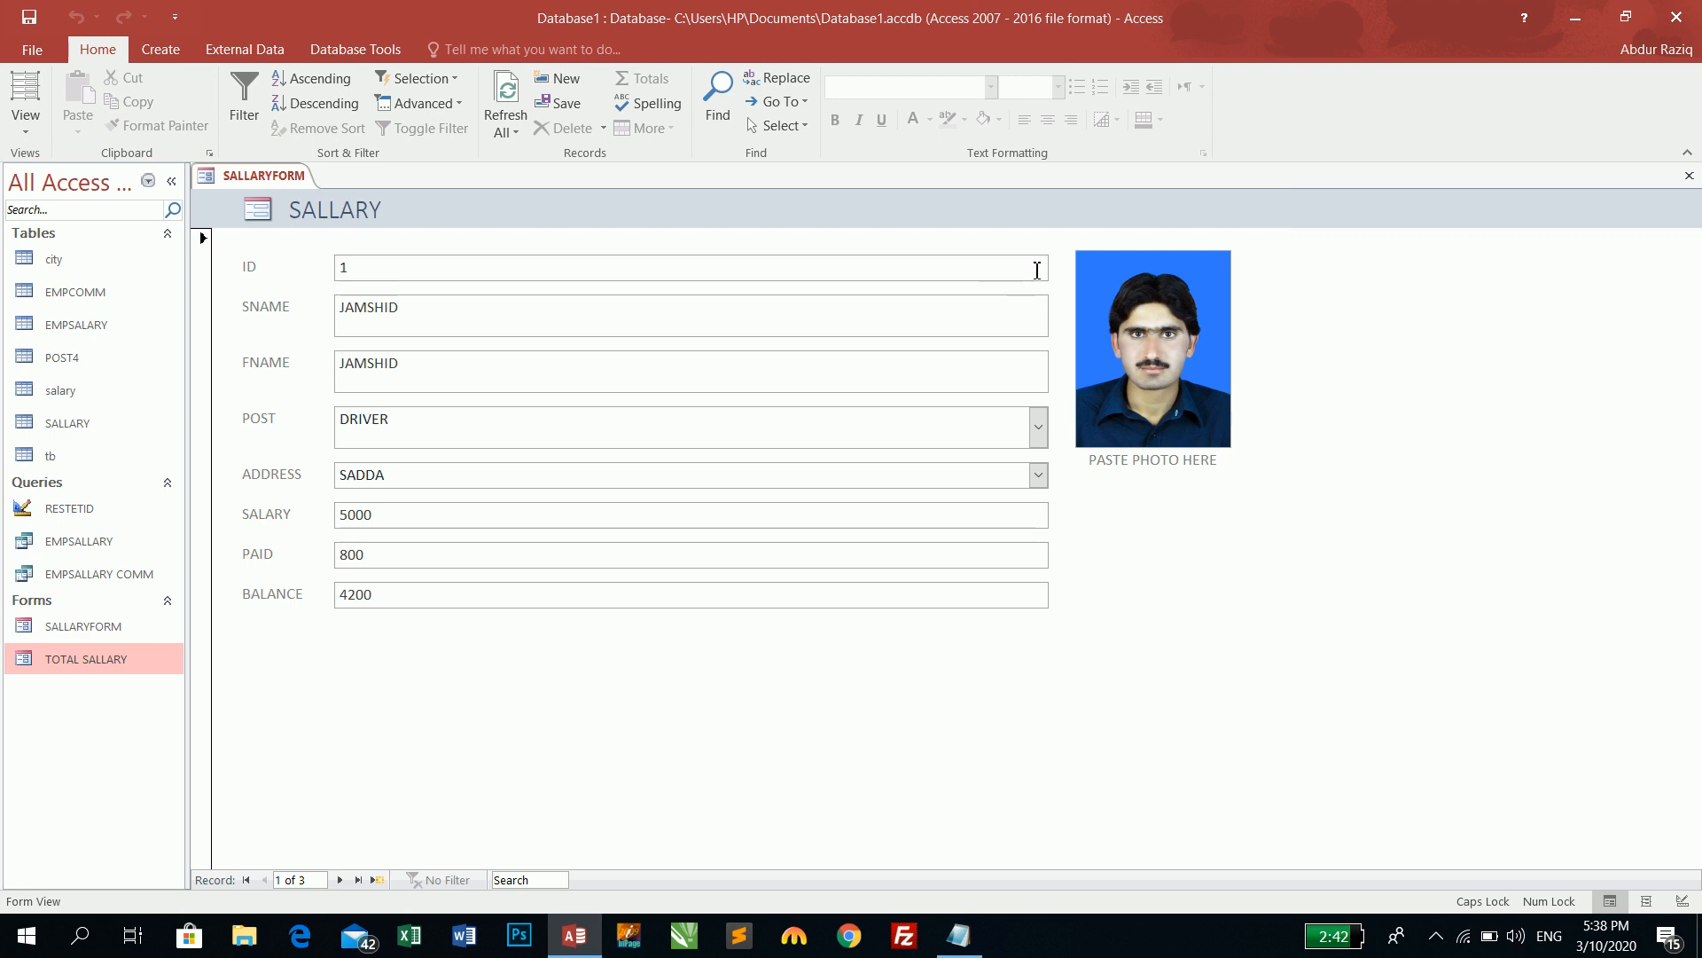
{"action": "left_click", "coordinate": [25, 122]}
{"action": "left_click", "coordinate": [62, 260]}
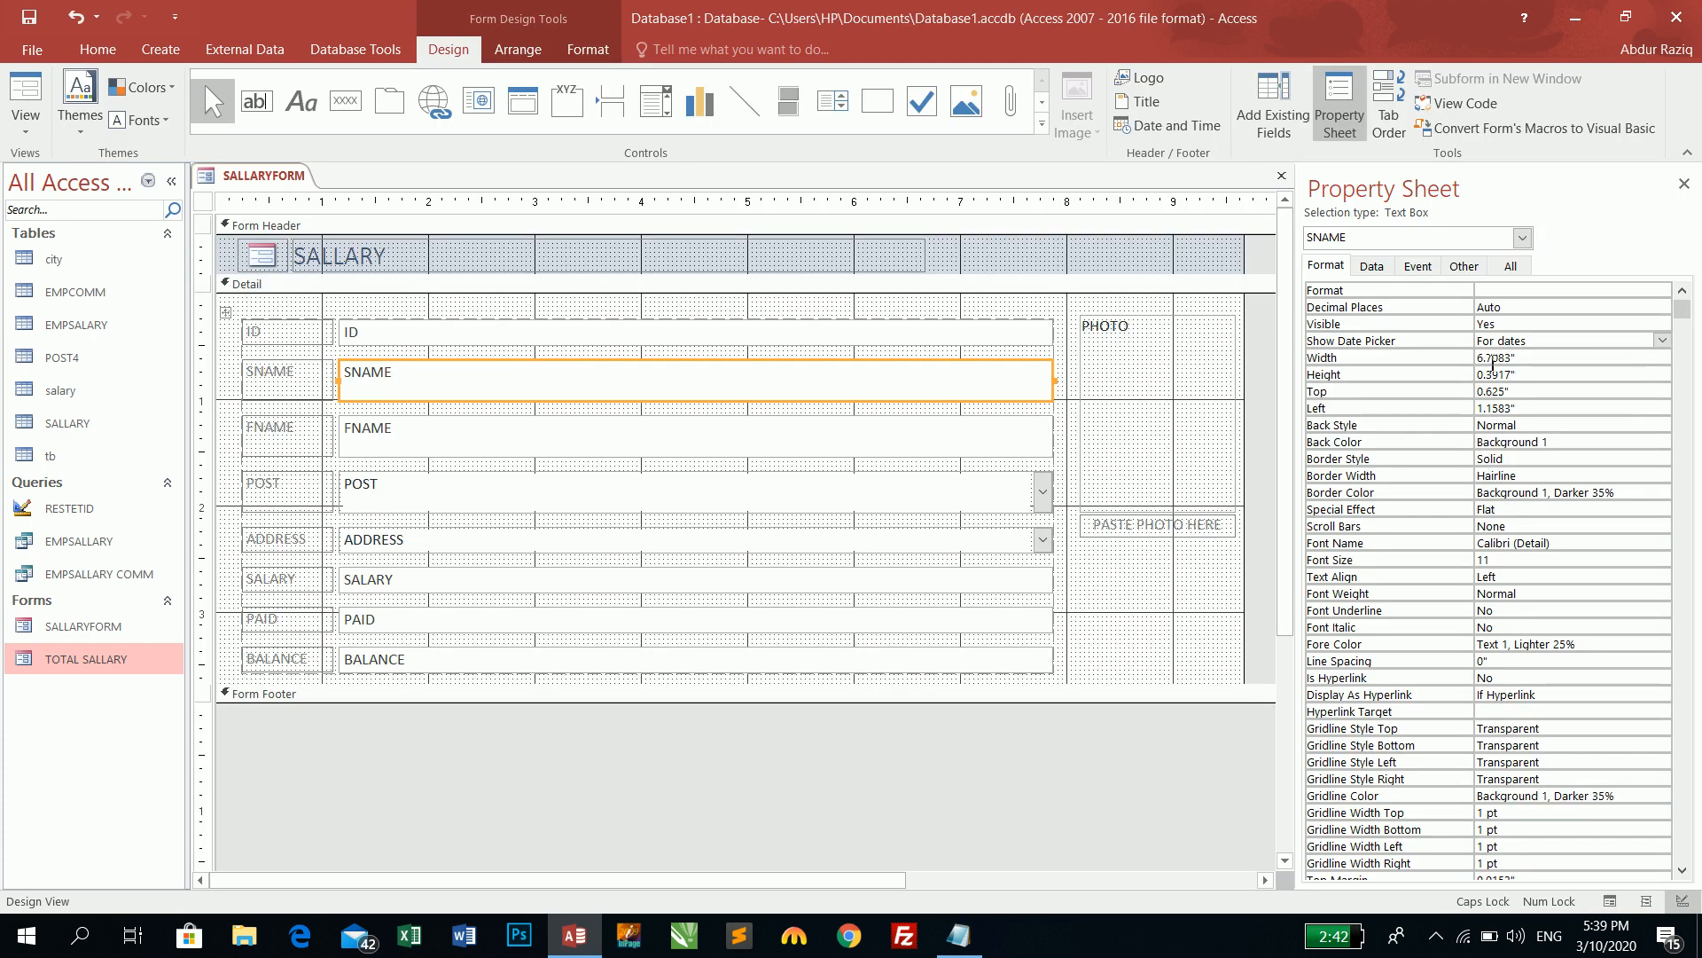
{"action": "left_click", "coordinate": [1662, 341]}
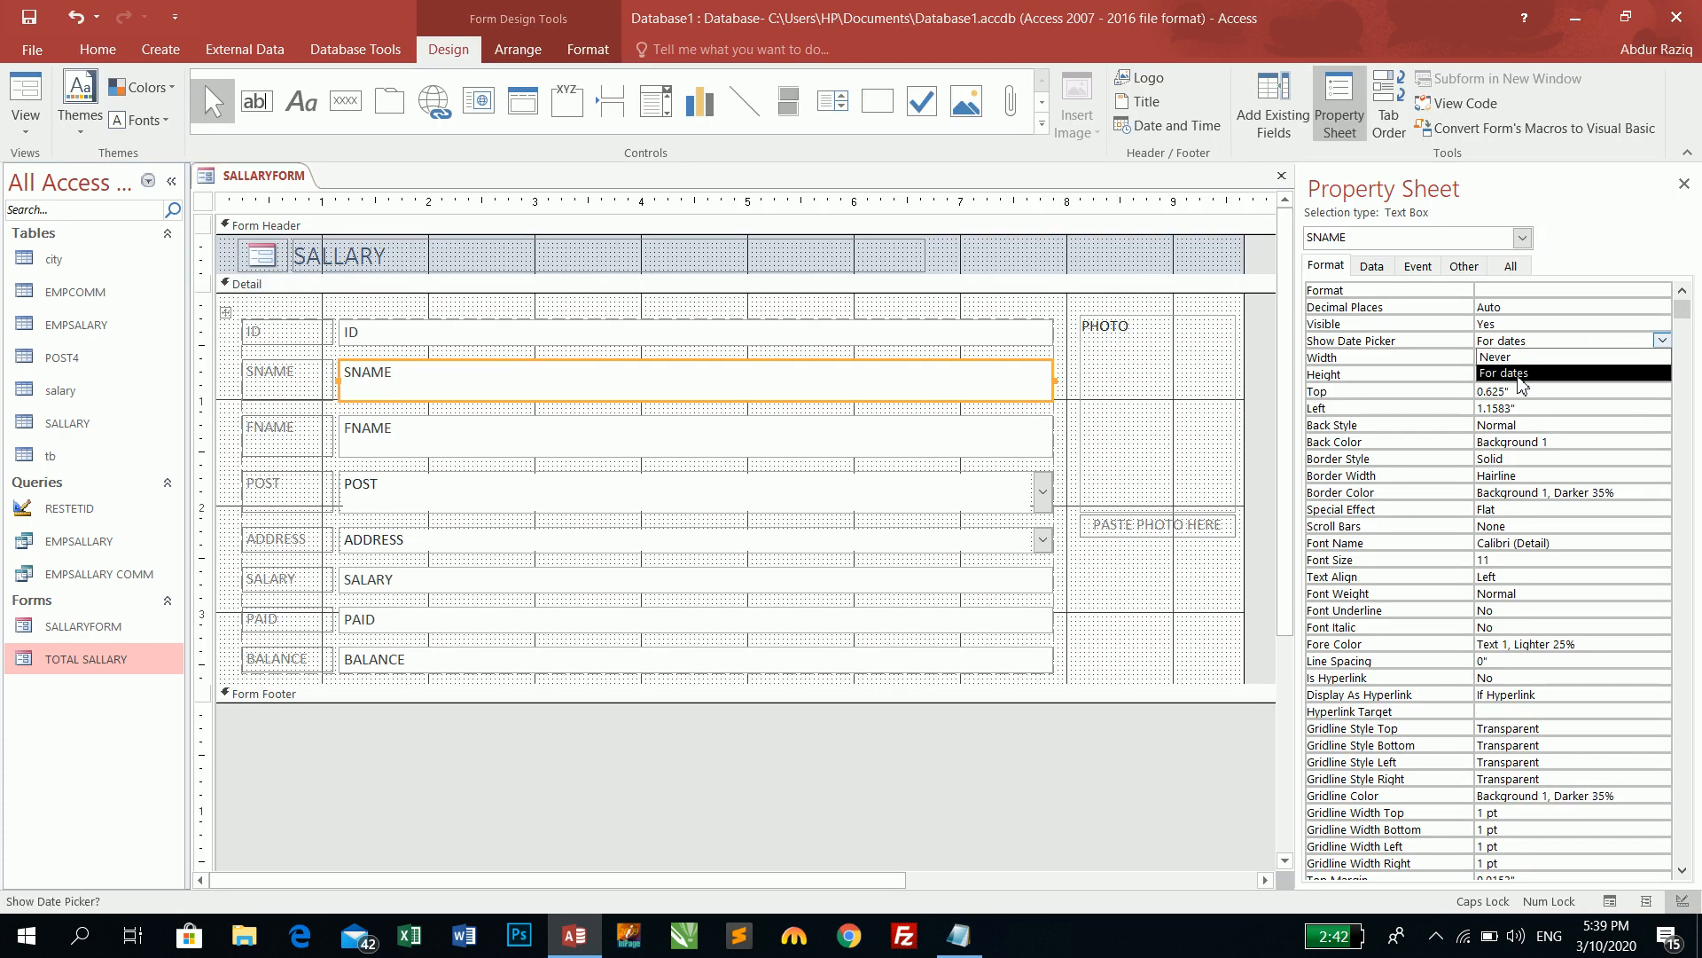
{"action": "left_click", "coordinate": [1519, 373]}
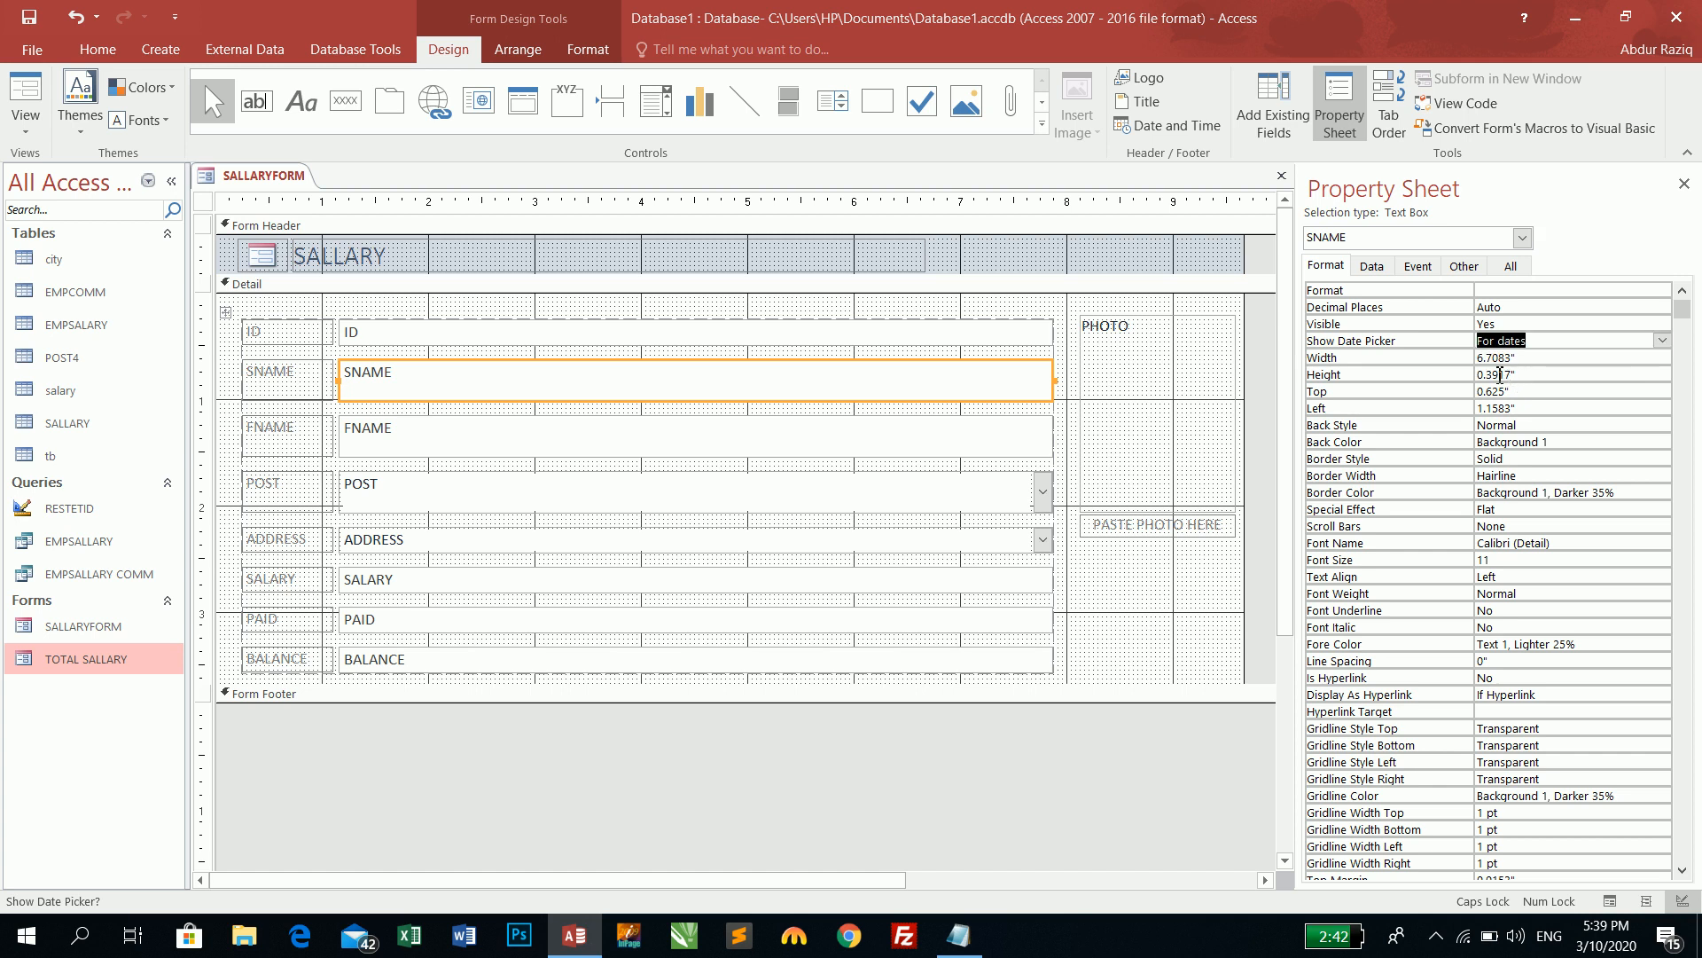
- Try an 8" SNAME width and undo it, then drag the stacked fields narrower and select them all
{"action": "left_click", "coordinate": [1612, 358]}
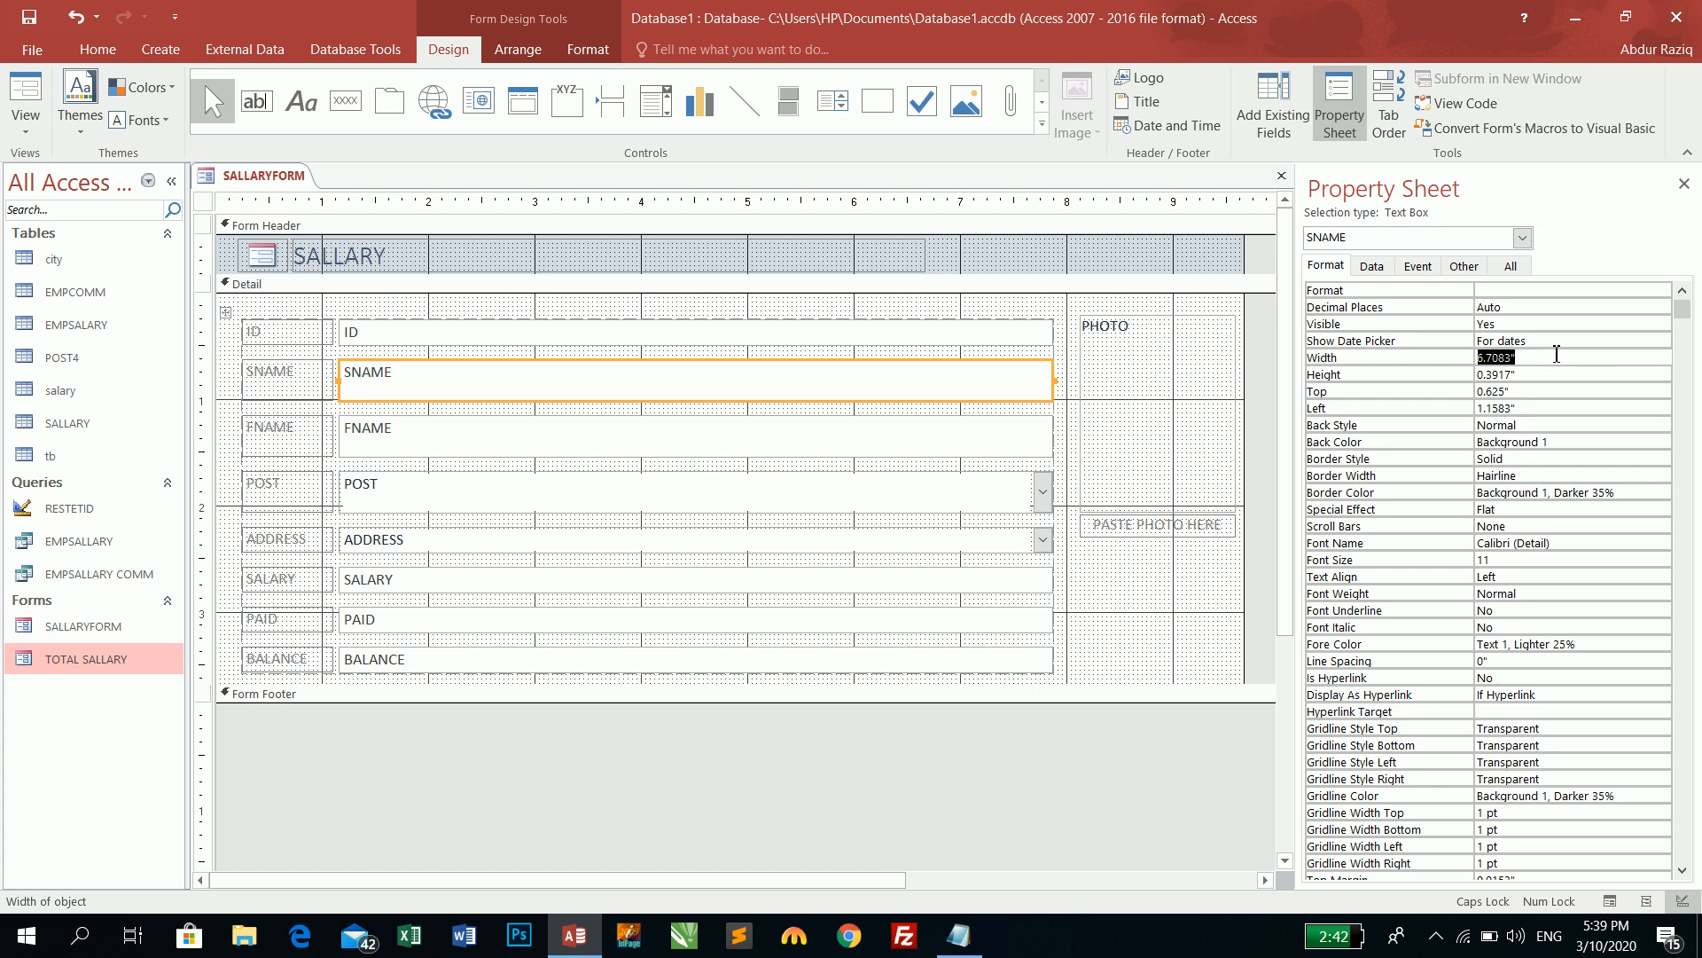
{"action": "type", "text": "8"}
{"action": "key", "text": "Return"}
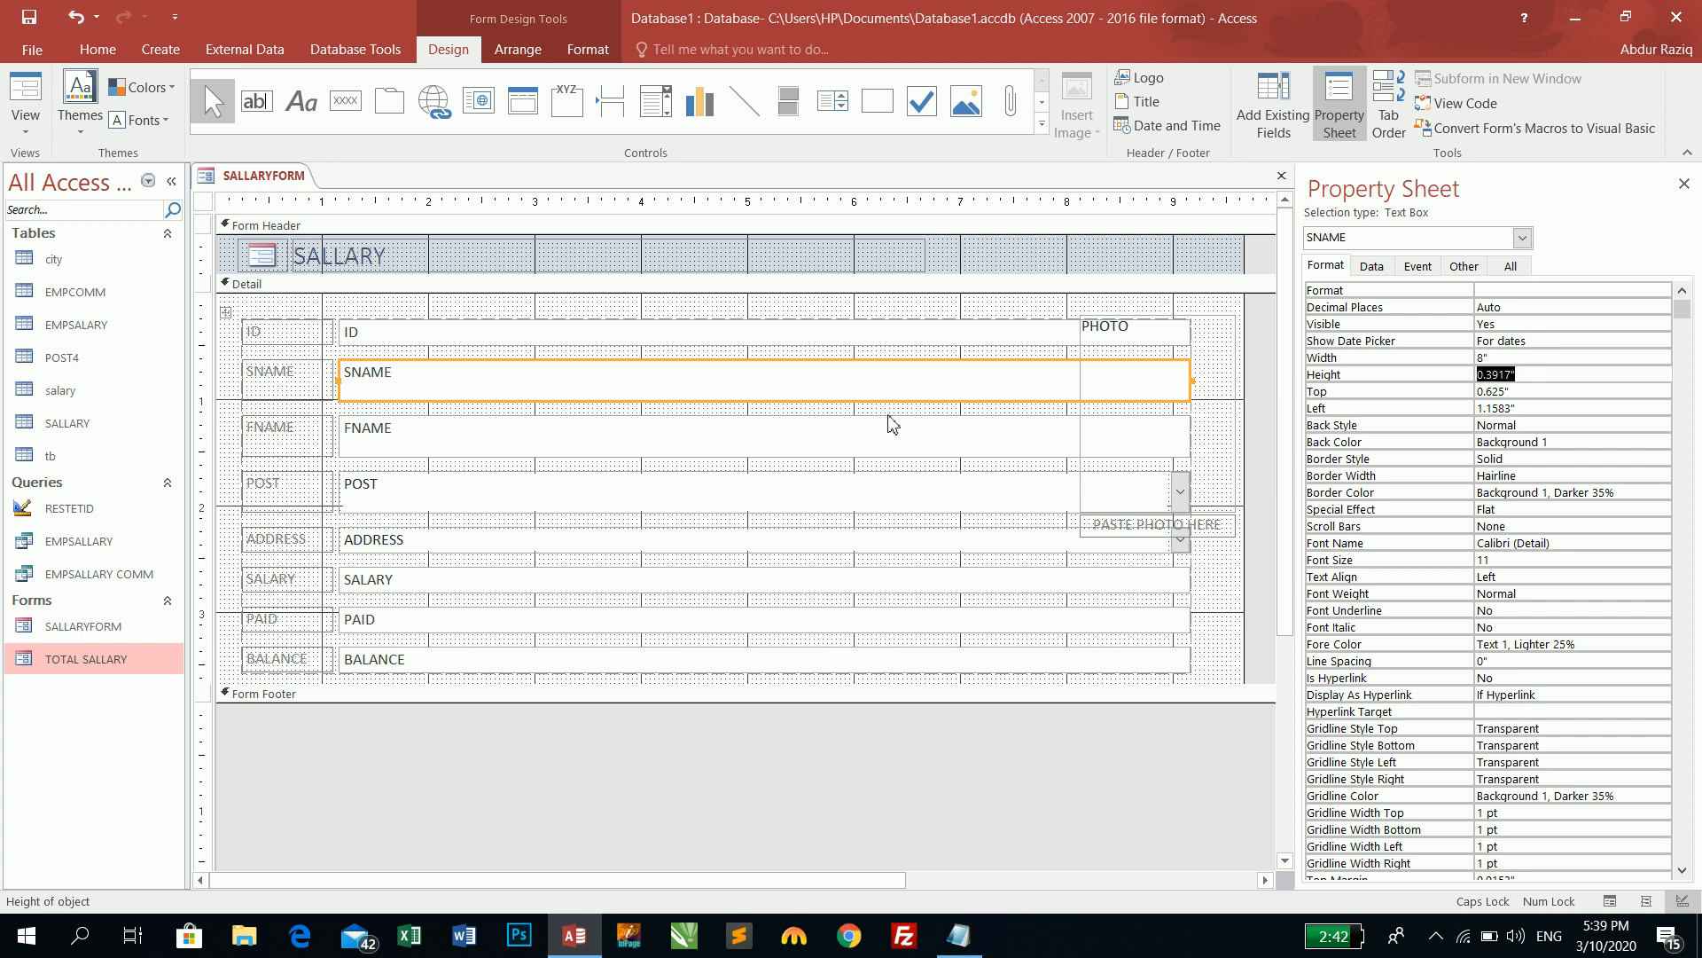
{"action": "left_click", "coordinate": [69, 19]}
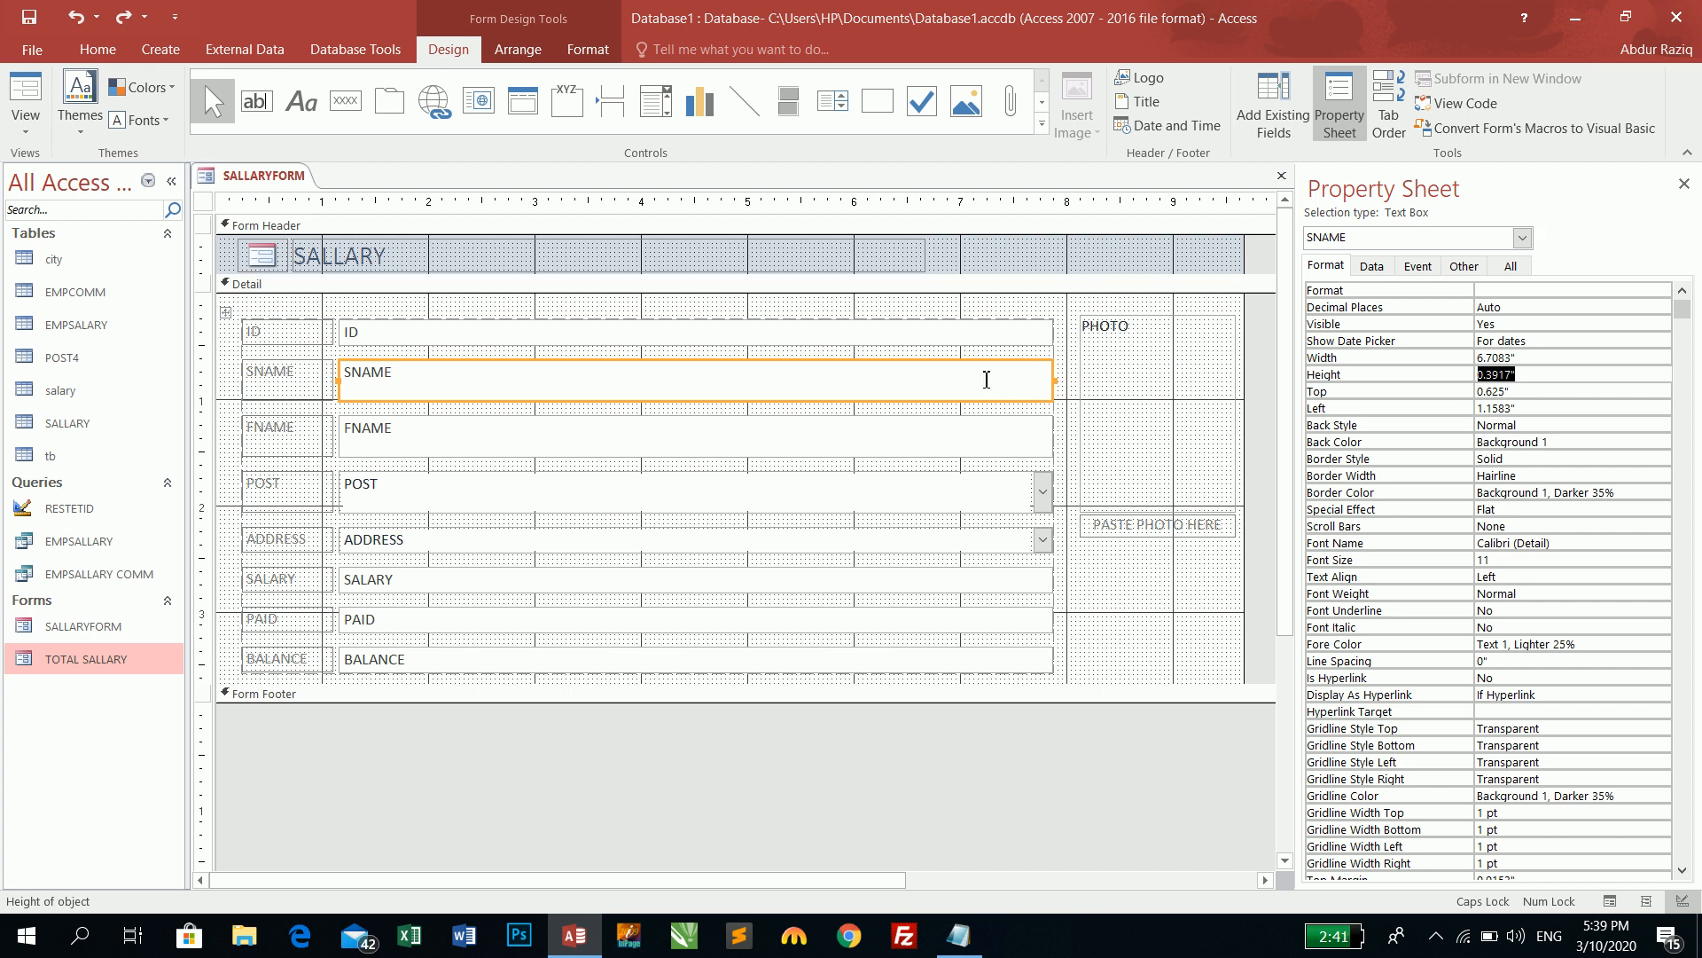
{"action": "left_click_drag", "start_coordinate": [1055, 379], "coordinate": [885, 380]}
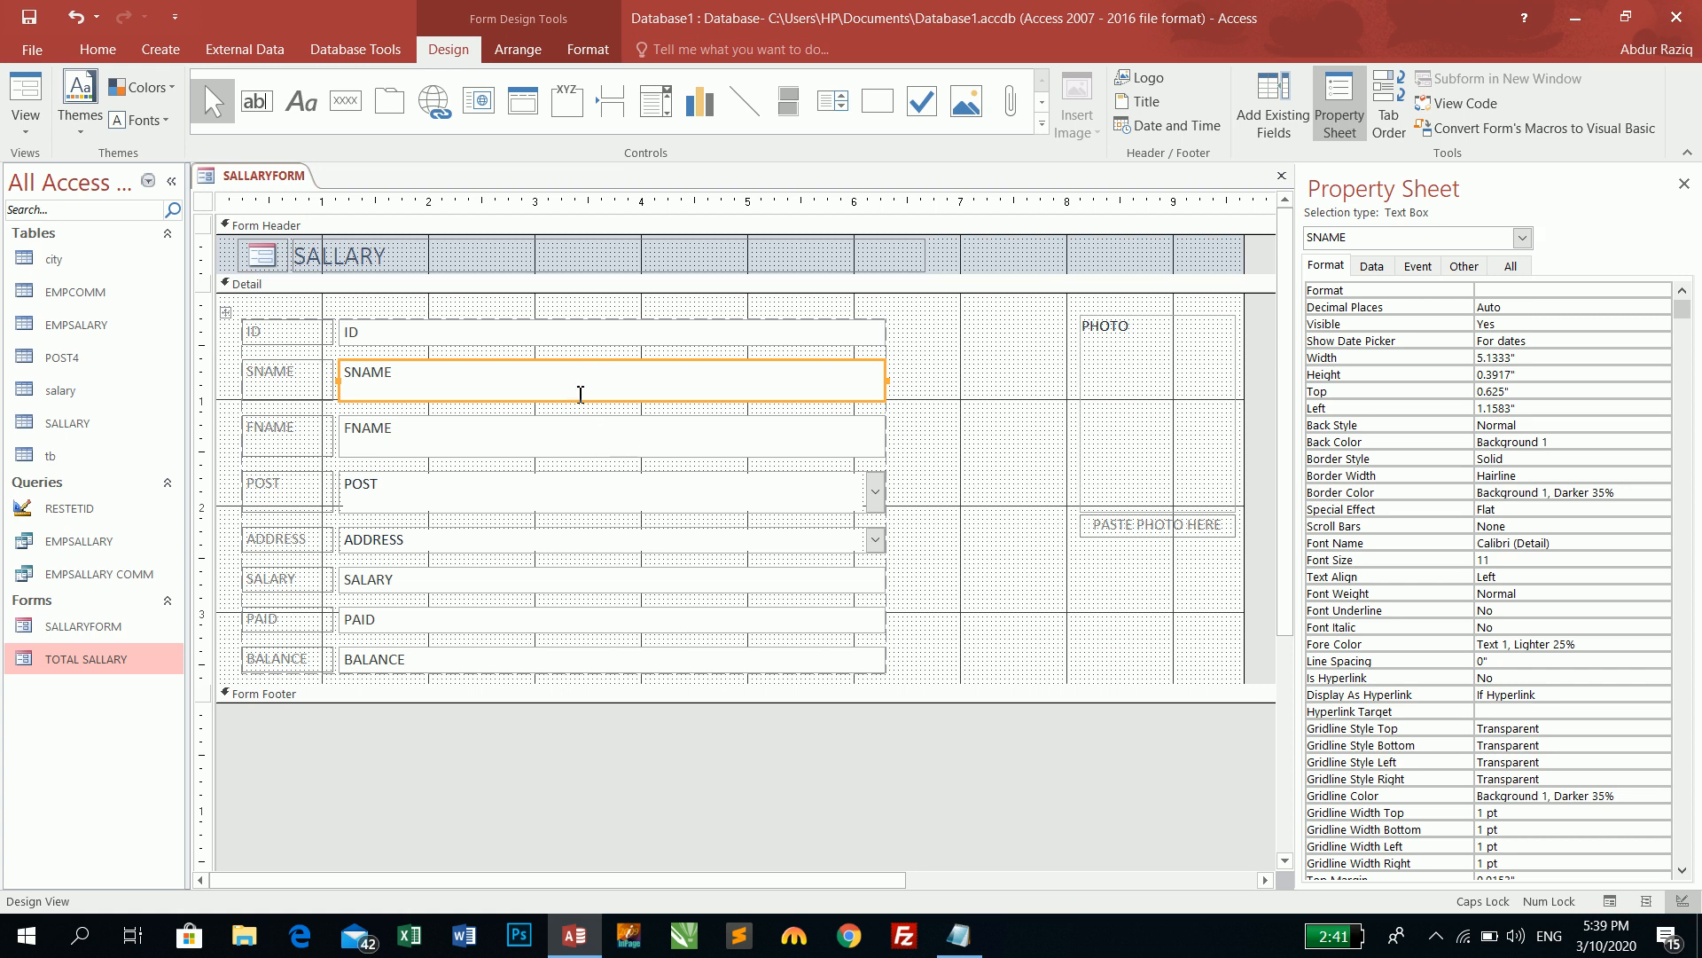
{"action": "left_click", "coordinate": [227, 313]}
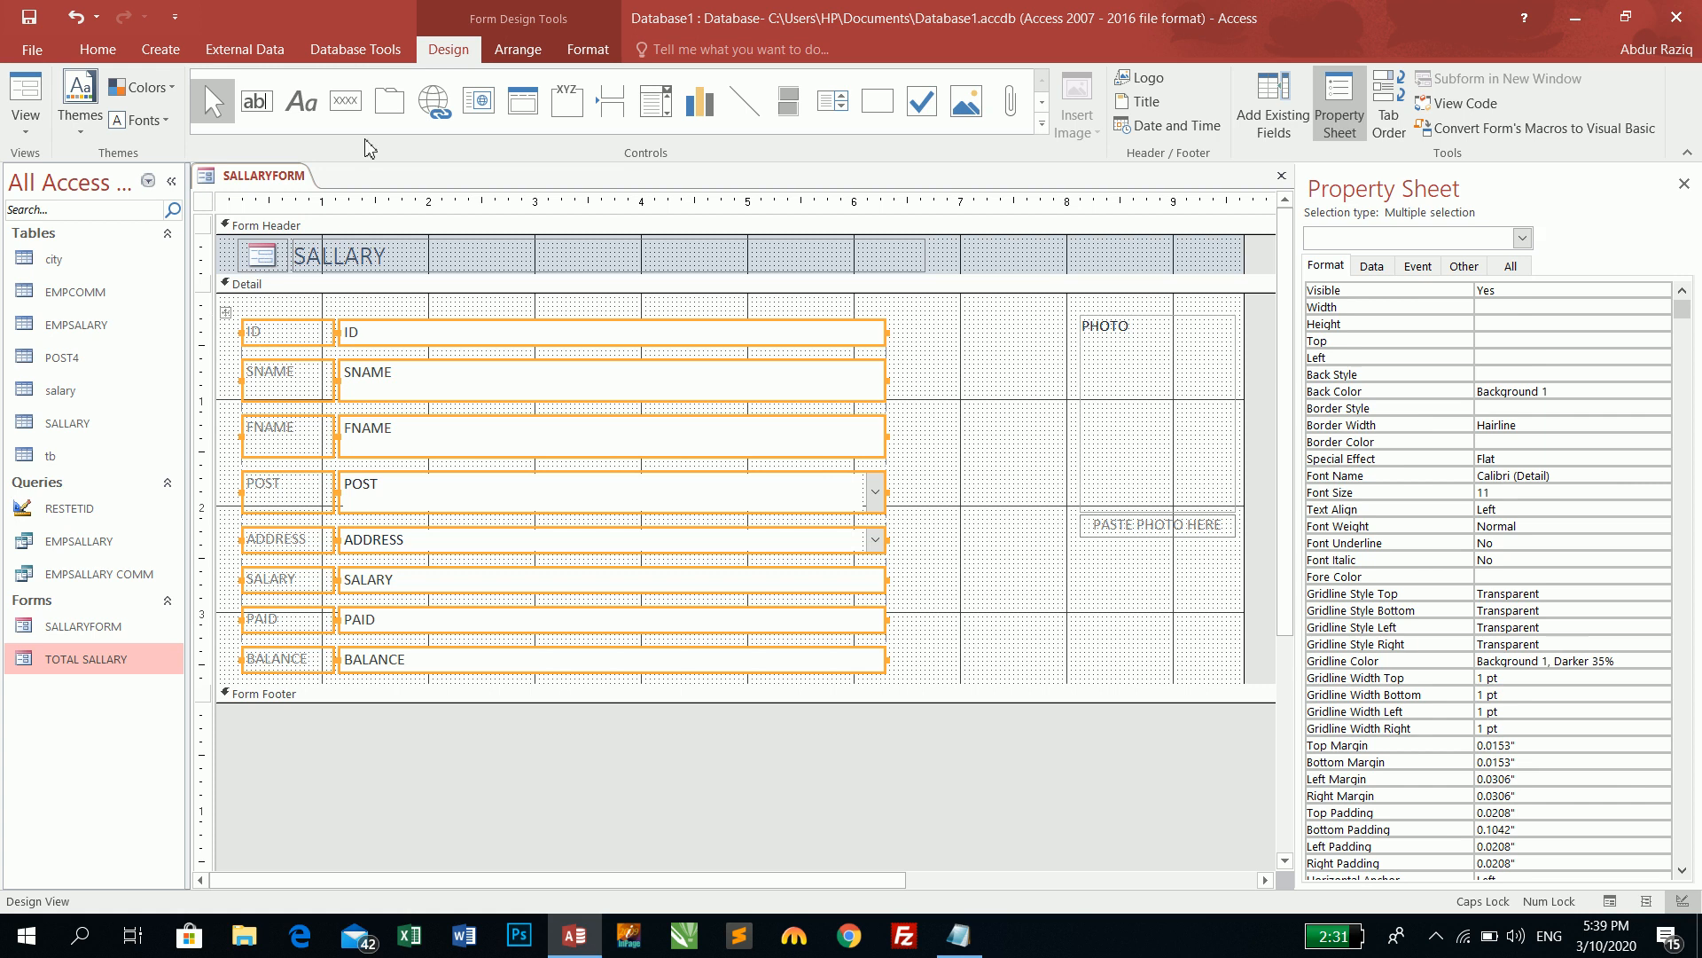
- Remove the stacked layout, then select the ID through BALANCE boxes one by one
{"action": "left_click", "coordinate": [519, 50]}
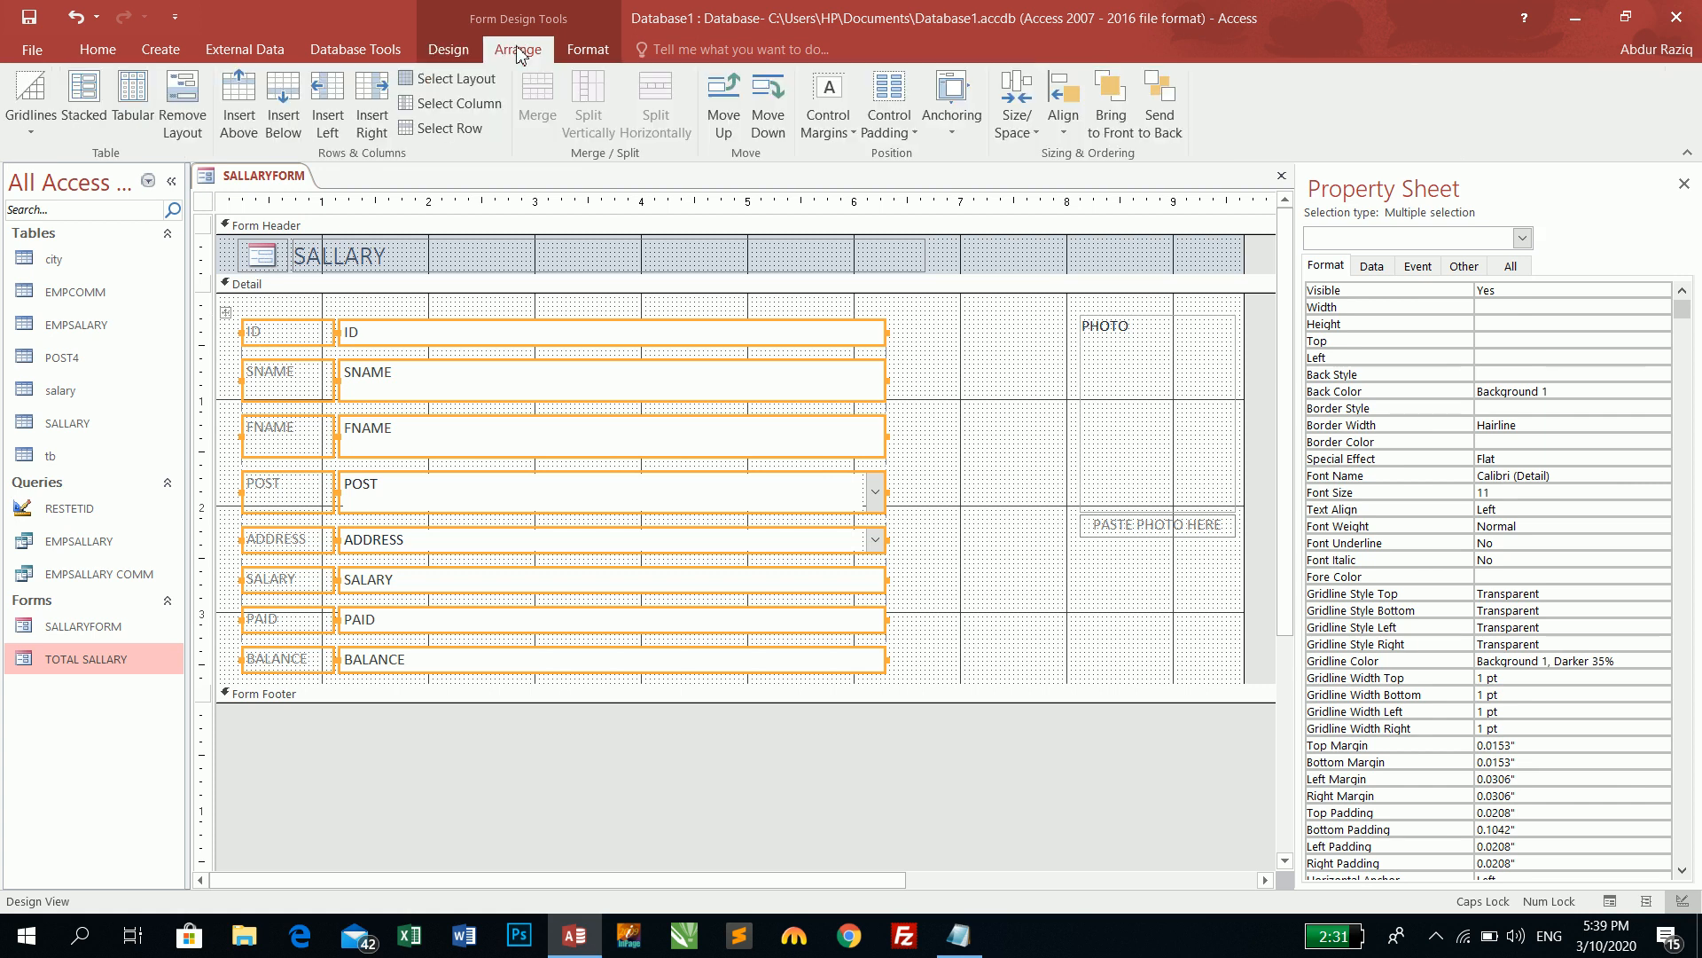
{"action": "left_click", "coordinate": [184, 128]}
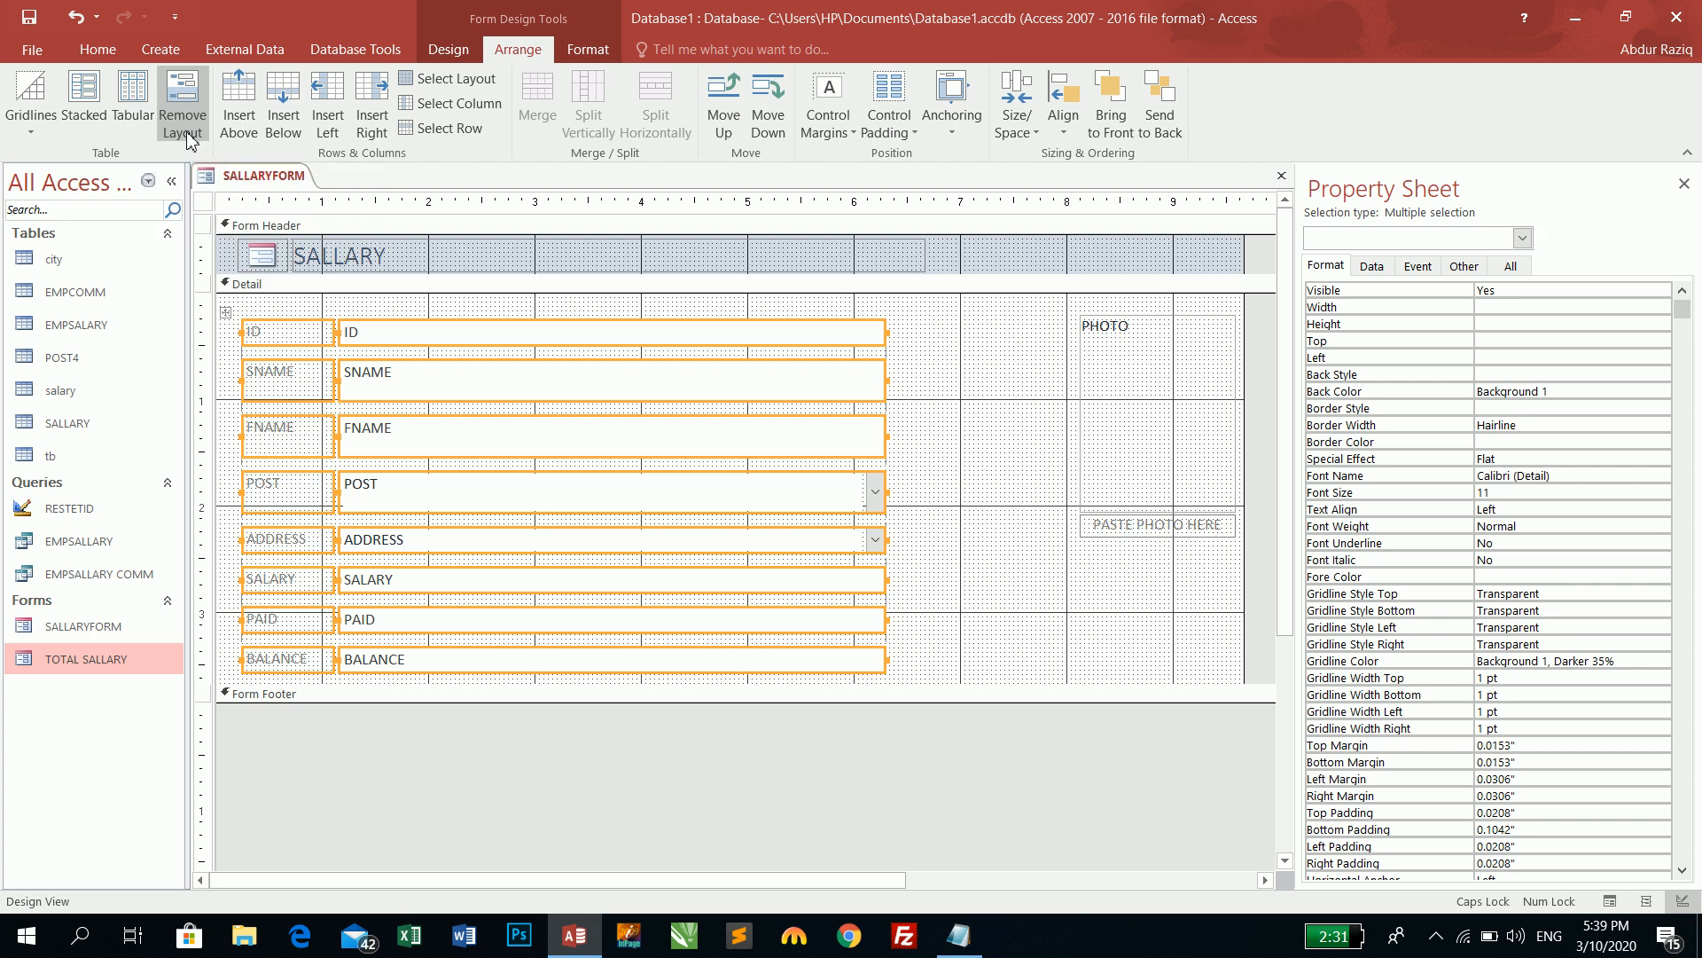
{"action": "left_click", "coordinate": [944, 419]}
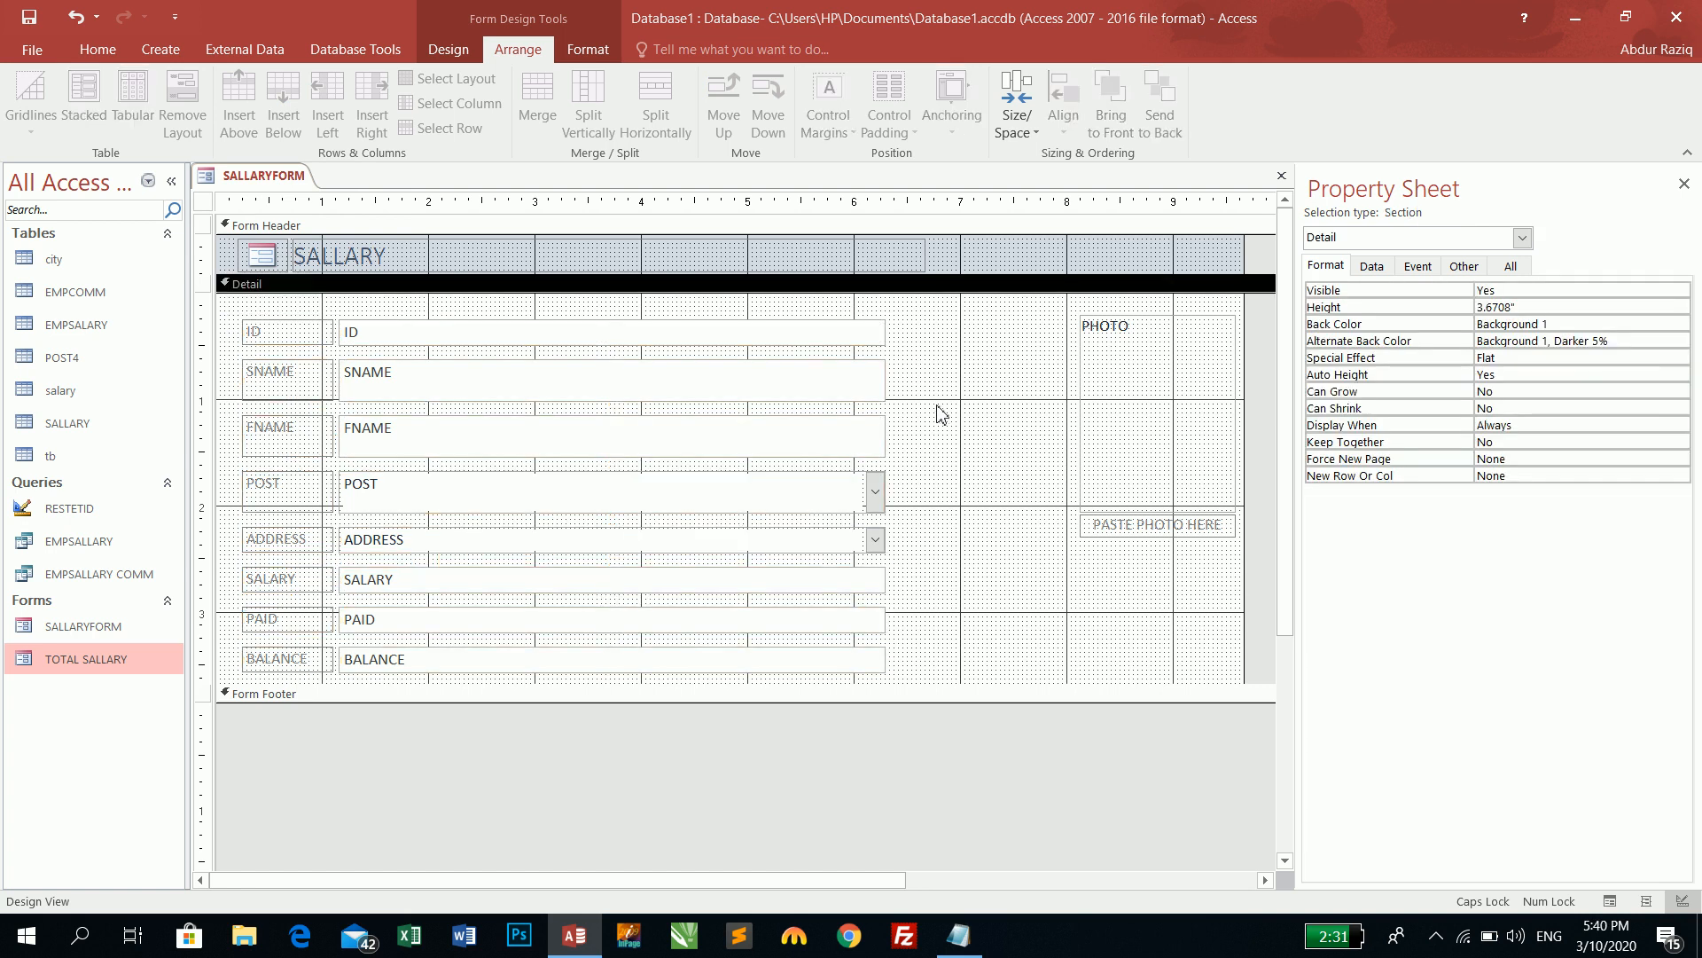
{"action": "left_click", "coordinate": [809, 336]}
{"action": "left_click", "coordinate": [814, 396], "text": "shift"}
{"action": "left_click", "coordinate": [811, 435]}
{"action": "left_click", "coordinate": [807, 492]}
{"action": "left_click", "coordinate": [802, 541]}
{"action": "left_click", "coordinate": [801, 581]}
{"action": "left_click", "coordinate": [800, 623]}
{"action": "left_click", "coordinate": [790, 657]}
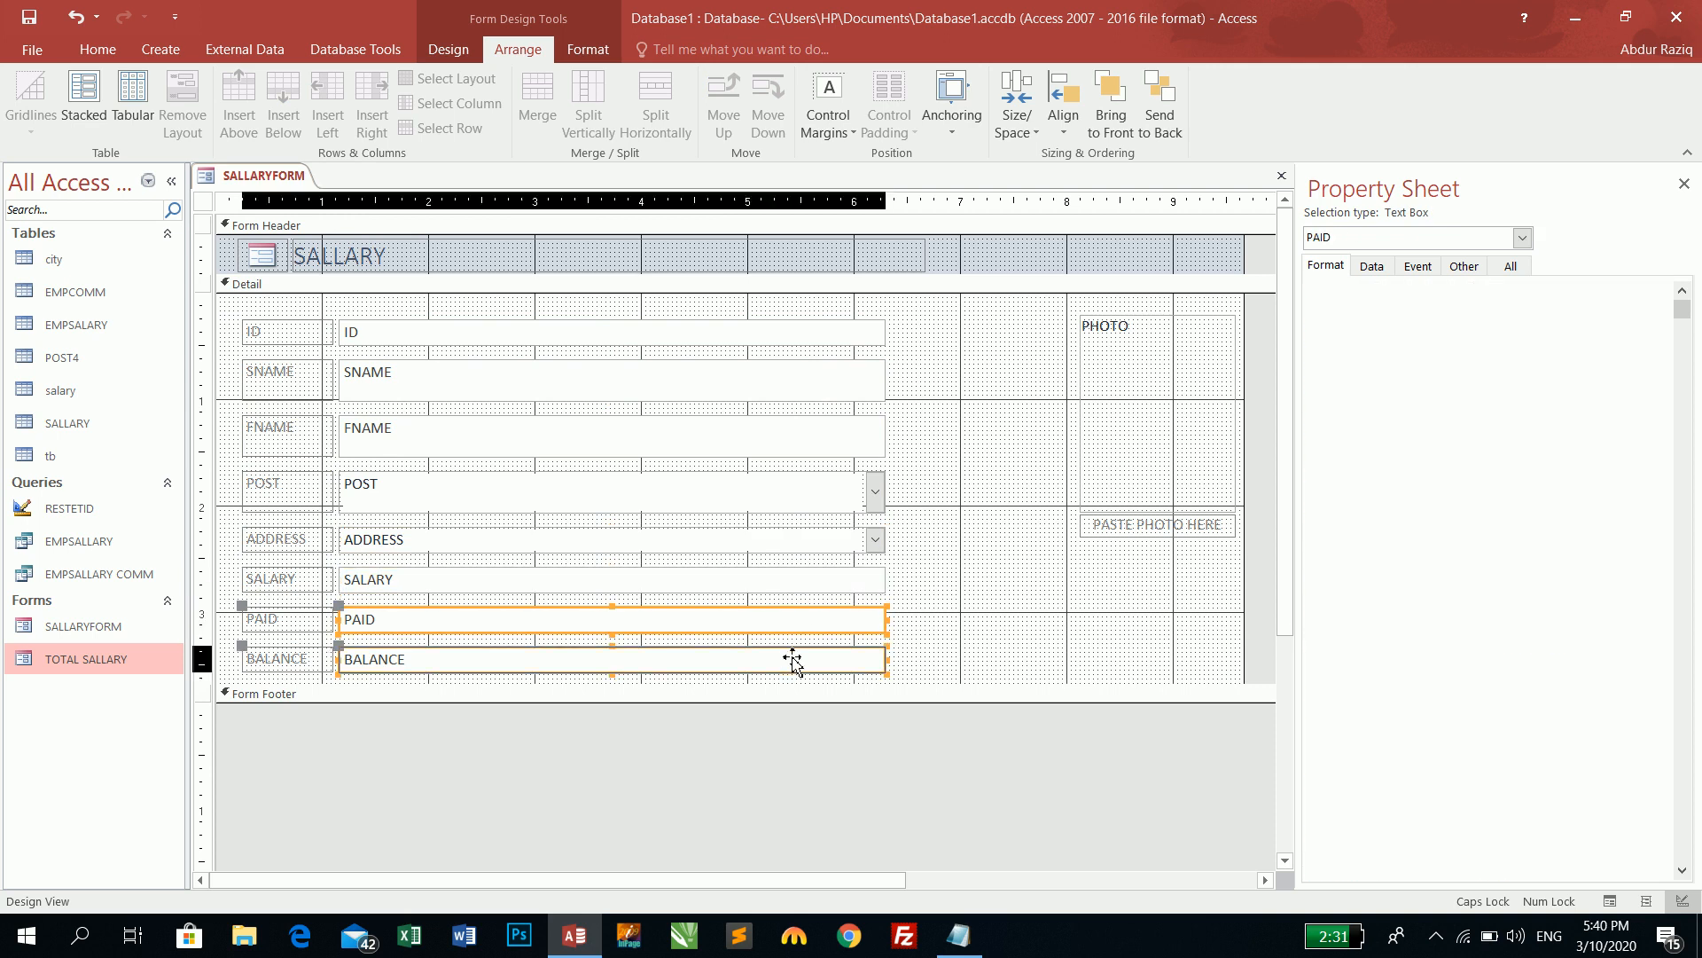
- Shorten the ID box and narrow SNAME and FNAME to 2.8417"
{"action": "left_click", "coordinate": [885, 334]}
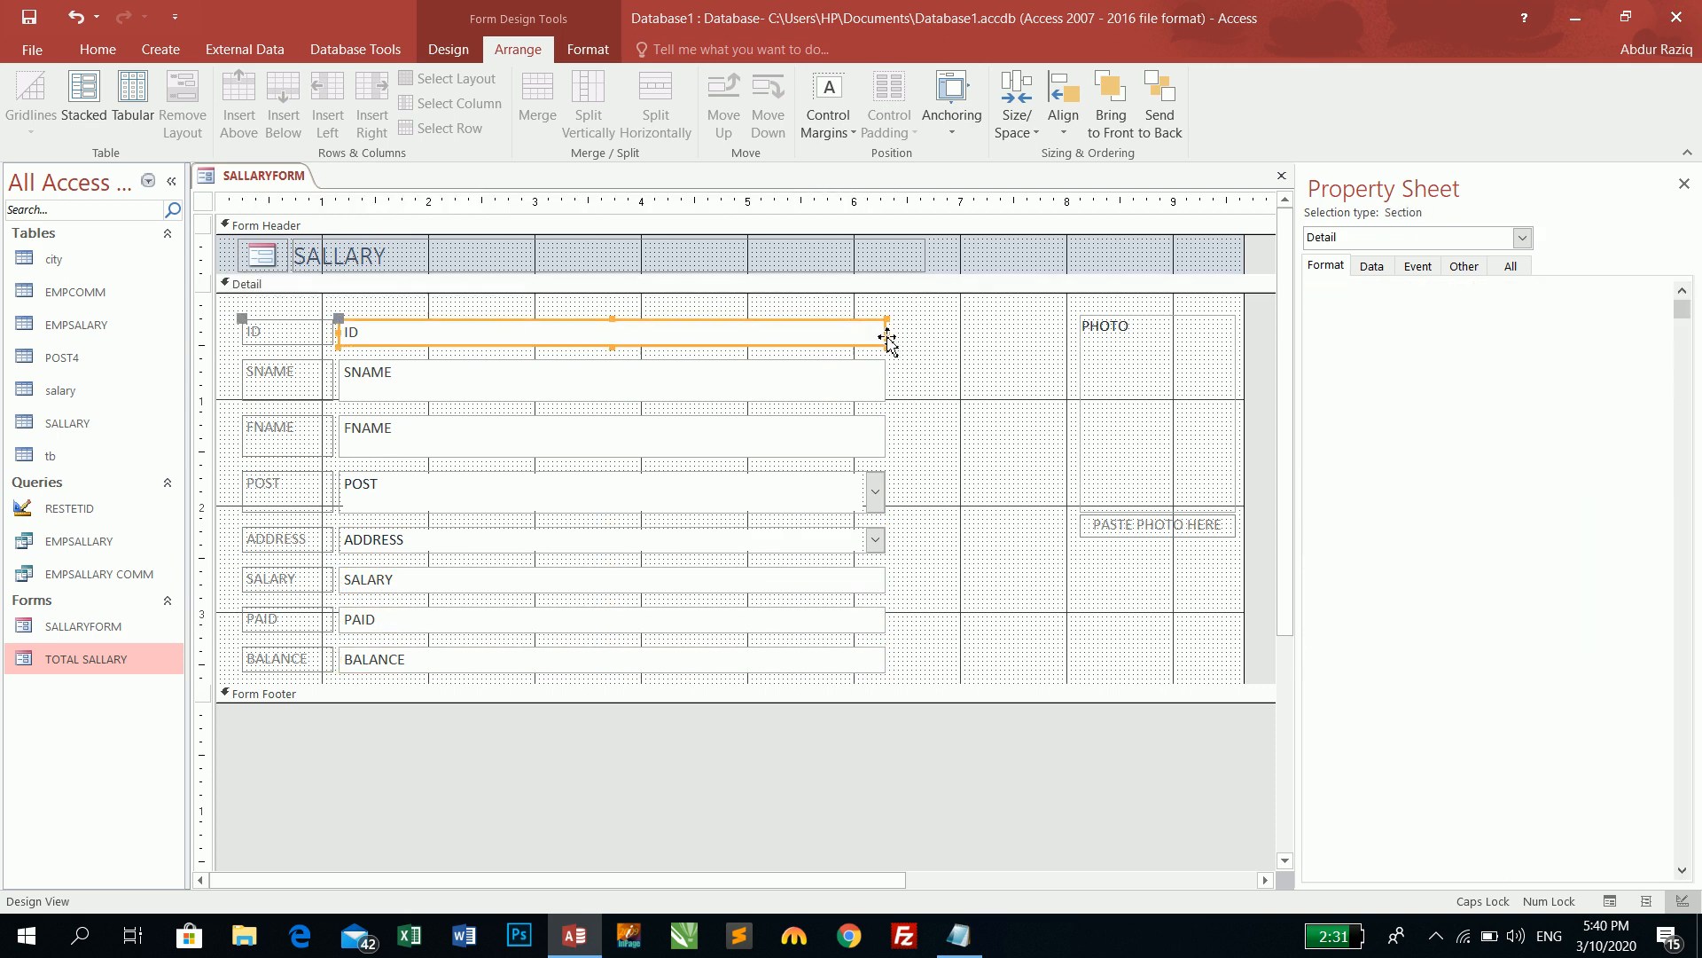
{"action": "left_click_drag", "start_coordinate": [886, 333], "coordinate": [431, 333]}
{"action": "left_click", "coordinate": [713, 383], "text": "shift"}
{"action": "left_click_drag", "start_coordinate": [887, 383], "coordinate": [646, 384]}
{"action": "left_click", "coordinate": [859, 443], "text": "shift"}
{"action": "left_click", "coordinate": [886, 443]}
{"action": "left_click_drag", "start_coordinate": [890, 438], "coordinate": [644, 440]}
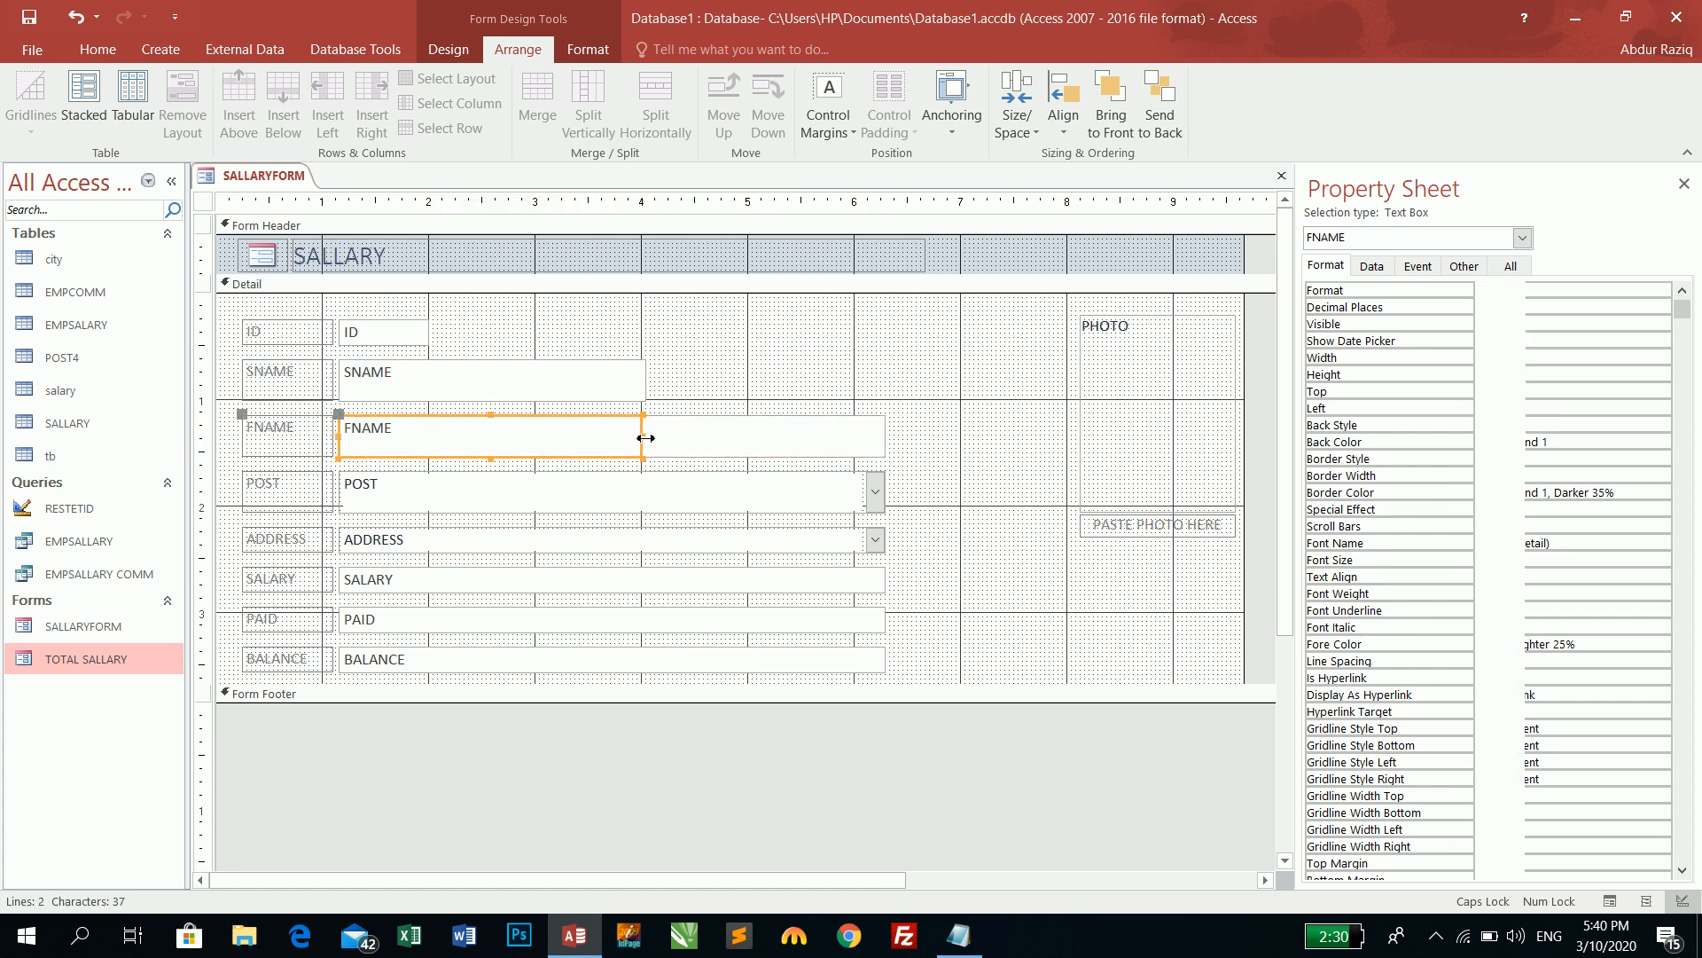
- Narrow the POST combo box to 1.8417" and preview the form in Form View
{"action": "left_click", "coordinate": [723, 509]}
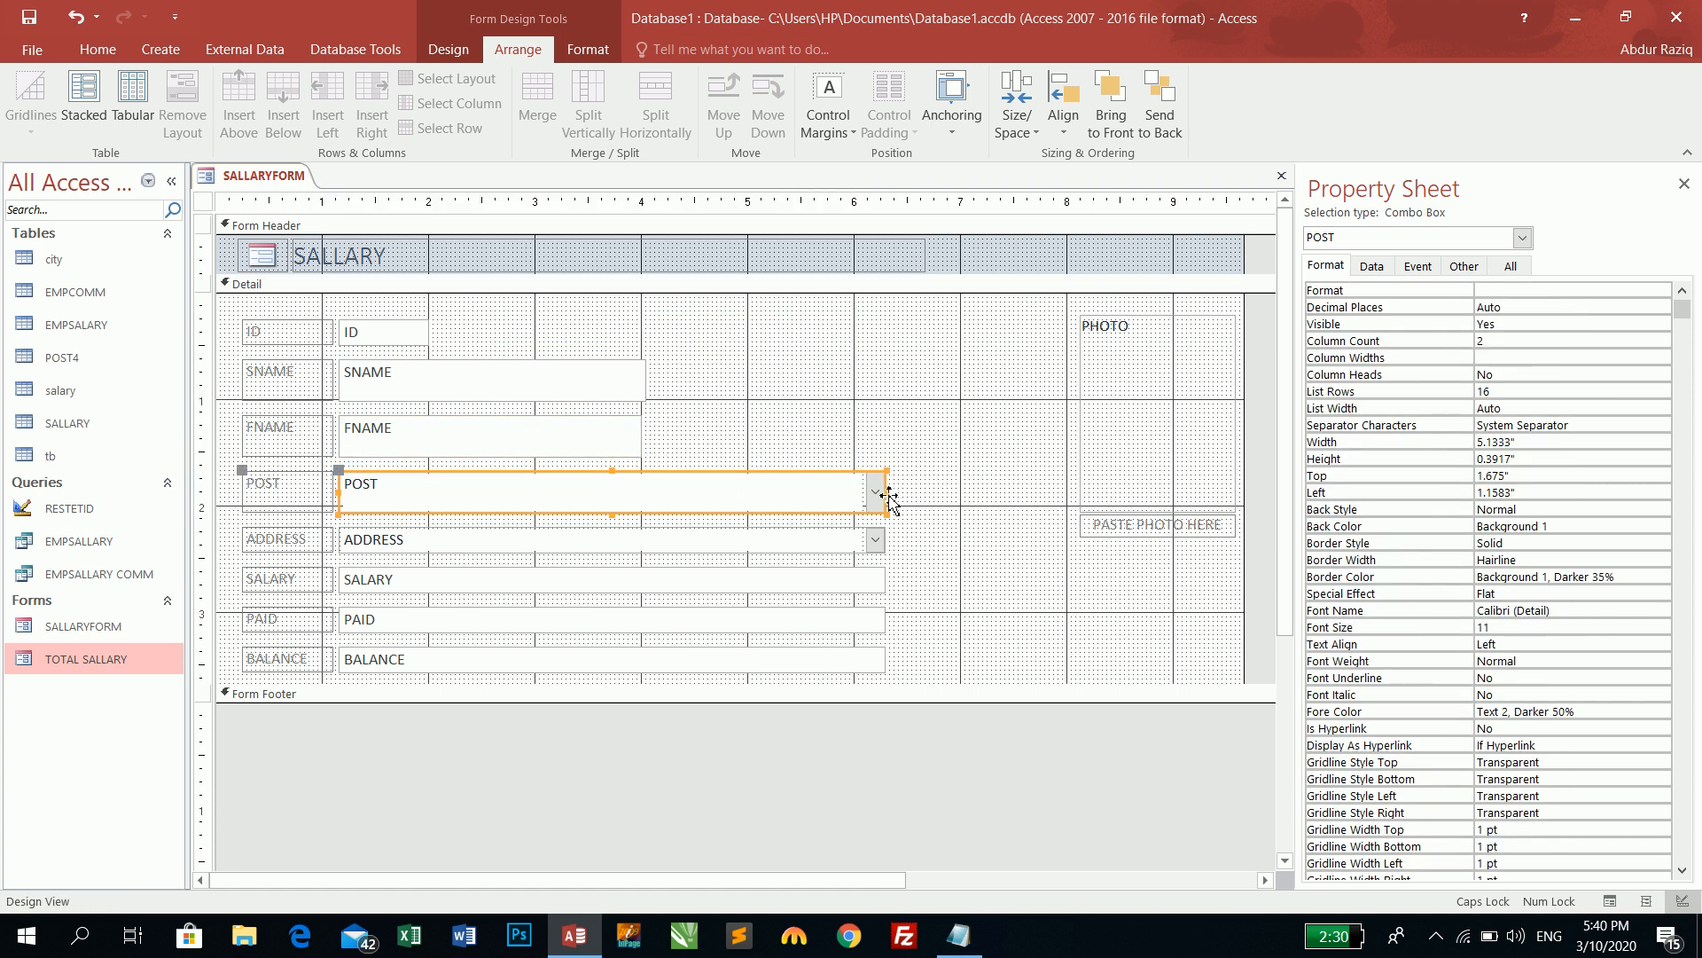
{"action": "left_click_drag", "start_coordinate": [886, 496], "coordinate": [644, 492]}
{"action": "left_click_drag", "start_coordinate": [567, 487], "coordinate": [536, 488]}
{"action": "left_click", "coordinate": [98, 48]}
{"action": "left_click", "coordinate": [24, 97]}
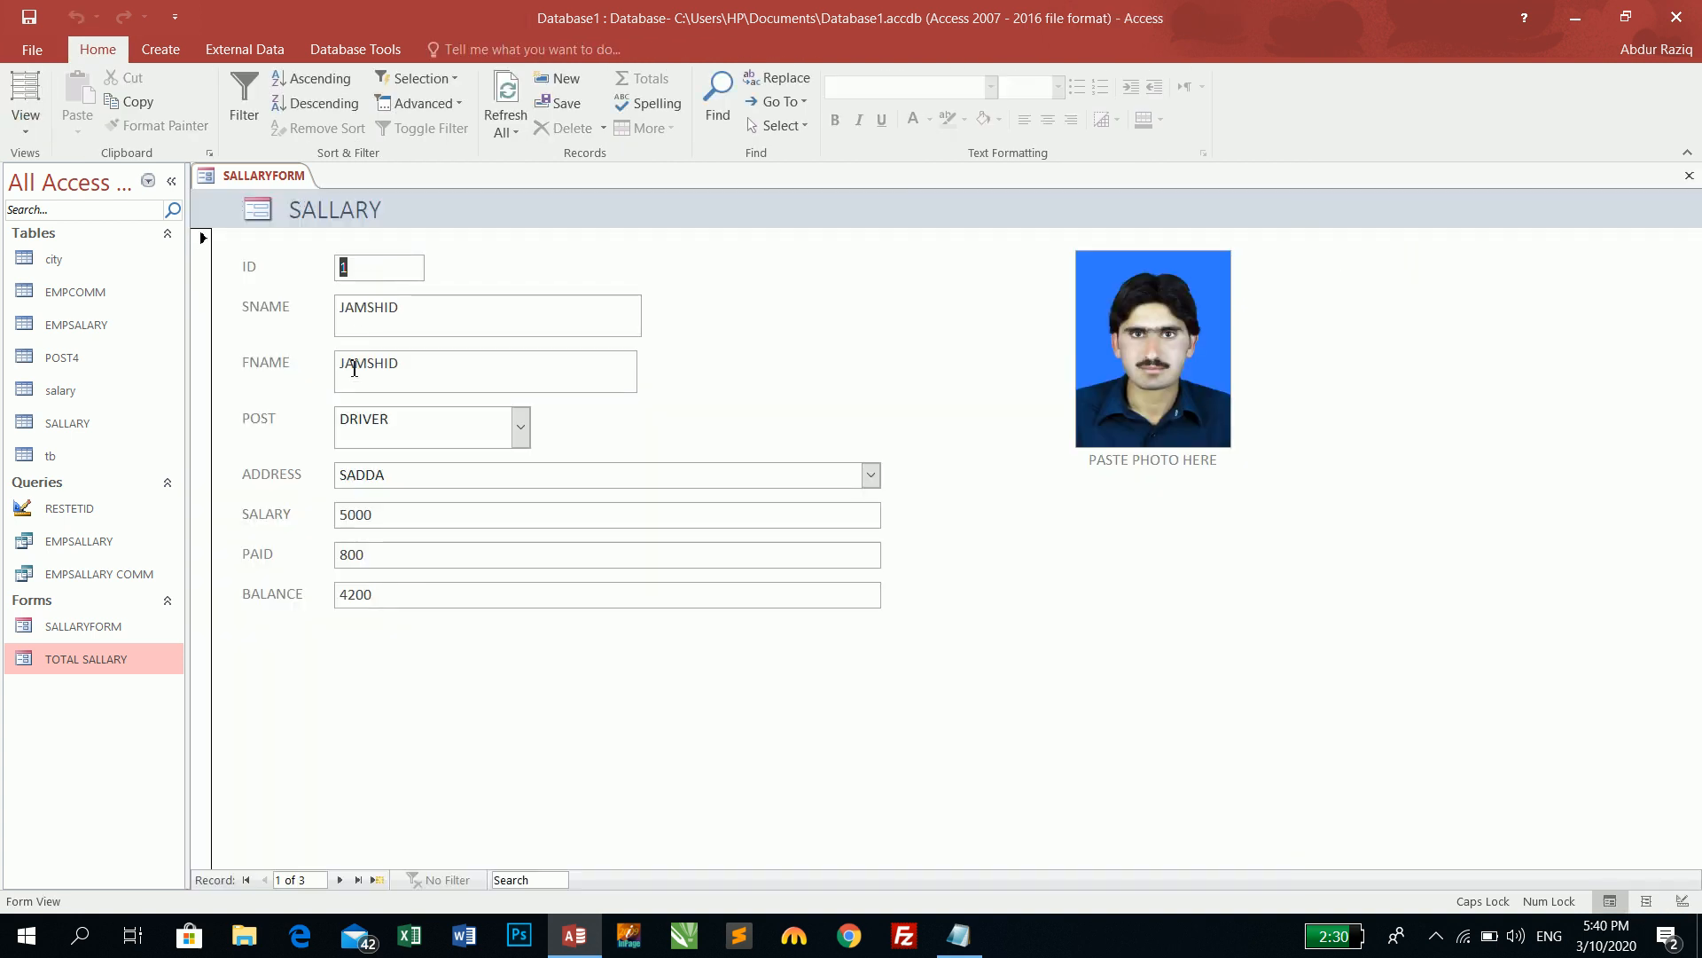
- Return to Design View, try a width of 5 for SNAME, then undo it
{"action": "right_click", "coordinate": [807, 267]}
{"action": "left_click", "coordinate": [867, 337]}
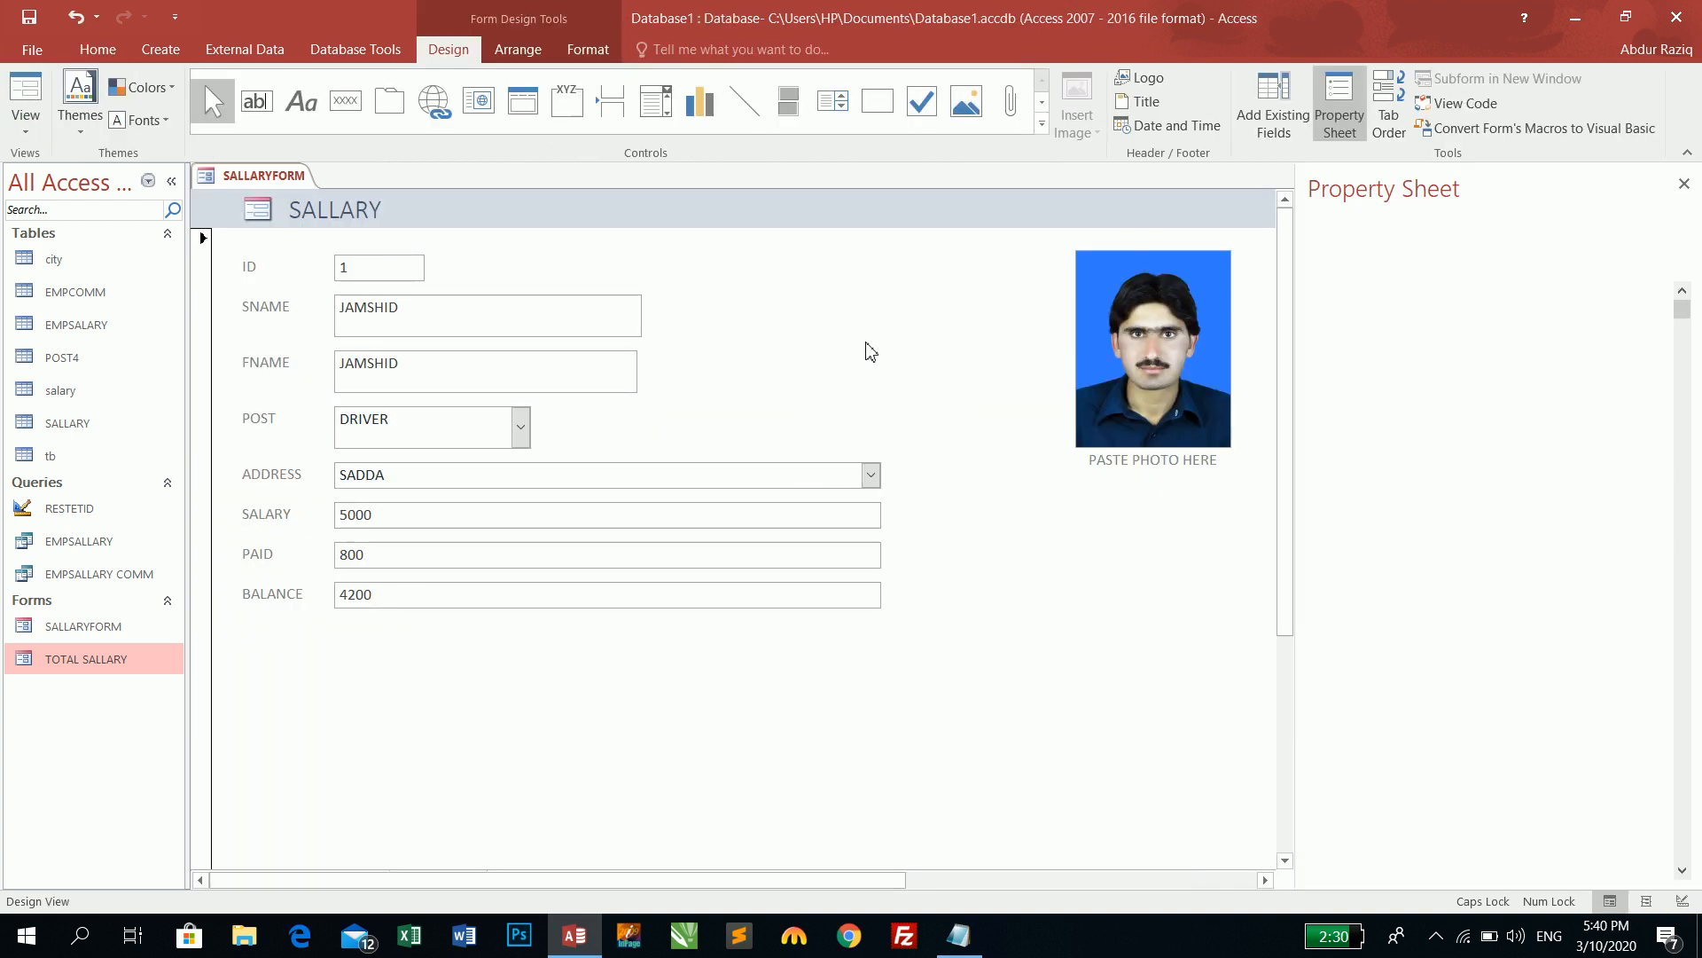
{"action": "left_click", "coordinate": [530, 381]}
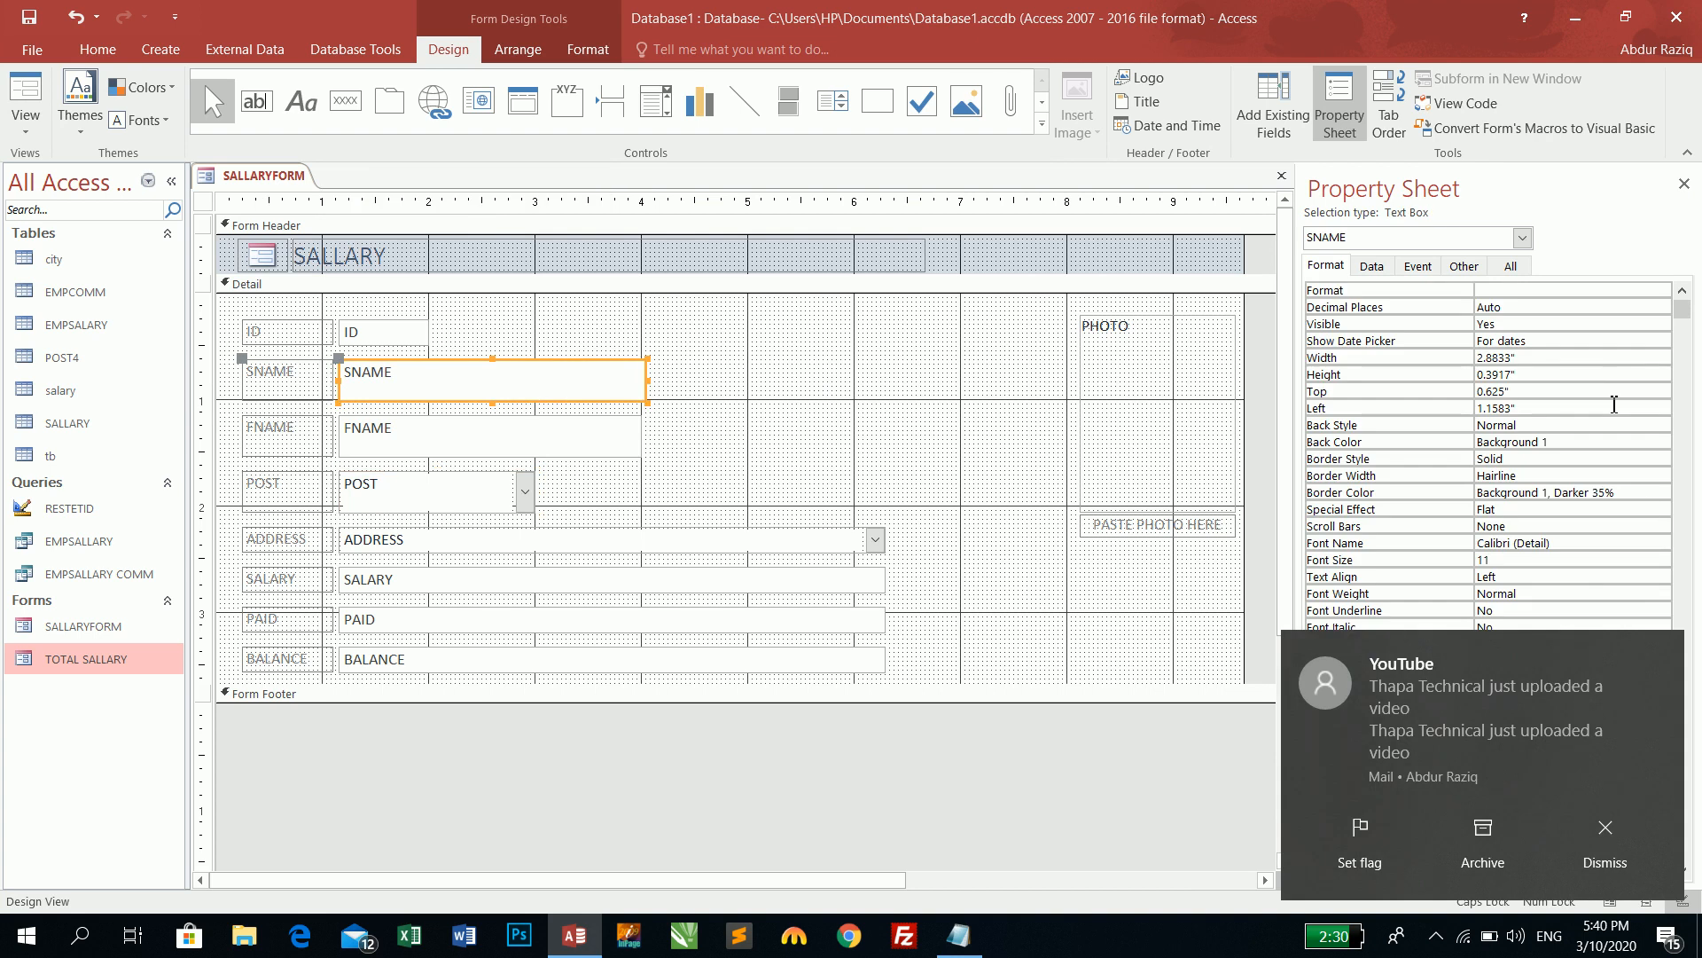
{"action": "left_click", "coordinate": [1623, 834]}
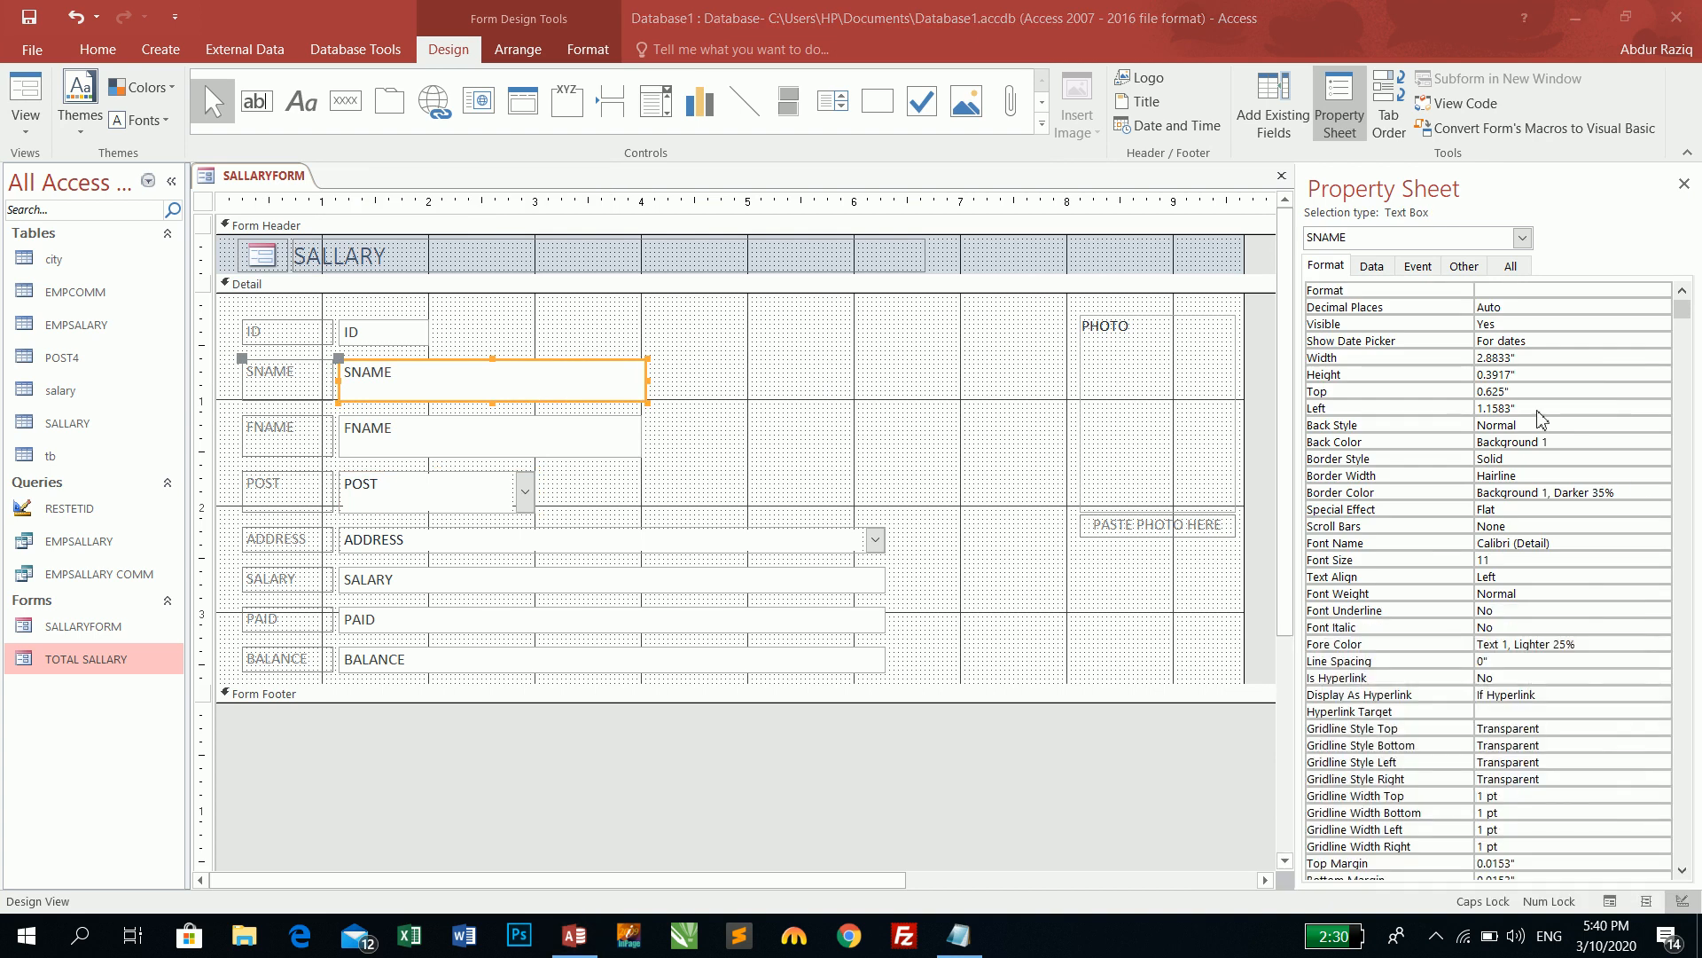
{"action": "double_click", "coordinate": [1518, 357]}
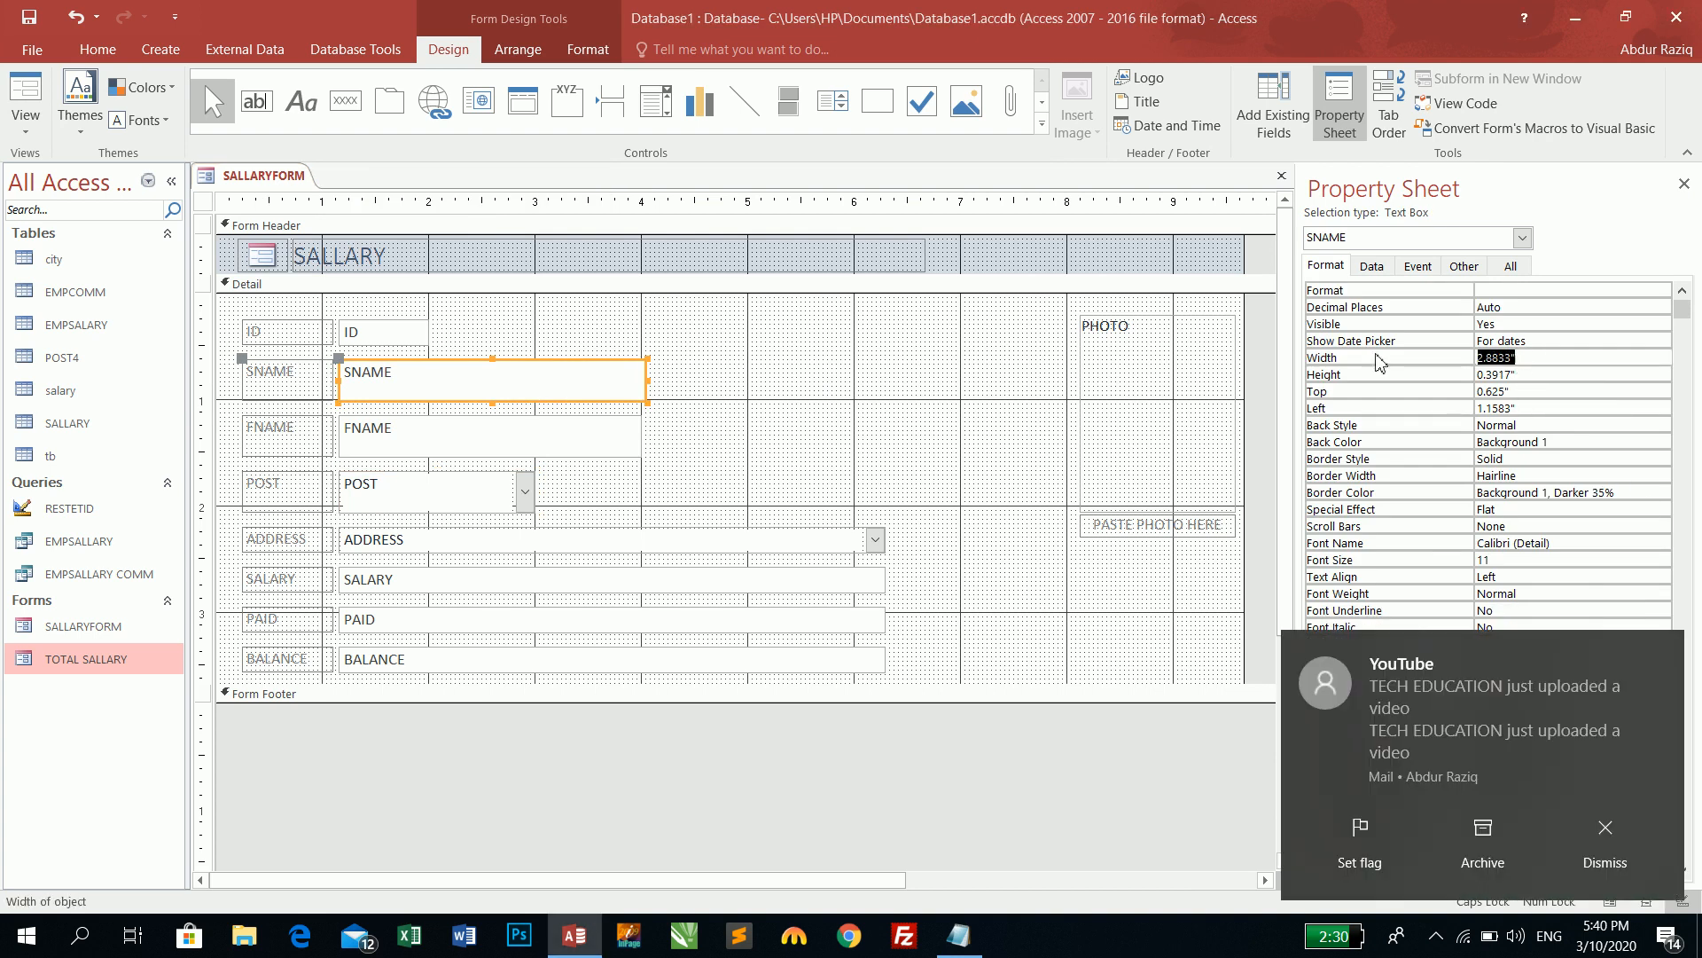
{"action": "left_click", "coordinate": [1660, 833]}
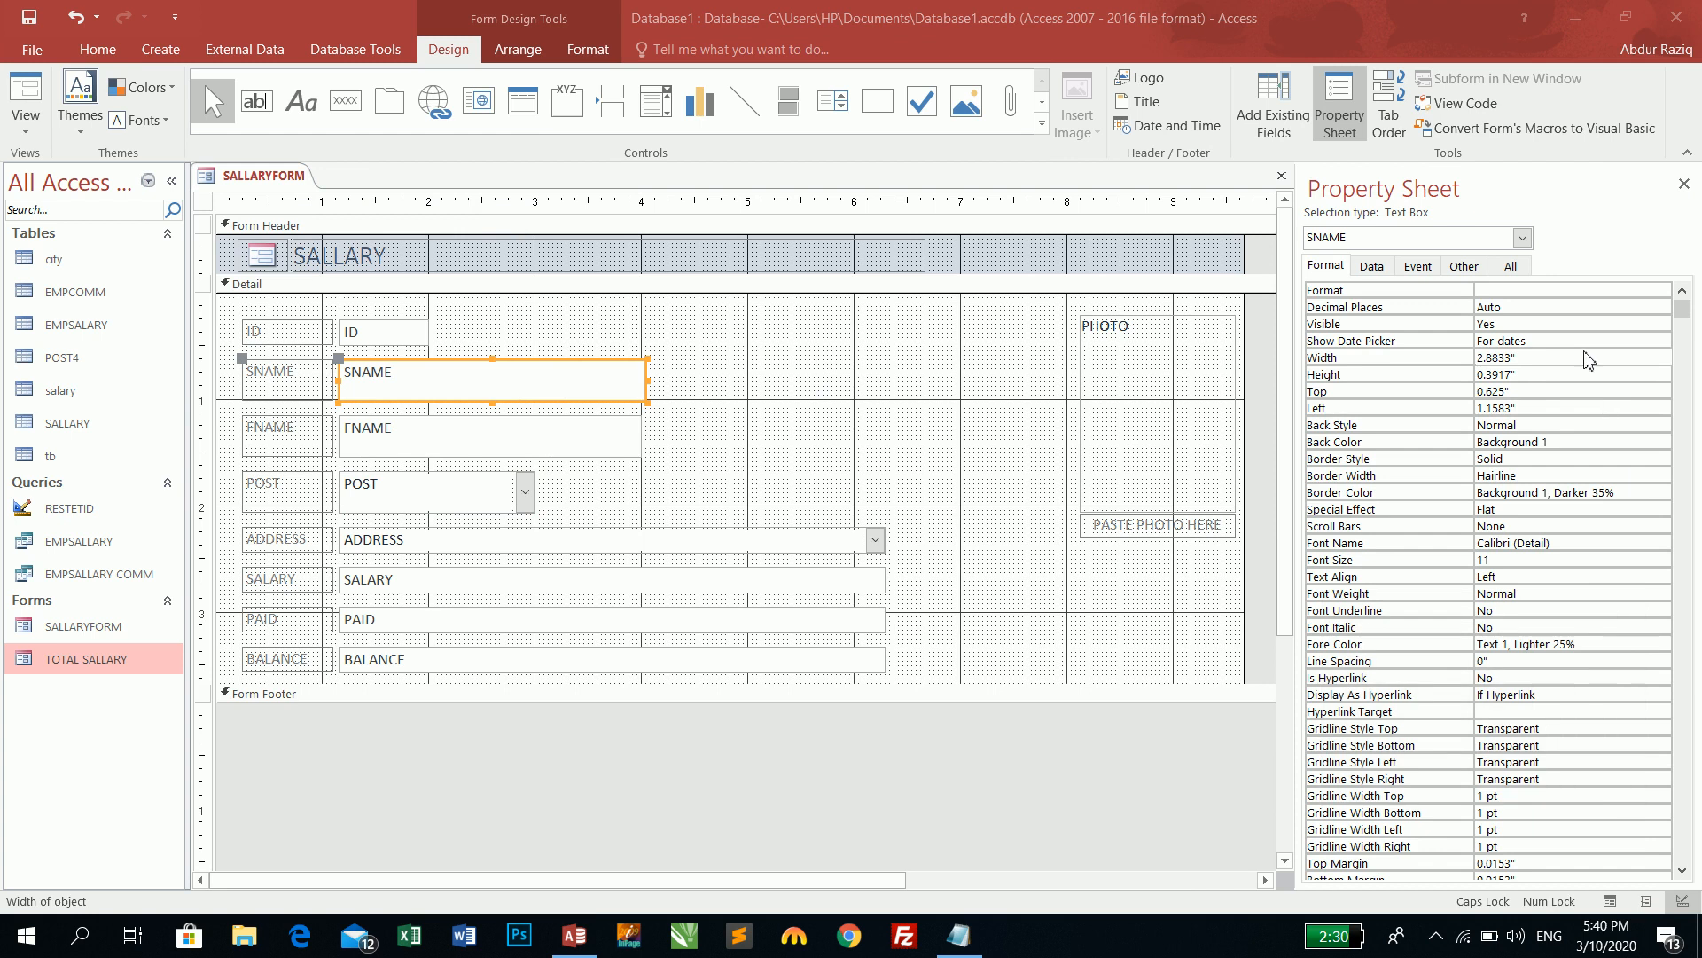
{"action": "double_click", "coordinate": [1511, 358]}
{"action": "type", "text": "5"}
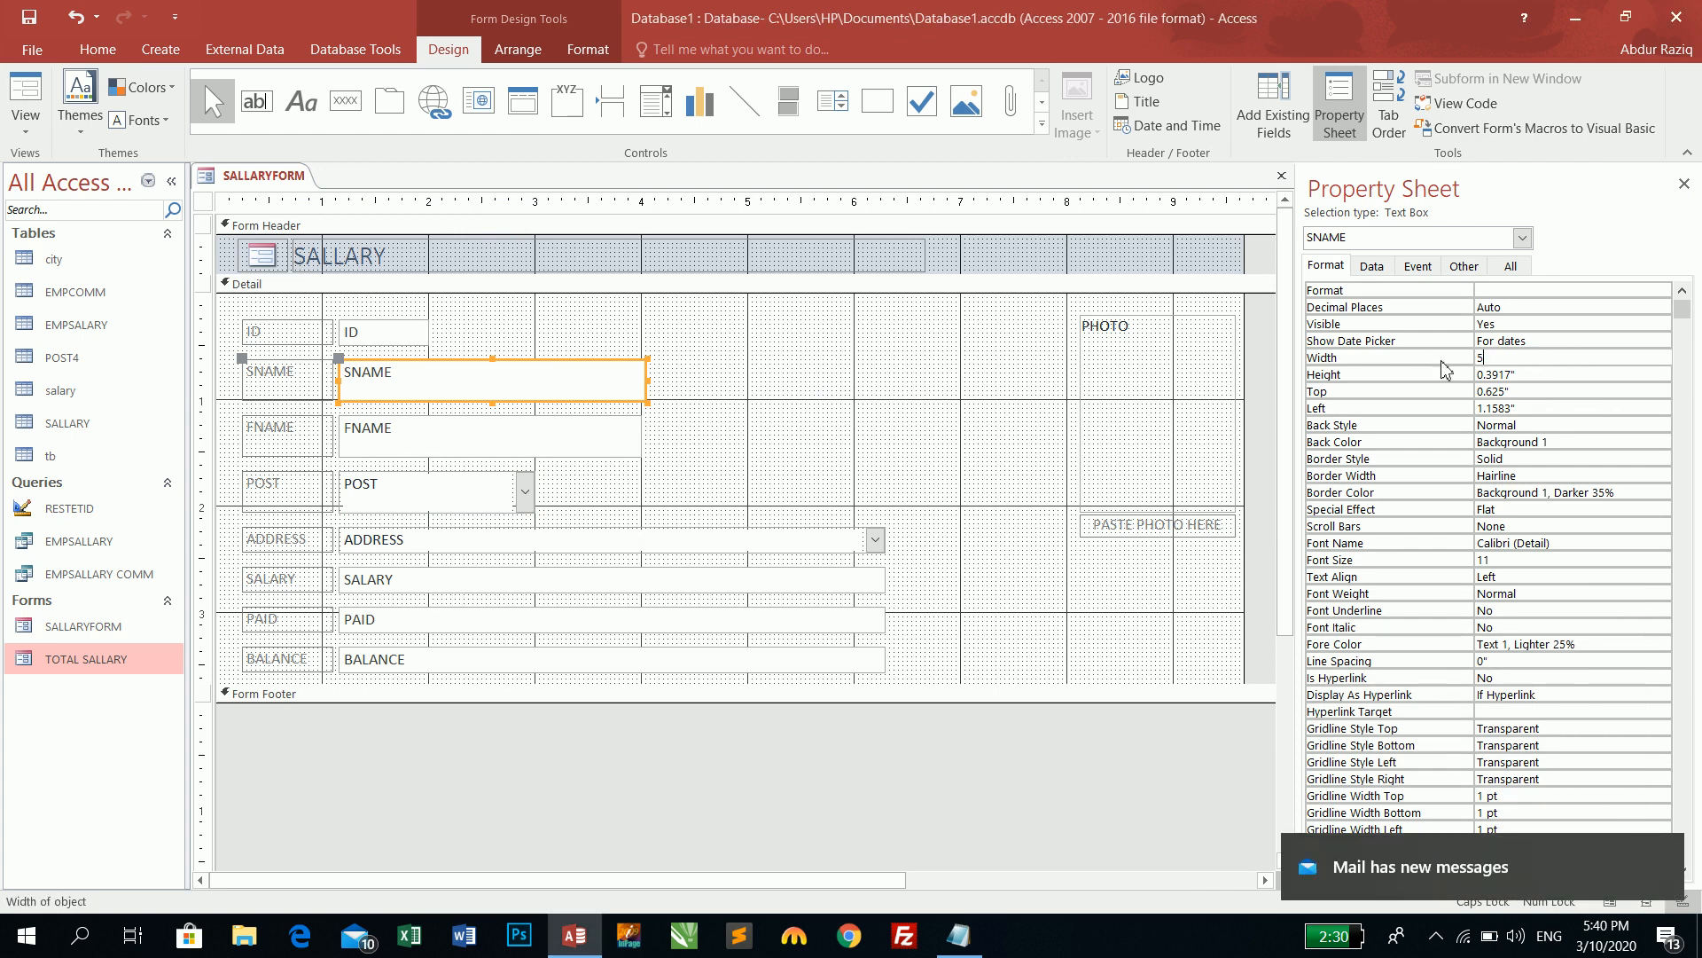
{"action": "key", "text": "Return"}
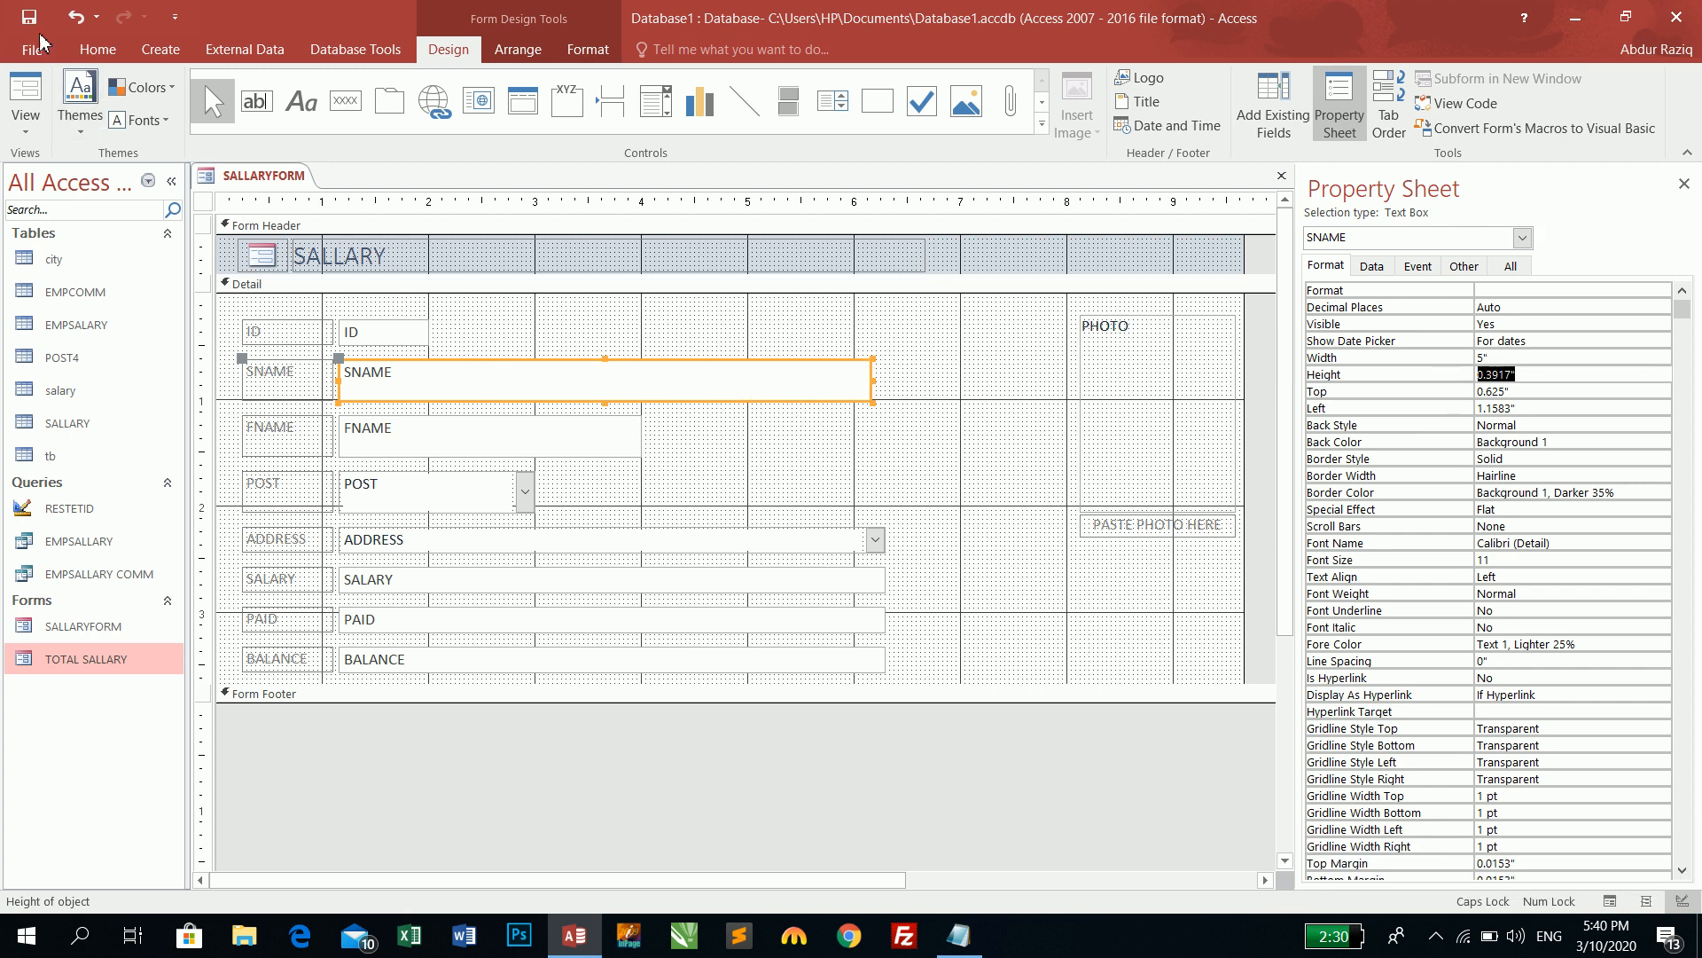
{"action": "left_click", "coordinate": [96, 49]}
{"action": "left_click", "coordinate": [73, 23]}
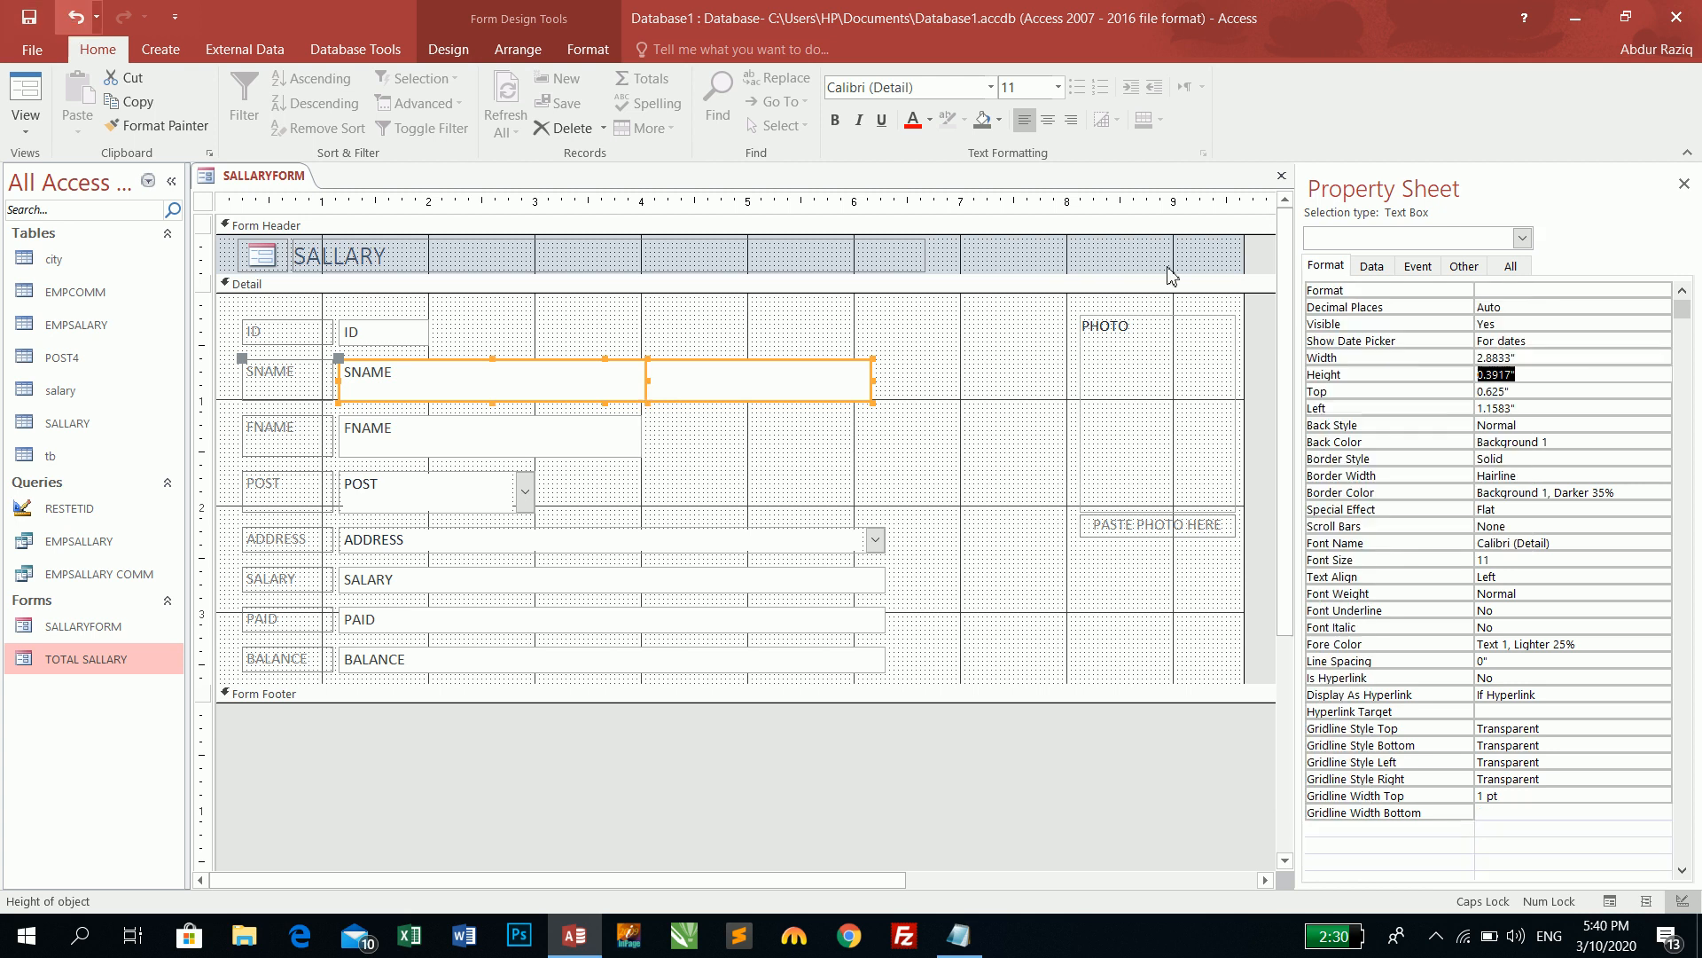
- Try a Height of 1 for SNAME, then undo it with Ctrl+Z
{"action": "left_click", "coordinate": [1384, 385]}
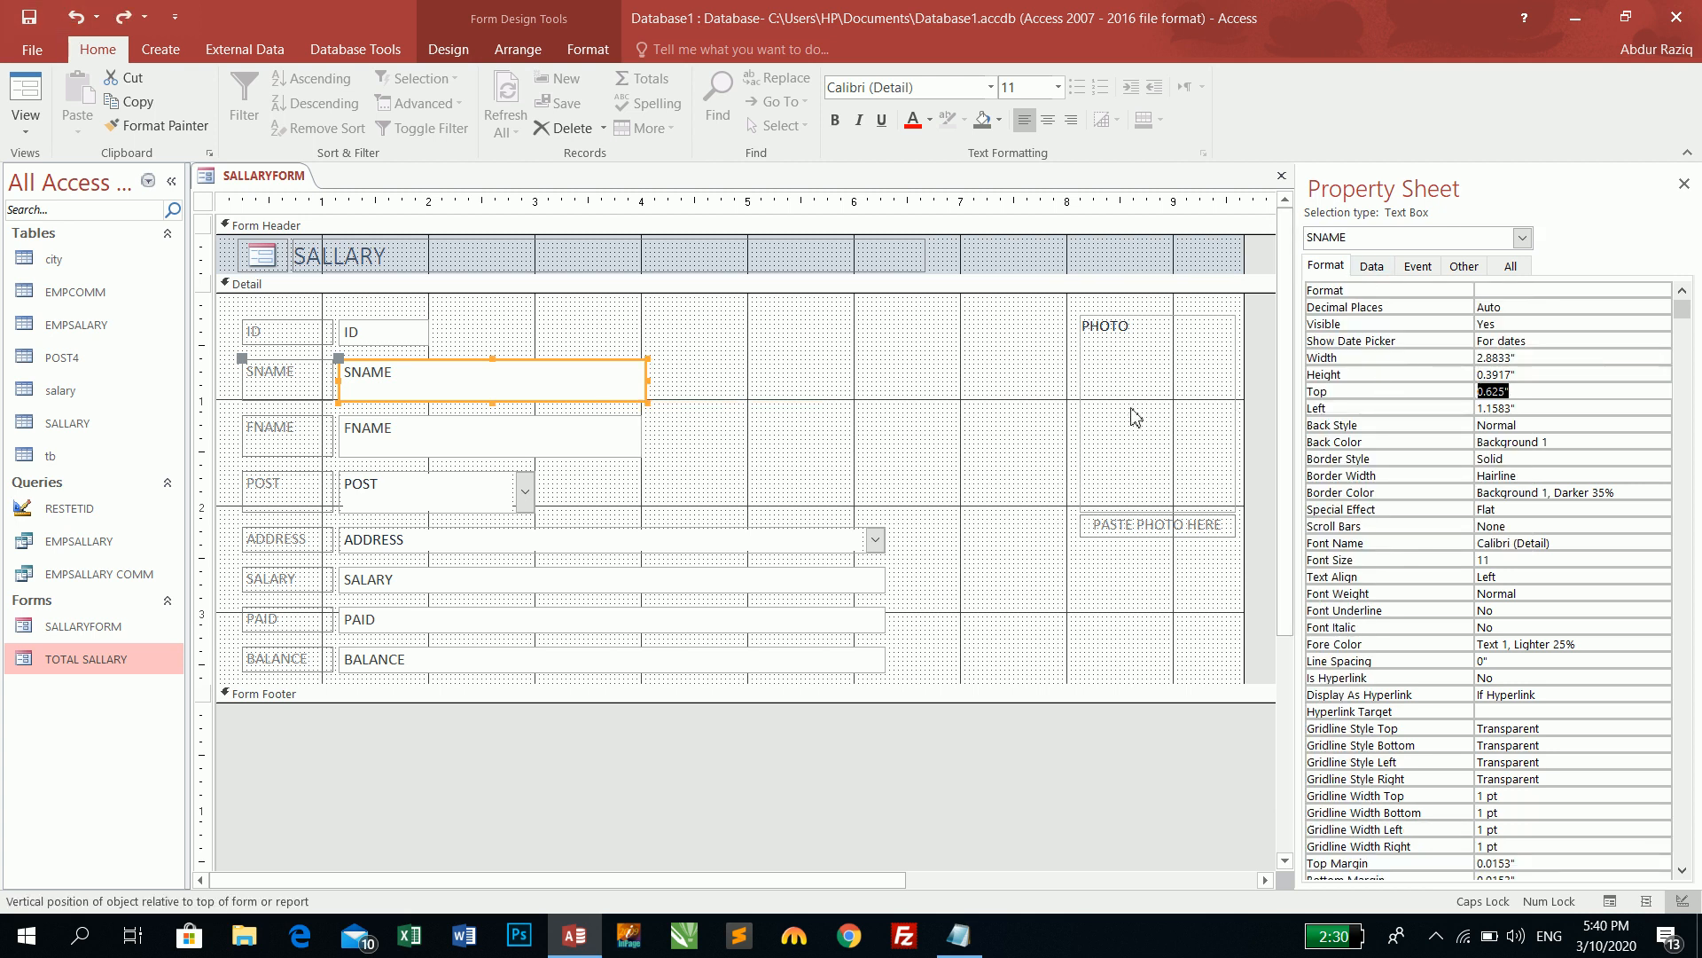
{"action": "left_click", "coordinate": [1539, 359]}
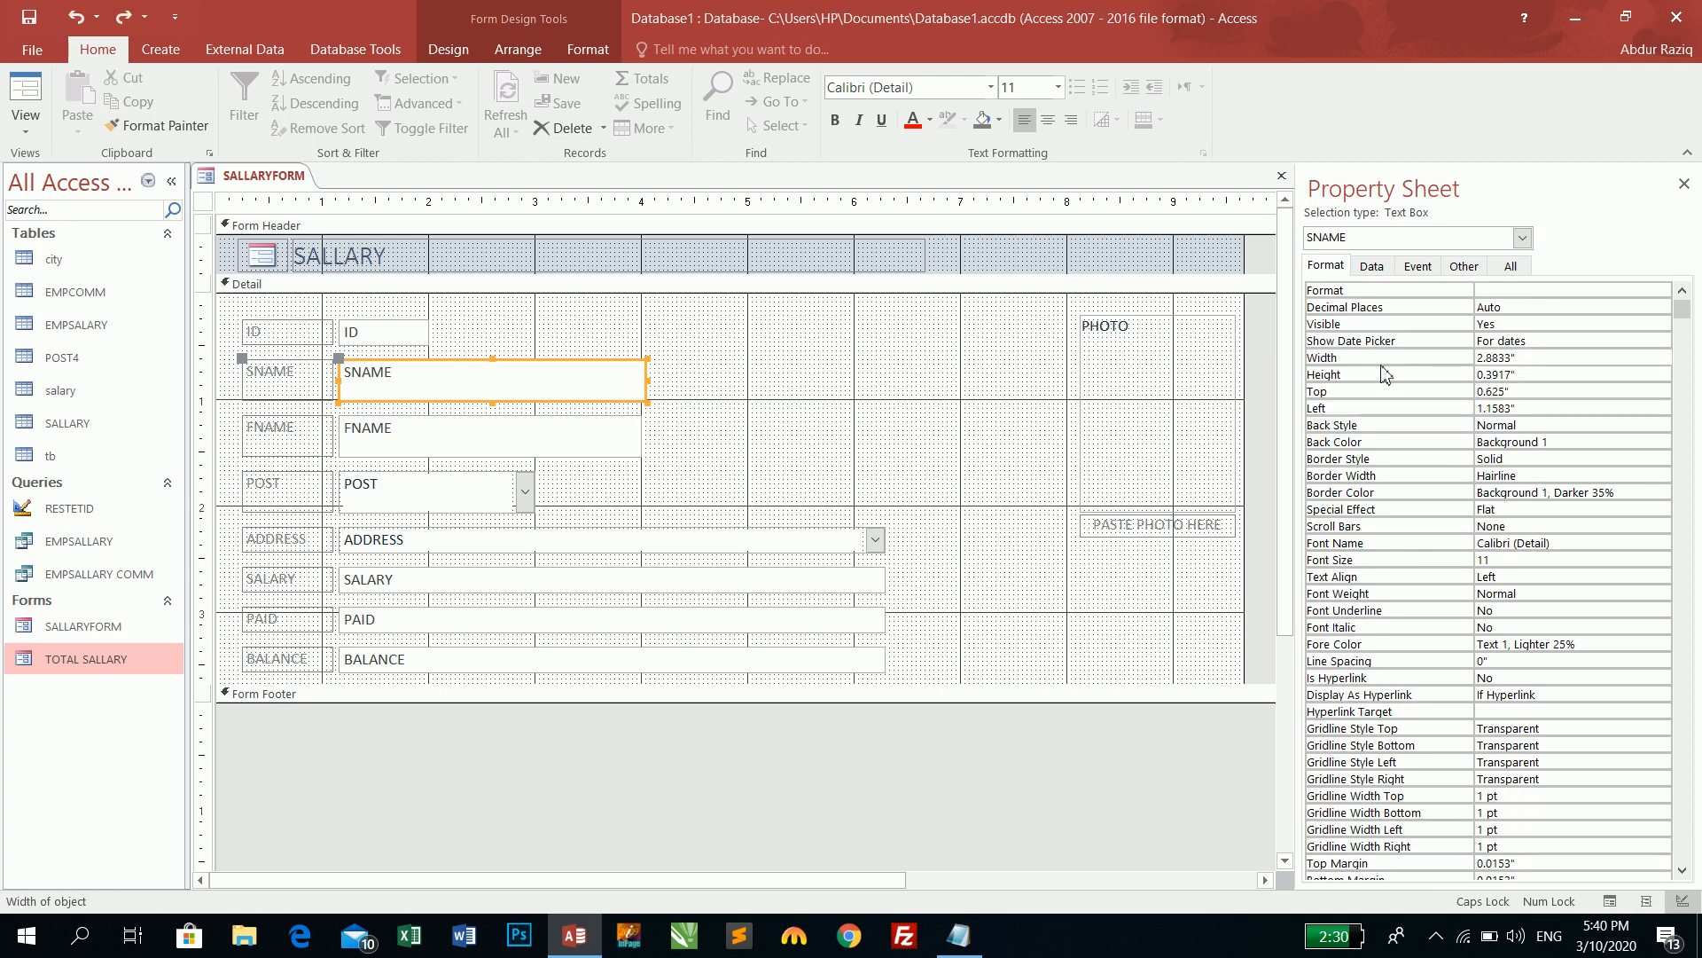
{"action": "left_click", "coordinate": [1445, 380]}
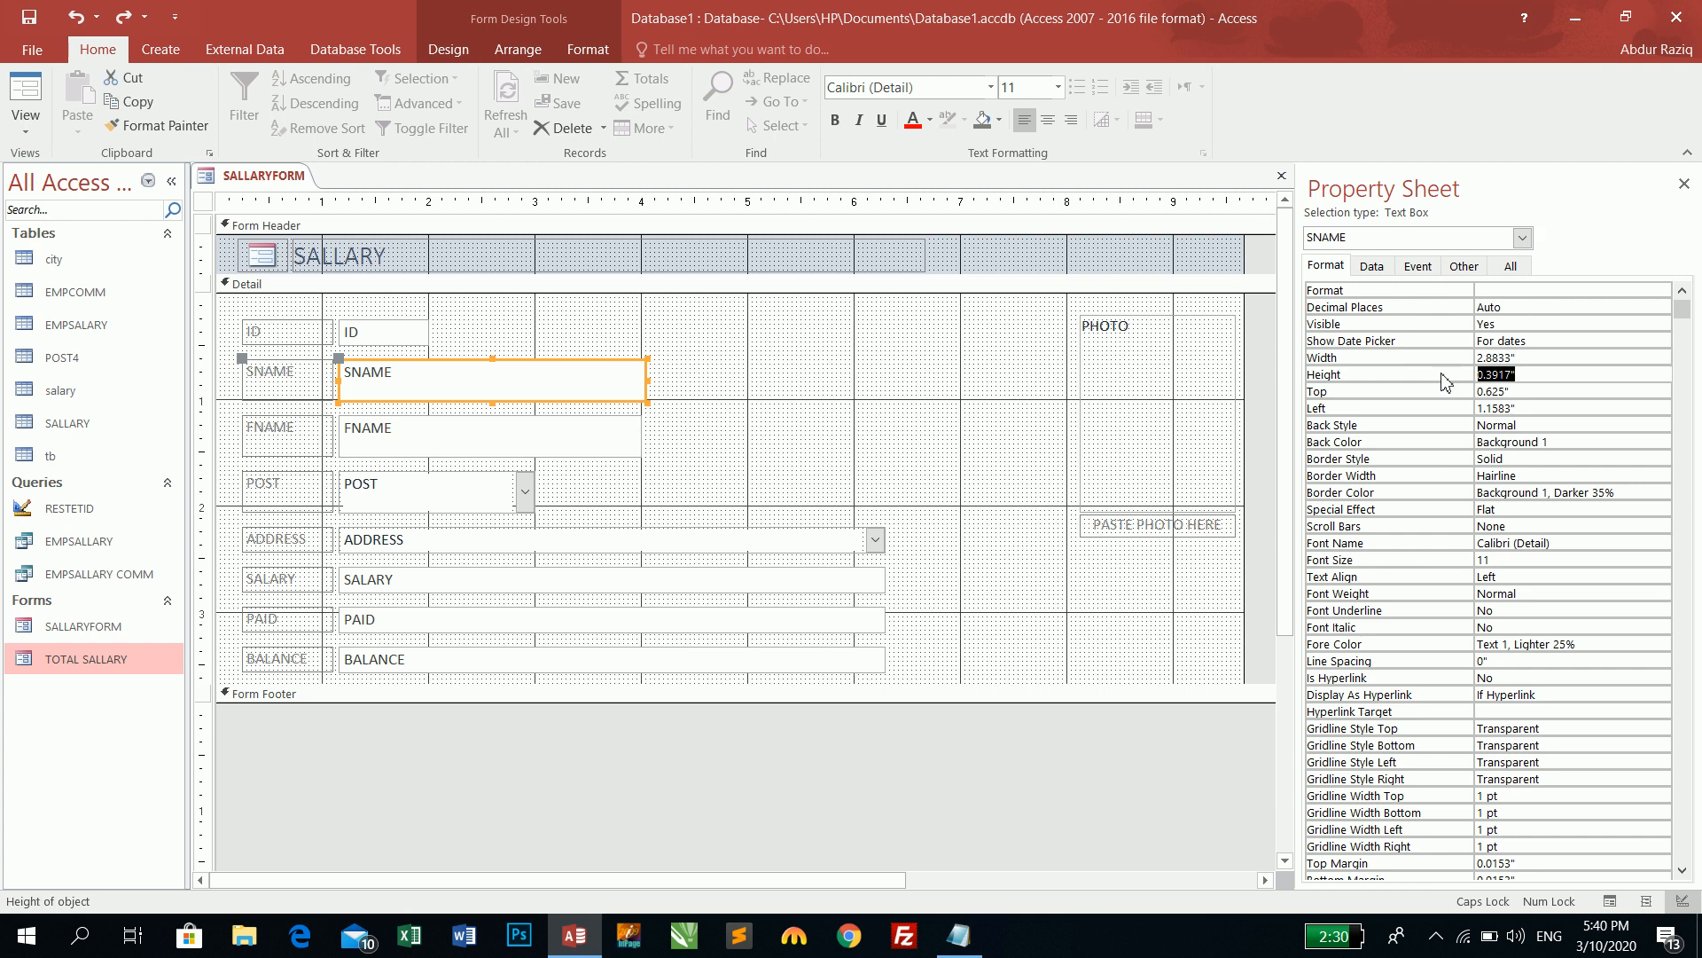
{"action": "type", "text": "1"}
{"action": "key", "text": "Return"}
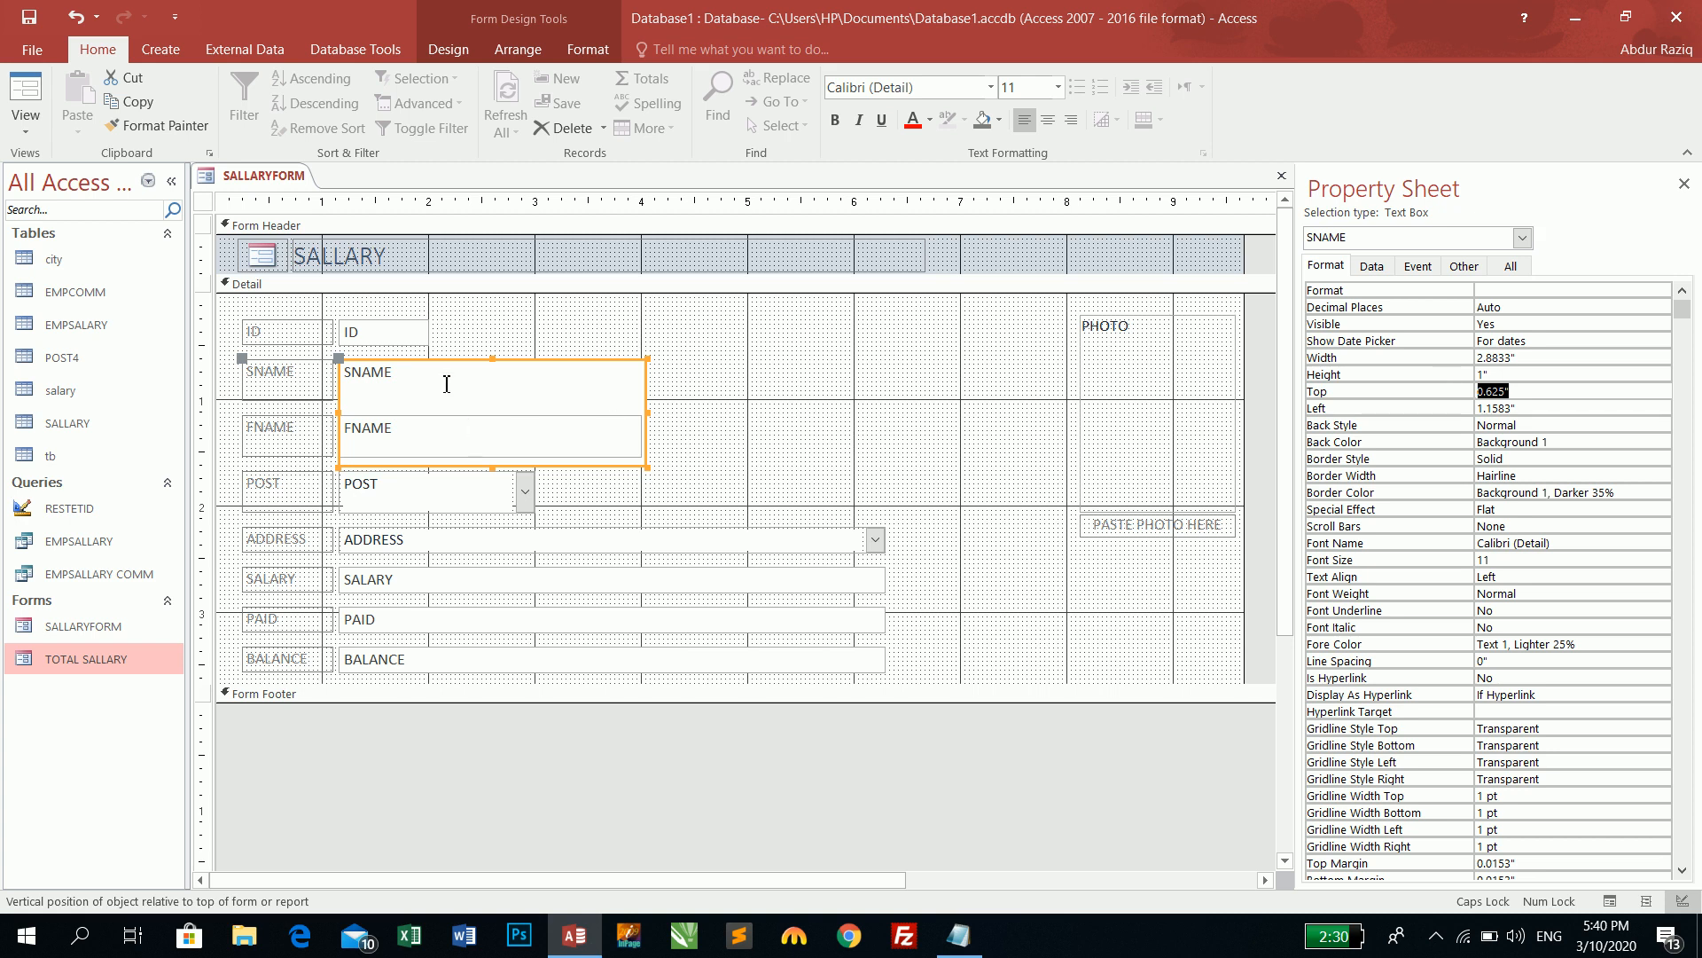
{"action": "key", "text": "ctrl+z"}
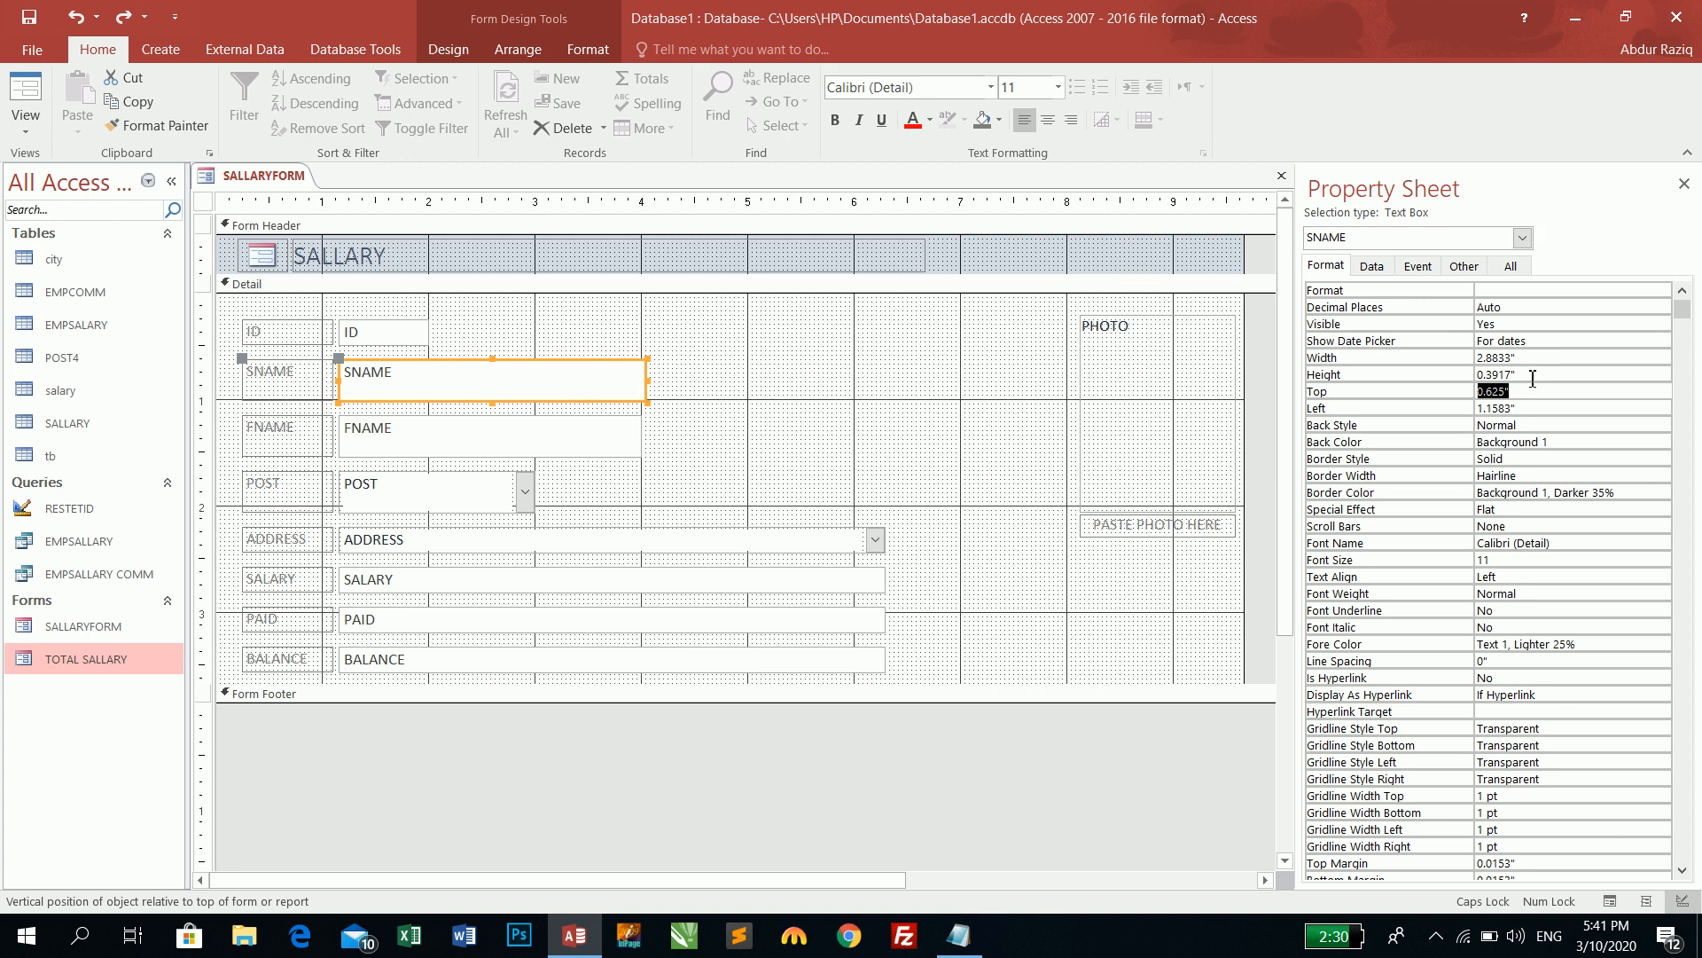
- Try a Top position of 1 for SNAME, then undo it
{"action": "key", "text": "Up"}
{"action": "key", "text": "Up"}
{"action": "key", "text": "Up"}
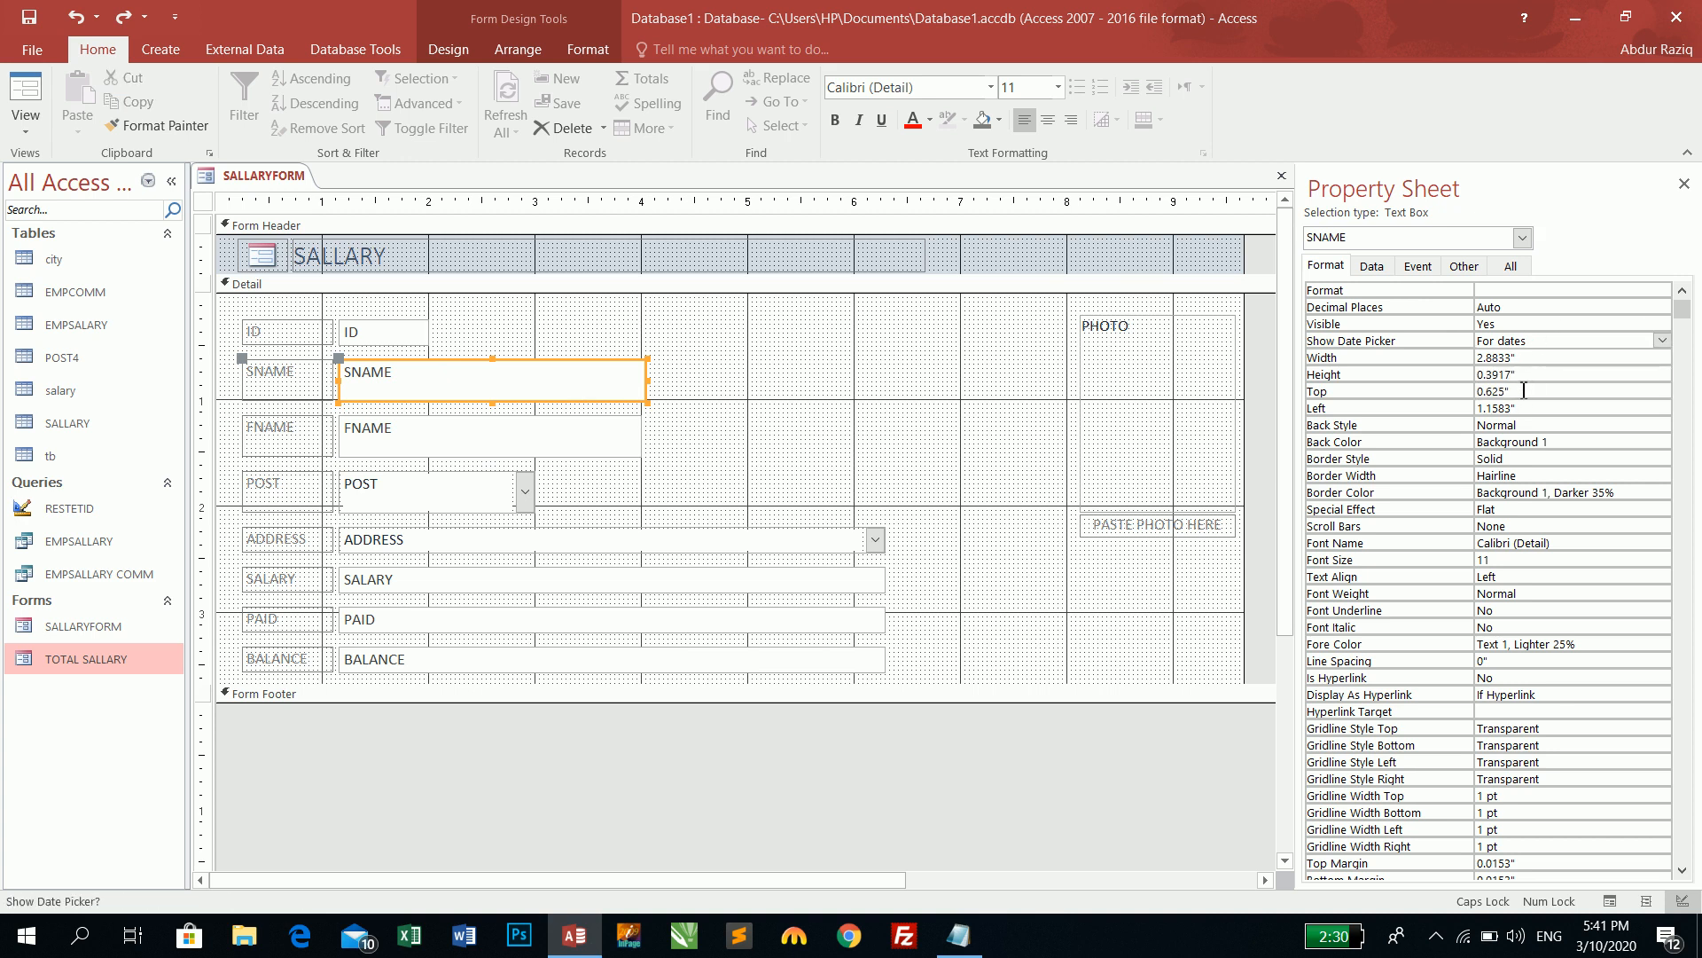
{"action": "key", "text": "Down"}
{"action": "key", "text": "Down"}
{"action": "key", "text": "Down"}
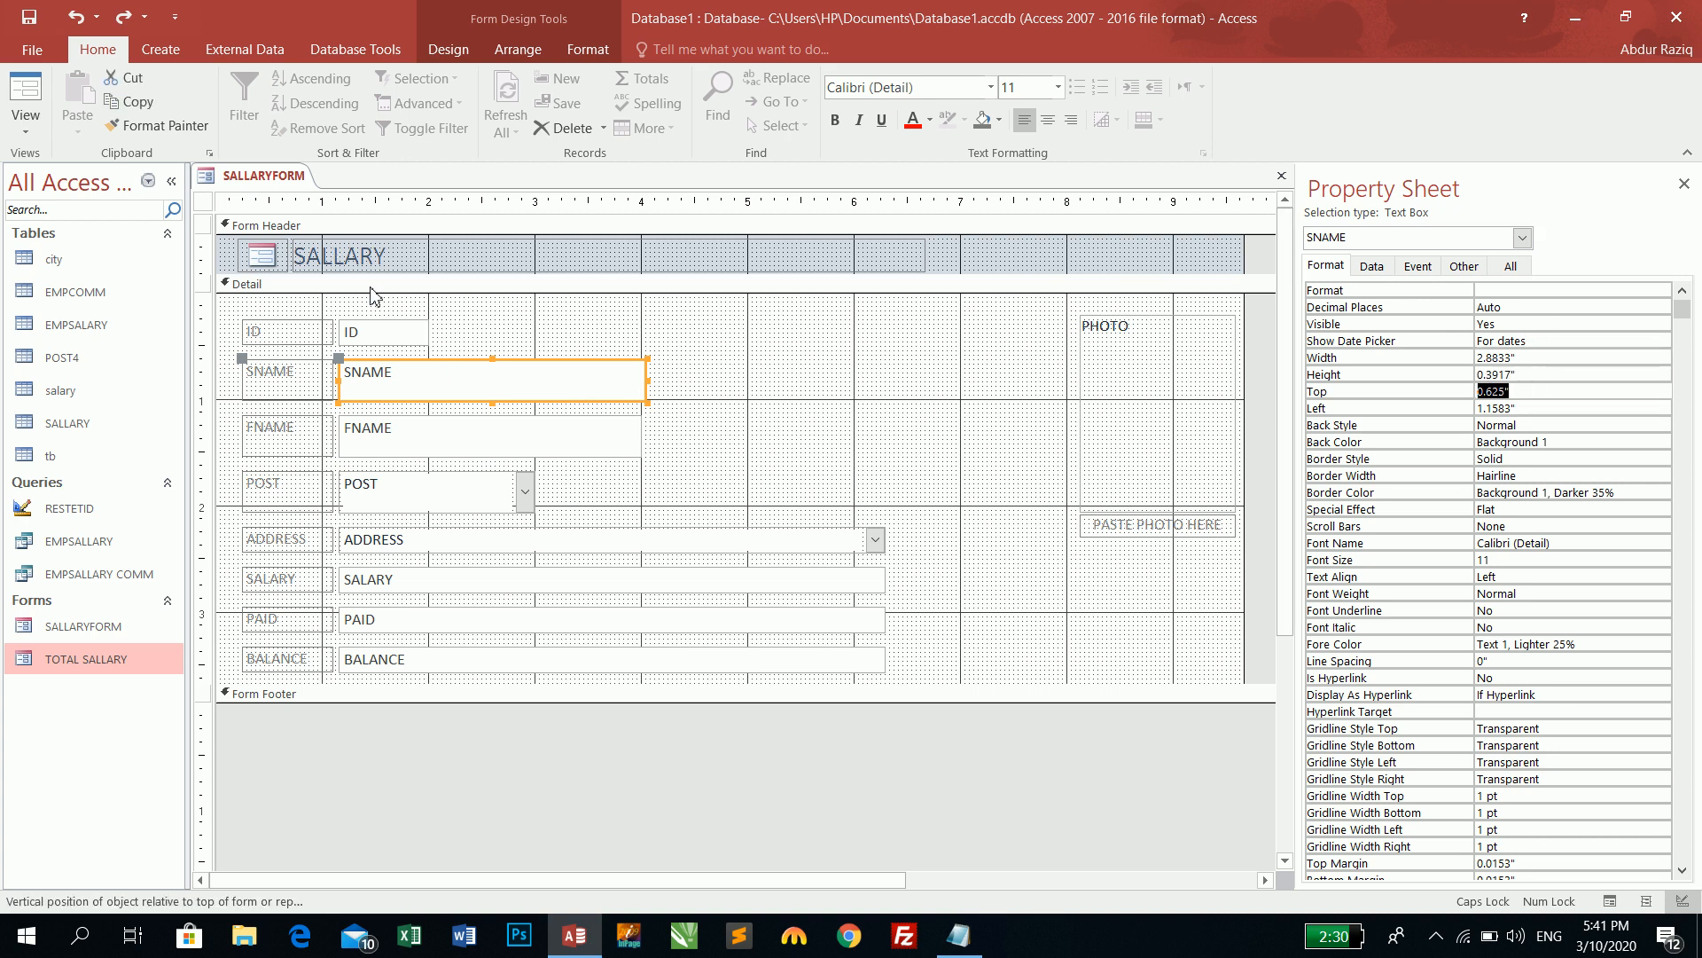
{"action": "type", "text": "1"}
{"action": "key", "text": "Return"}
{"action": "left_click", "coordinate": [76, 16]}
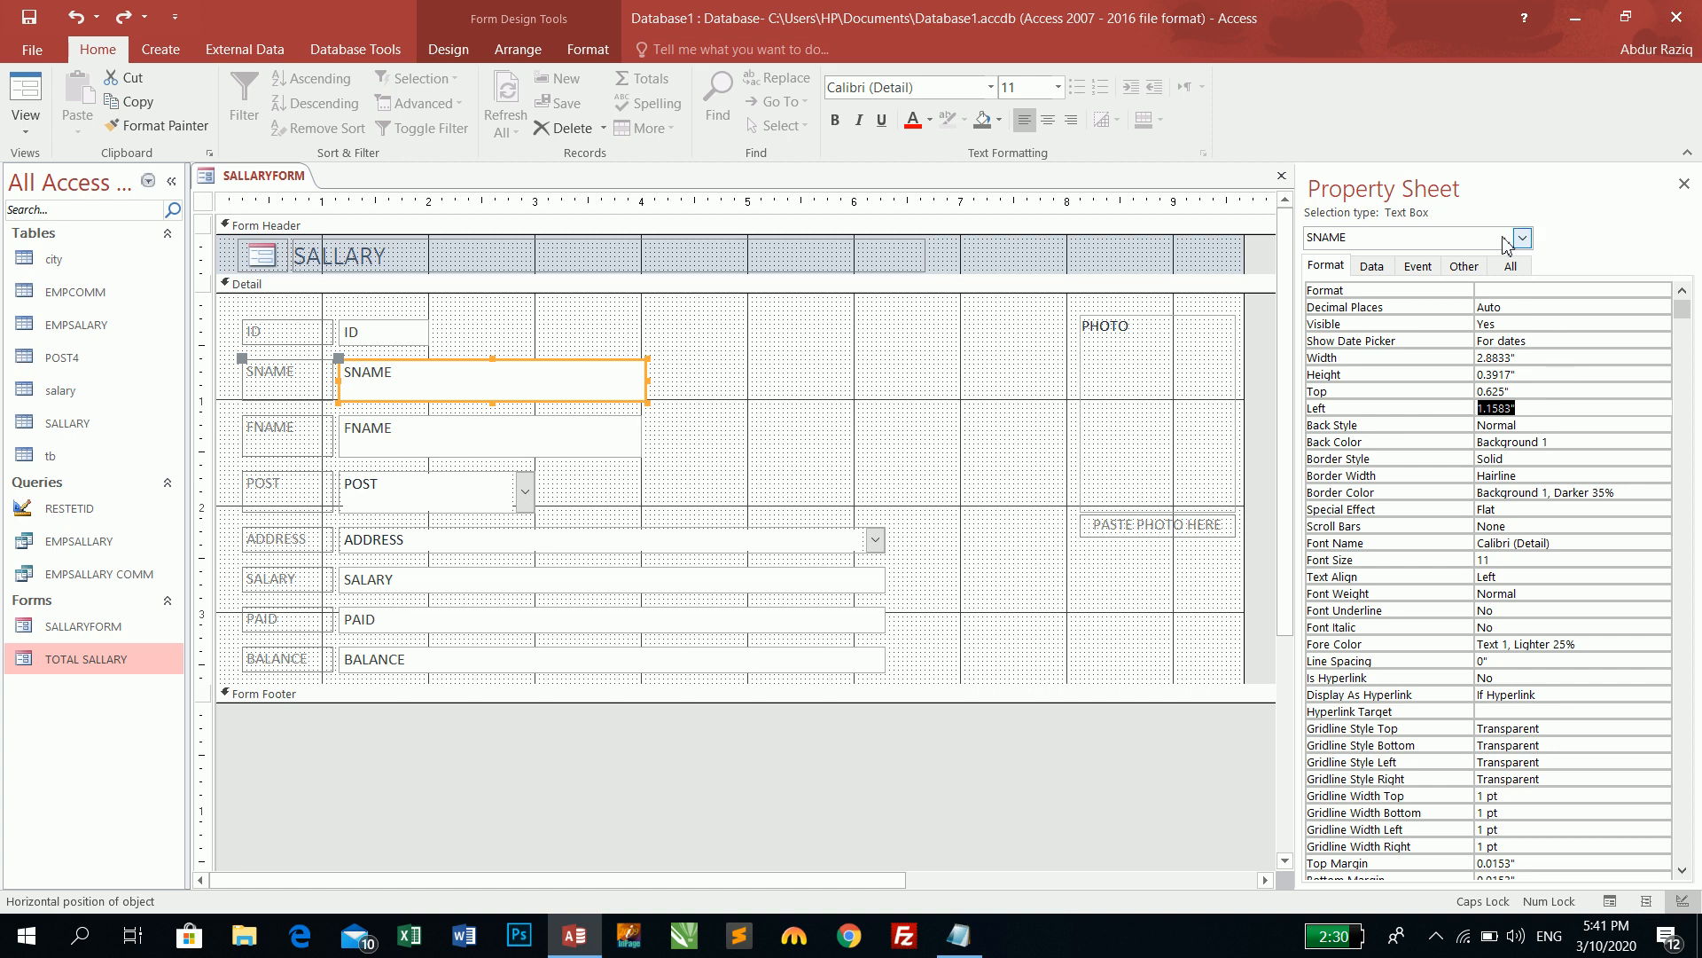
- Set SNAME's Back Style to Transparent, preview it in Form View, then return to Design View
{"action": "left_click", "coordinate": [1543, 425]}
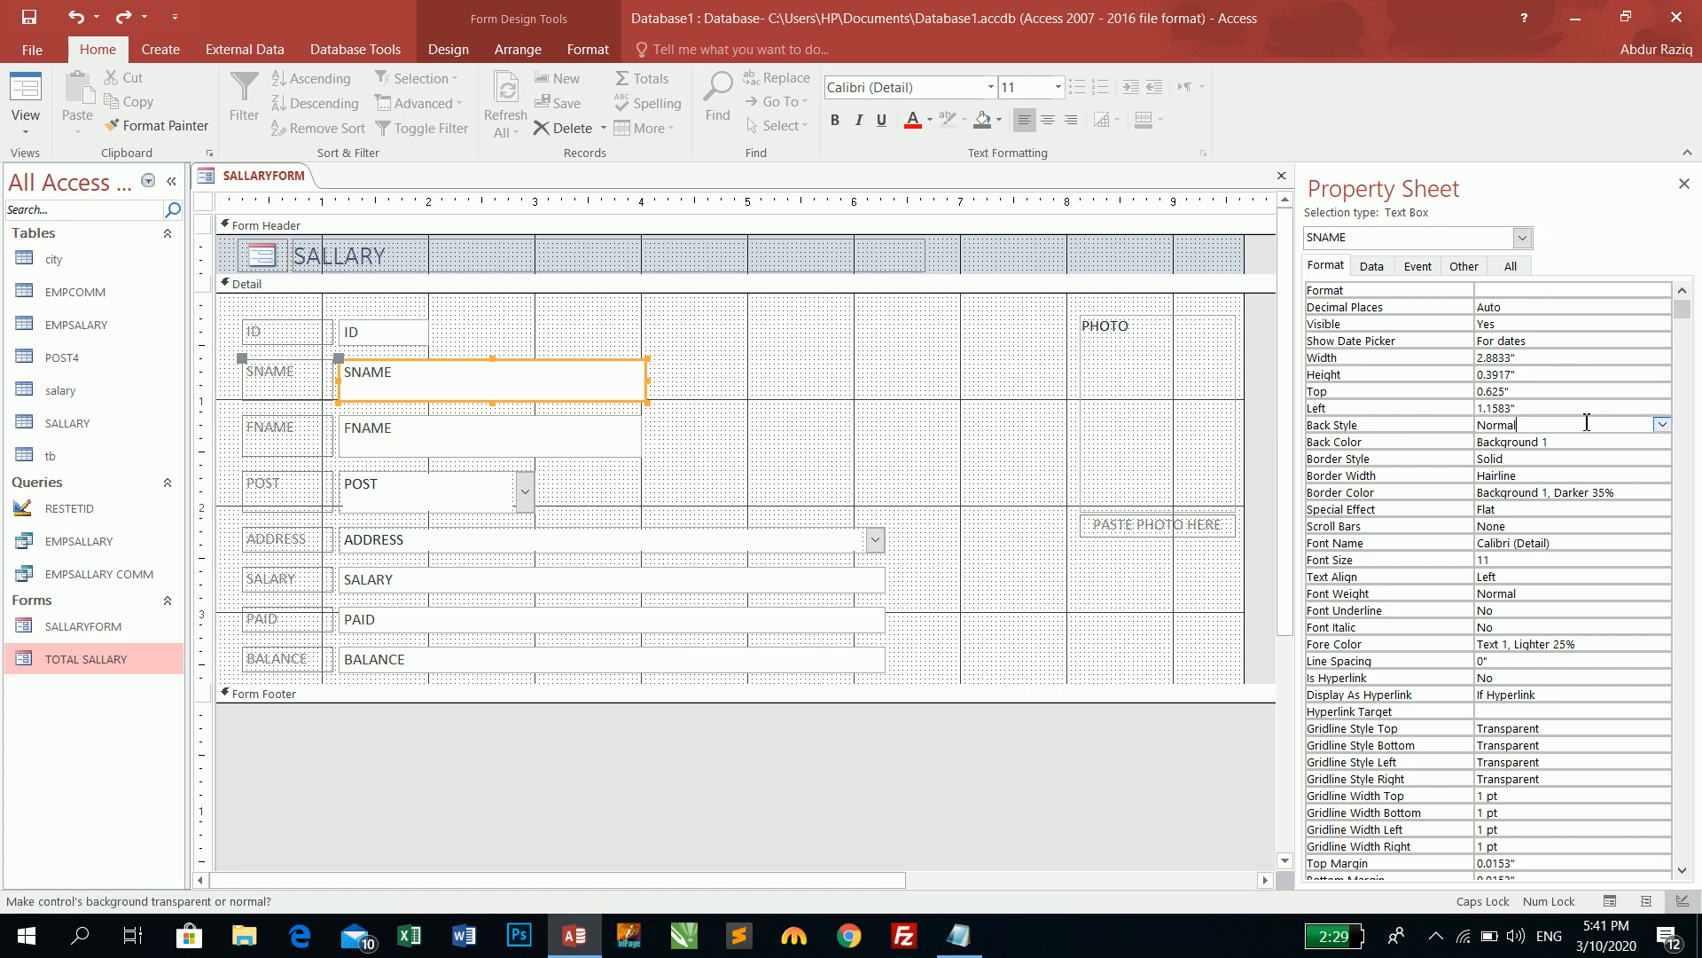
{"action": "left_click", "coordinate": [1662, 425]}
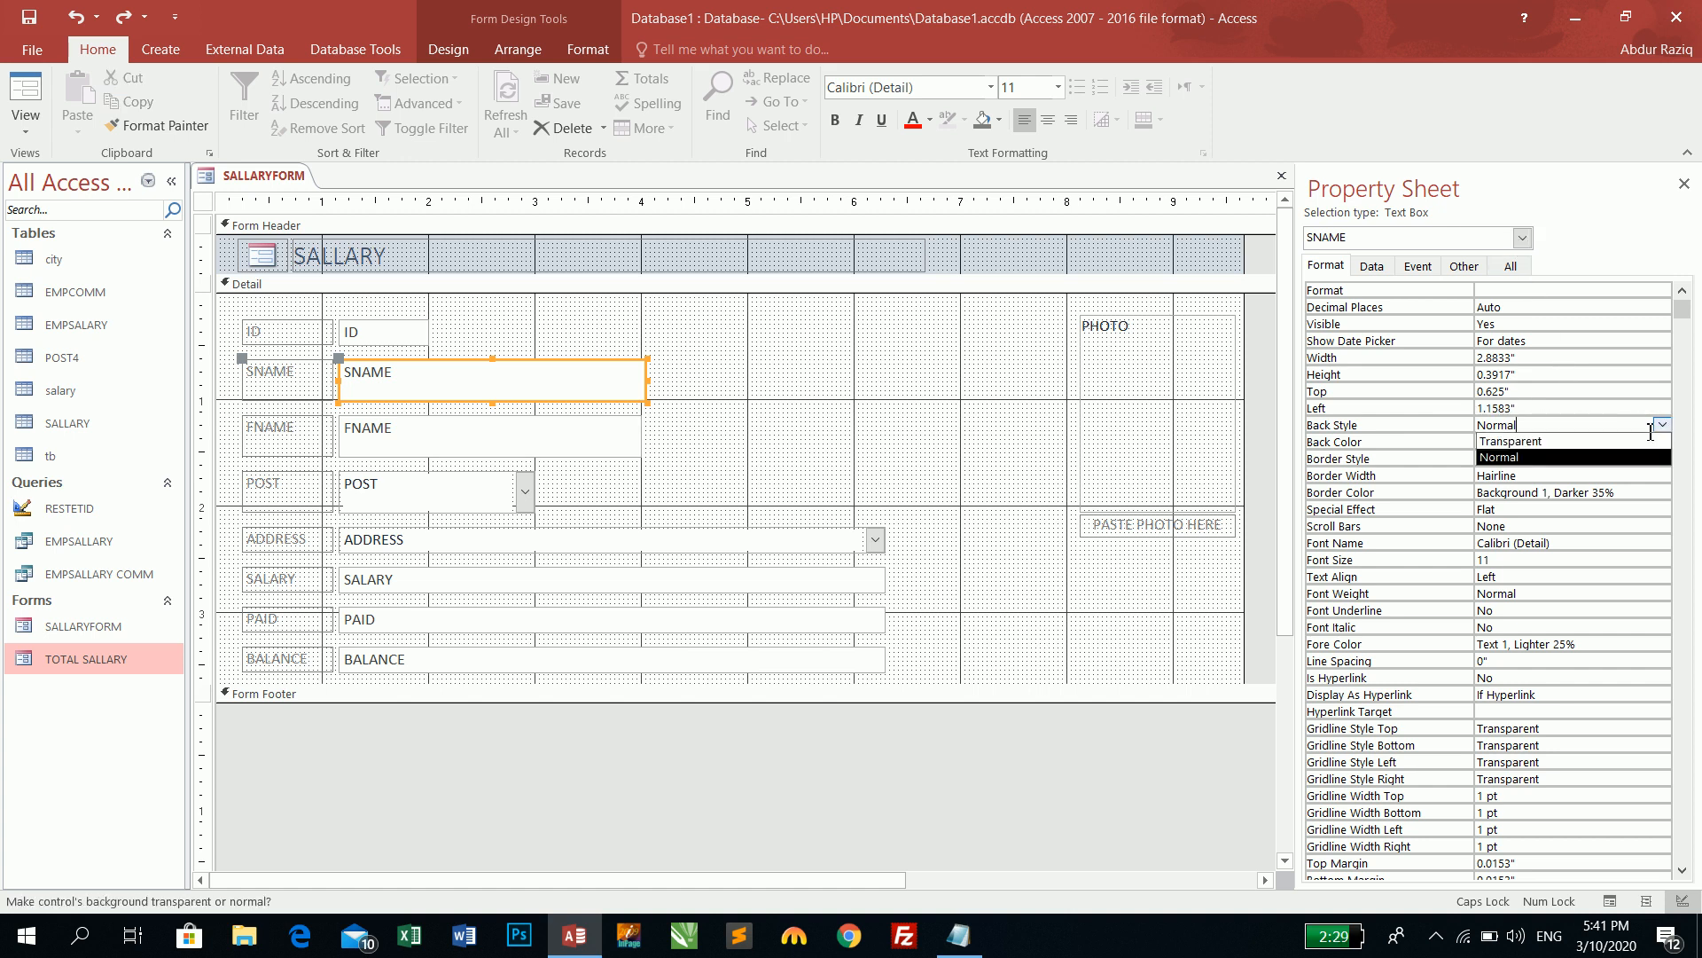
{"action": "left_click", "coordinate": [1607, 446]}
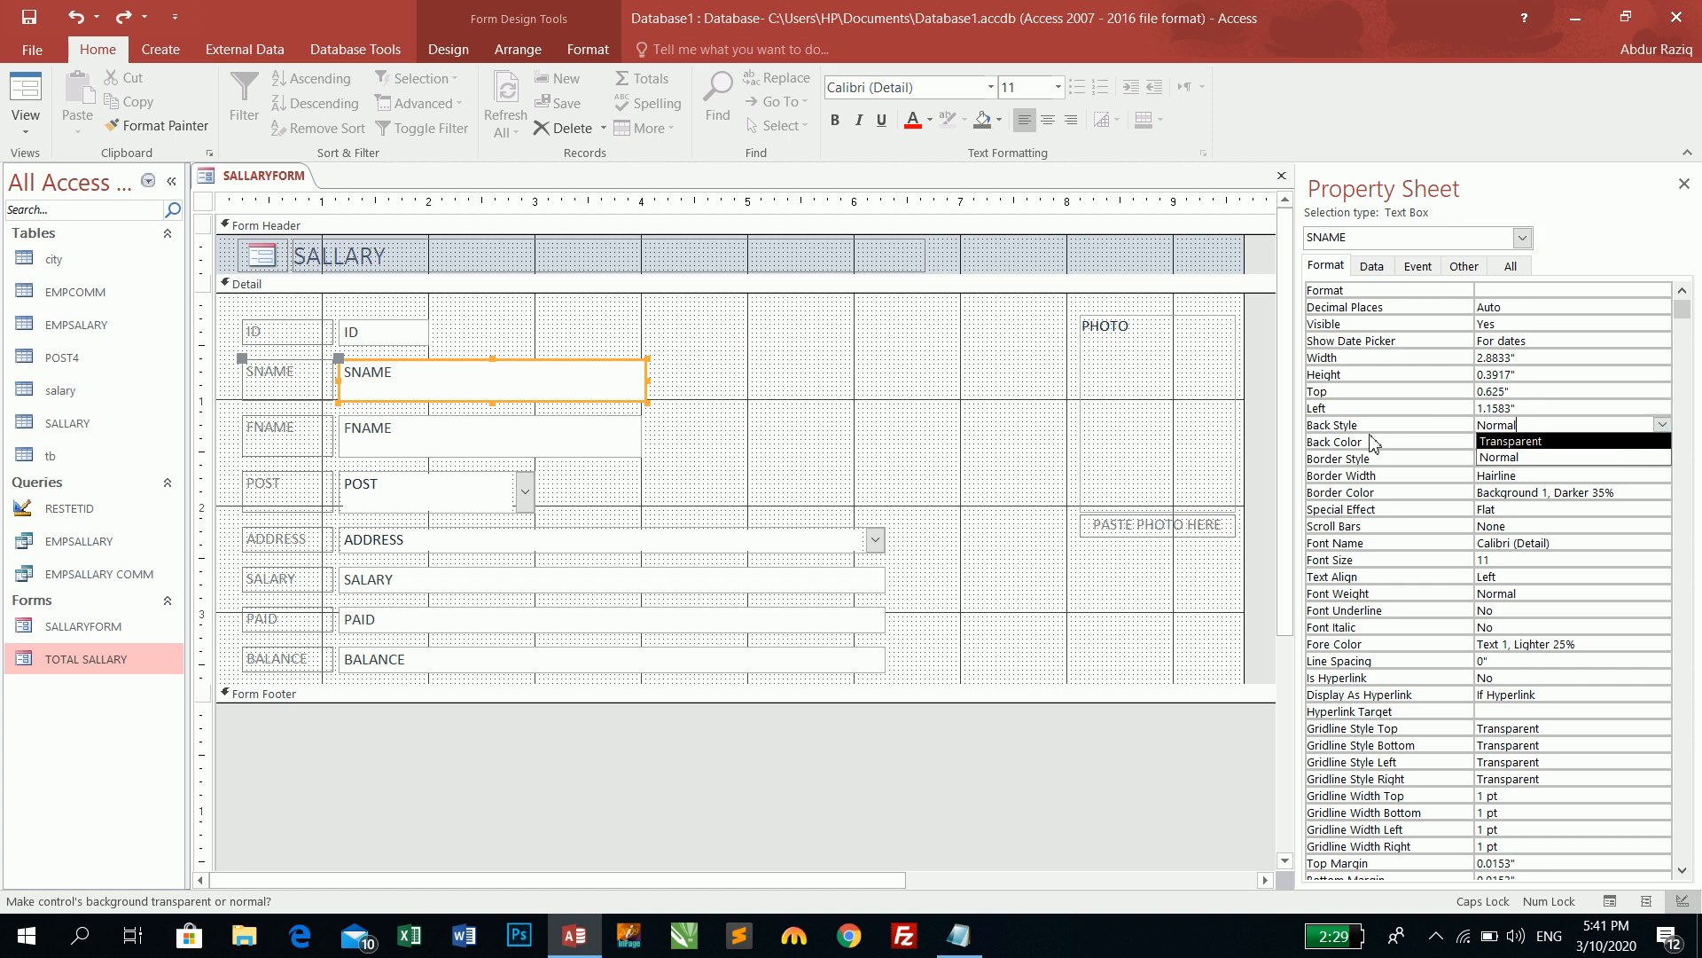
{"action": "left_click", "coordinate": [731, 399]}
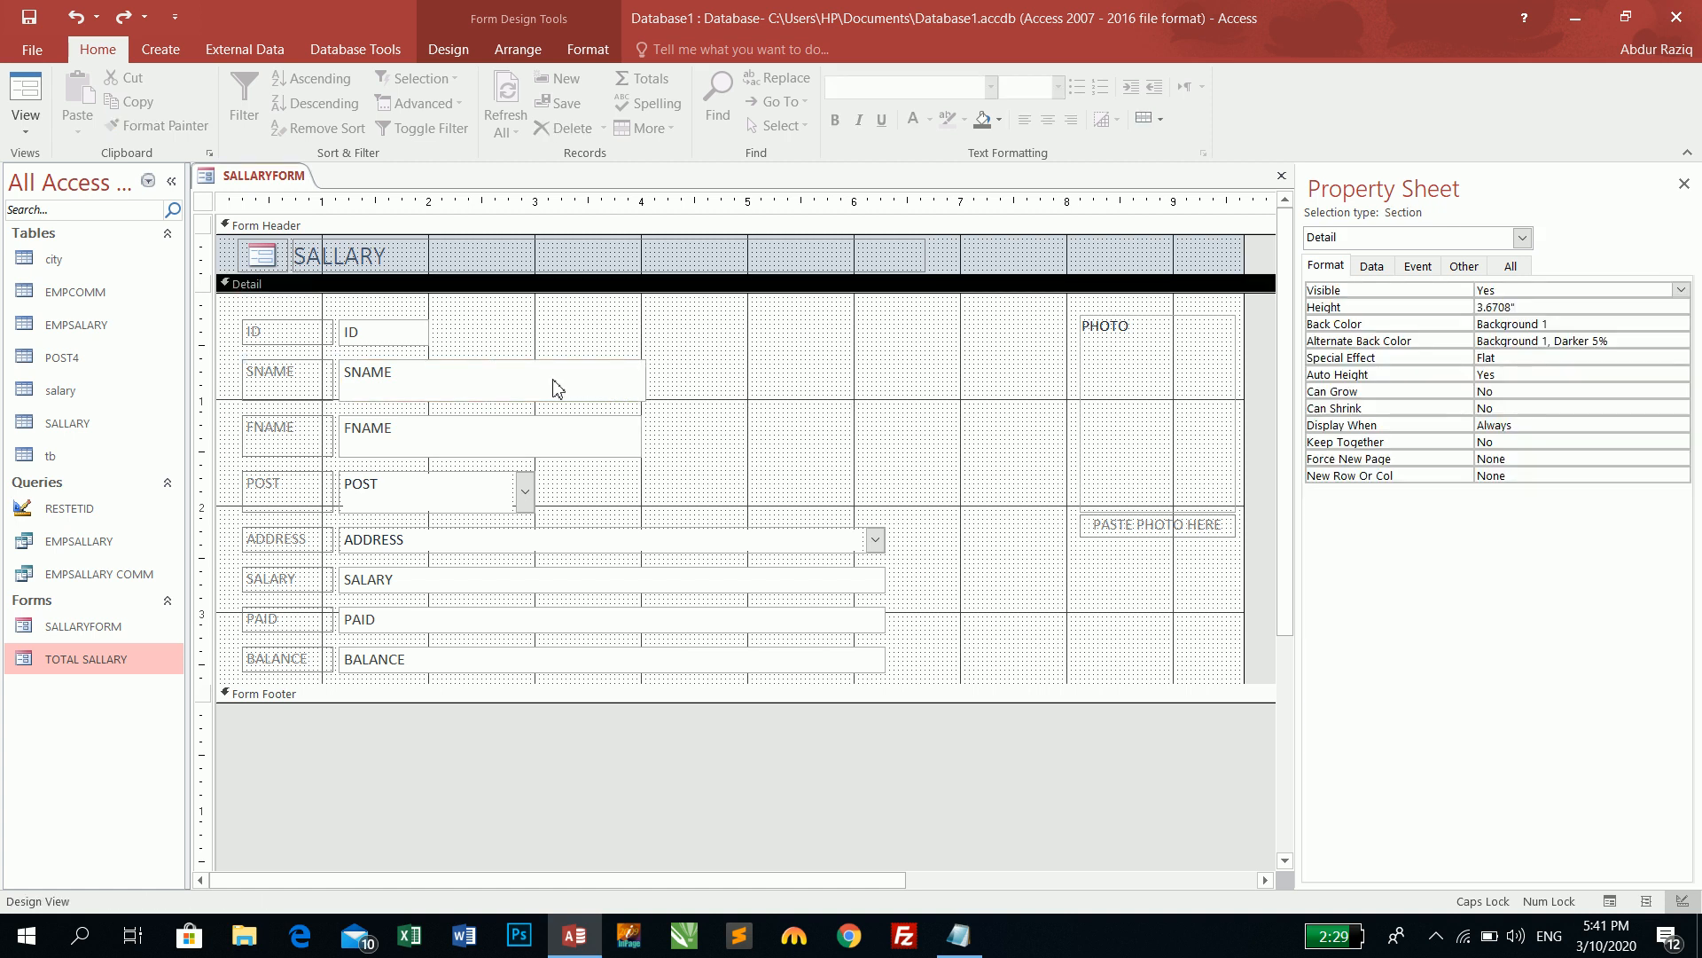
{"action": "left_click", "coordinate": [25, 102]}
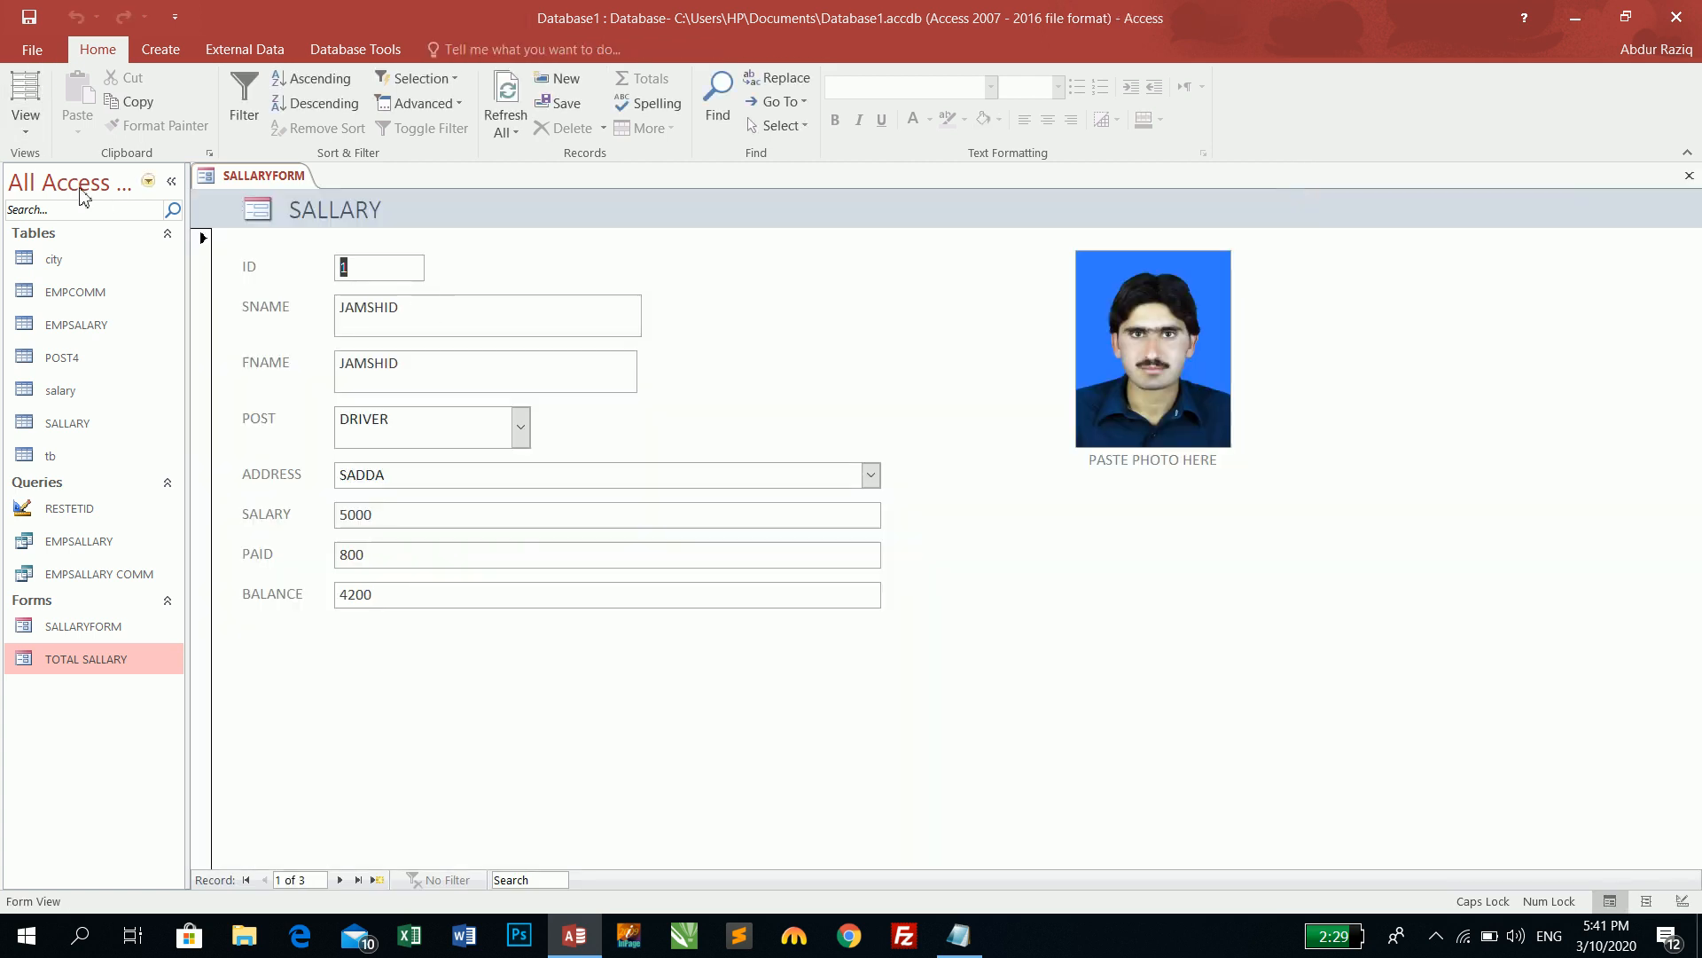
{"action": "left_click", "coordinate": [26, 132]}
{"action": "left_click", "coordinate": [78, 263]}
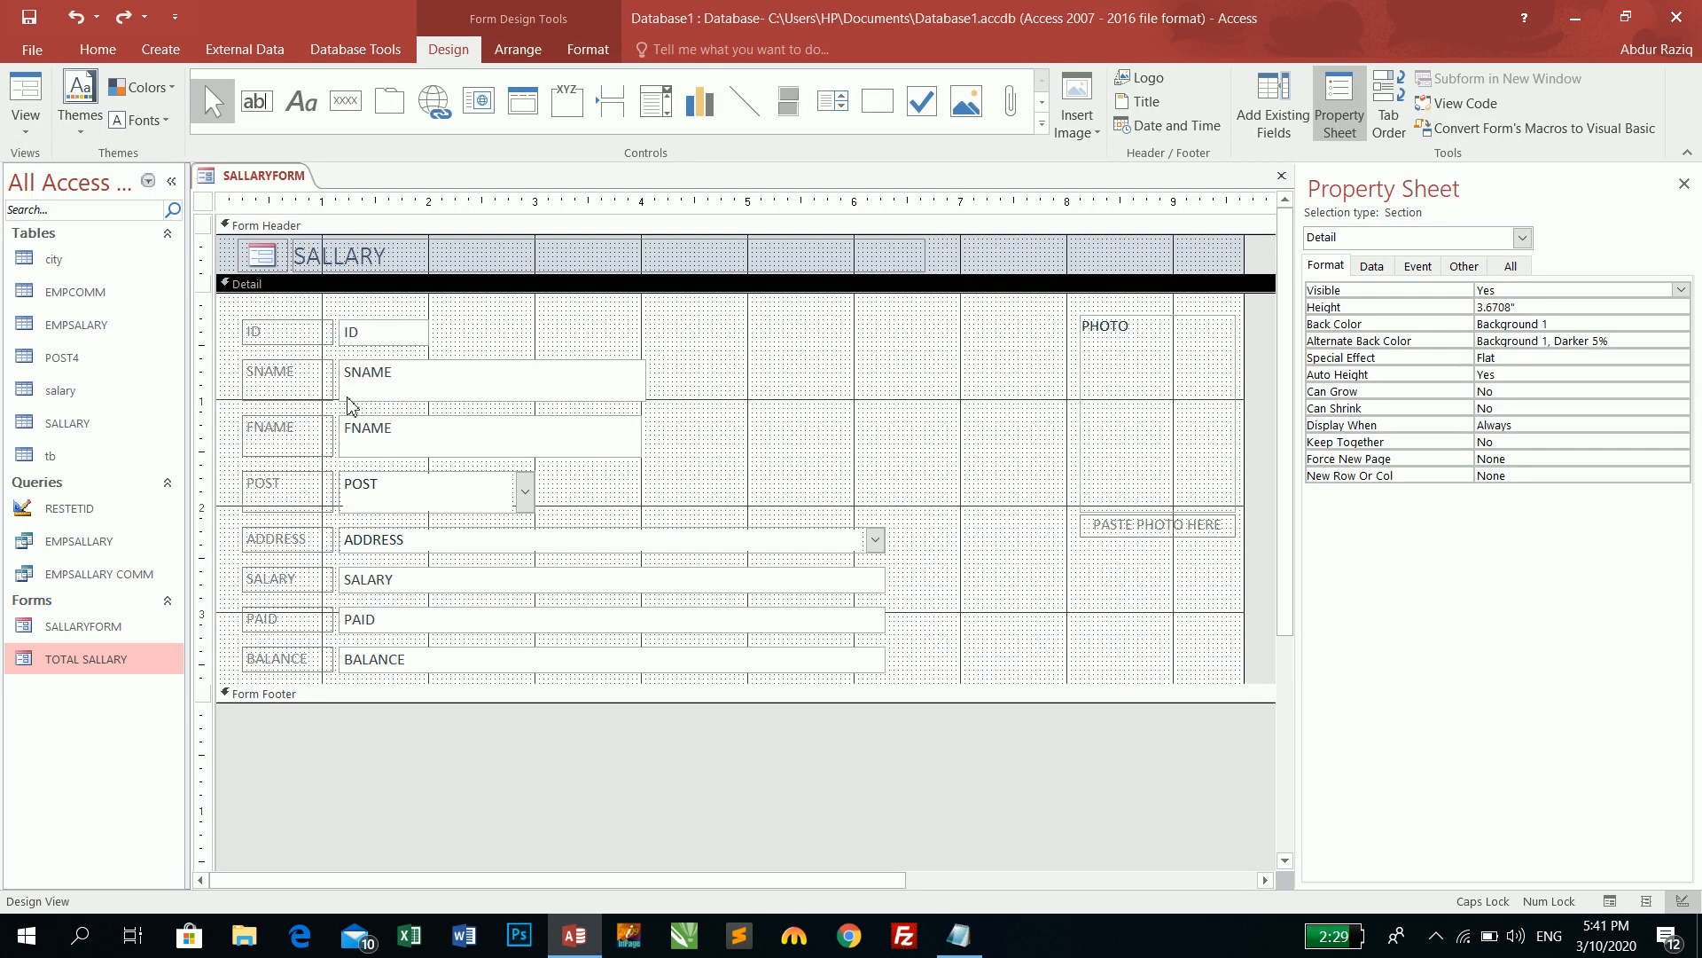
- Switch SNAME's Back Style to Transparent again, then restore it to Normal
{"action": "left_click", "coordinate": [446, 390]}
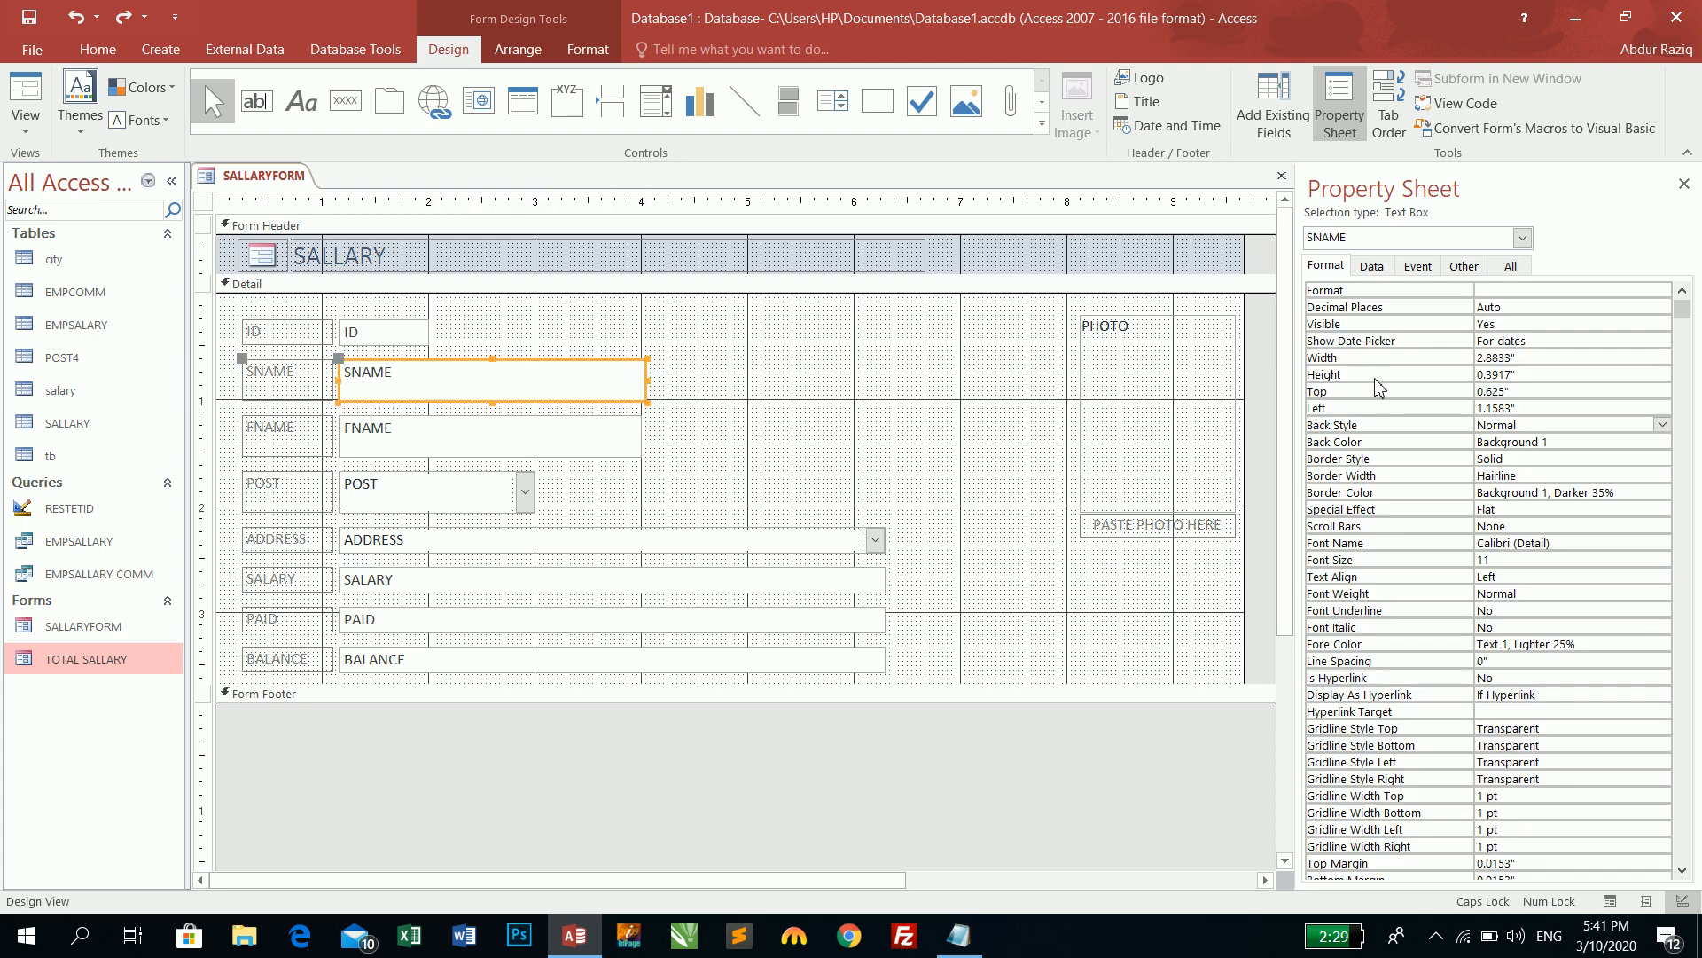
{"action": "left_click", "coordinate": [1543, 425]}
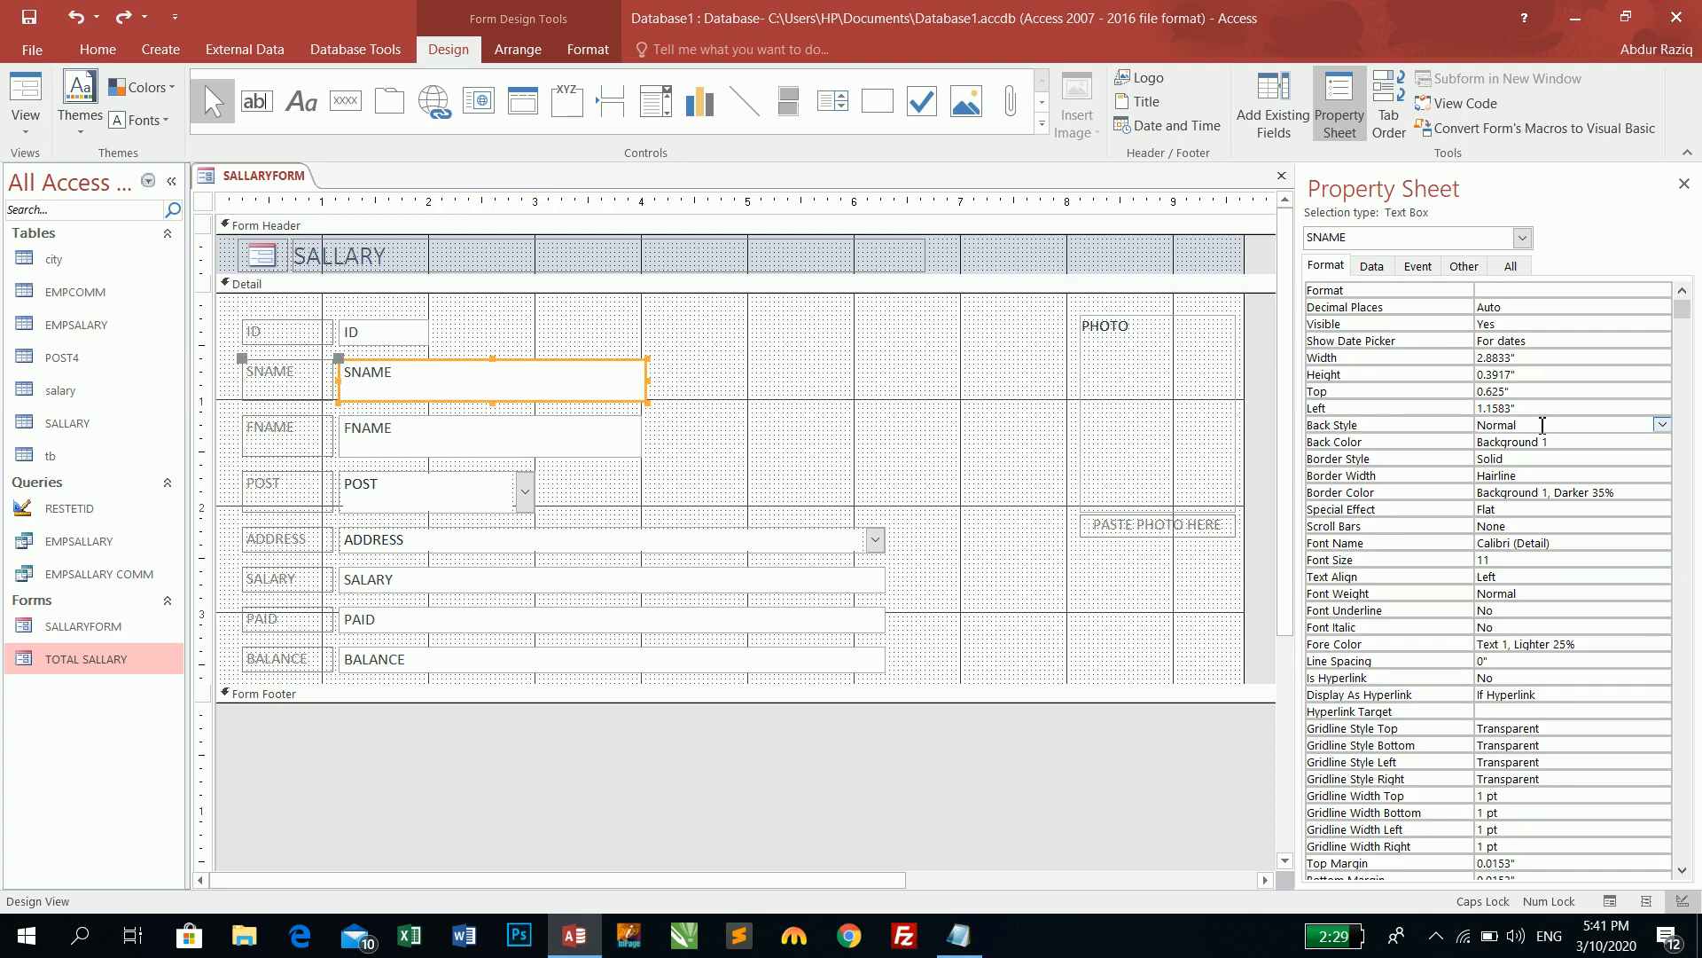
{"action": "left_click", "coordinate": [1661, 425]}
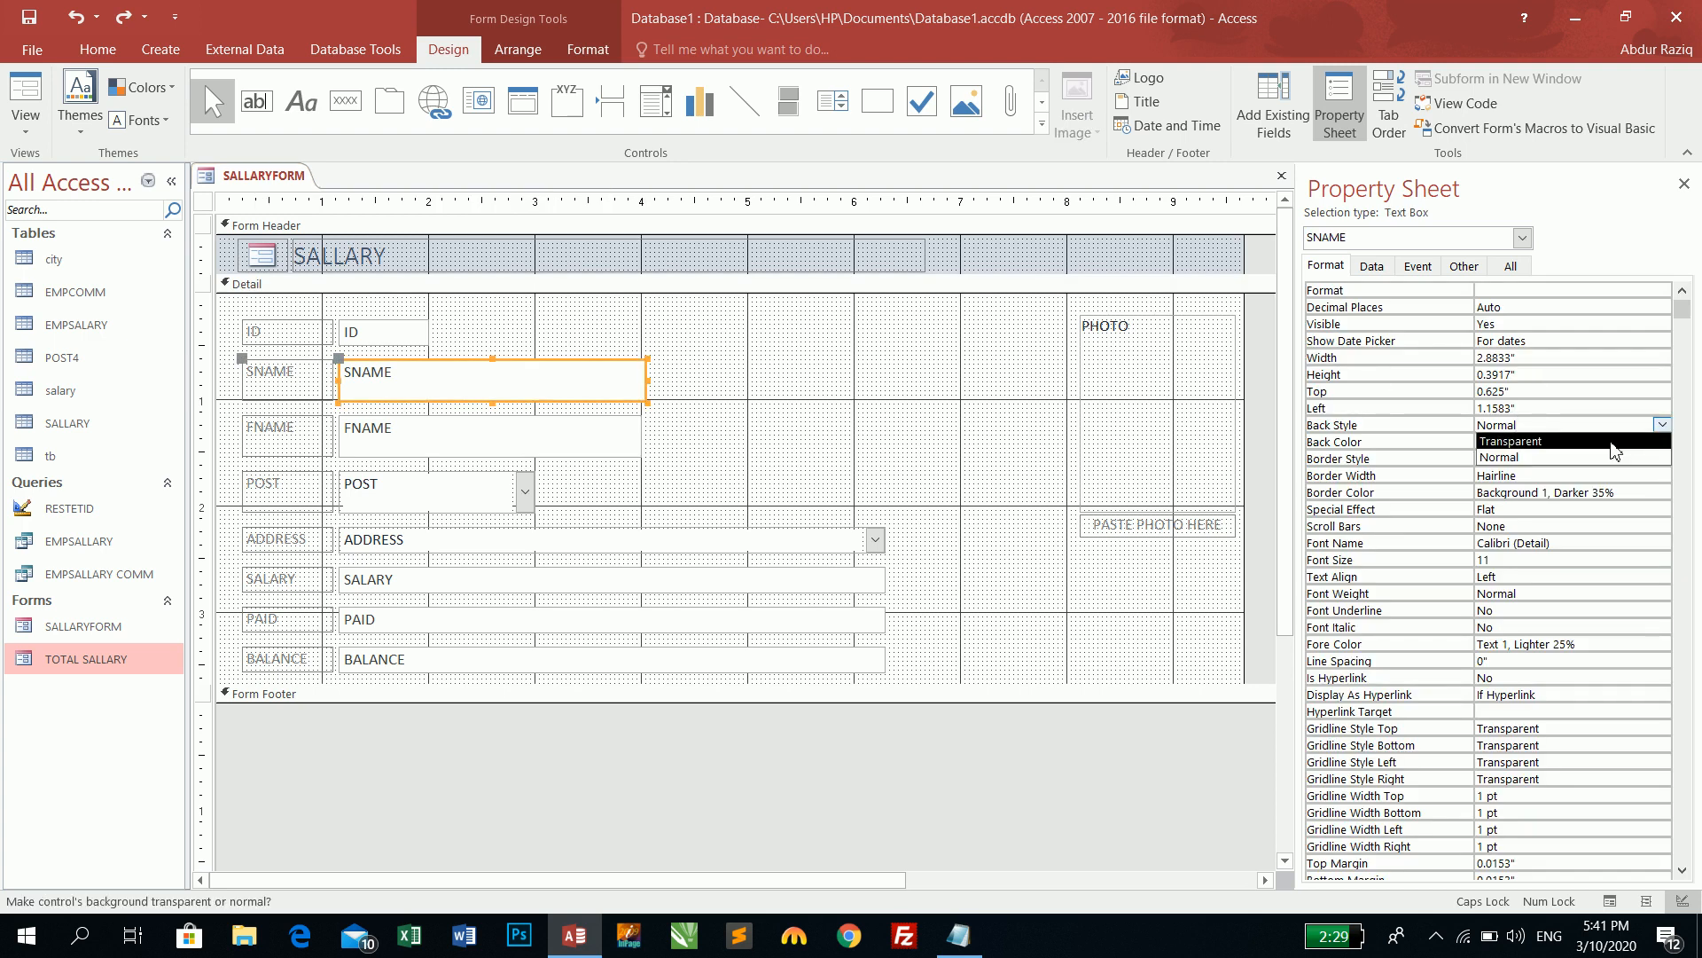
{"action": "left_click", "coordinate": [1612, 442]}
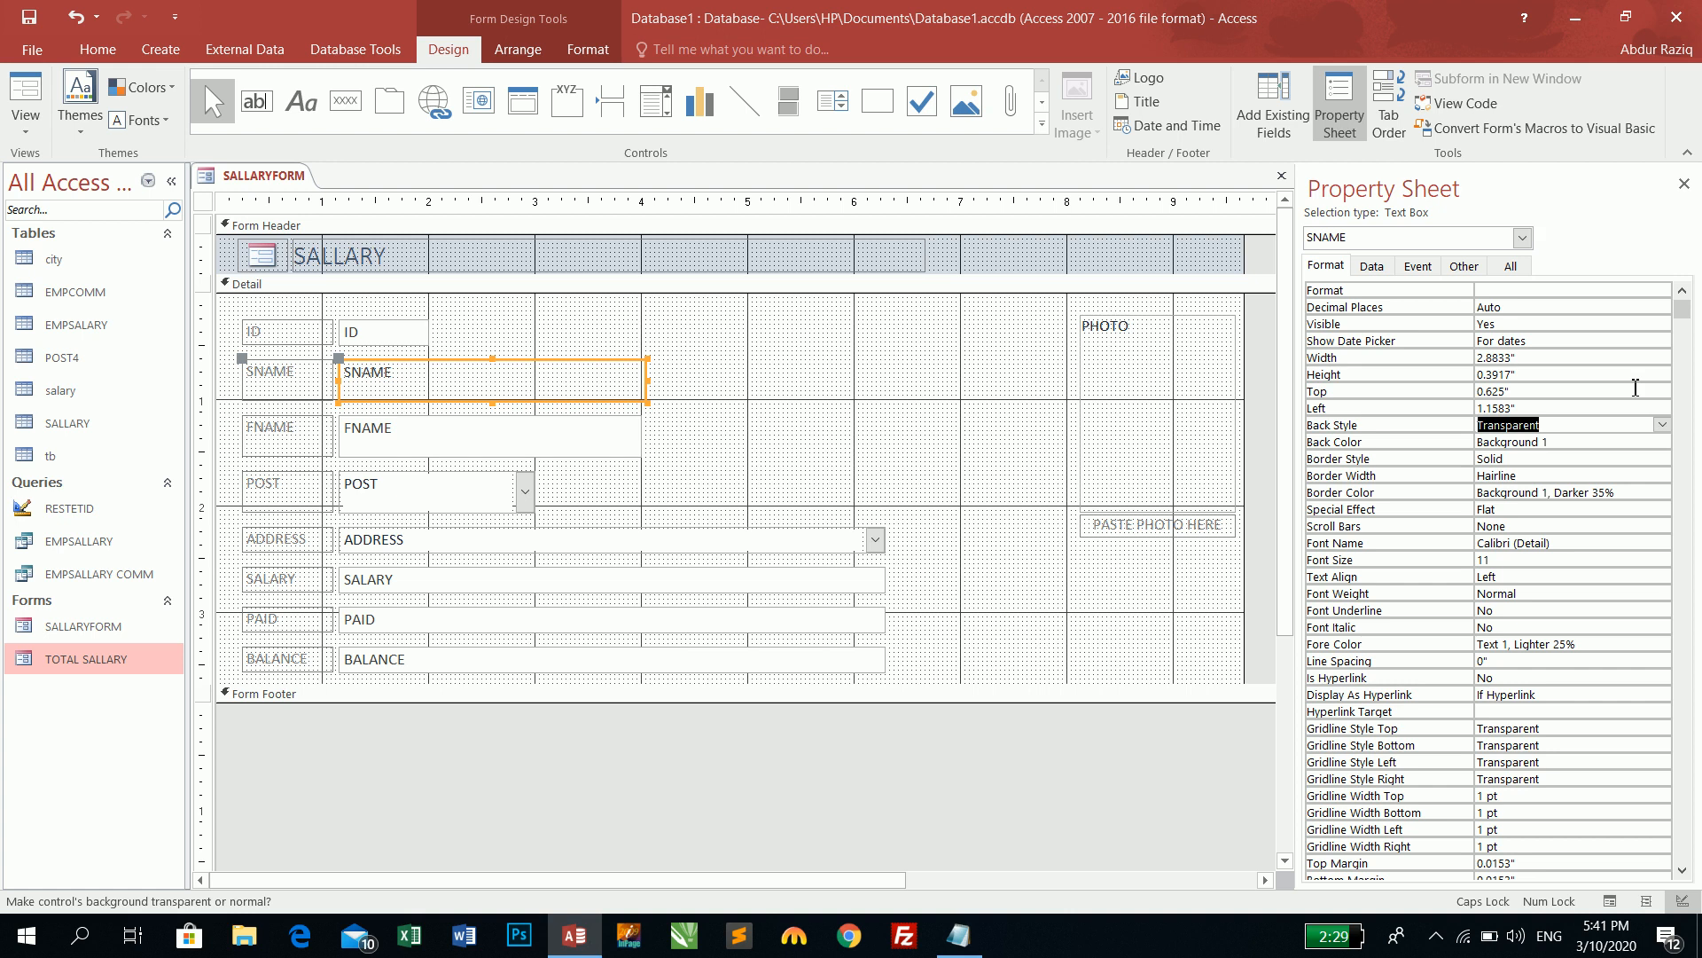
{"action": "left_click", "coordinate": [1662, 425]}
{"action": "left_click", "coordinate": [1631, 457]}
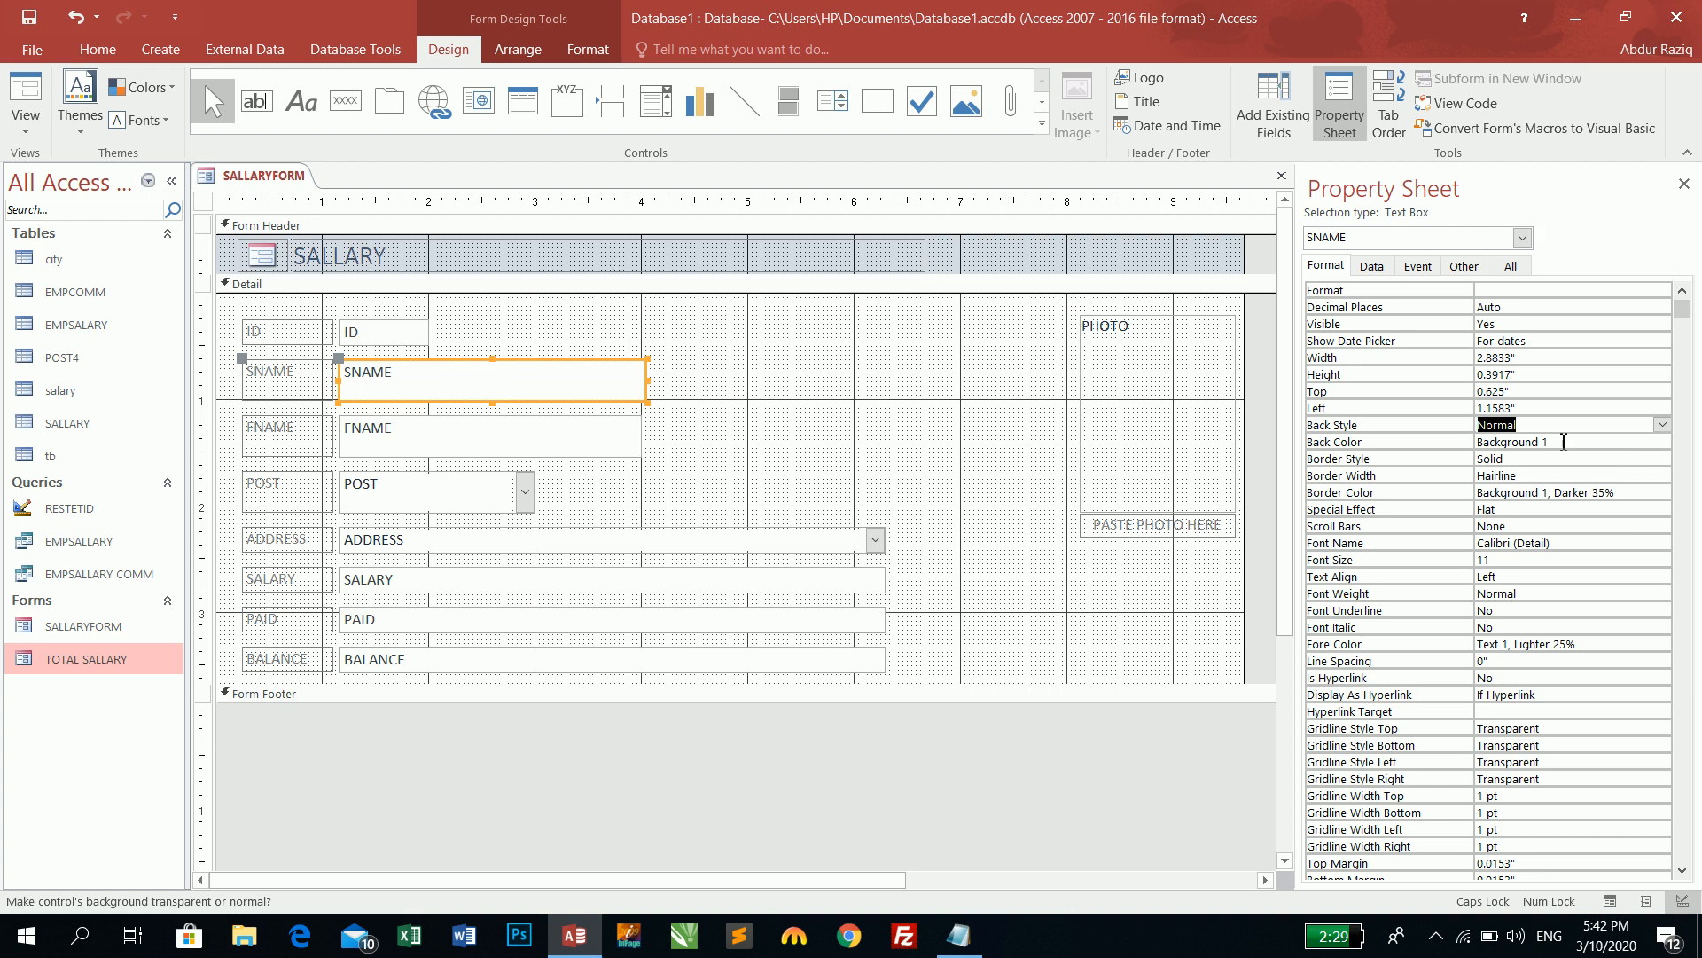
- After trying Background Form and Access Theme 7, make SNAME's Back Color Accent 3, Lighter 80%, and view it in Form View
{"action": "left_click", "coordinate": [1643, 441]}
{"action": "left_click", "coordinate": [1643, 441]}
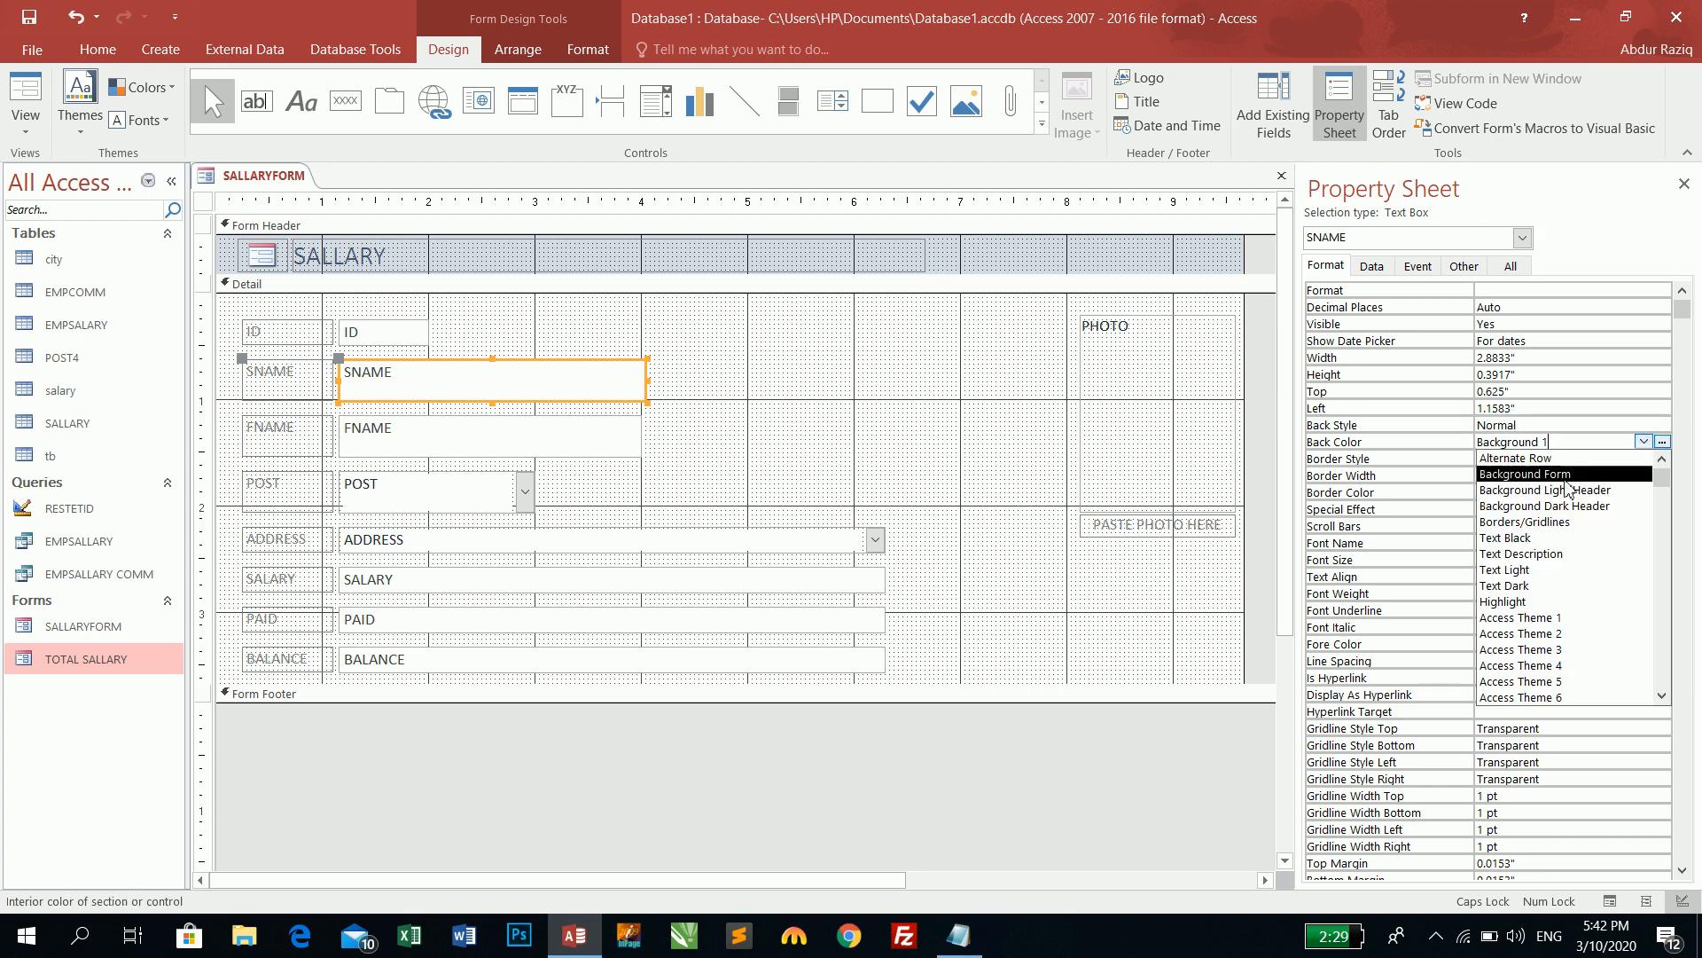
{"action": "left_click", "coordinate": [1596, 474]}
{"action": "left_click", "coordinate": [1643, 442]}
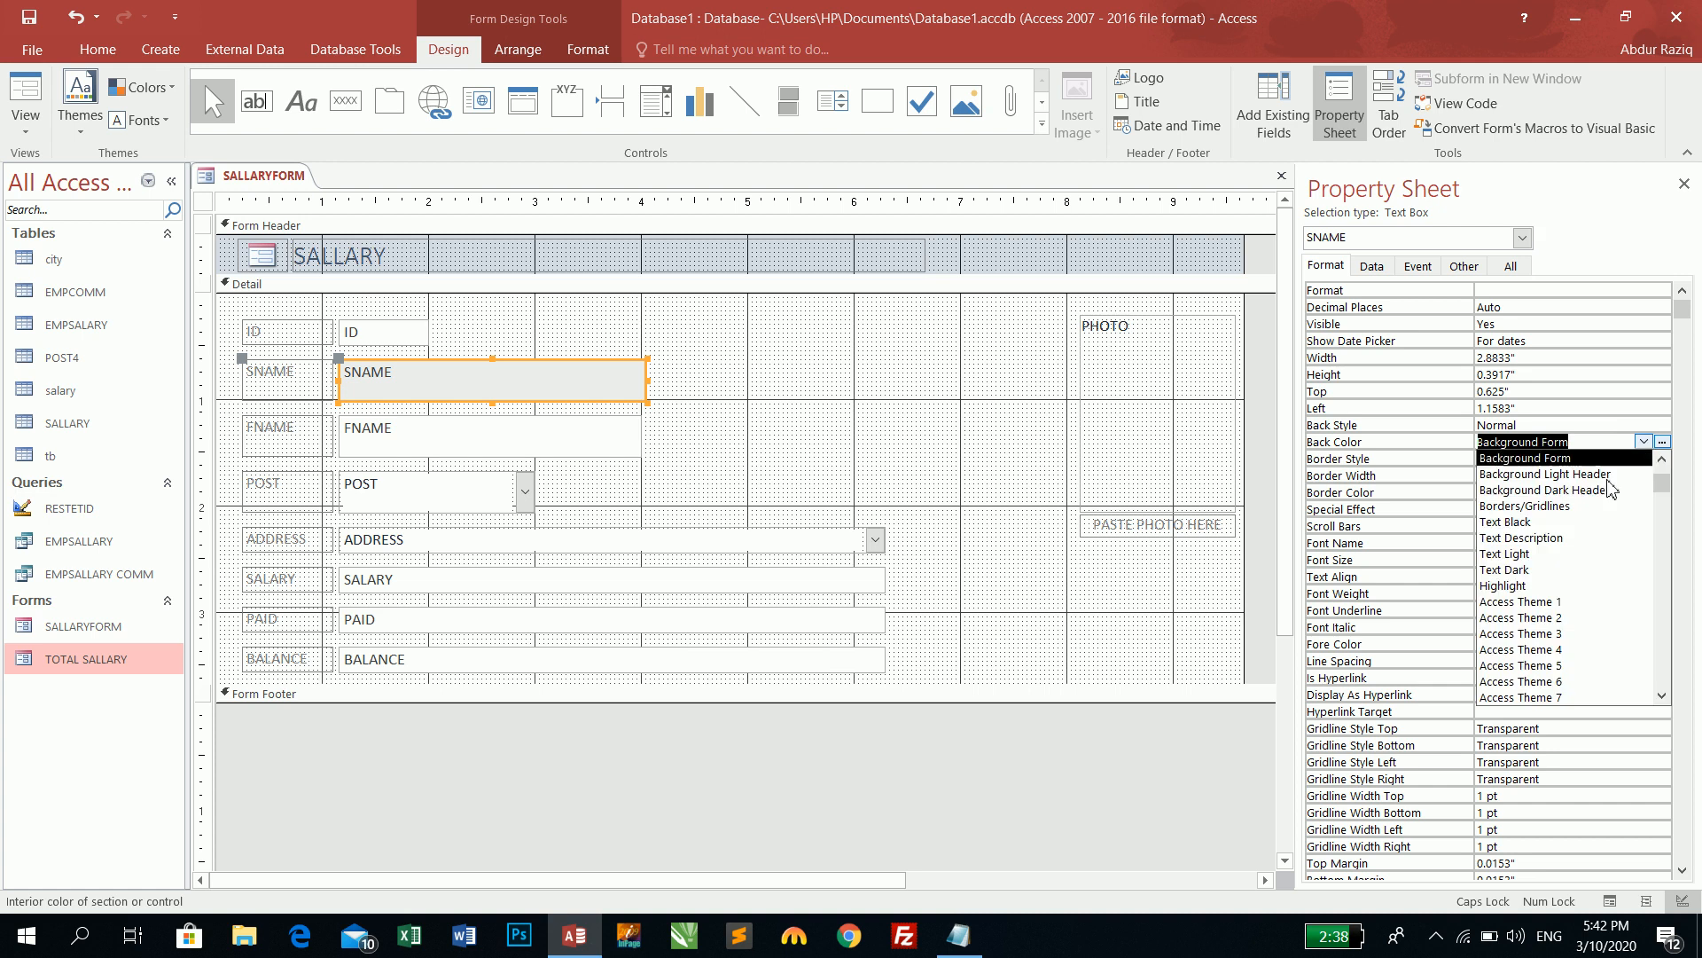
{"action": "left_click", "coordinate": [1565, 537]}
{"action": "left_click", "coordinate": [1642, 441]}
{"action": "left_click", "coordinate": [1563, 571]}
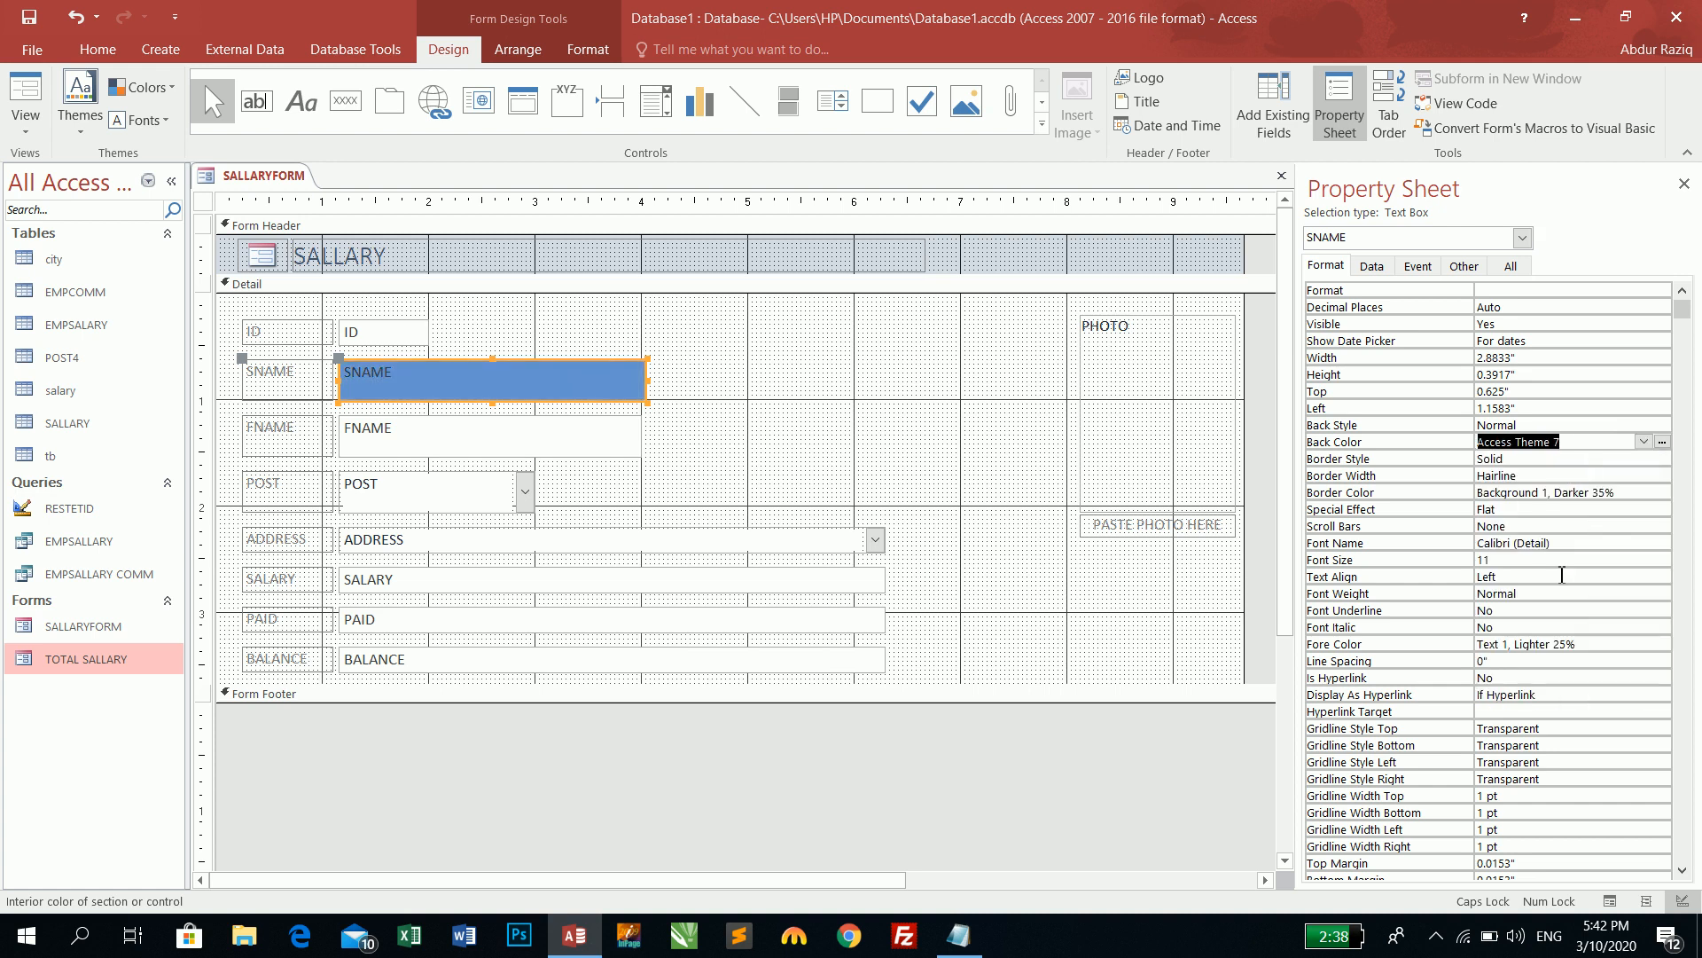
{"action": "left_click", "coordinate": [1662, 441]}
{"action": "left_click", "coordinate": [1598, 526]}
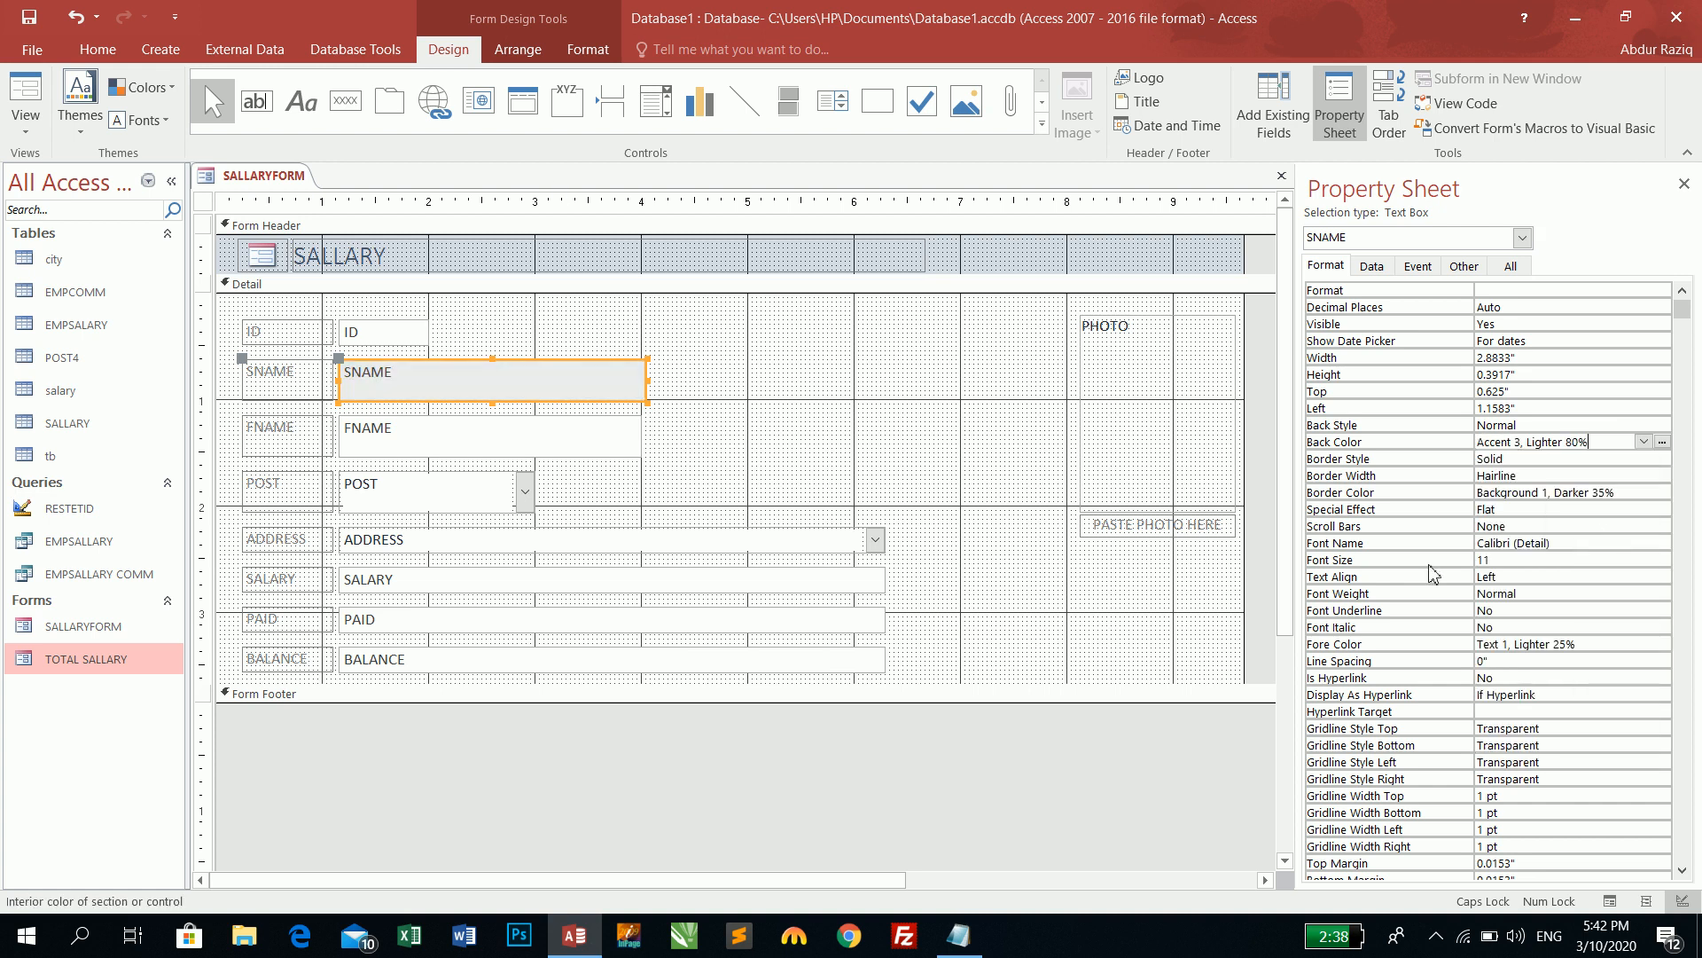
{"action": "left_click", "coordinate": [26, 97]}
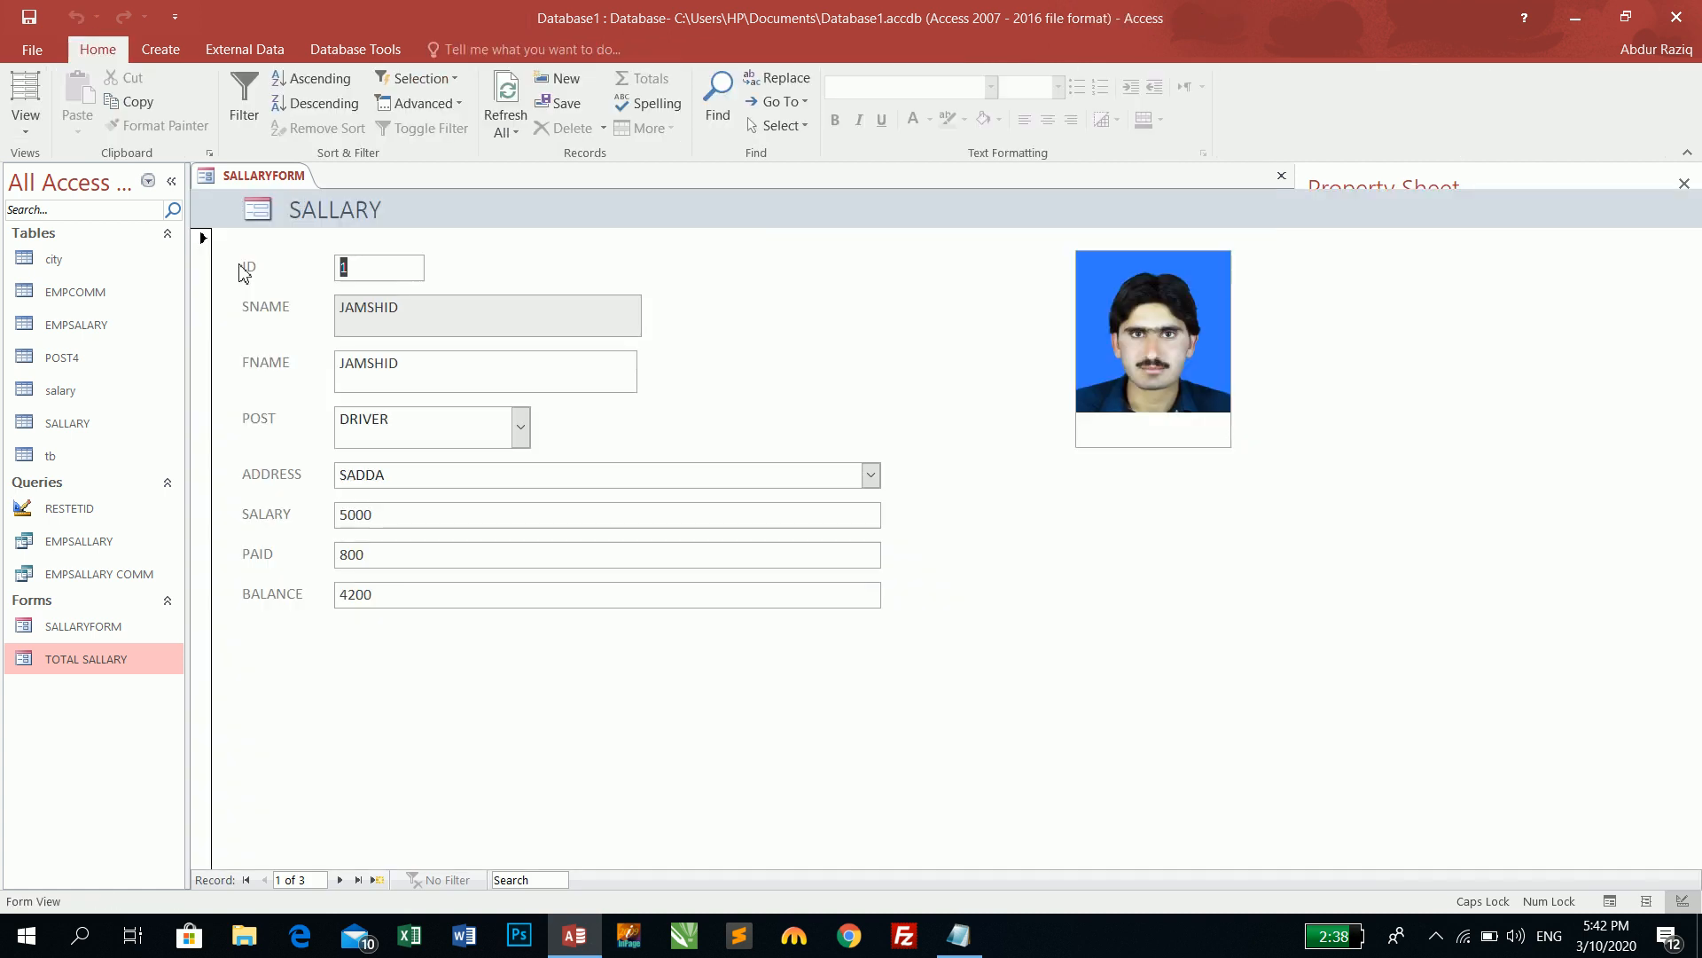
{"action": "left_click", "coordinate": [403, 312]}
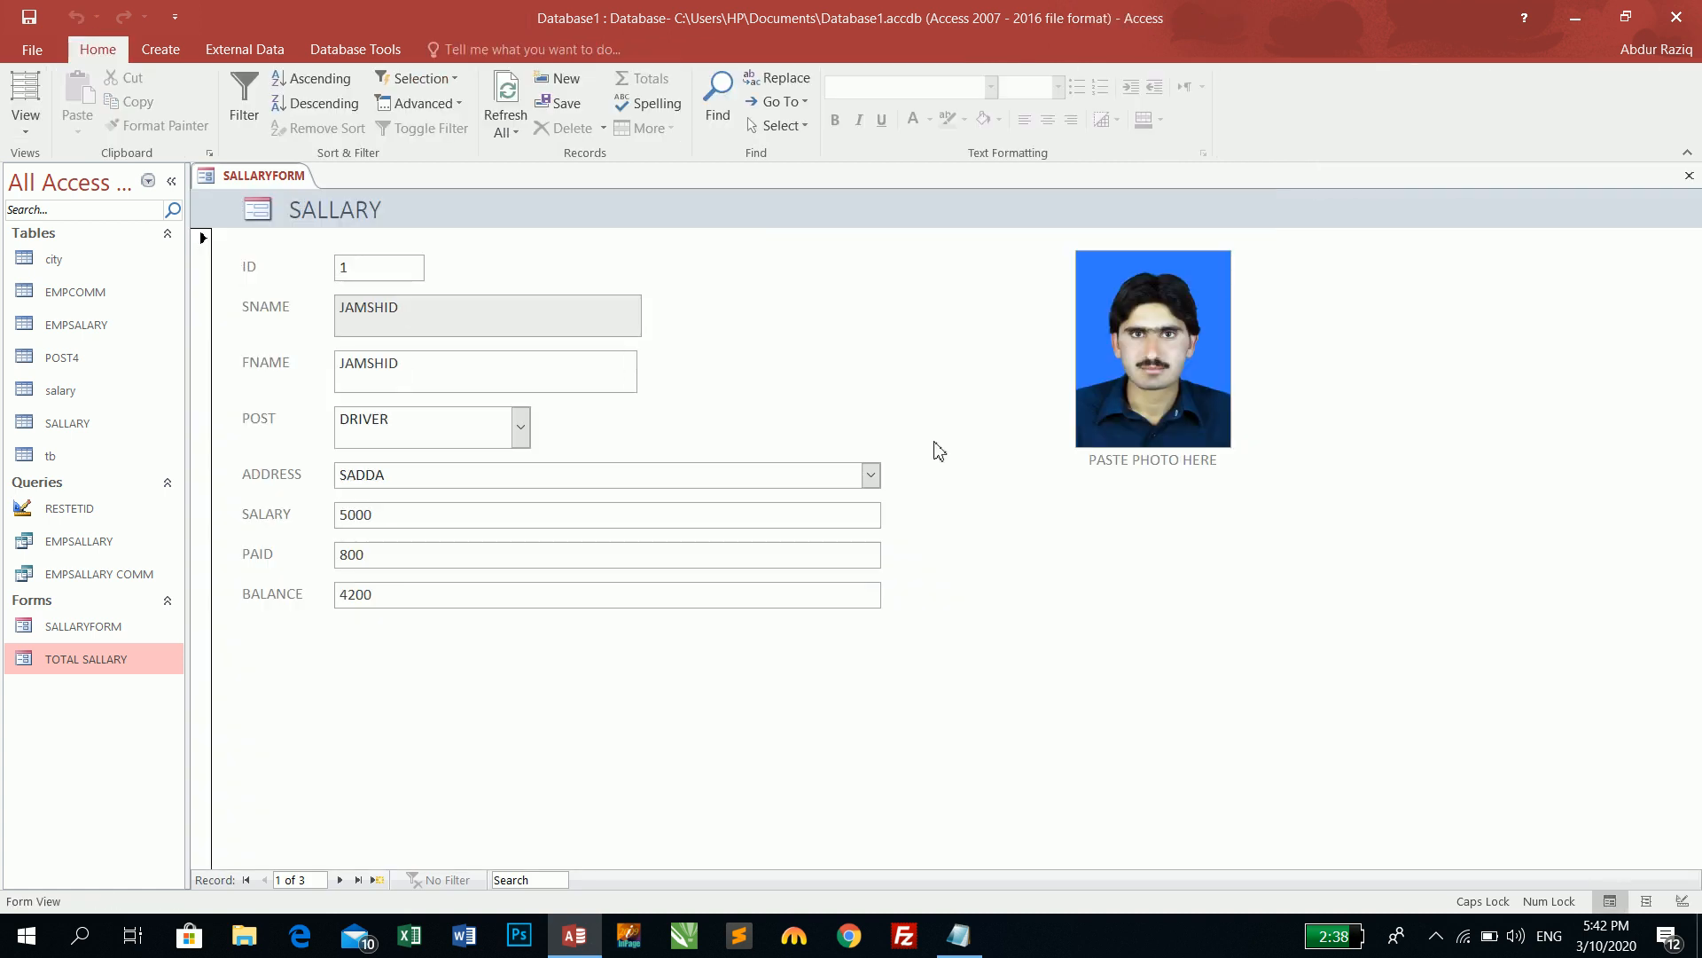
- In Design View, keep Back Style Normal for all text boxes from ID to BALANCE
{"action": "left_click", "coordinate": [25, 123]}
{"action": "left_click", "coordinate": [103, 263]}
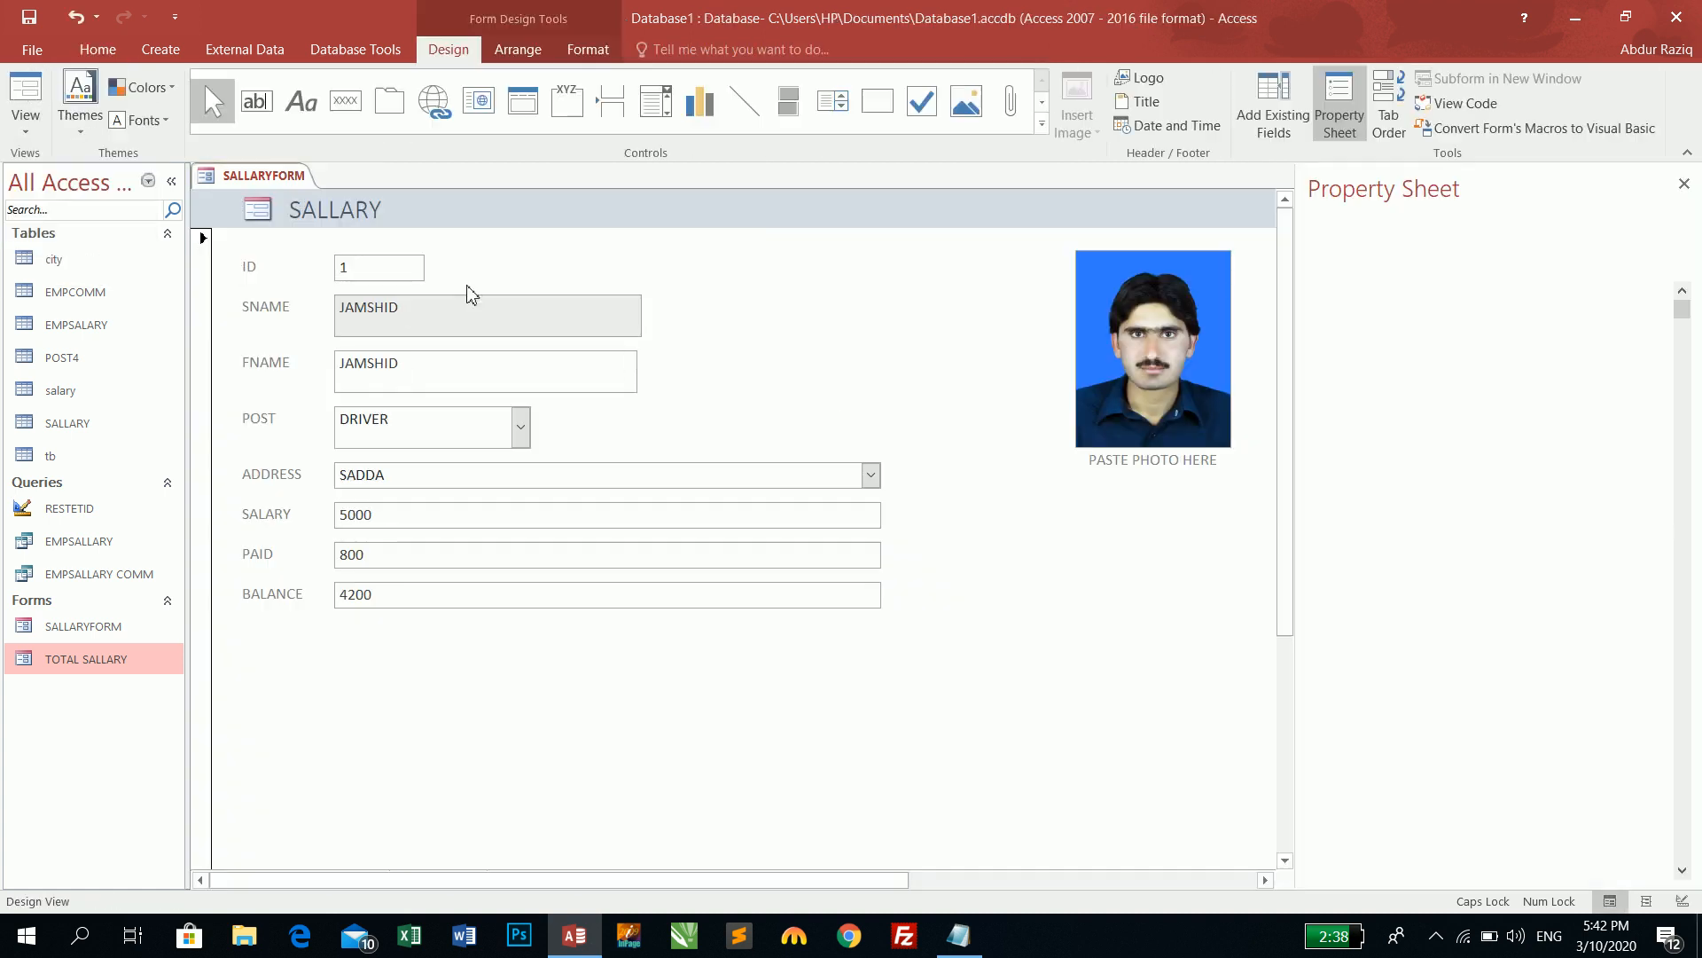
{"action": "left_click_drag", "start_coordinate": [771, 320], "coordinate": [391, 678]}
{"action": "left_click", "coordinate": [1621, 410]}
{"action": "left_click", "coordinate": [1662, 409]}
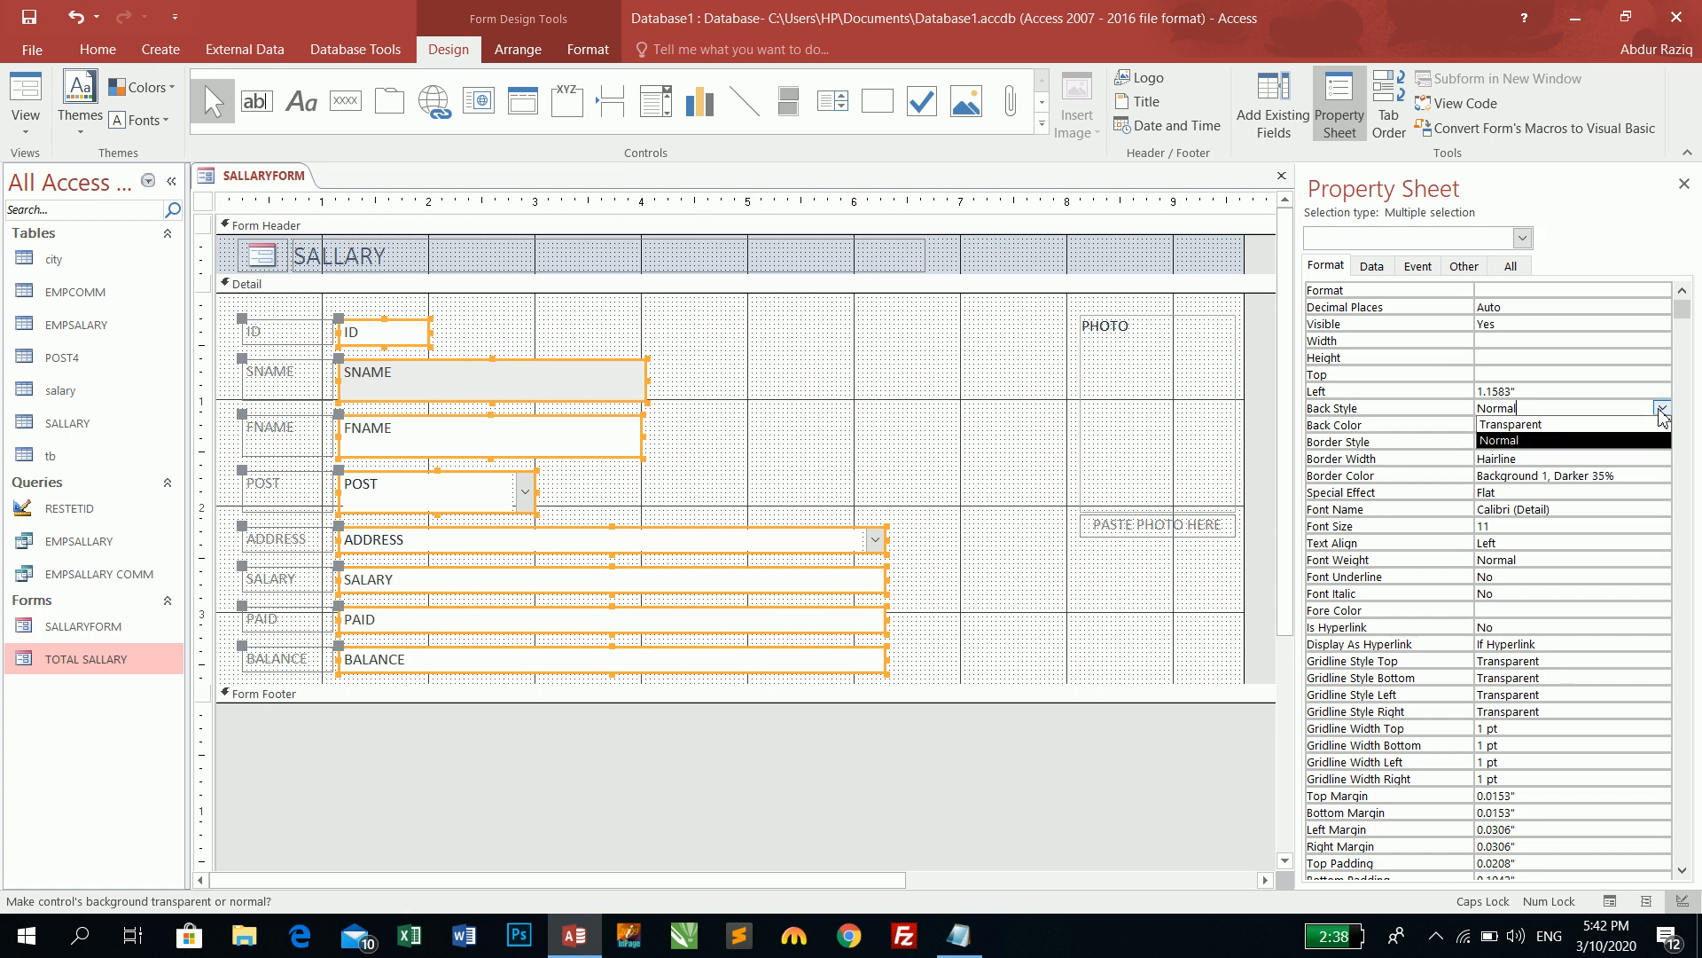
{"action": "left_click", "coordinate": [1662, 412]}
{"action": "left_click", "coordinate": [692, 383]}
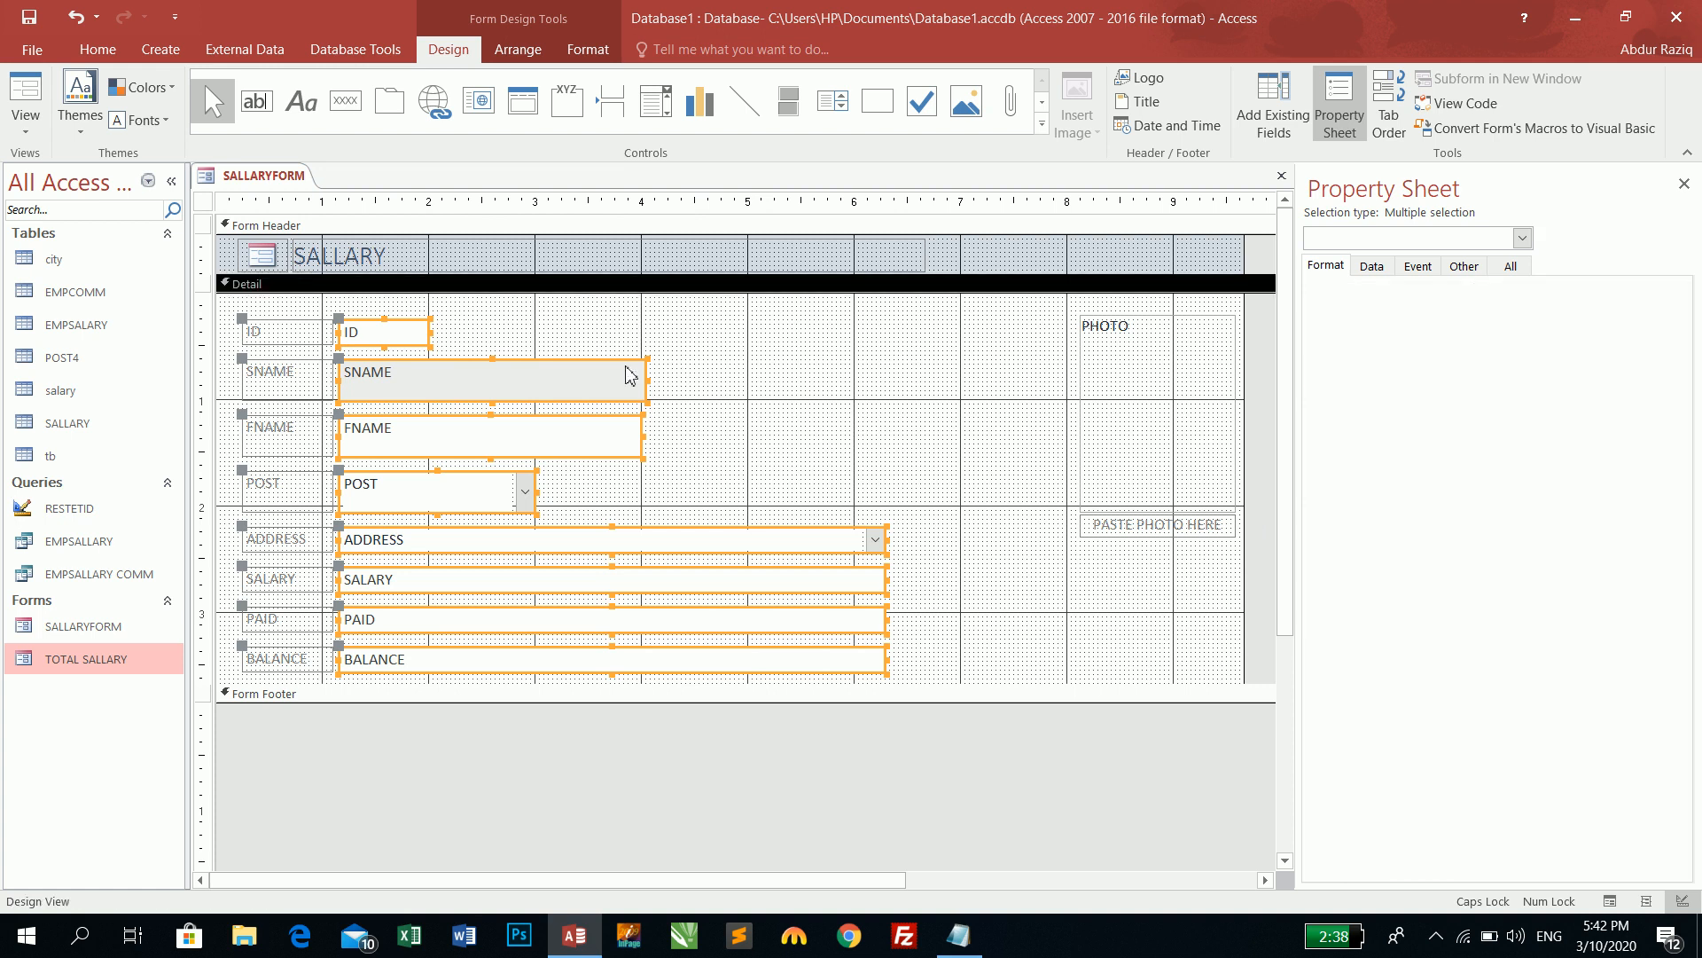
- Set SNAME's Back Color to Accent 1, Lighter 40%
{"action": "left_click", "coordinate": [611, 371]}
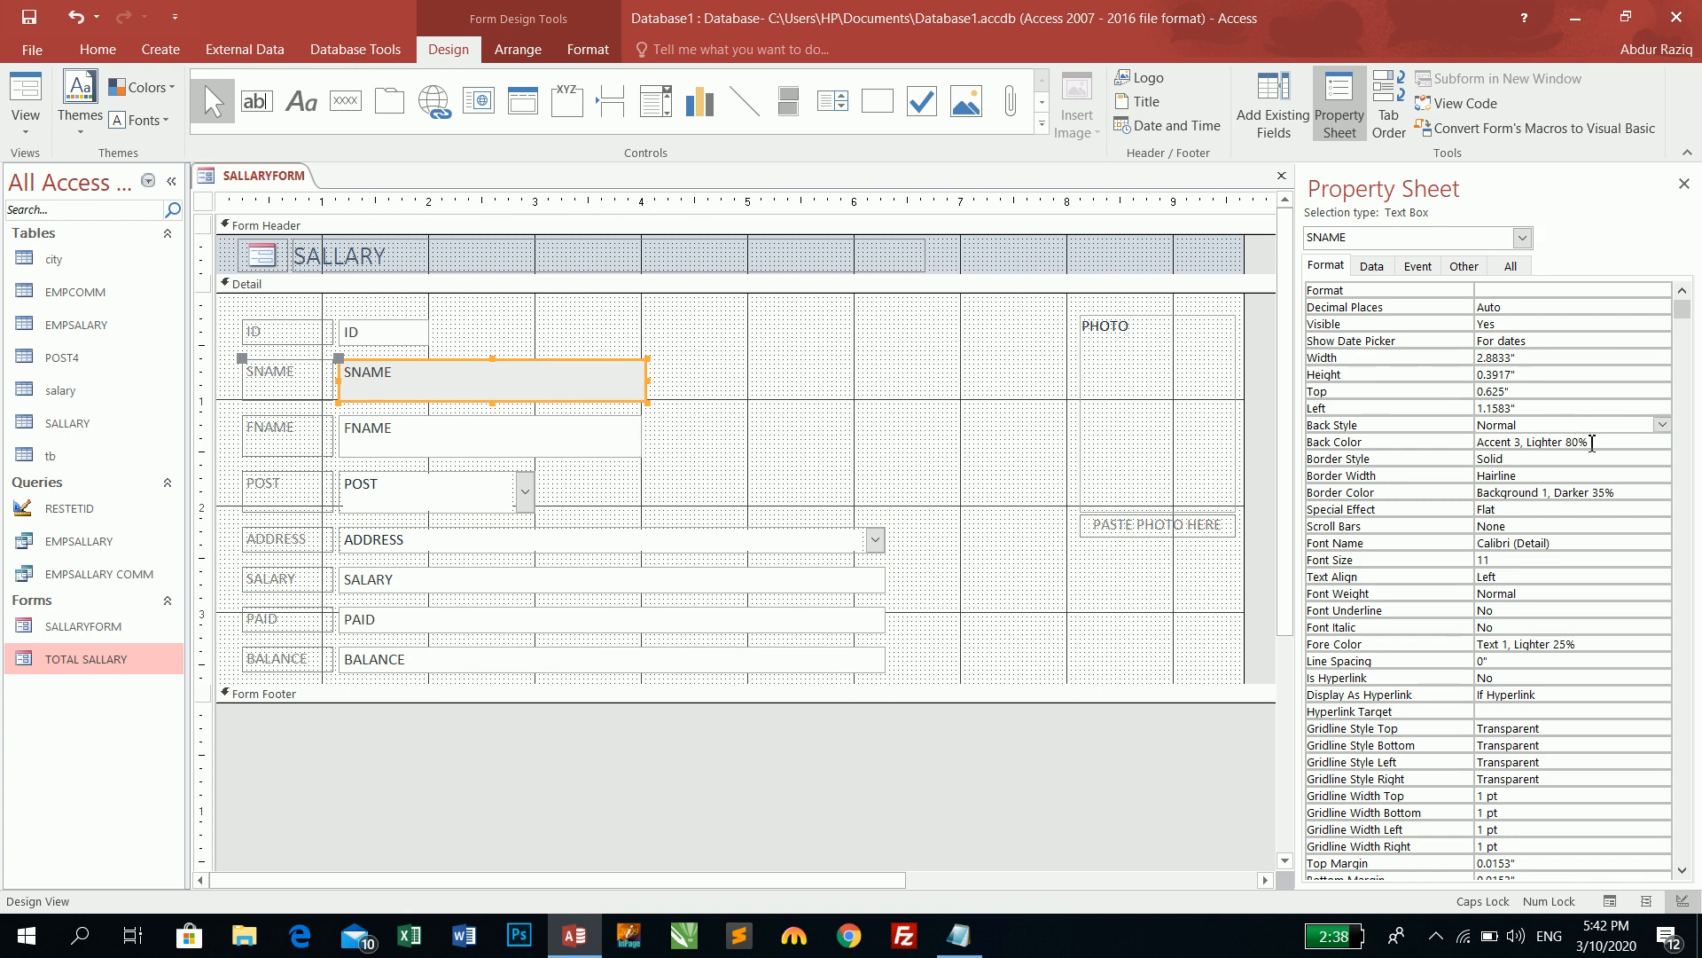
{"action": "left_click", "coordinate": [1607, 444]}
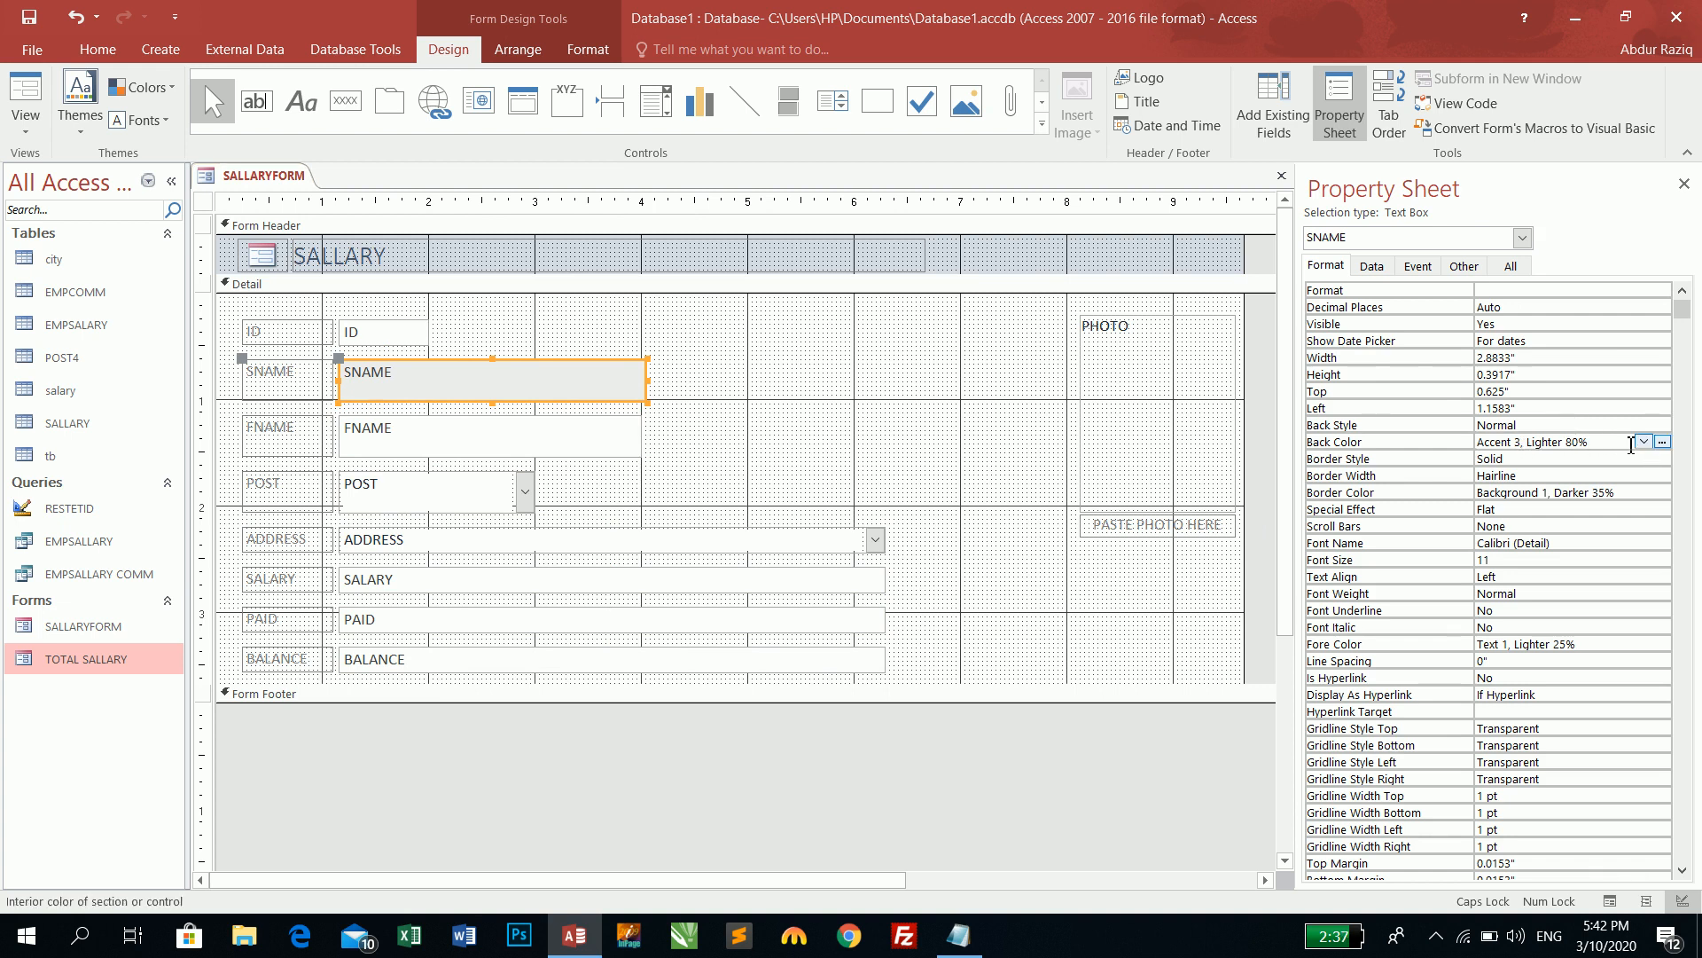
{"action": "left_click", "coordinate": [1643, 442]}
{"action": "left_click", "coordinate": [1665, 441]}
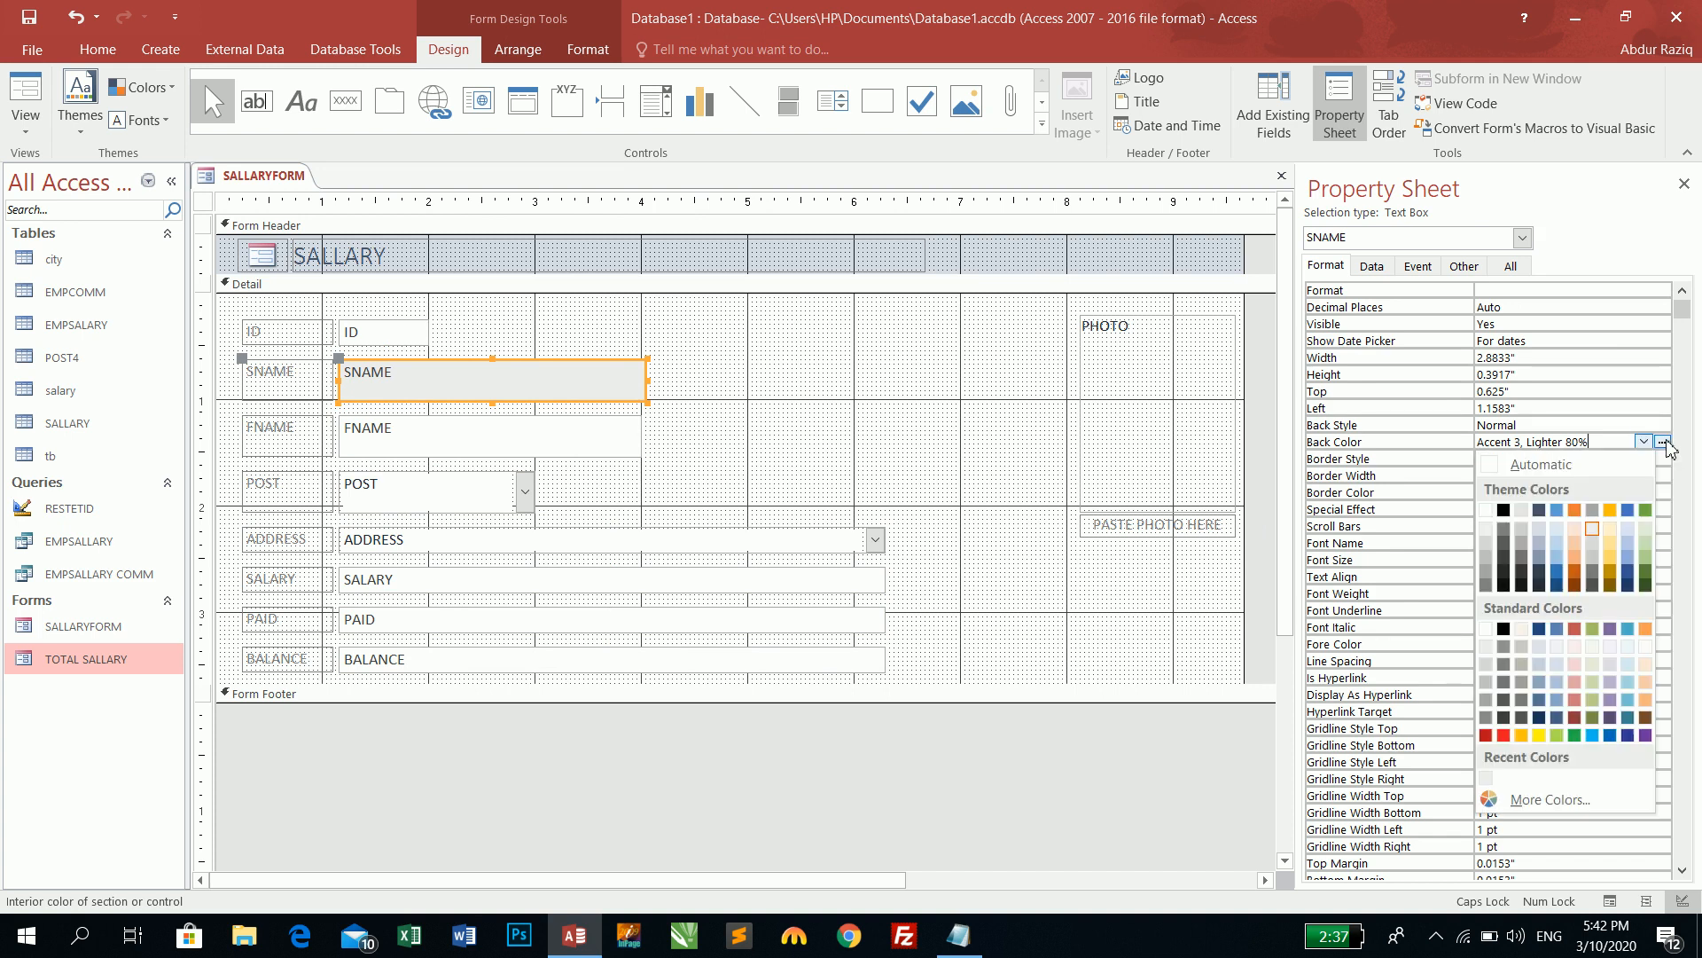
{"action": "left_click", "coordinate": [1558, 552]}
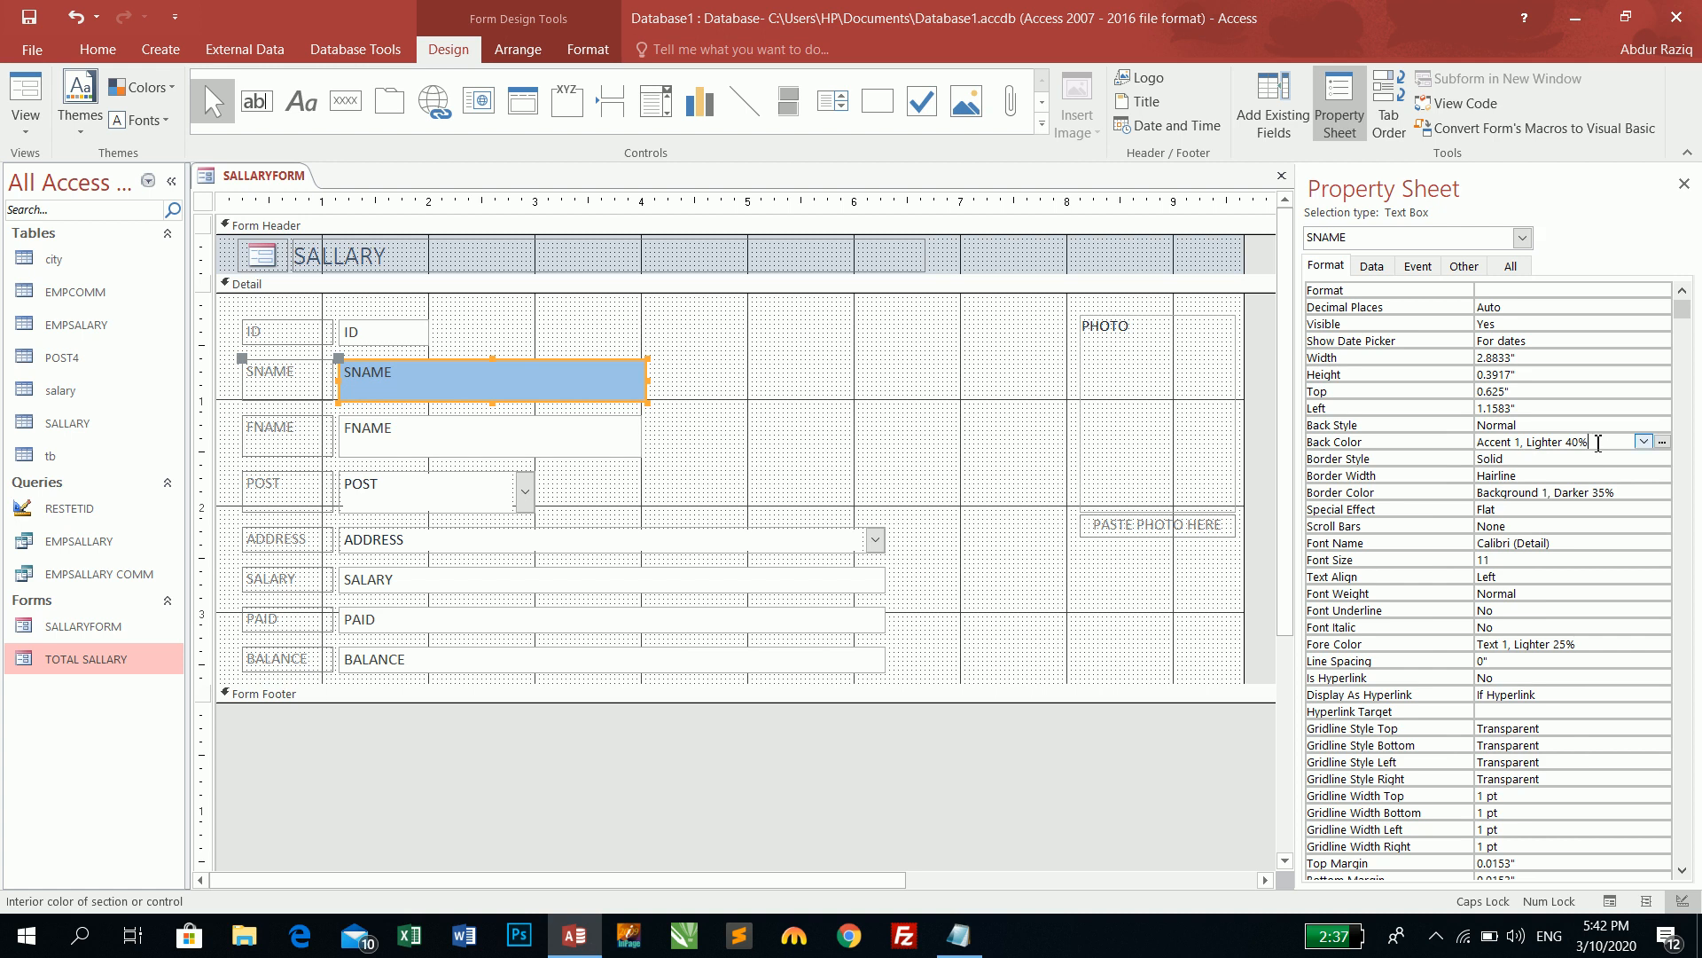
- Set SNAME's Border Style to Transparent and preview the record in Form View
{"action": "left_click", "coordinate": [1542, 462]}
{"action": "left_click", "coordinate": [1662, 458]}
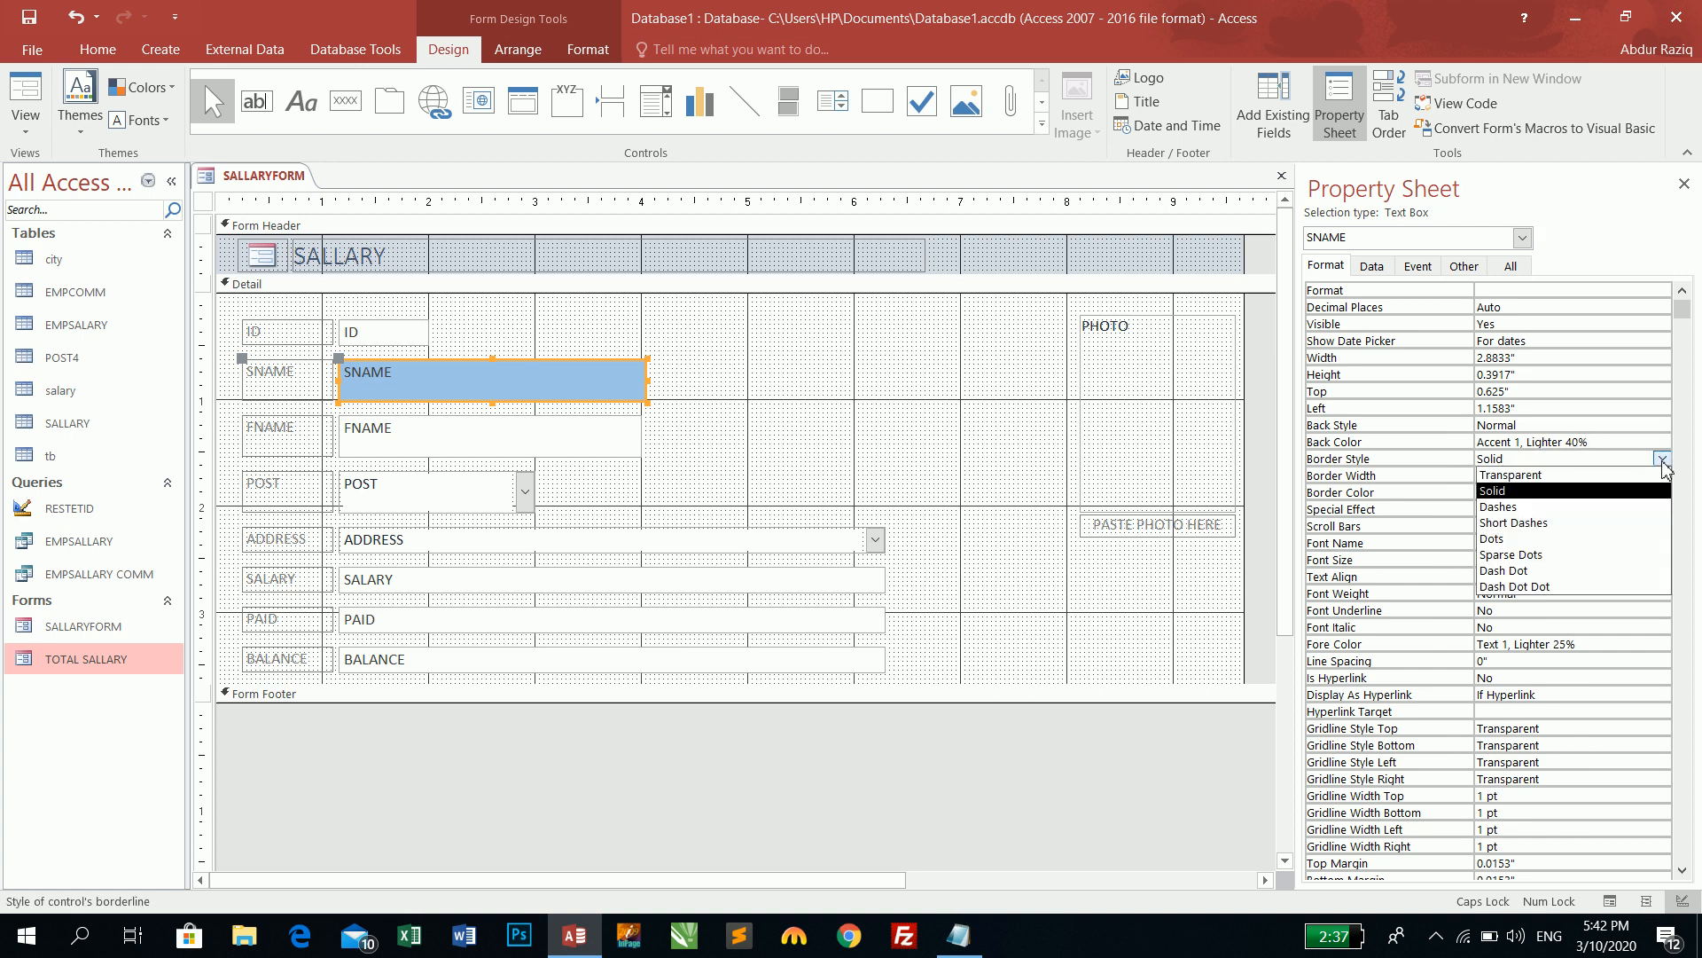
{"action": "left_click", "coordinate": [1575, 476]}
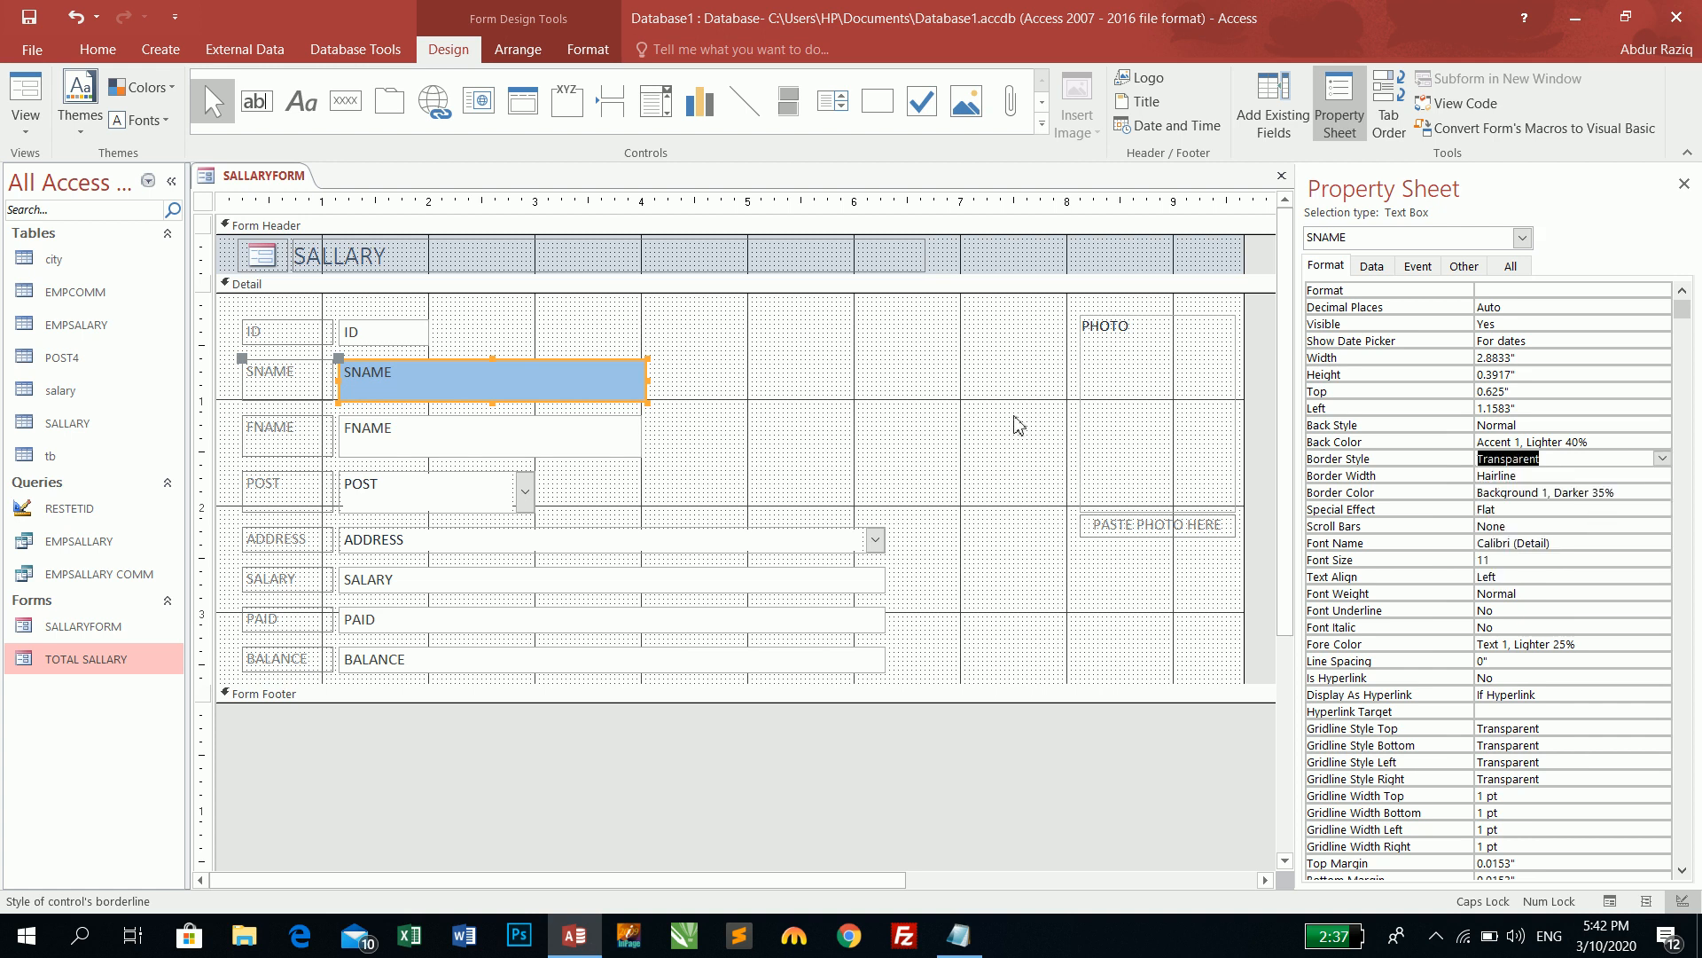
{"action": "left_click", "coordinate": [1017, 424]}
{"action": "left_click", "coordinate": [9, 93]}
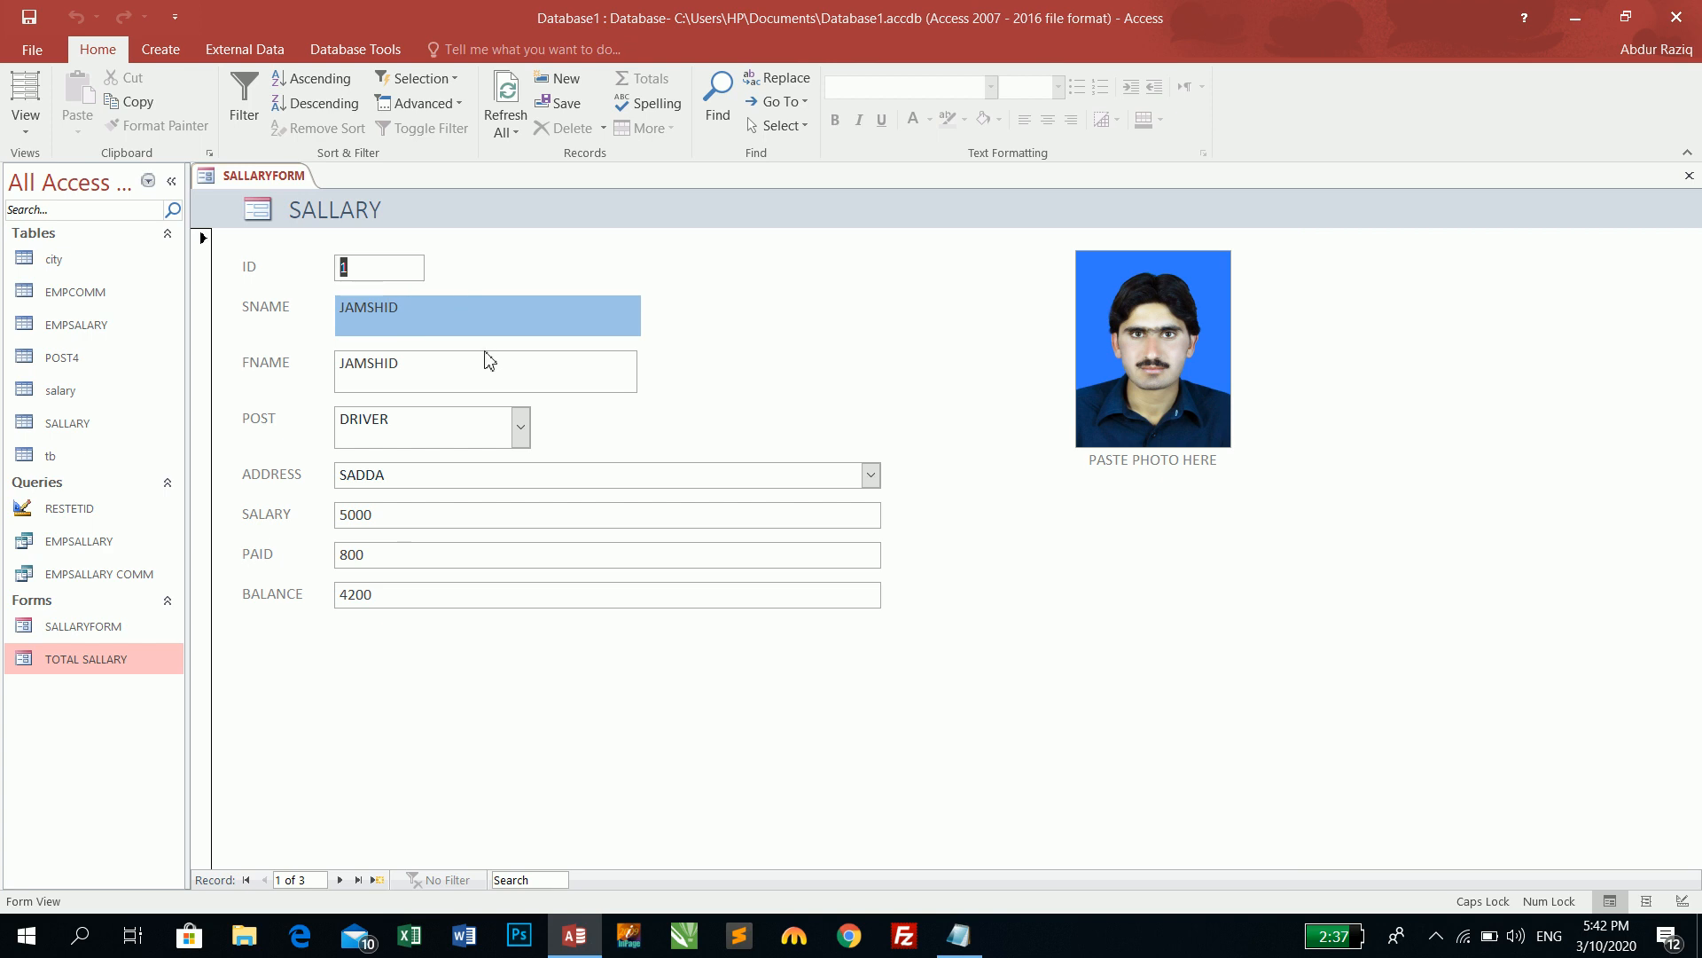
- In Design View, set SNAME's Border Style to Solid
{"action": "left_click", "coordinate": [26, 124]}
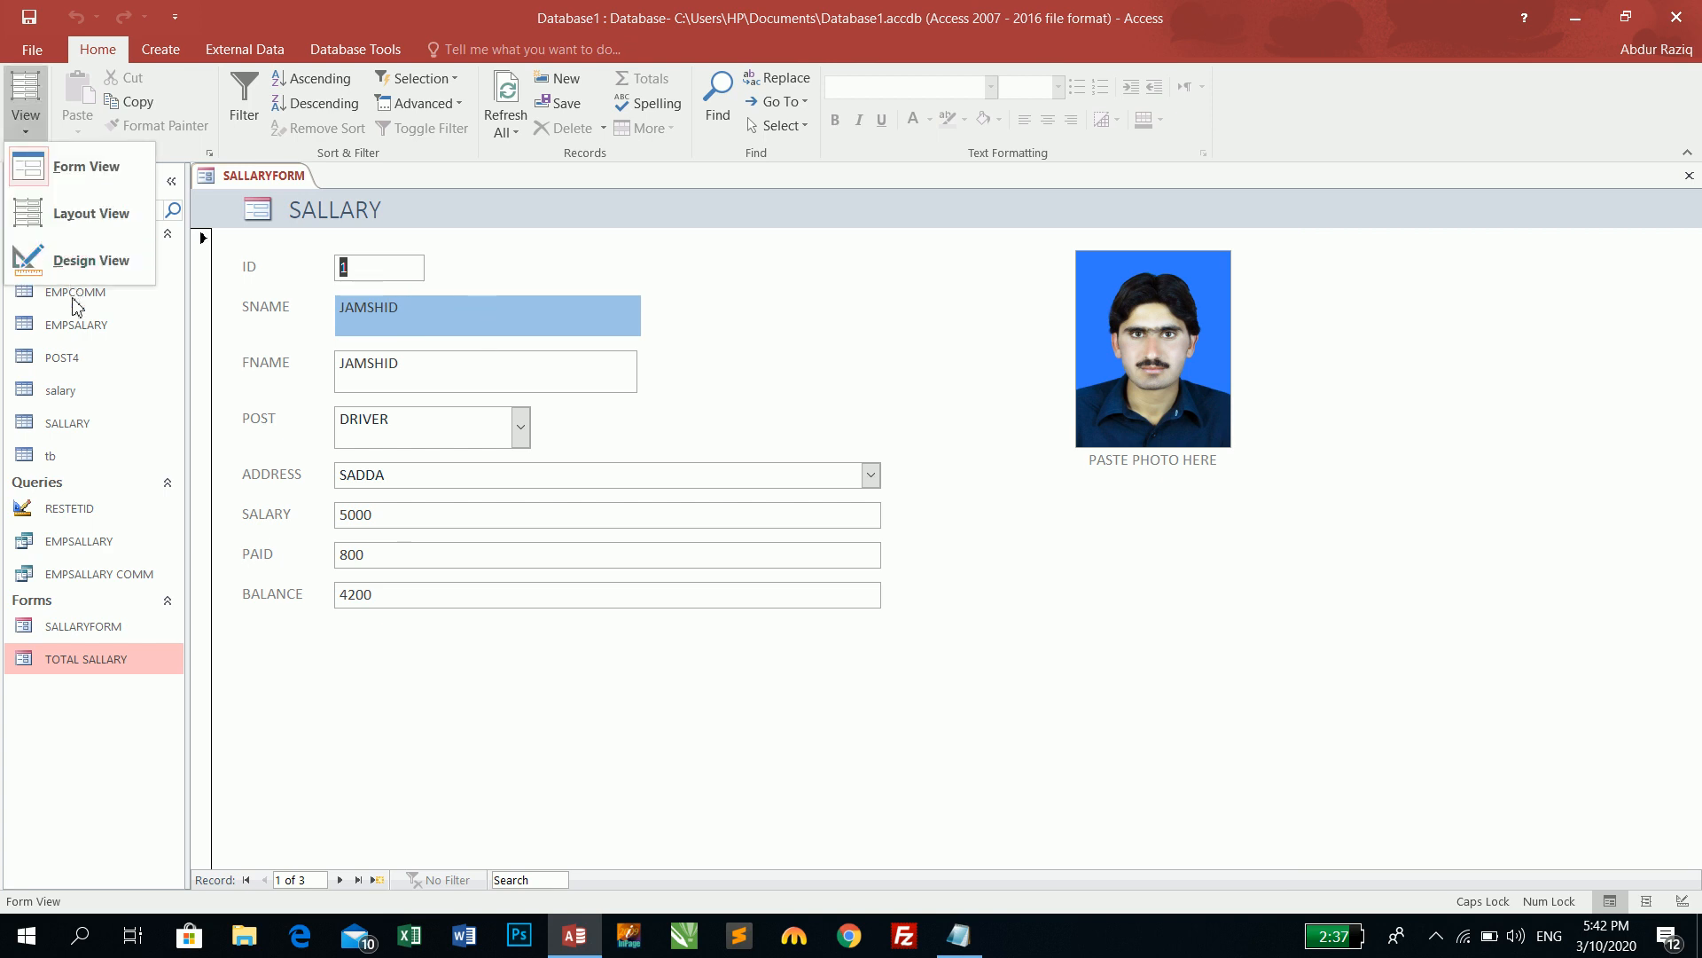
{"action": "left_click", "coordinate": [71, 258]}
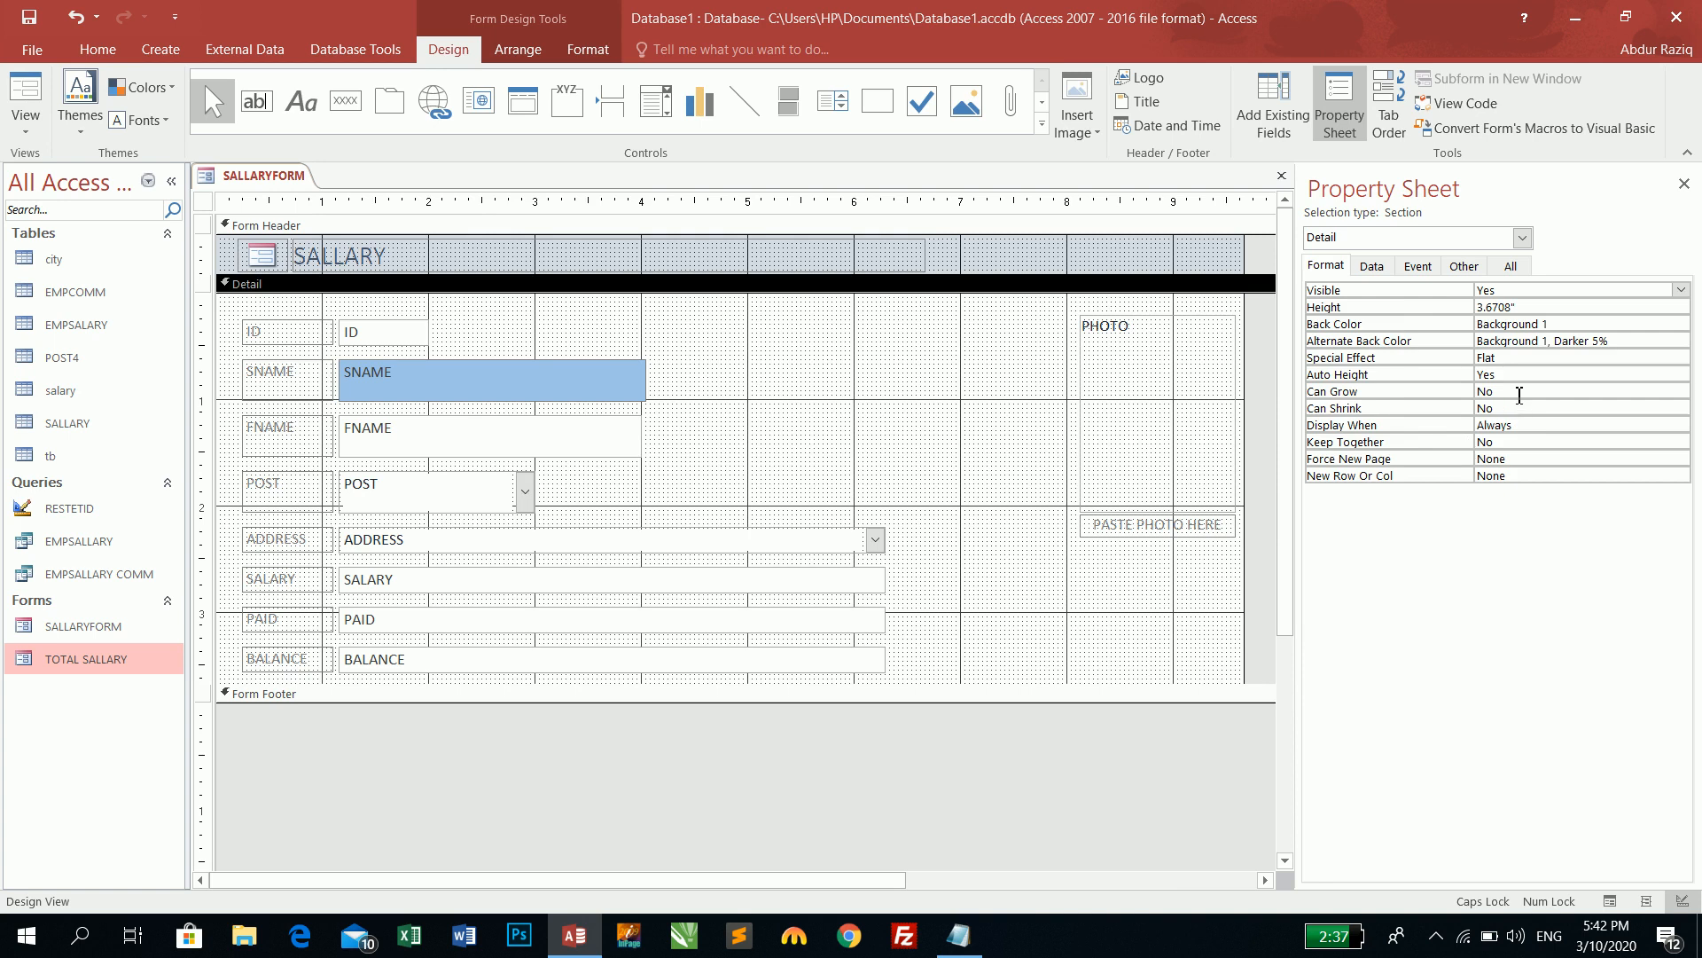
{"action": "left_click", "coordinate": [483, 387]}
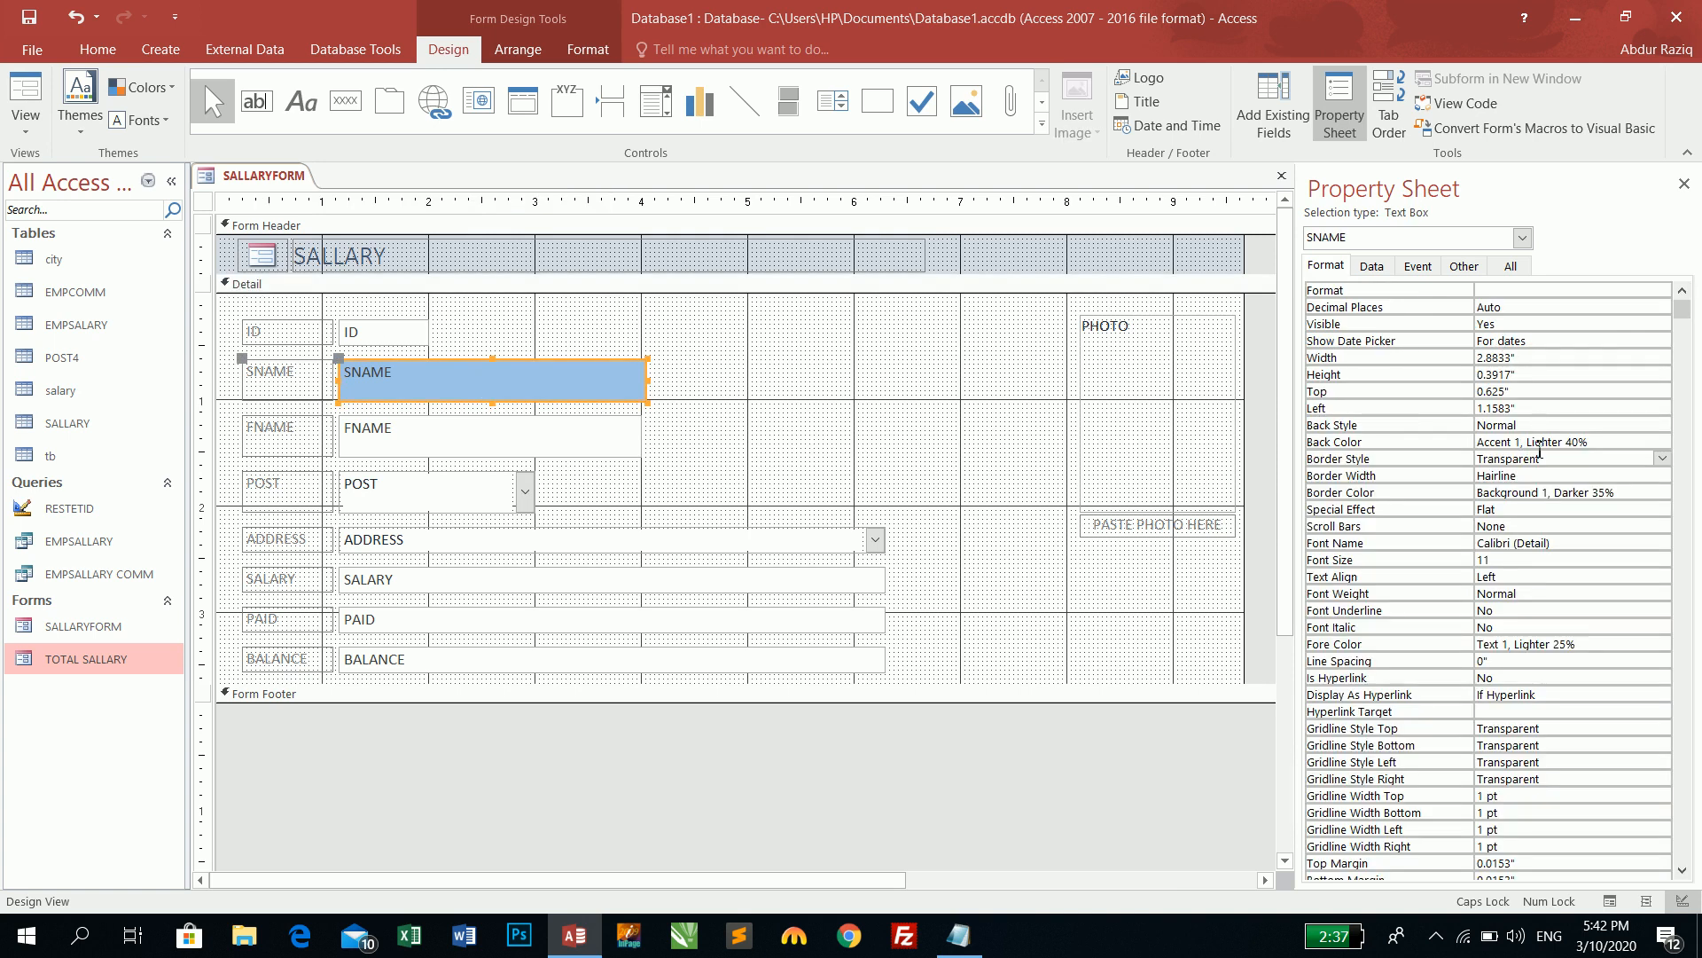
{"action": "left_click", "coordinate": [1596, 442]}
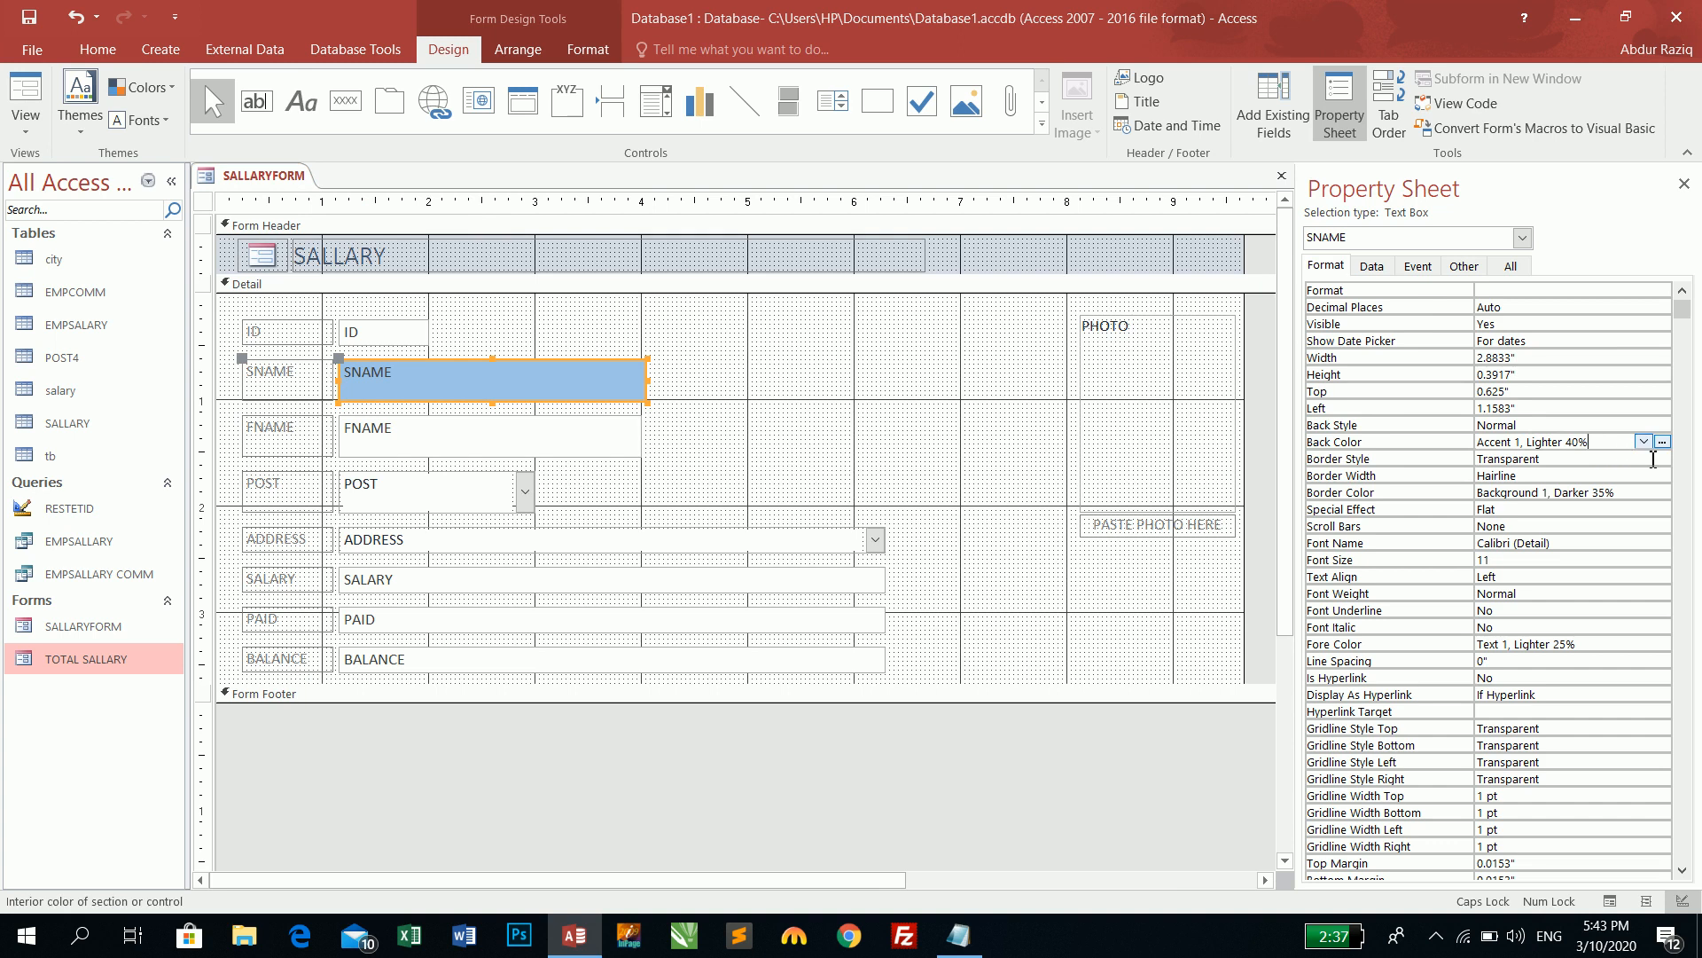
{"action": "left_click", "coordinate": [1654, 459]}
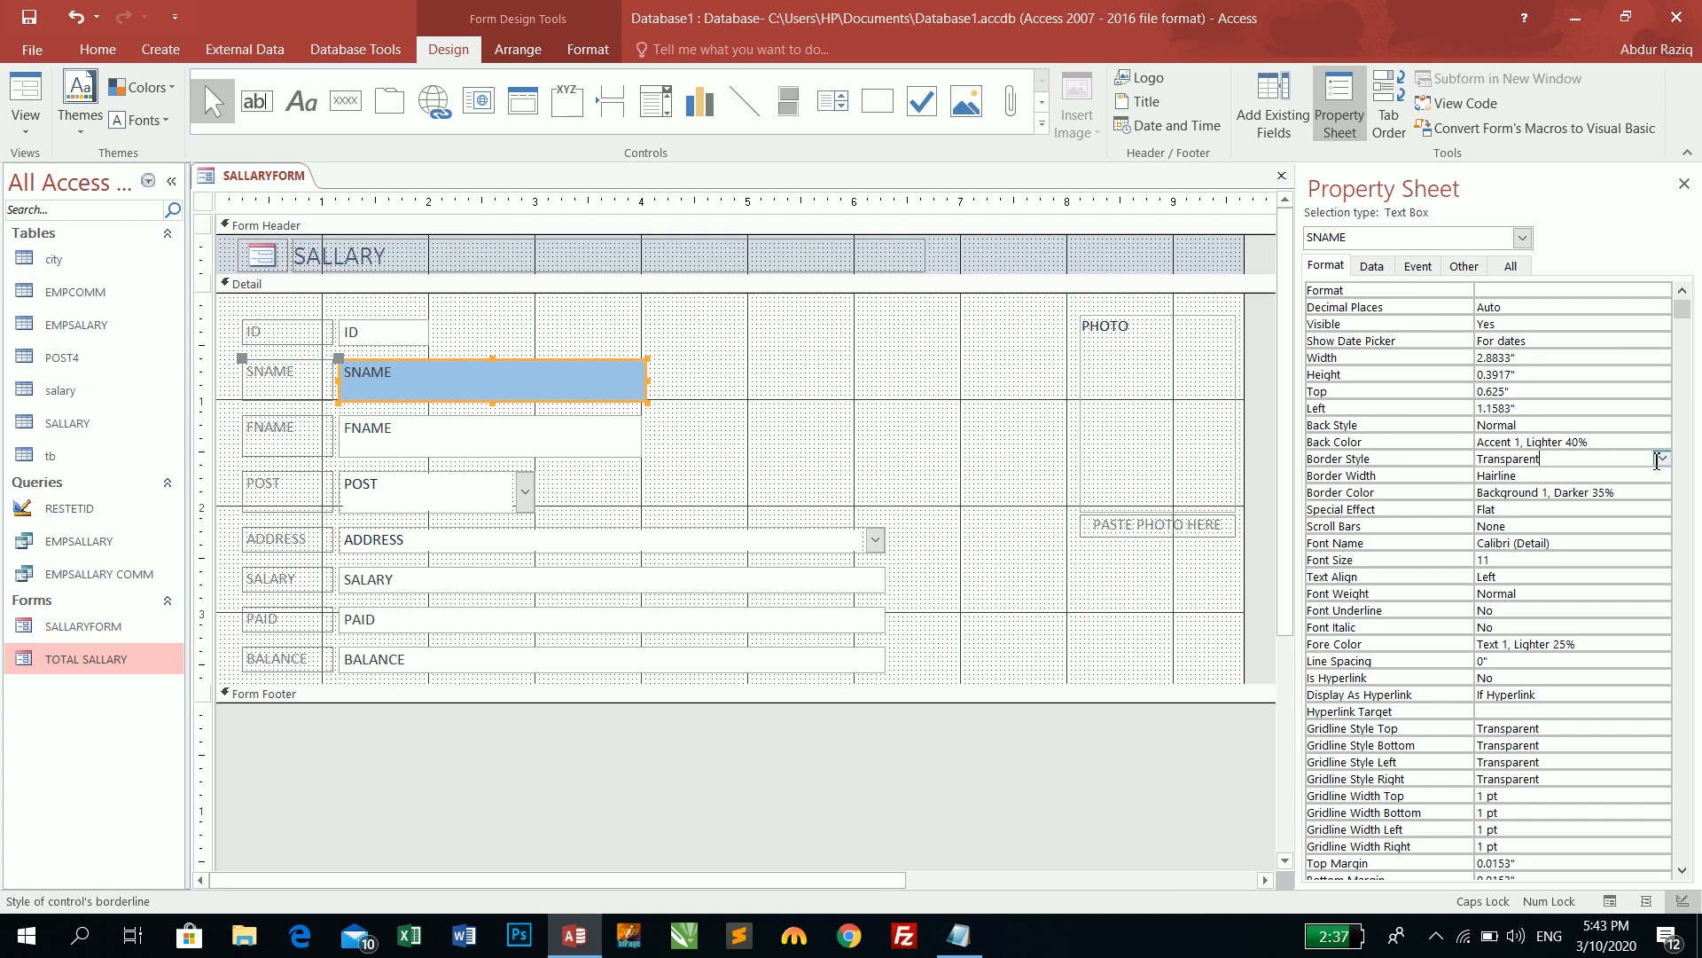
{"action": "left_click", "coordinate": [1657, 458]}
{"action": "left_click", "coordinate": [1577, 491]}
- Make SNAME's border 2 pt wide, check it in Form View, then return to Design View
{"action": "left_click", "coordinate": [1644, 475]}
{"action": "left_click", "coordinate": [1663, 476]}
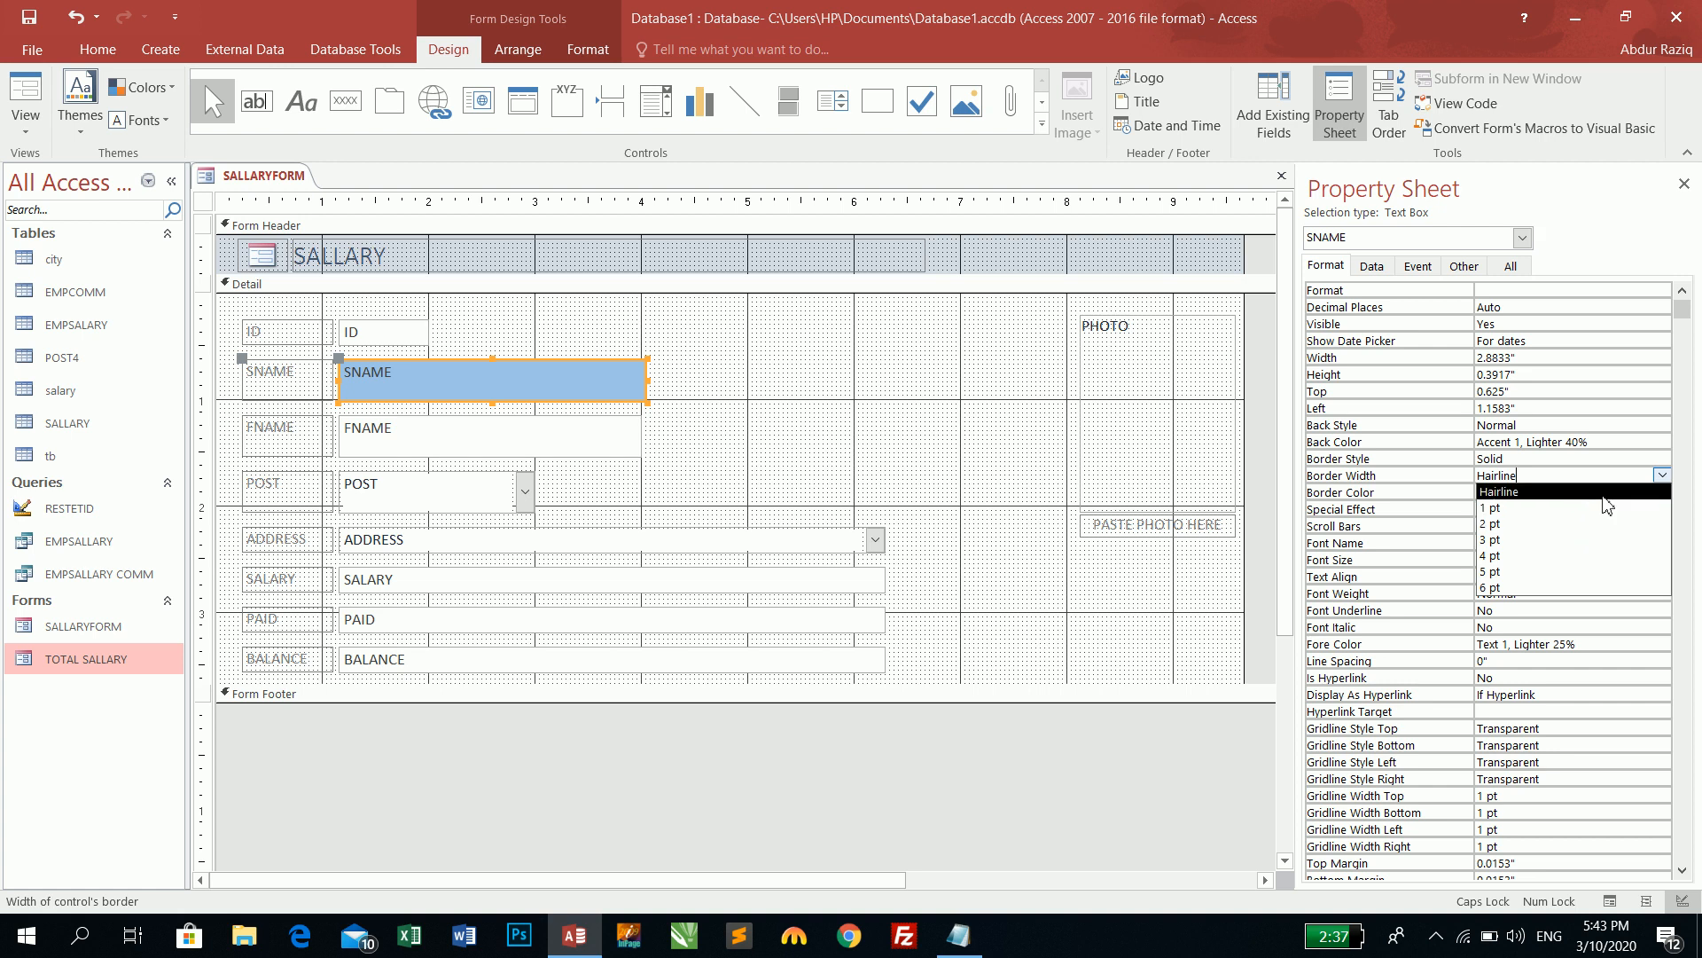
{"action": "left_click", "coordinate": [1585, 524]}
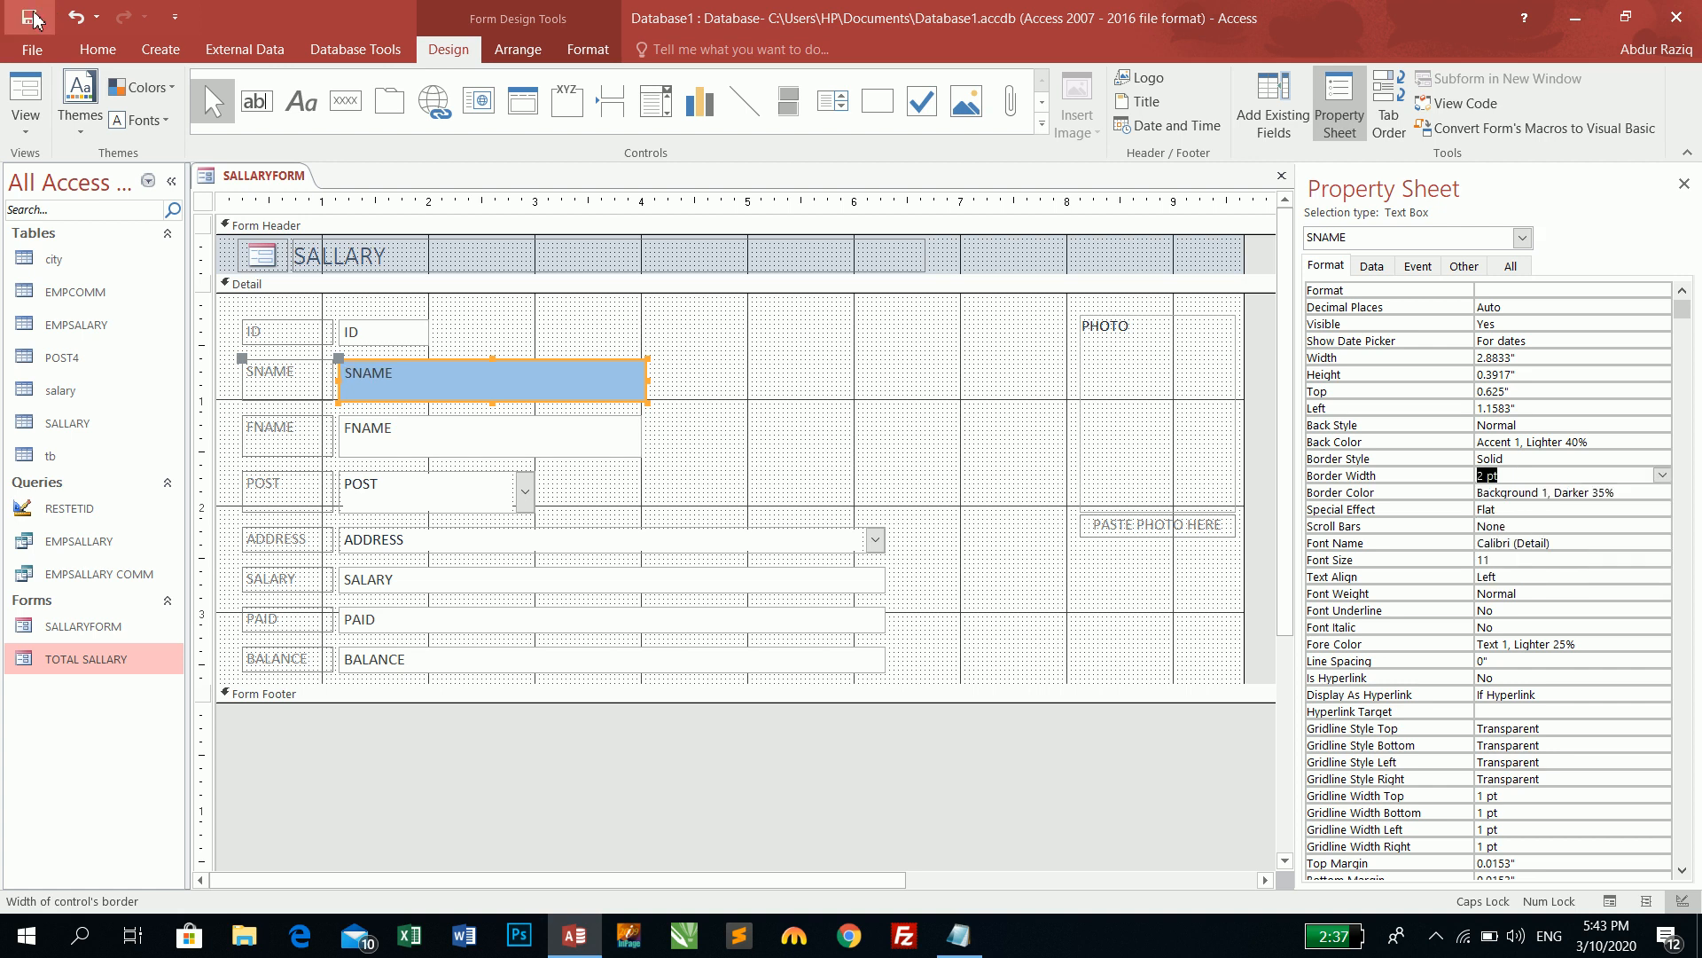
{"action": "left_click", "coordinate": [26, 99]}
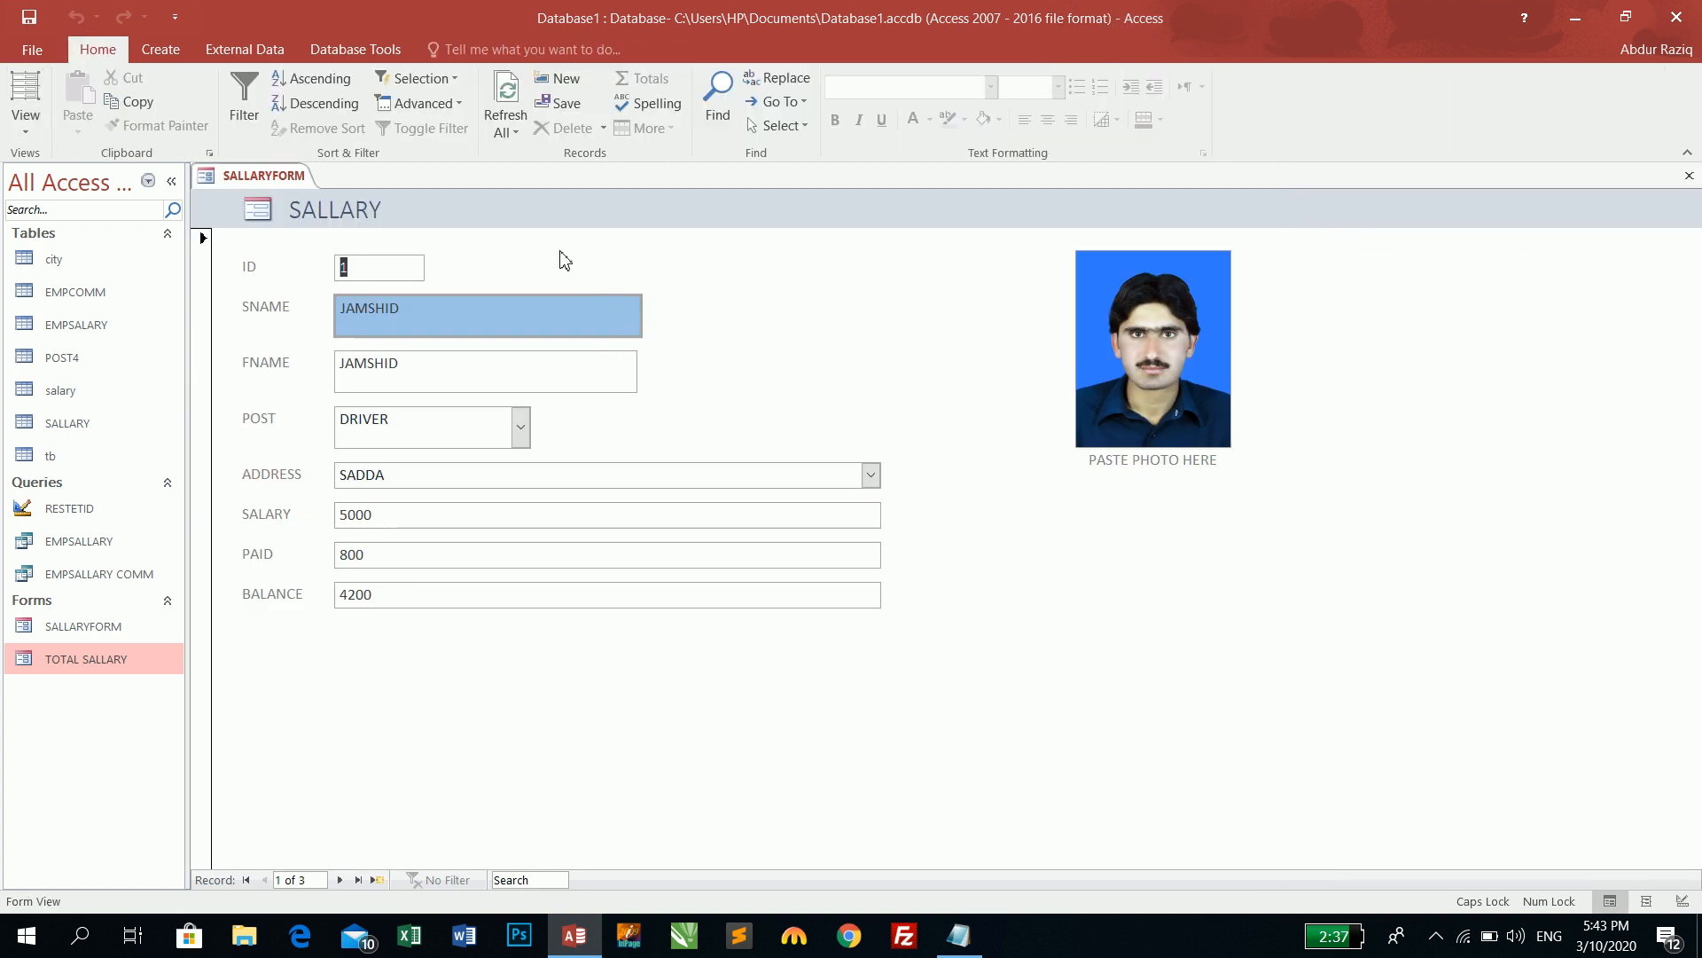
{"action": "left_click", "coordinate": [26, 130]}
{"action": "left_click", "coordinate": [62, 257]}
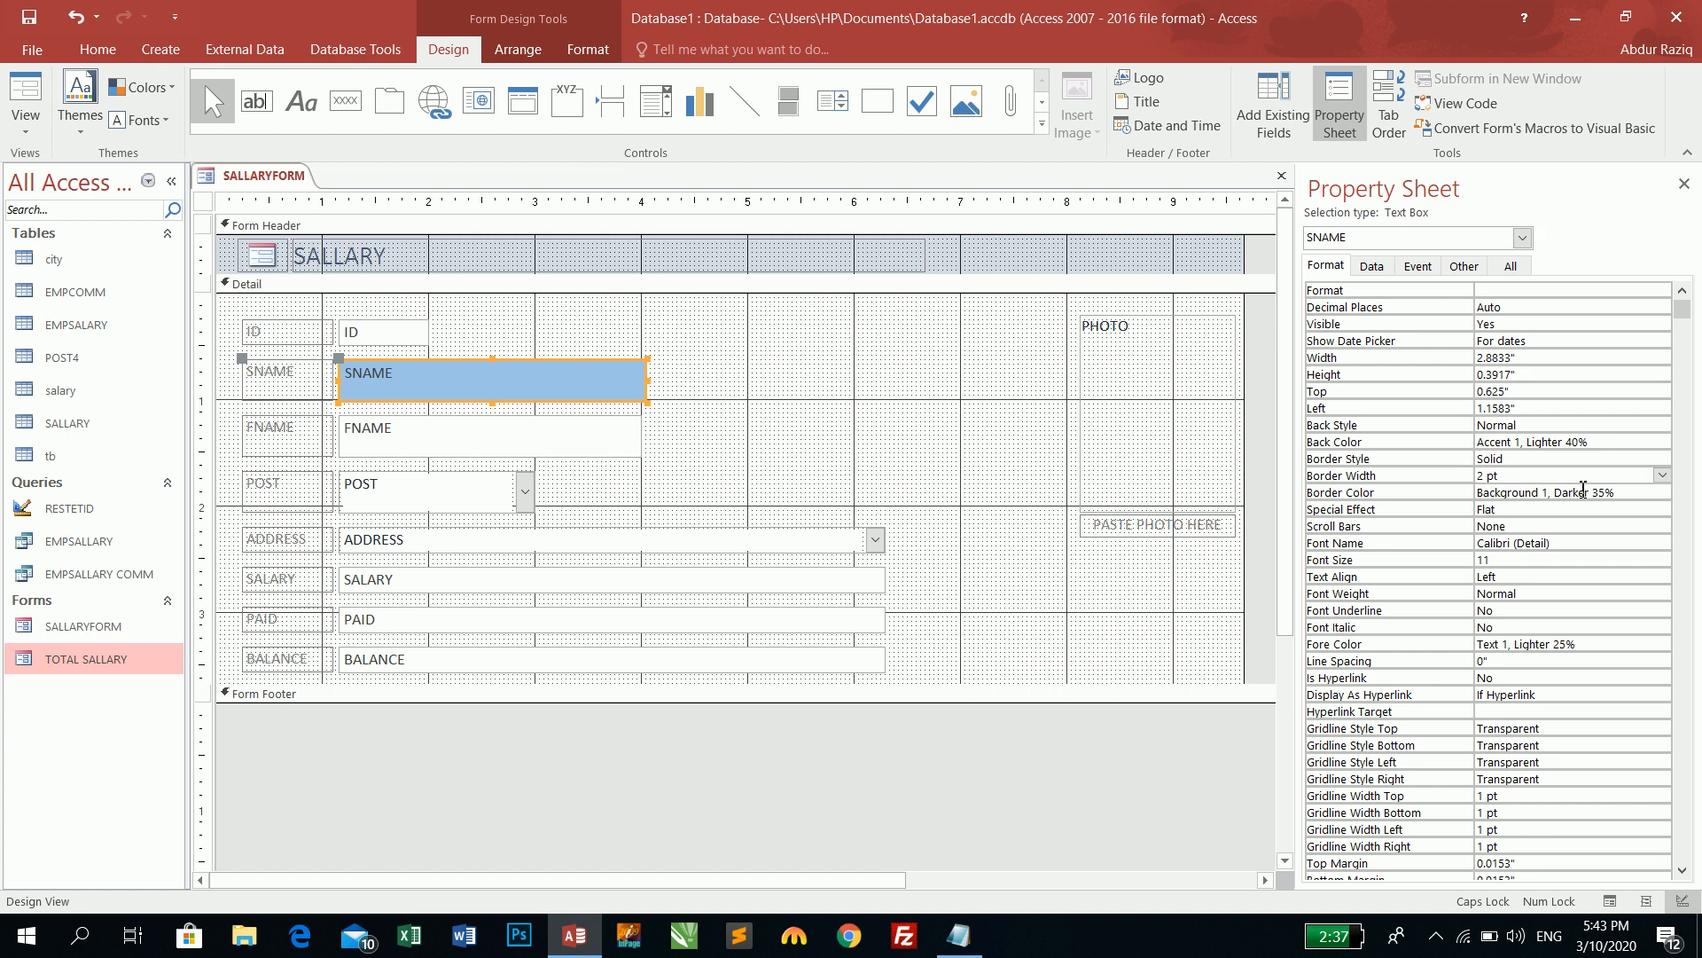
- Set the SNAME field's border colour to Accent 2
{"action": "left_click", "coordinate": [1623, 490]}
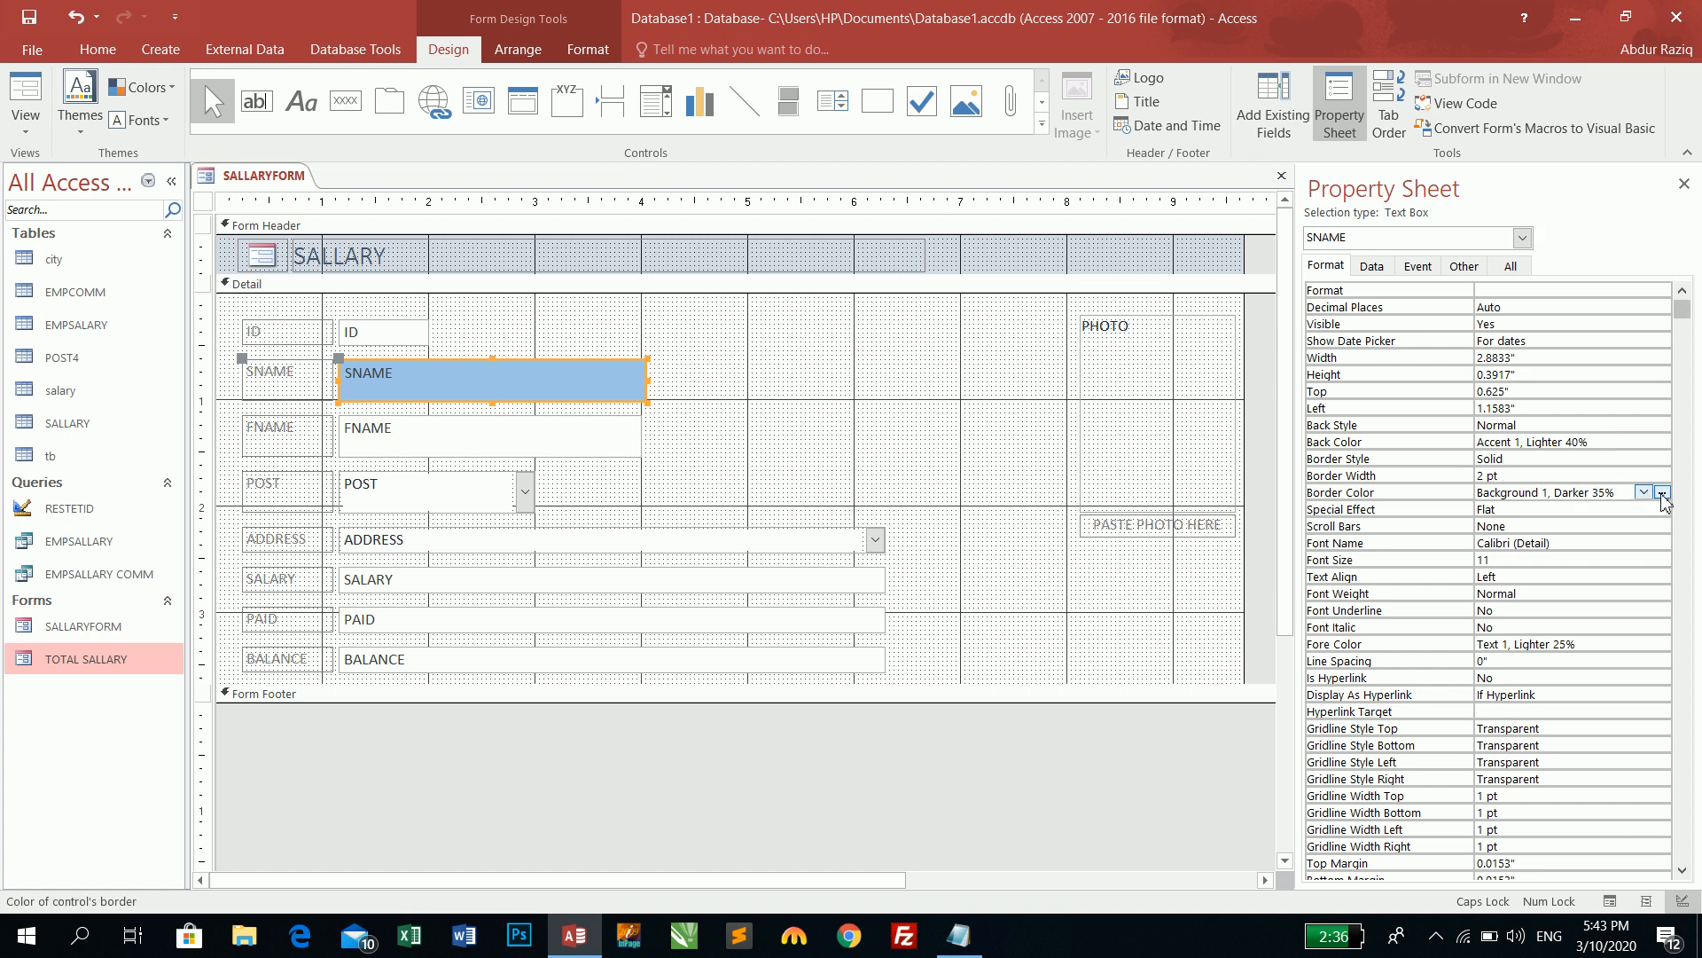
{"action": "left_click", "coordinate": [1643, 492]}
{"action": "left_click", "coordinate": [1574, 568]}
- Check the form in Form View by tabbing from SNAME to the photo, then return to Design View
{"action": "left_click", "coordinate": [25, 93]}
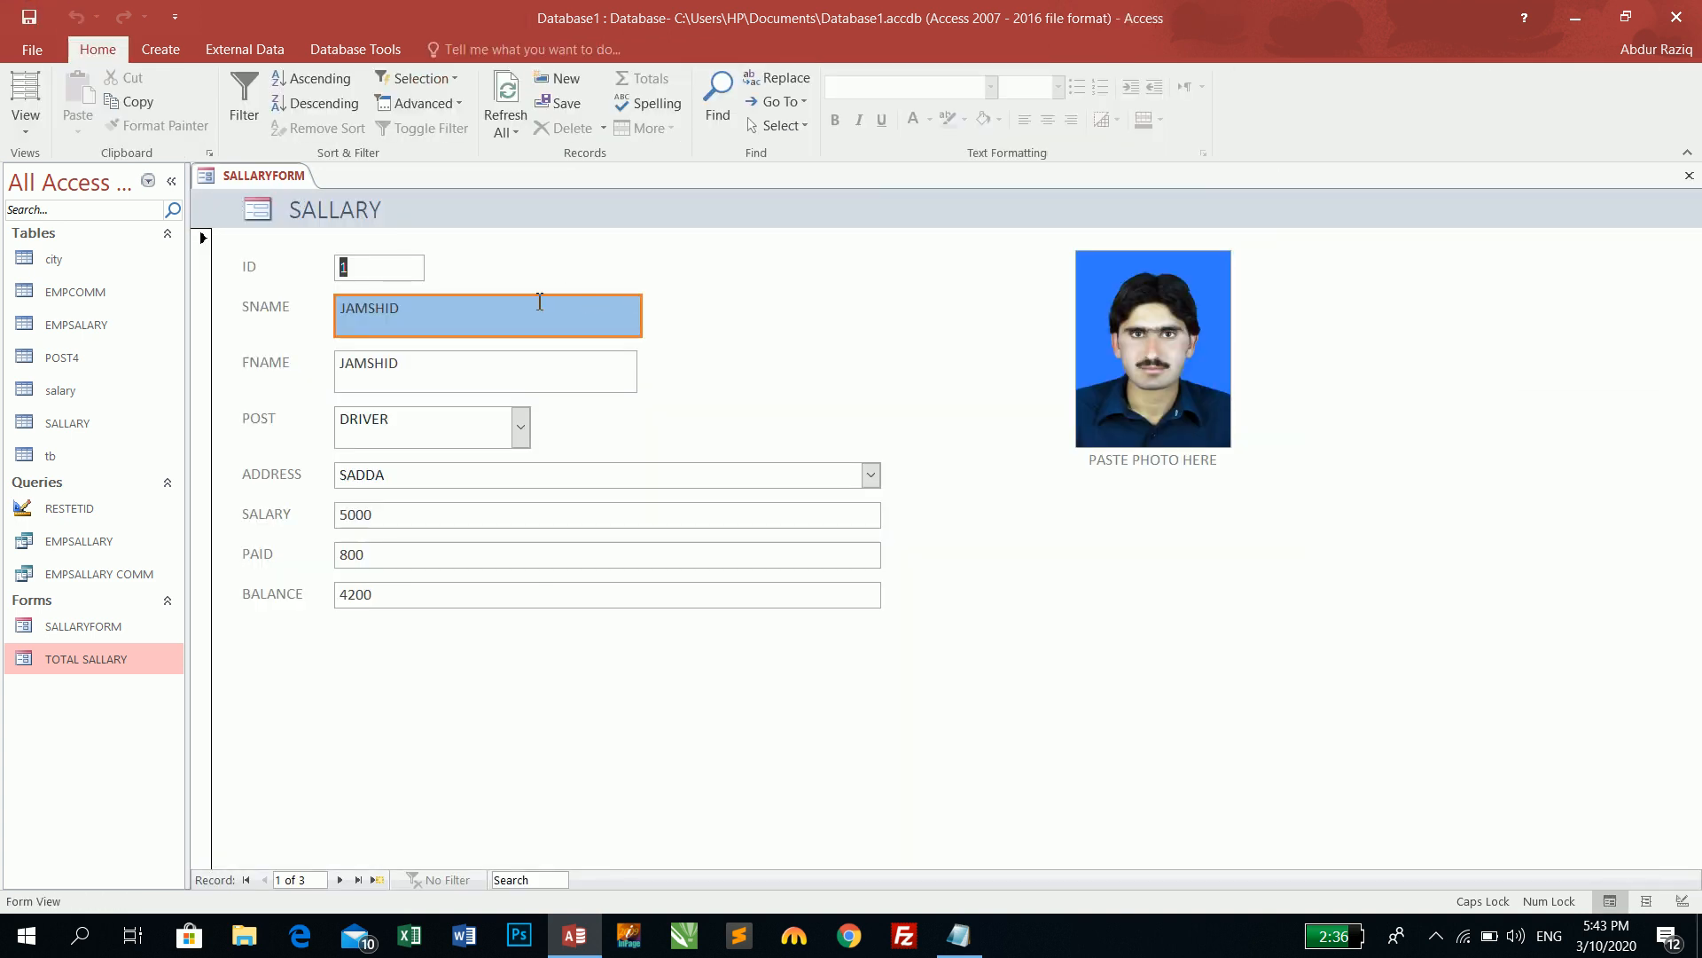
{"action": "left_click", "coordinate": [403, 273]}
{"action": "key", "text": "Tab"}
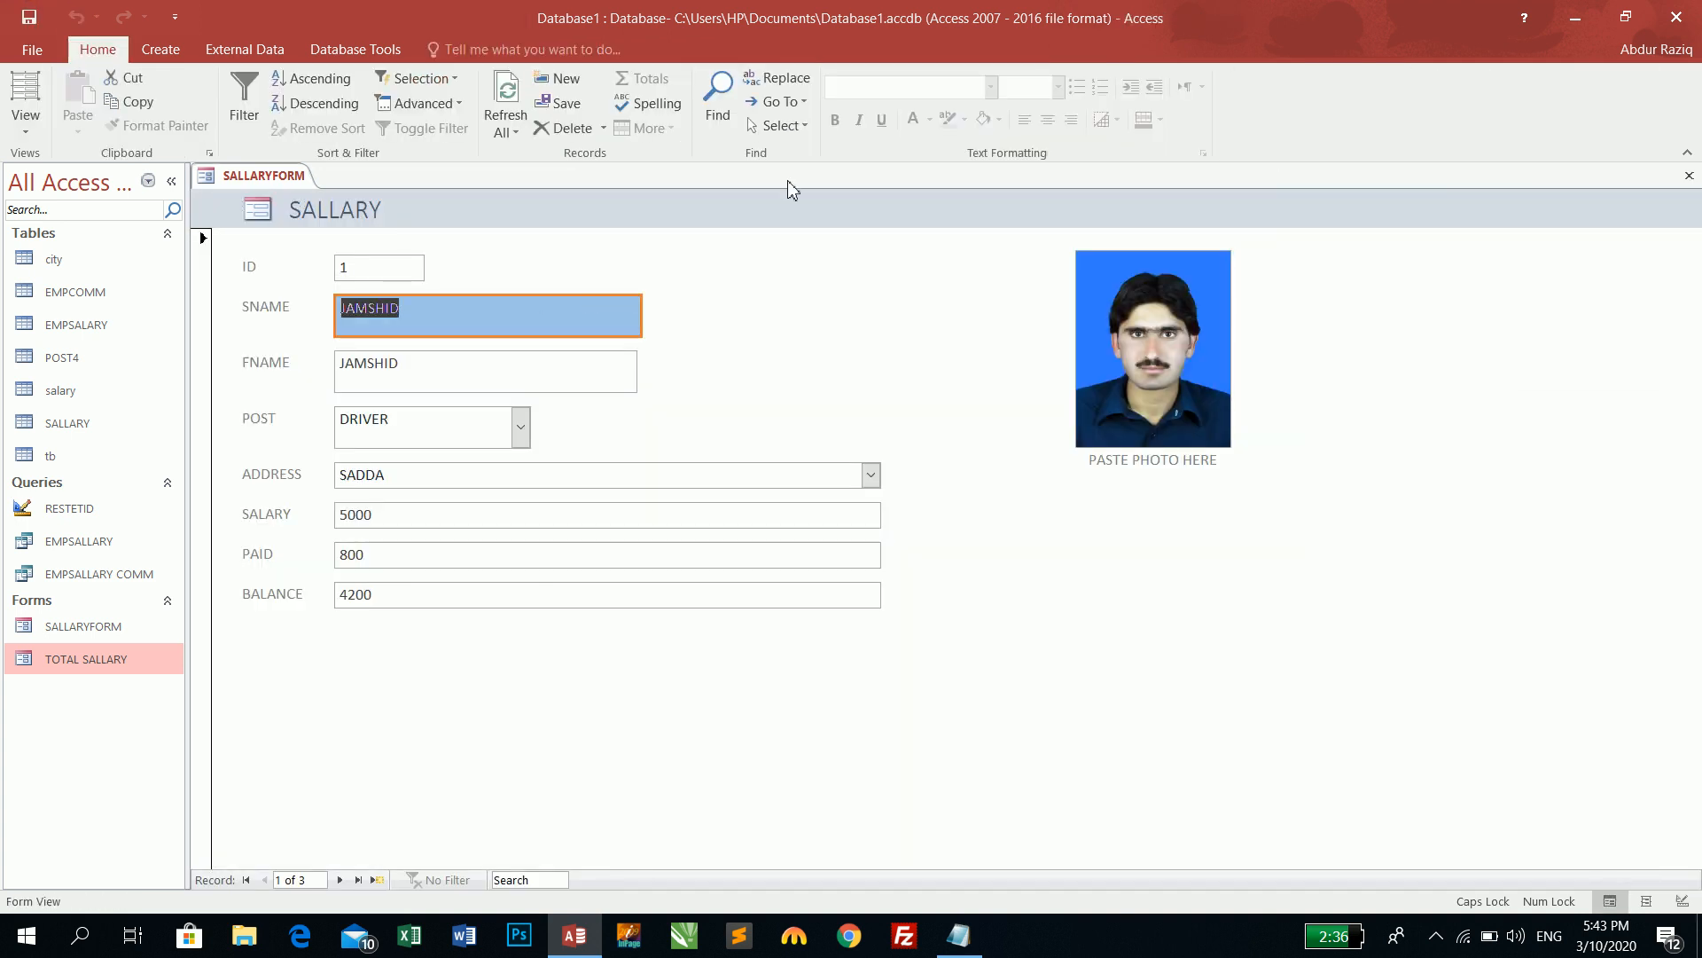
{"action": "key", "text": "Tab"}
{"action": "key", "text": "Tab"}
{"action": "key", "text": "Tab"}
{"action": "key", "text": "Tab"}
{"action": "key", "text": "Tab"}
{"action": "key", "text": "Tab"}
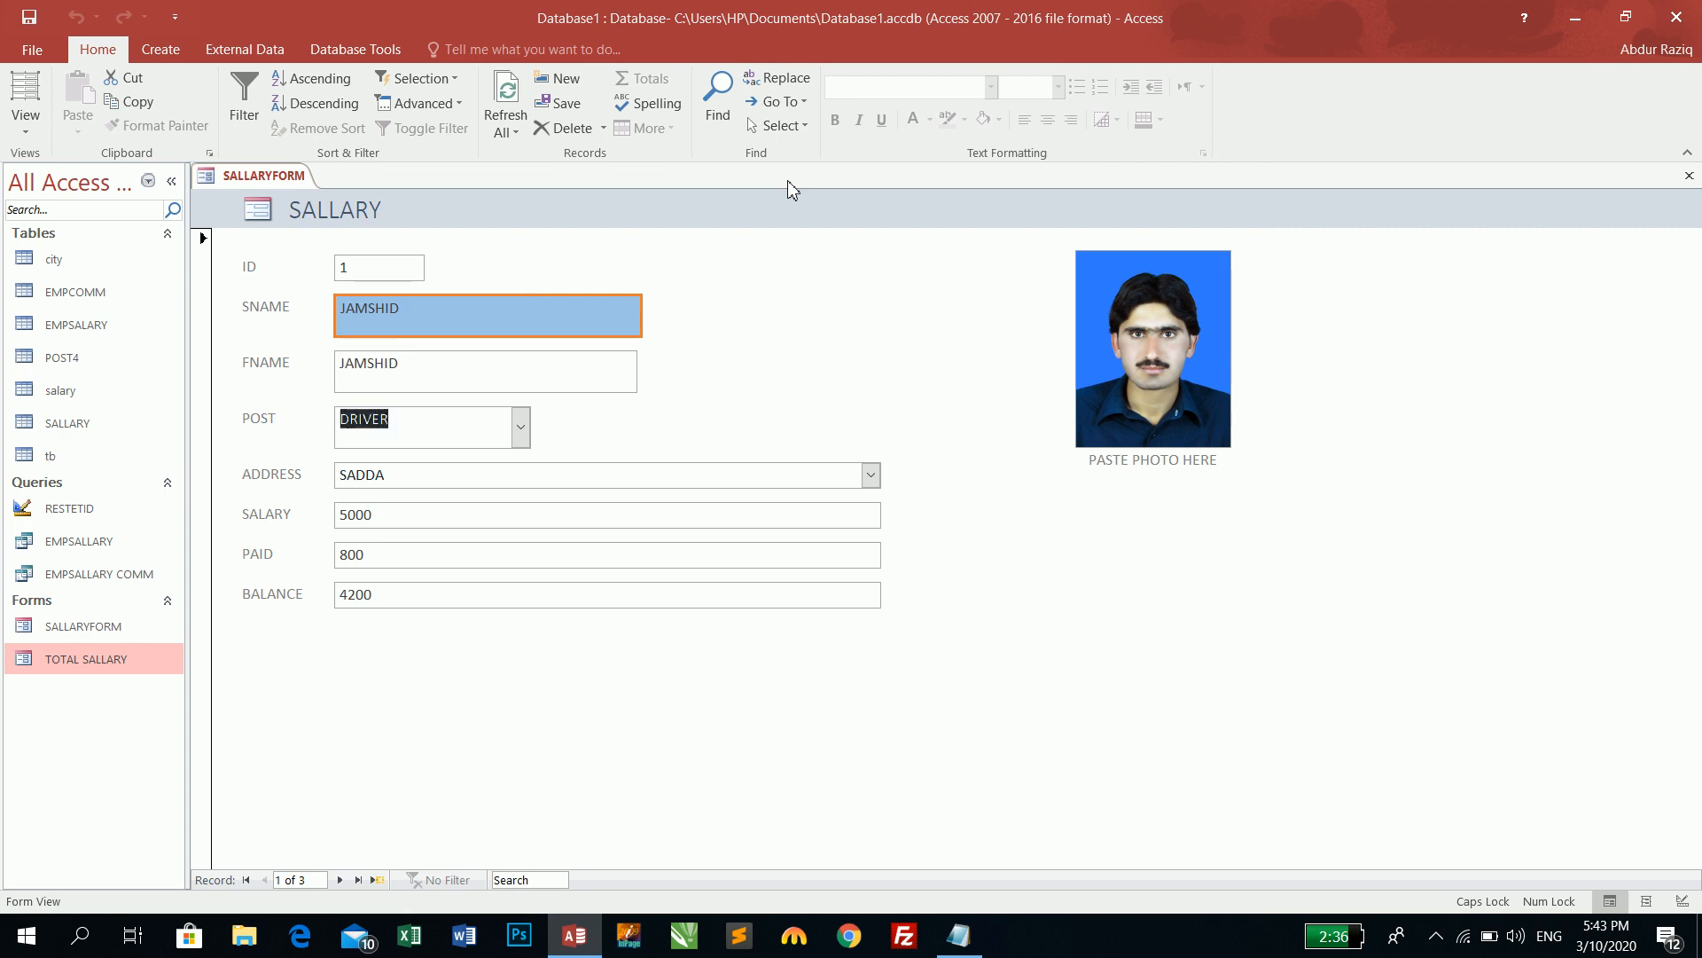
{"action": "key", "text": "Tab"}
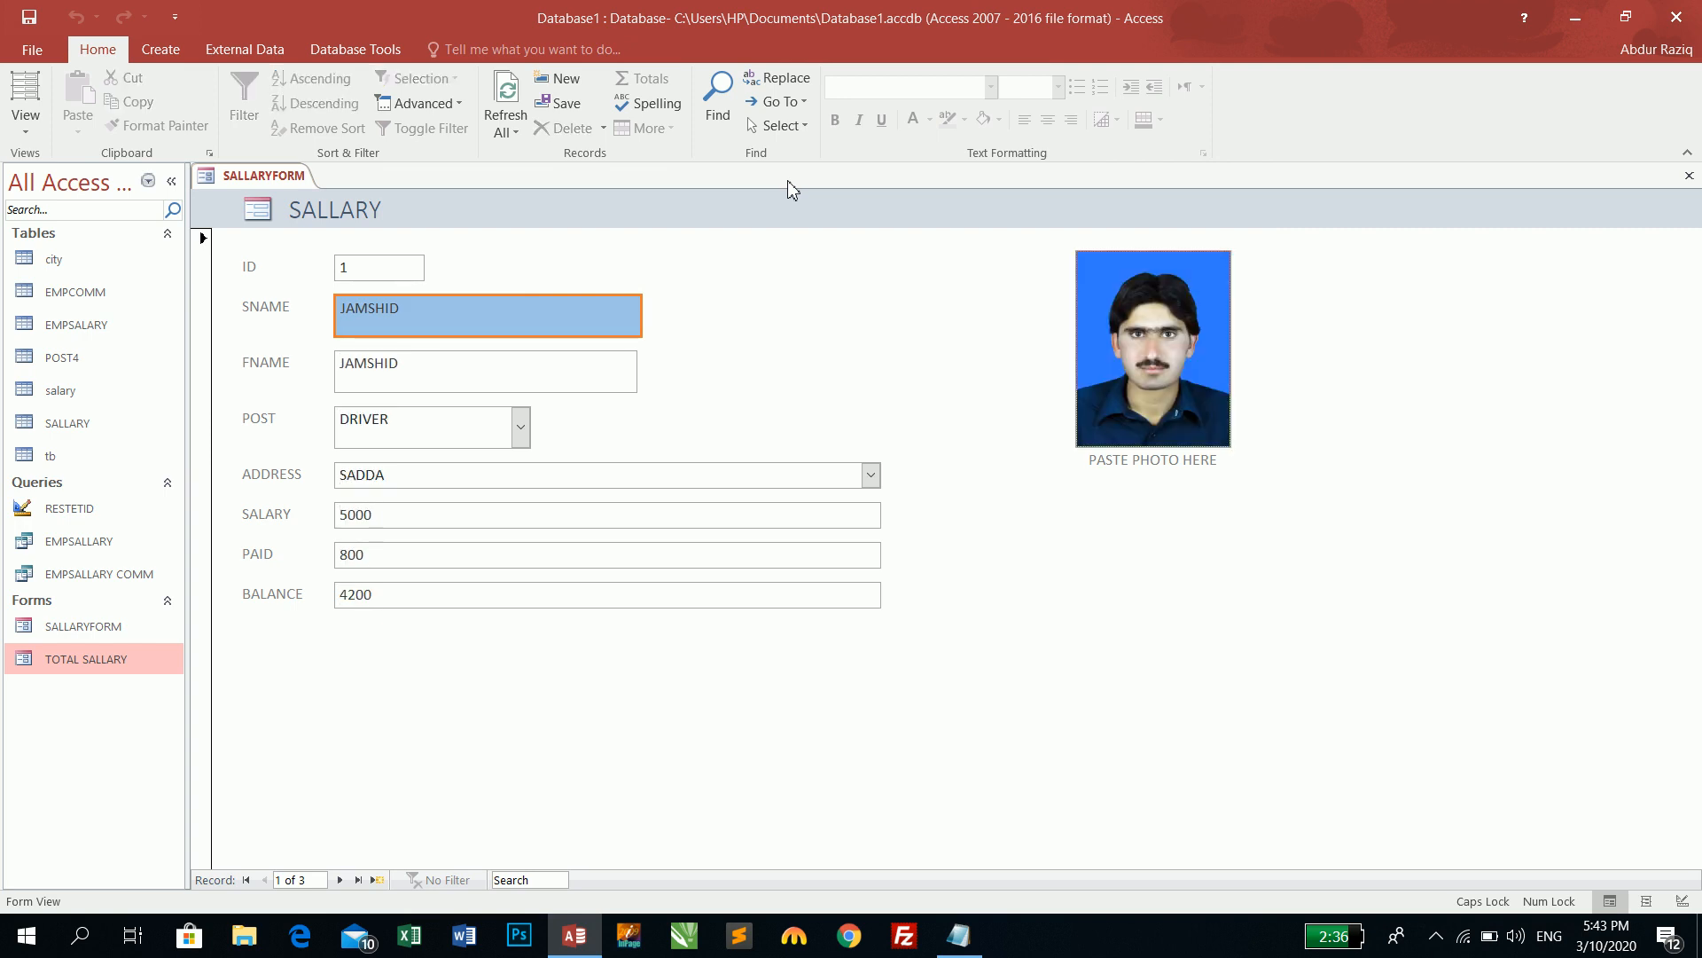
{"action": "key", "text": "Tab"}
{"action": "key", "text": "Tab"}
{"action": "key", "text": "Tab"}
{"action": "key", "text": "Tab"}
{"action": "key", "text": "Tab"}
{"action": "key", "text": "Tab"}
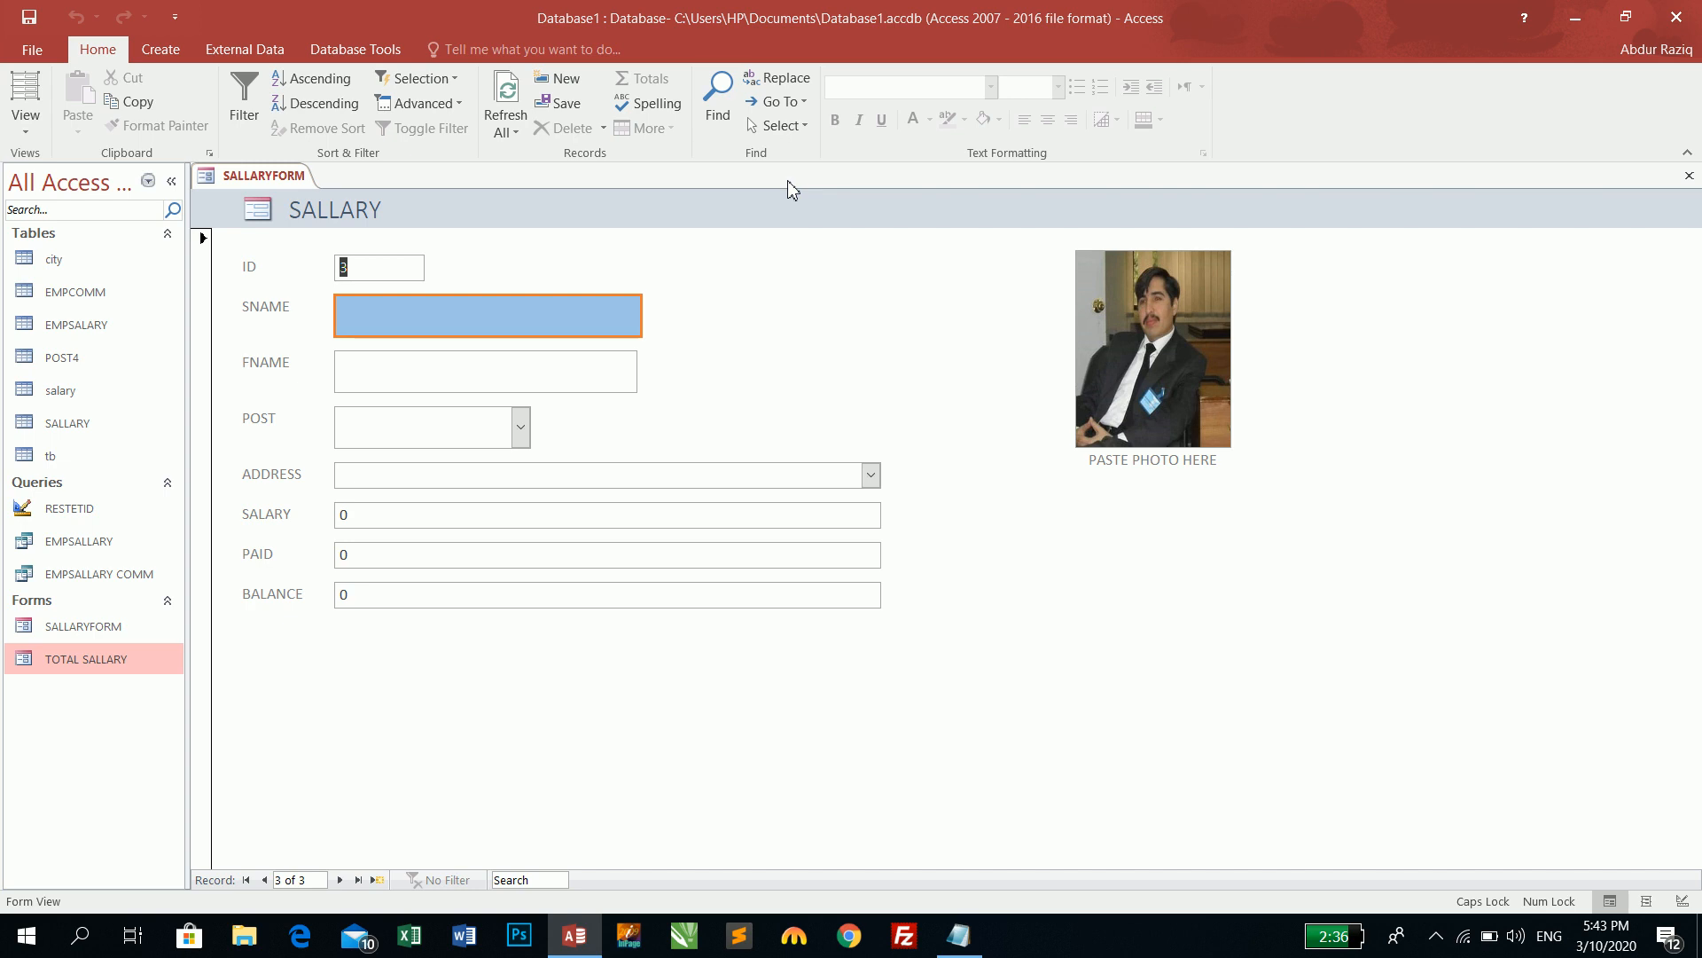
{"action": "left_click", "coordinate": [25, 129]}
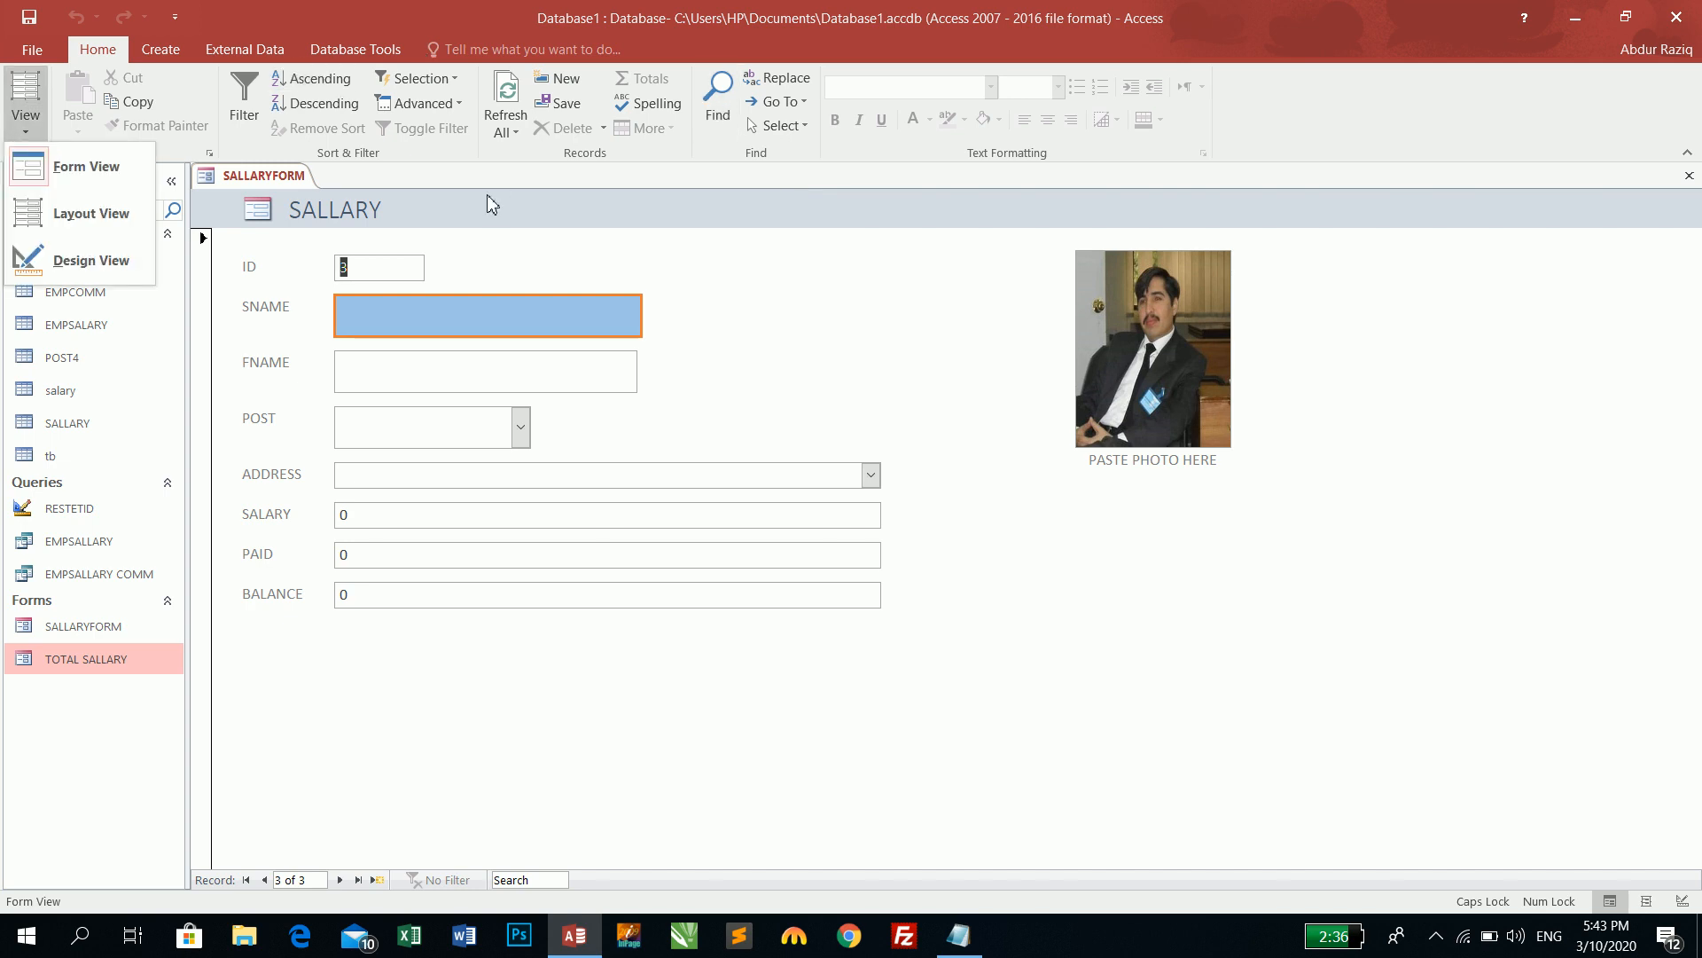
{"action": "left_click", "coordinate": [39, 262]}
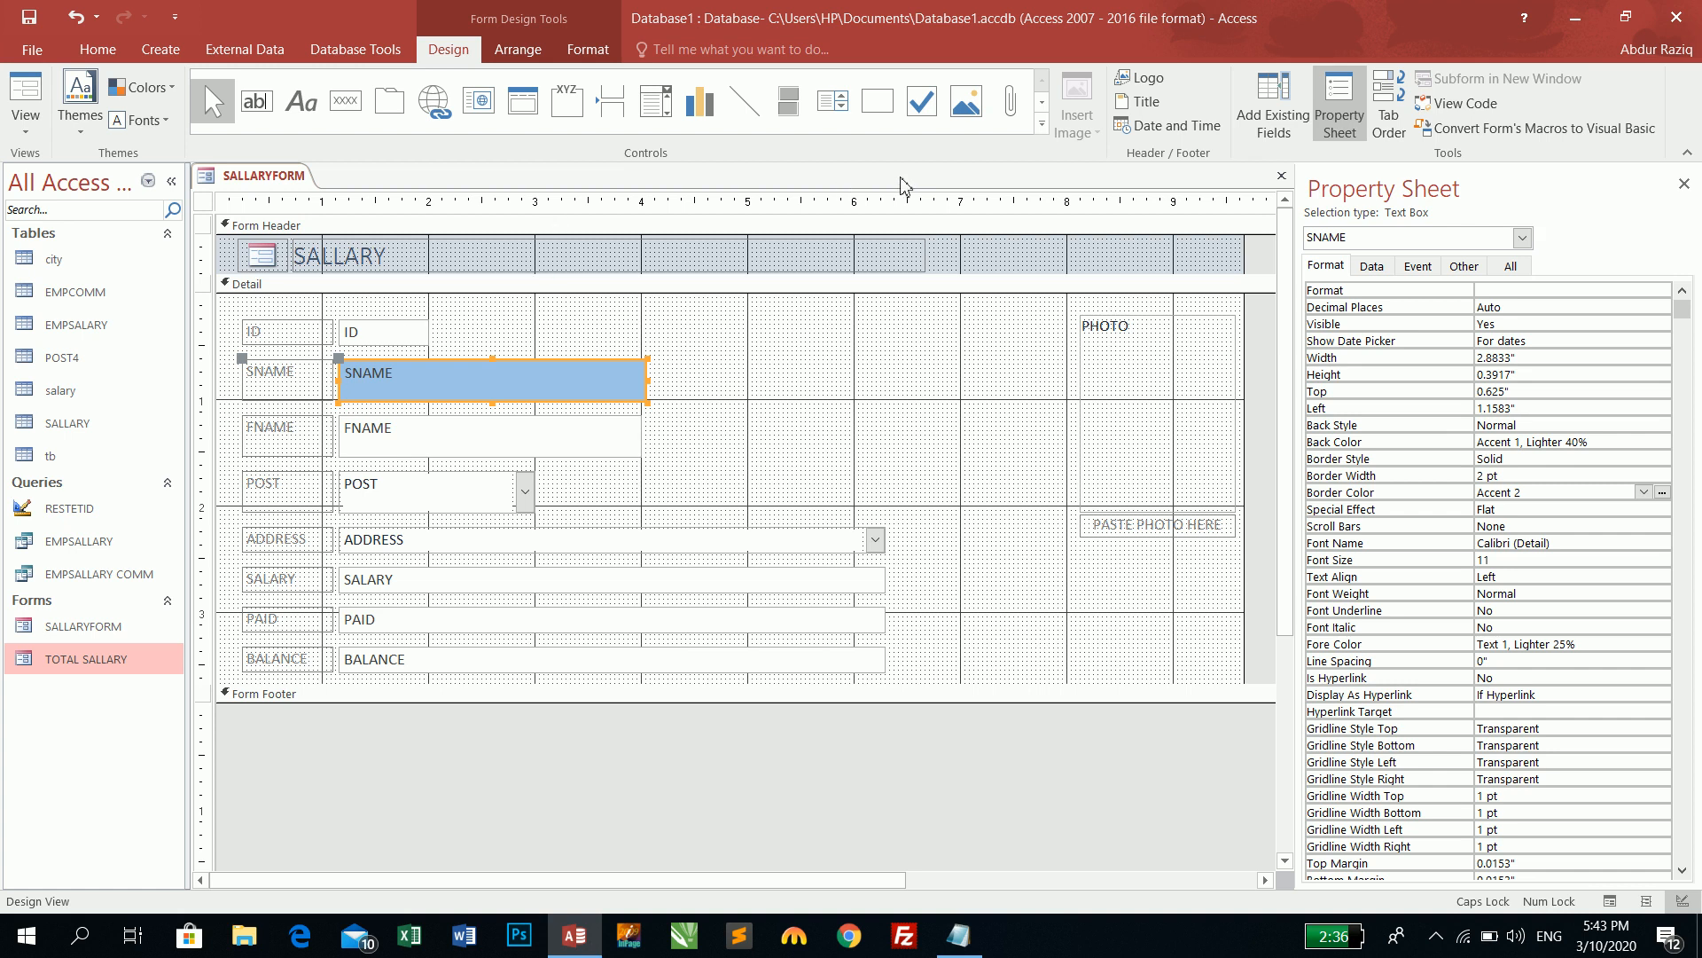
{"action": "left_click", "coordinate": [25, 96]}
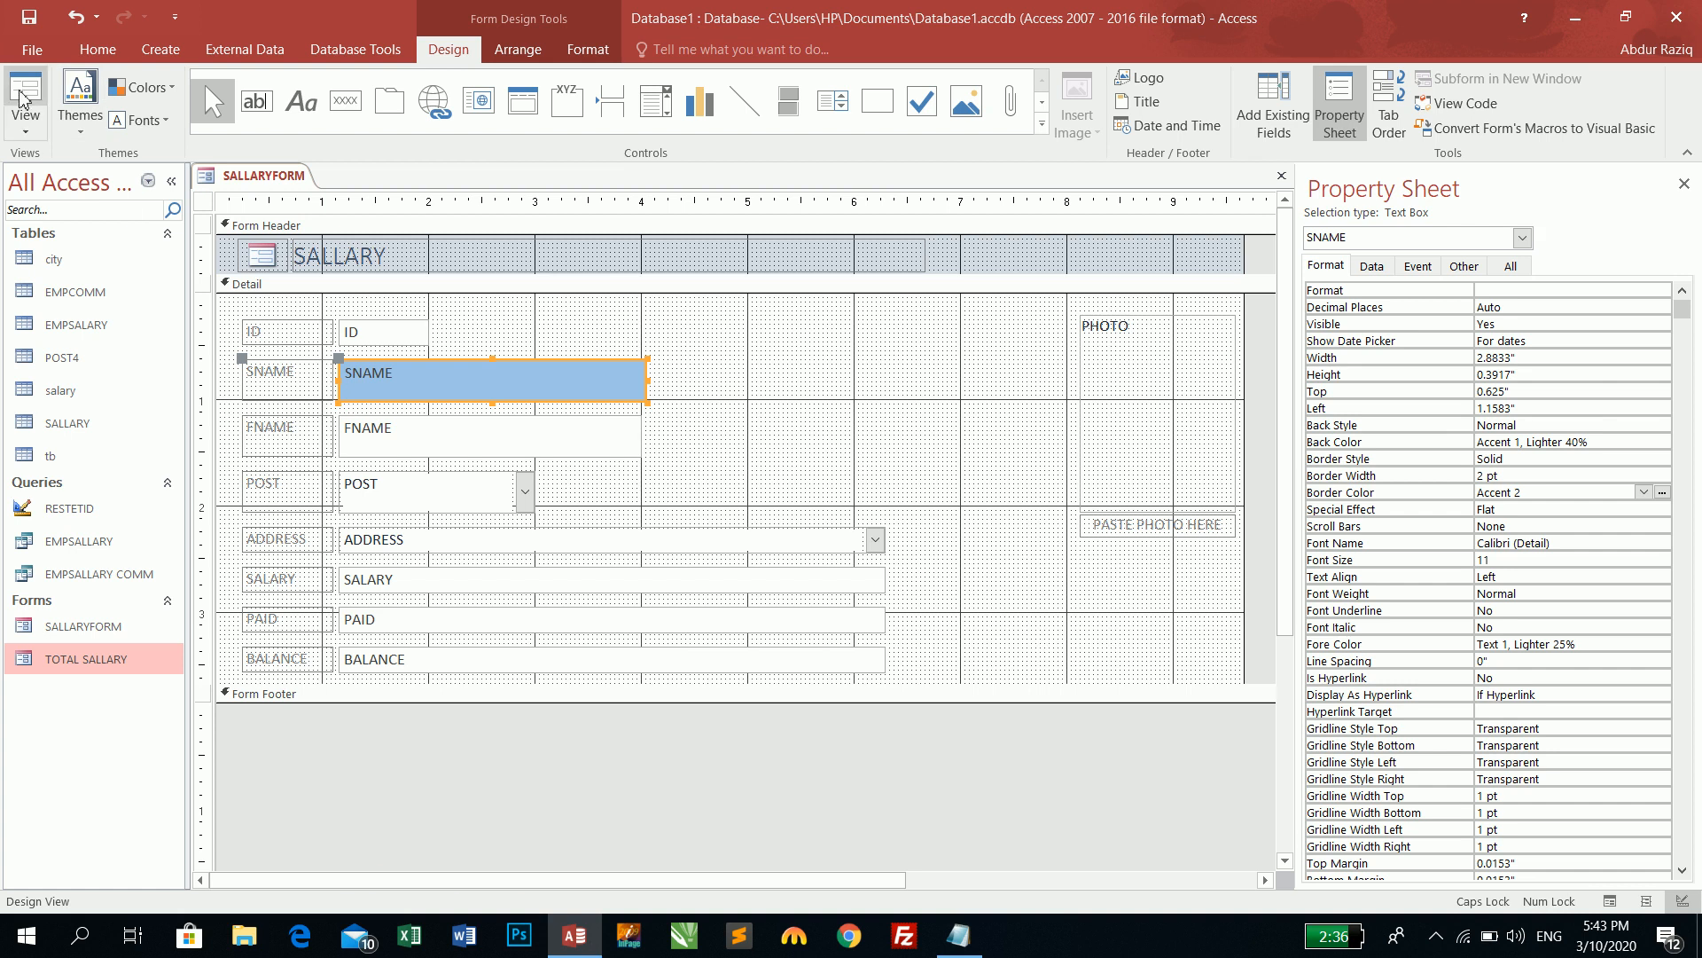
{"action": "left_click", "coordinate": [523, 879]}
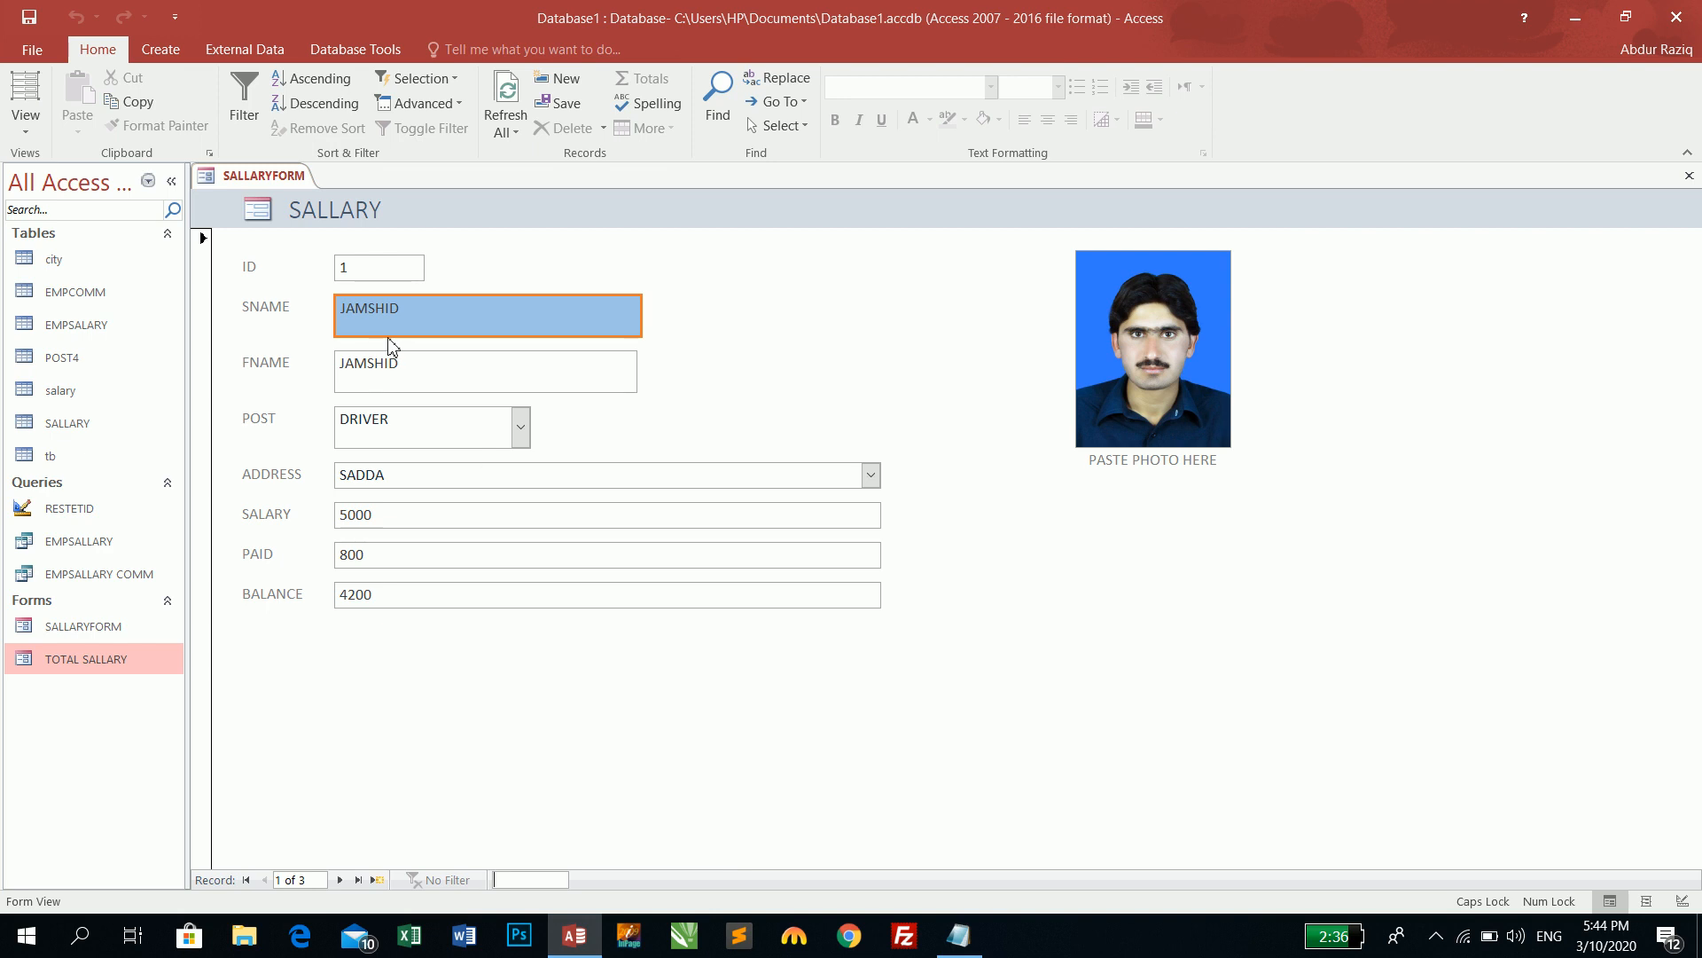
{"action": "left_click", "coordinate": [340, 880]}
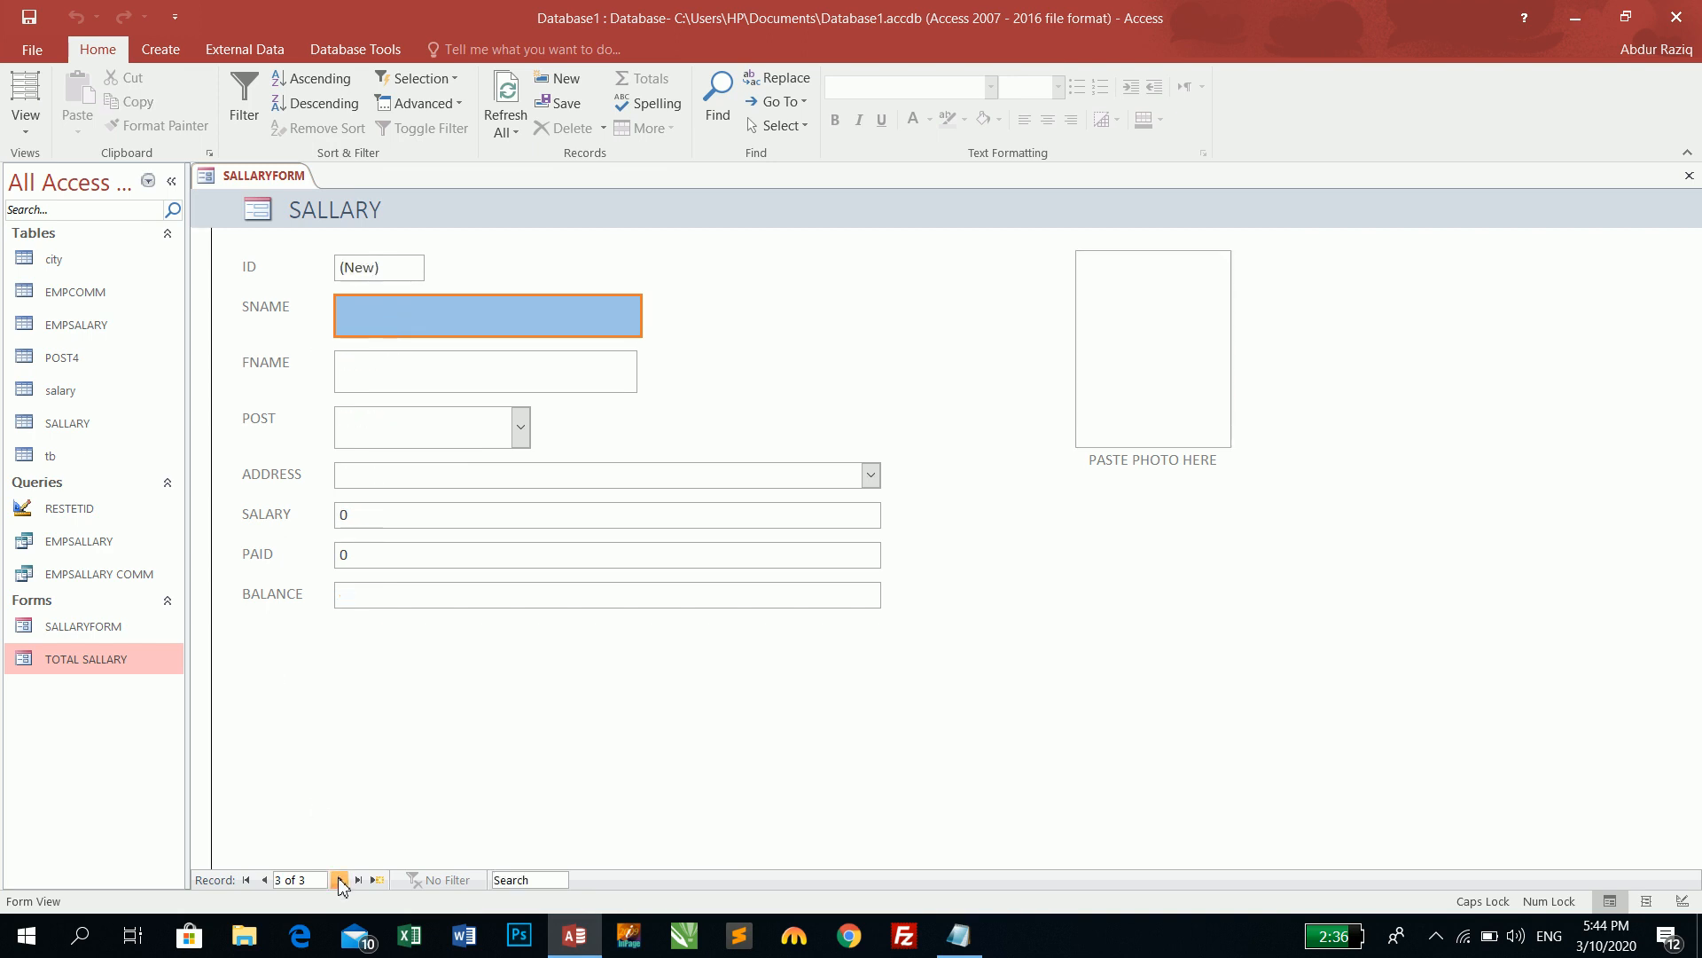
{"action": "left_click", "coordinate": [265, 880]}
{"action": "left_click", "coordinate": [265, 881]}
{"action": "left_click", "coordinate": [265, 880]}
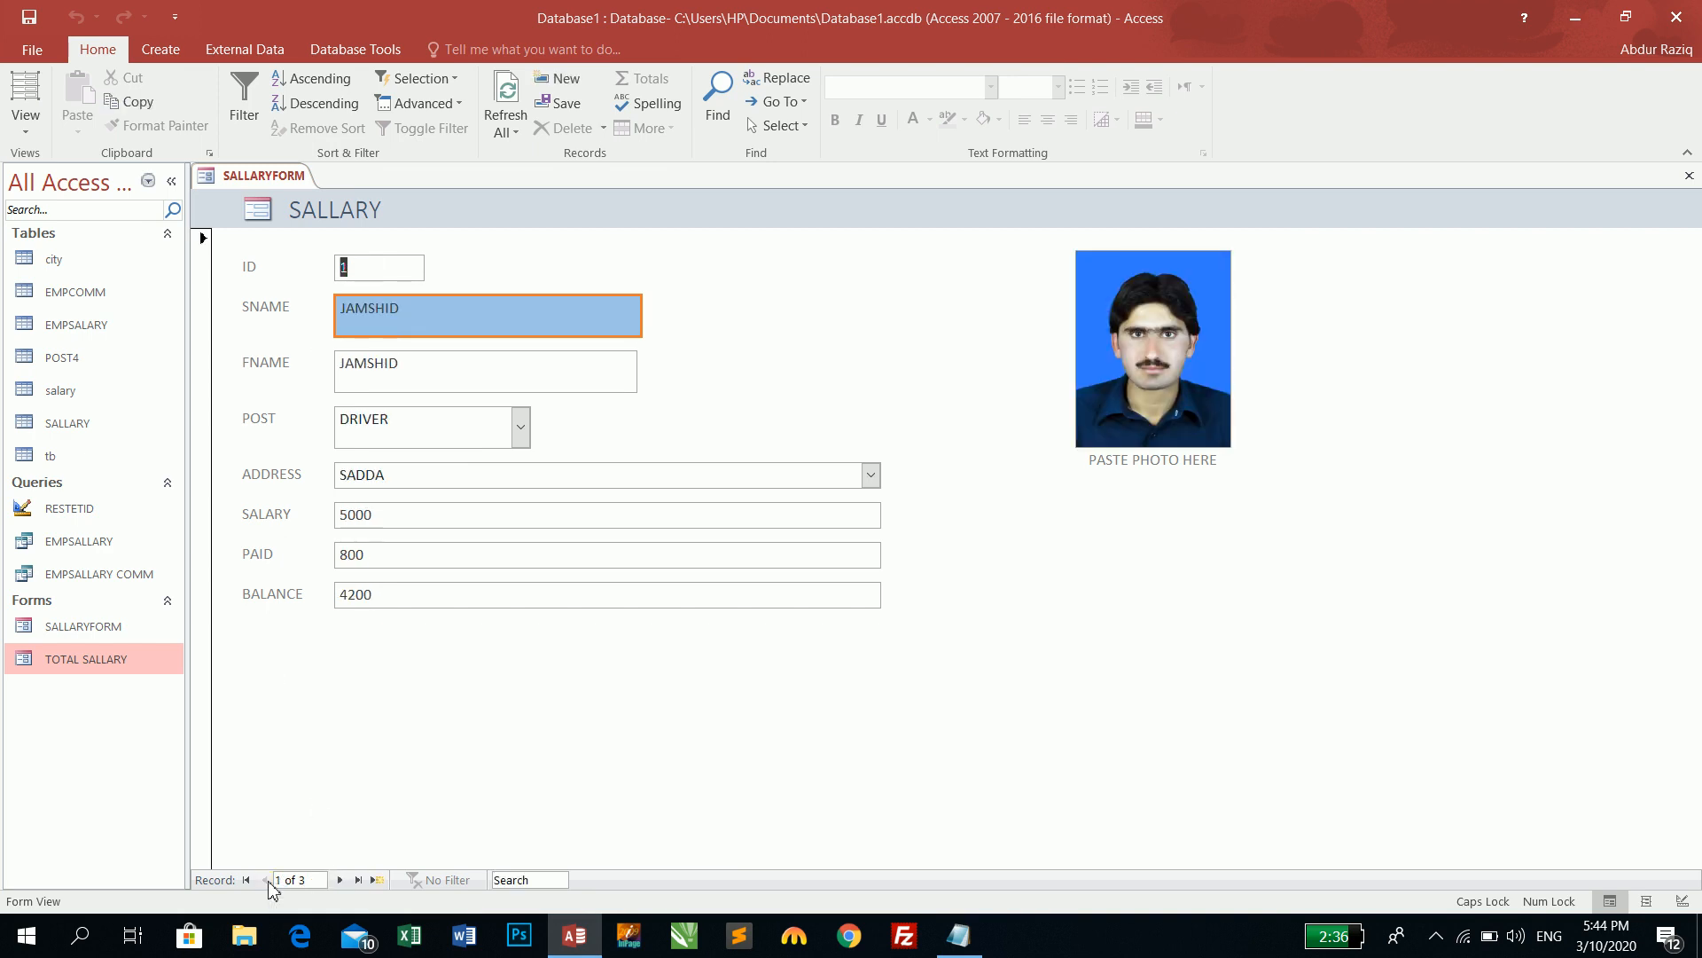
{"action": "left_click", "coordinate": [26, 124]}
{"action": "left_click", "coordinate": [66, 266]}
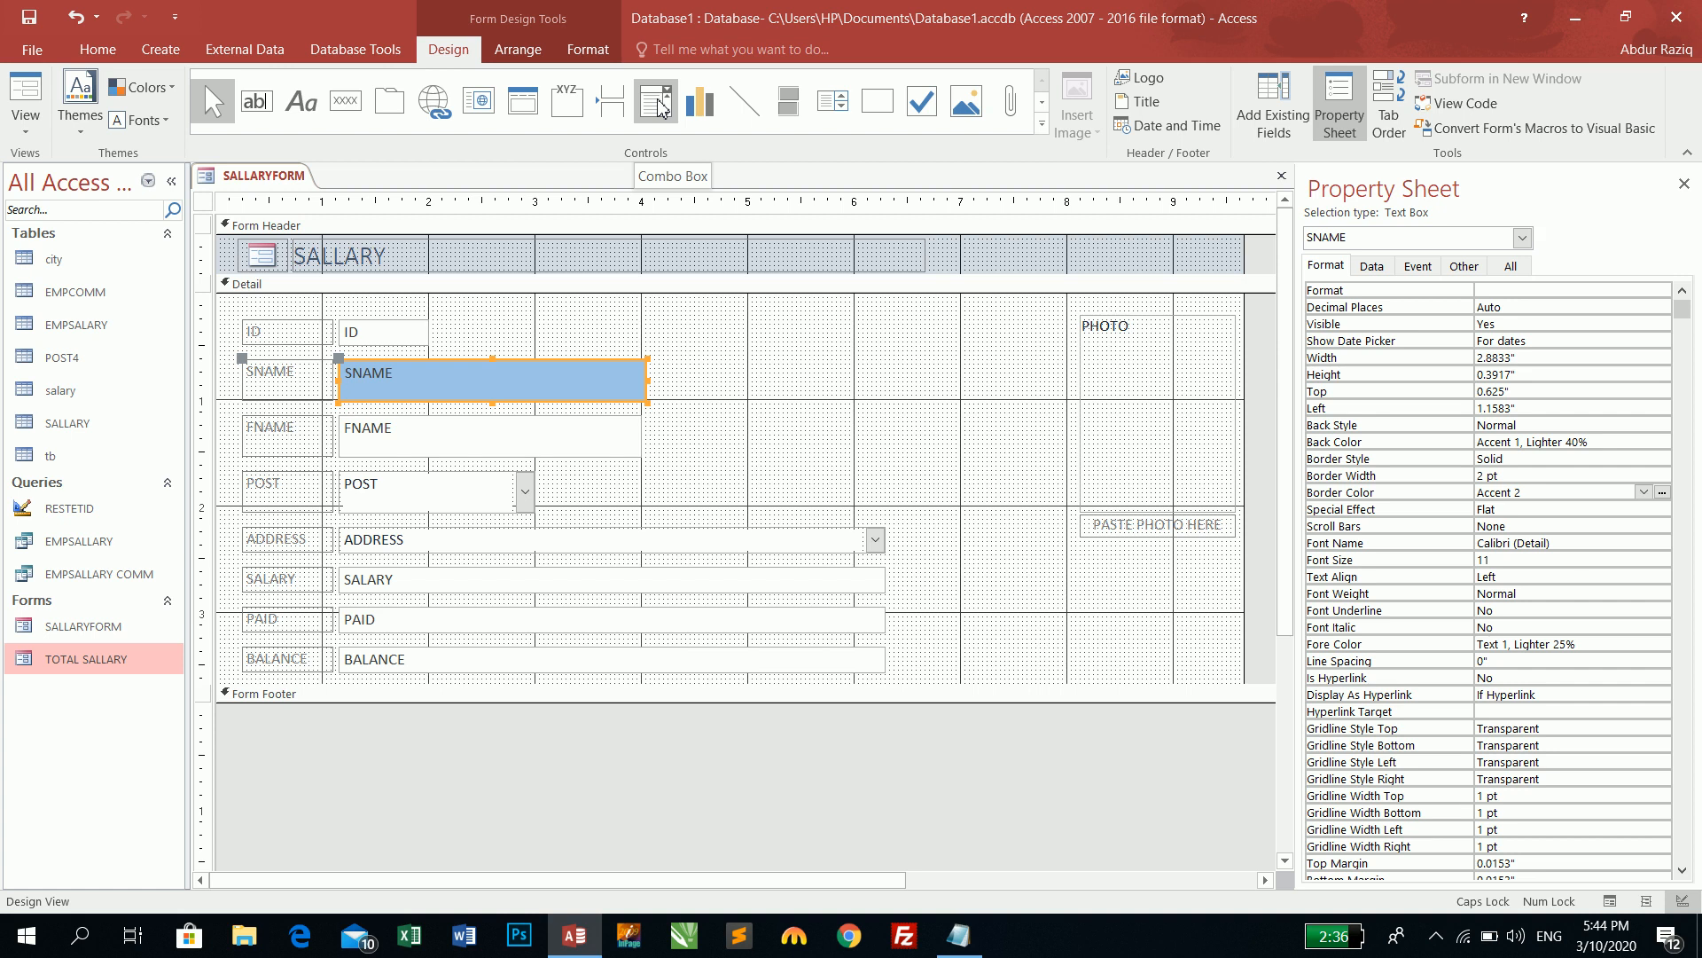
- Draw a combo box to the right of the SNAME field, launching the Combo Box Wizard
{"action": "left_click", "coordinate": [657, 104]}
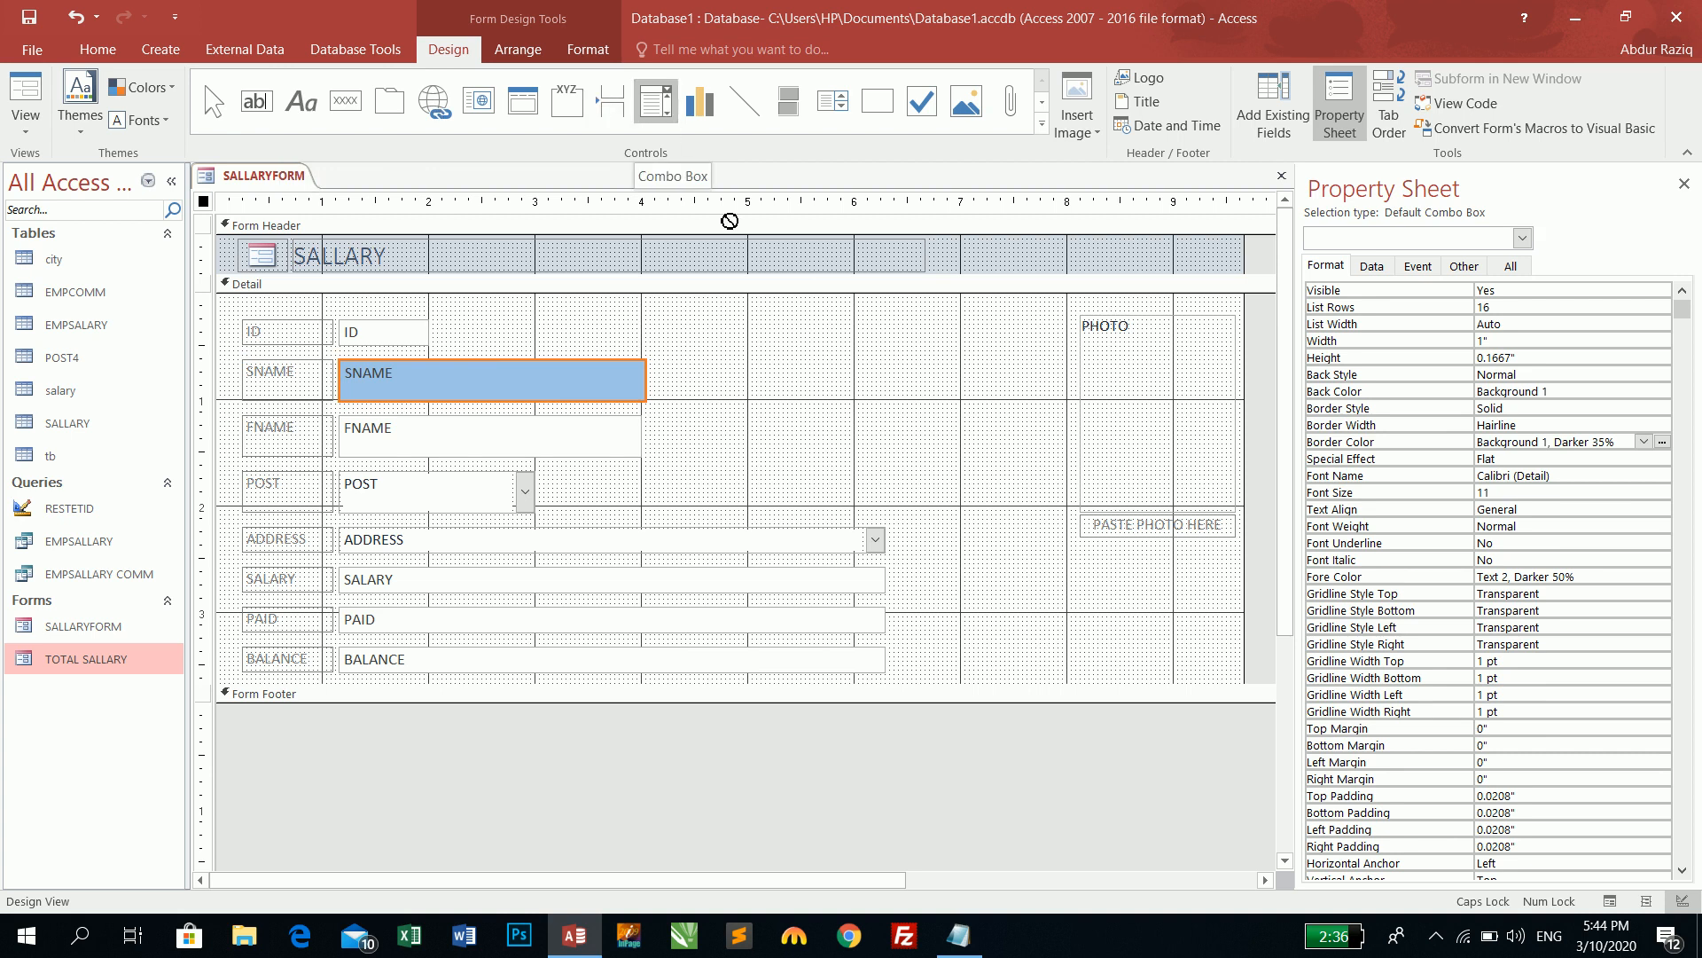
{"action": "left_click_drag", "start_coordinate": [770, 359], "coordinate": [930, 399]}
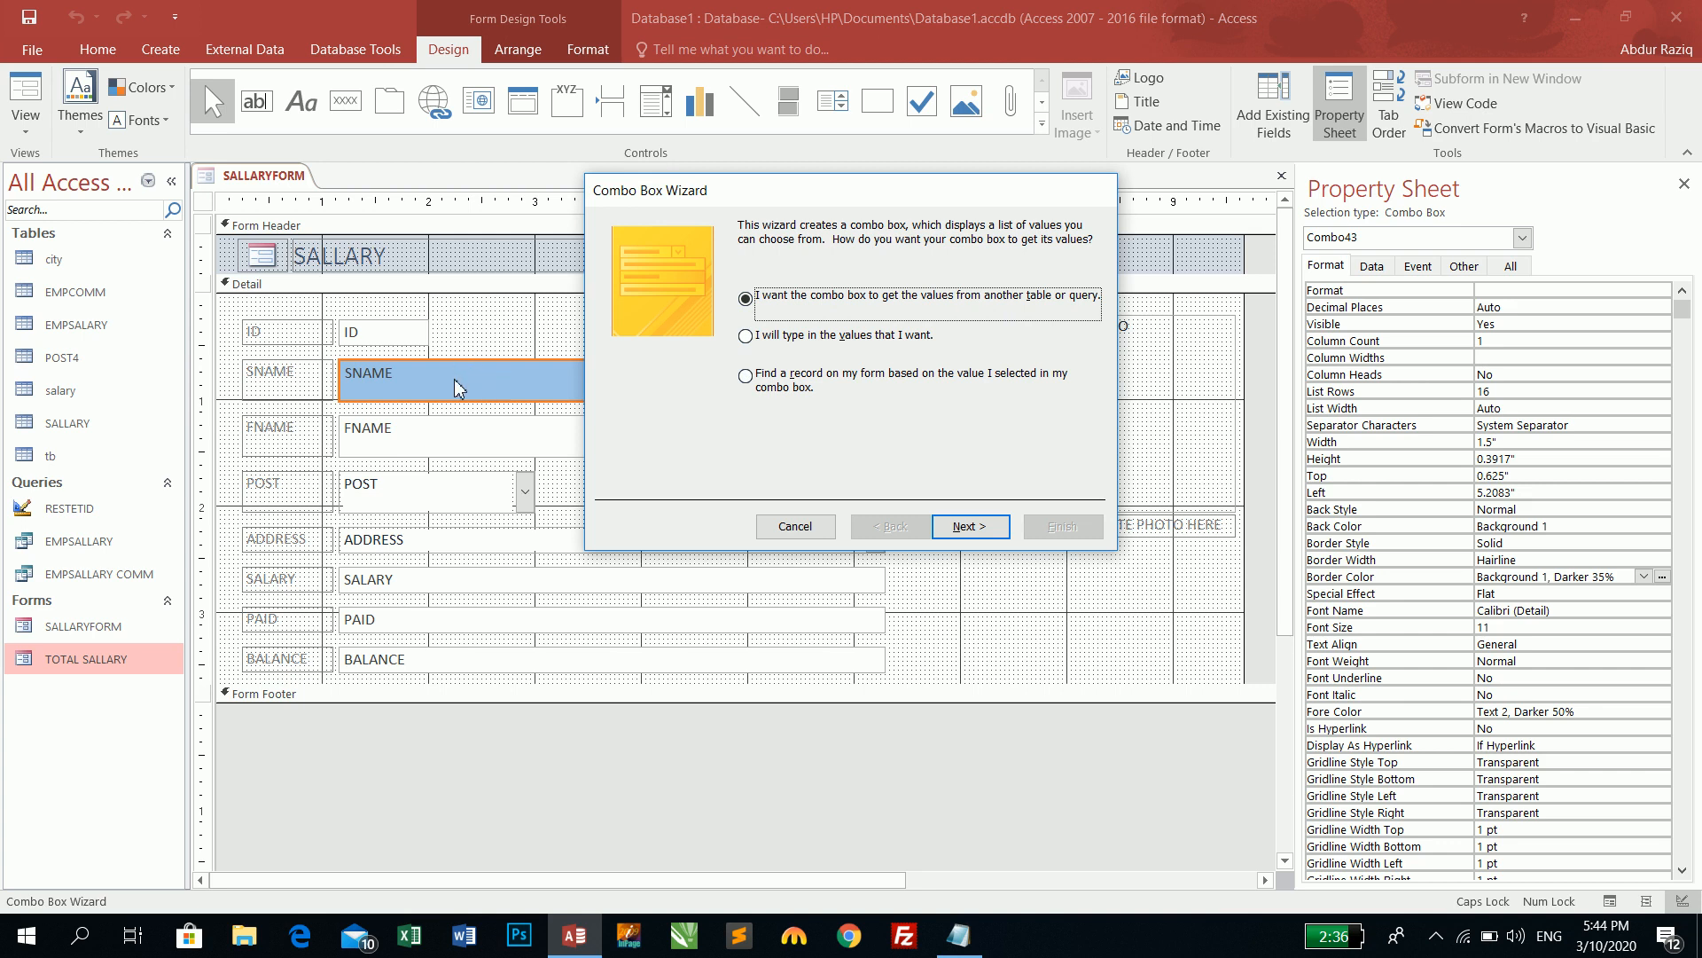
- Make the combo find a record on the form by the SNAME field and finish the wizard
{"action": "left_click", "coordinate": [796, 342]}
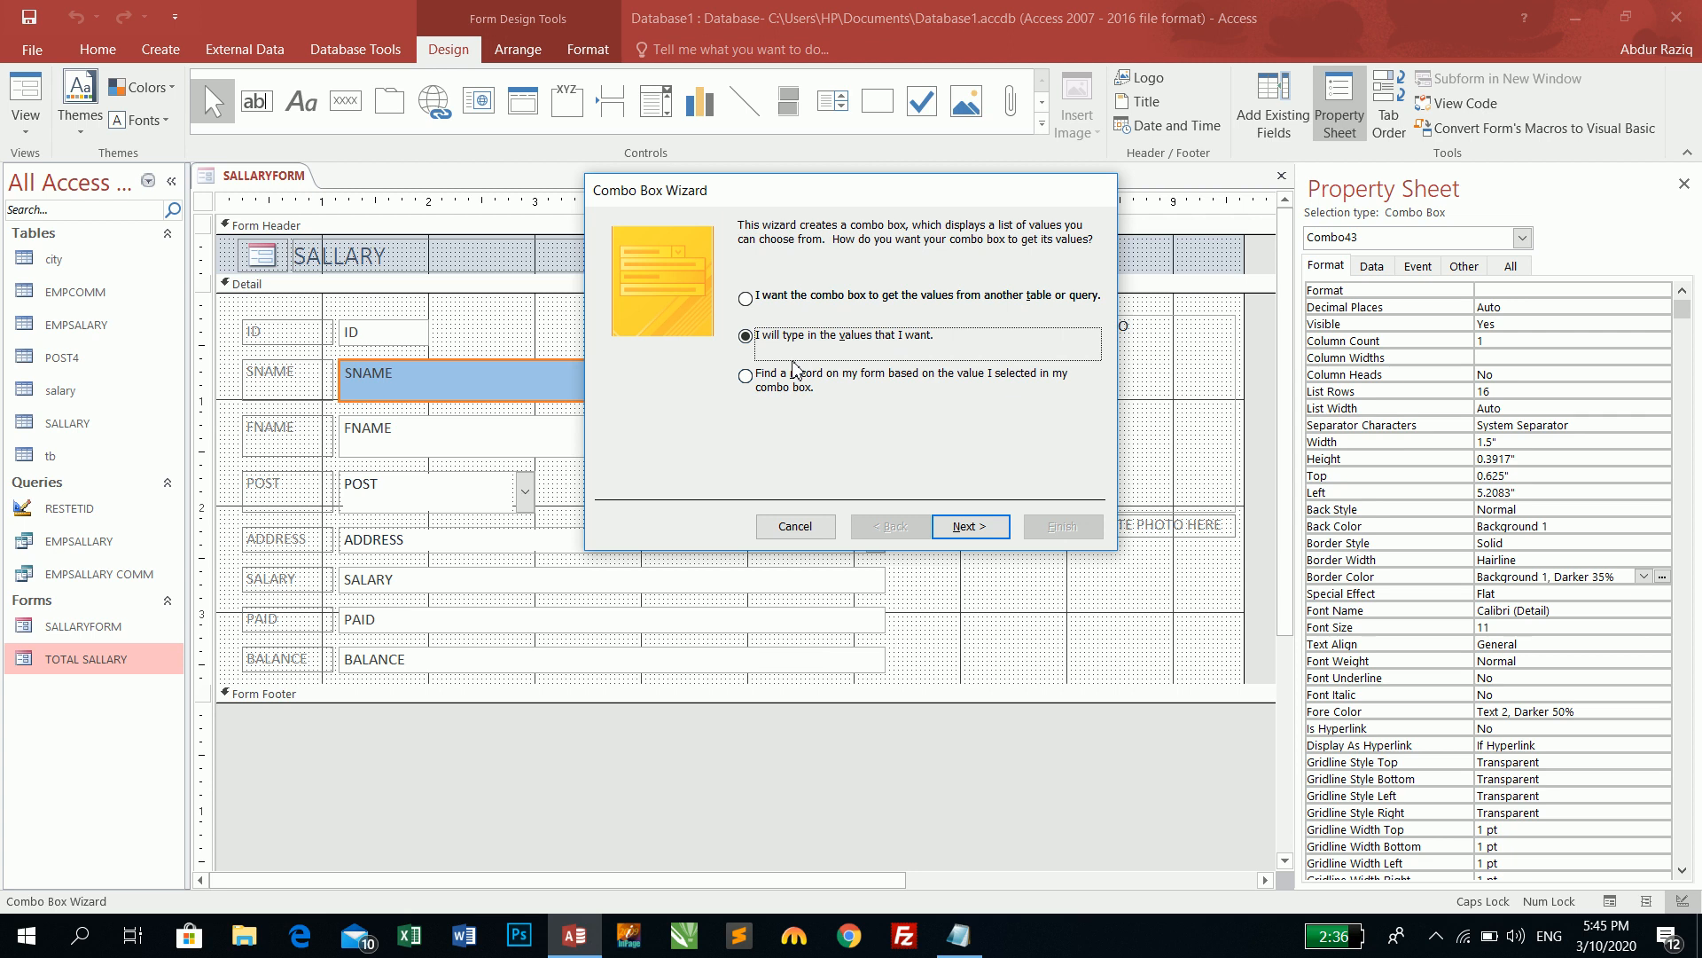
{"action": "left_click", "coordinate": [796, 378]}
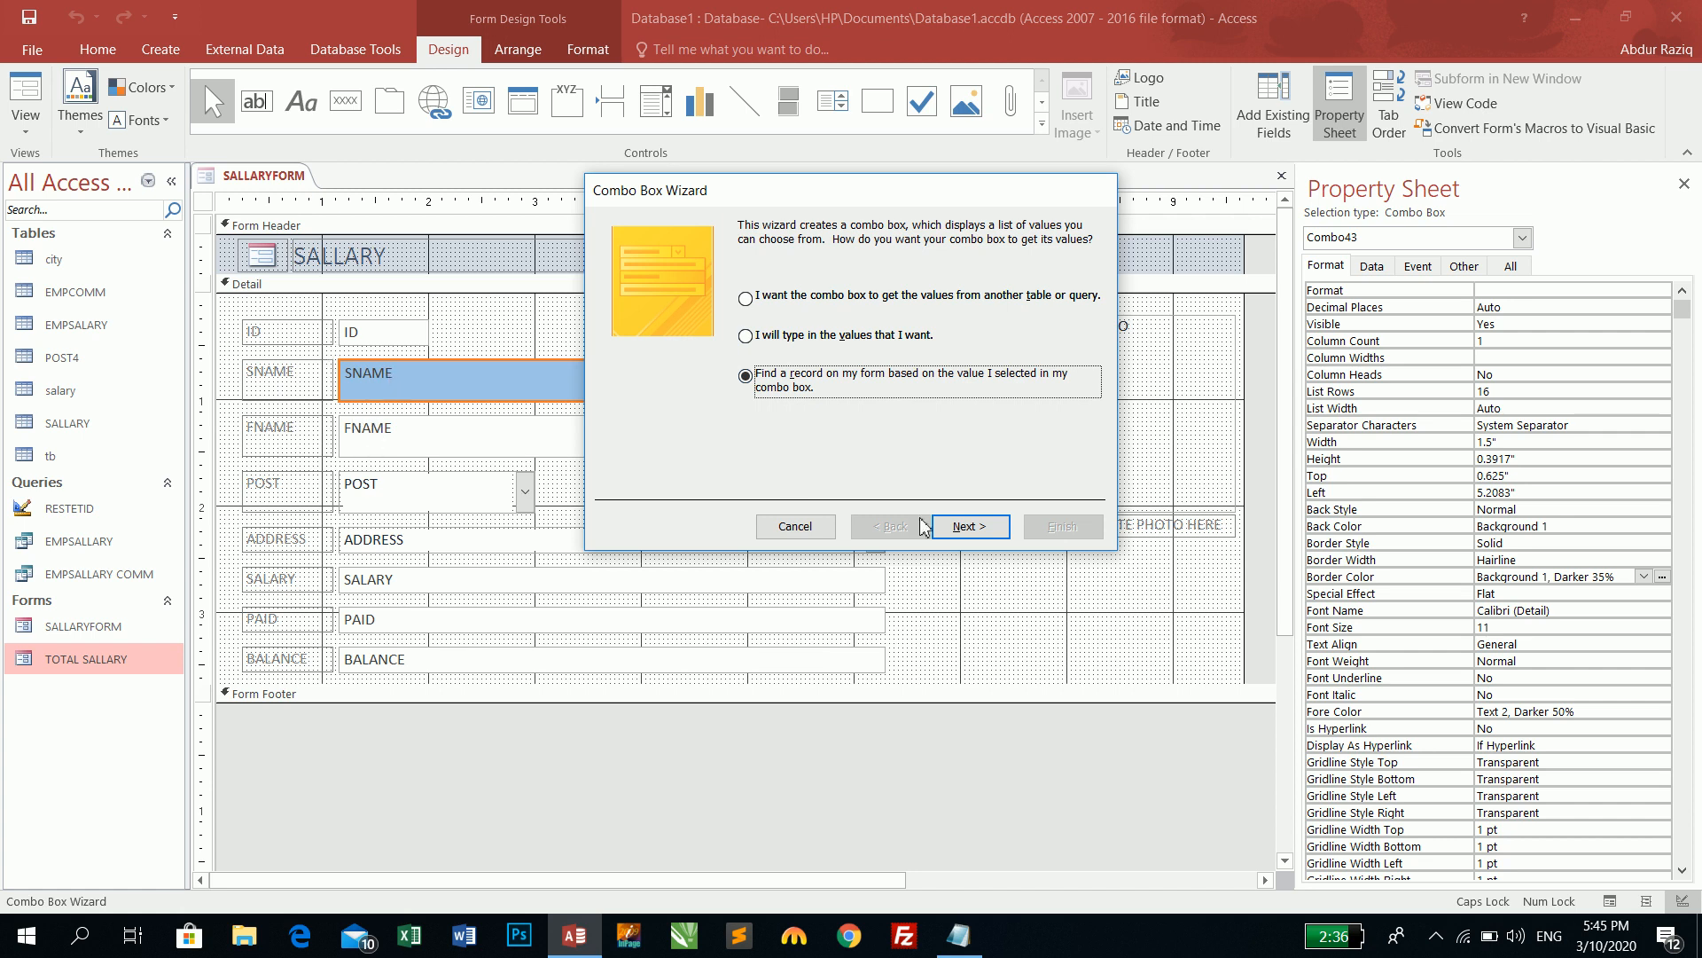
{"action": "left_click", "coordinate": [964, 525]}
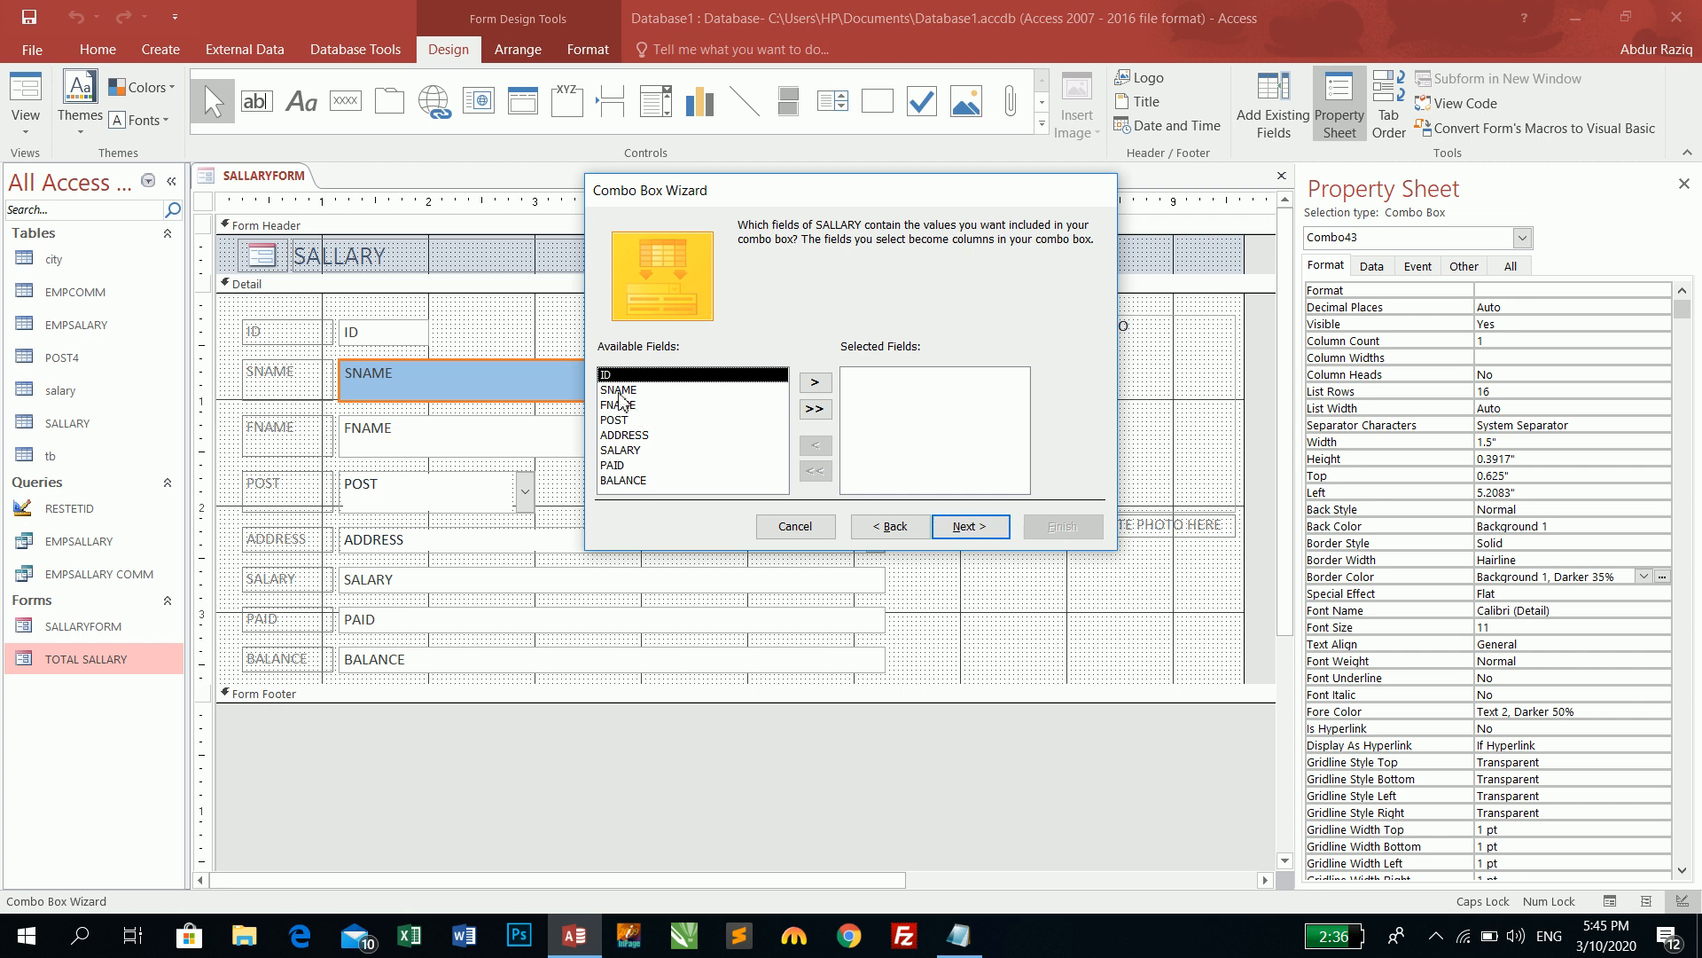
{"action": "left_click", "coordinate": [616, 391]}
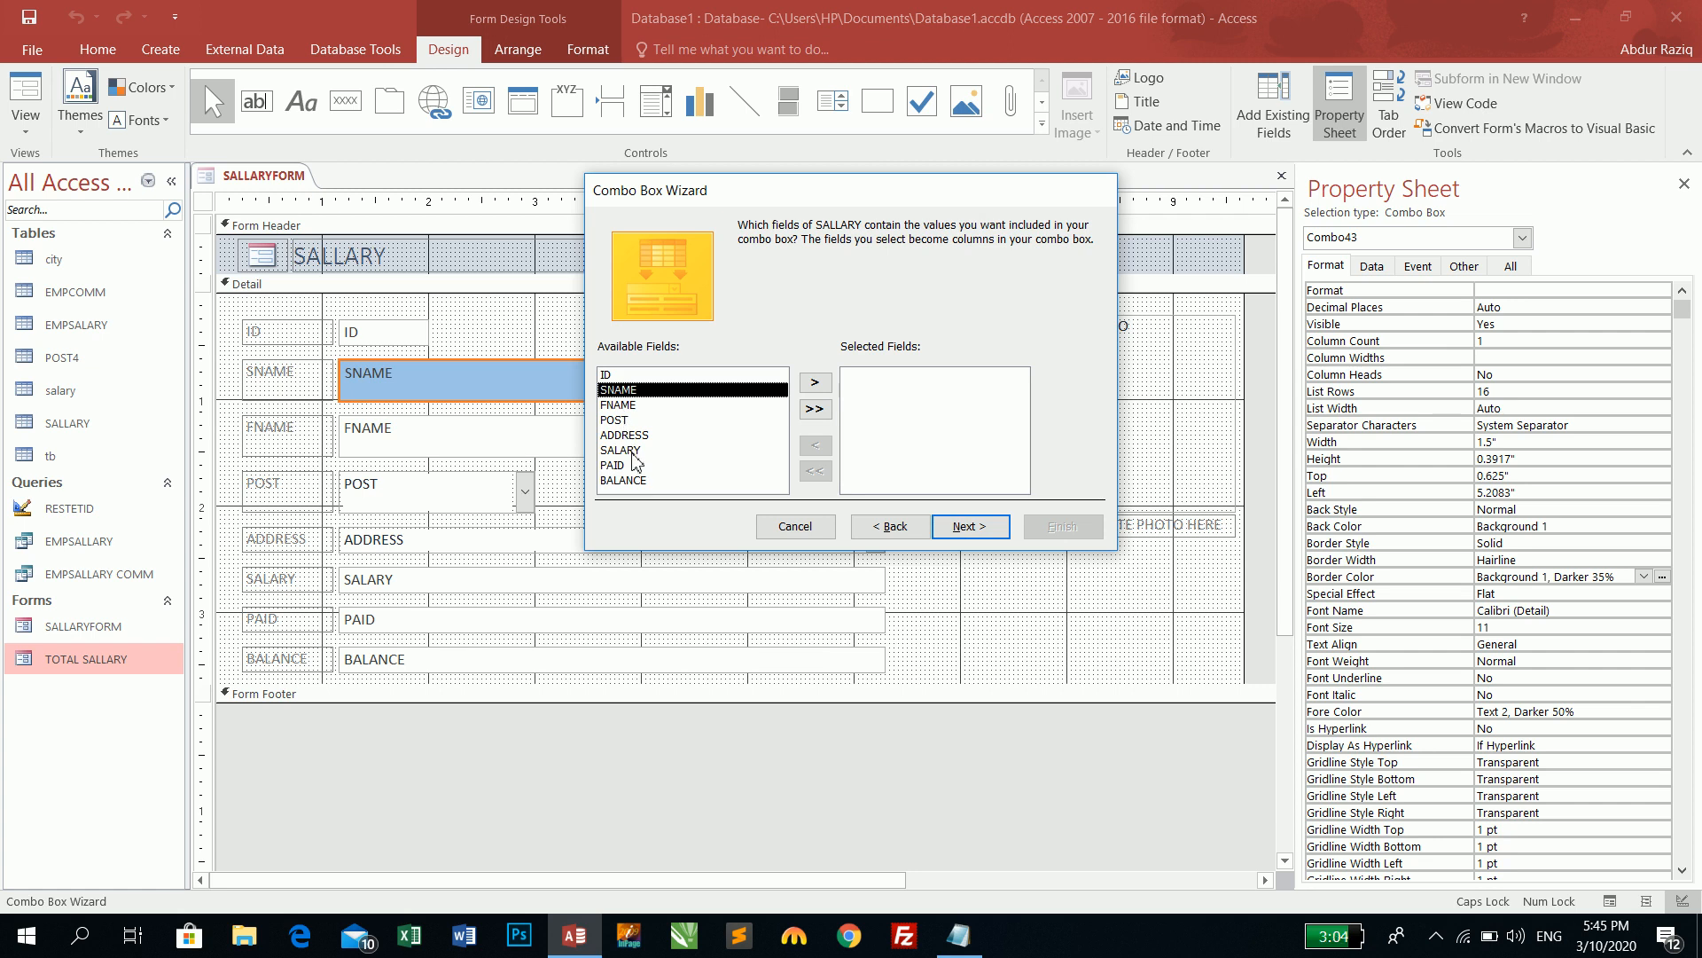
{"action": "left_click", "coordinate": [818, 387]}
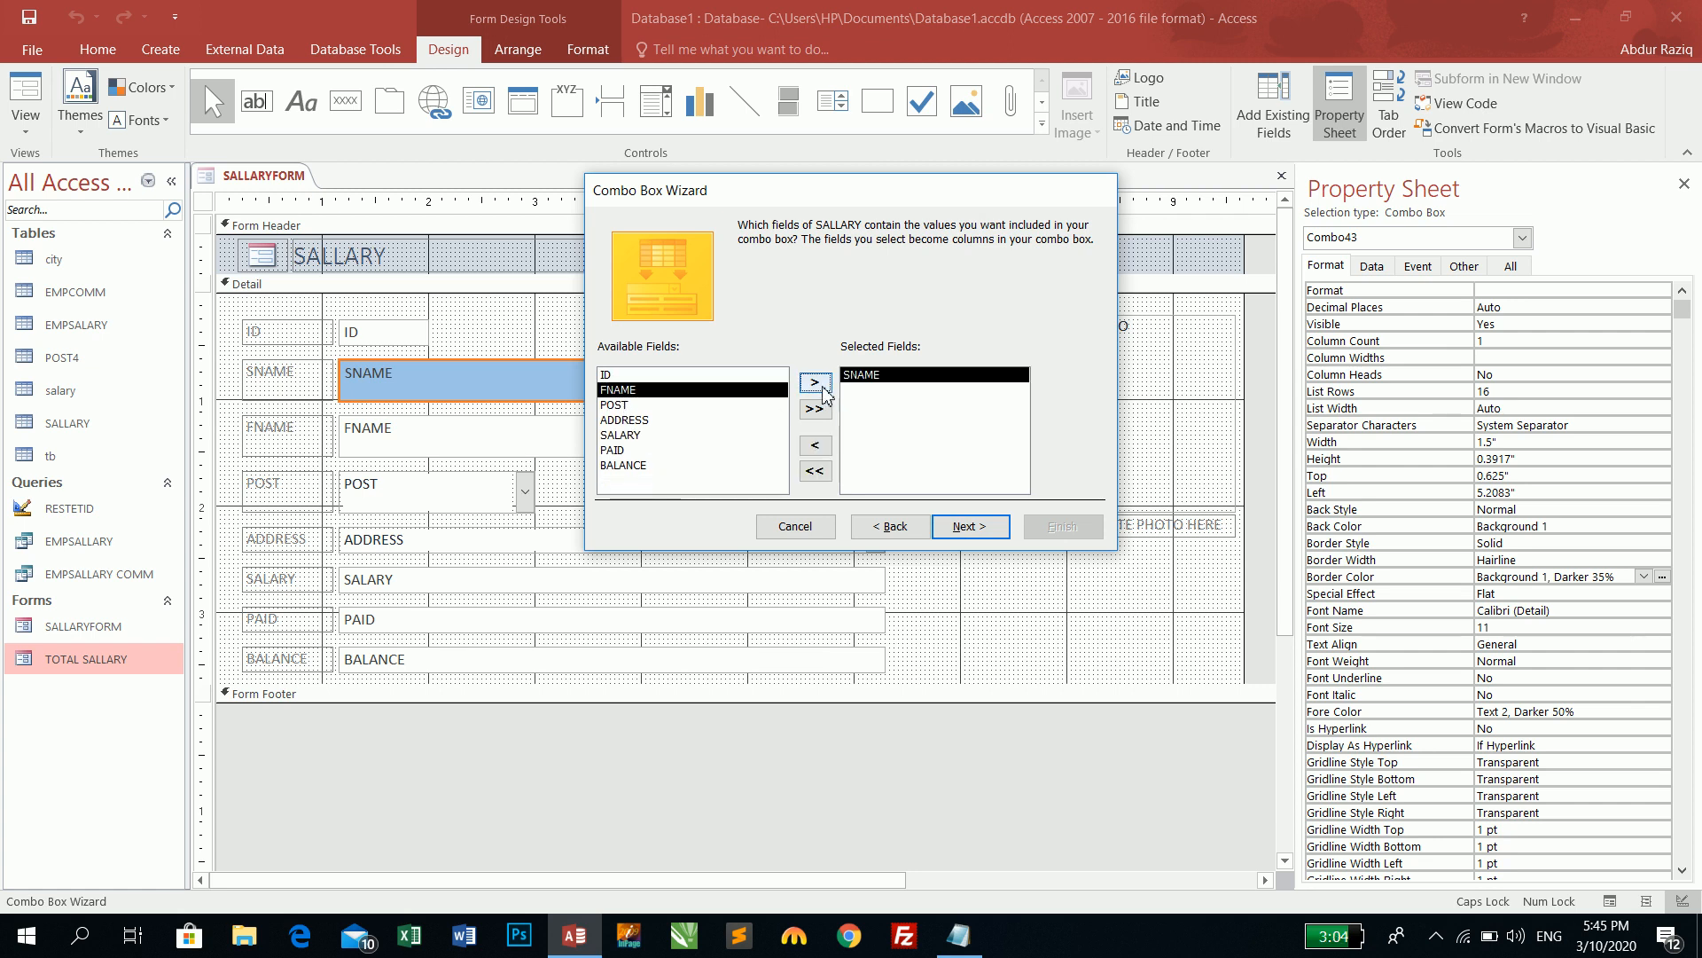
{"action": "left_click", "coordinate": [815, 390]}
{"action": "left_click", "coordinate": [983, 529]}
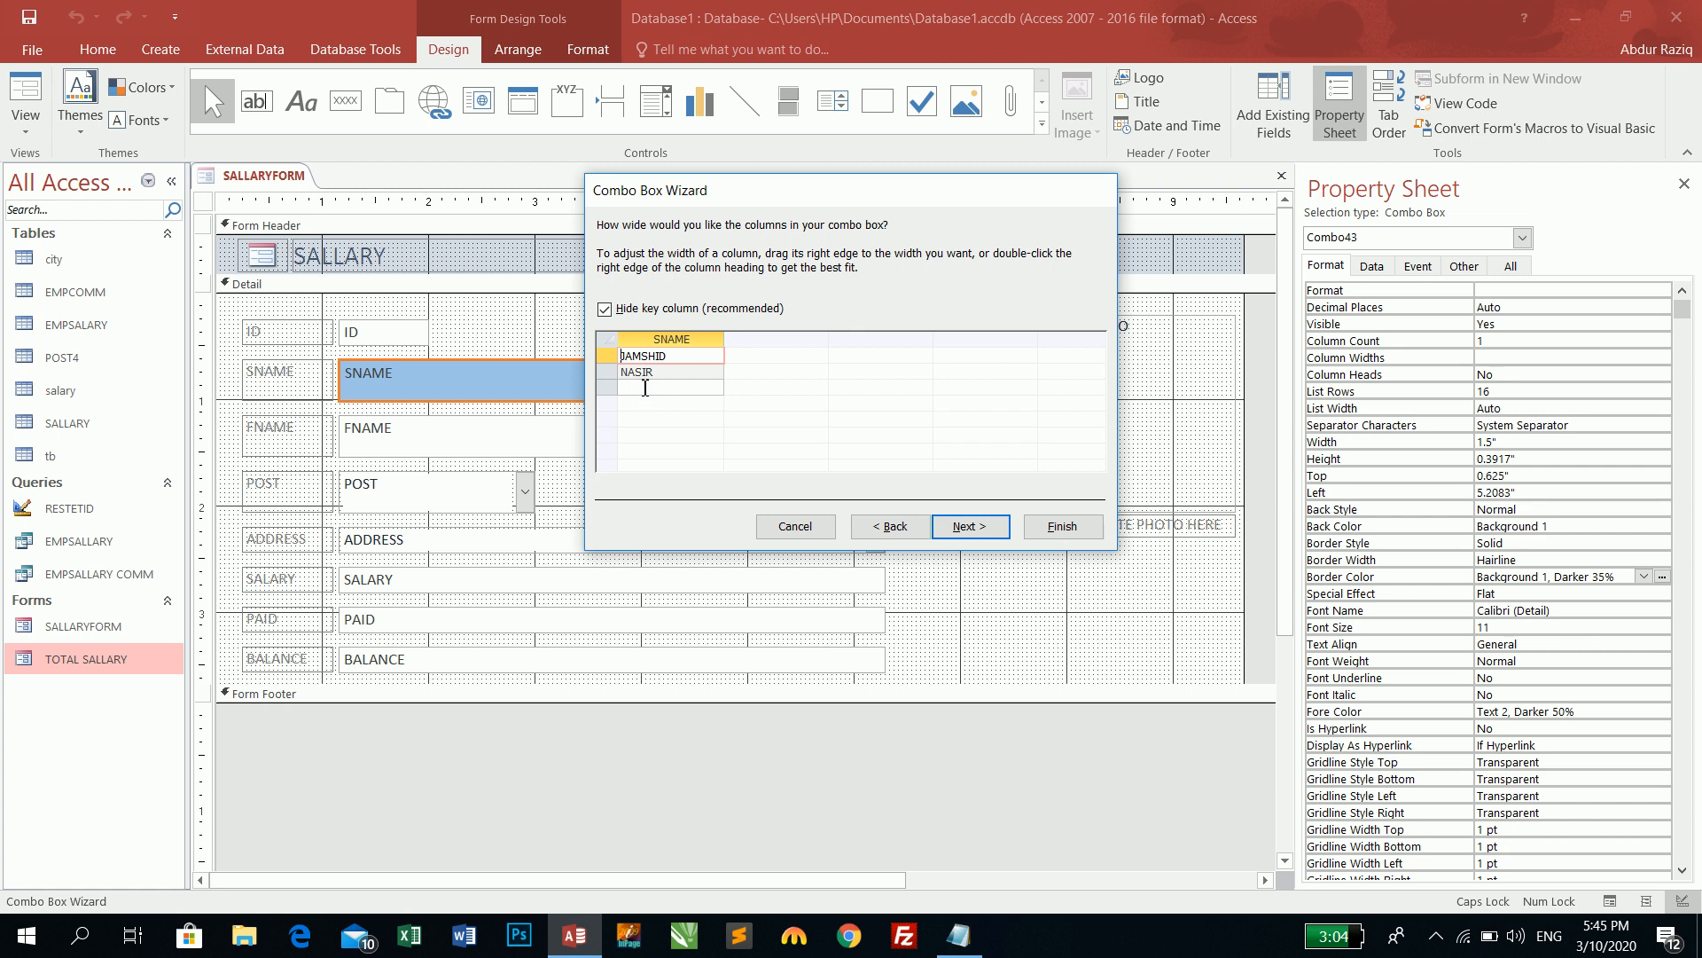
{"action": "left_click", "coordinate": [971, 527]}
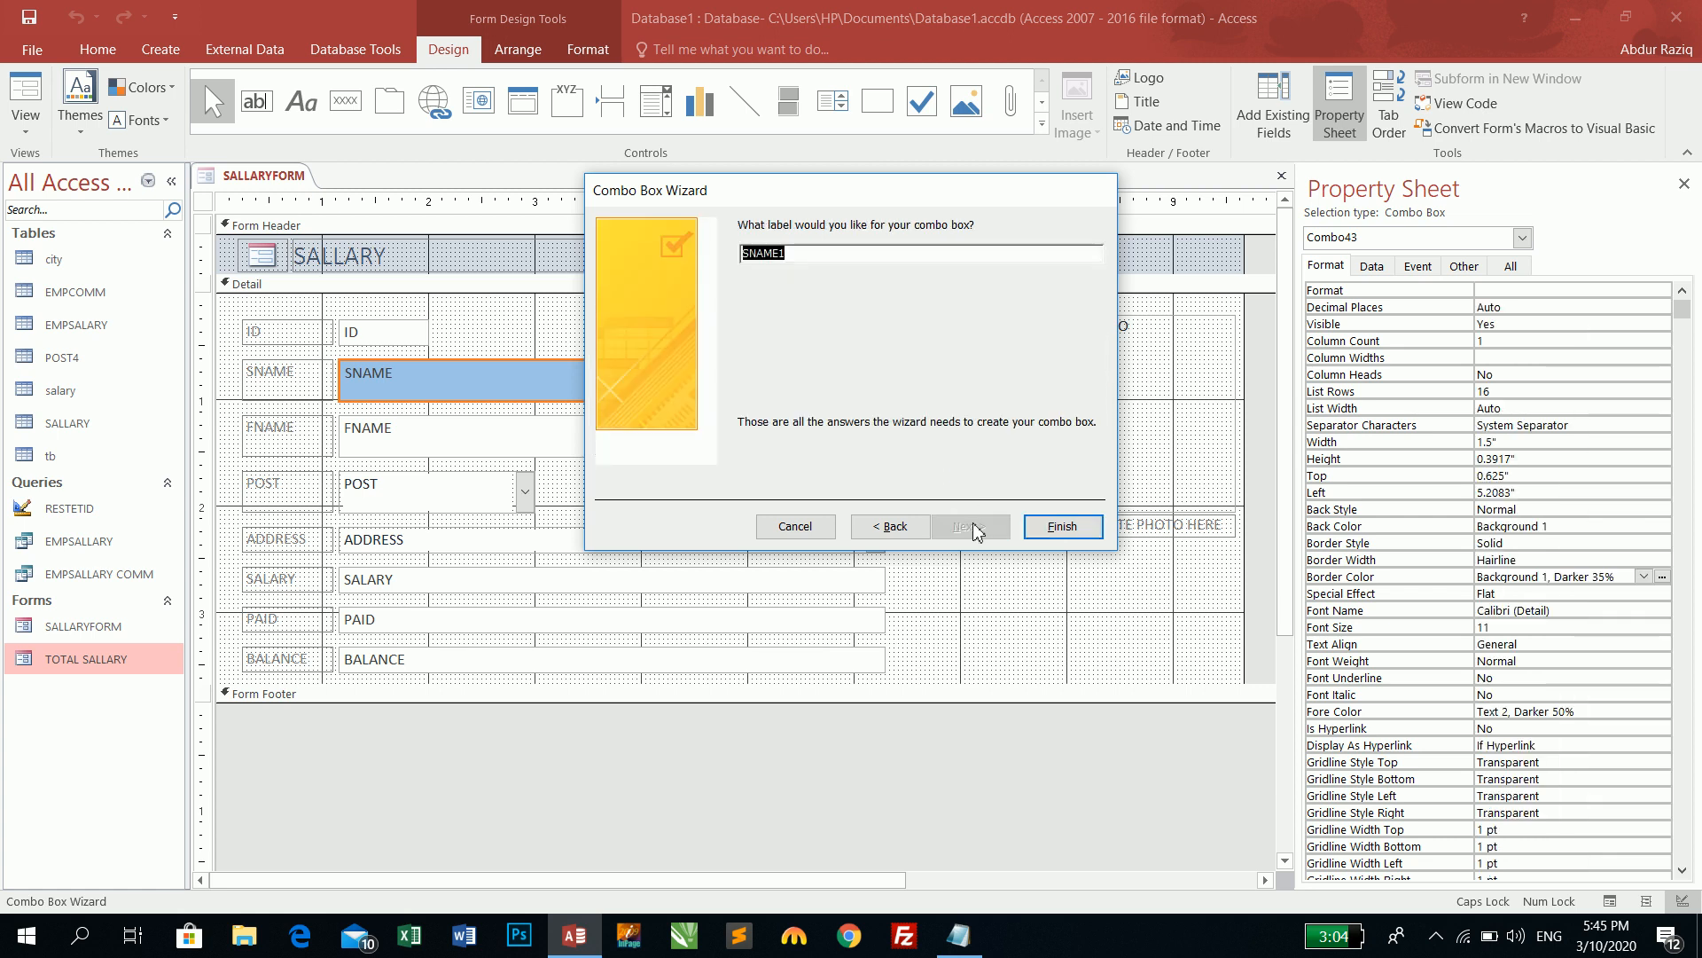
{"action": "left_click", "coordinate": [1064, 527]}
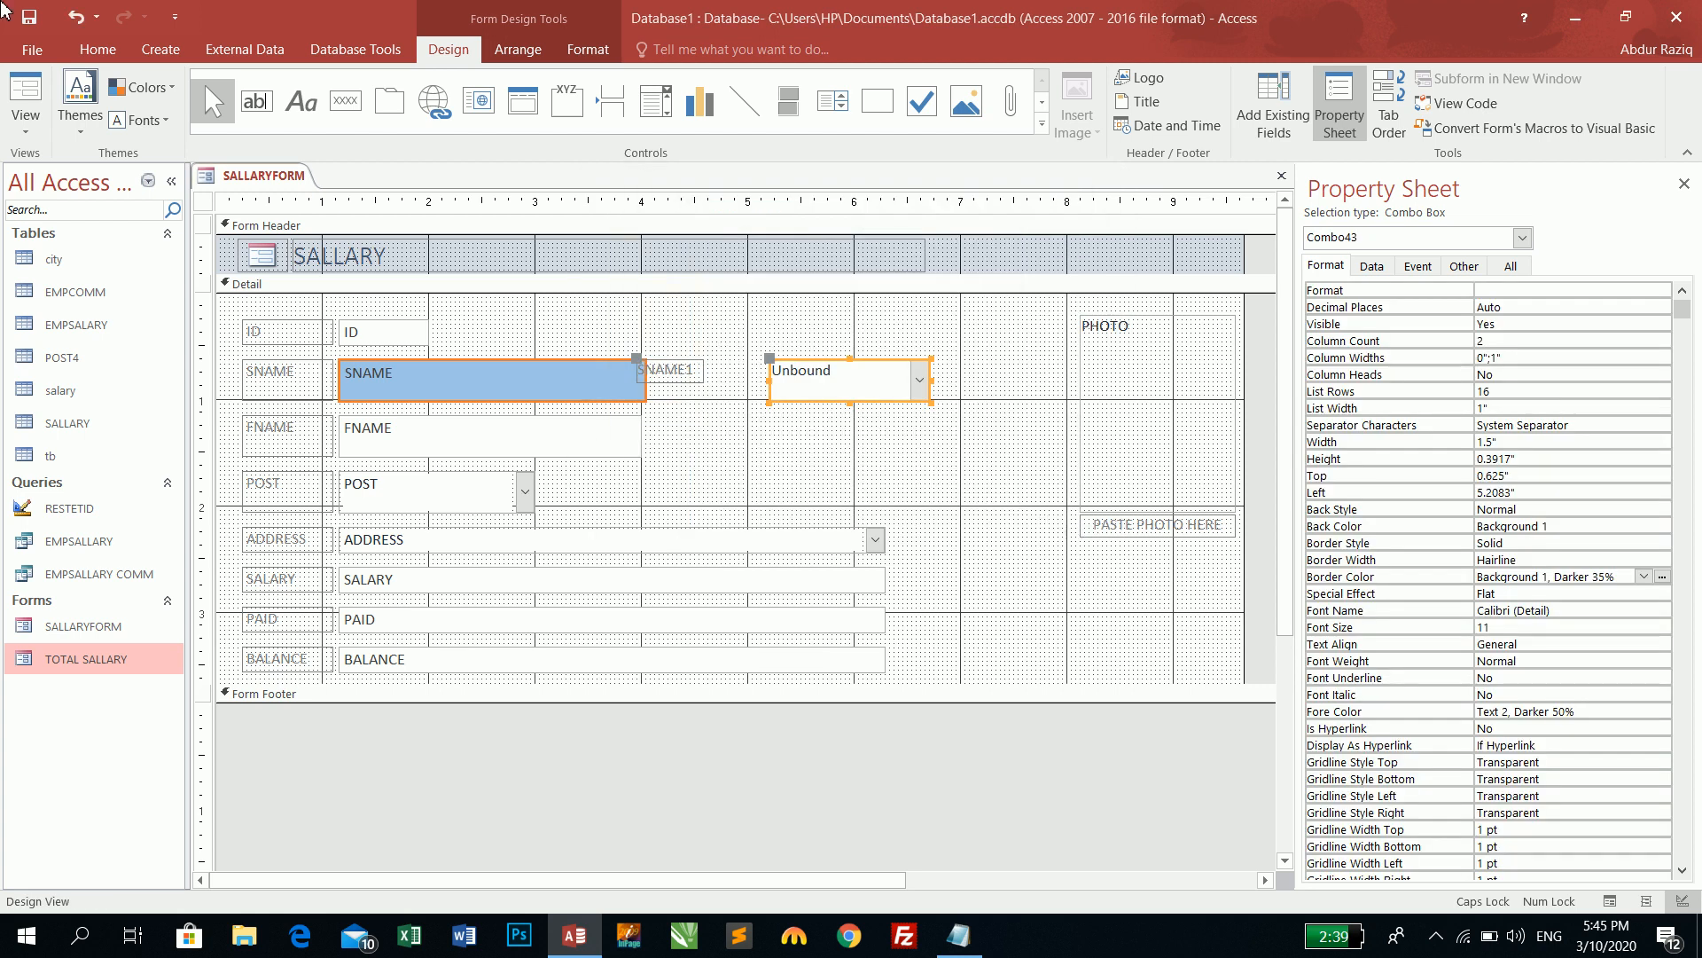
- Move the SNAME1 label above the combo box and rename it 'SEARCH HERE'
{"action": "left_click", "coordinate": [642, 368]}
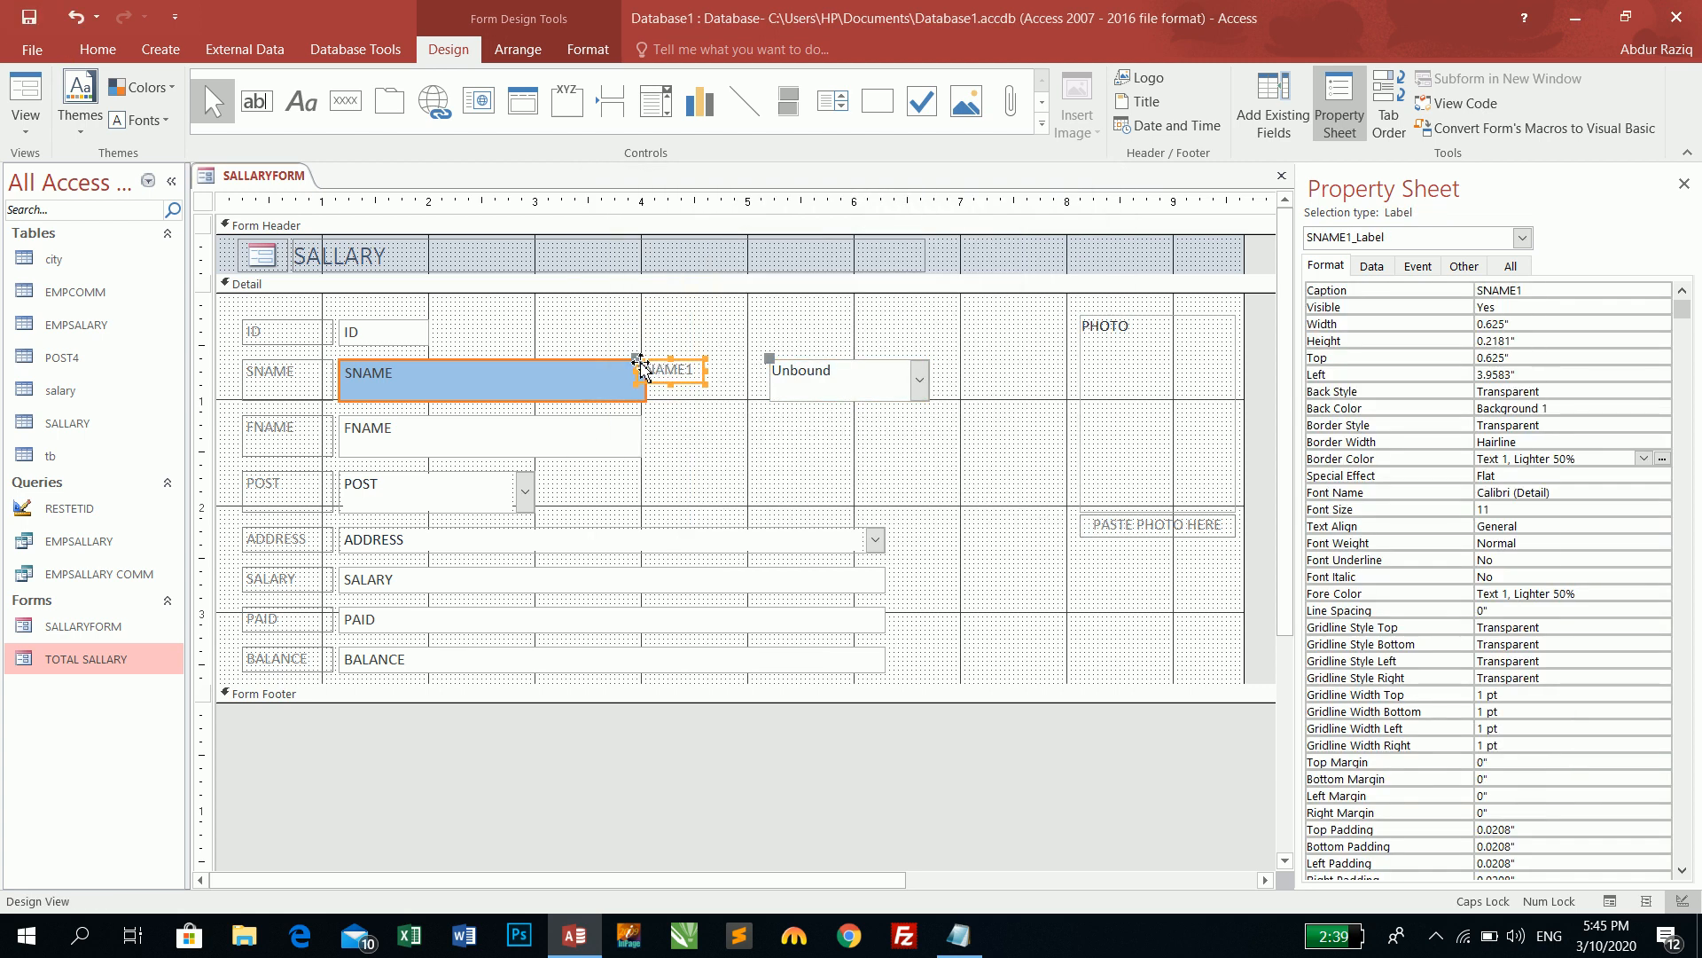
{"action": "left_click_drag", "start_coordinate": [640, 368], "coordinate": [736, 338]}
{"action": "left_click", "coordinate": [839, 346]}
{"action": "type", "text": "SEA"}
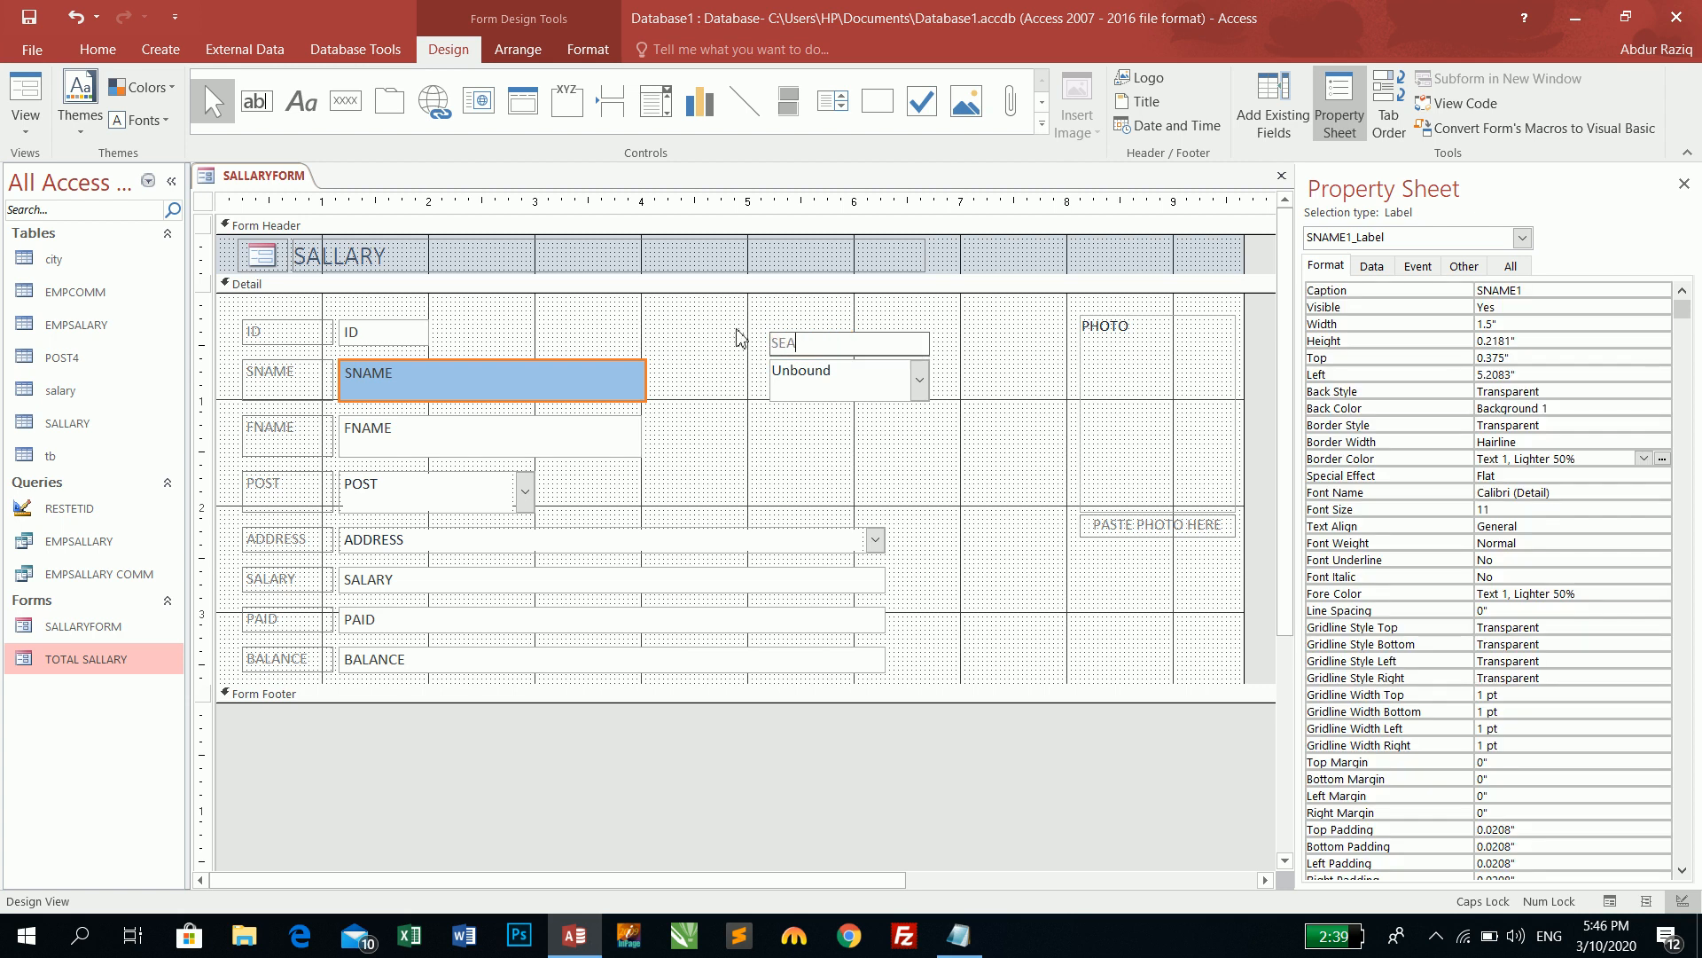
{"action": "type", "text": "RCH HERE"}
{"action": "key", "text": "Return"}
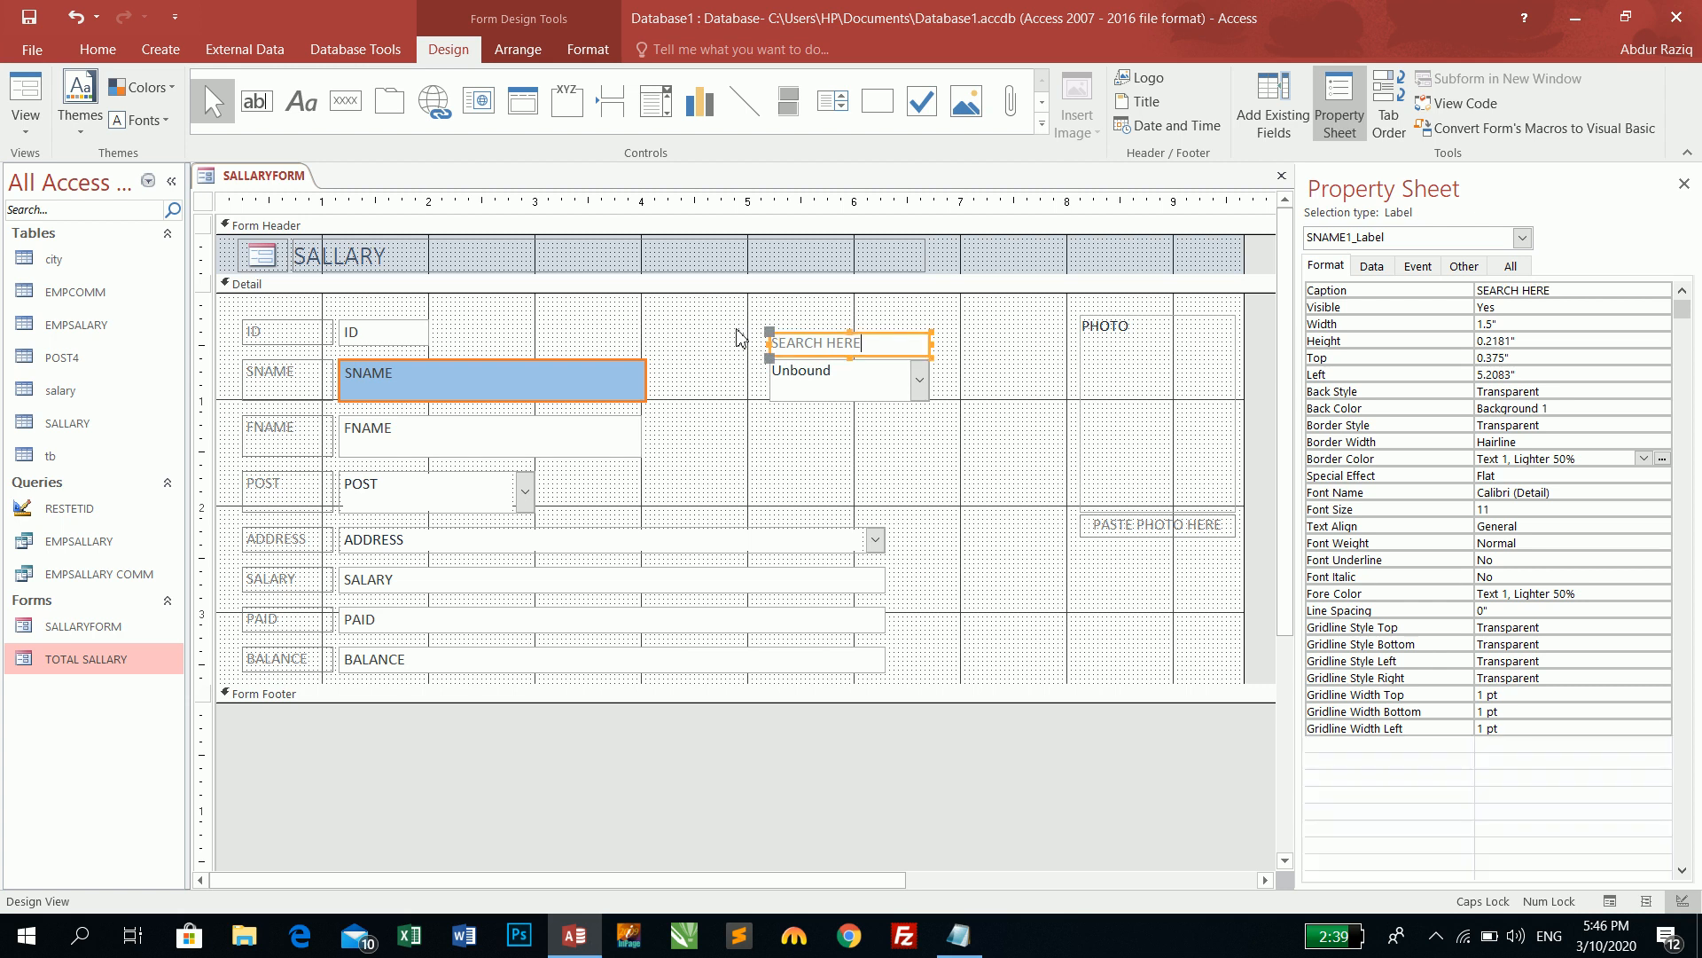
- Make the SEARCH HERE caption centred, bold and red, then view the form with data
{"action": "left_click", "coordinate": [97, 48]}
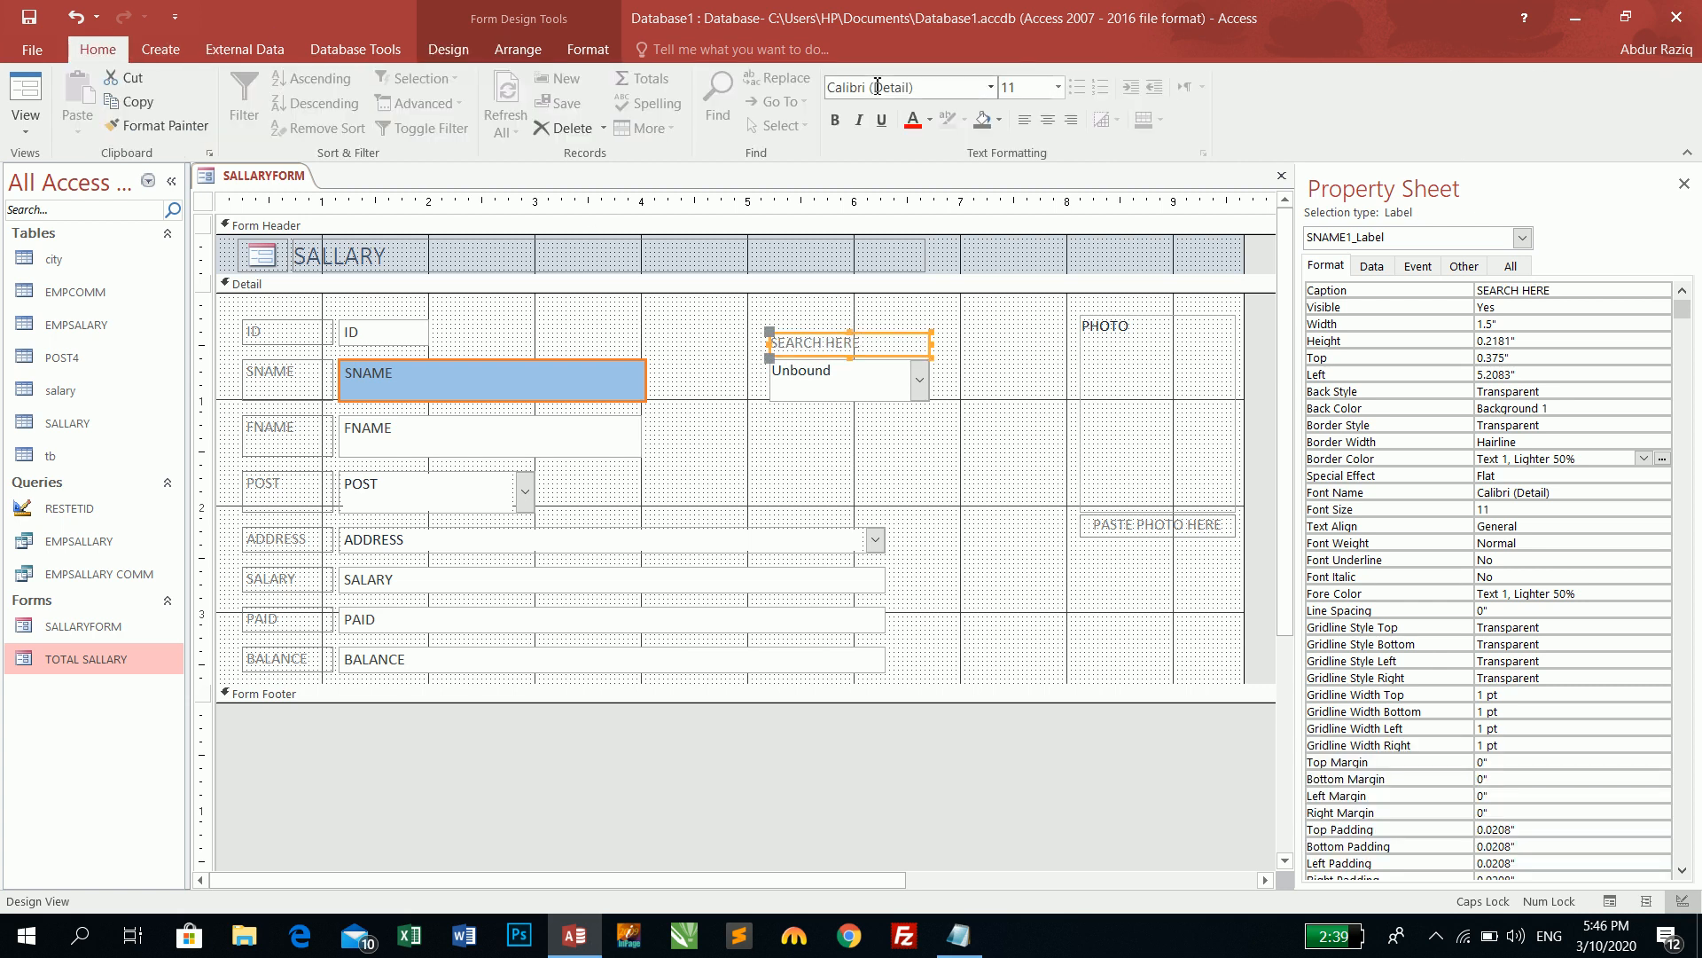
{"action": "left_click", "coordinate": [1047, 120]}
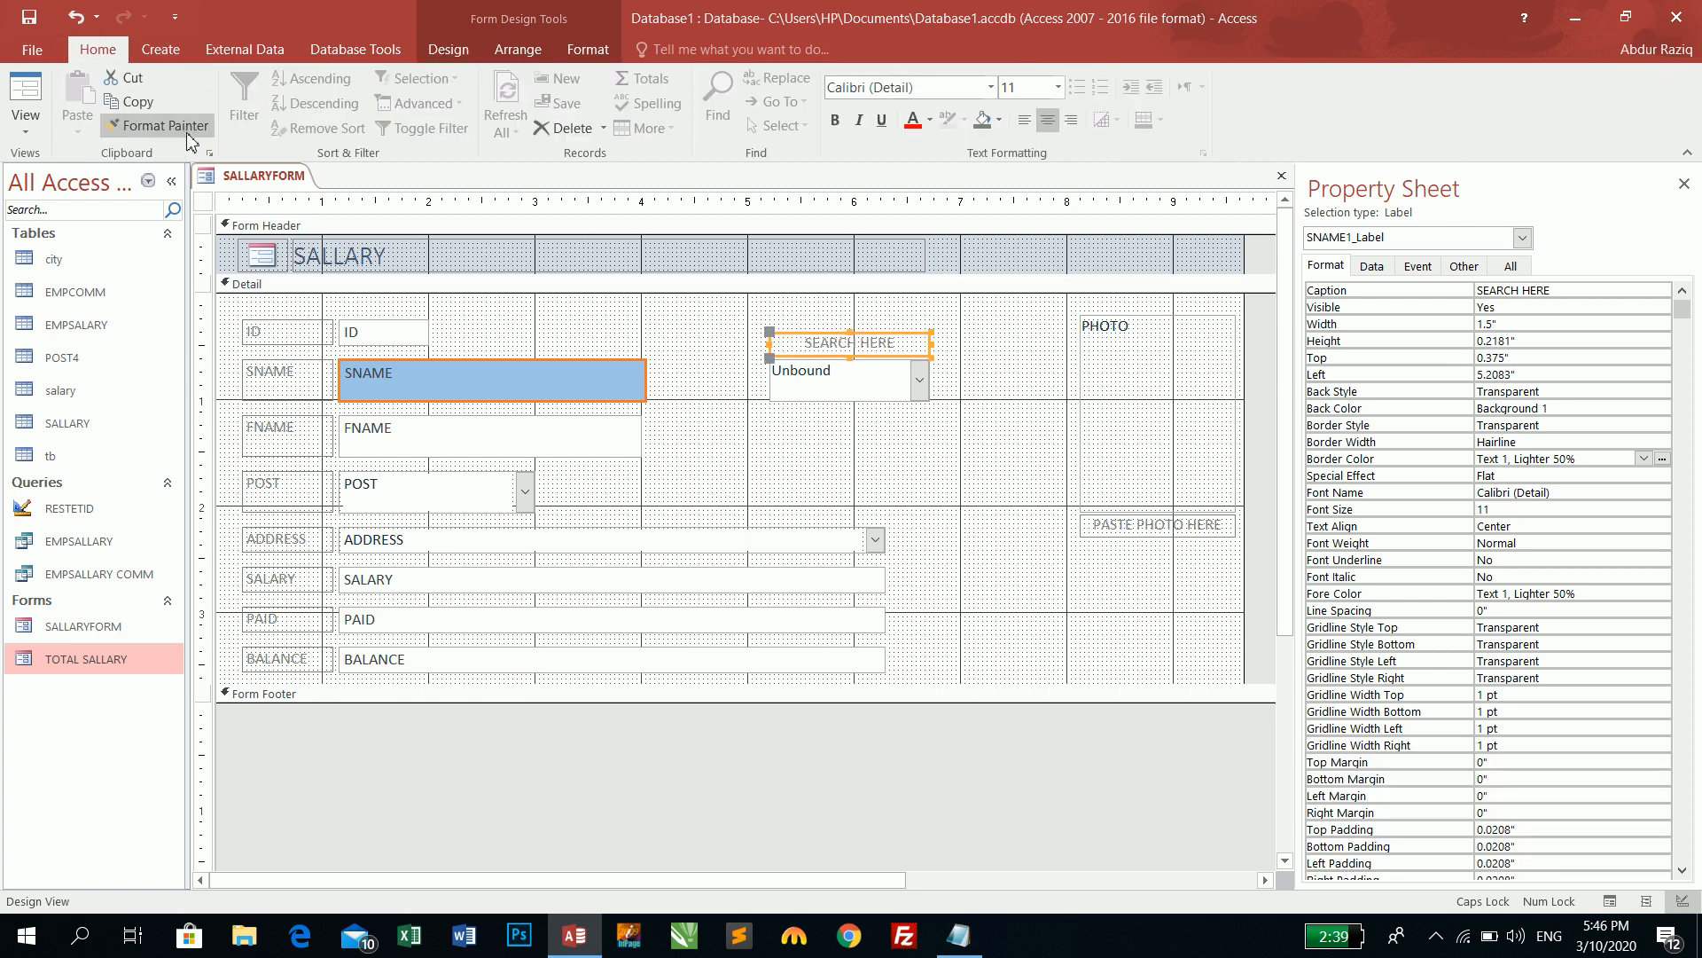
{"action": "left_click", "coordinate": [834, 120]}
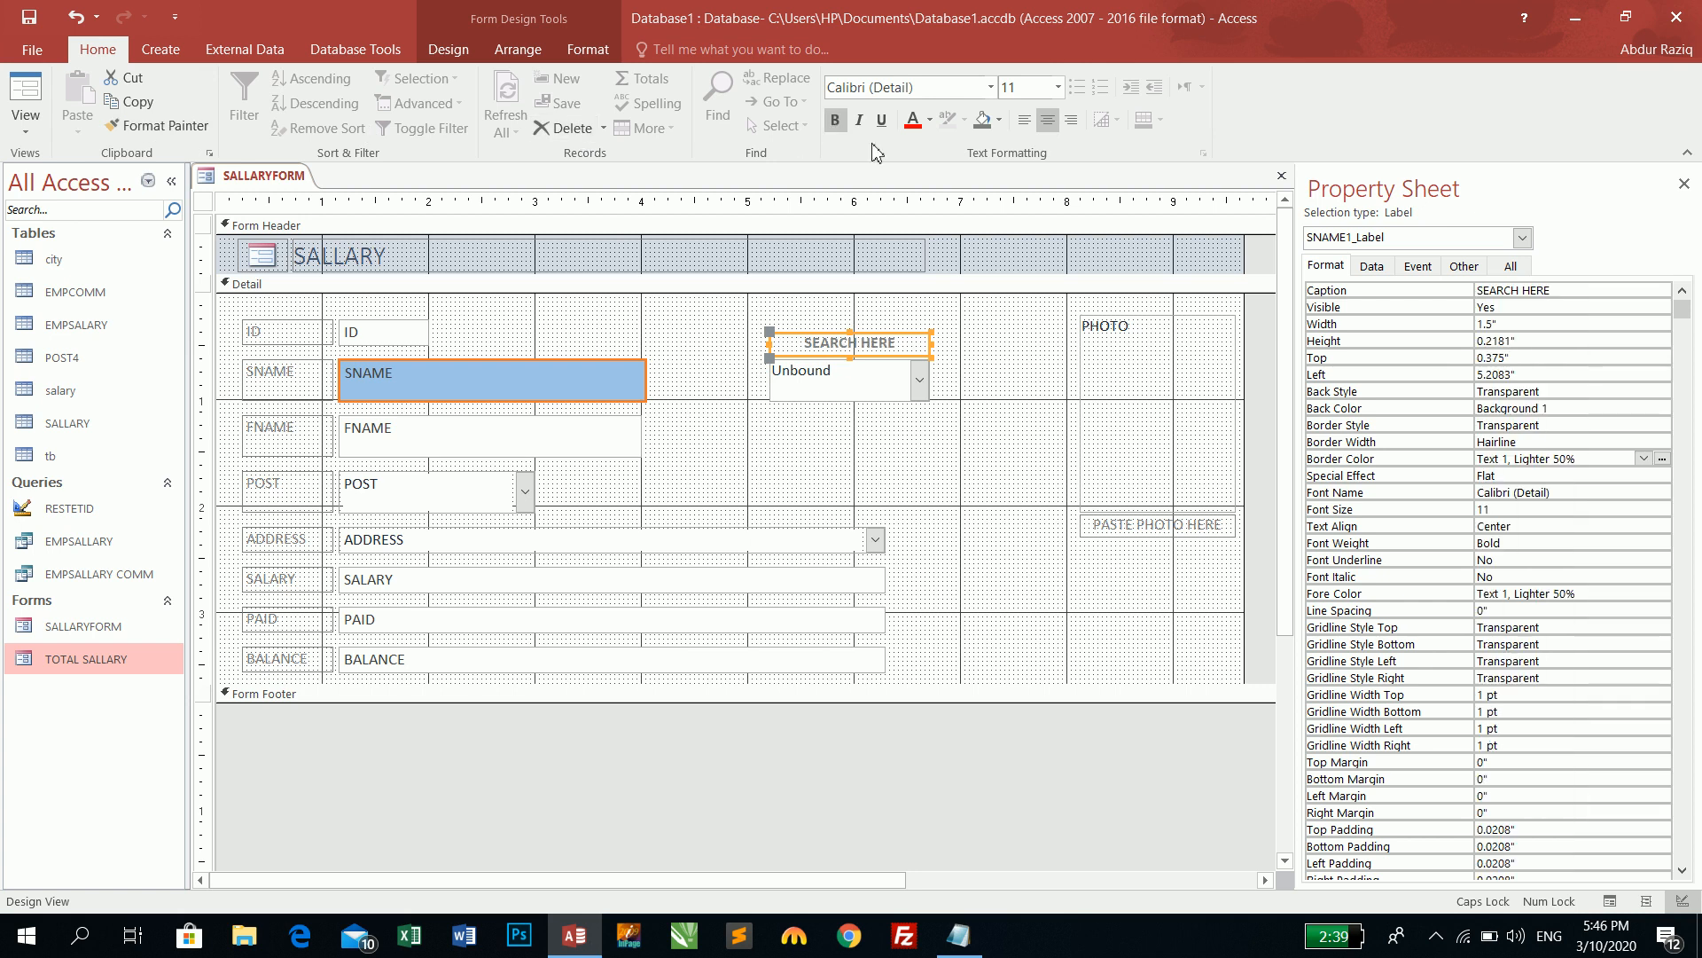
{"action": "left_click", "coordinate": [912, 121]}
{"action": "left_click", "coordinate": [26, 89]}
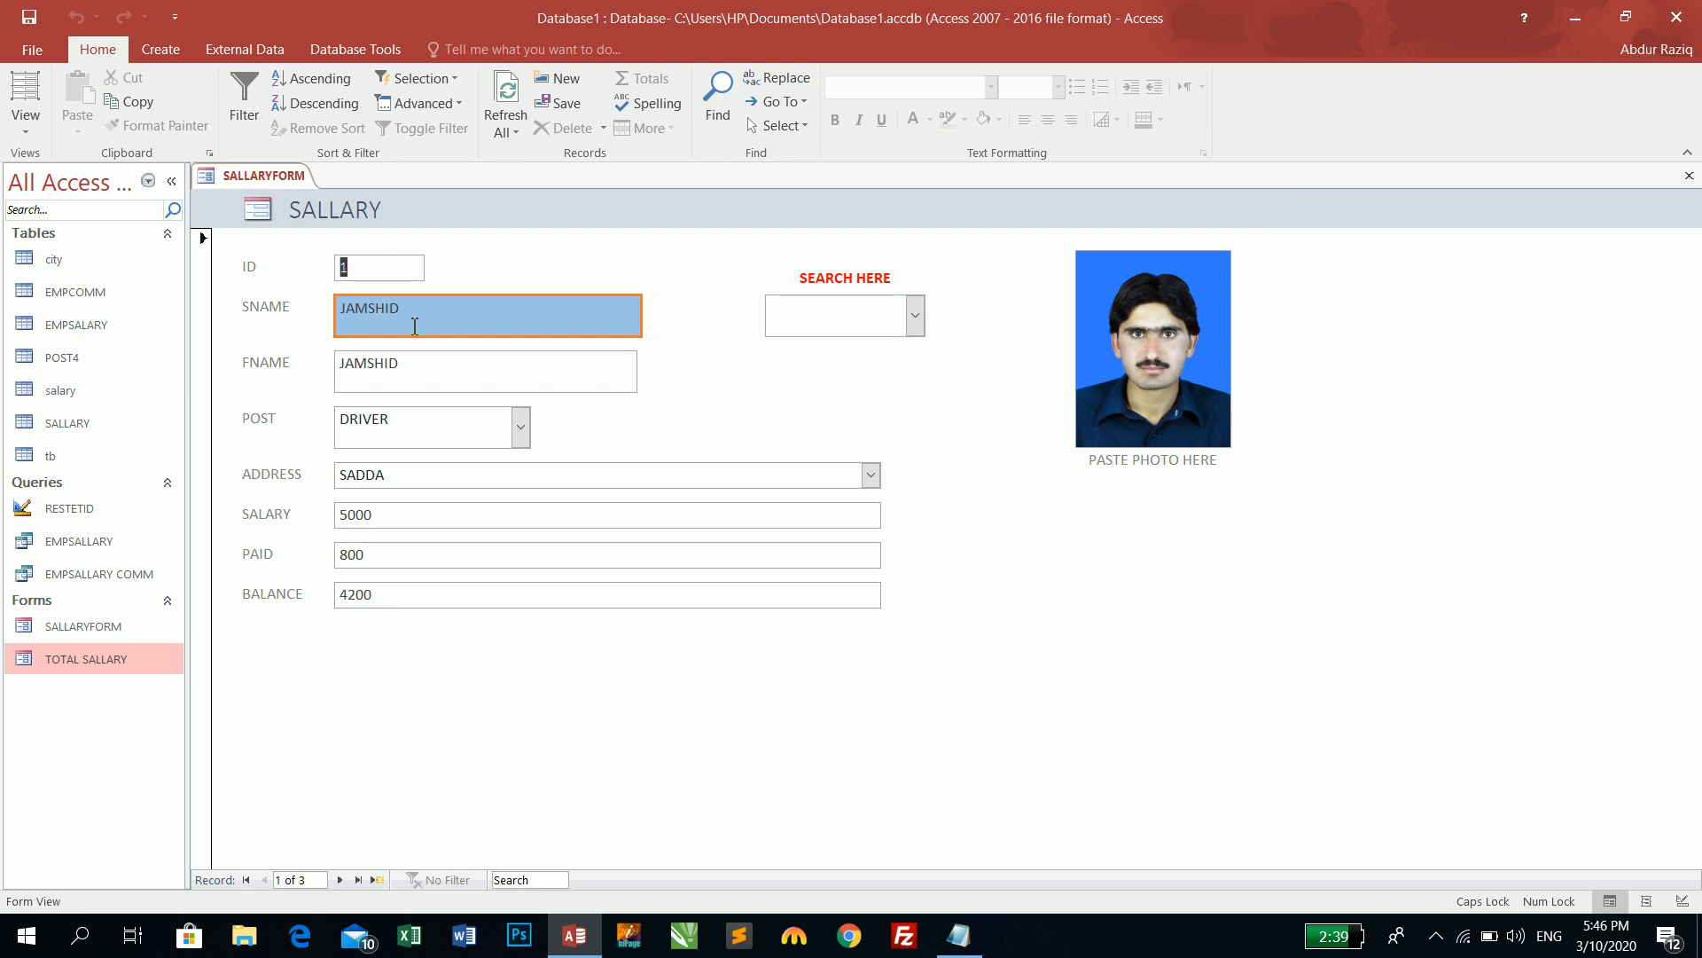
- Pick NASIR, then JAMSHID, from the SEARCH HERE list to jump between their records
{"action": "left_click", "coordinate": [913, 316]}
{"action": "left_click", "coordinate": [833, 373]}
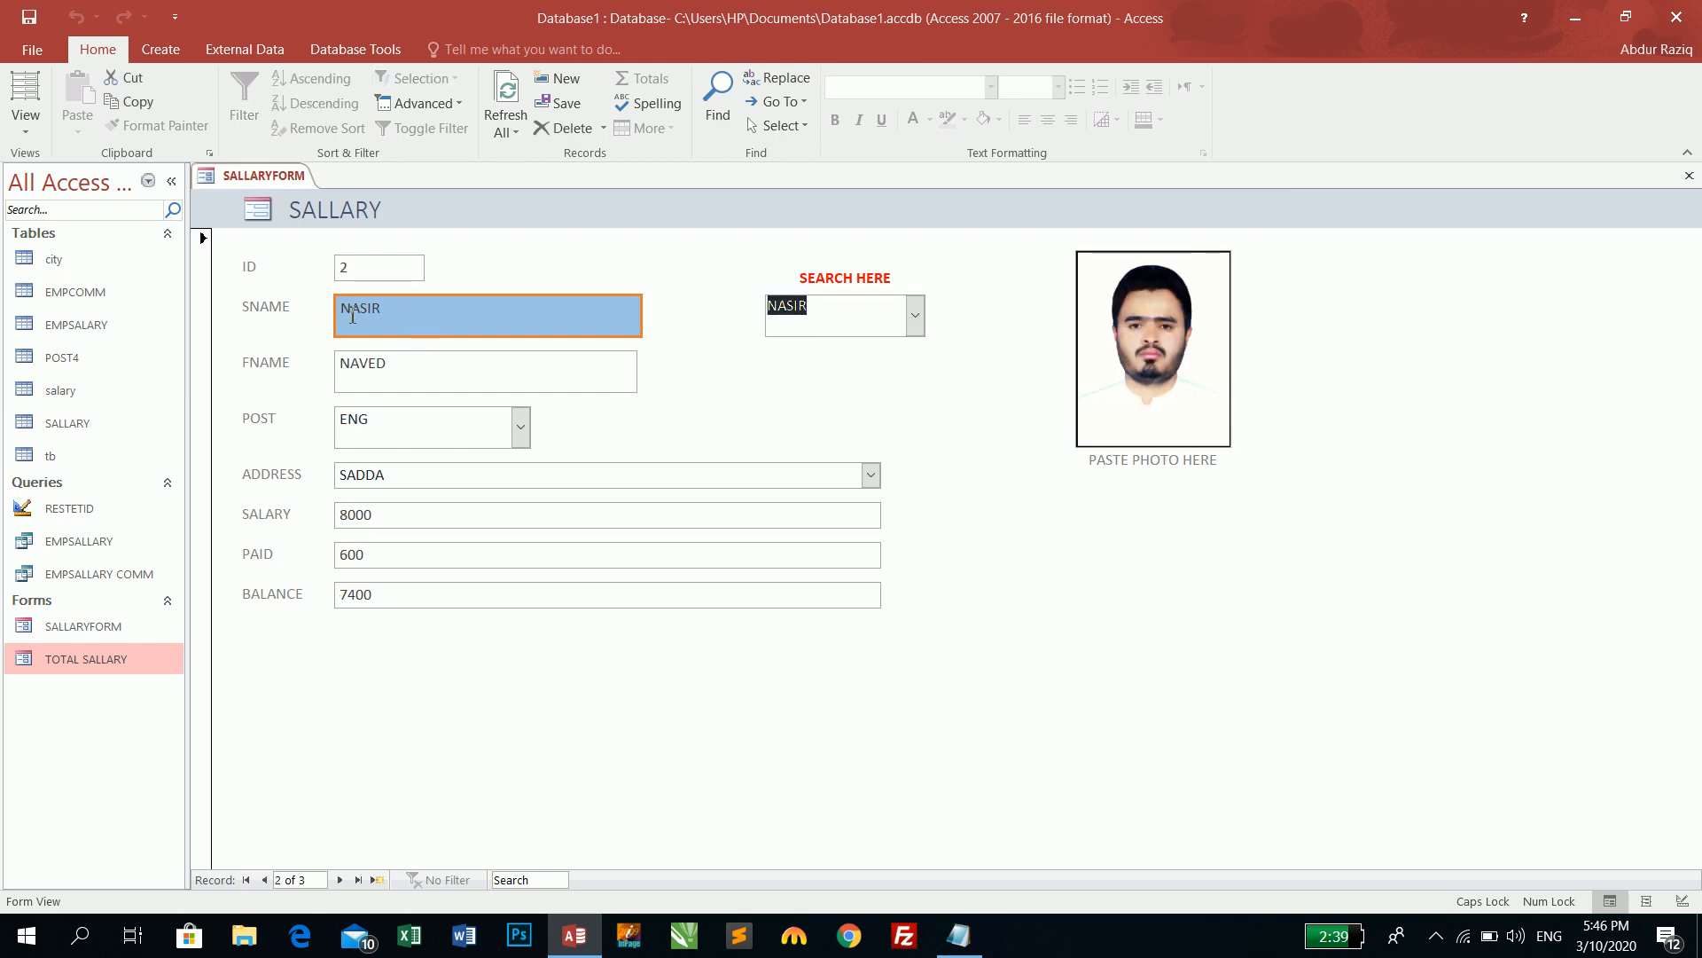
{"action": "left_click", "coordinate": [915, 317]}
{"action": "left_click", "coordinate": [833, 351]}
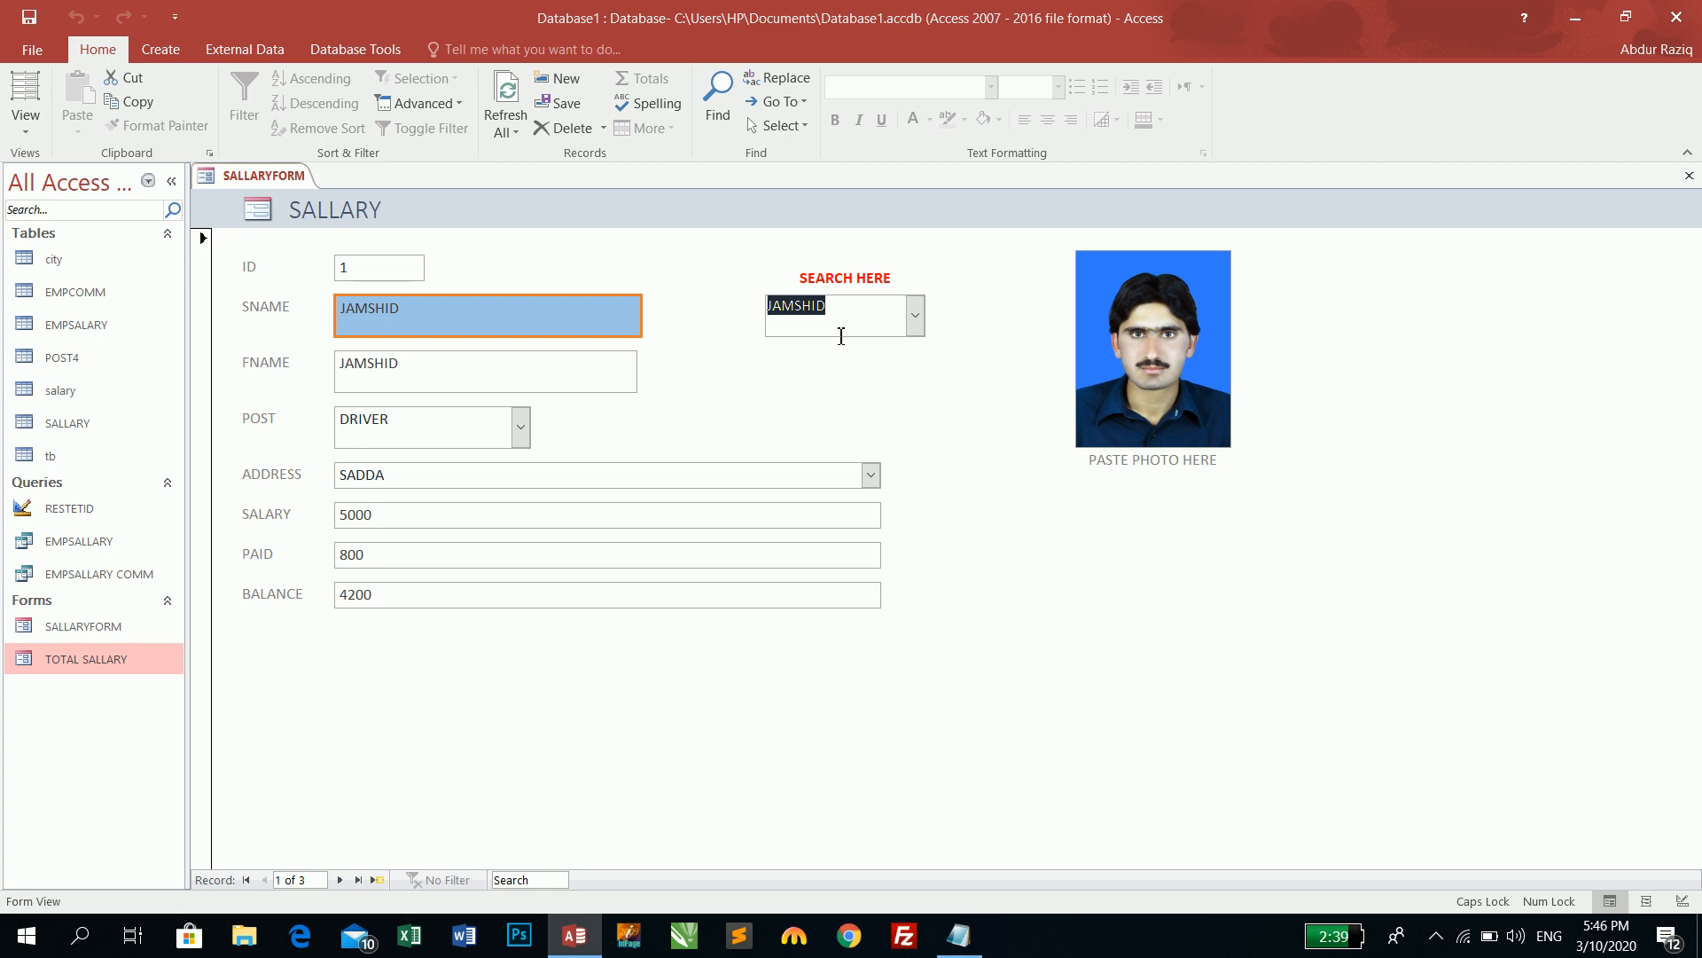
{"action": "key", "text": "ctrl+f"}
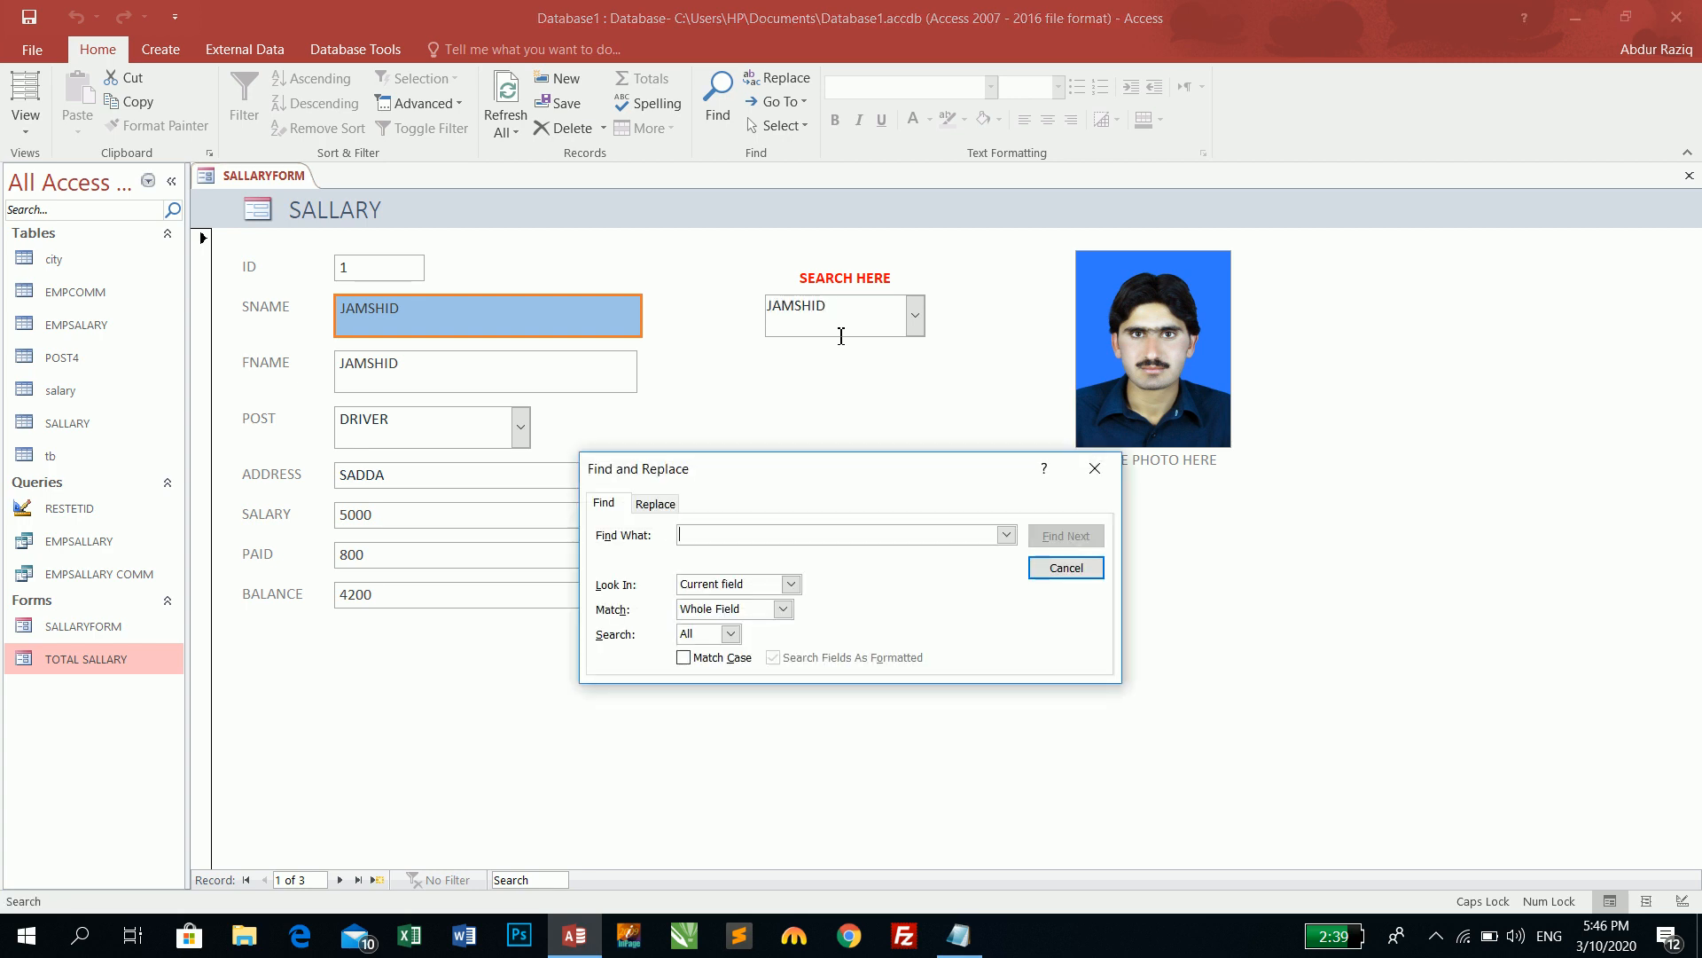
{"action": "key", "text": "Escape"}
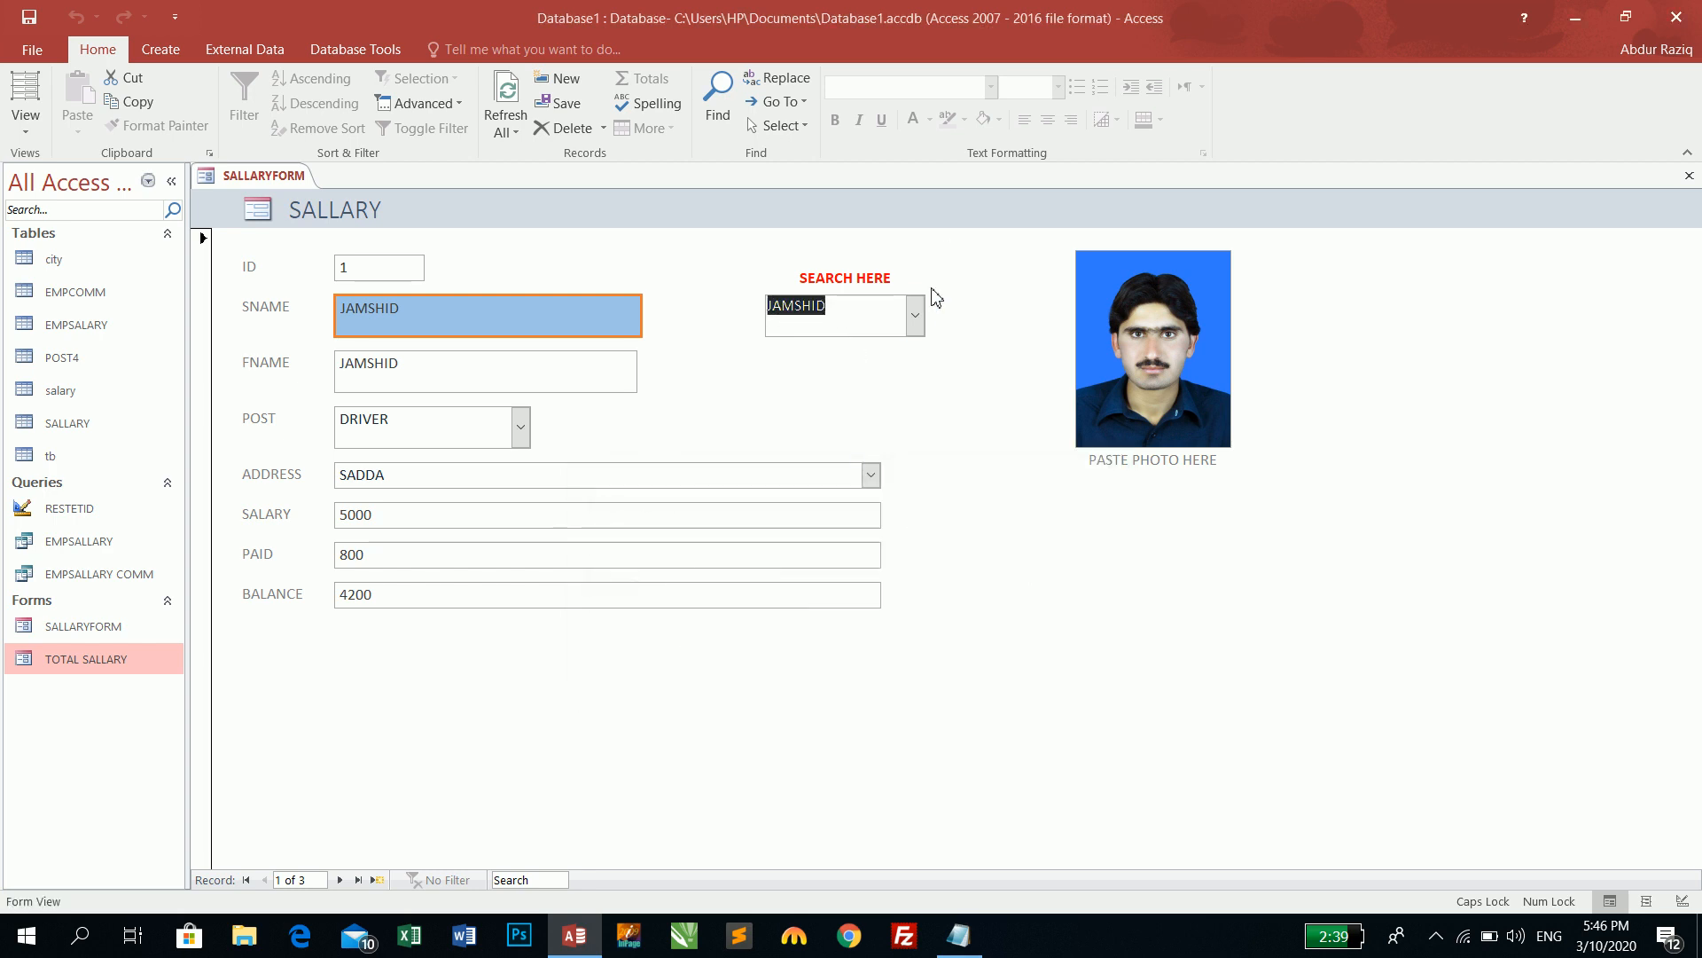
{"action": "left_click", "coordinate": [916, 316]}
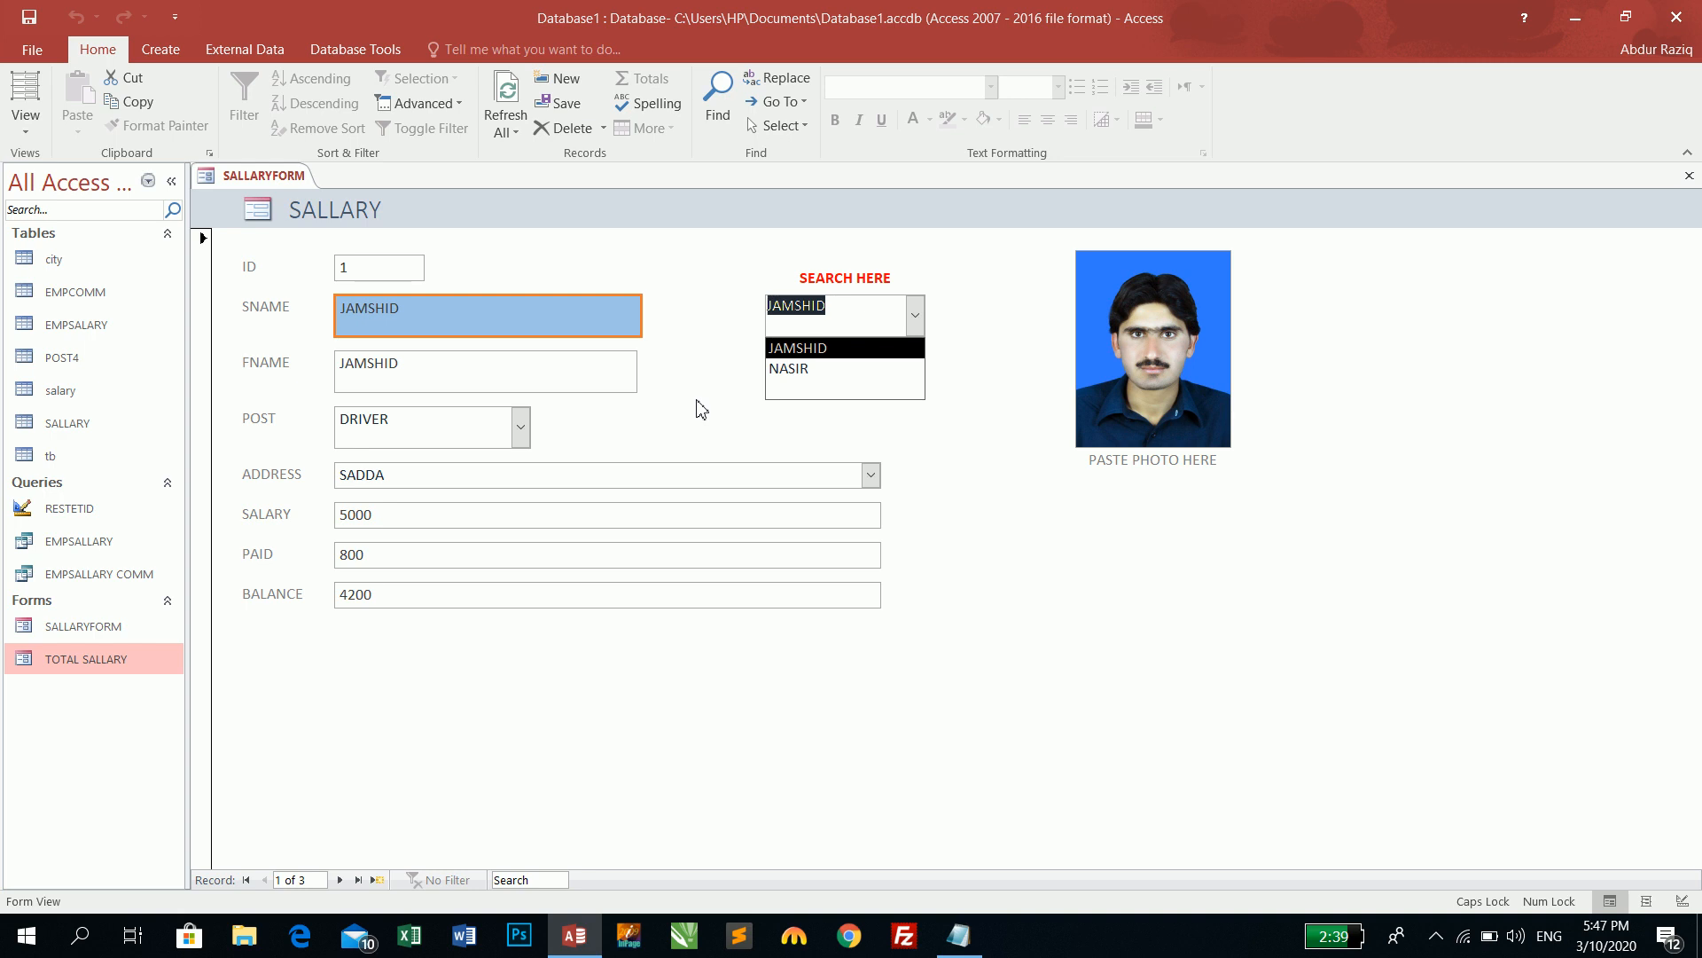
{"action": "left_click", "coordinate": [983, 446]}
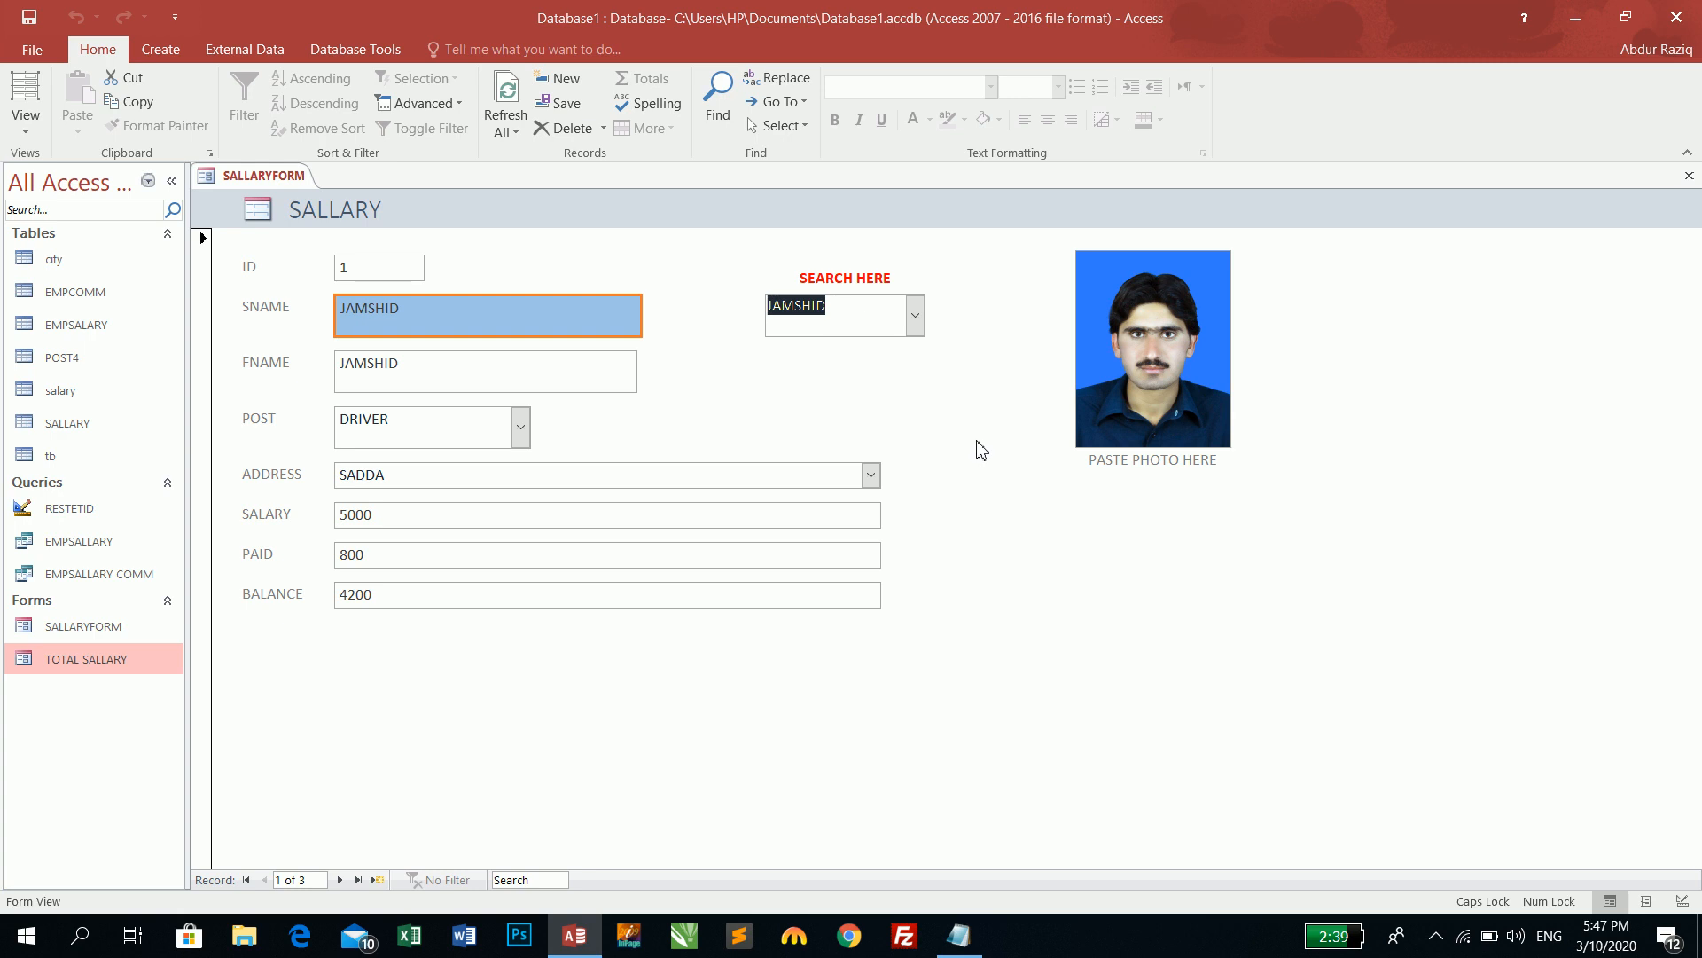
- Type NASIR, then JAMSHID, into the SEARCH HERE combo to jump to each record
{"action": "type", "text": "NASIR"}
{"action": "key", "text": "Return"}
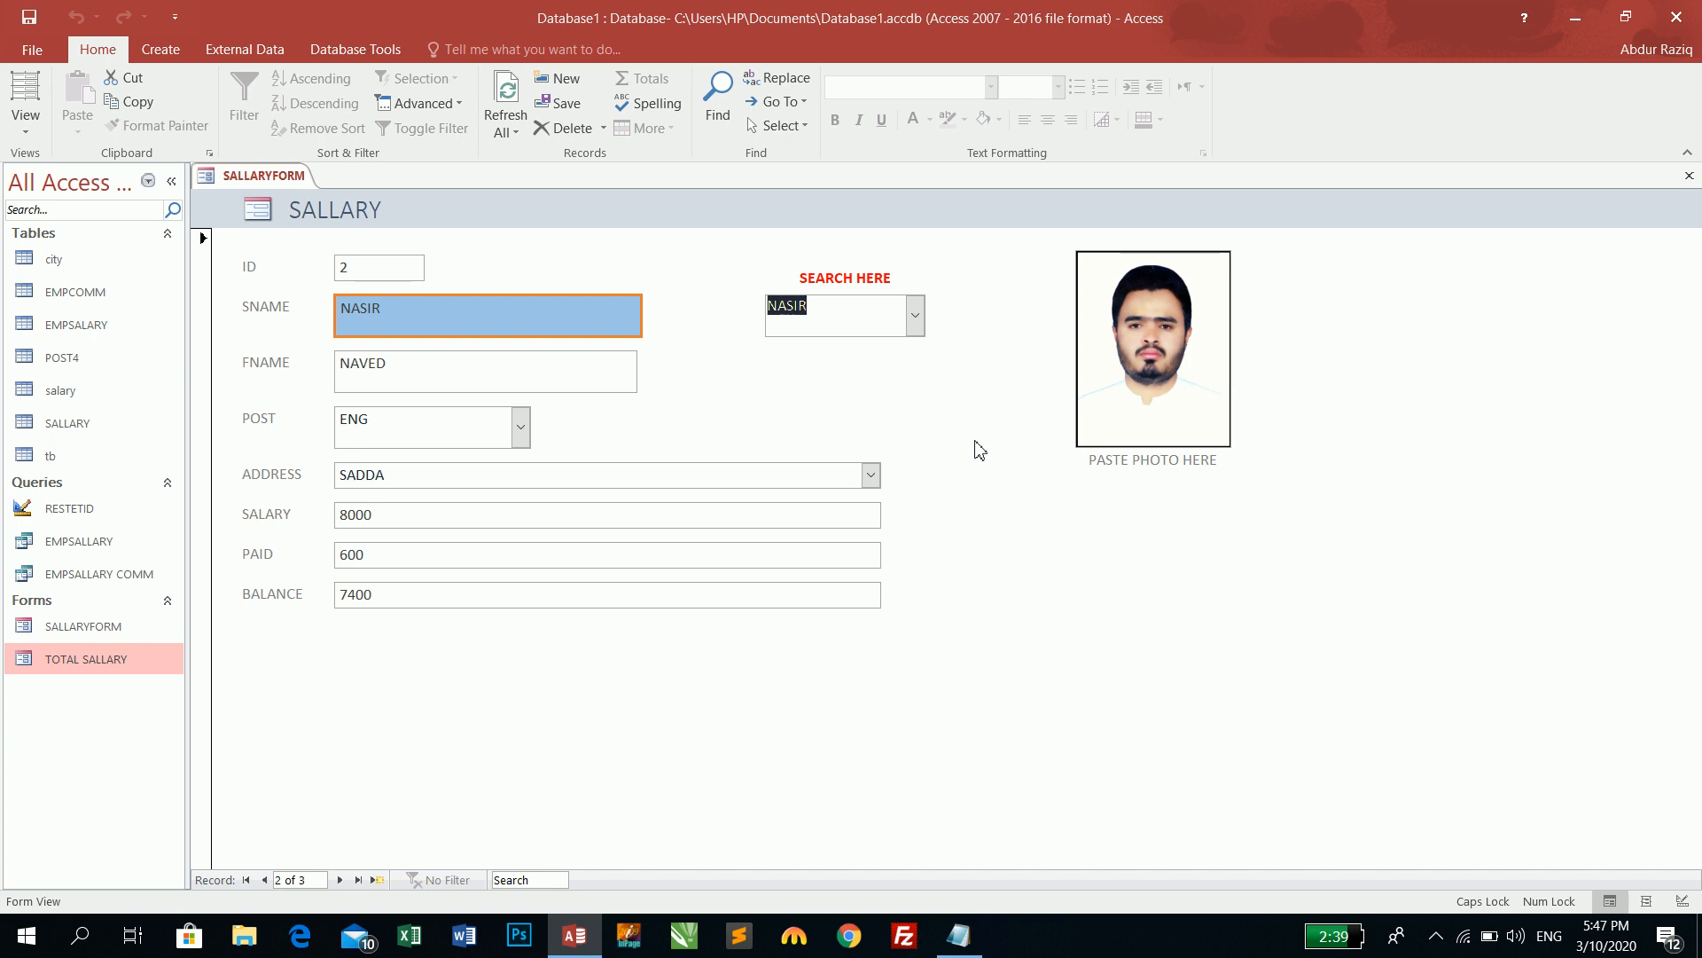
{"action": "type", "text": "JAMSHID"}
{"action": "key", "text": "Return"}
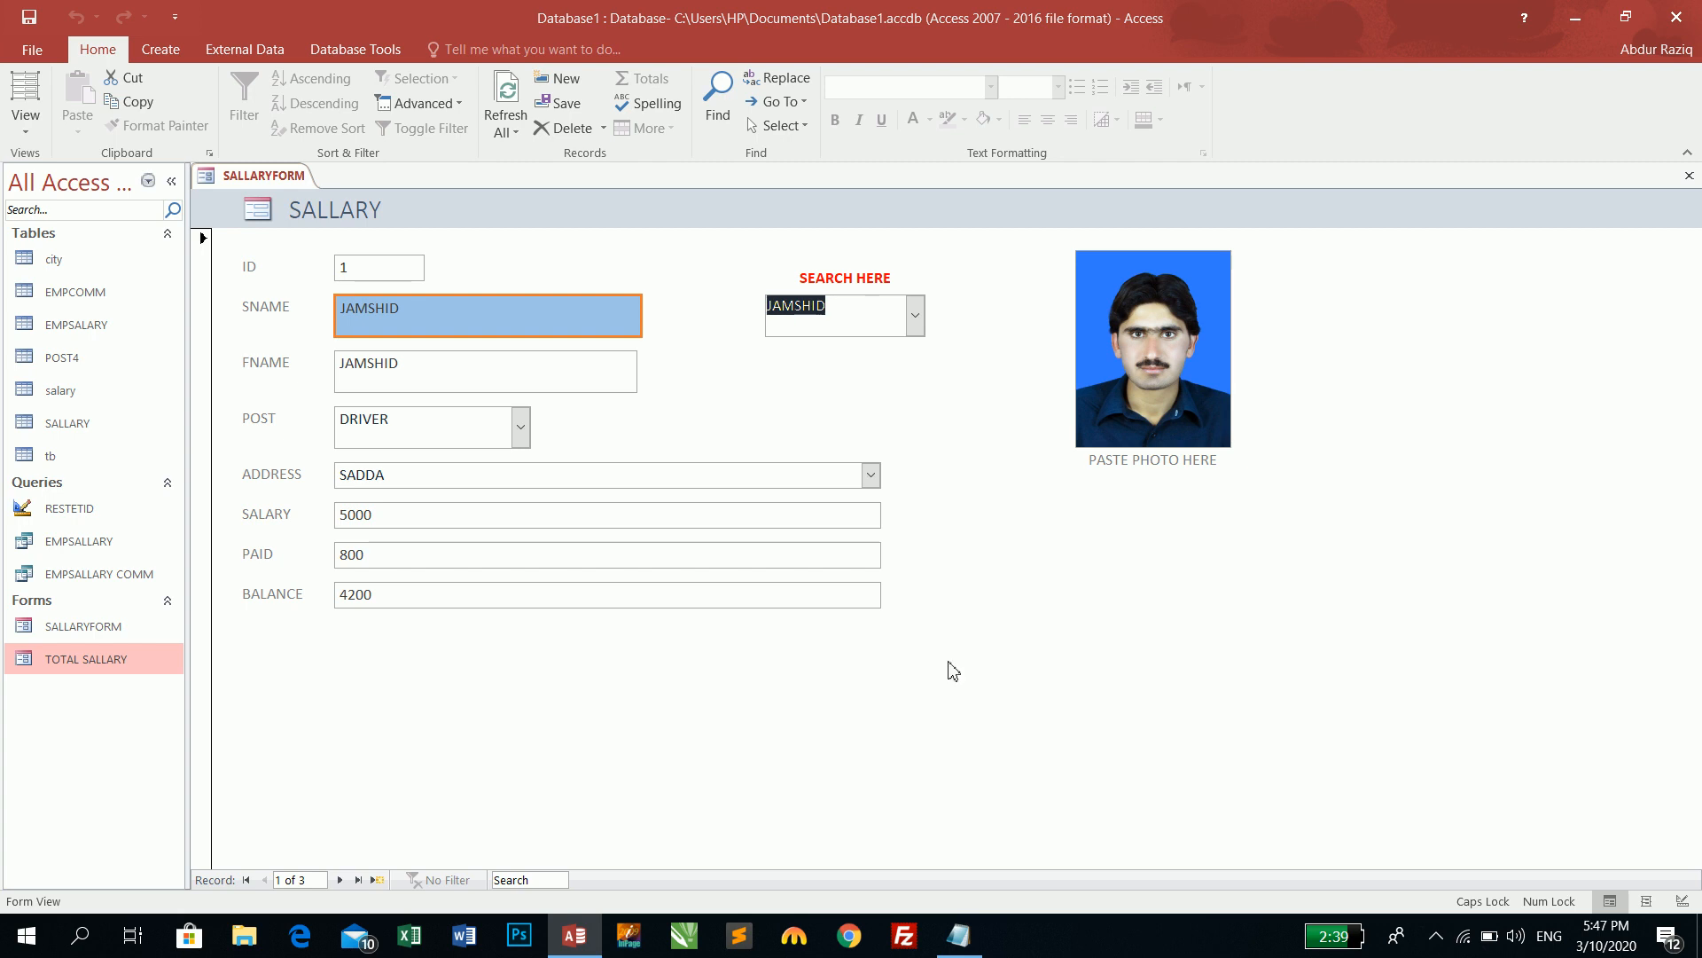
{"action": "left_click", "coordinate": [377, 885]}
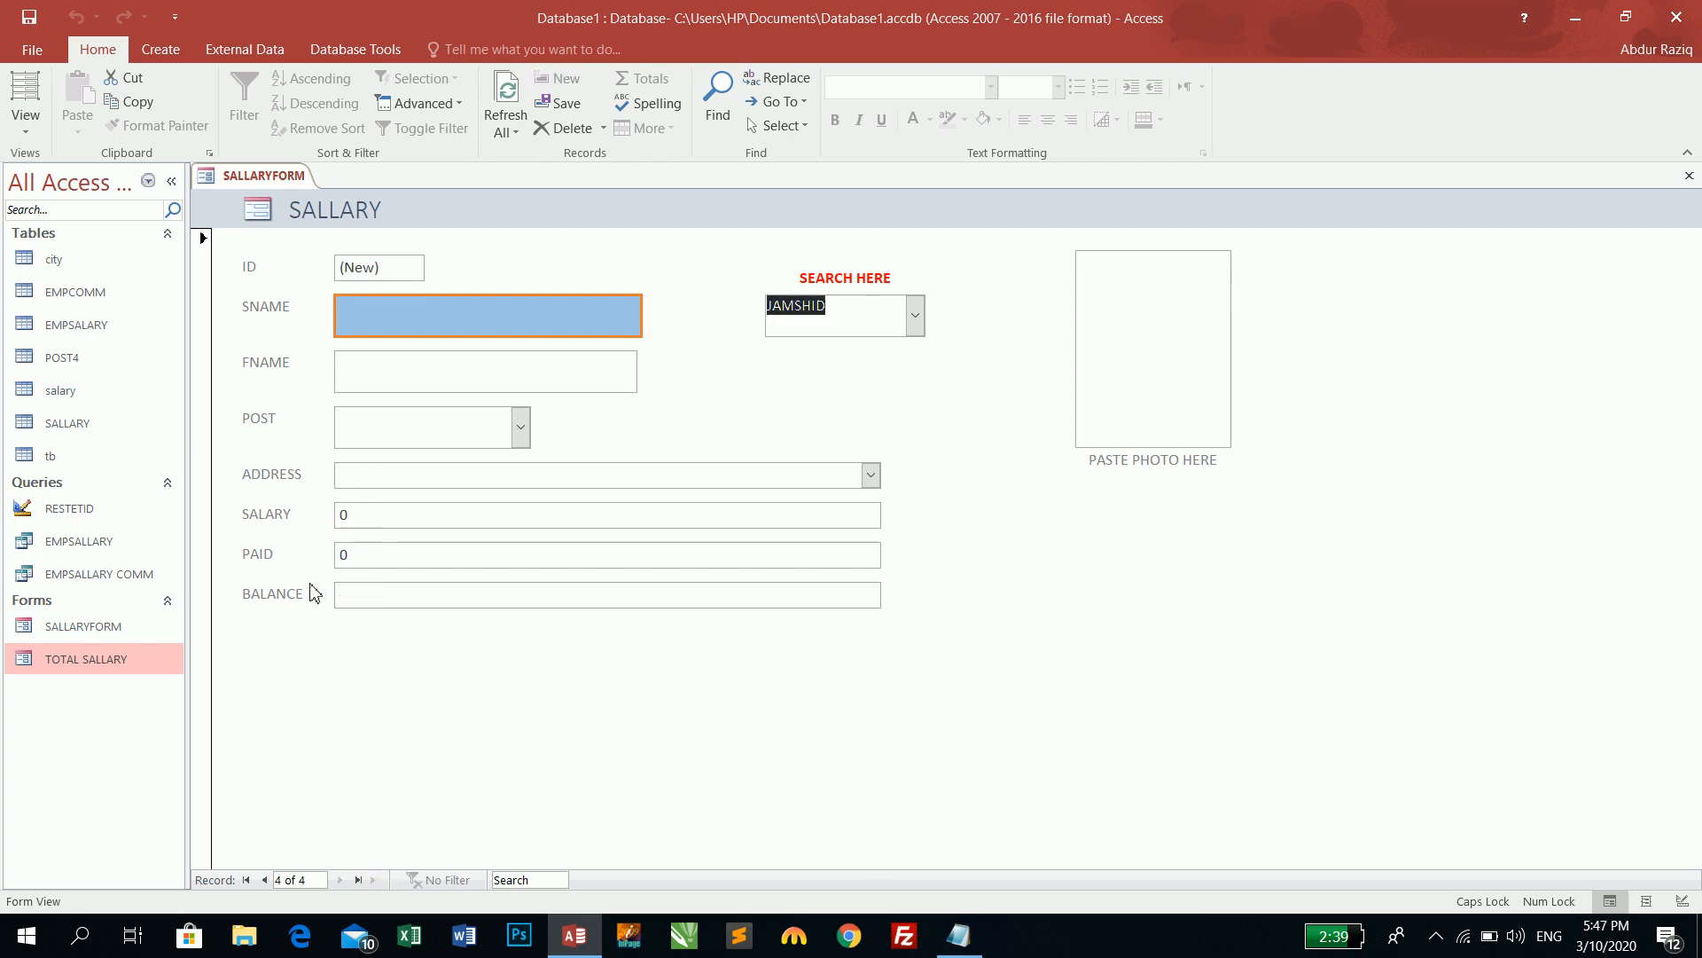
{"action": "key", "text": "Tab"}
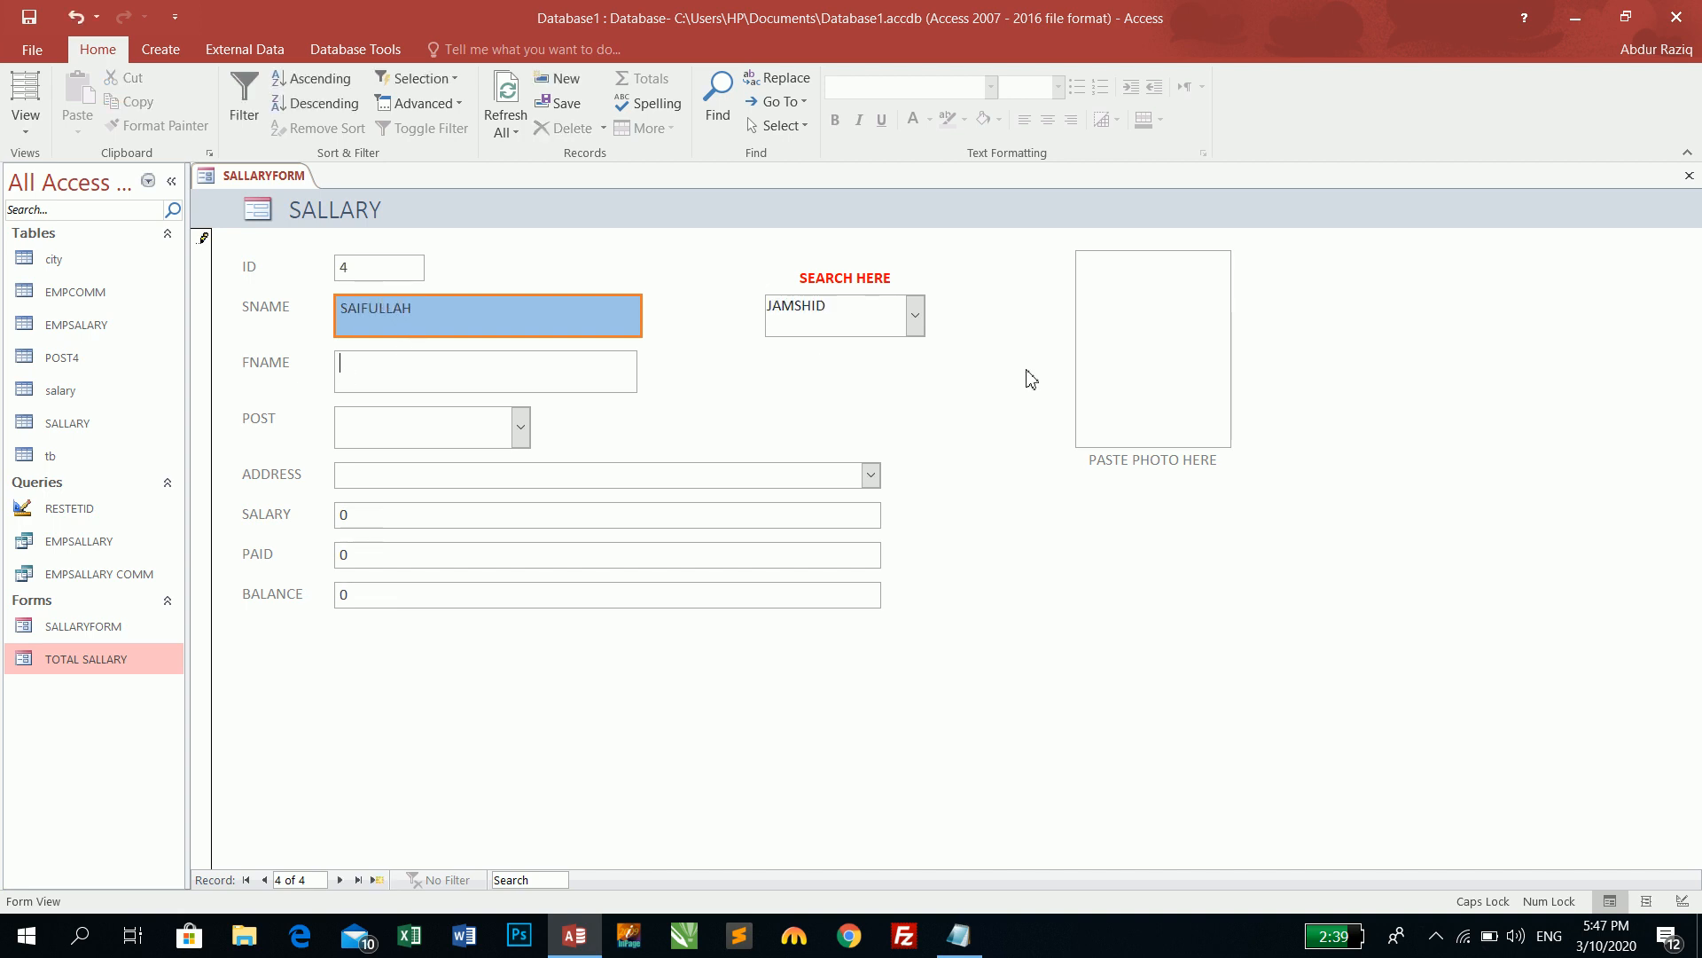
{"action": "key", "text": "Tab"}
{"action": "type", "text": "ENG"}
{"action": "key", "text": "Tab"}
{"action": "type", "text": "SADDA"}
{"action": "key", "text": "Tab"}
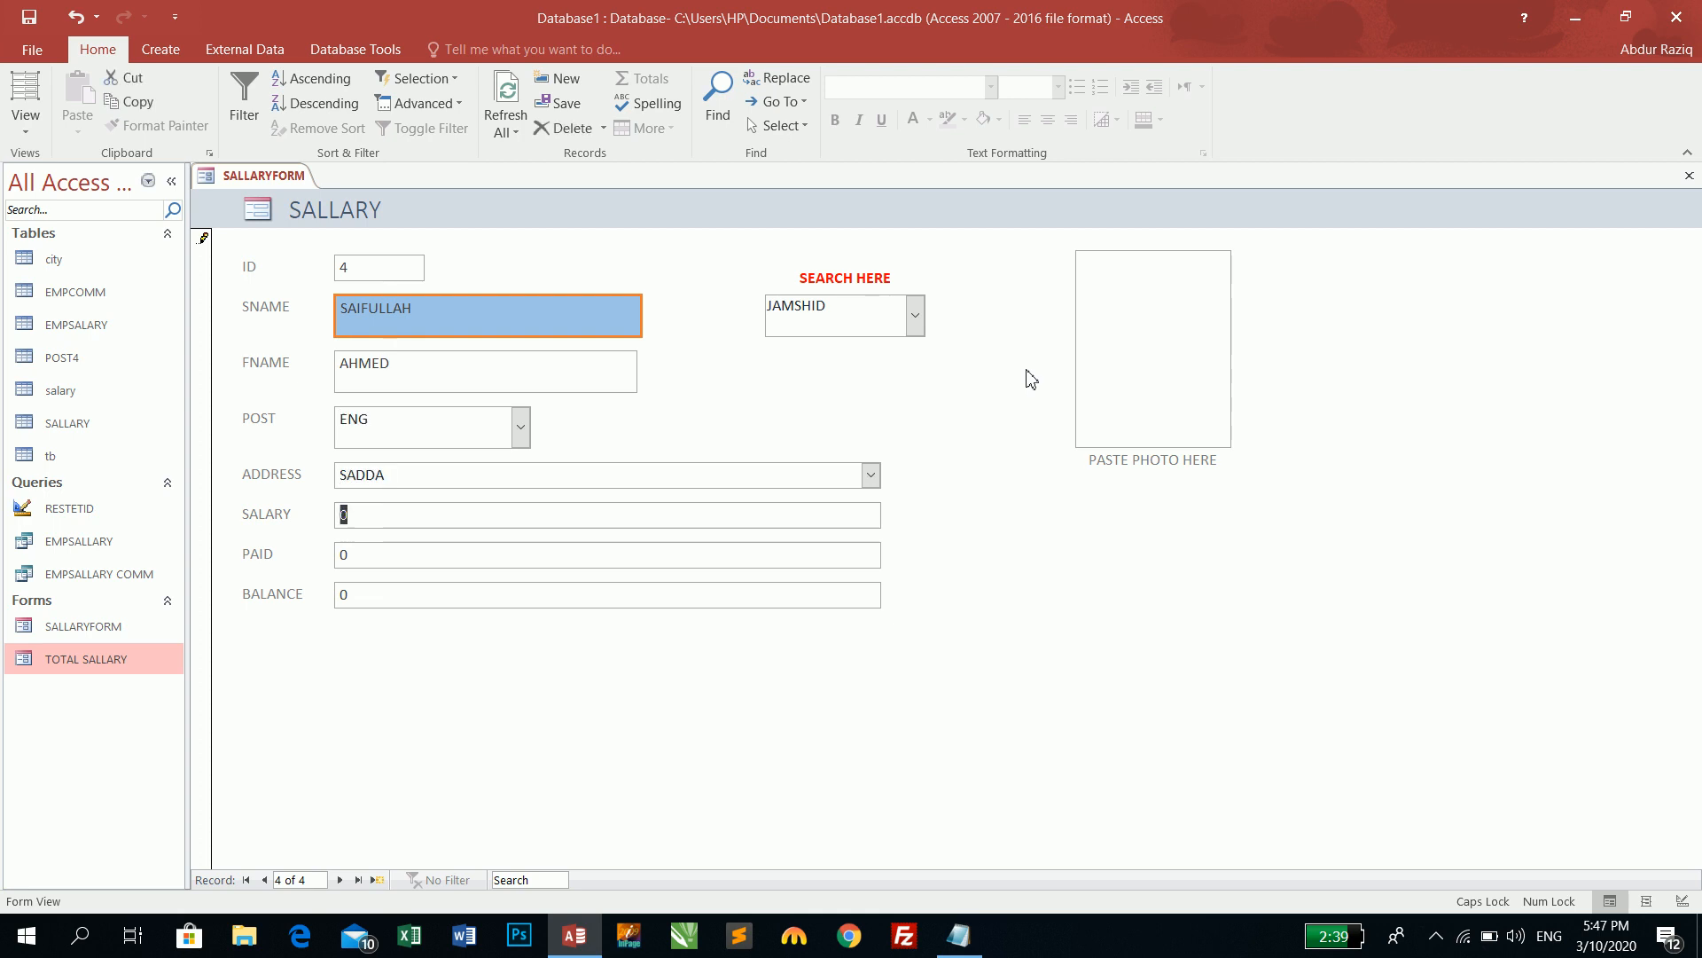
- Enter salary 5800 and 600 paid for SAIFULLAH, then start another blank record
{"action": "type", "text": "500"}
{"action": "key", "text": "Tab"}
{"action": "key", "text": "shift+Tab"}
{"action": "type", "text": "5800"}
{"action": "key", "text": "Tab"}
{"action": "type", "text": "600"}
{"action": "key", "text": "Tab"}
{"action": "key", "text": "Tab"}
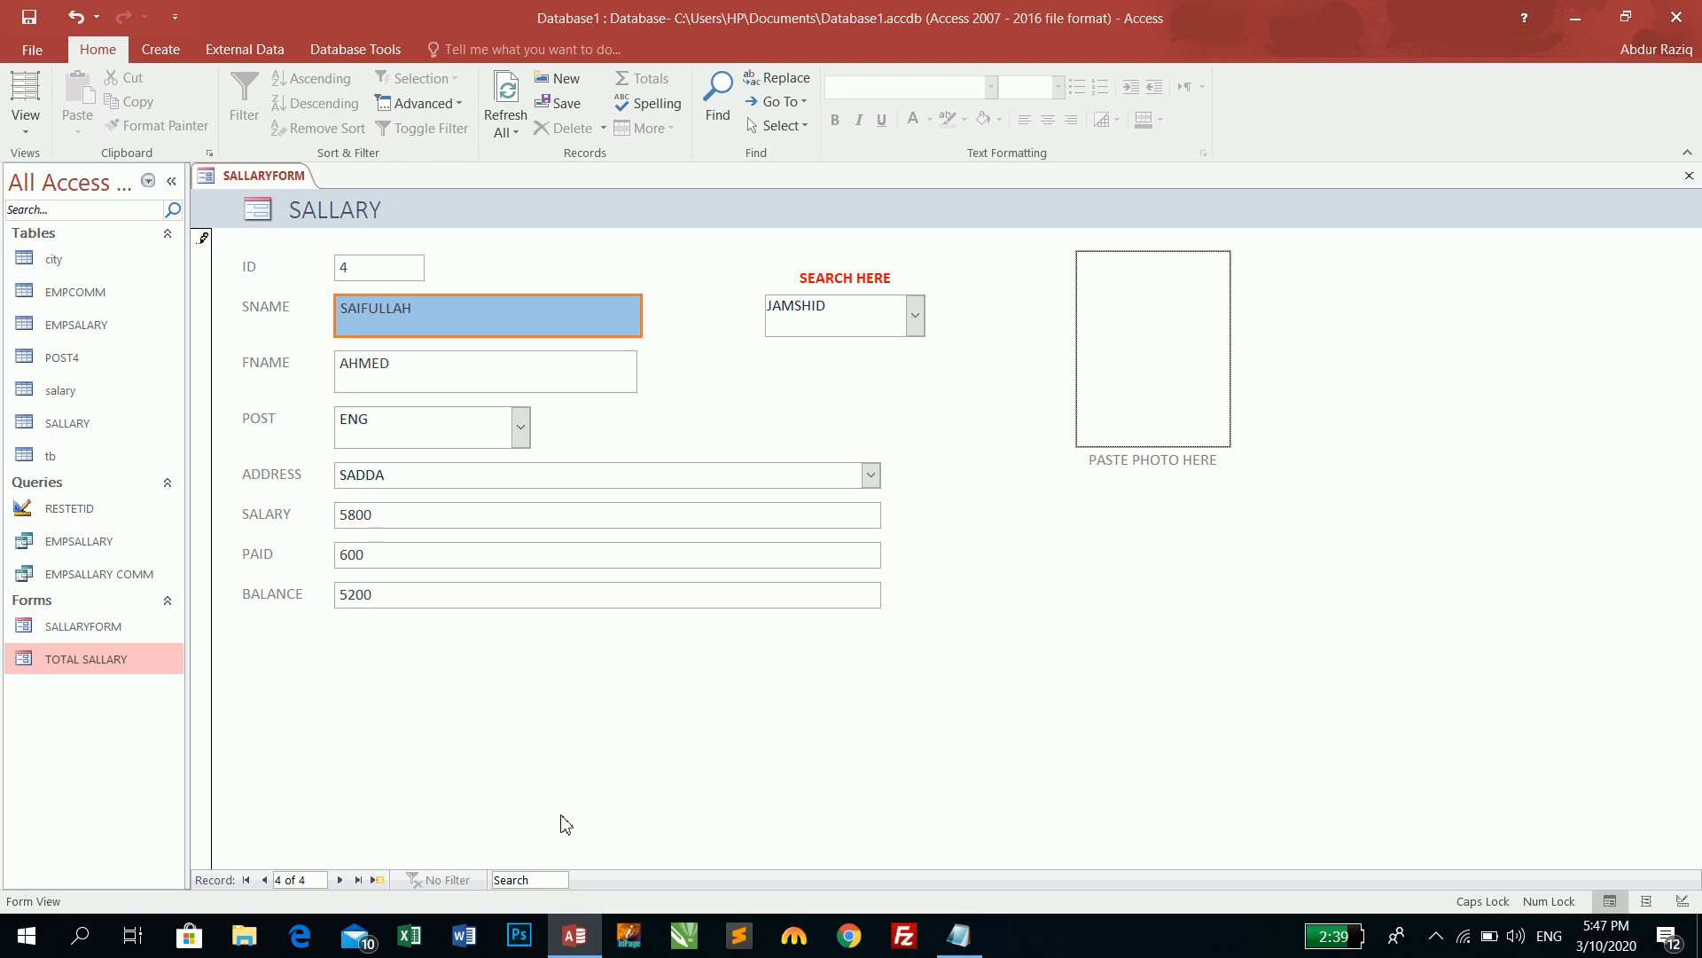
{"action": "left_click", "coordinate": [377, 880]}
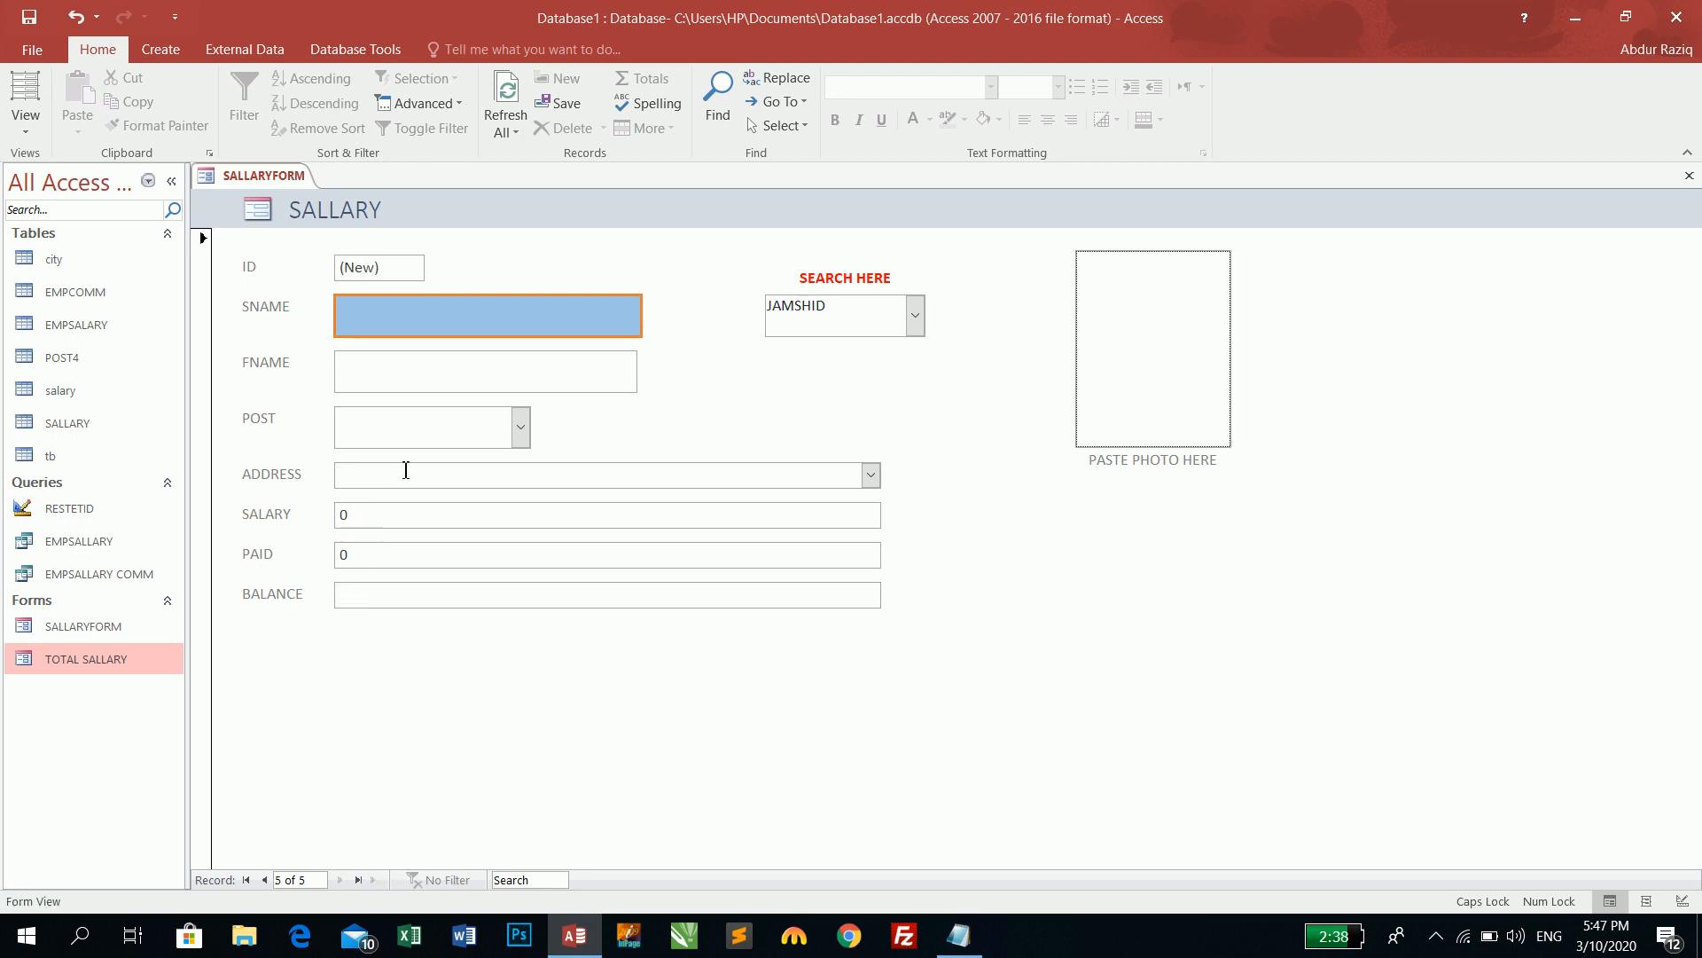
- Refresh all data, load blank record 3 from SEARCH HERE, then switch the form to Design View
{"action": "left_click", "coordinate": [914, 319]}
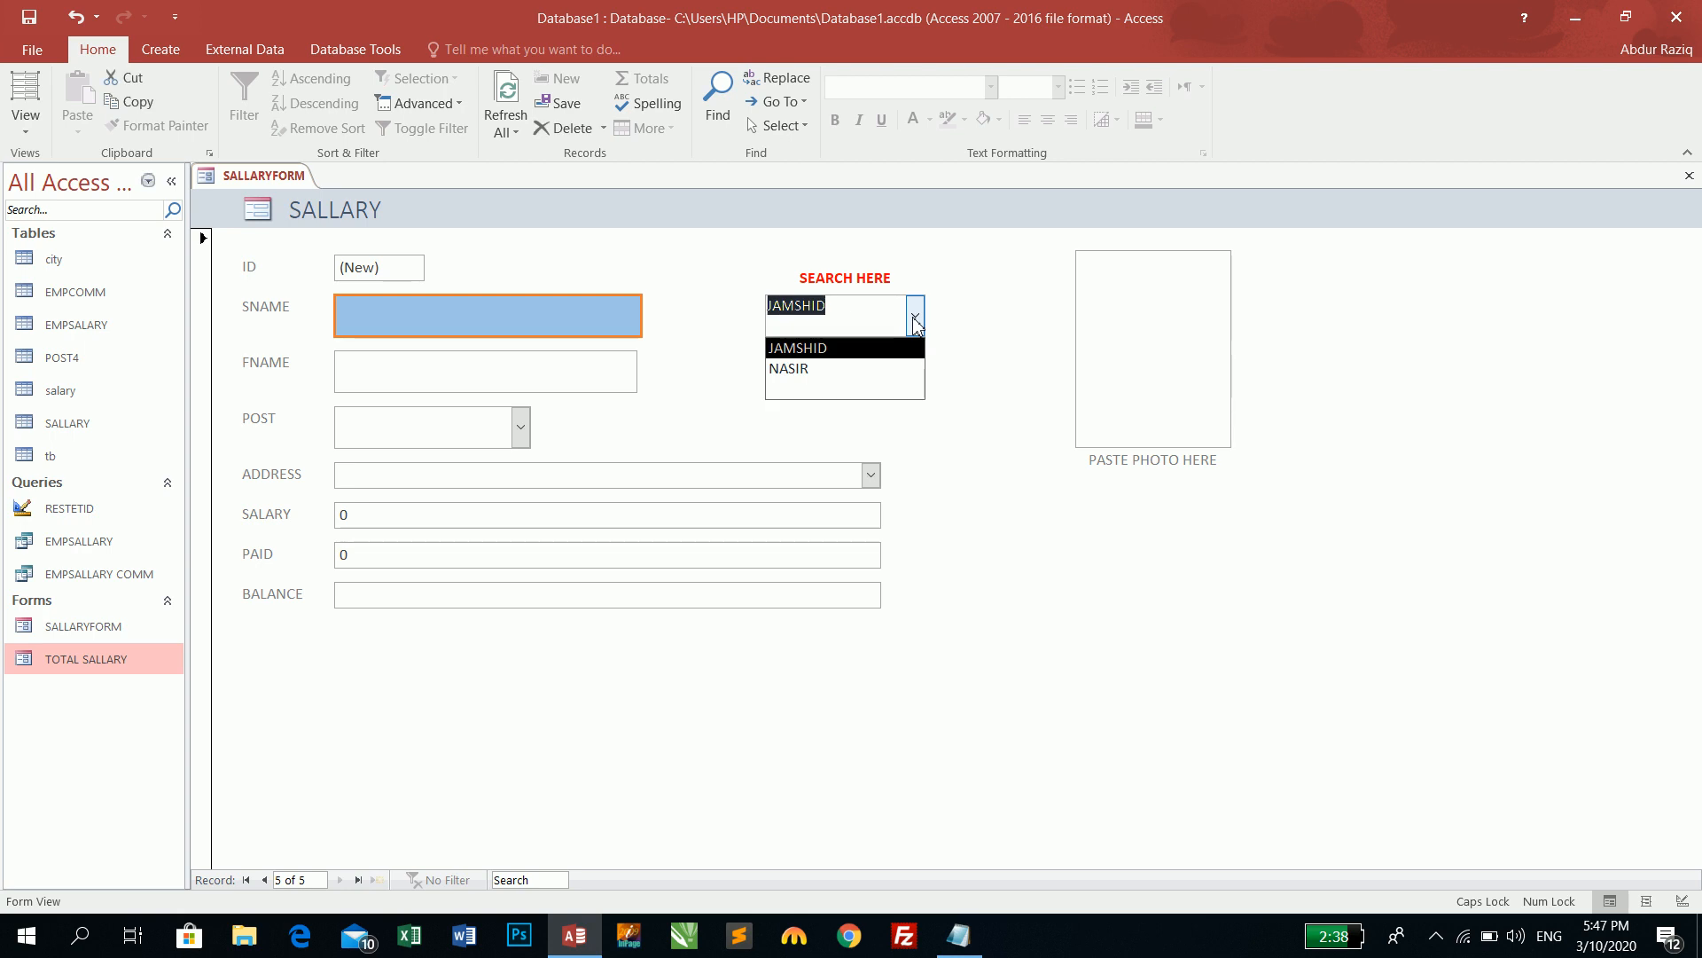
{"action": "left_click", "coordinate": [505, 89]}
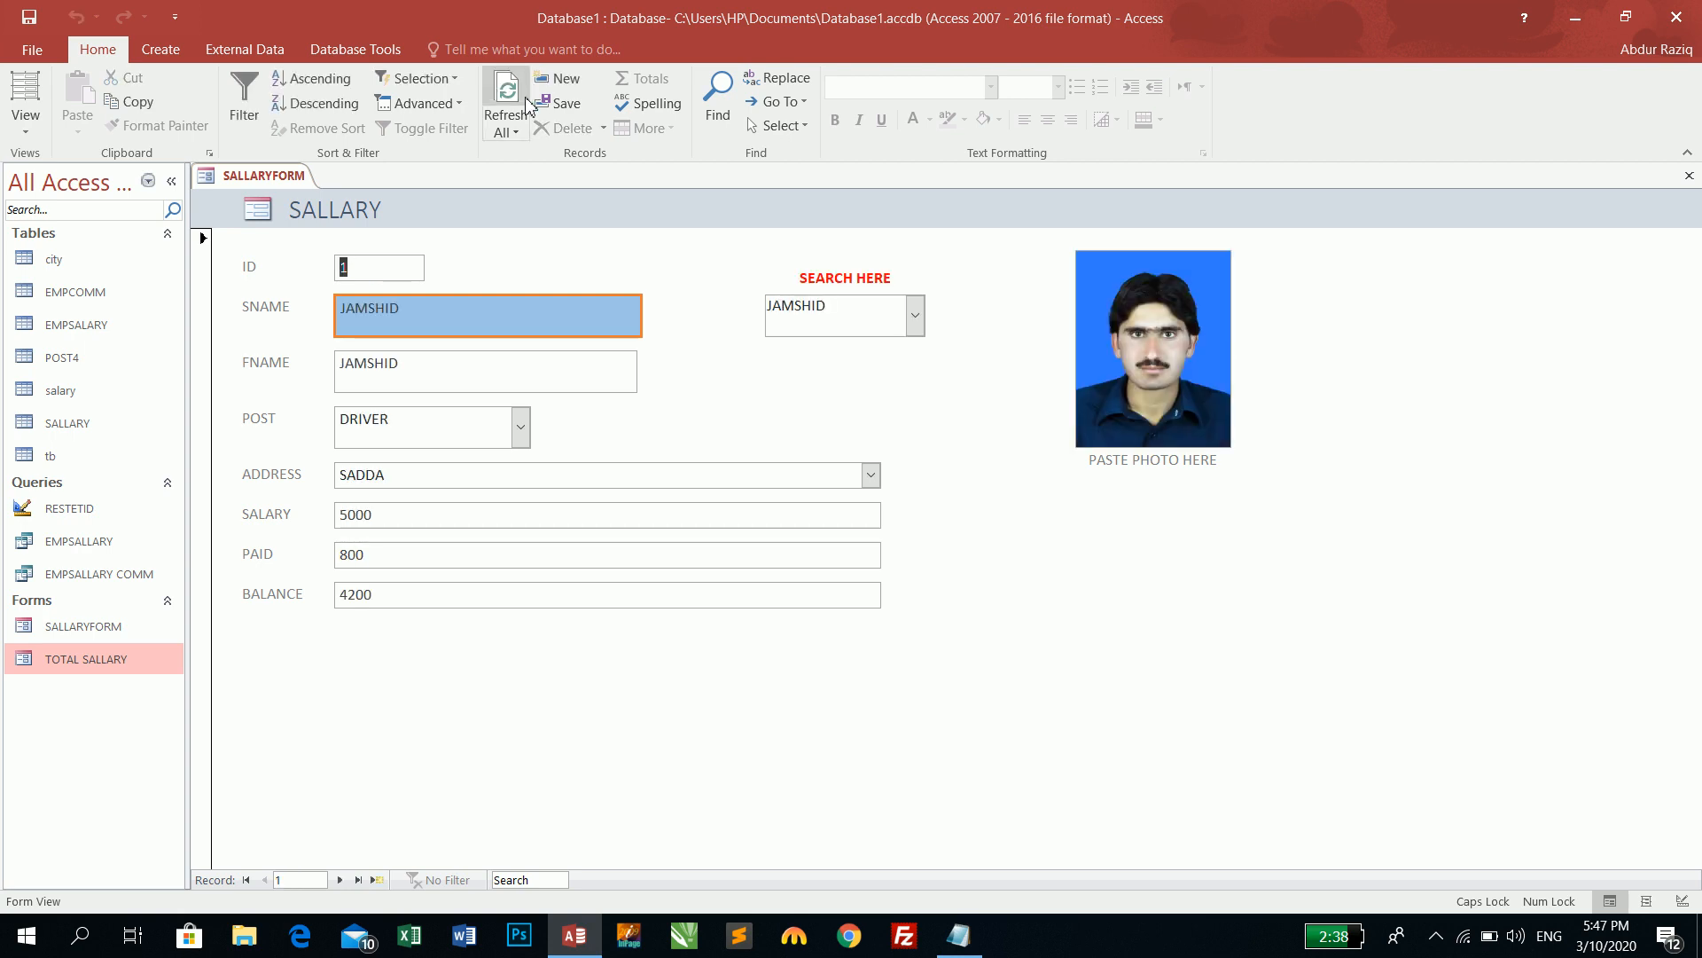
{"action": "left_click", "coordinate": [914, 316]}
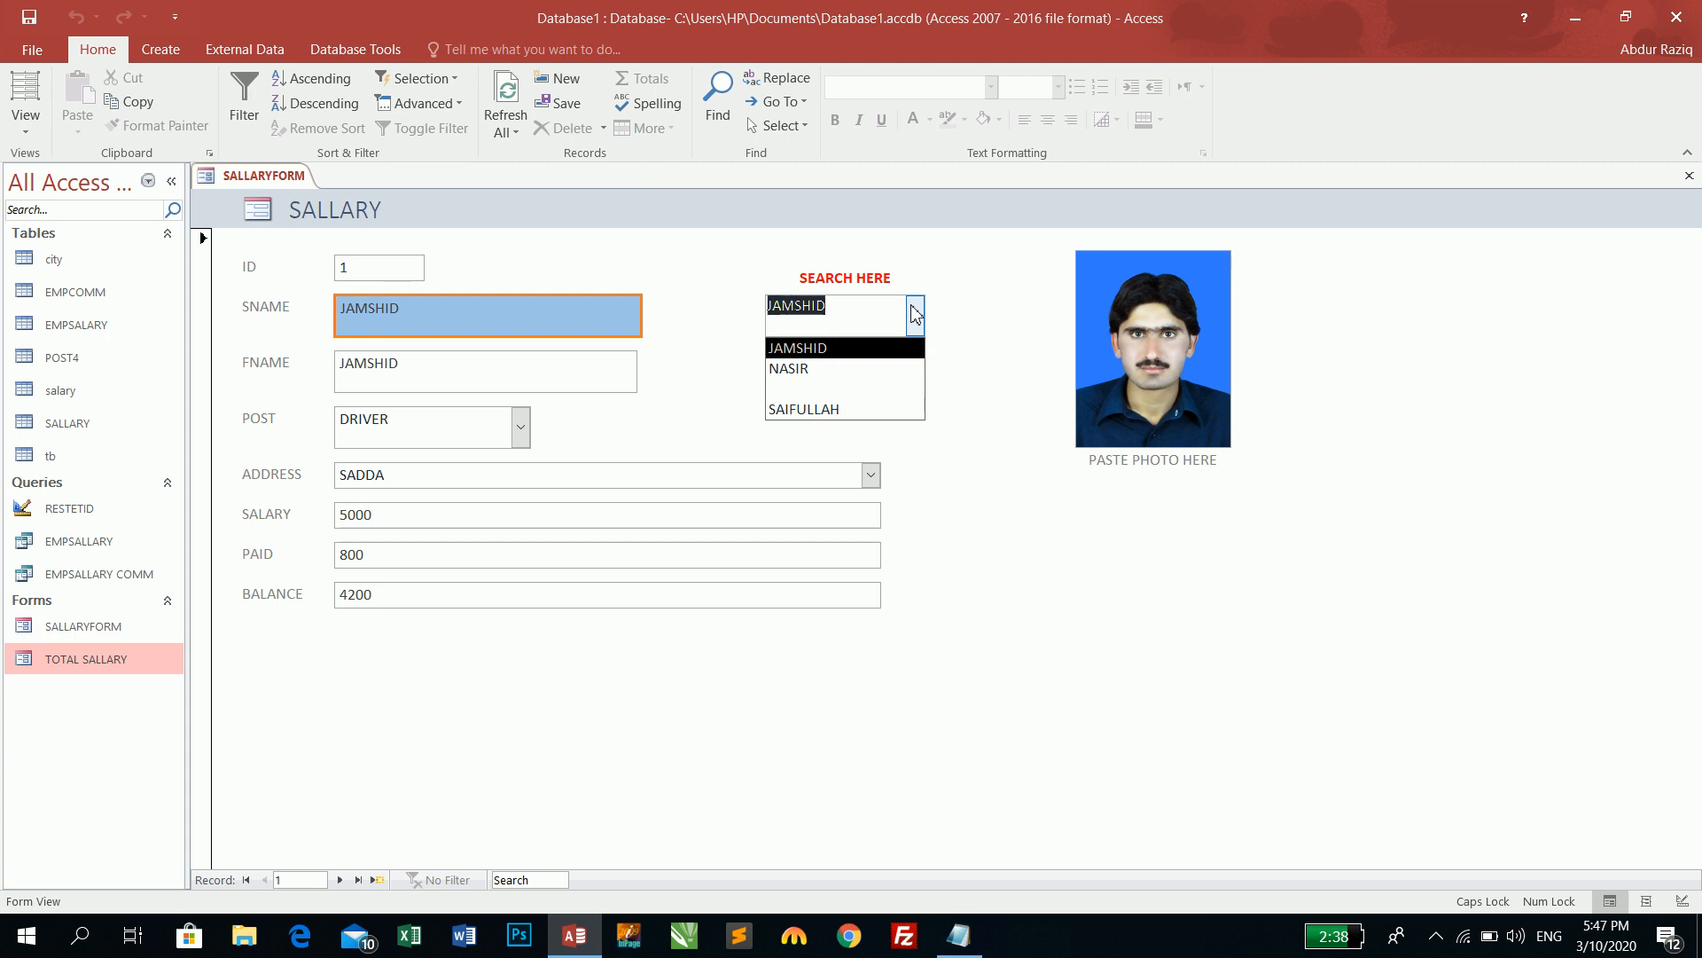
{"action": "left_click", "coordinate": [809, 389]}
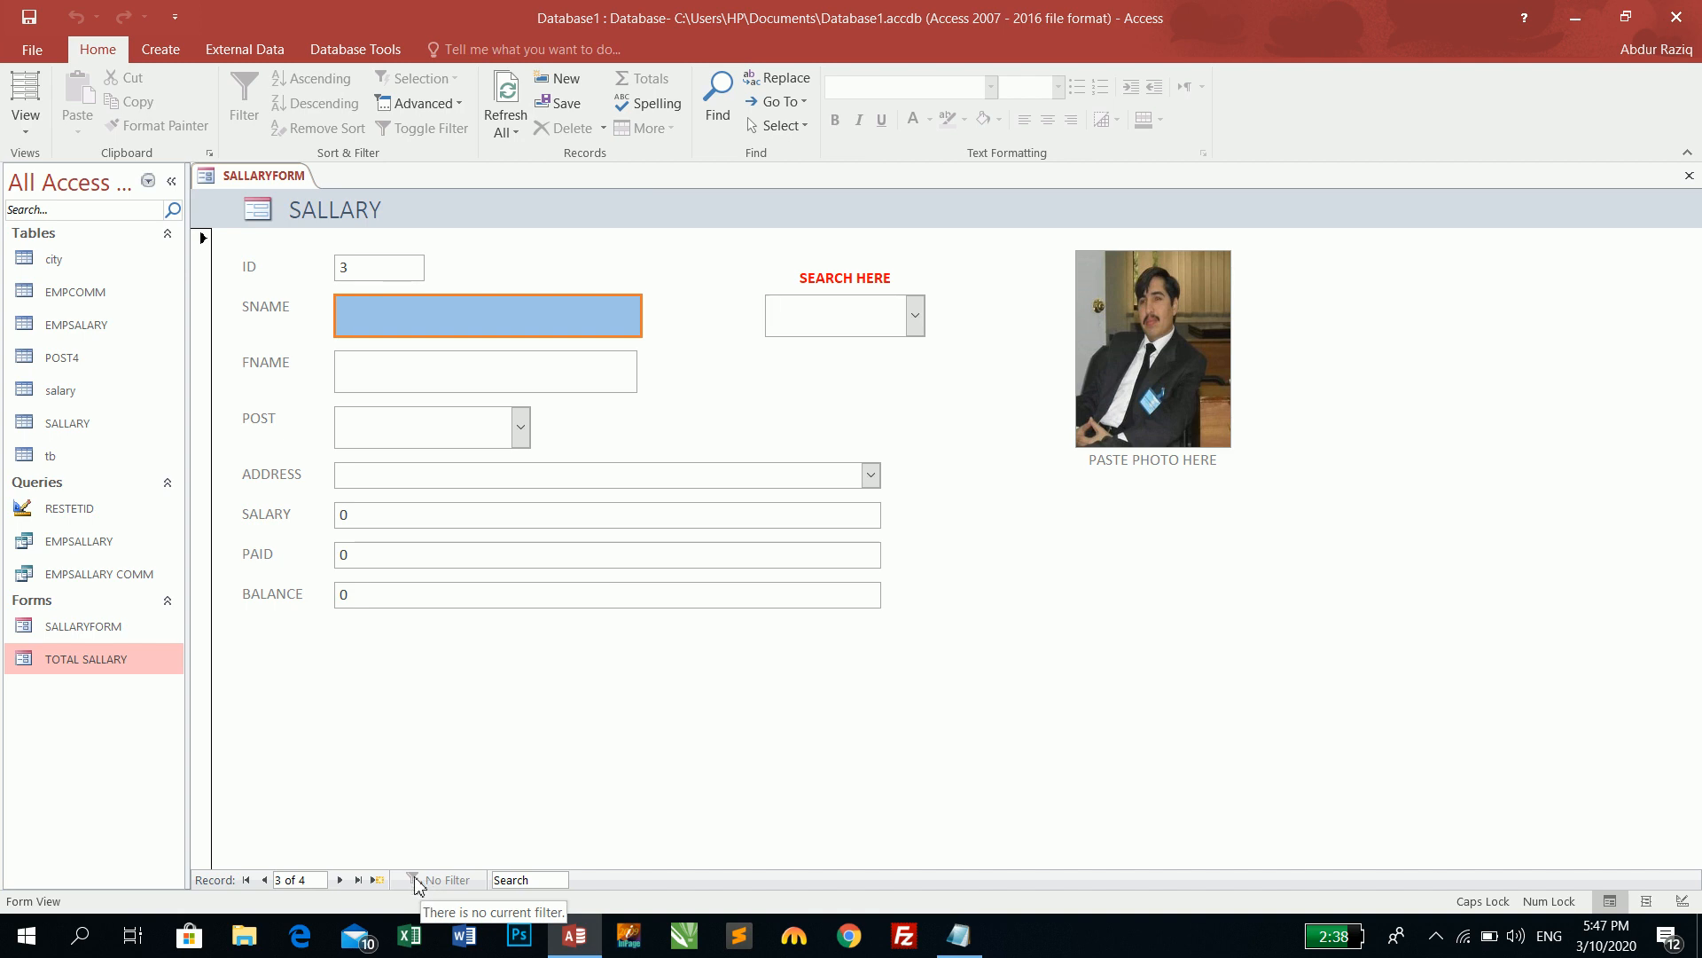
{"action": "right_click", "coordinate": [683, 251]}
{"action": "left_click", "coordinate": [725, 318]}
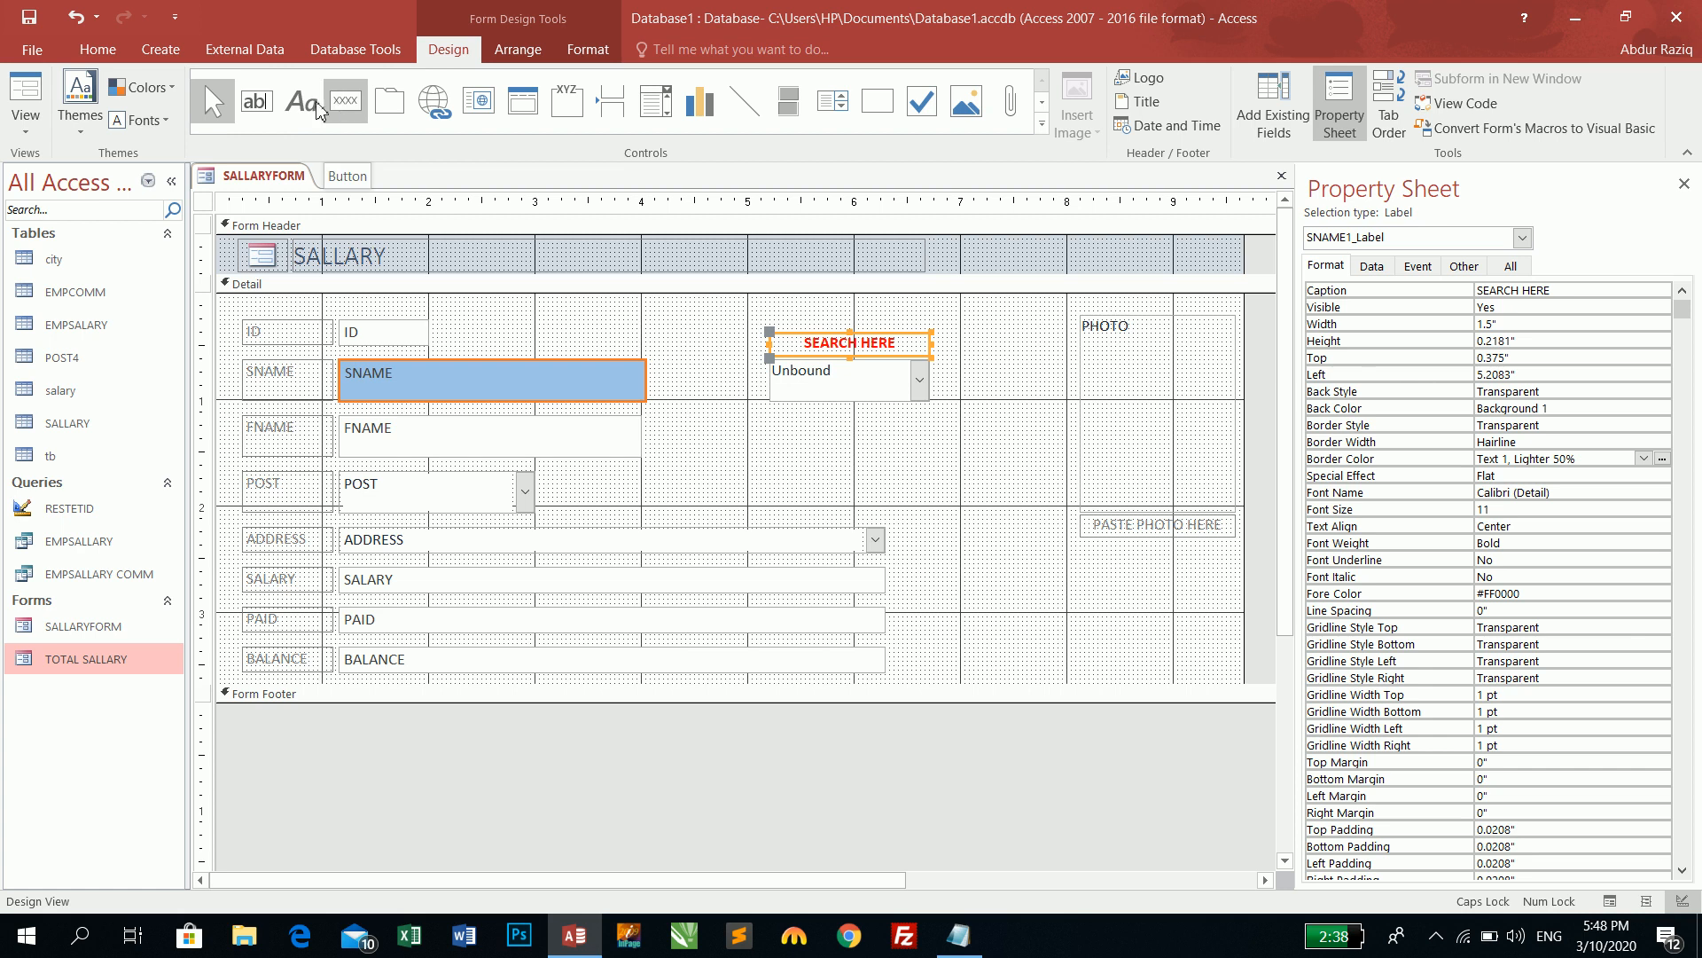
- Return to Form View and load the blank record 3 from the SEARCH HERE list
{"action": "left_click", "coordinate": [27, 98]}
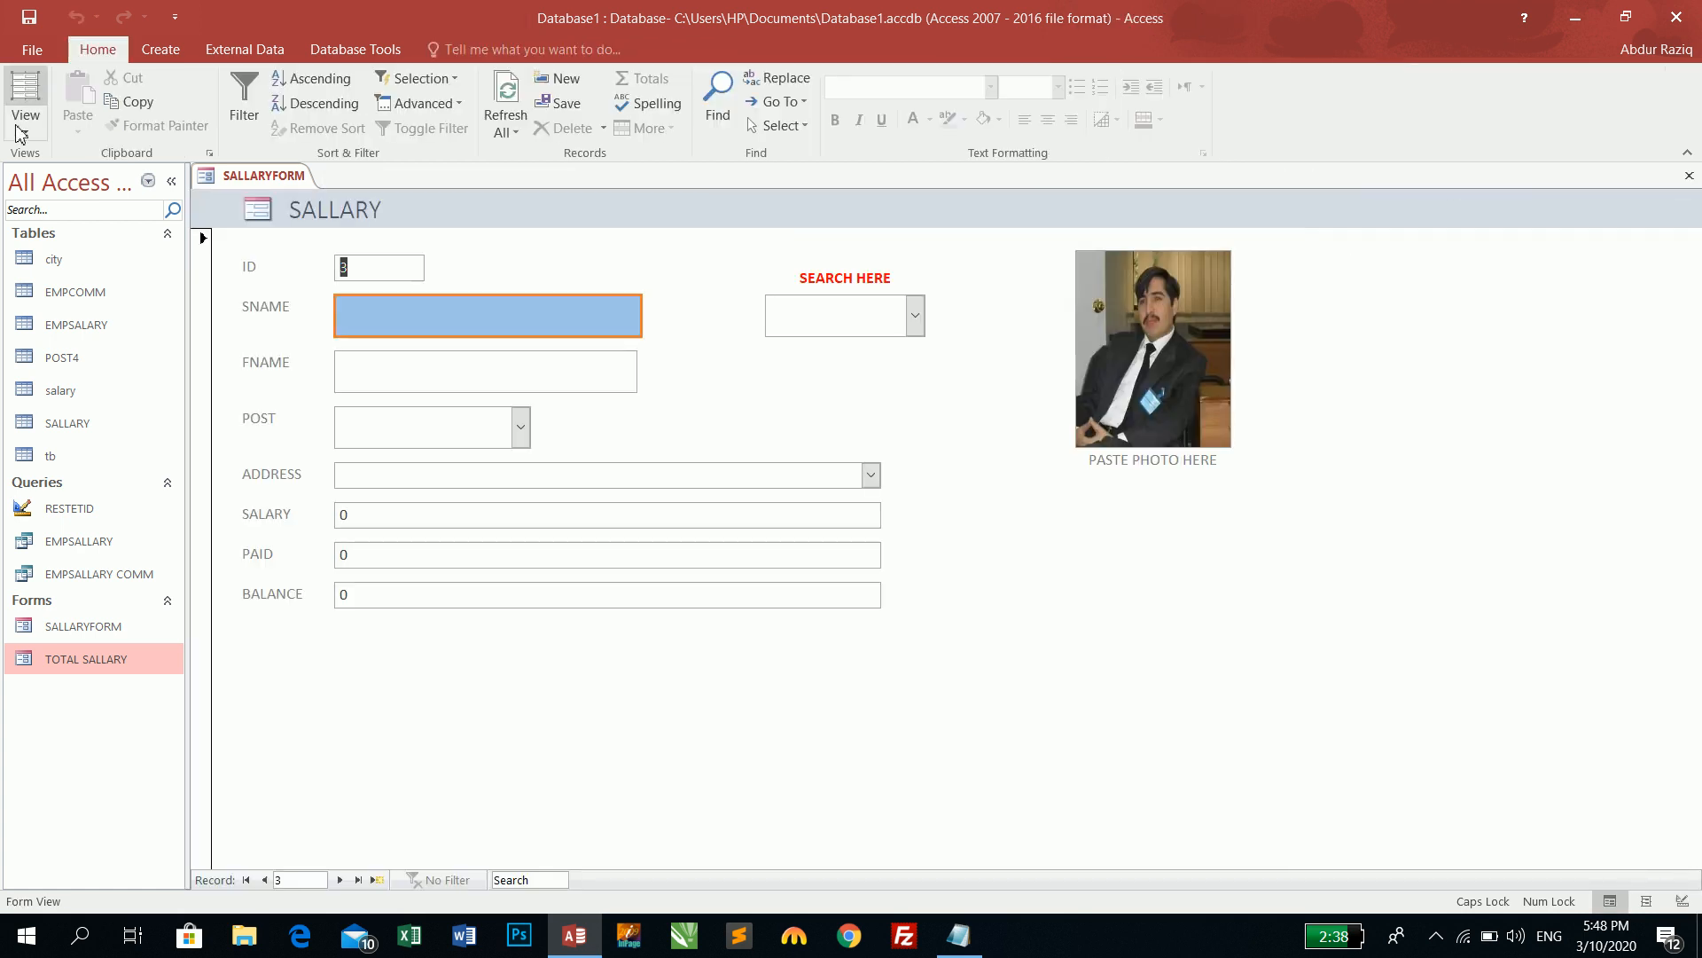
{"action": "left_click", "coordinate": [916, 319]}
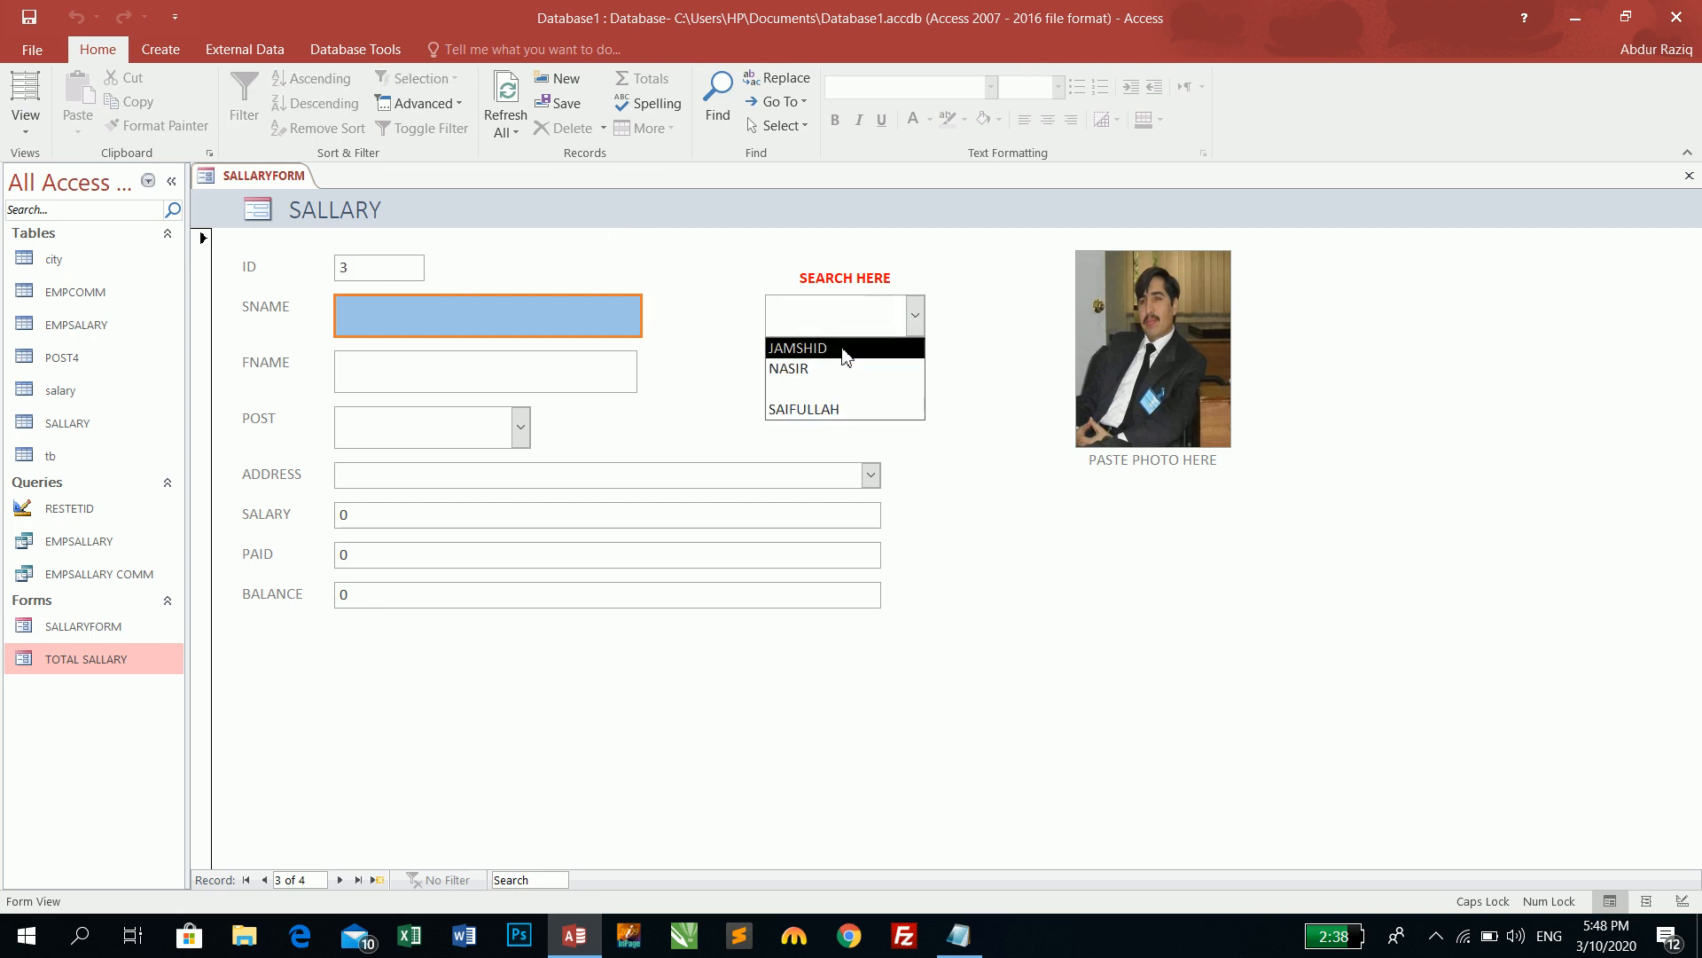
{"action": "left_click", "coordinate": [842, 349]}
{"action": "left_click", "coordinate": [916, 316]}
{"action": "left_click", "coordinate": [842, 379]}
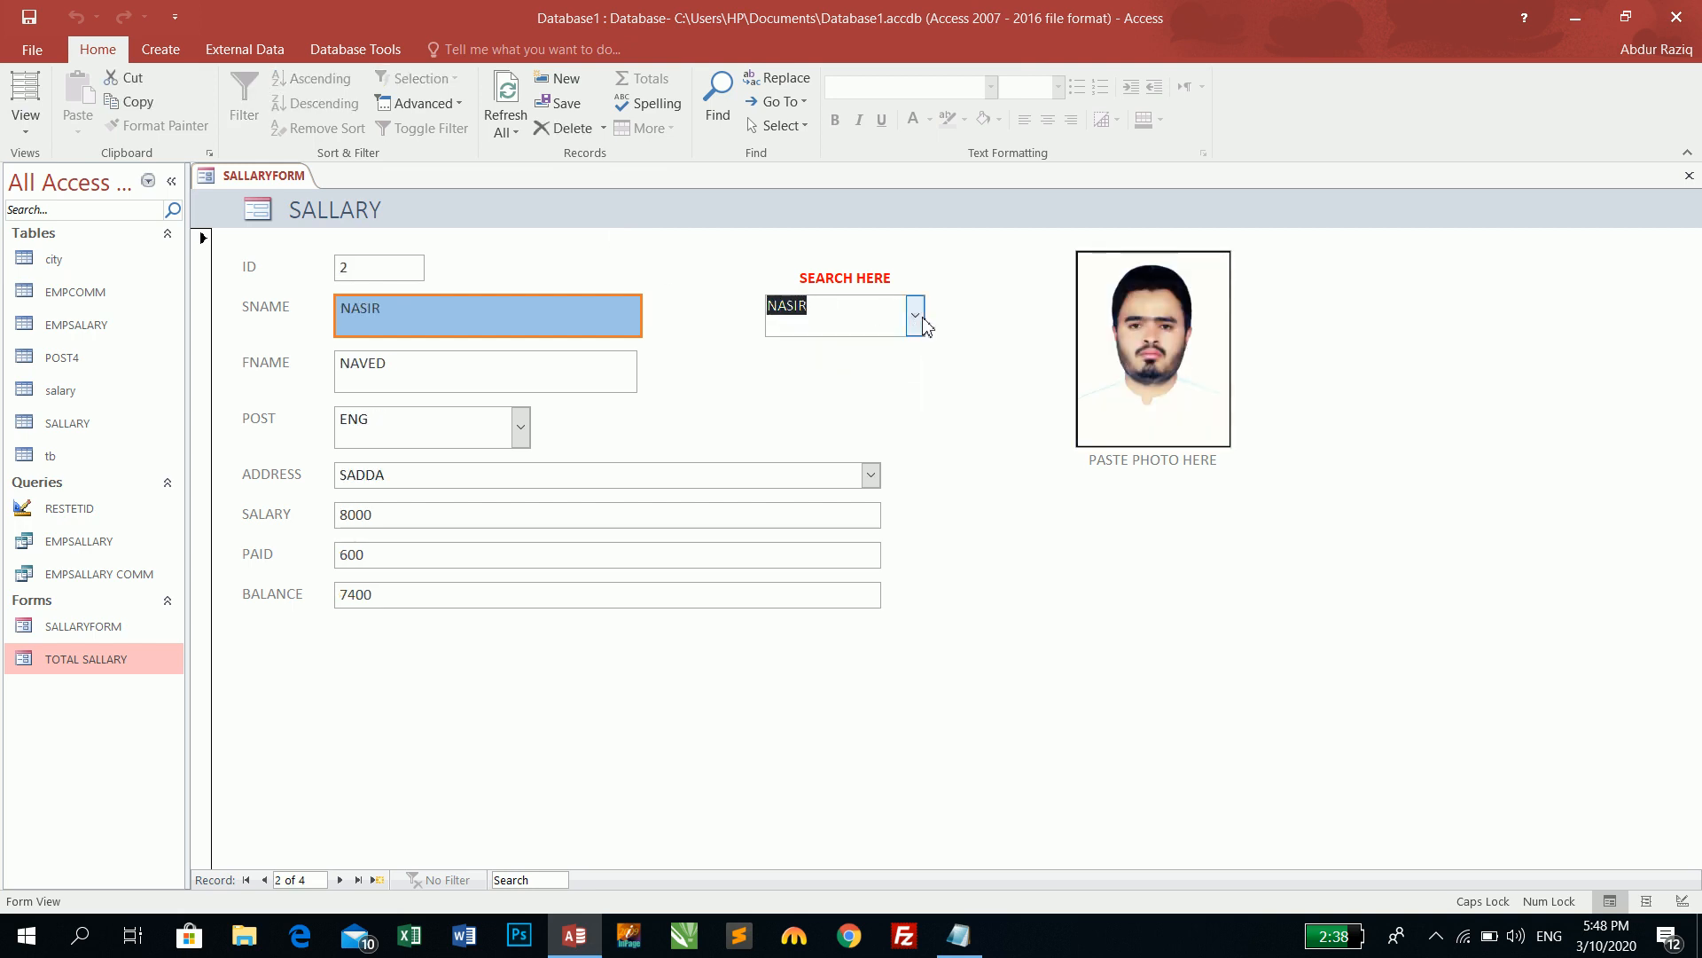
{"action": "left_click", "coordinate": [916, 316]}
{"action": "left_click", "coordinate": [831, 387]}
{"action": "left_click", "coordinate": [372, 328]}
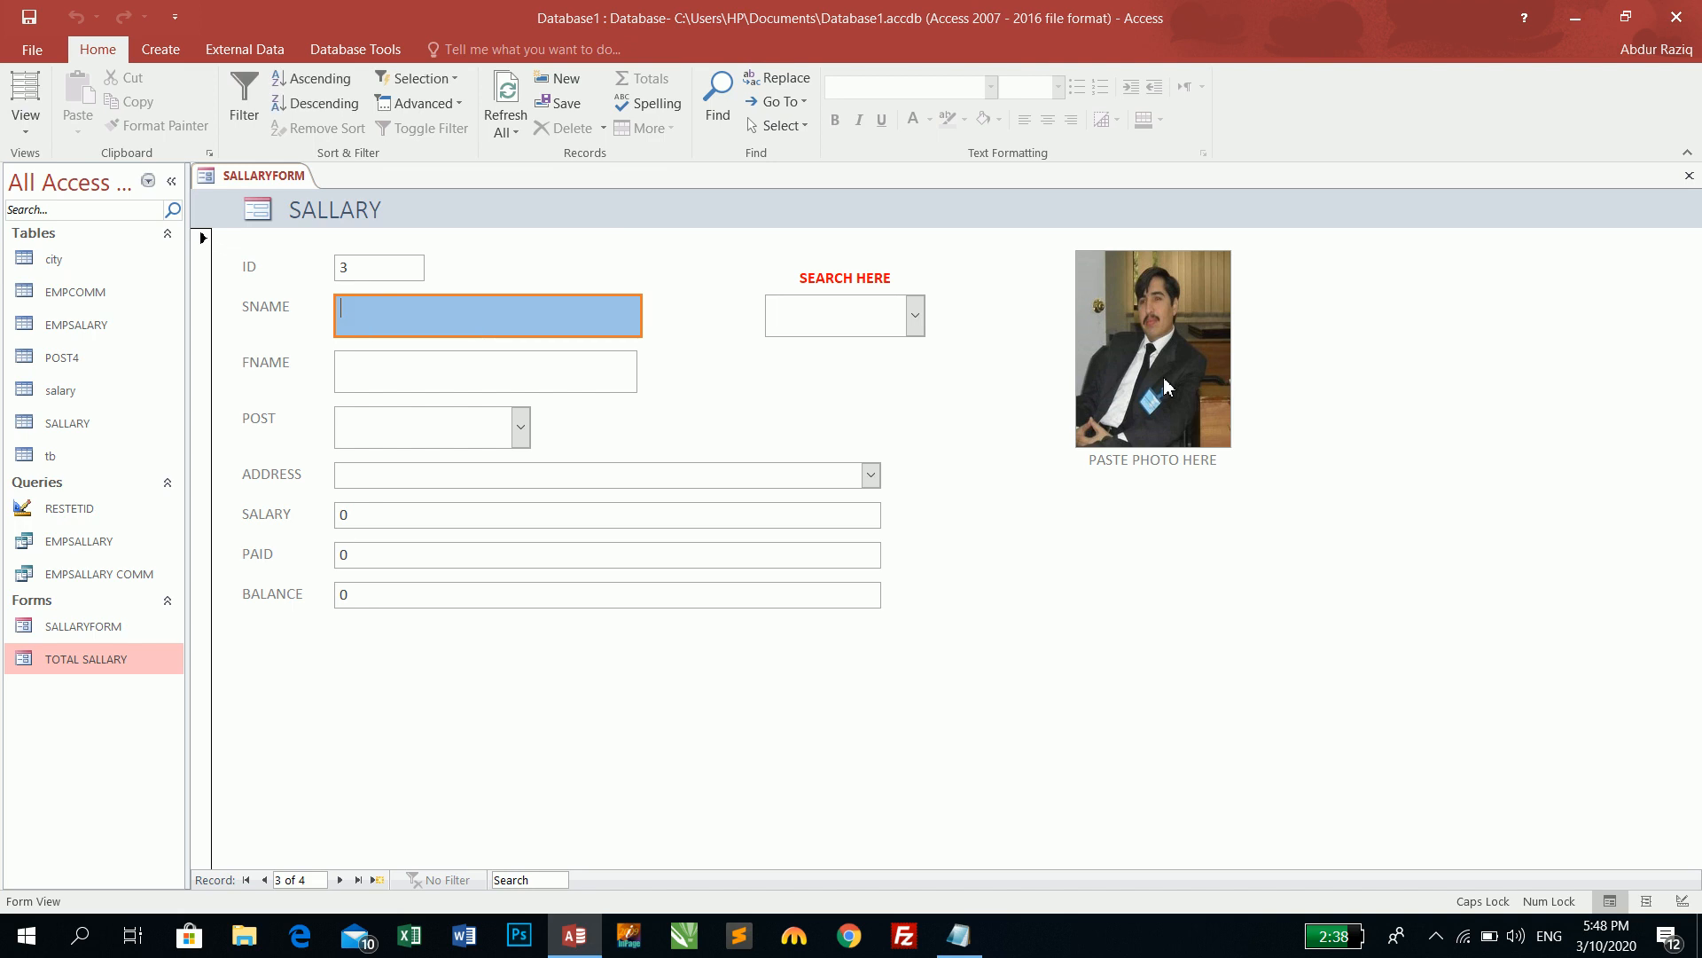
{"action": "key", "text": "Tab"}
{"action": "type", "text": "ENG"}
{"action": "key", "text": "Tab"}
{"action": "type", "text": "S"}
{"action": "key", "text": "Tab"}
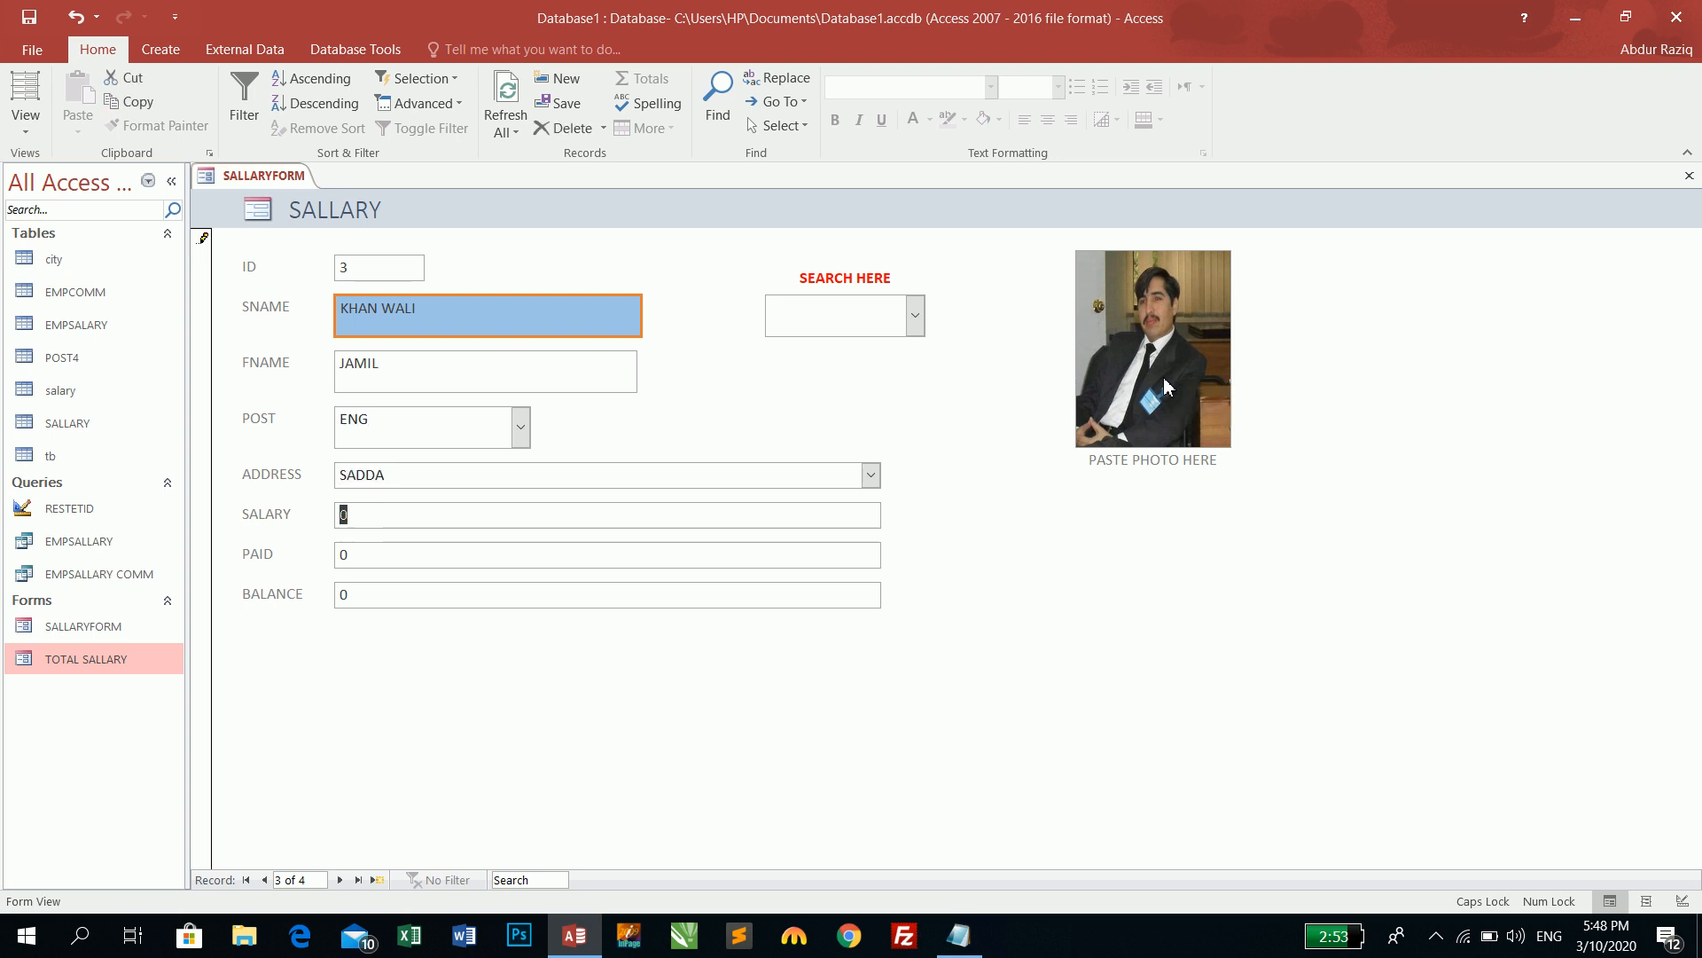
{"action": "type", "text": "8000"}
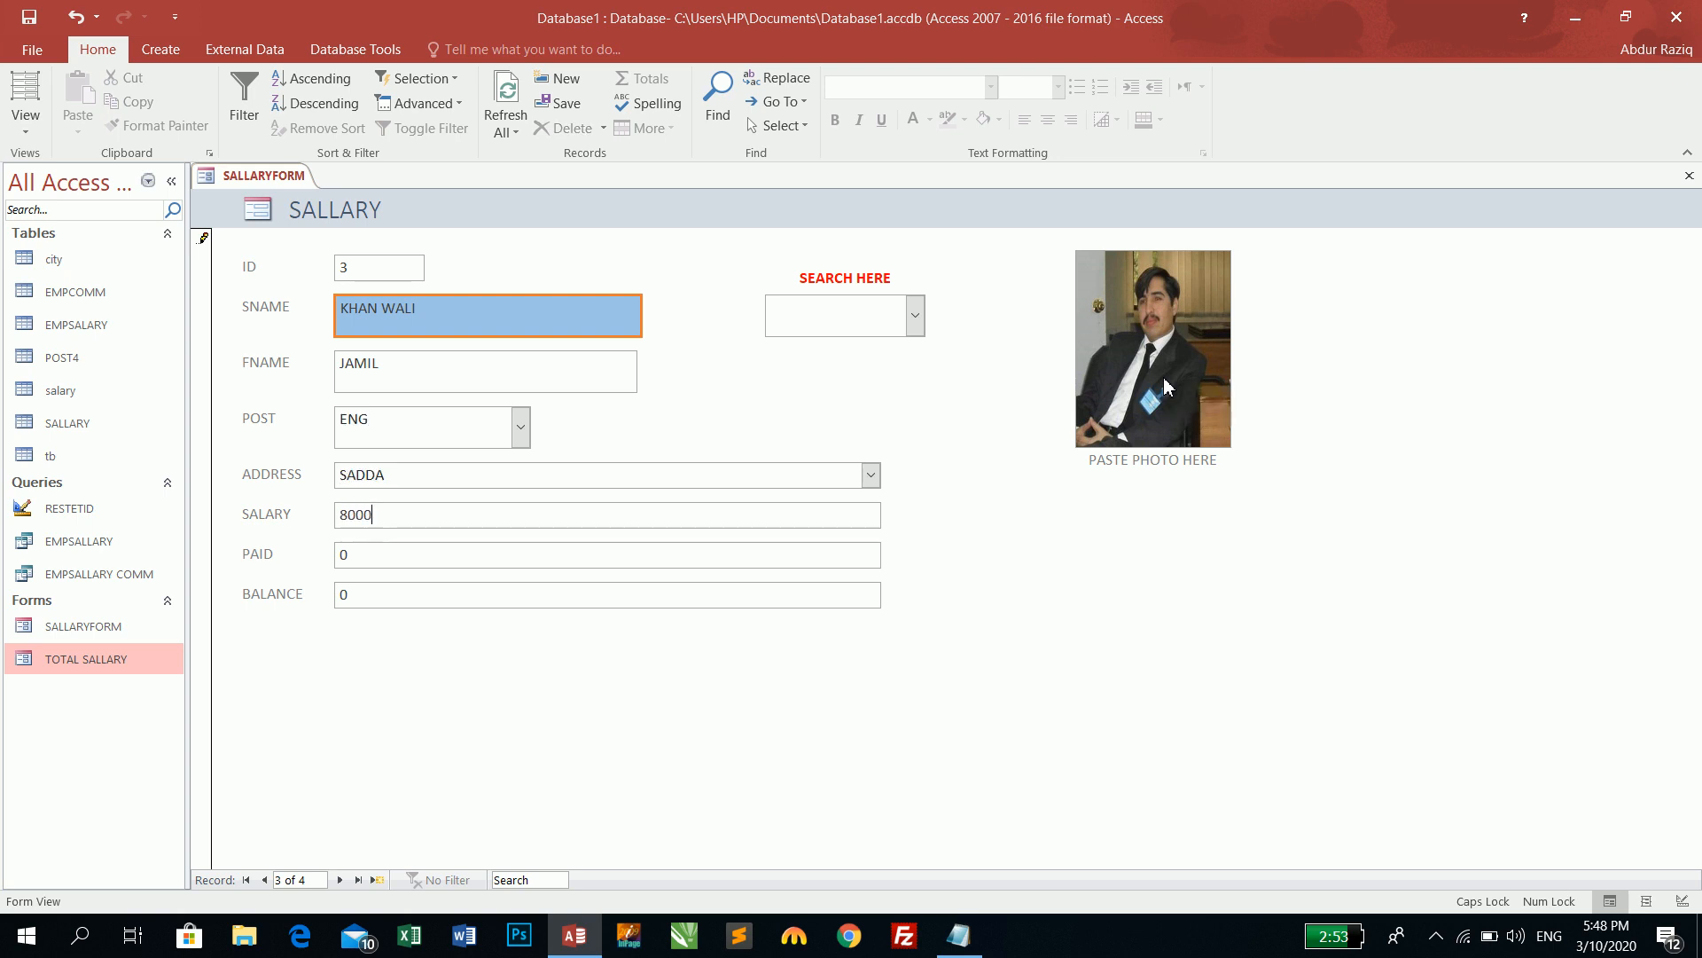
{"action": "key", "text": "Tab"}
{"action": "type", "text": "600"}
{"action": "key", "text": "Tab"}
{"action": "key", "text": "Tab"}
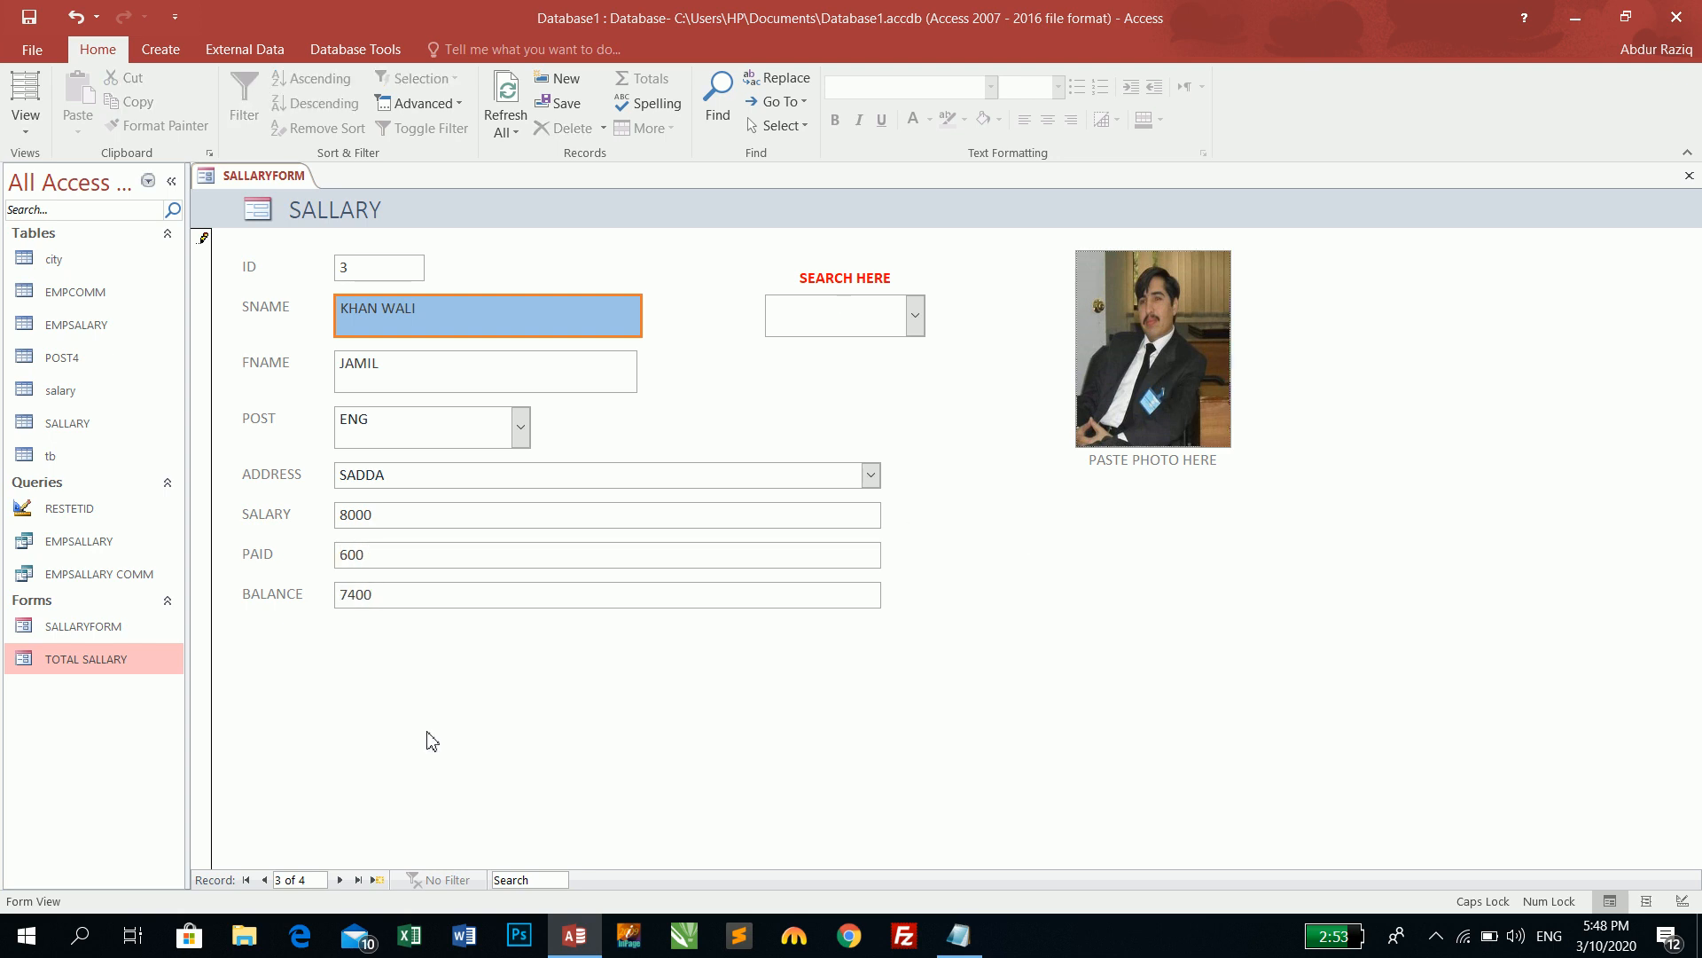
{"action": "left_click", "coordinate": [265, 879]}
- Step through all four records with the Previous and Next record buttons
{"action": "left_click", "coordinate": [265, 880]}
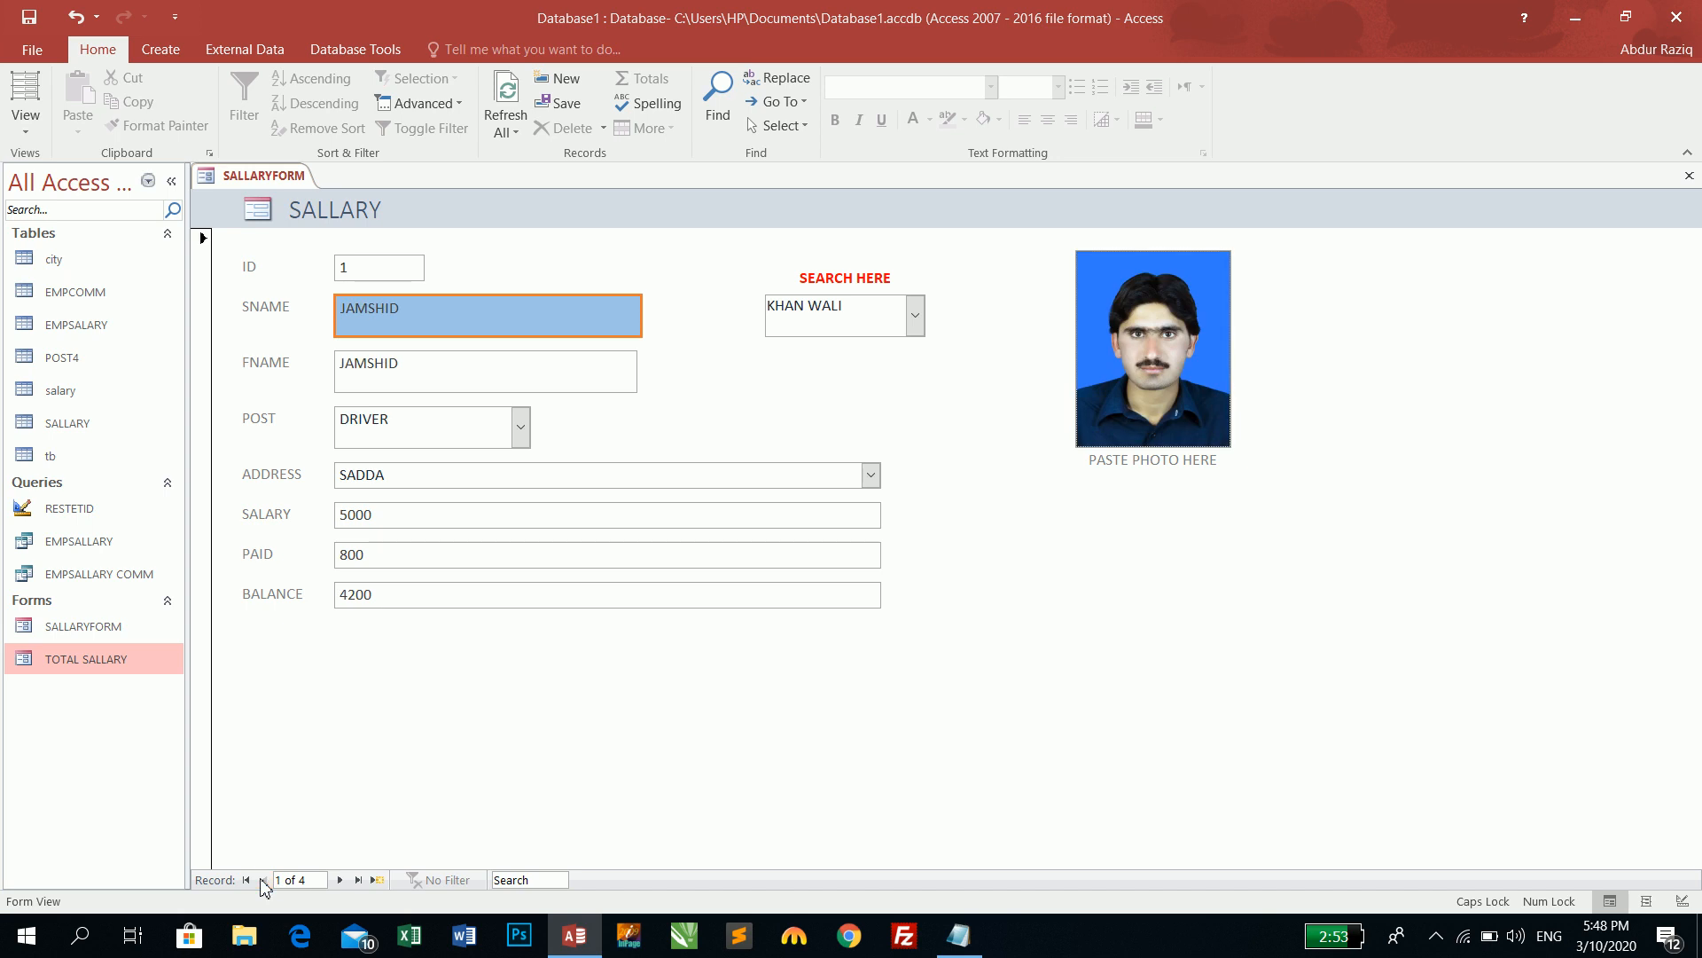
{"action": "left_click", "coordinate": [339, 879]}
{"action": "left_click", "coordinate": [340, 879]}
{"action": "left_click", "coordinate": [340, 880]}
{"action": "left_click", "coordinate": [340, 880]}
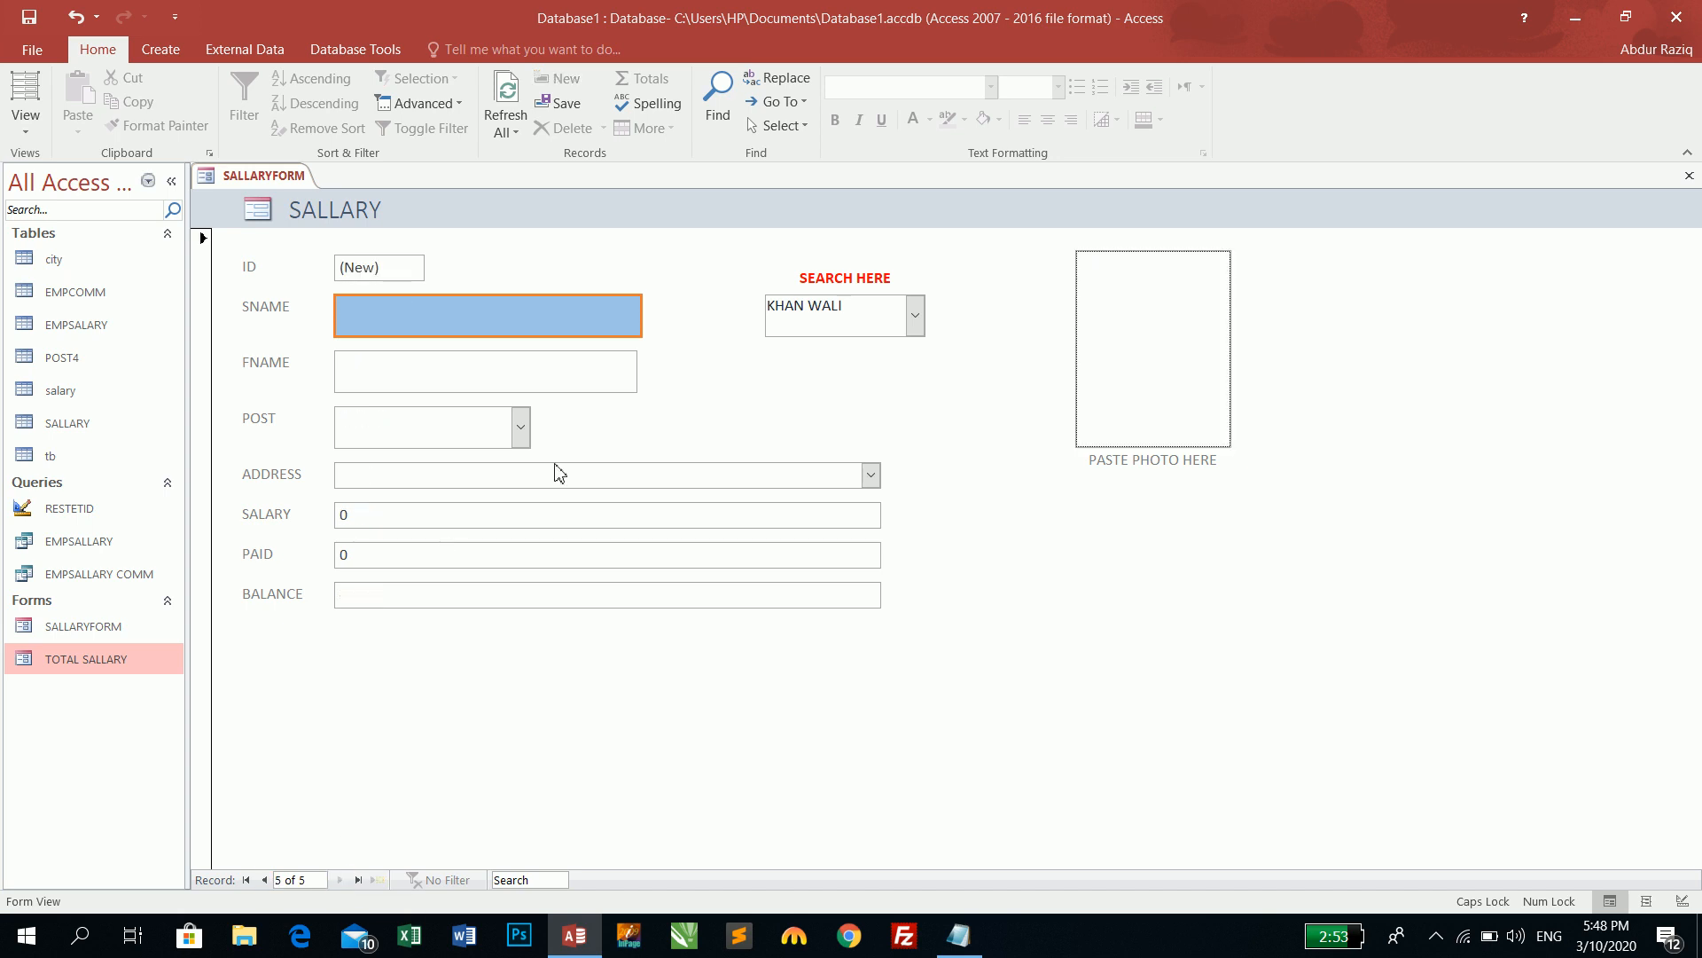
- Pick JAMSHID, NASIR, KHAN WALI and SAIFULLAH in turn from the SEARCH HERE list
{"action": "left_click", "coordinate": [915, 316]}
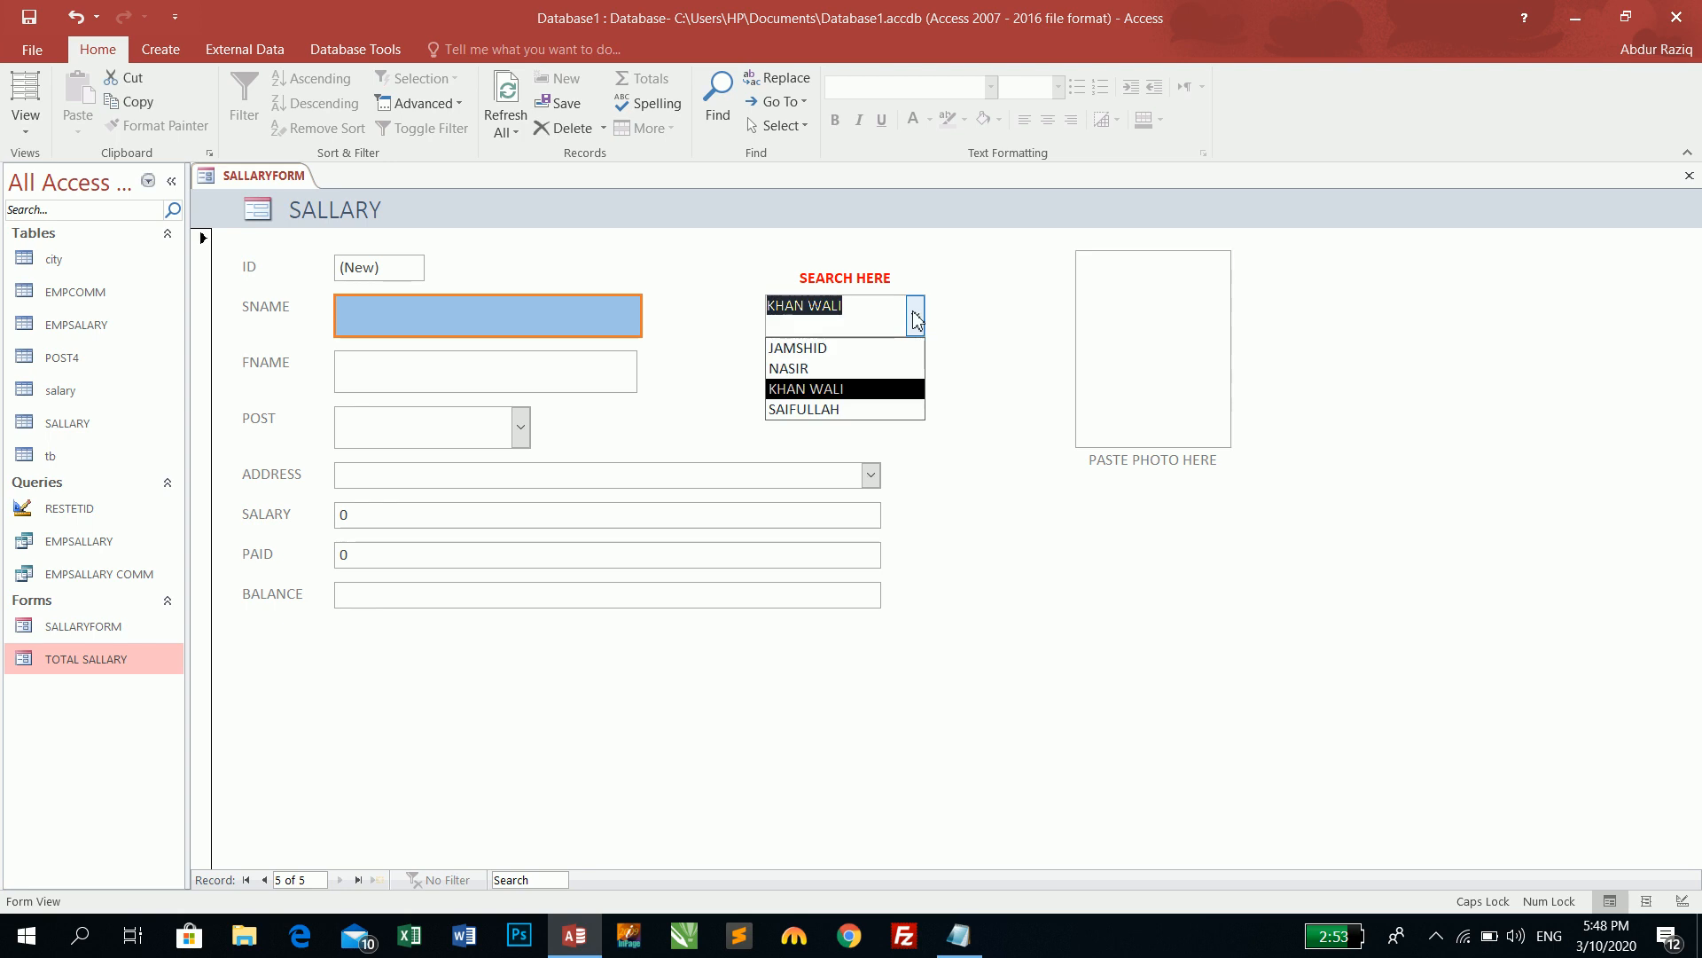
{"action": "left_click", "coordinate": [838, 347]}
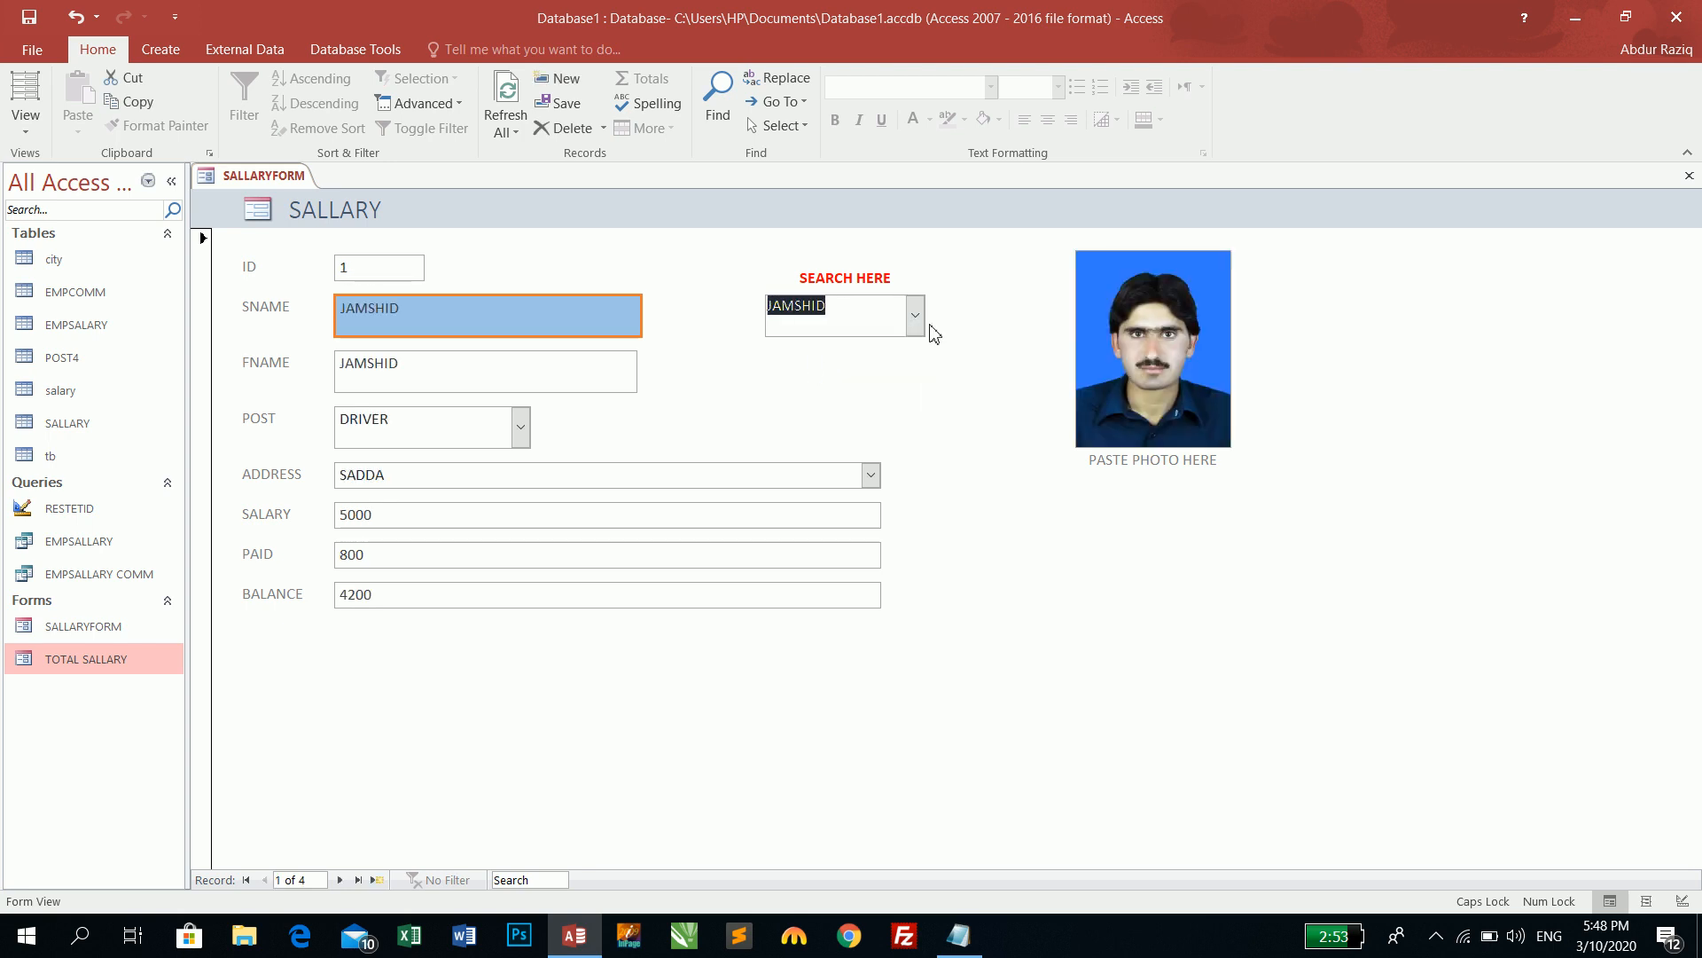
{"action": "left_click", "coordinate": [920, 322]}
{"action": "left_click", "coordinate": [849, 370]}
{"action": "left_click", "coordinate": [915, 318]}
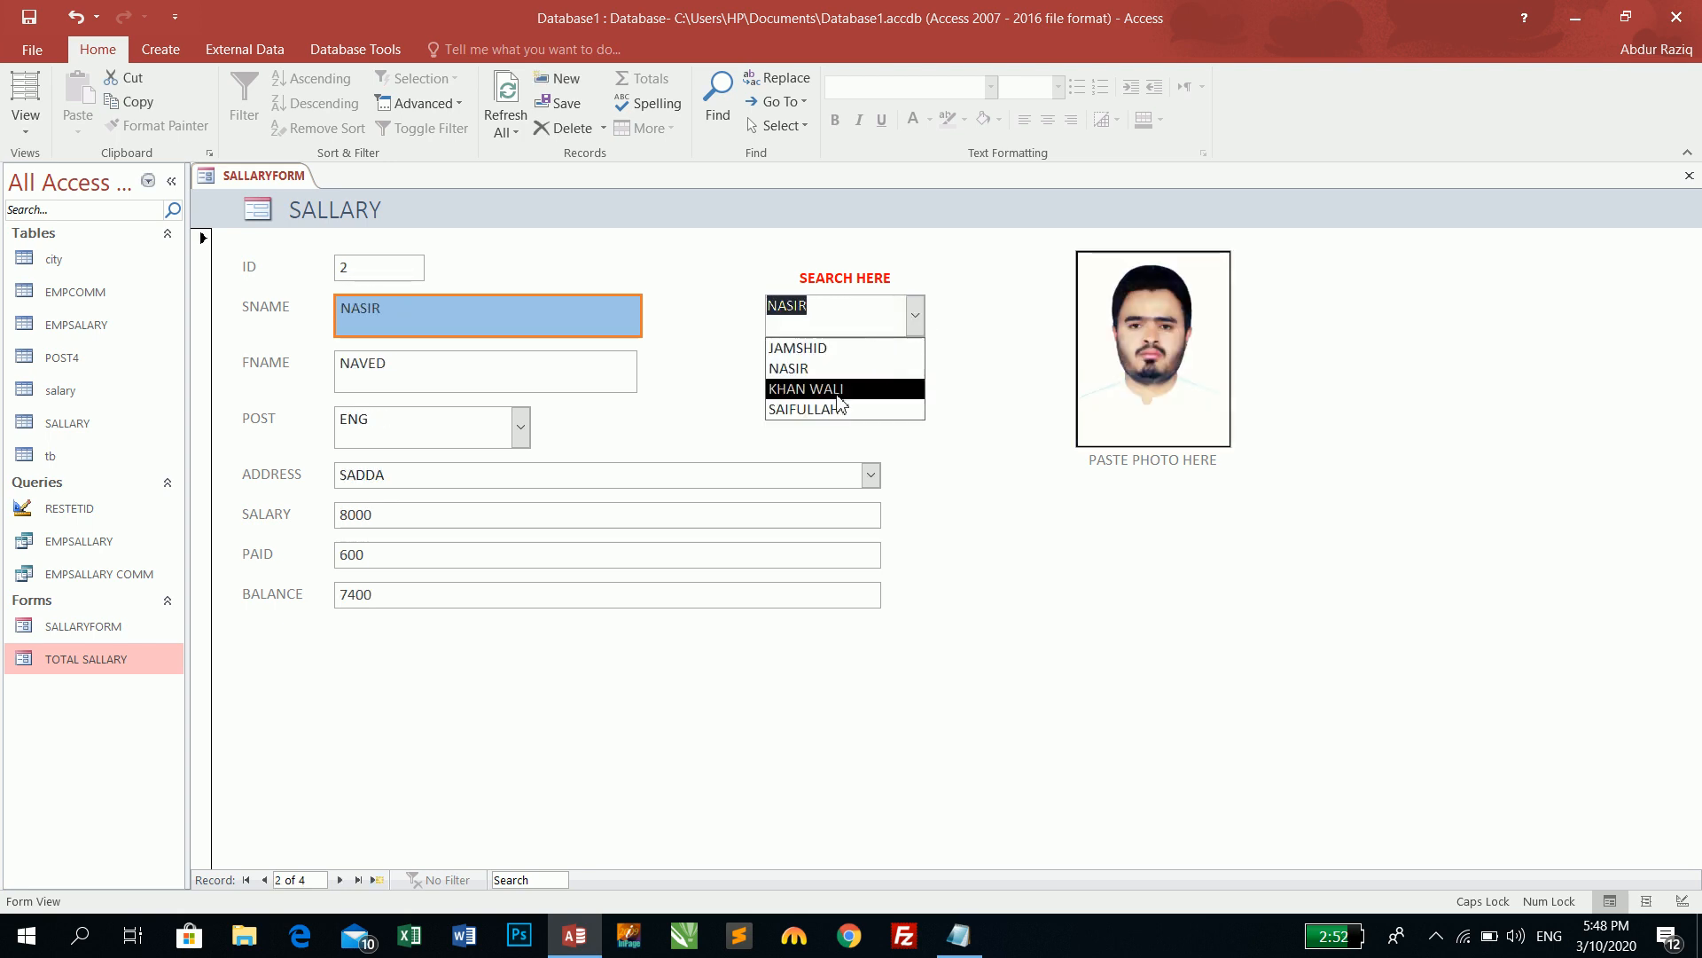
{"action": "left_click", "coordinate": [831, 389]}
{"action": "left_click", "coordinate": [915, 319]}
{"action": "left_click", "coordinate": [838, 413]}
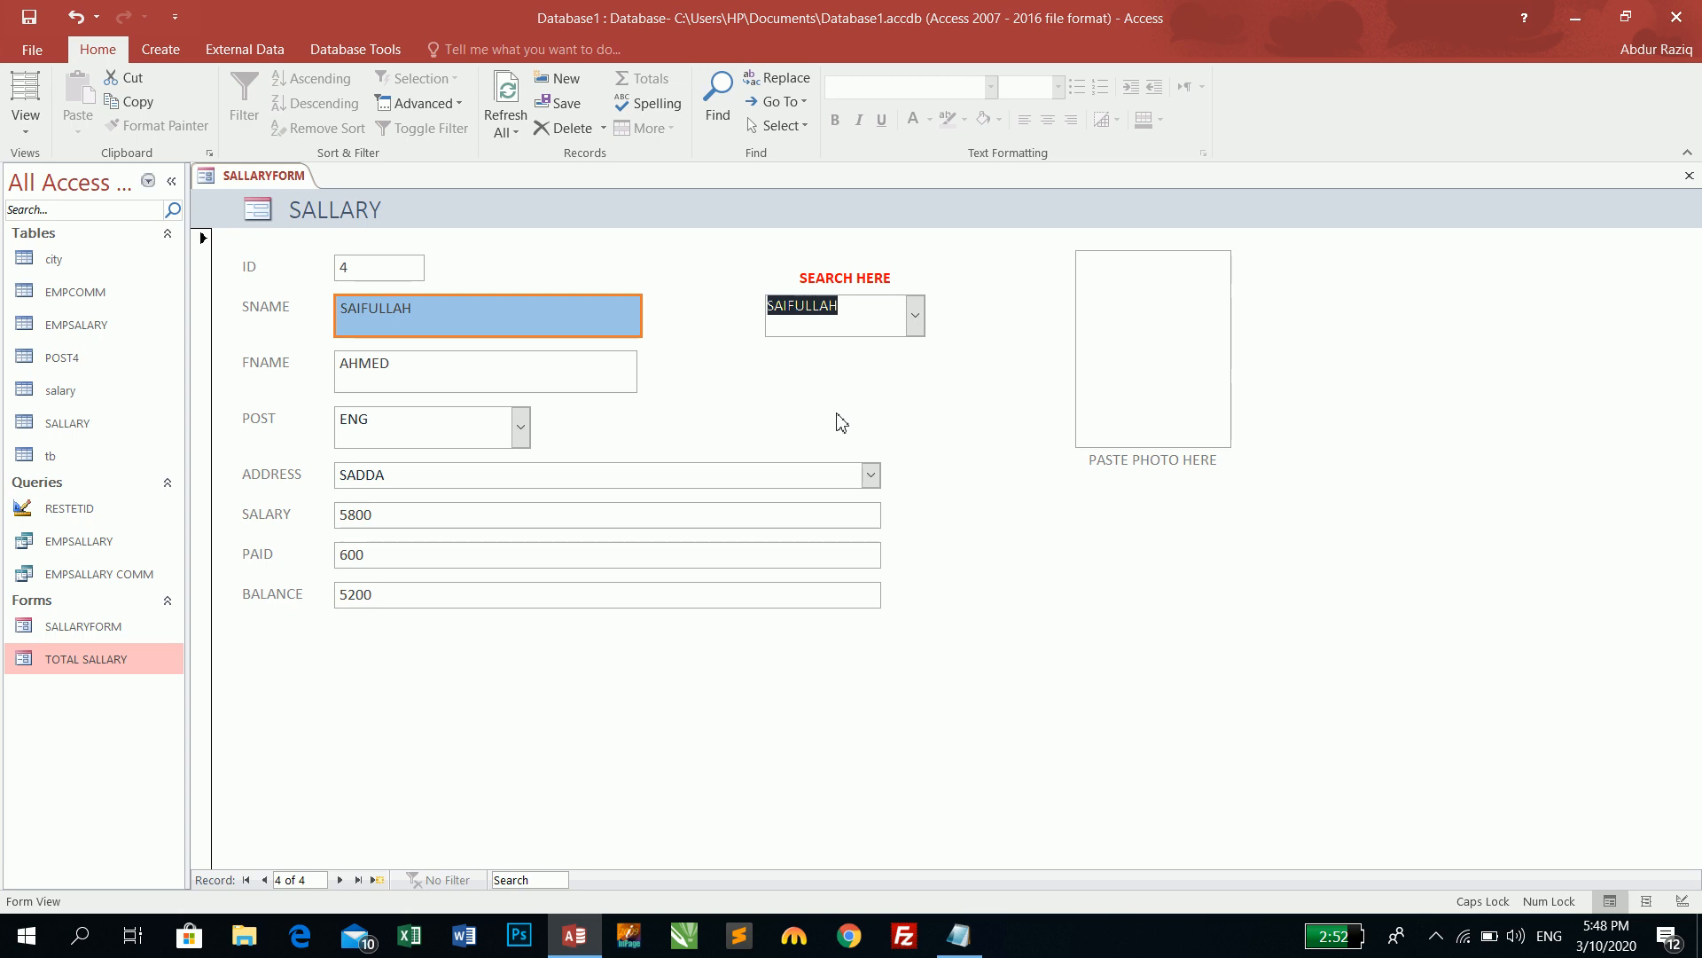
{"action": "key", "text": "ctrl+f"}
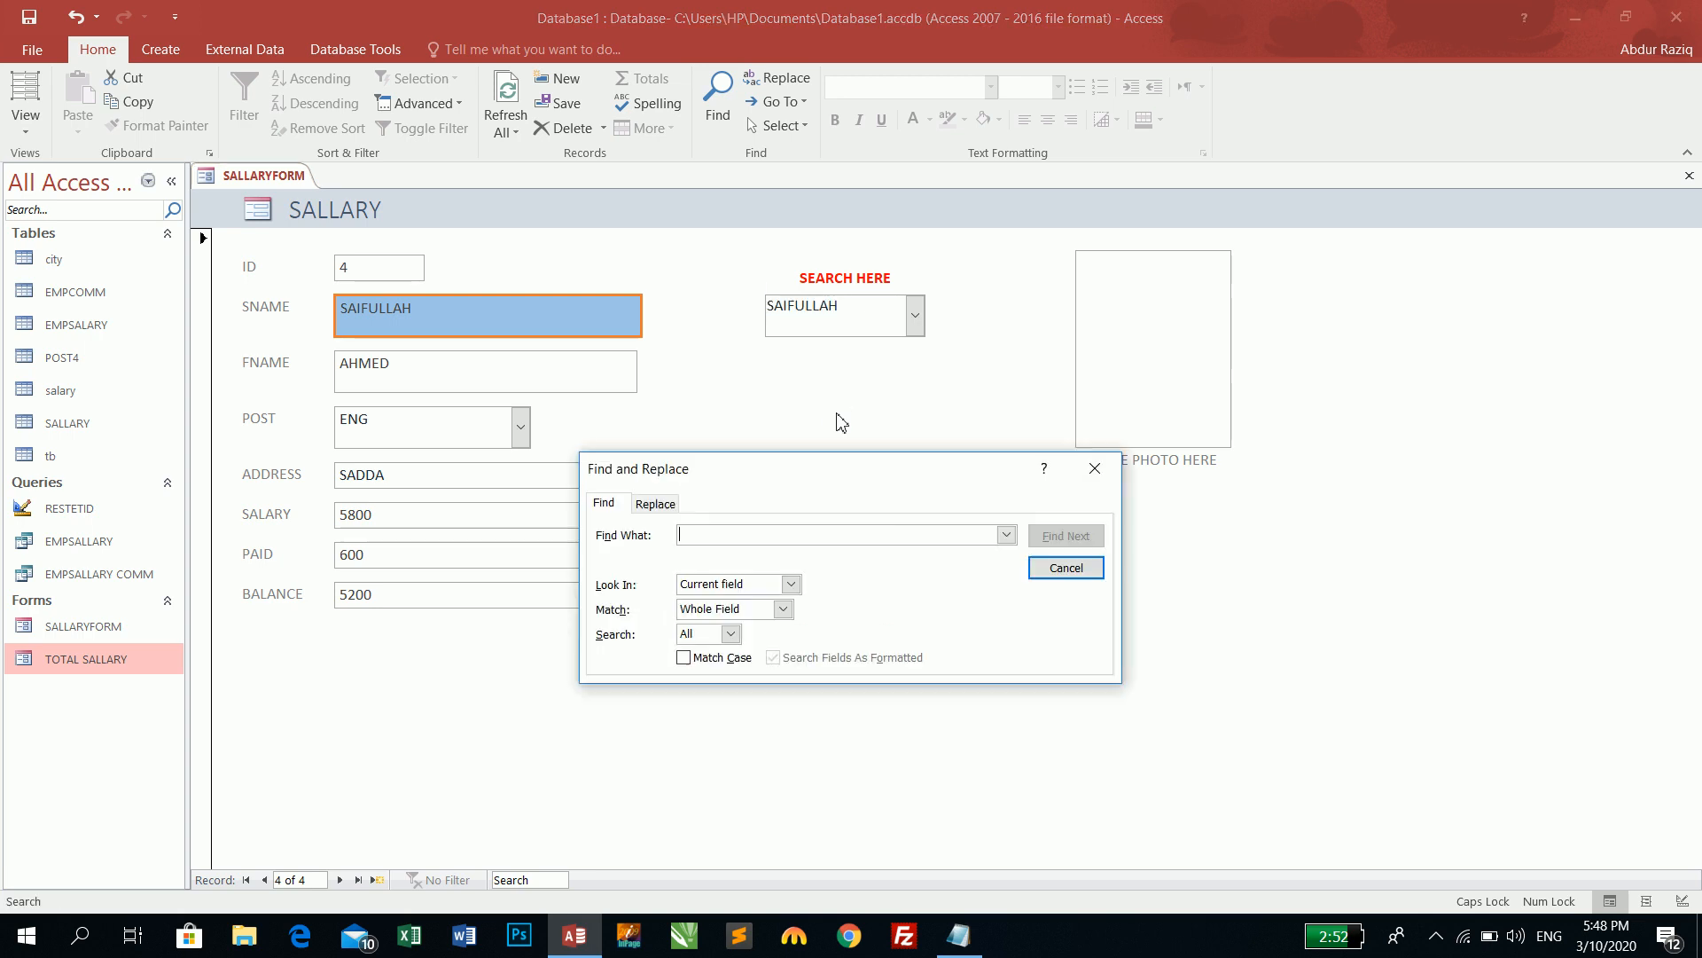
{"action": "type", "text": "K"}
{"action": "key", "text": "BackSpace"}
{"action": "type", "text": "KHAW"}
{"action": "key", "text": "BackSpace"}
{"action": "type", "text": "N WALI"}
{"action": "key", "text": "Return"}
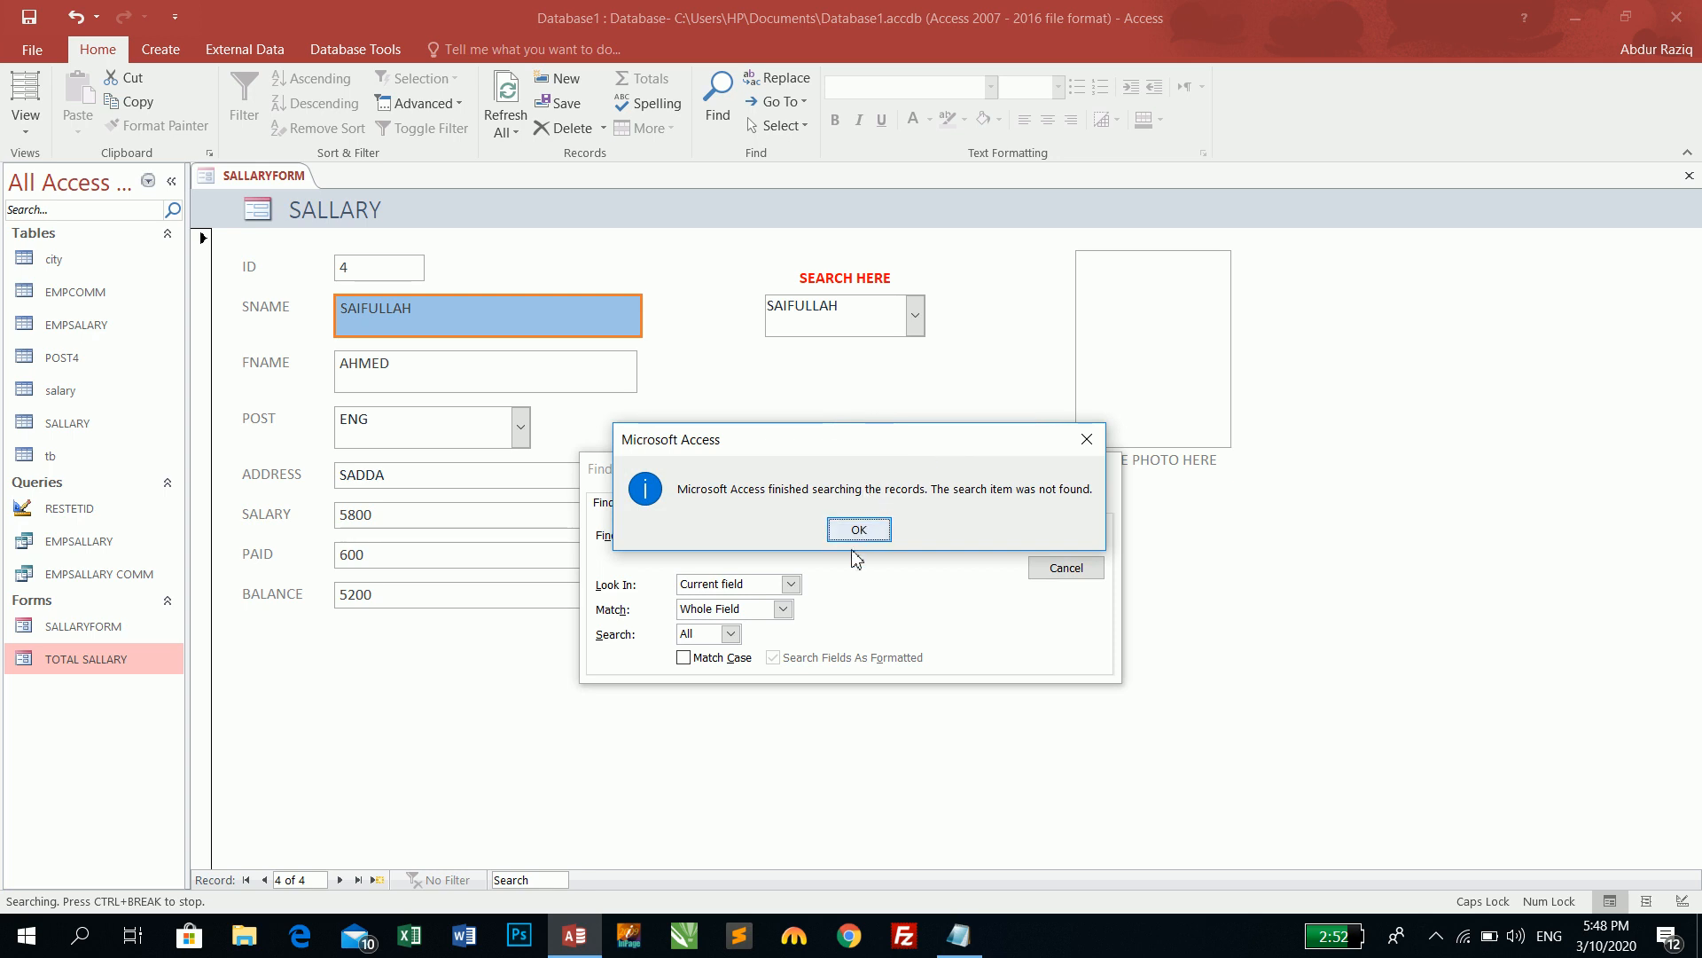
{"action": "left_click_drag", "start_coordinate": [866, 448], "coordinate": [1098, 419]}
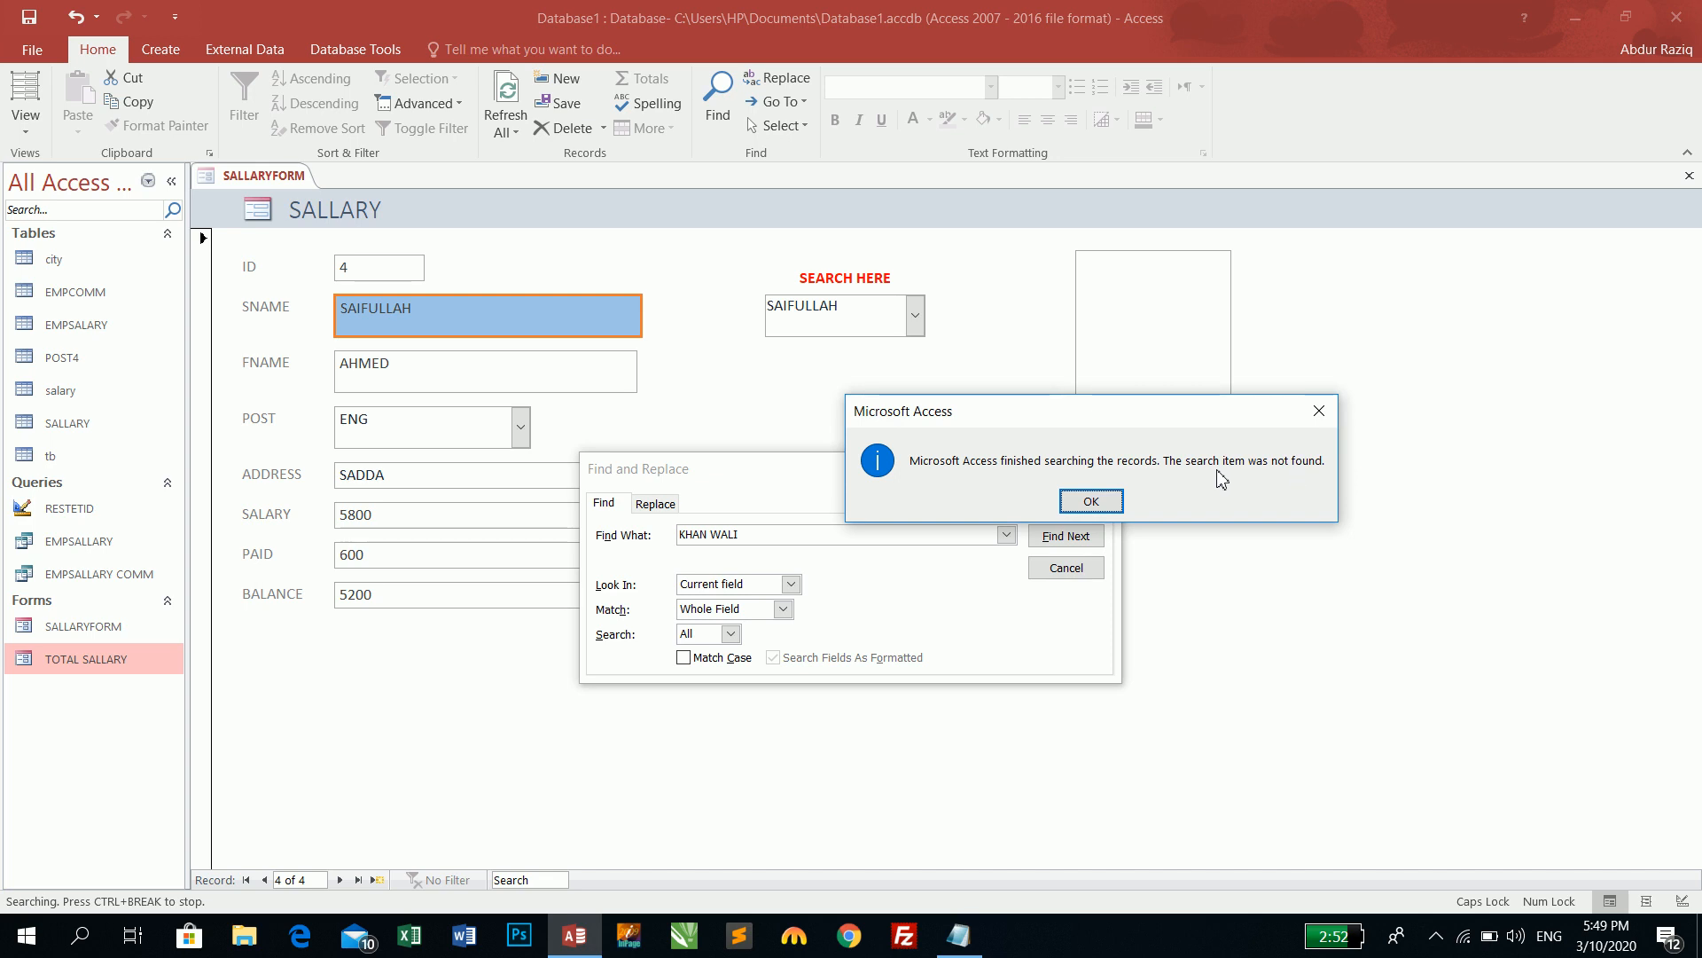
{"action": "left_click", "coordinate": [1108, 498]}
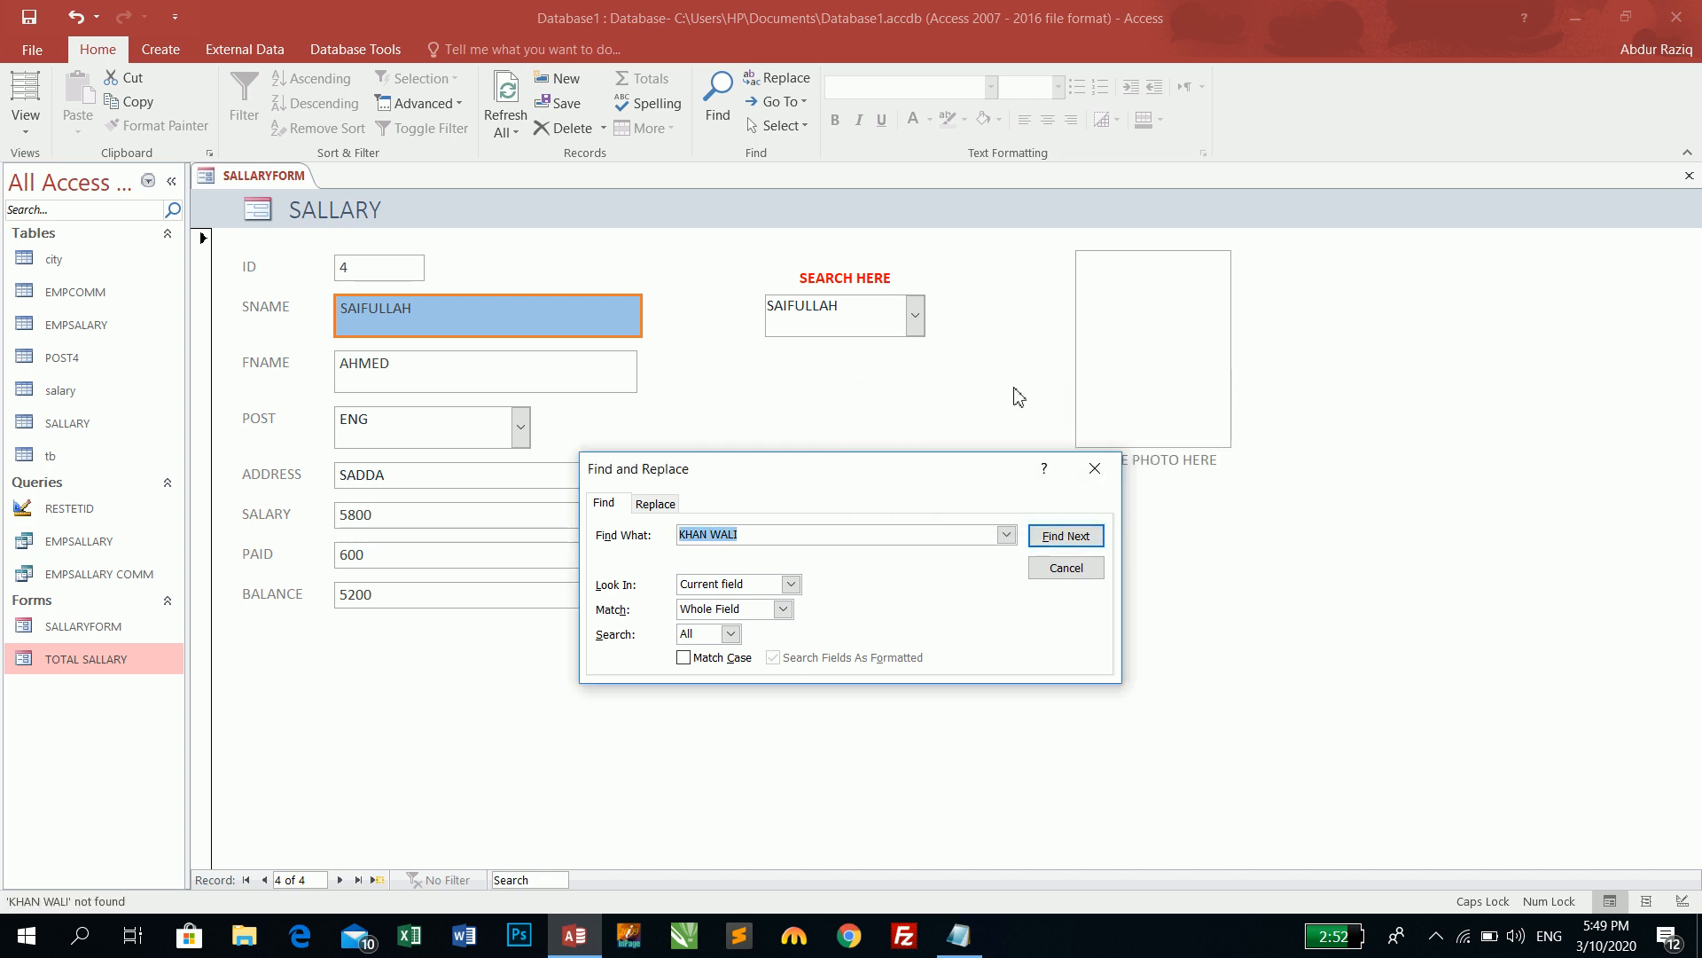
{"action": "left_click", "coordinate": [1098, 468]}
{"action": "left_click", "coordinate": [914, 315]}
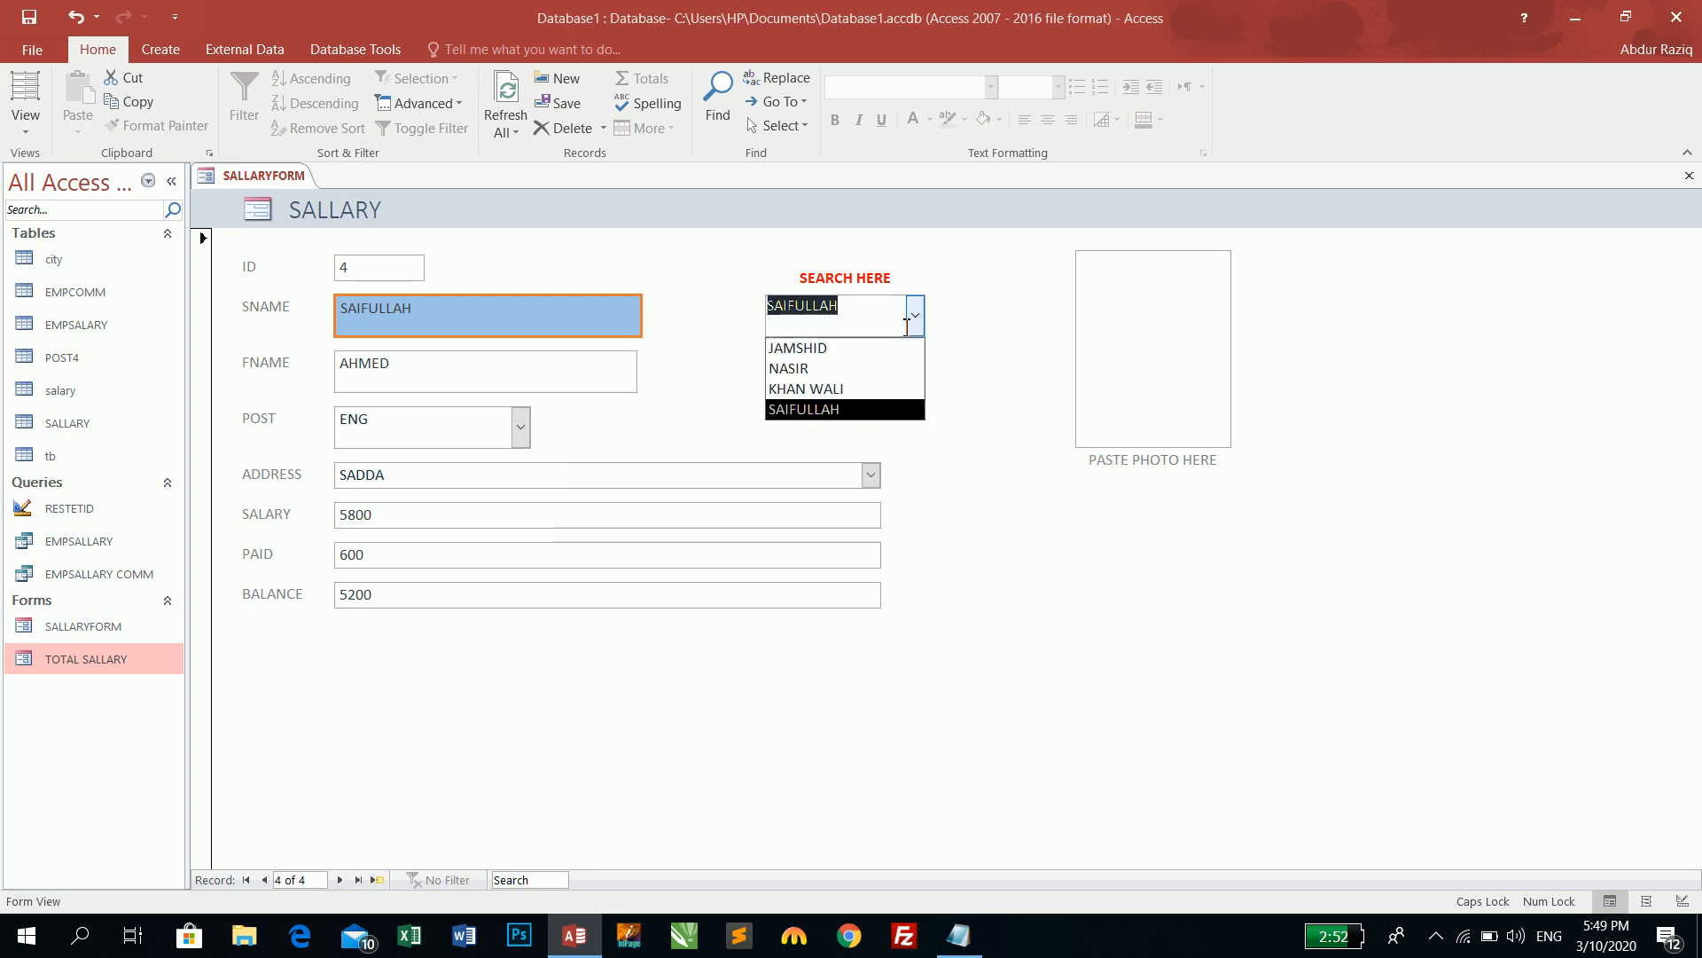
{"action": "left_click", "coordinate": [808, 399]}
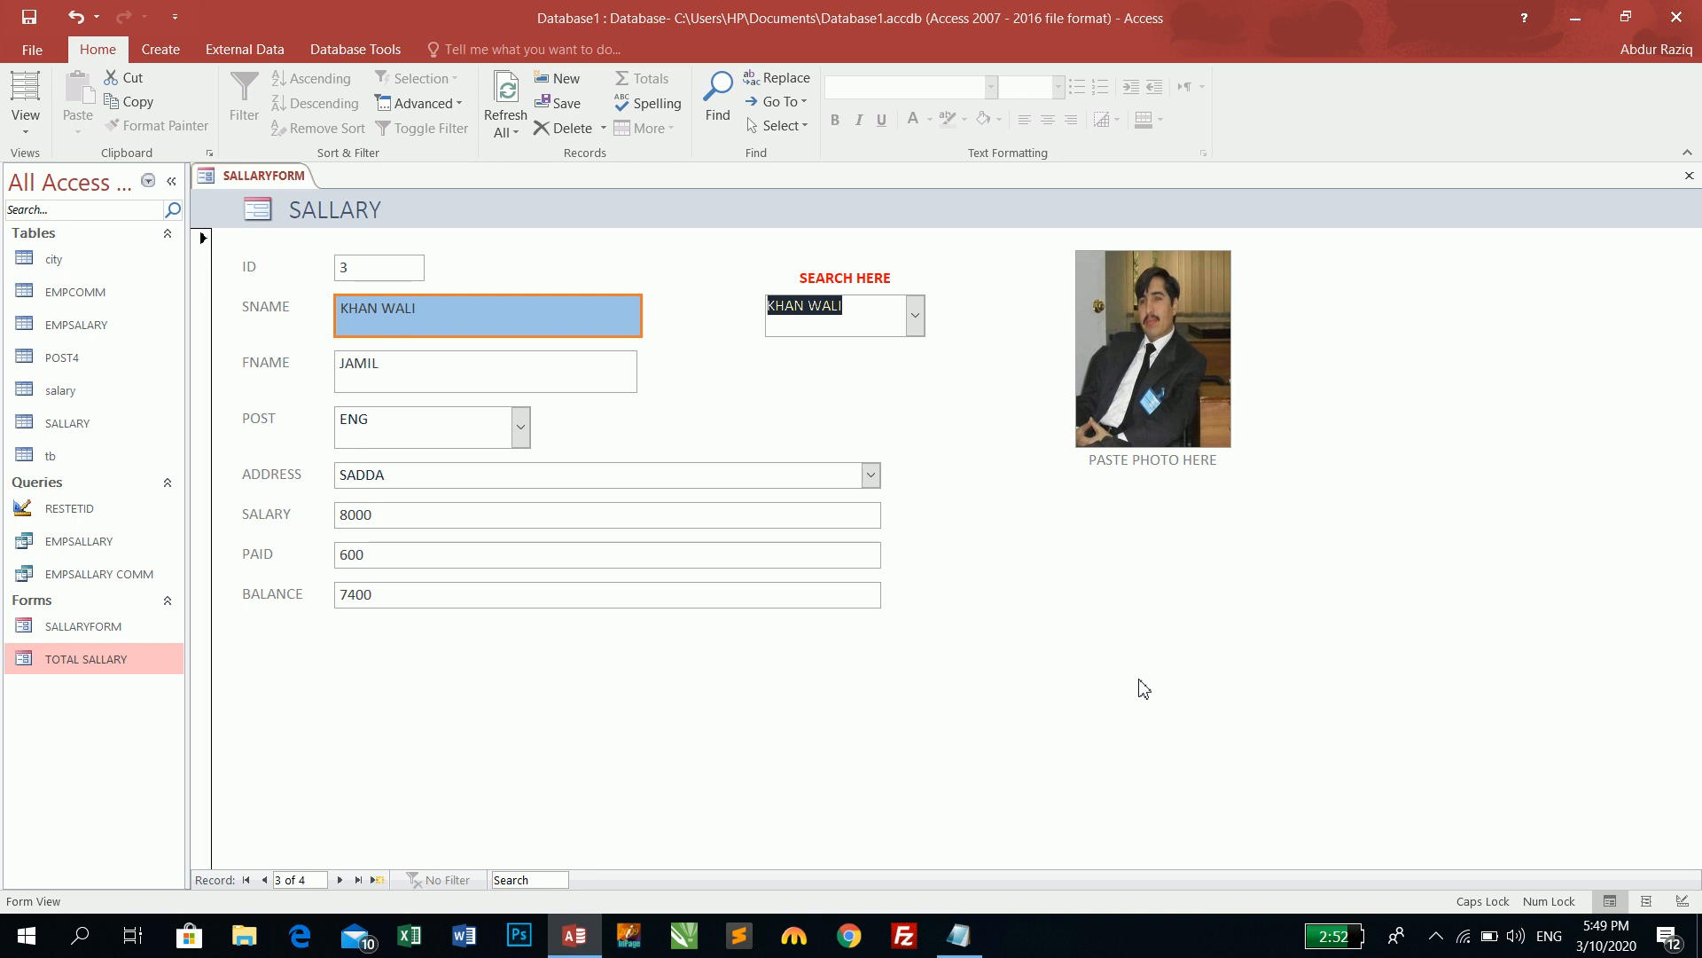
- Use SEARCH HERE to jump to JAMSHID's record, then NASIR's
{"action": "left_click", "coordinate": [915, 316]}
{"action": "left_click", "coordinate": [803, 346]}
{"action": "left_click", "coordinate": [915, 317]}
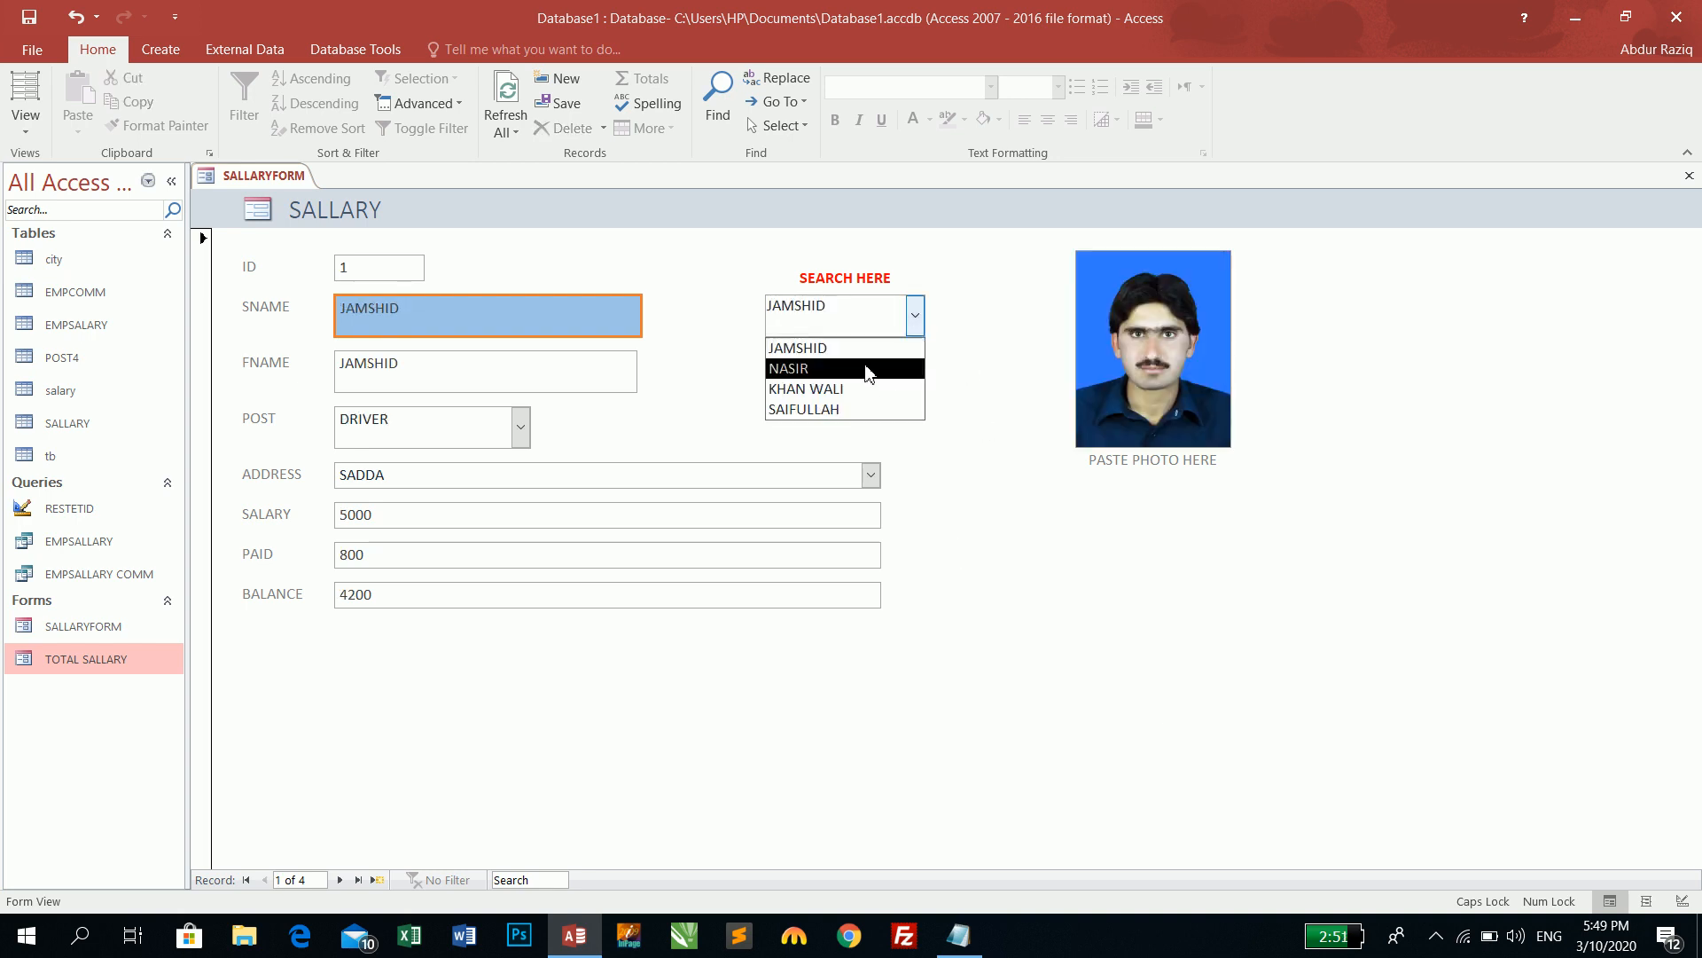
{"action": "left_click", "coordinate": [867, 366]}
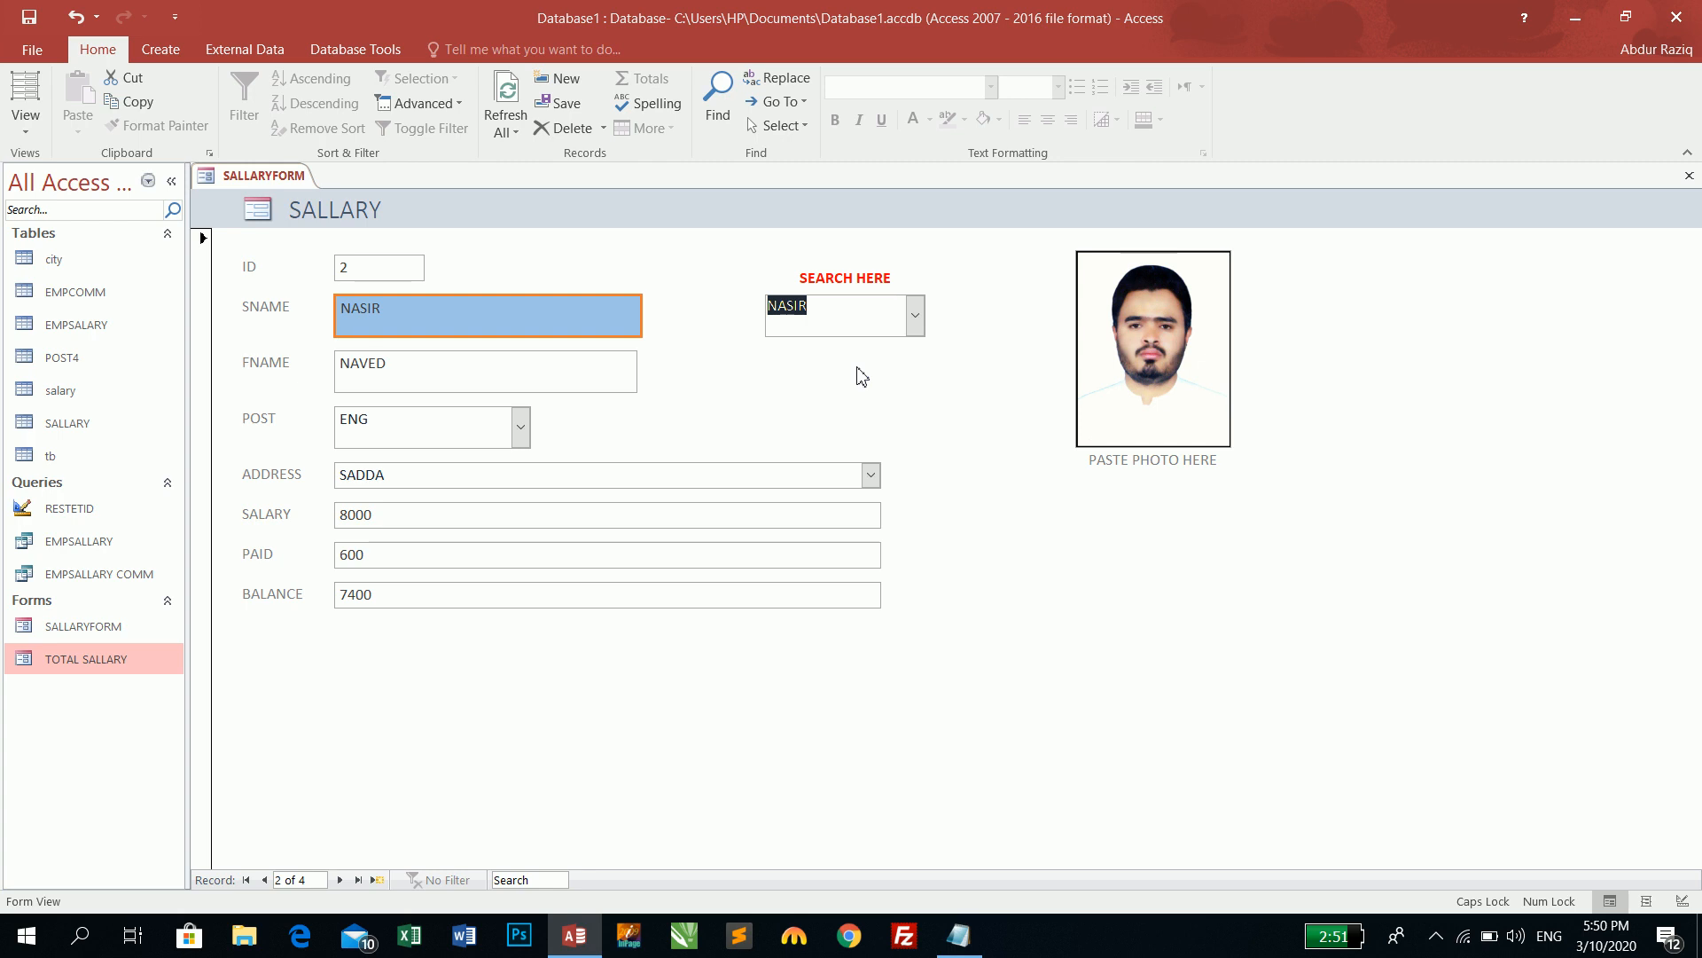
- Step through JAMSHID, NASIR, KHAN WALI and SAIFULLAH from the SEARCH HERE list
{"action": "left_click", "coordinate": [915, 316]}
{"action": "left_click", "coordinate": [905, 351]}
{"action": "left_click", "coordinate": [915, 316]}
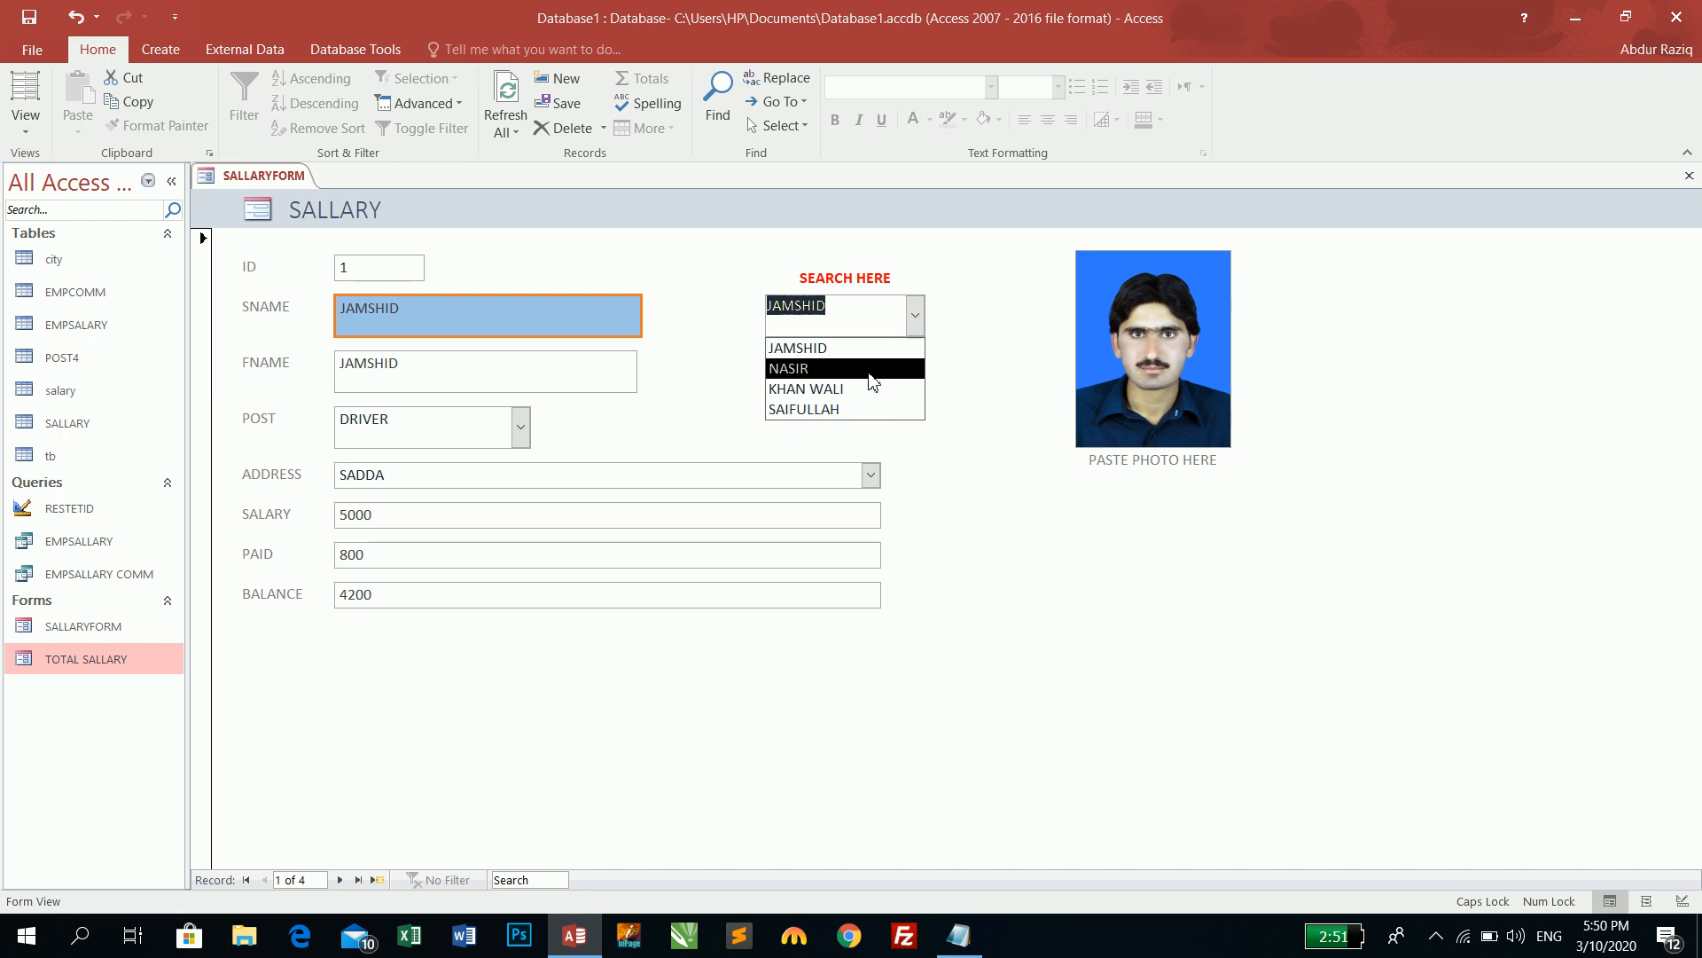
{"action": "left_click", "coordinate": [869, 368]}
{"action": "left_click", "coordinate": [915, 315]}
{"action": "left_click", "coordinate": [868, 390]}
{"action": "left_click", "coordinate": [915, 315]}
{"action": "left_click", "coordinate": [841, 409]}
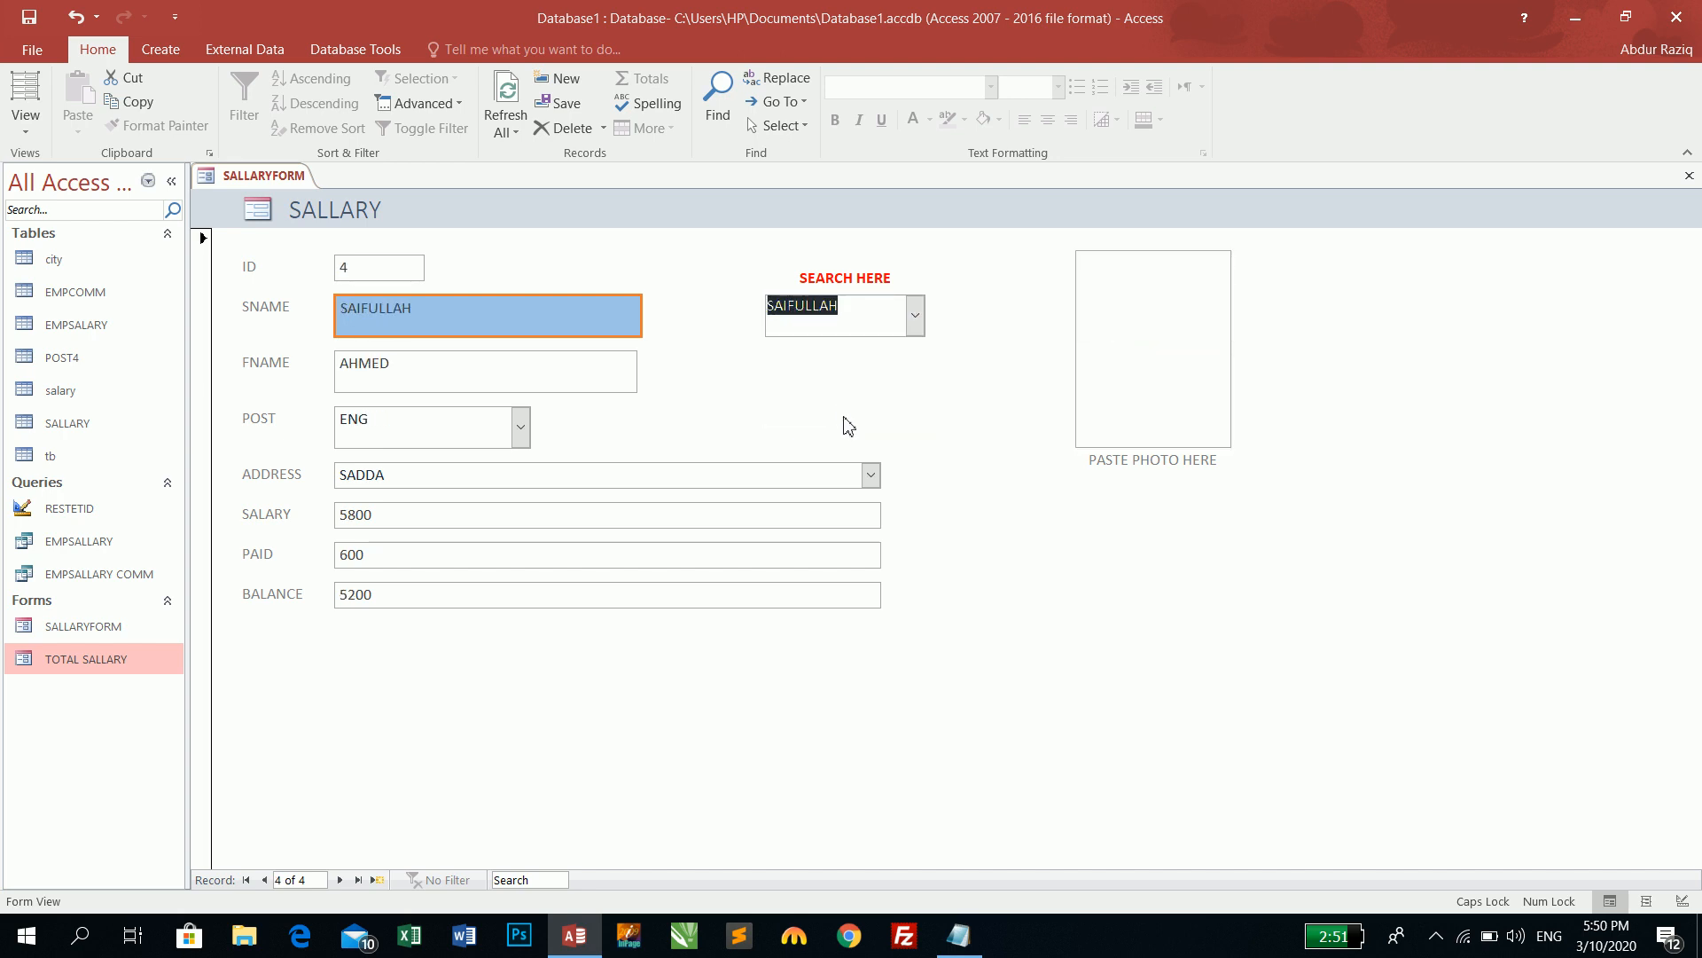
- Choose Enable all macros in Trust Center Macro Settings, then switch SALLARYFORM to Design View
{"action": "left_click", "coordinate": [12, 138]}
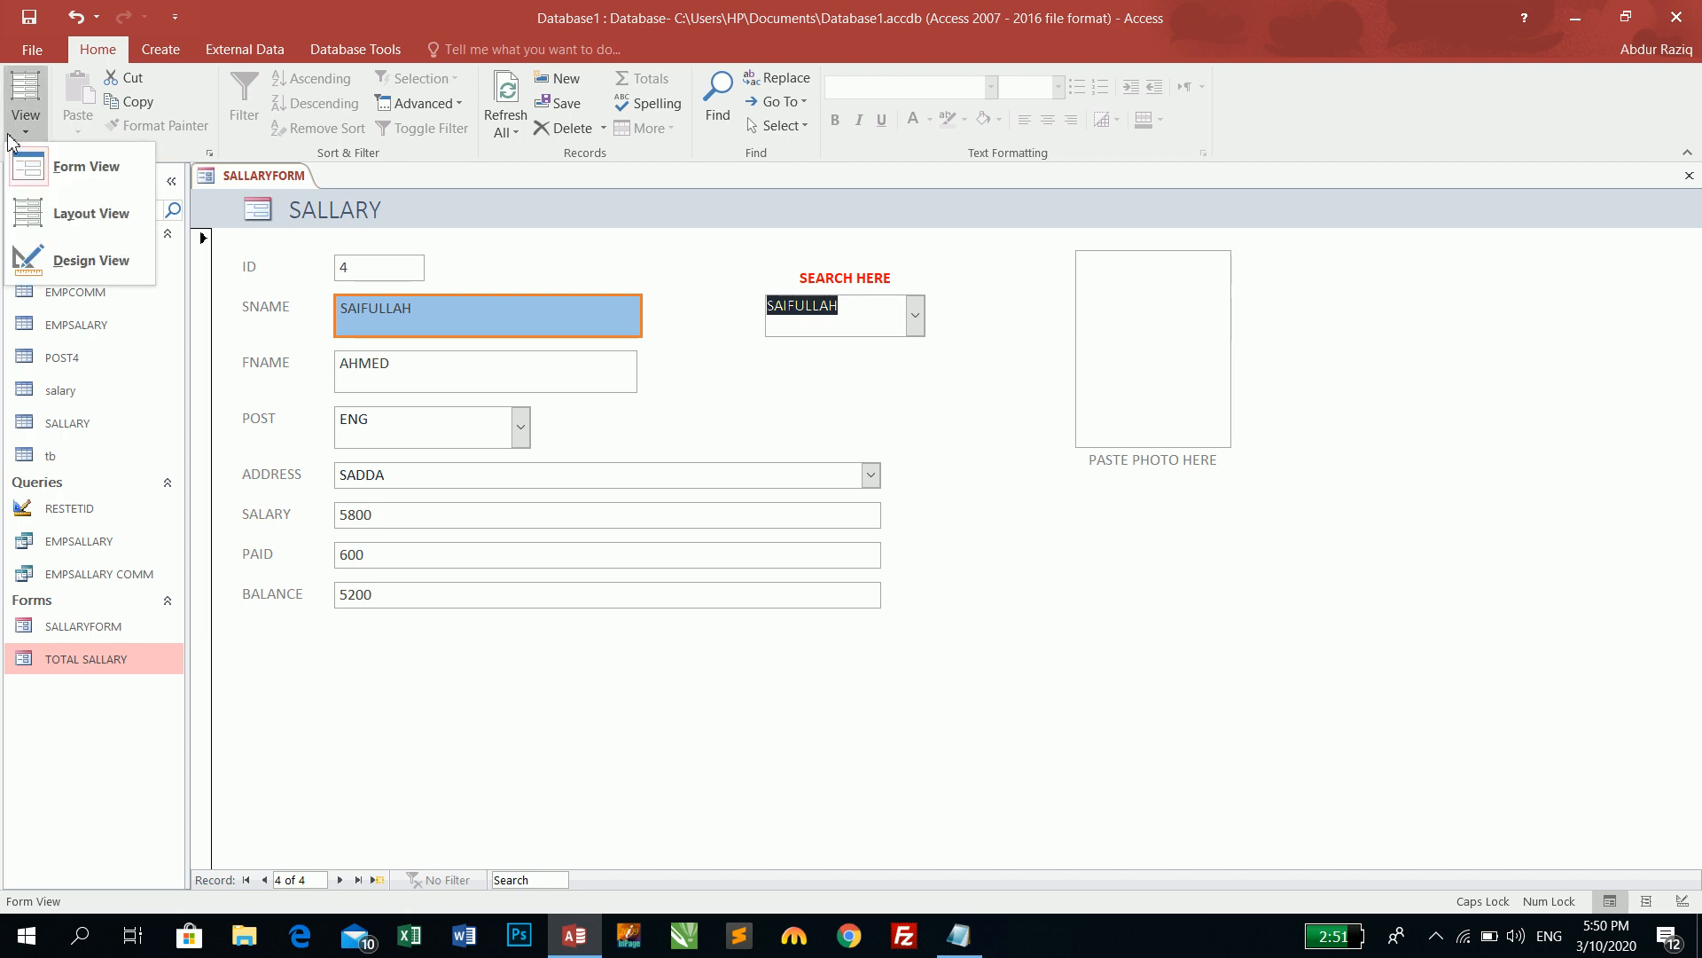
{"action": "left_click", "coordinate": [328, 9]}
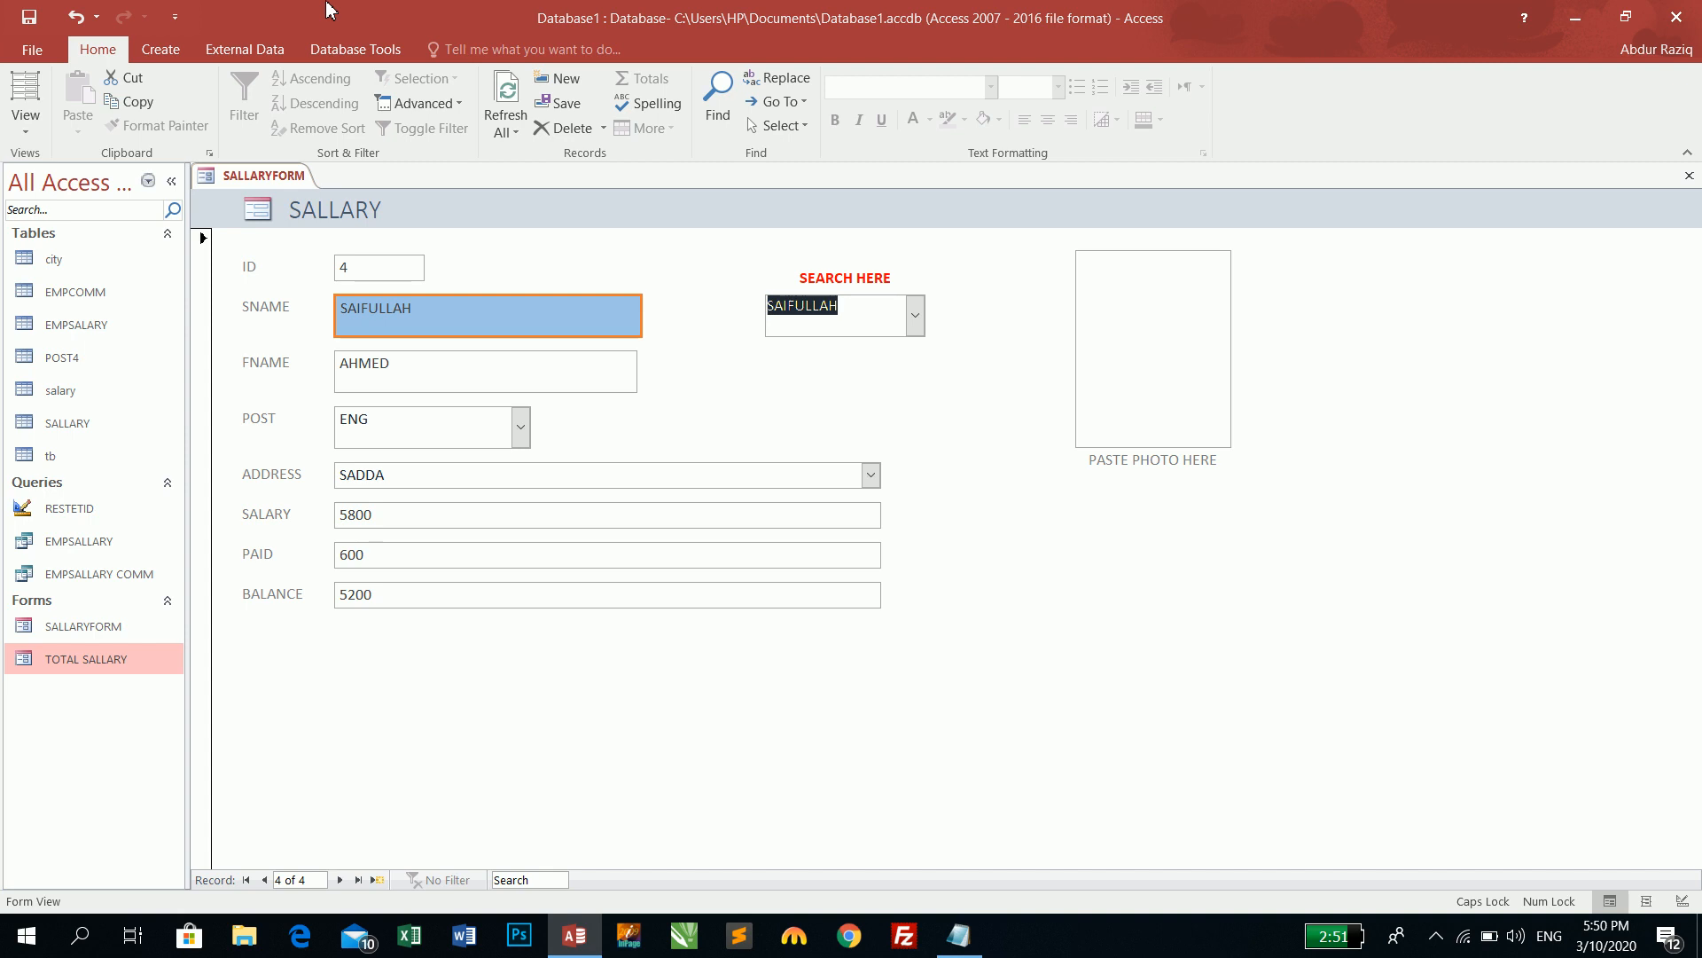
{"action": "left_click", "coordinate": [32, 50]}
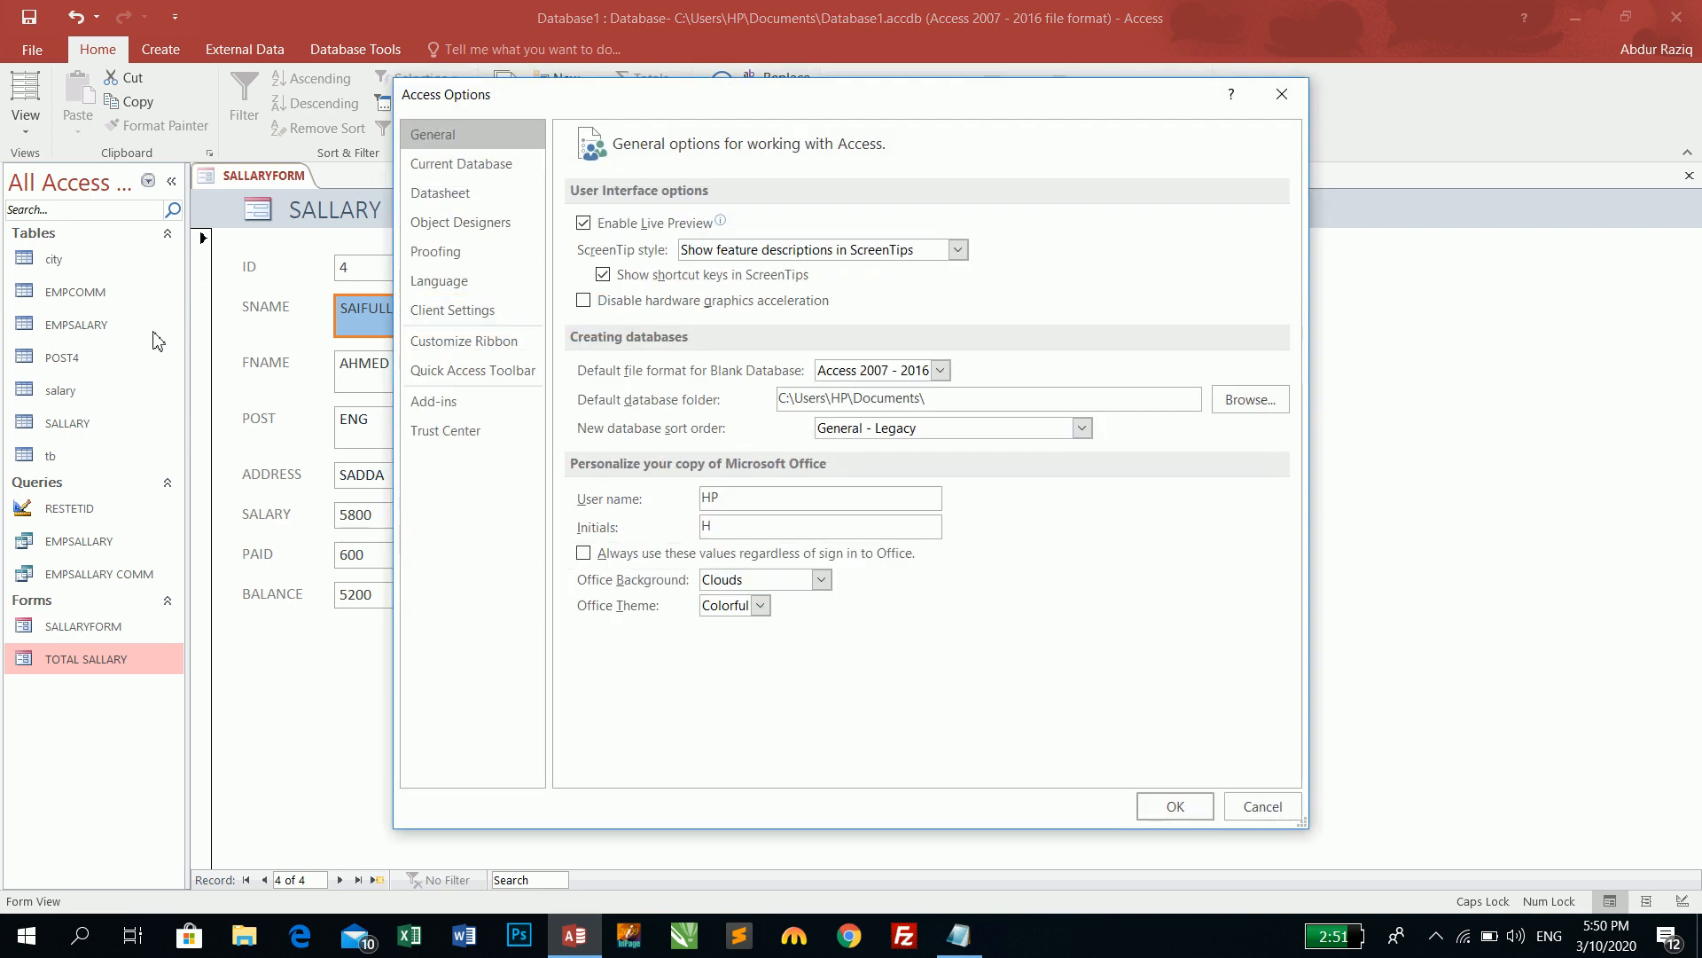
{"action": "left_click", "coordinate": [446, 431]}
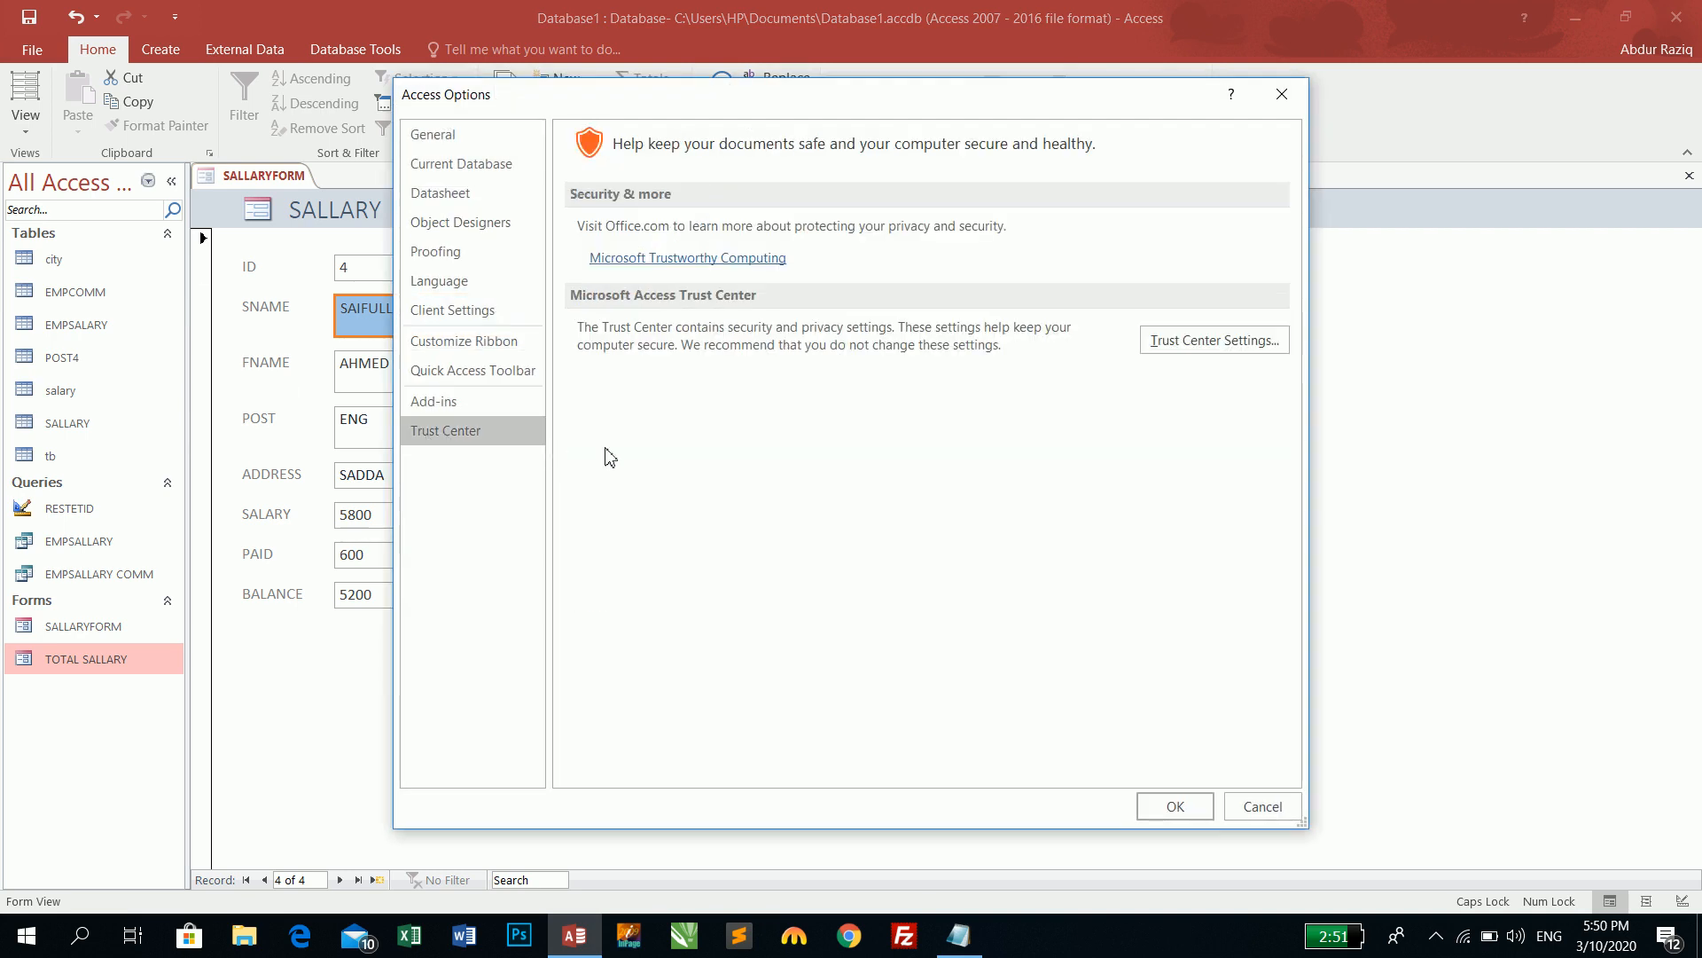
{"action": "left_click", "coordinate": [1233, 342]}
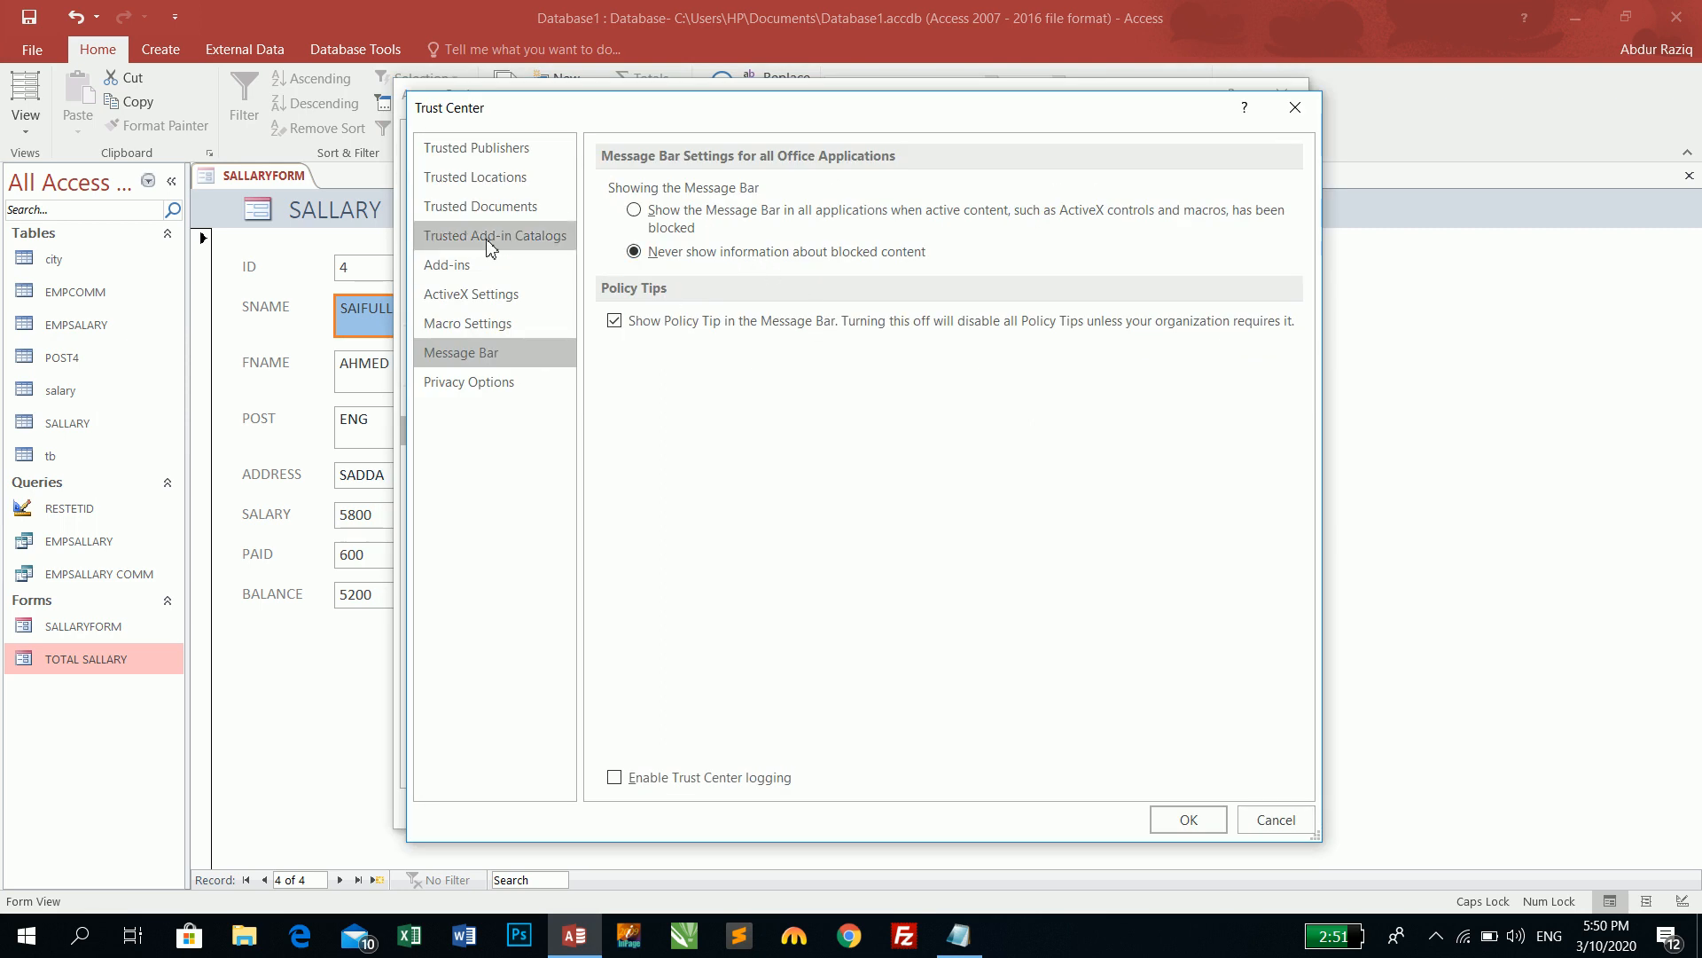
{"action": "left_click", "coordinate": [492, 339]}
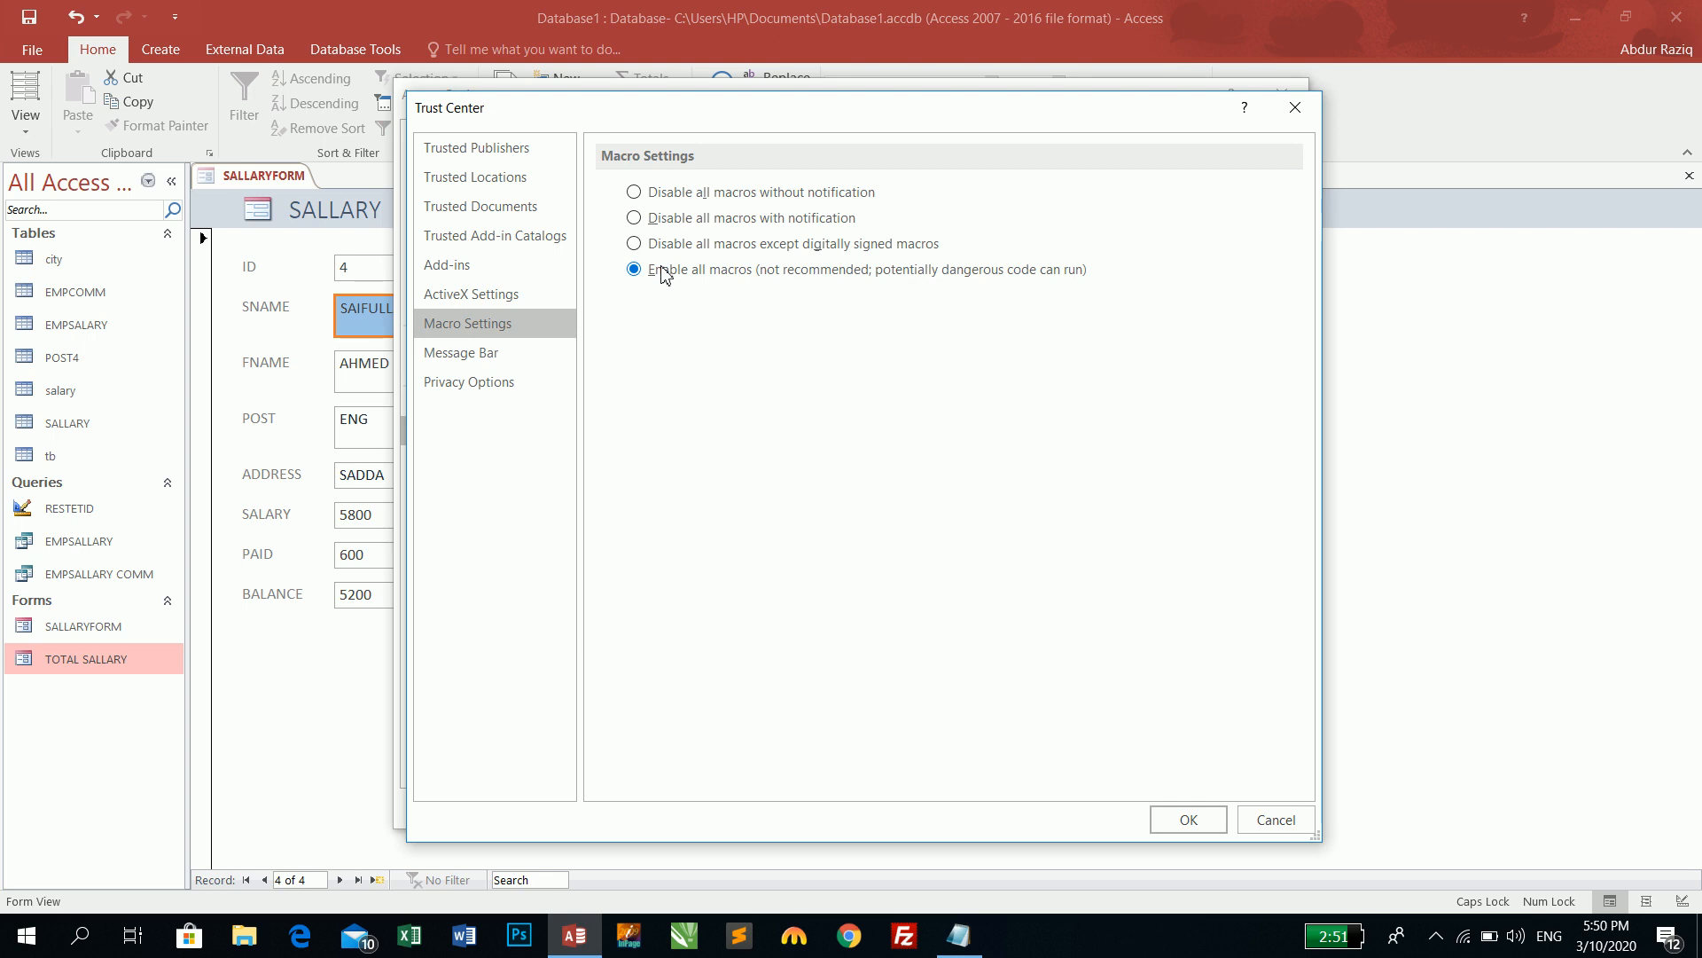
{"action": "left_click", "coordinate": [1188, 819]}
{"action": "left_click", "coordinate": [1177, 807]}
{"action": "left_click", "coordinate": [19, 129]}
{"action": "left_click", "coordinate": [38, 266]}
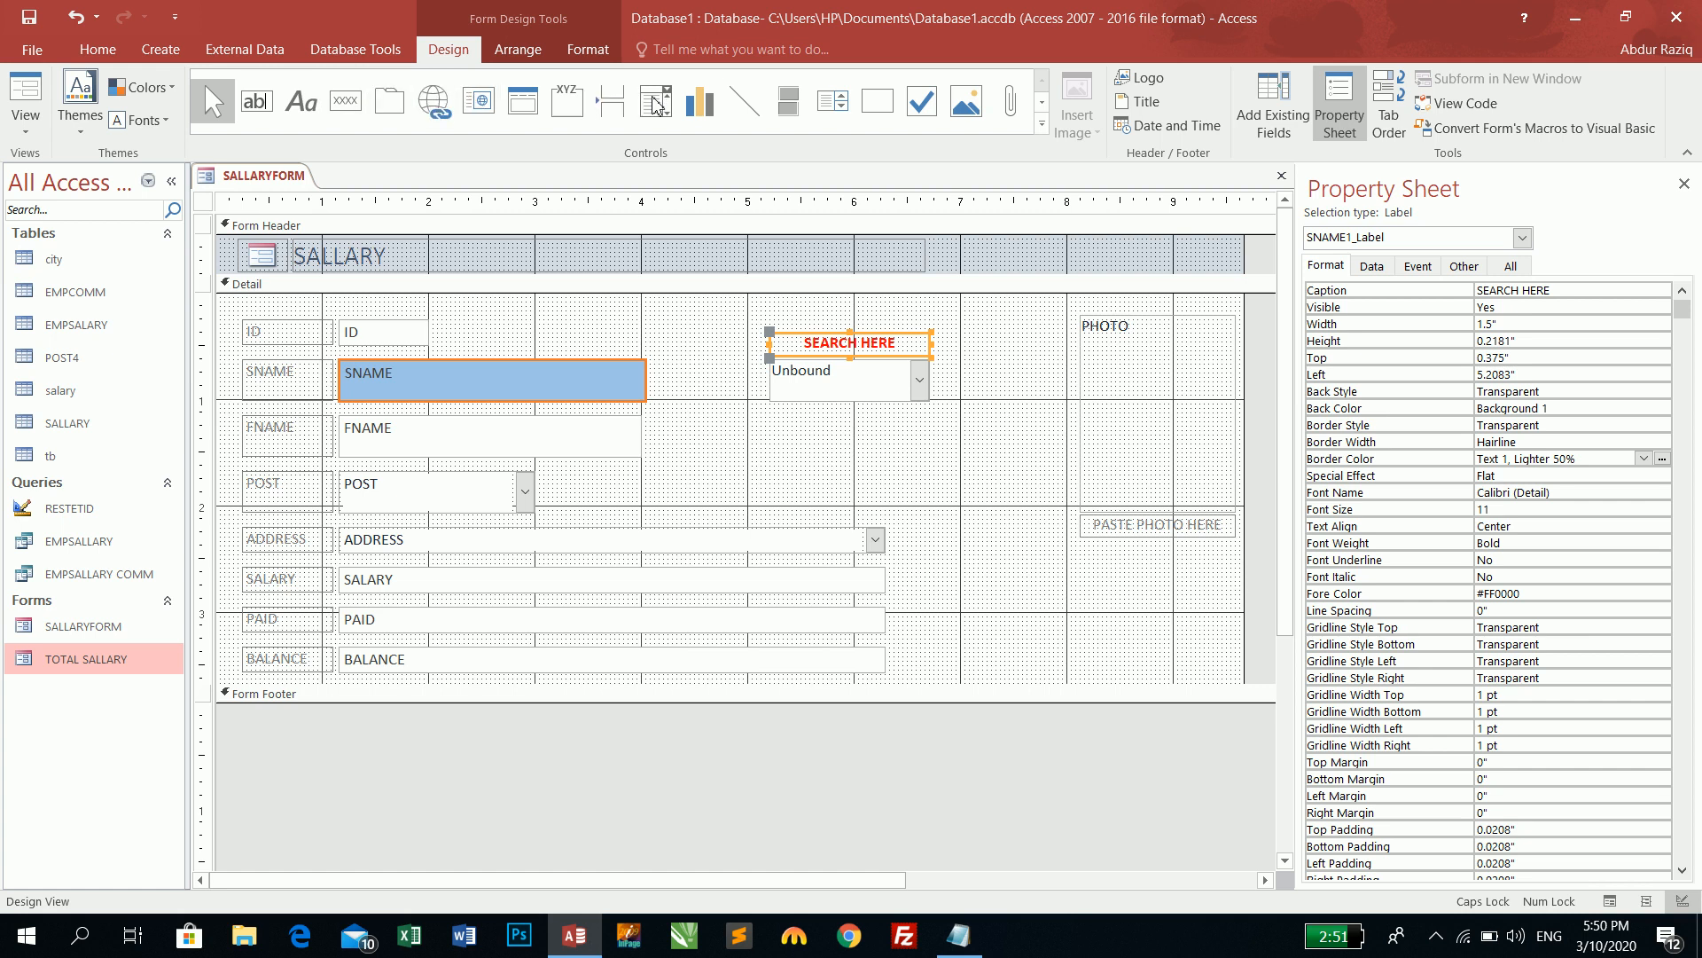
- Draw a command button near the form's top with the Record Operations > Delete Record action
{"action": "left_click", "coordinate": [345, 101]}
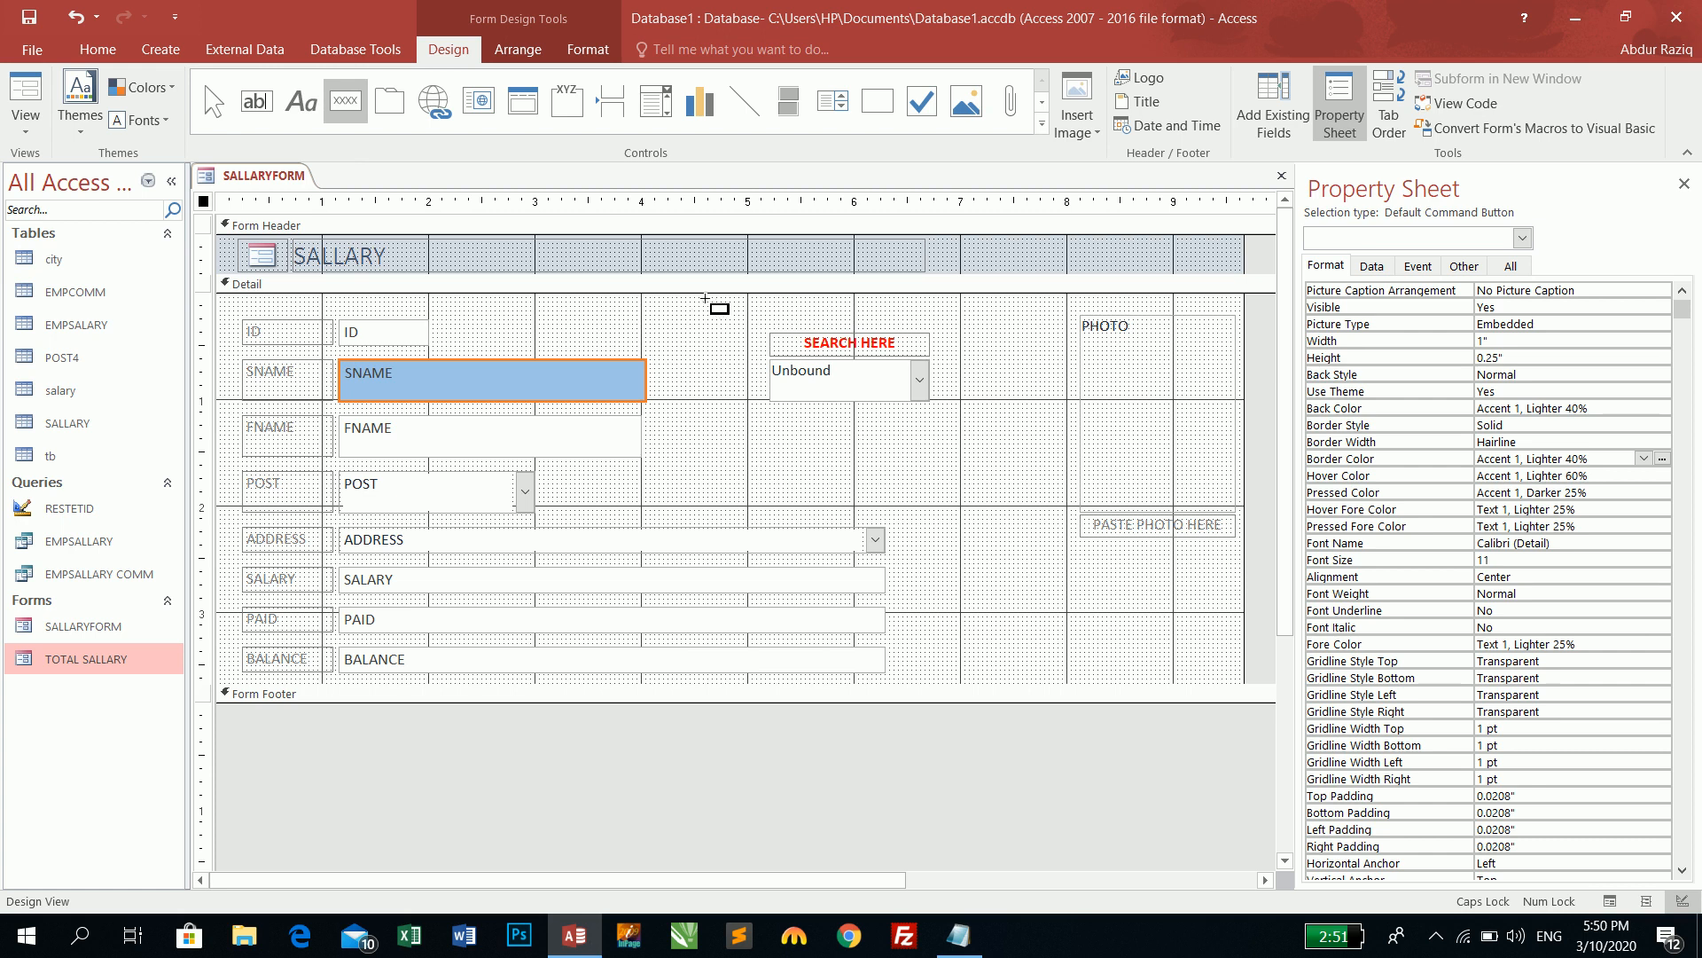
{"action": "left_click_drag", "start_coordinate": [608, 305], "coordinate": [733, 343]}
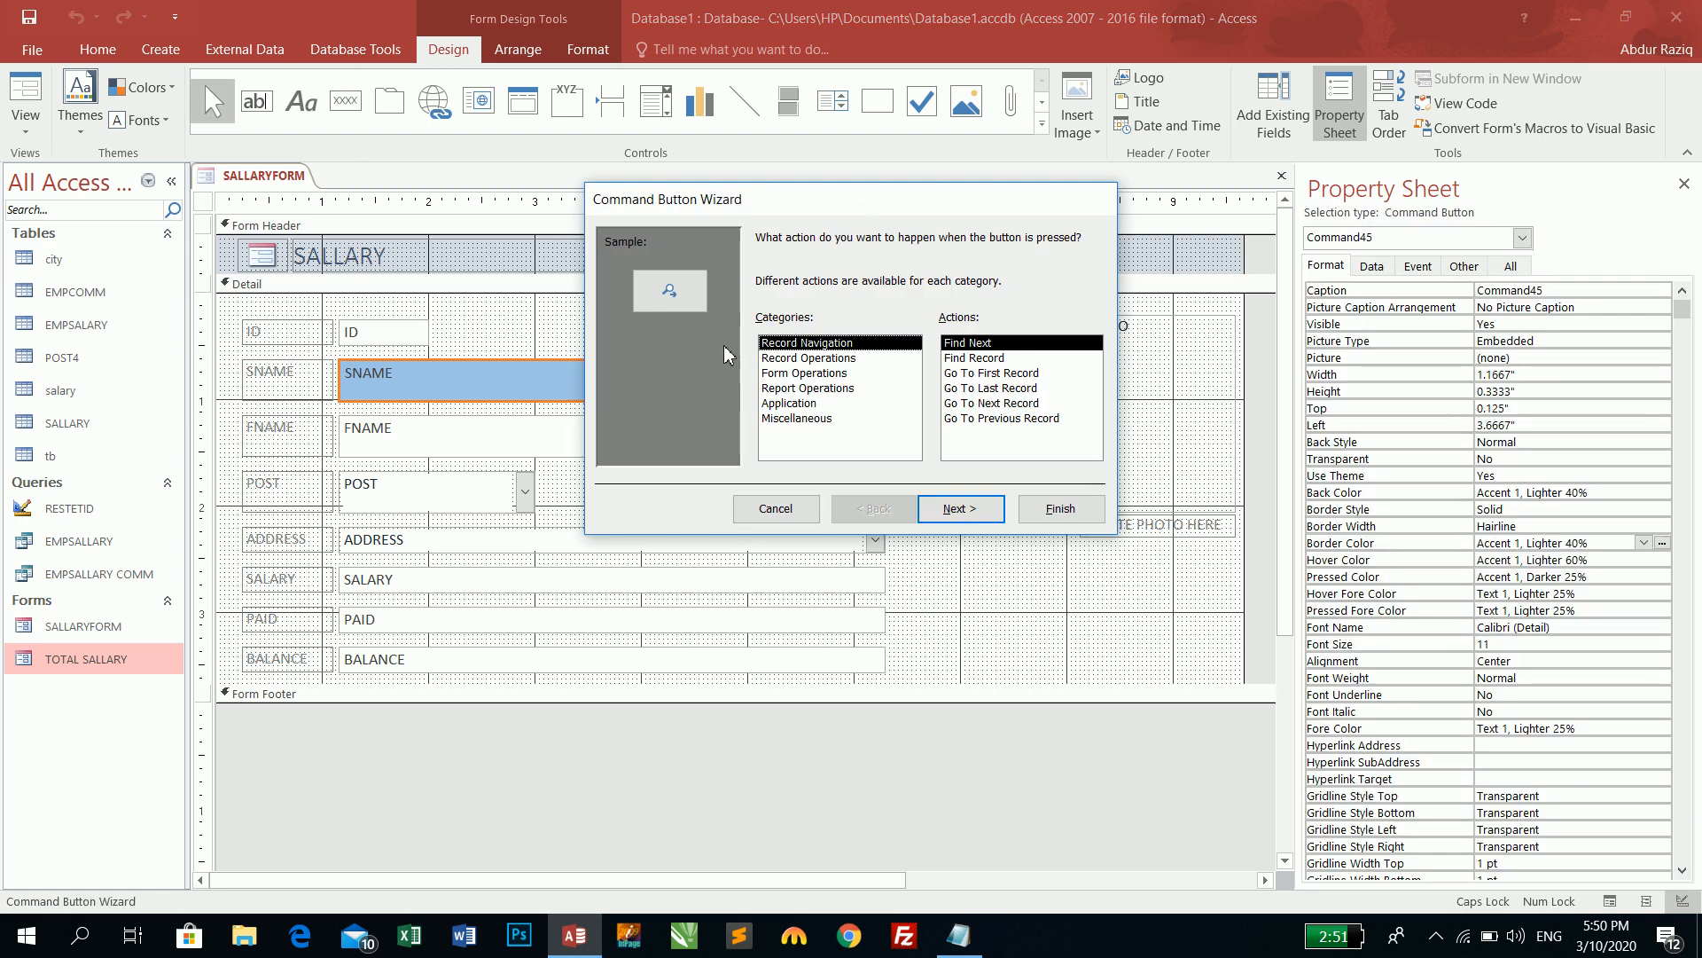
{"action": "left_click_drag", "start_coordinate": [858, 206], "coordinate": [861, 373]}
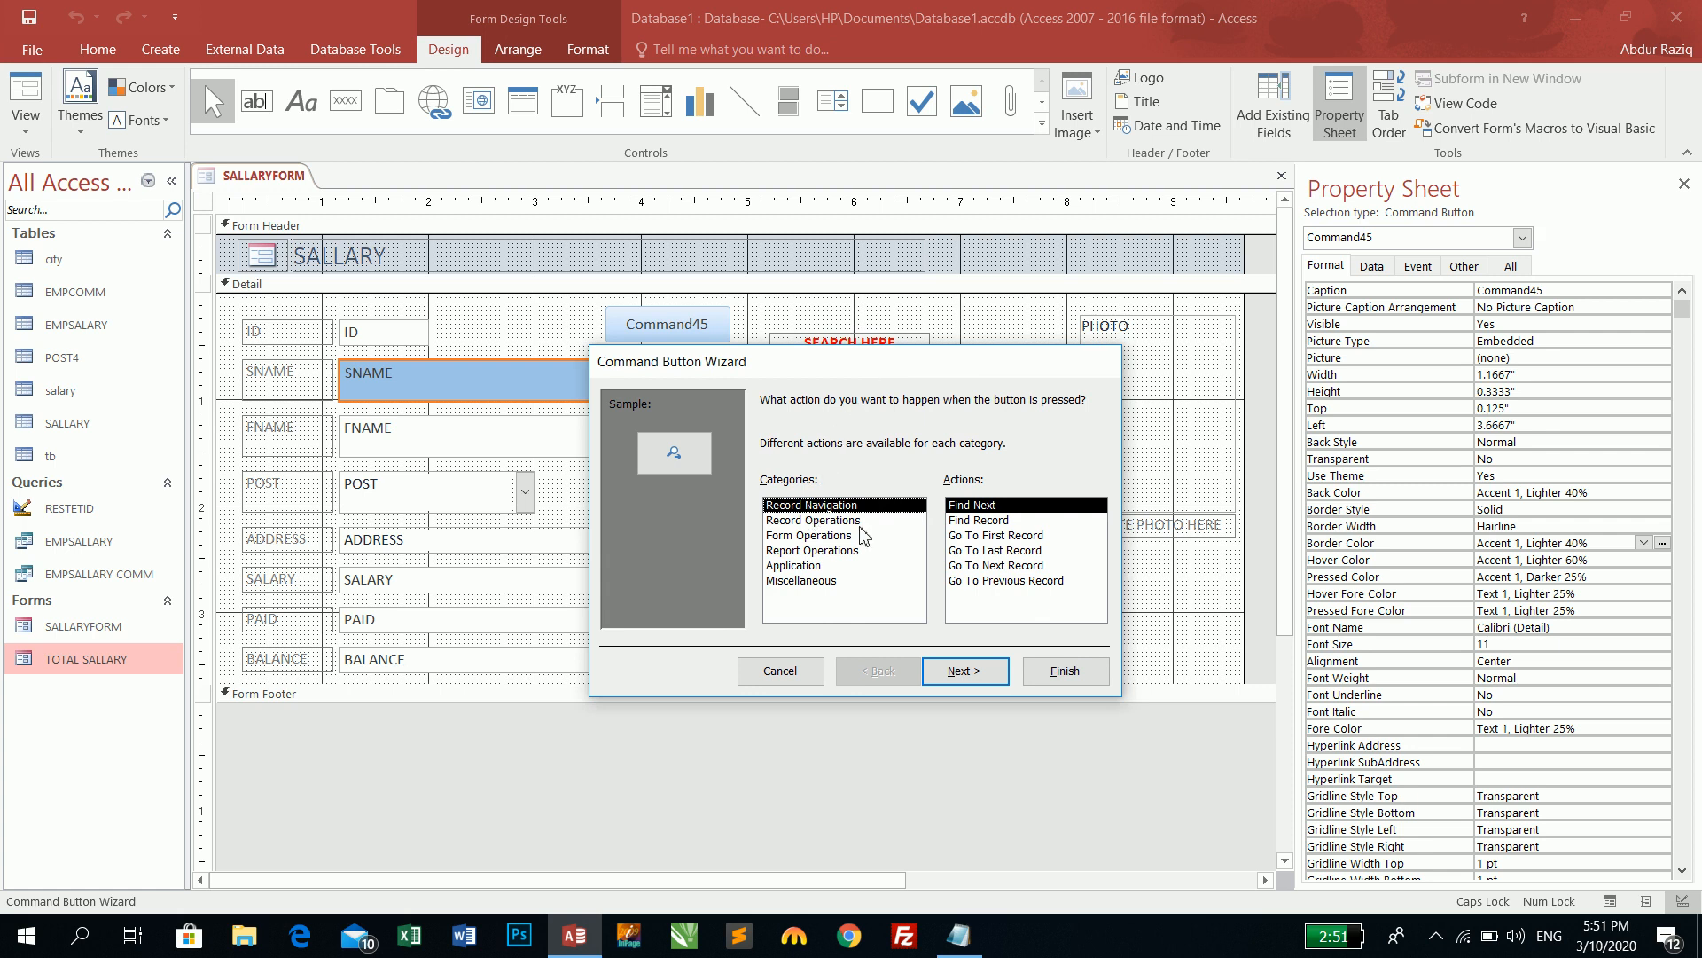
{"action": "left_click", "coordinate": [807, 520]}
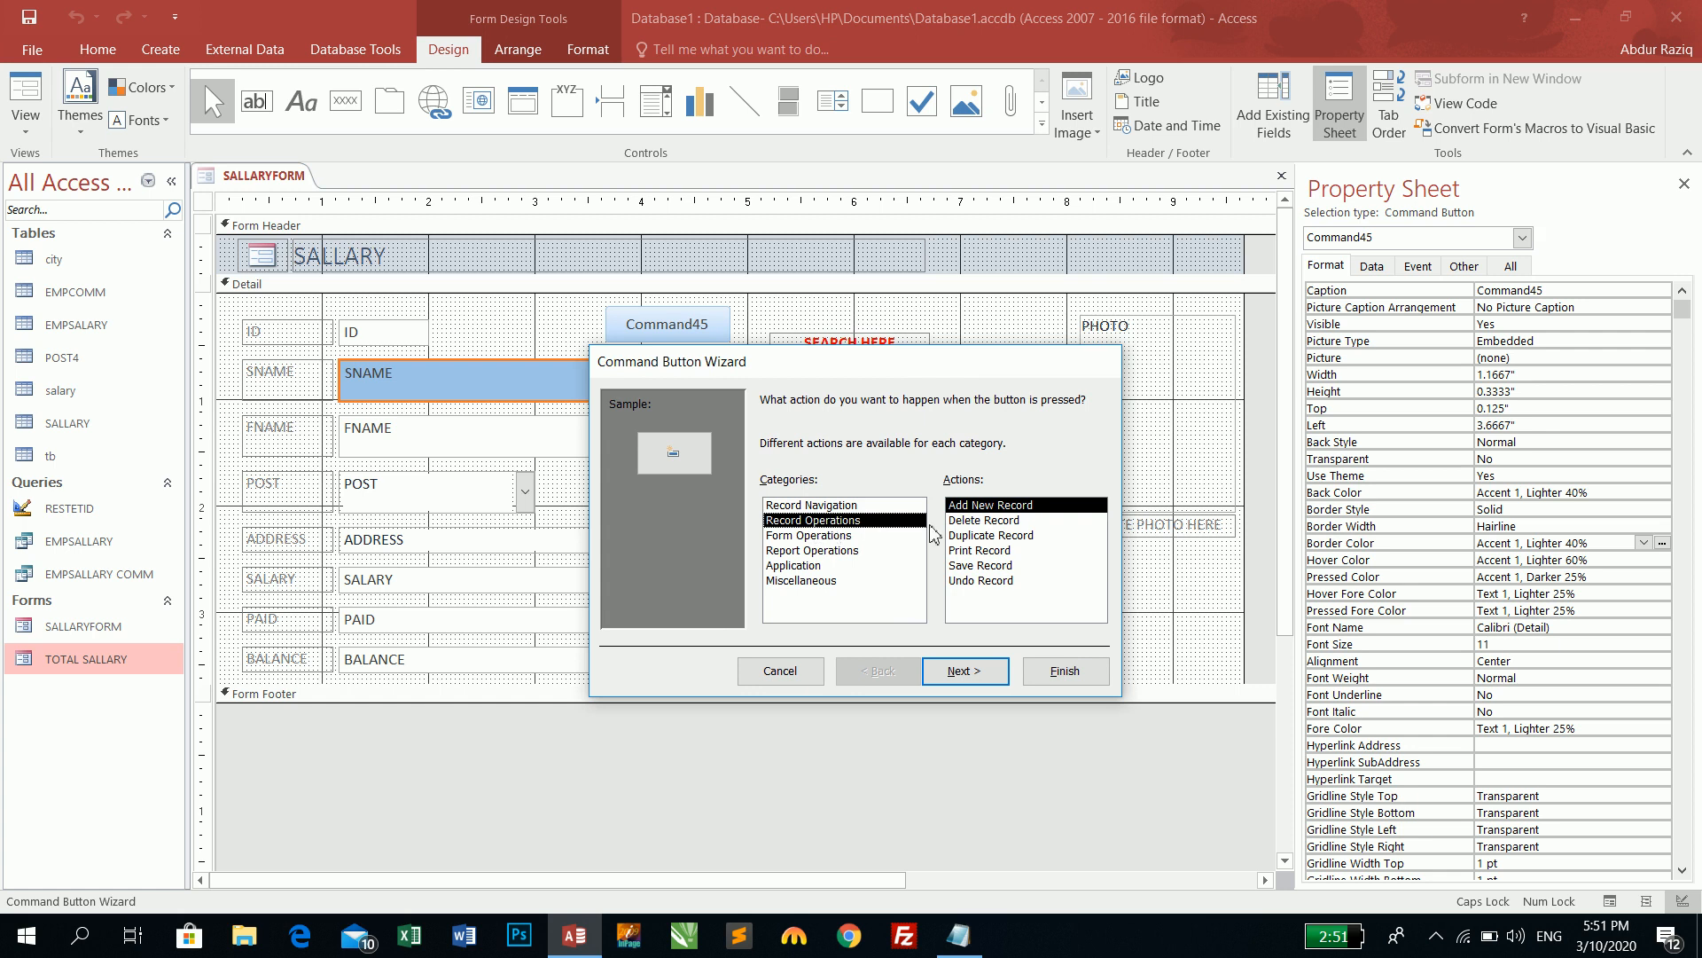
{"action": "left_click", "coordinate": [977, 523]}
{"action": "left_click", "coordinate": [980, 672]}
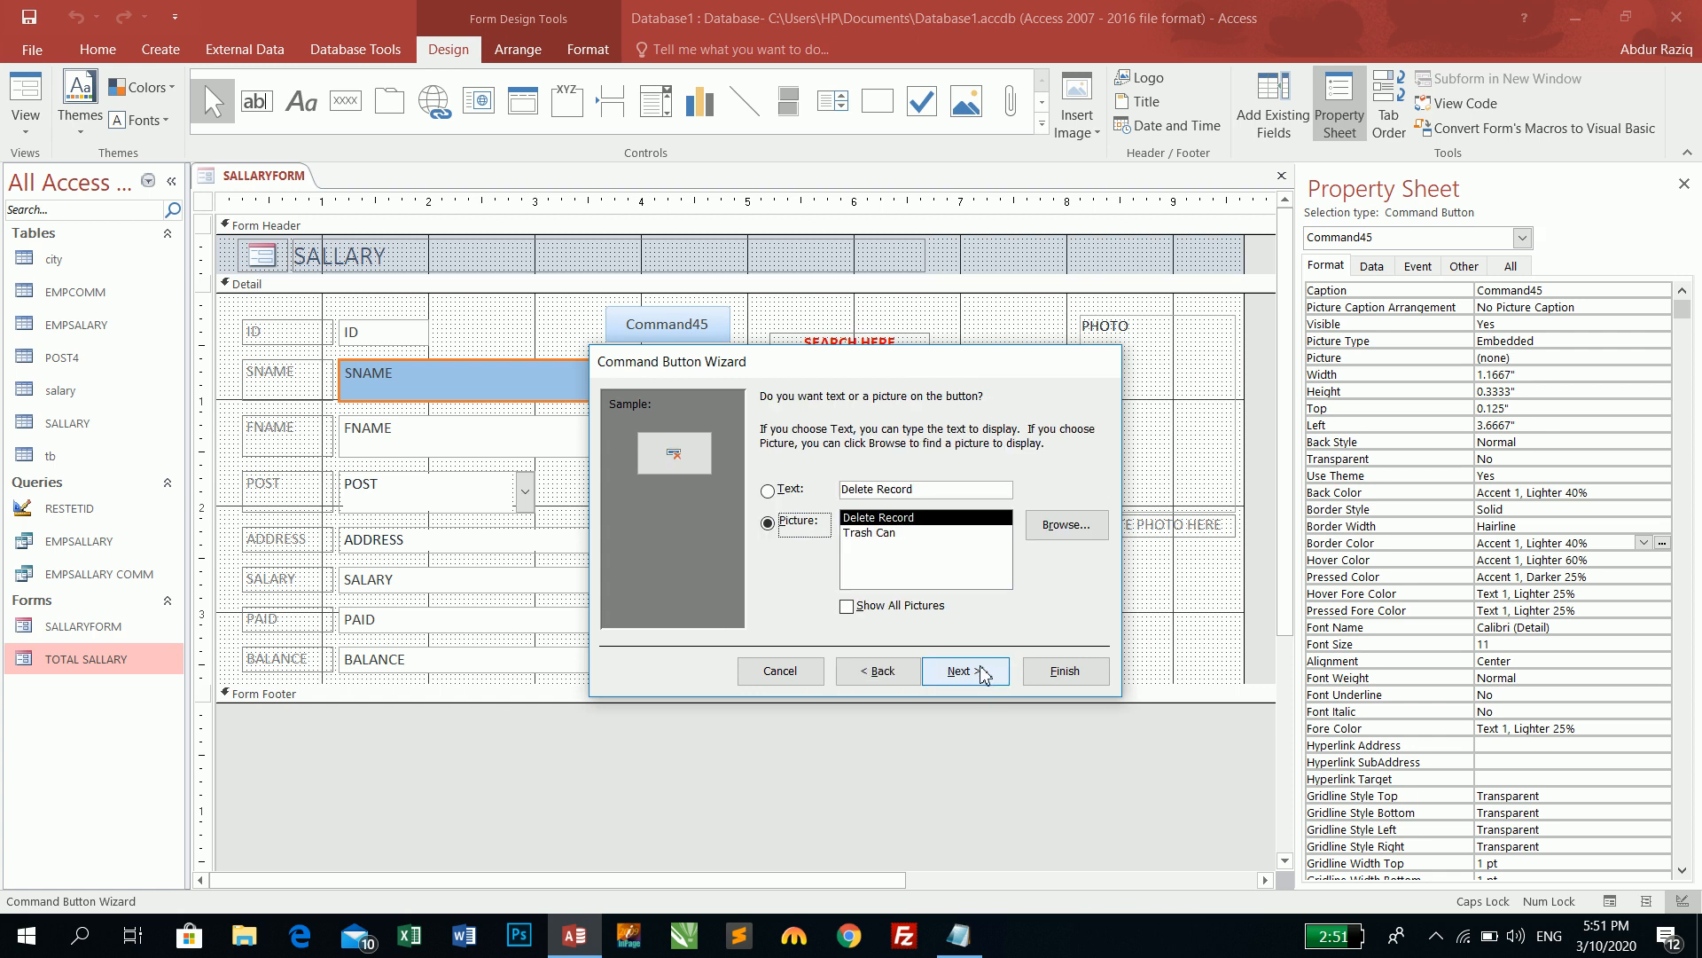
- Caption the button 'Delete Record' as text, finish, enlarge it slightly, and return to Form View
{"action": "left_click", "coordinate": [768, 490]}
{"action": "left_click_drag", "start_coordinate": [913, 489], "coordinate": [720, 510]}
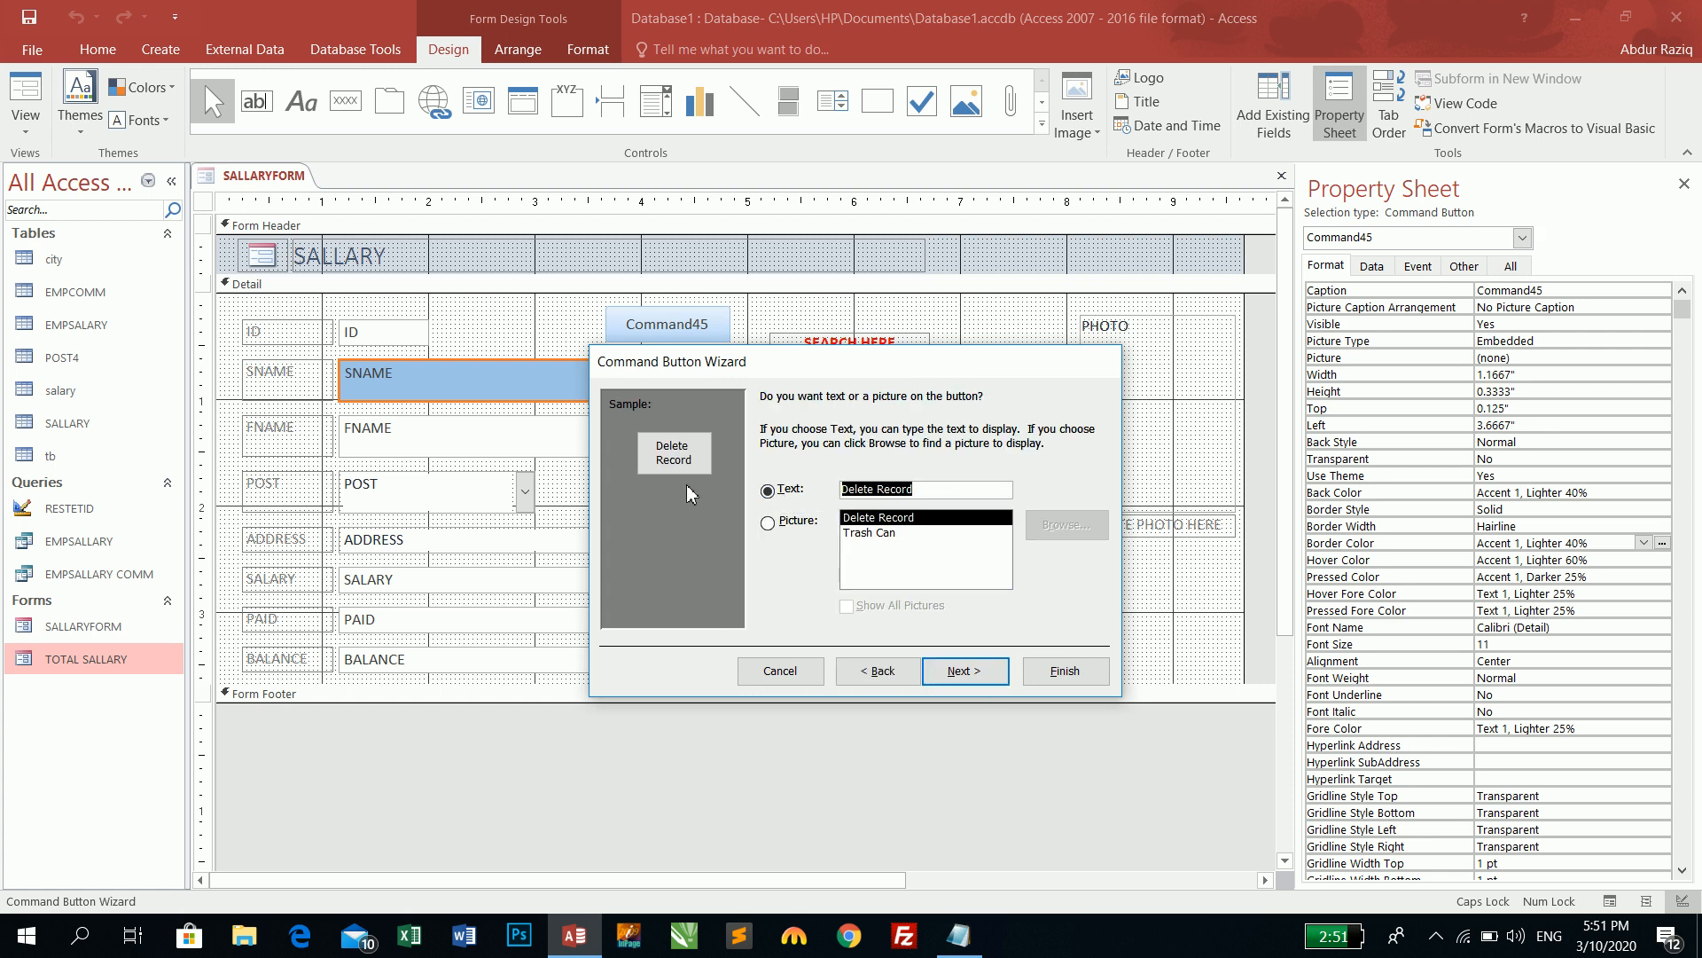
{"action": "left_click", "coordinate": [768, 522]}
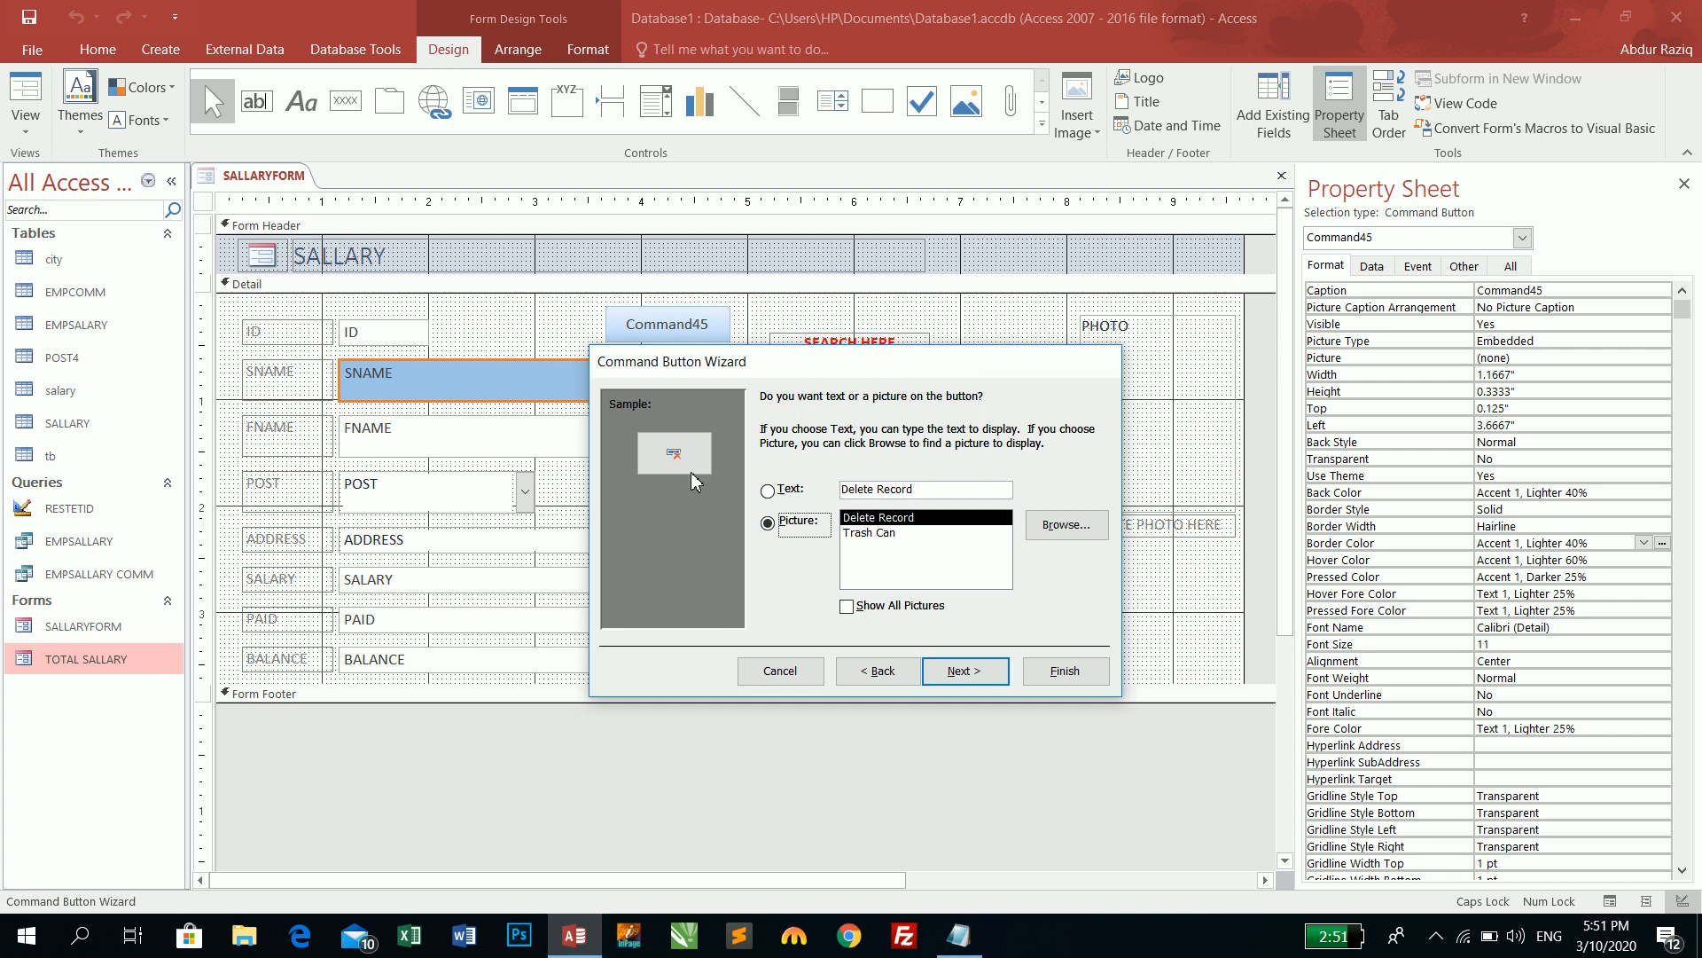
{"action": "left_click", "coordinate": [768, 490]}
{"action": "left_click", "coordinate": [971, 674]}
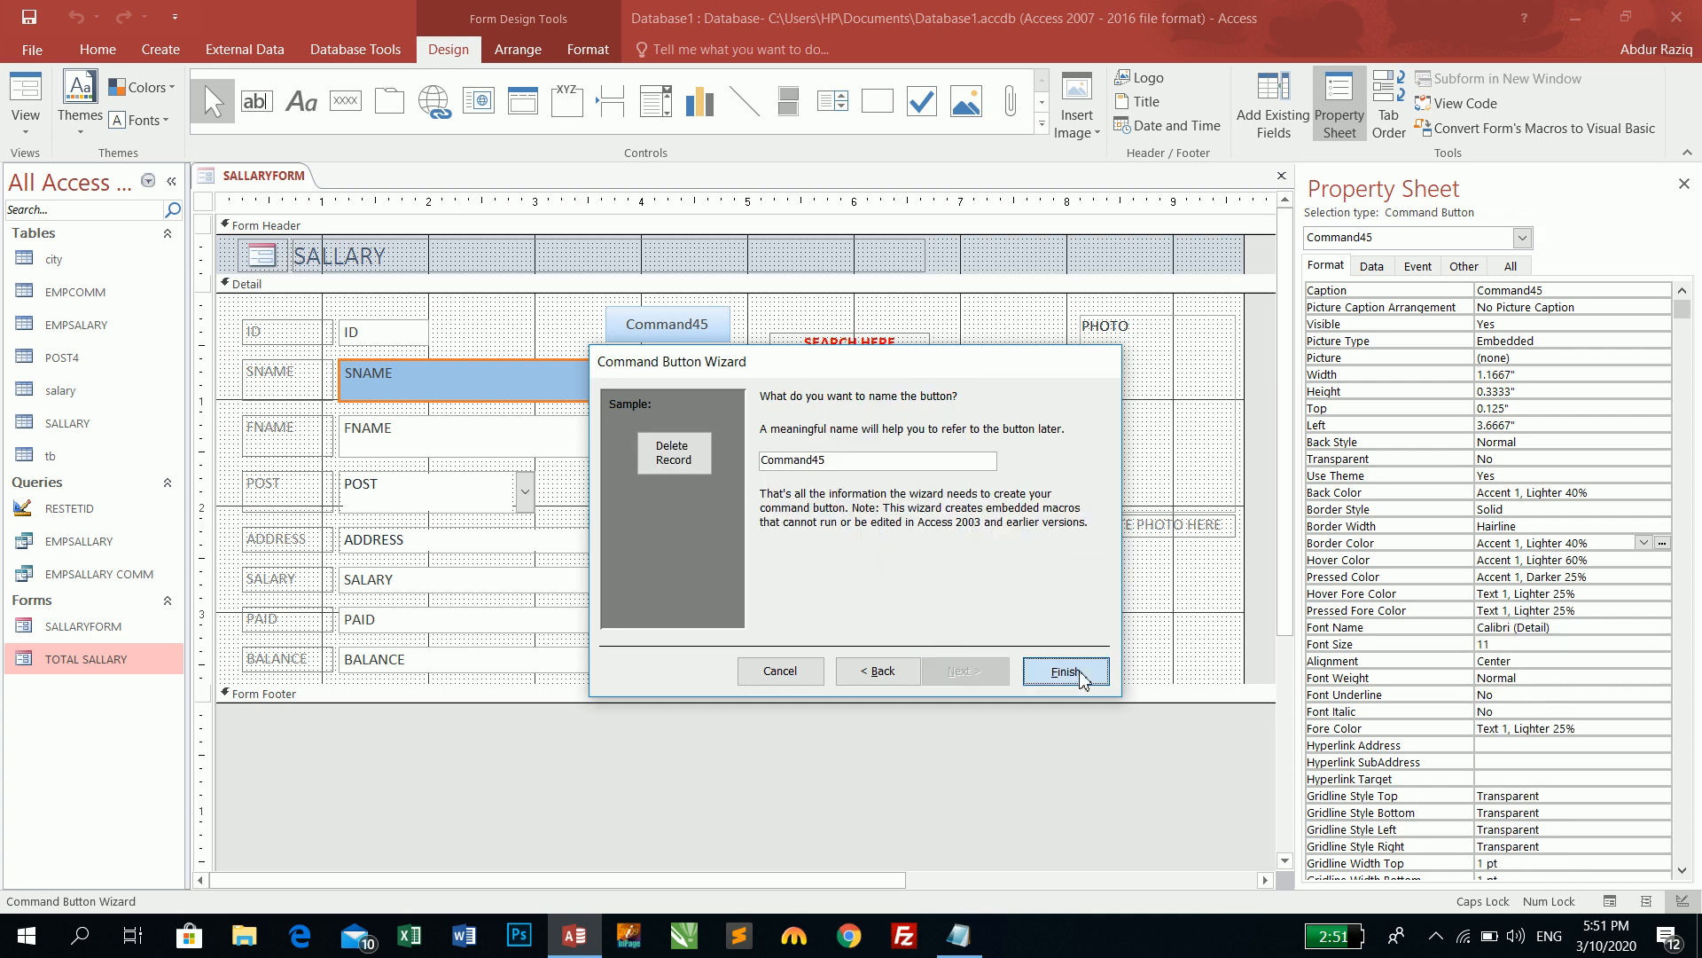
{"action": "left_click", "coordinate": [1064, 672]}
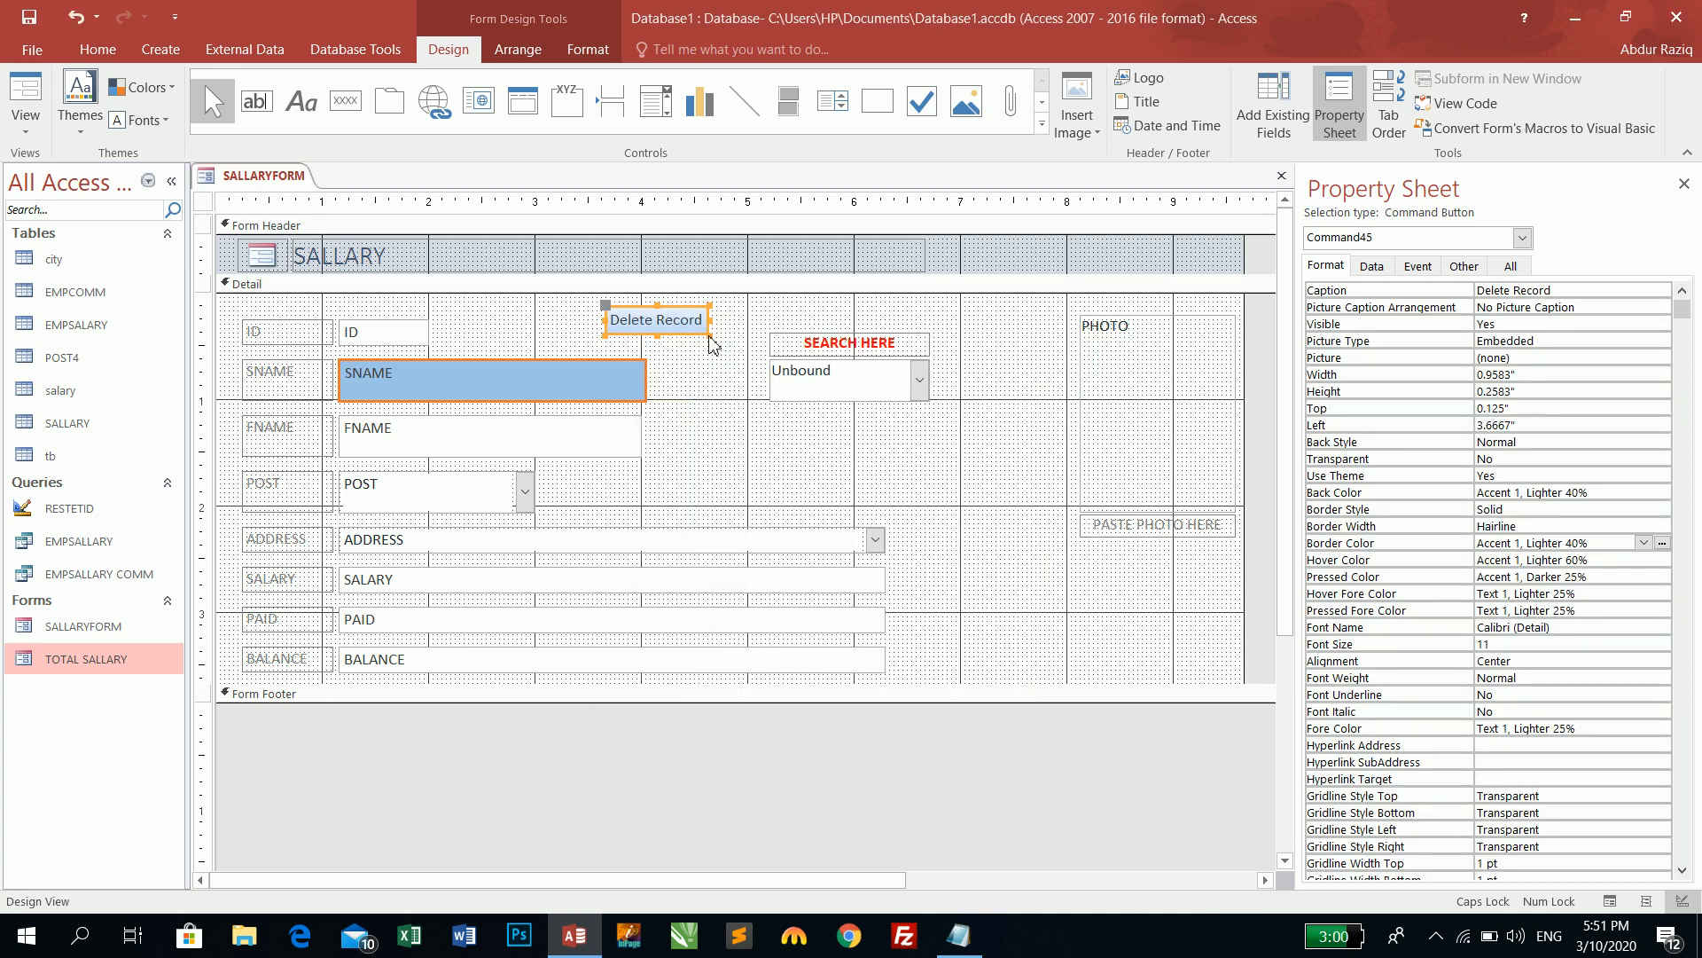
{"action": "left_click_drag", "start_coordinate": [712, 336], "coordinate": [742, 343]}
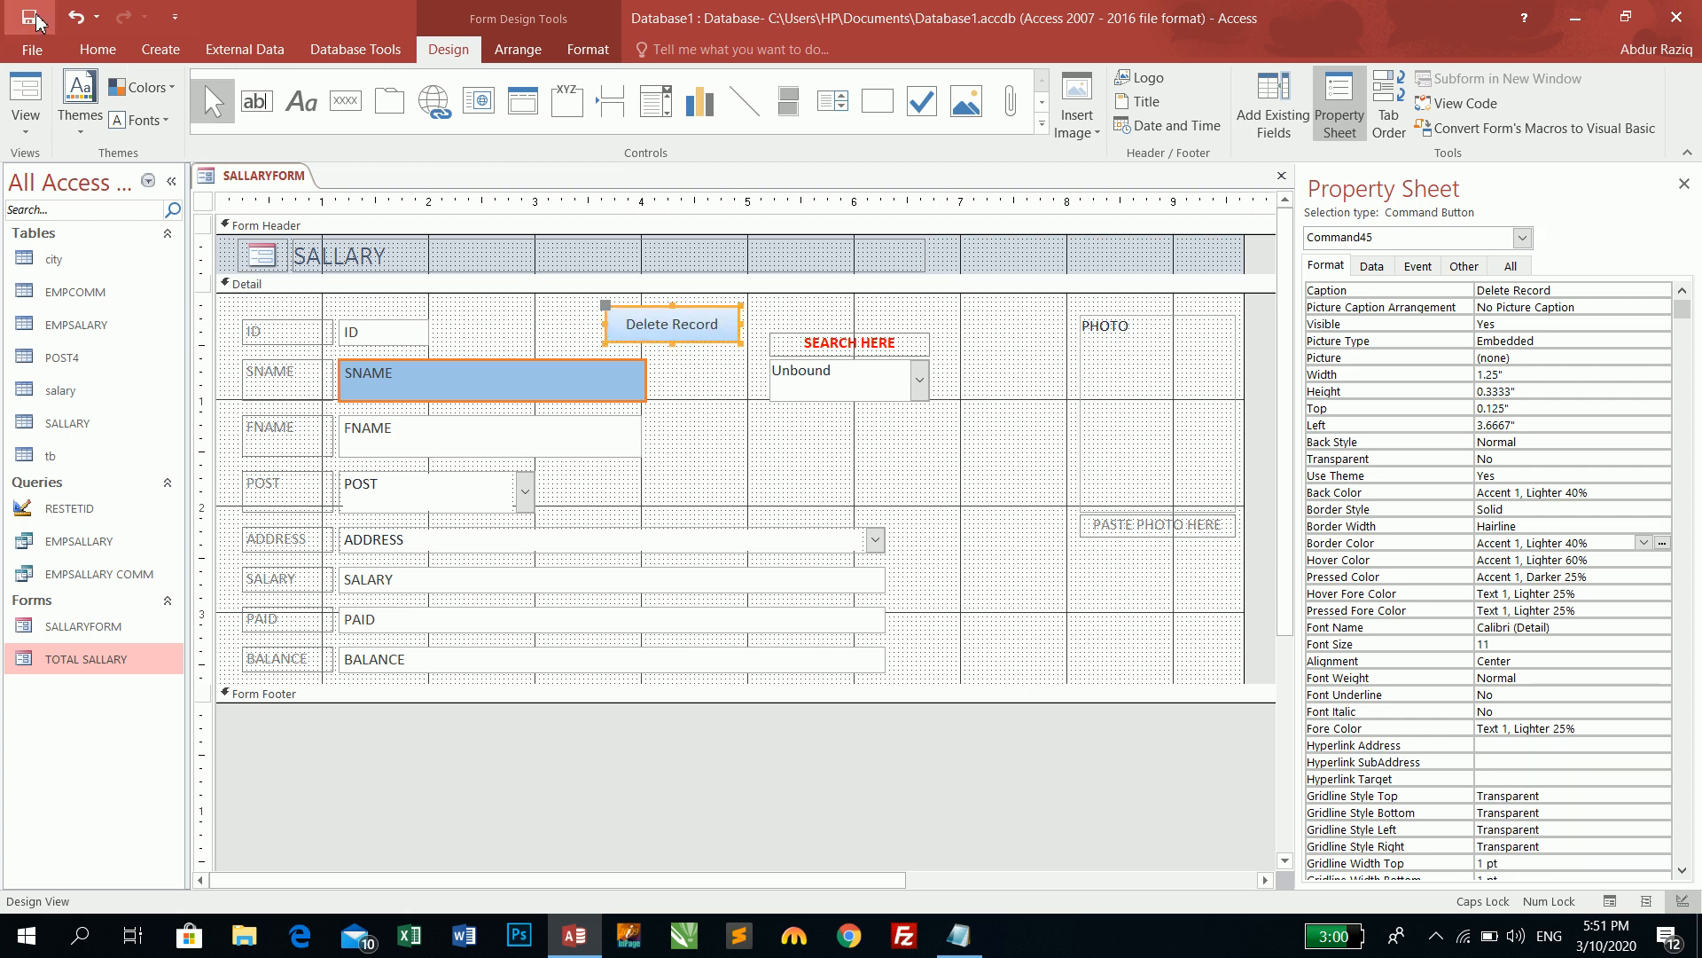
{"action": "left_click", "coordinate": [27, 85]}
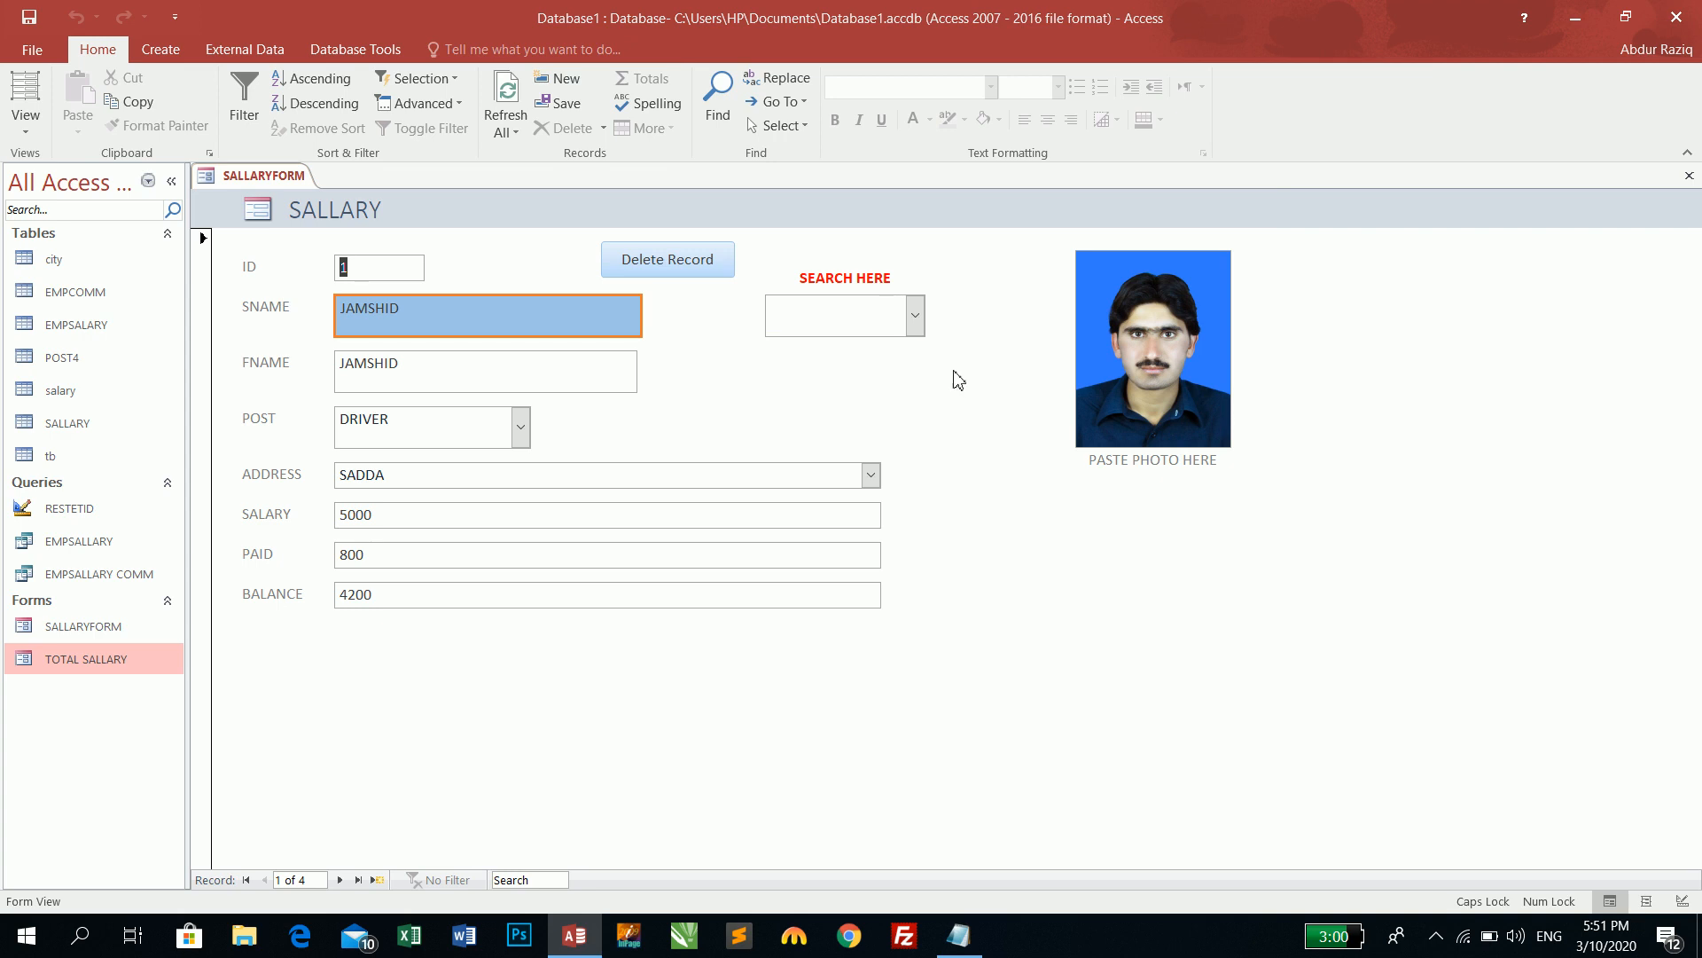
{"action": "left_click", "coordinate": [913, 316]}
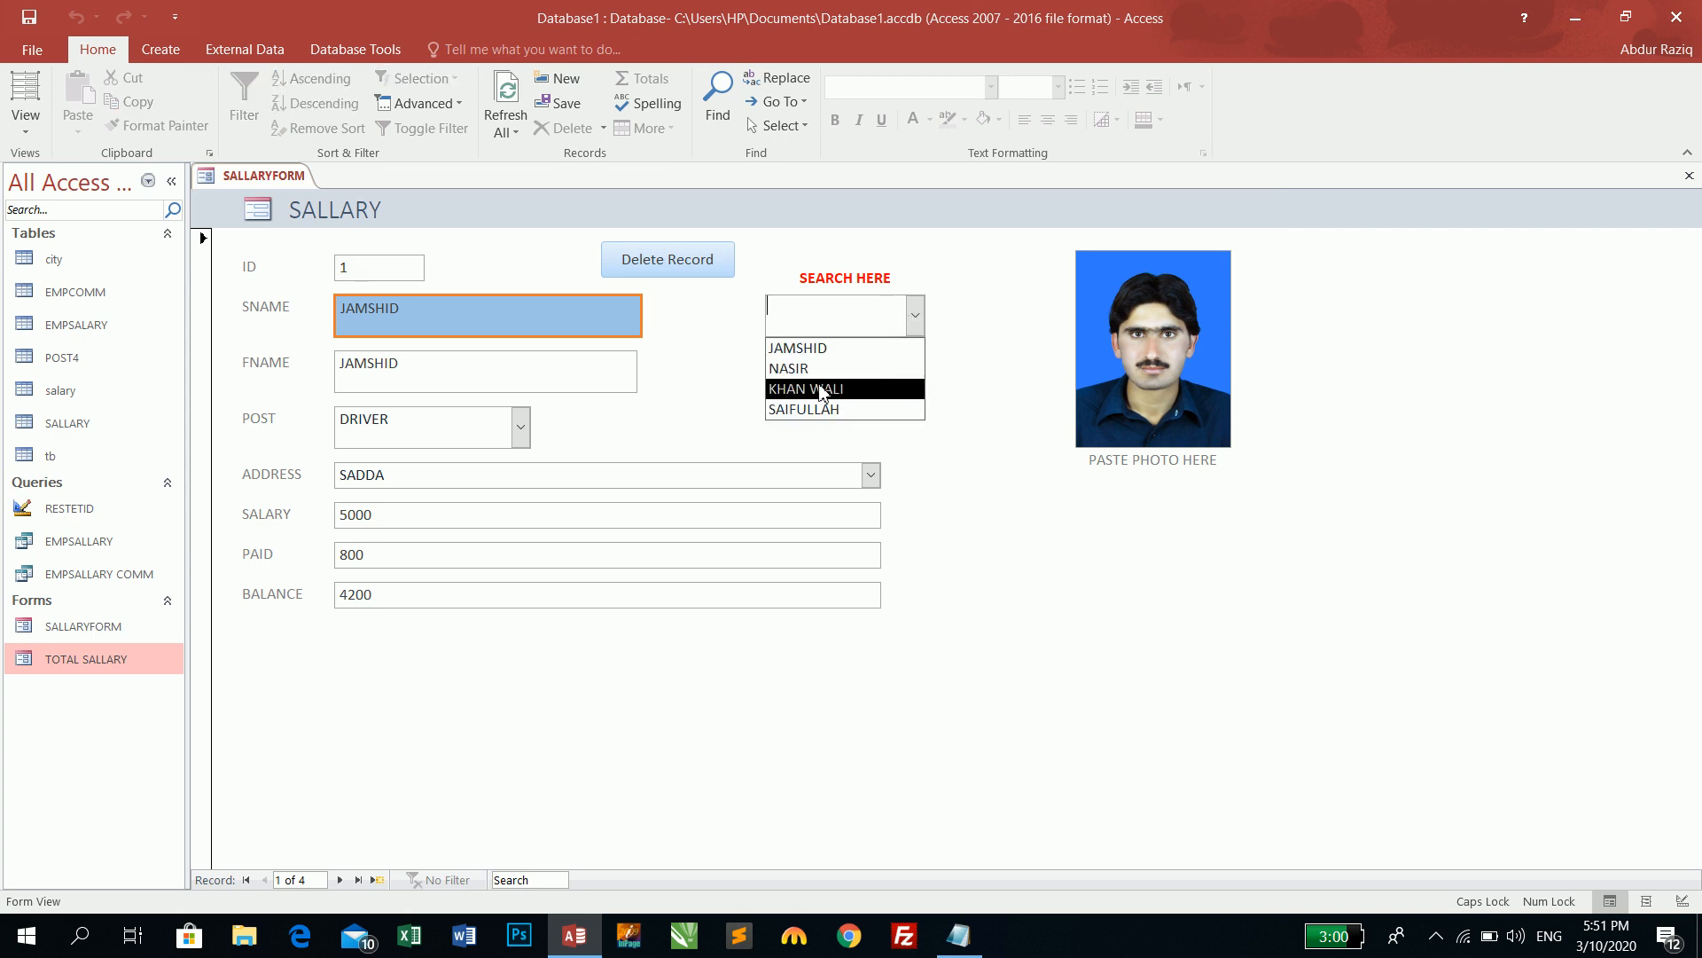
{"action": "left_click", "coordinate": [820, 390]}
{"action": "left_click", "coordinate": [696, 258]}
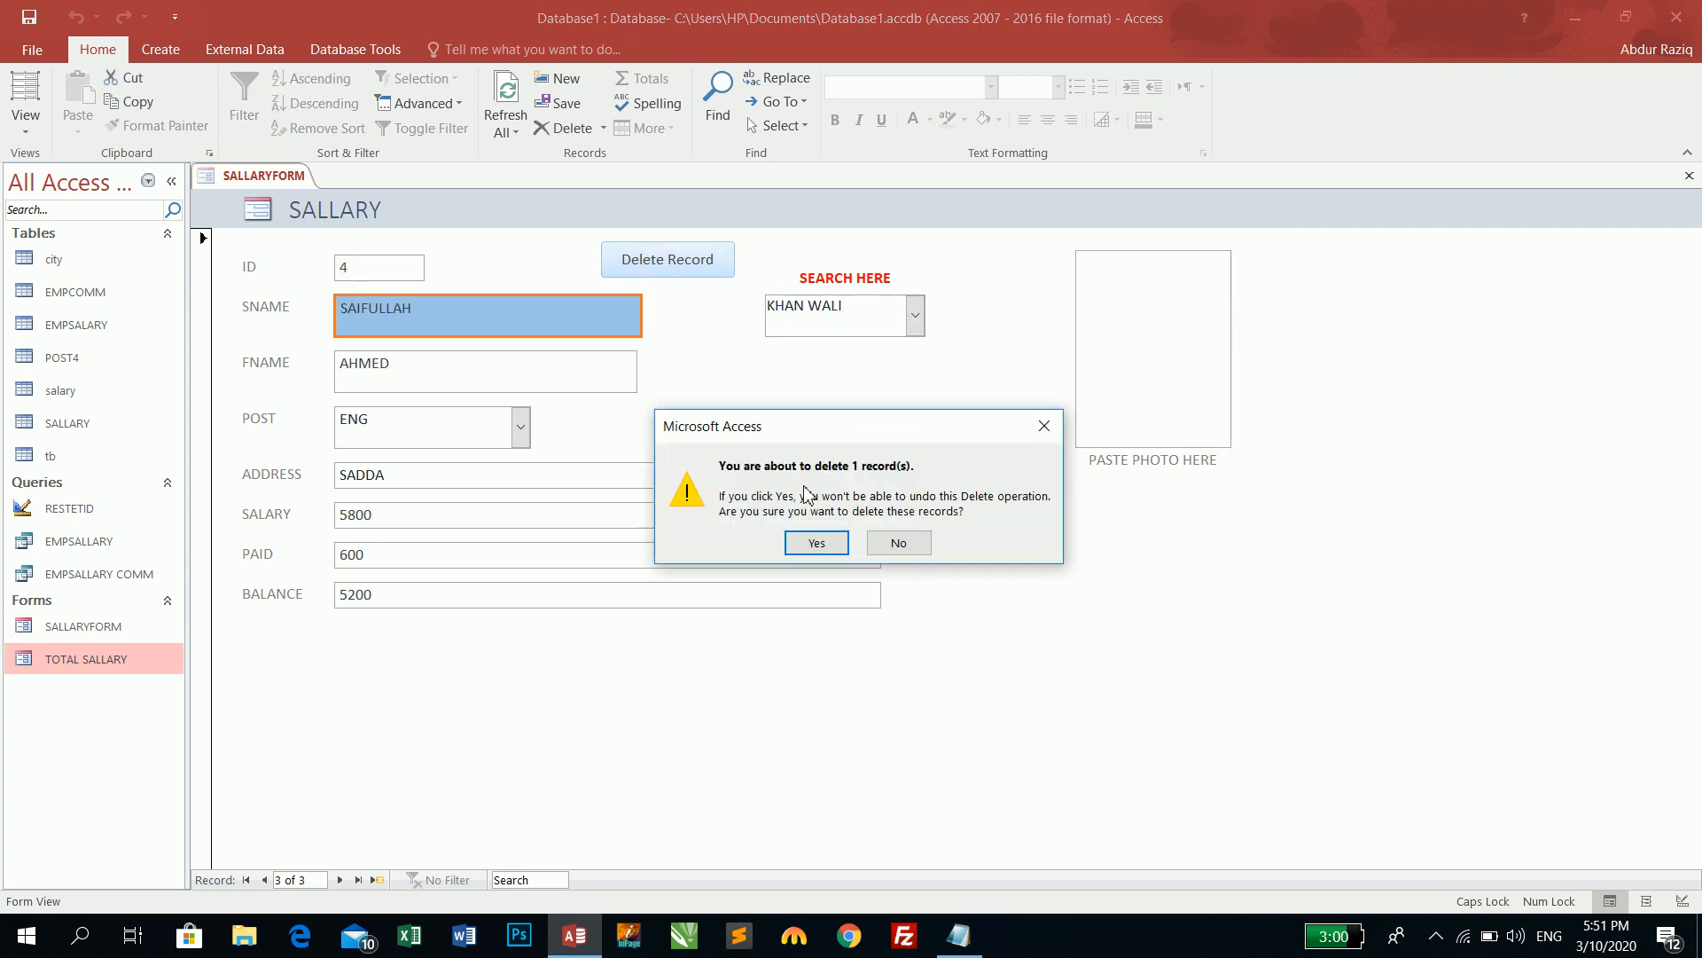
{"action": "left_click", "coordinate": [814, 543]}
{"action": "left_click", "coordinate": [914, 317]}
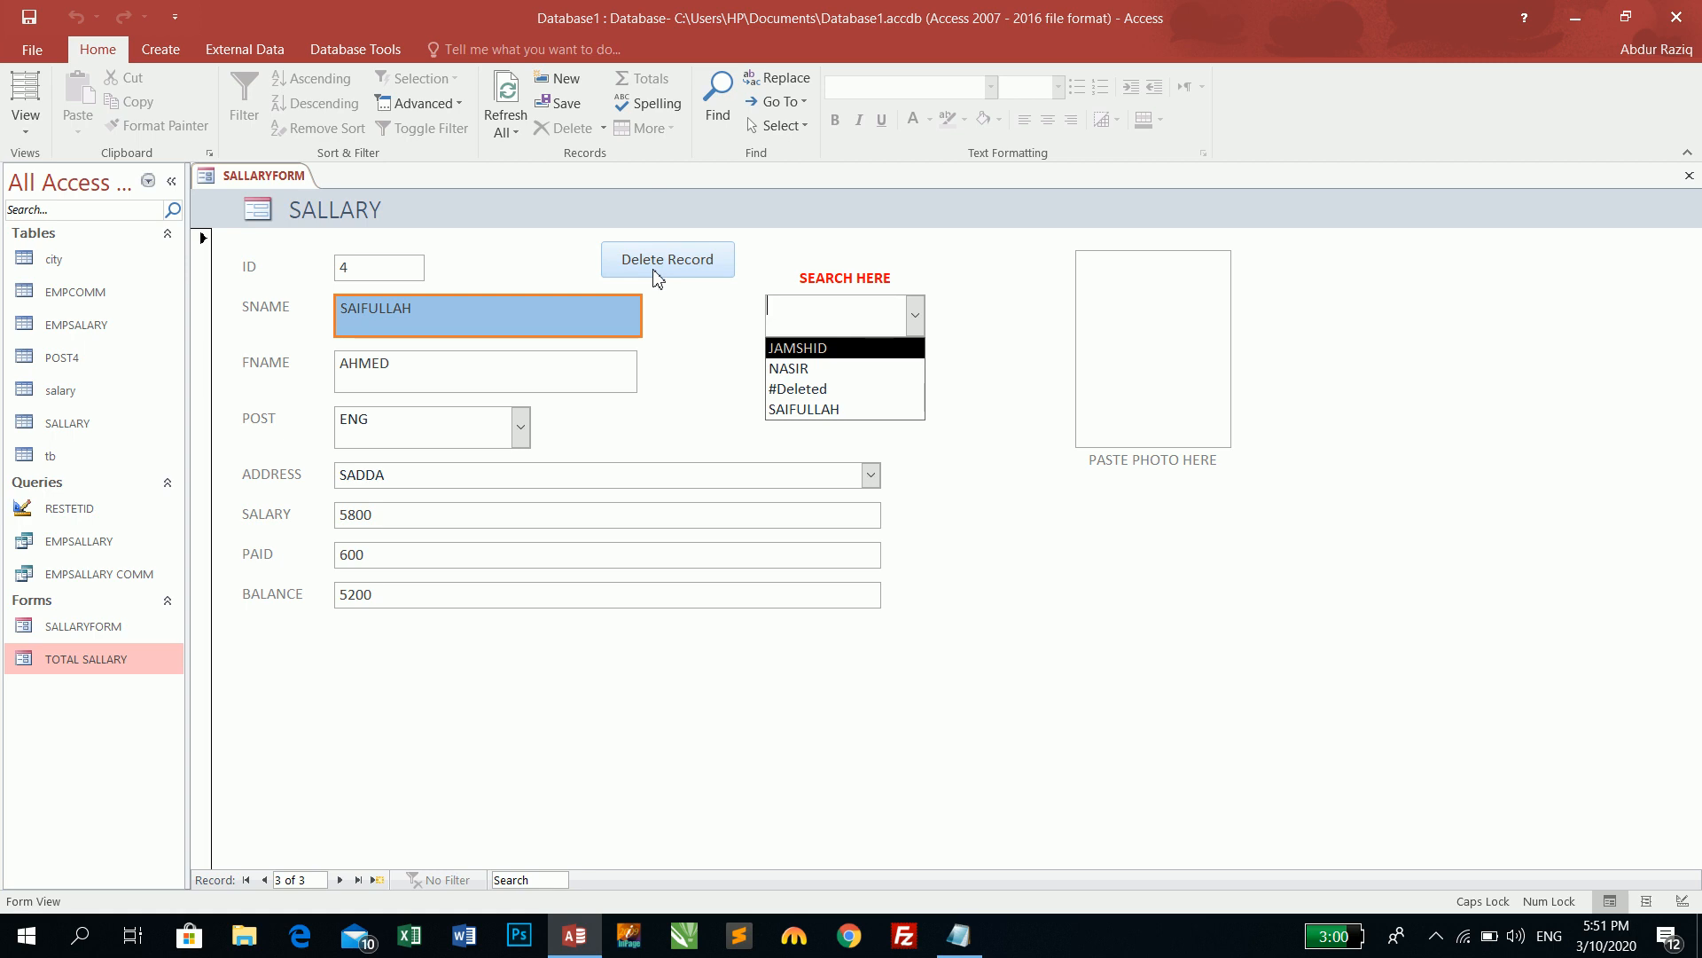
{"action": "left_click", "coordinate": [506, 96]}
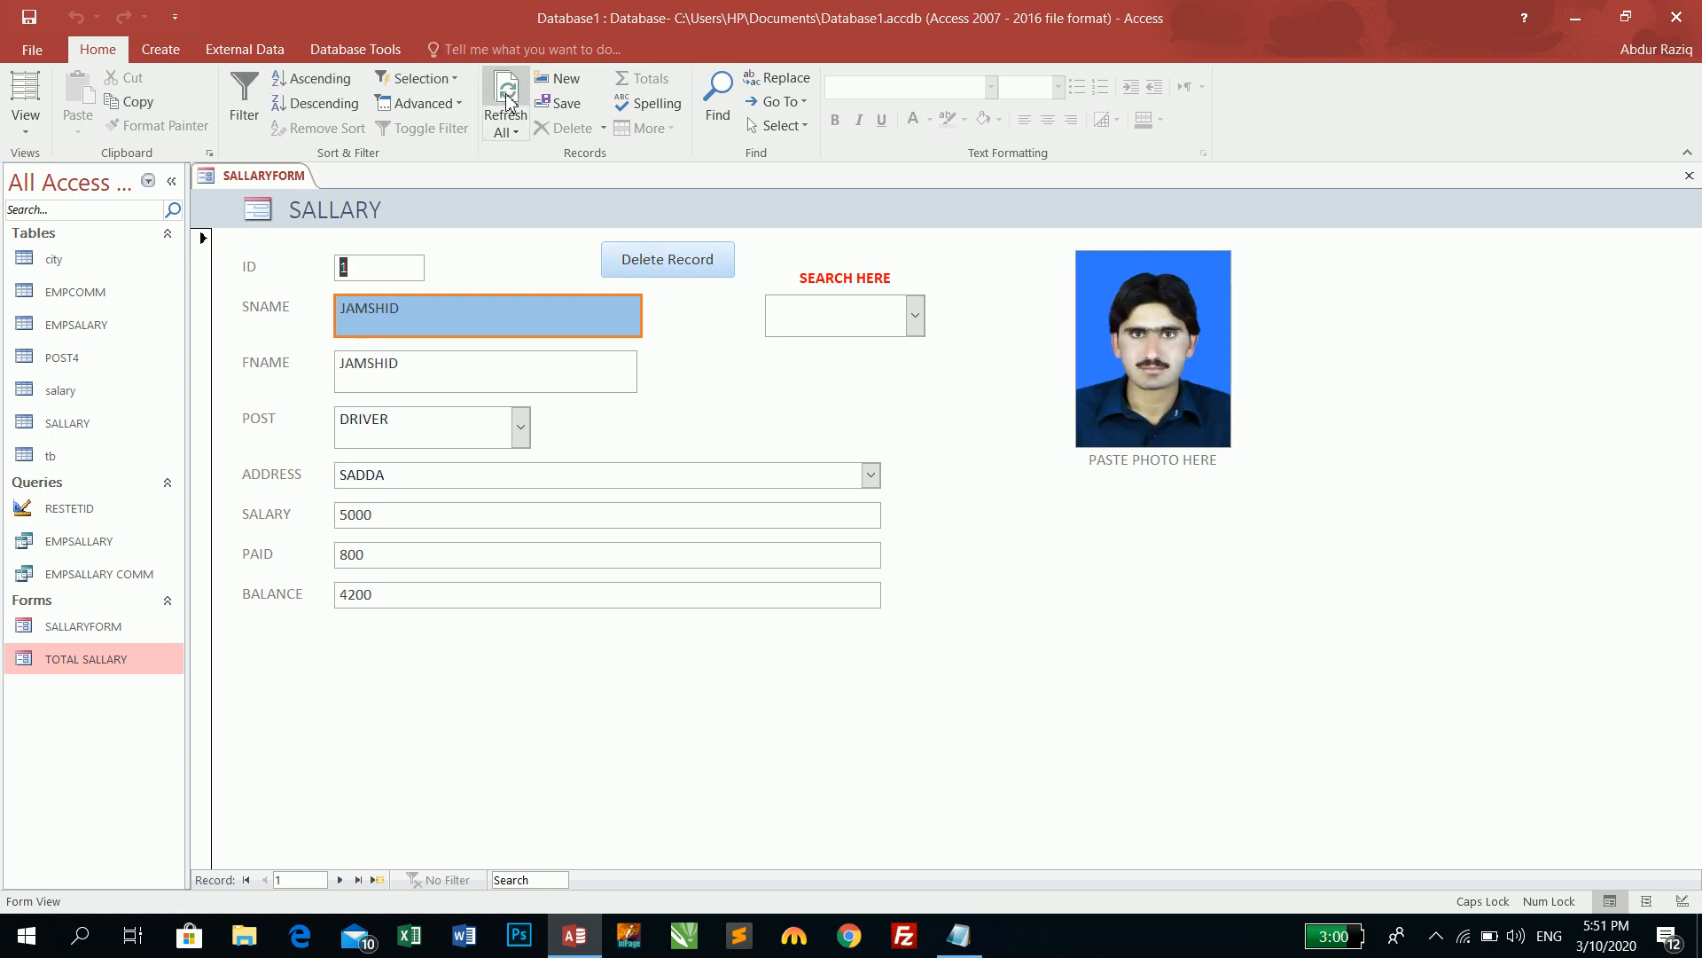
{"action": "left_click", "coordinate": [1689, 175]}
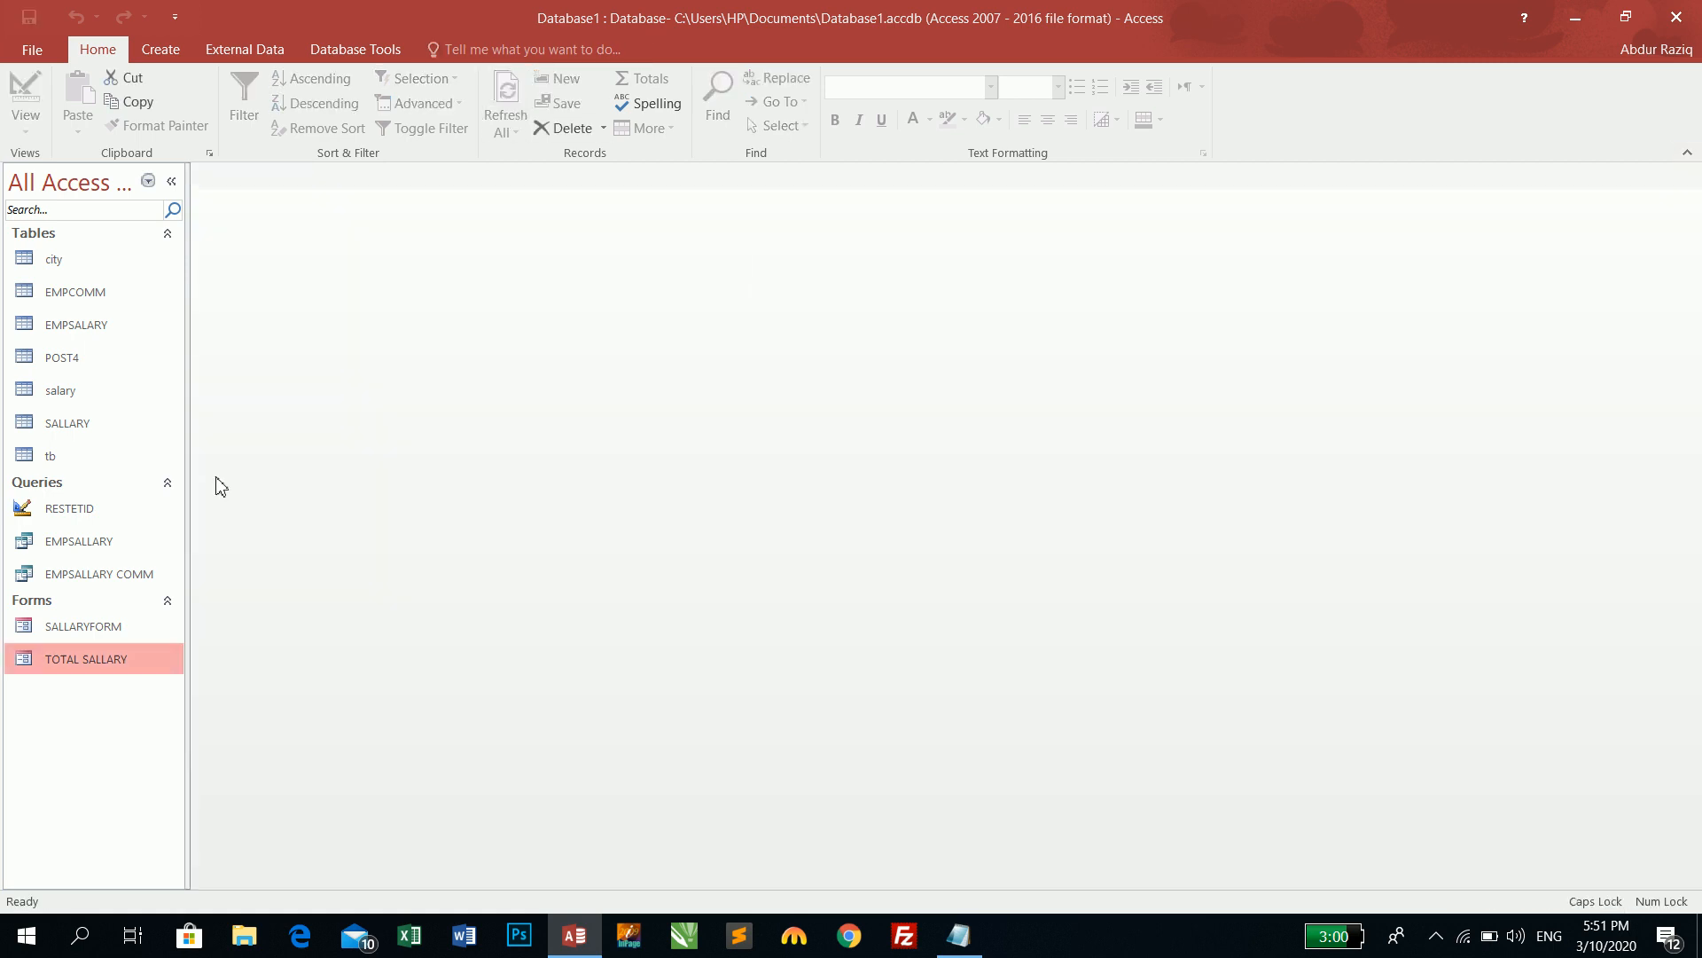
- Reopen SALLARYFORM and pick JAMSHID, NASIR and SAIFULLAH from the search list
{"action": "double_click", "coordinate": [123, 660]}
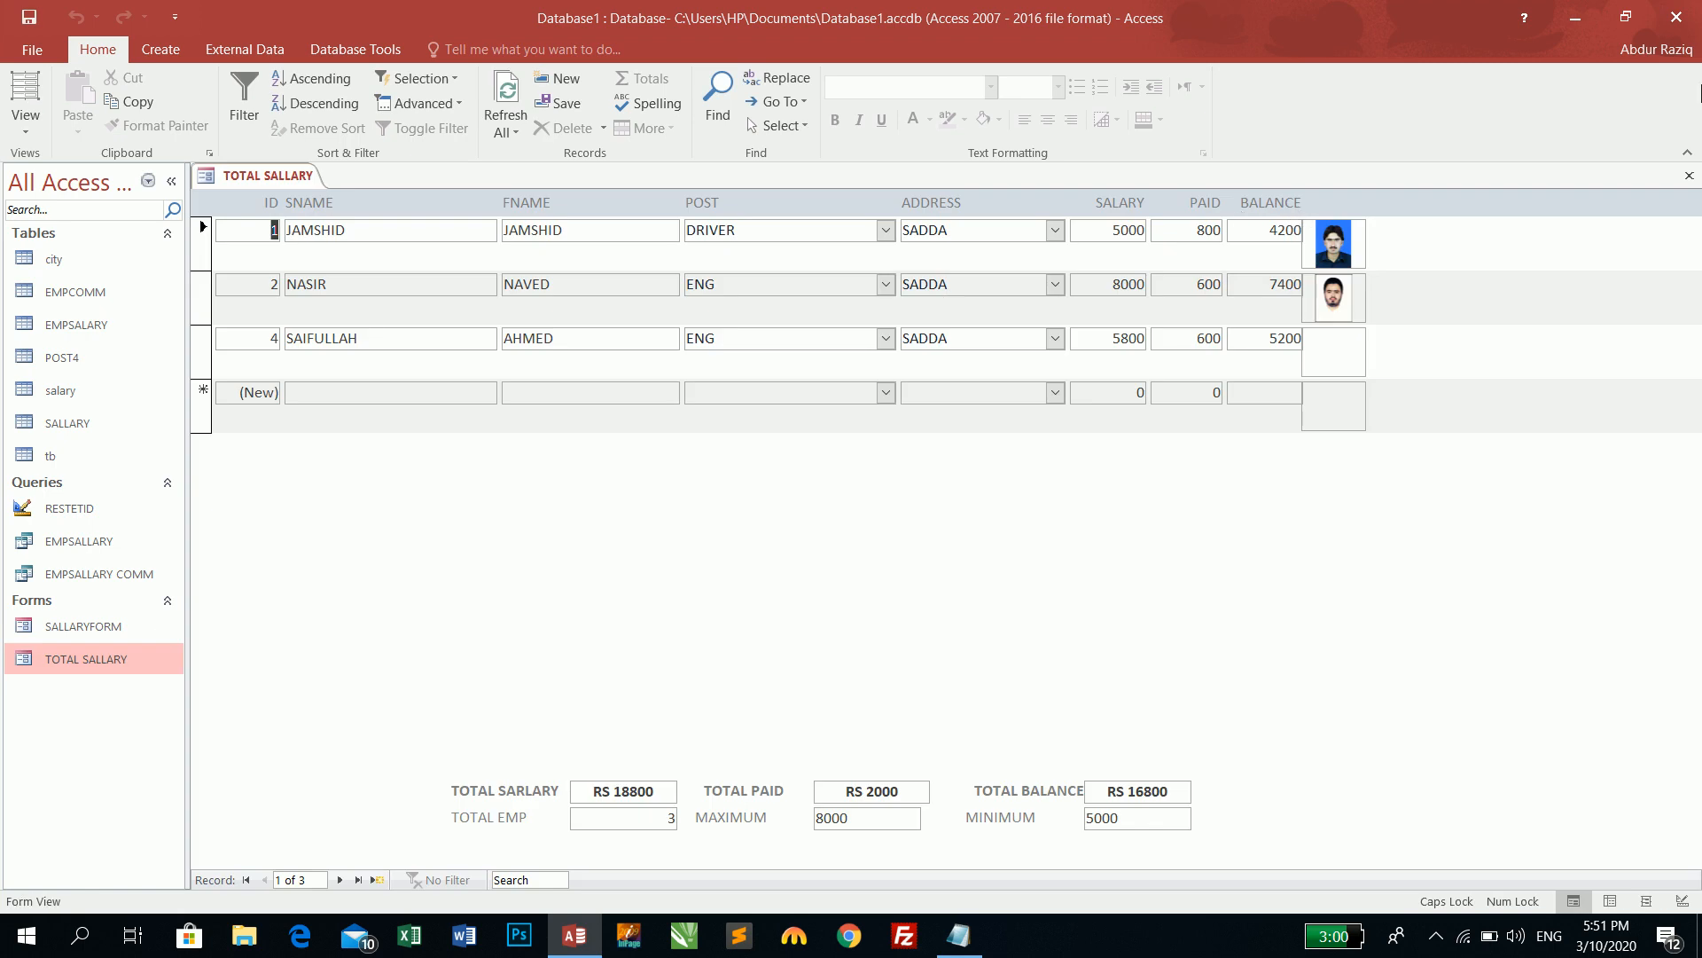
{"action": "left_click", "coordinate": [1689, 176]}
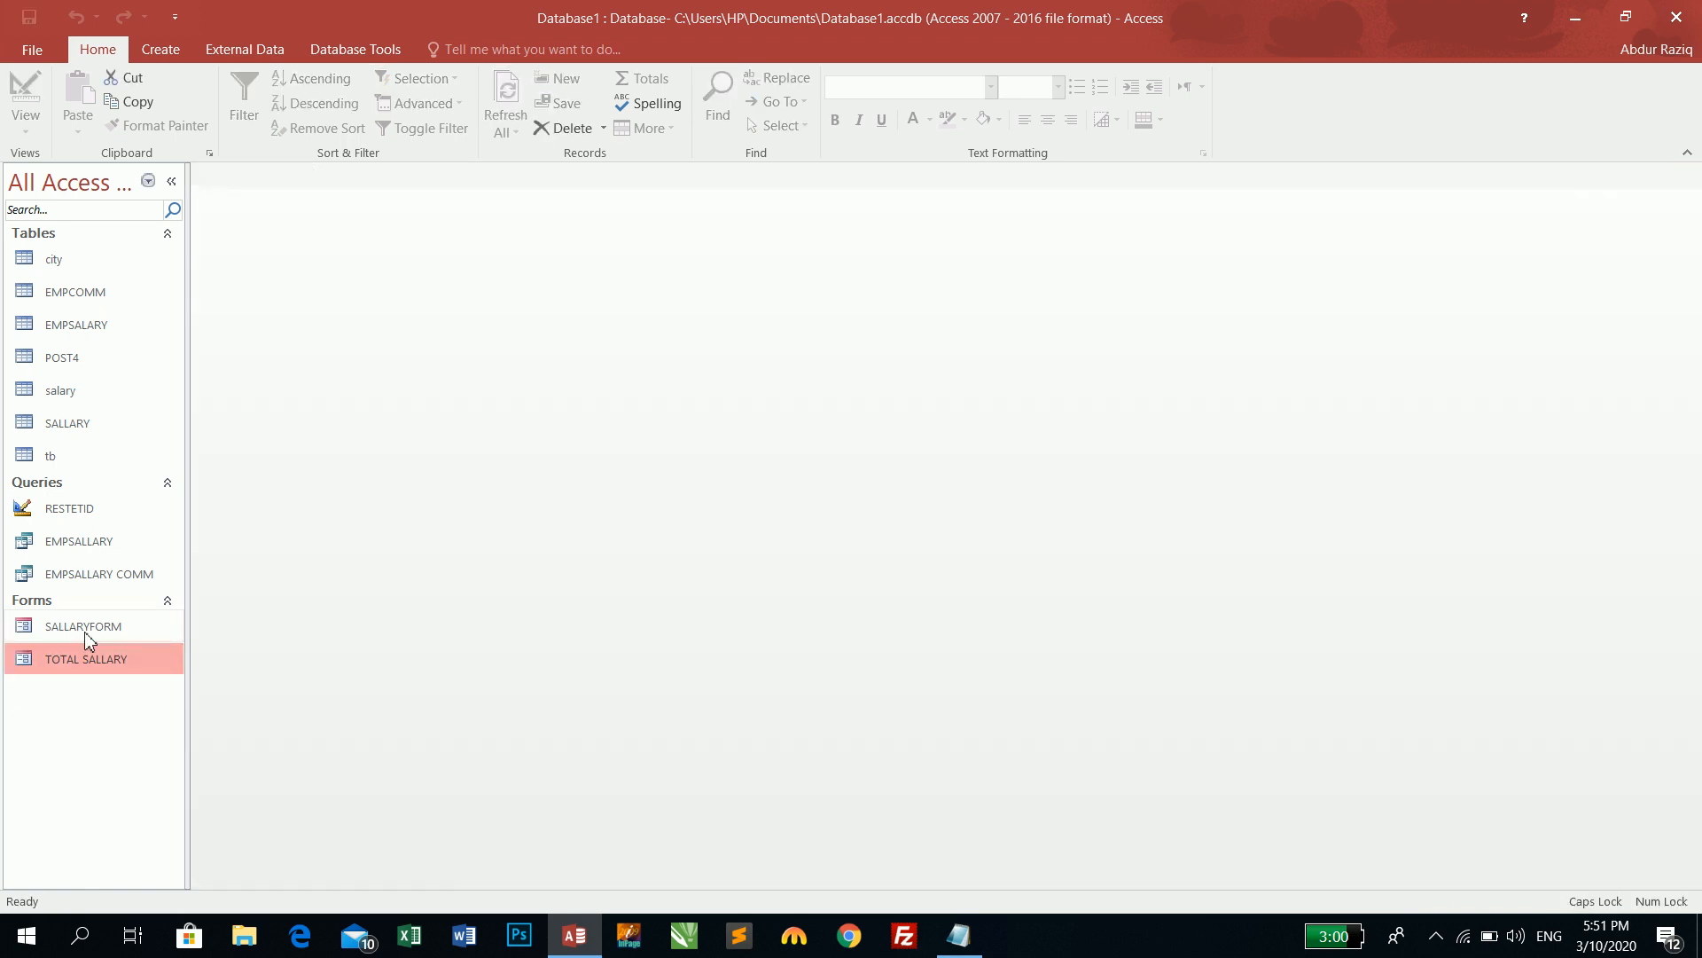
{"action": "double_click", "coordinate": [85, 629]}
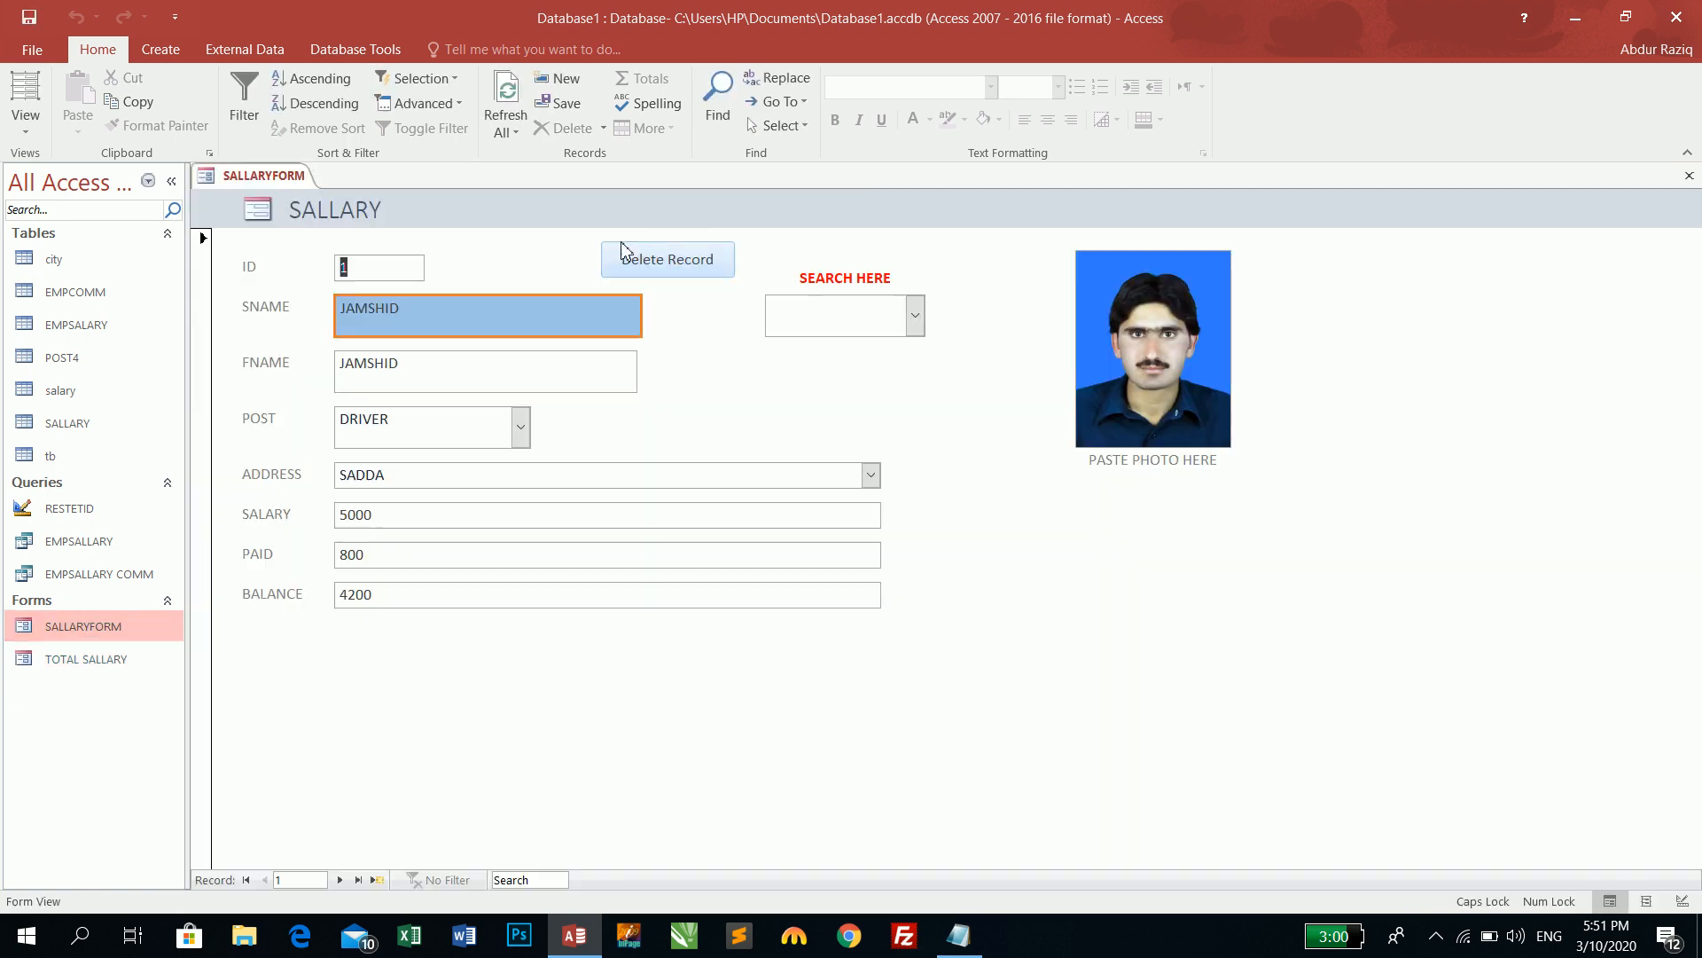
{"action": "left_click", "coordinate": [915, 316]}
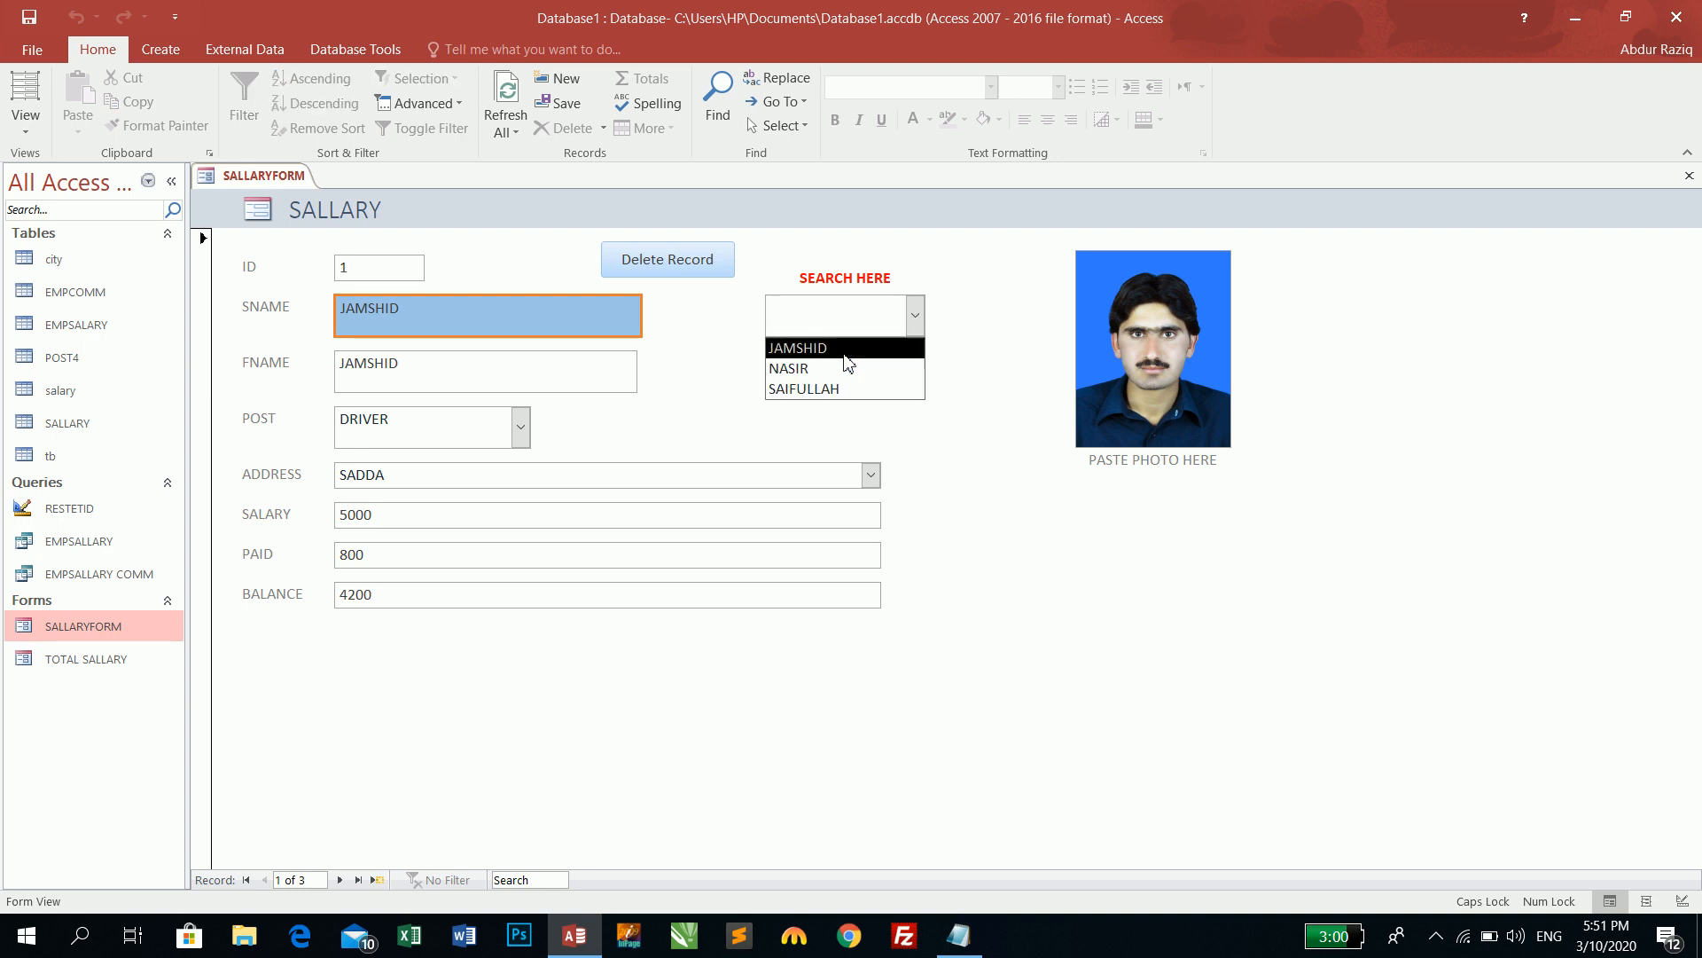
{"action": "left_click", "coordinate": [830, 347]}
{"action": "left_click", "coordinate": [915, 317]}
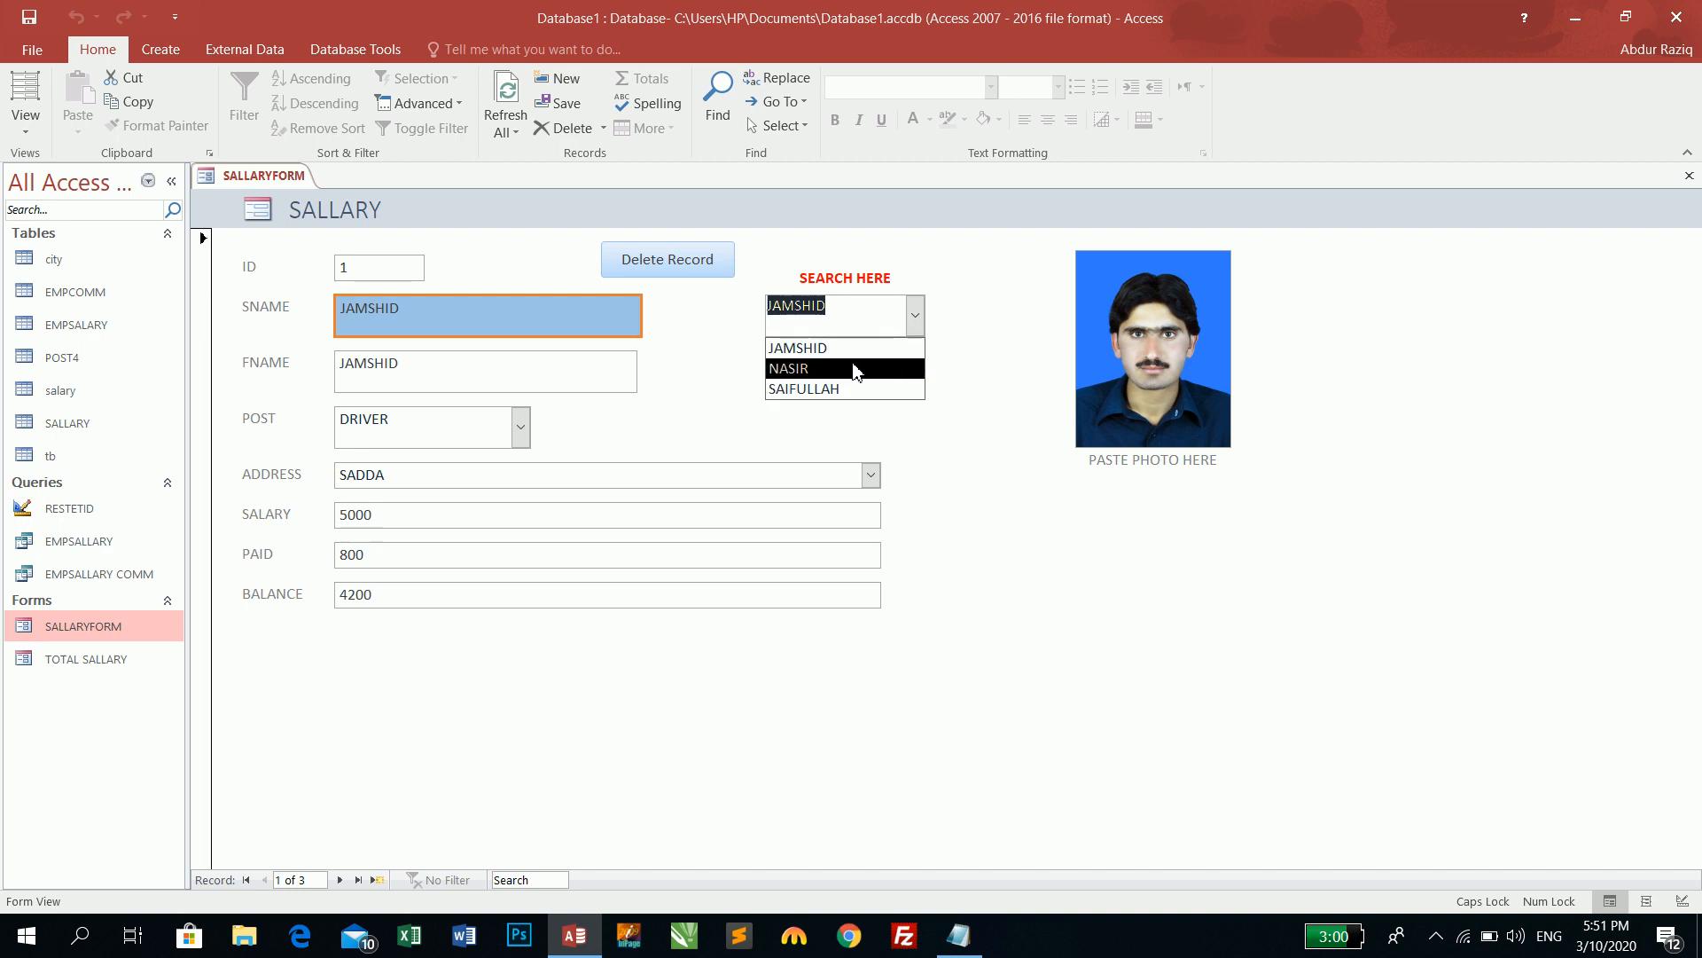
{"action": "left_click", "coordinate": [856, 368]}
{"action": "left_click", "coordinate": [915, 317]}
{"action": "left_click", "coordinate": [859, 388]}
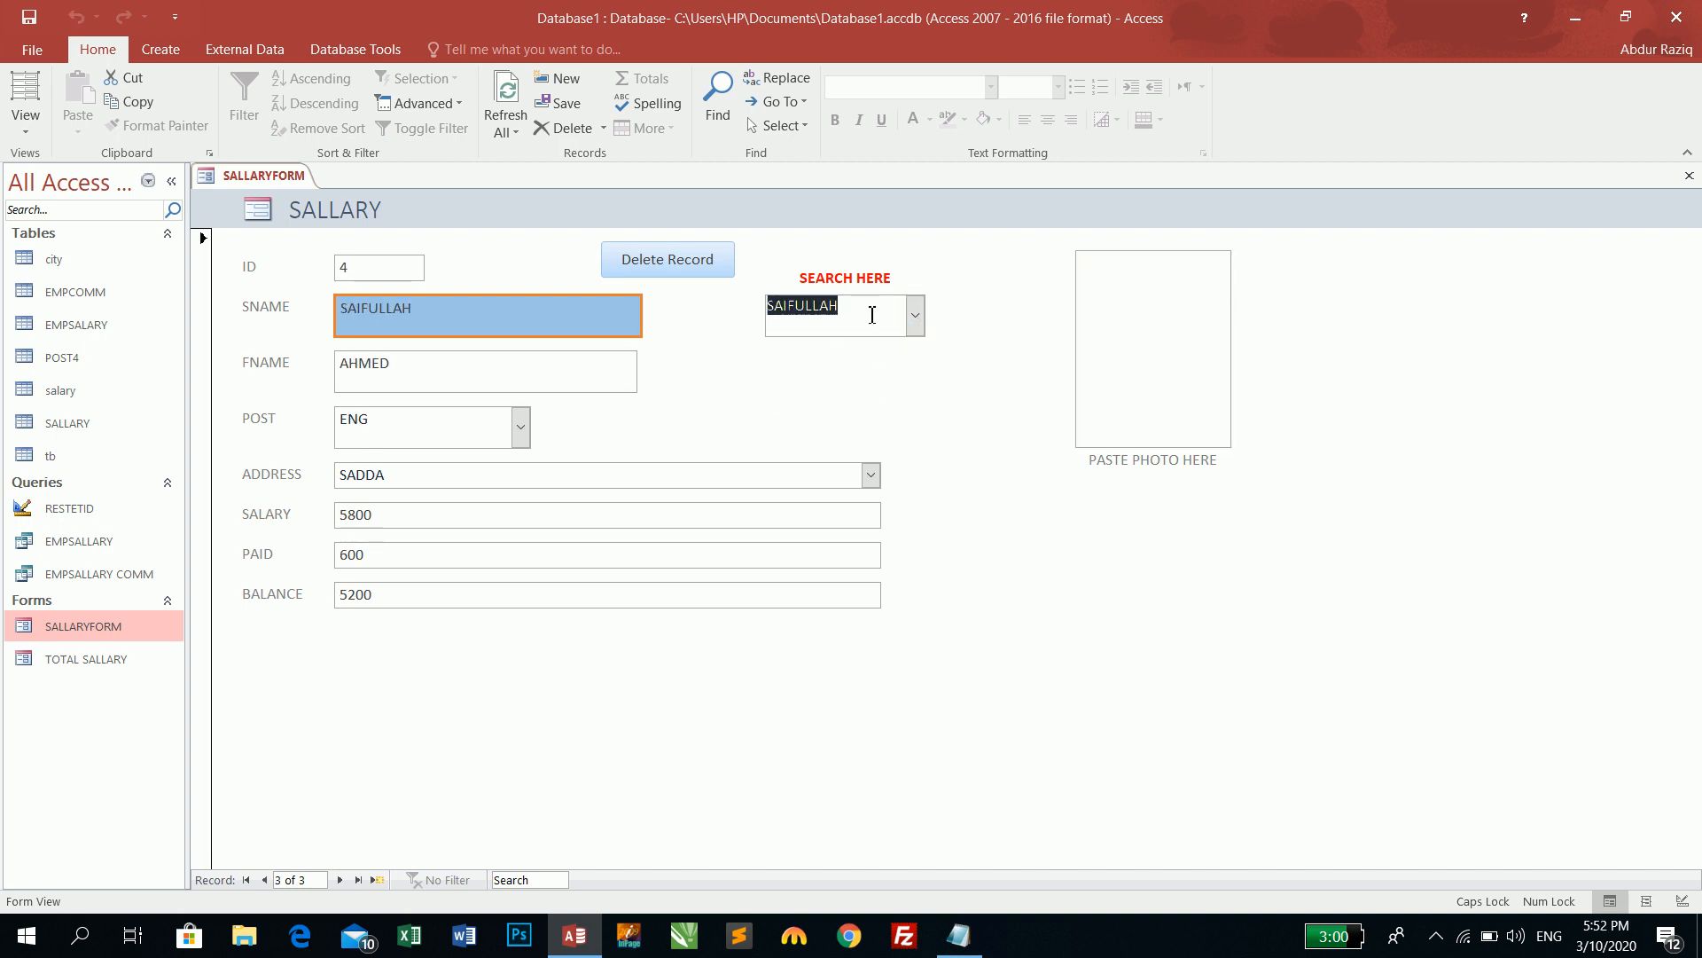
- Type N, J and S into SEARCH HERE to jump to NASIR, JAMSHID and SAIFULLAH
{"action": "type", "text": "NASIR"}
{"action": "key", "text": "Return"}
{"action": "type", "text": "JAMSHID"}
{"action": "key", "text": "Return"}
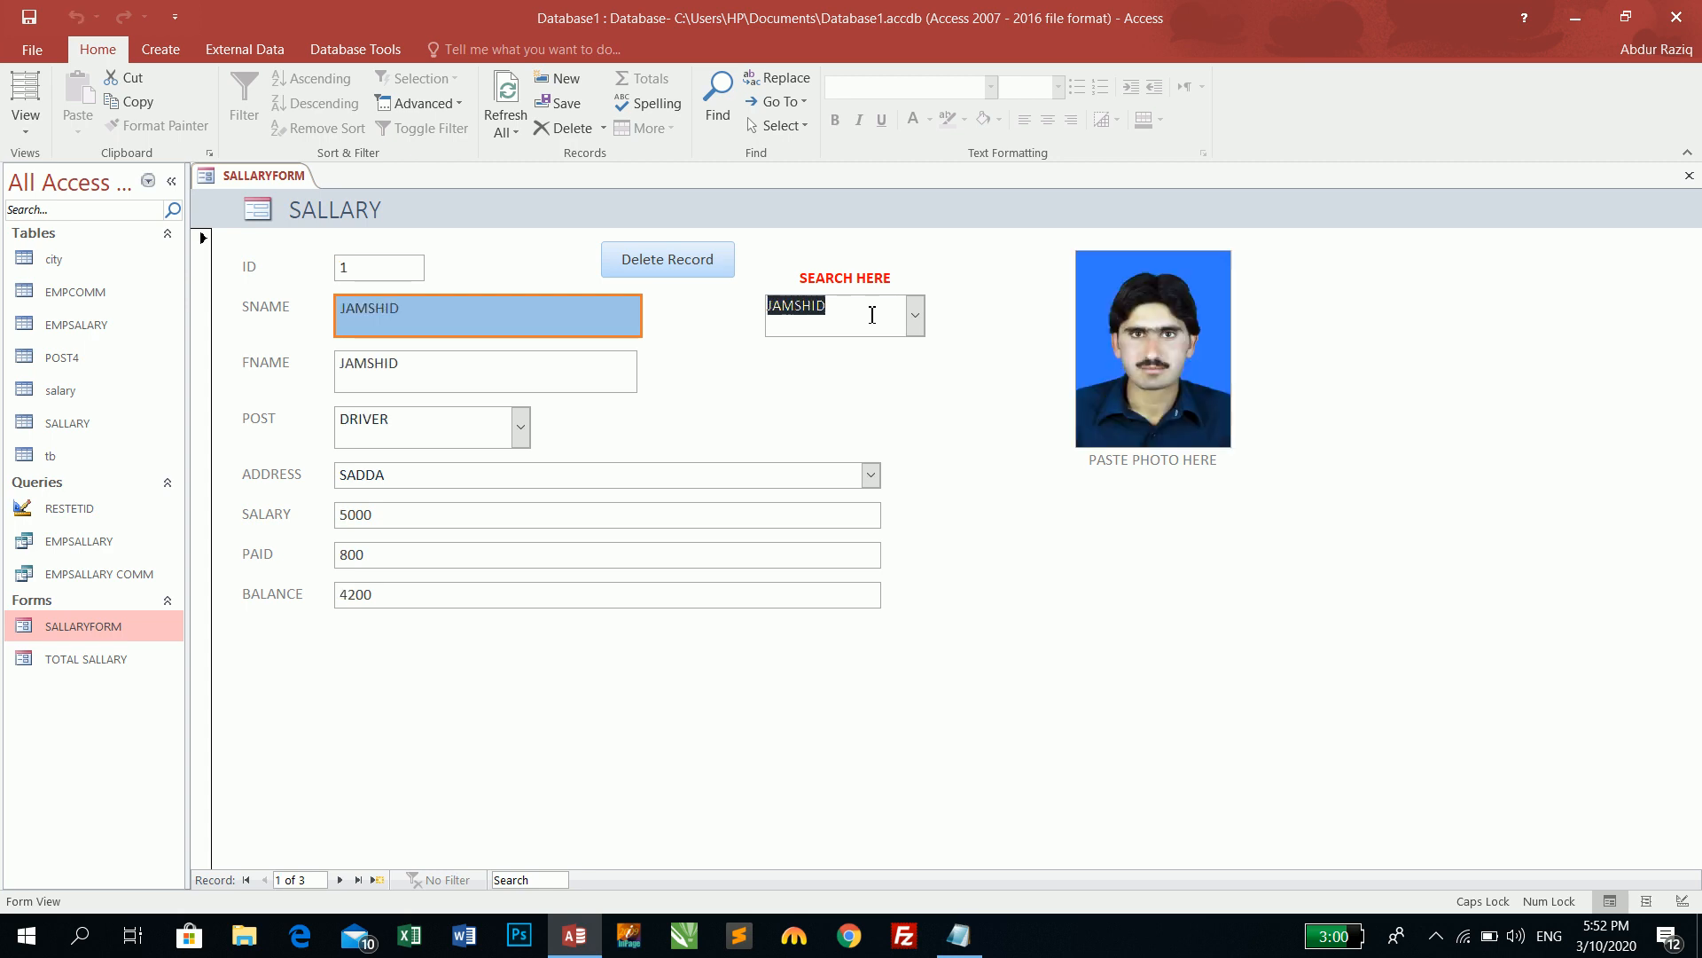
{"action": "type", "text": "S"}
{"action": "key", "text": "Return"}
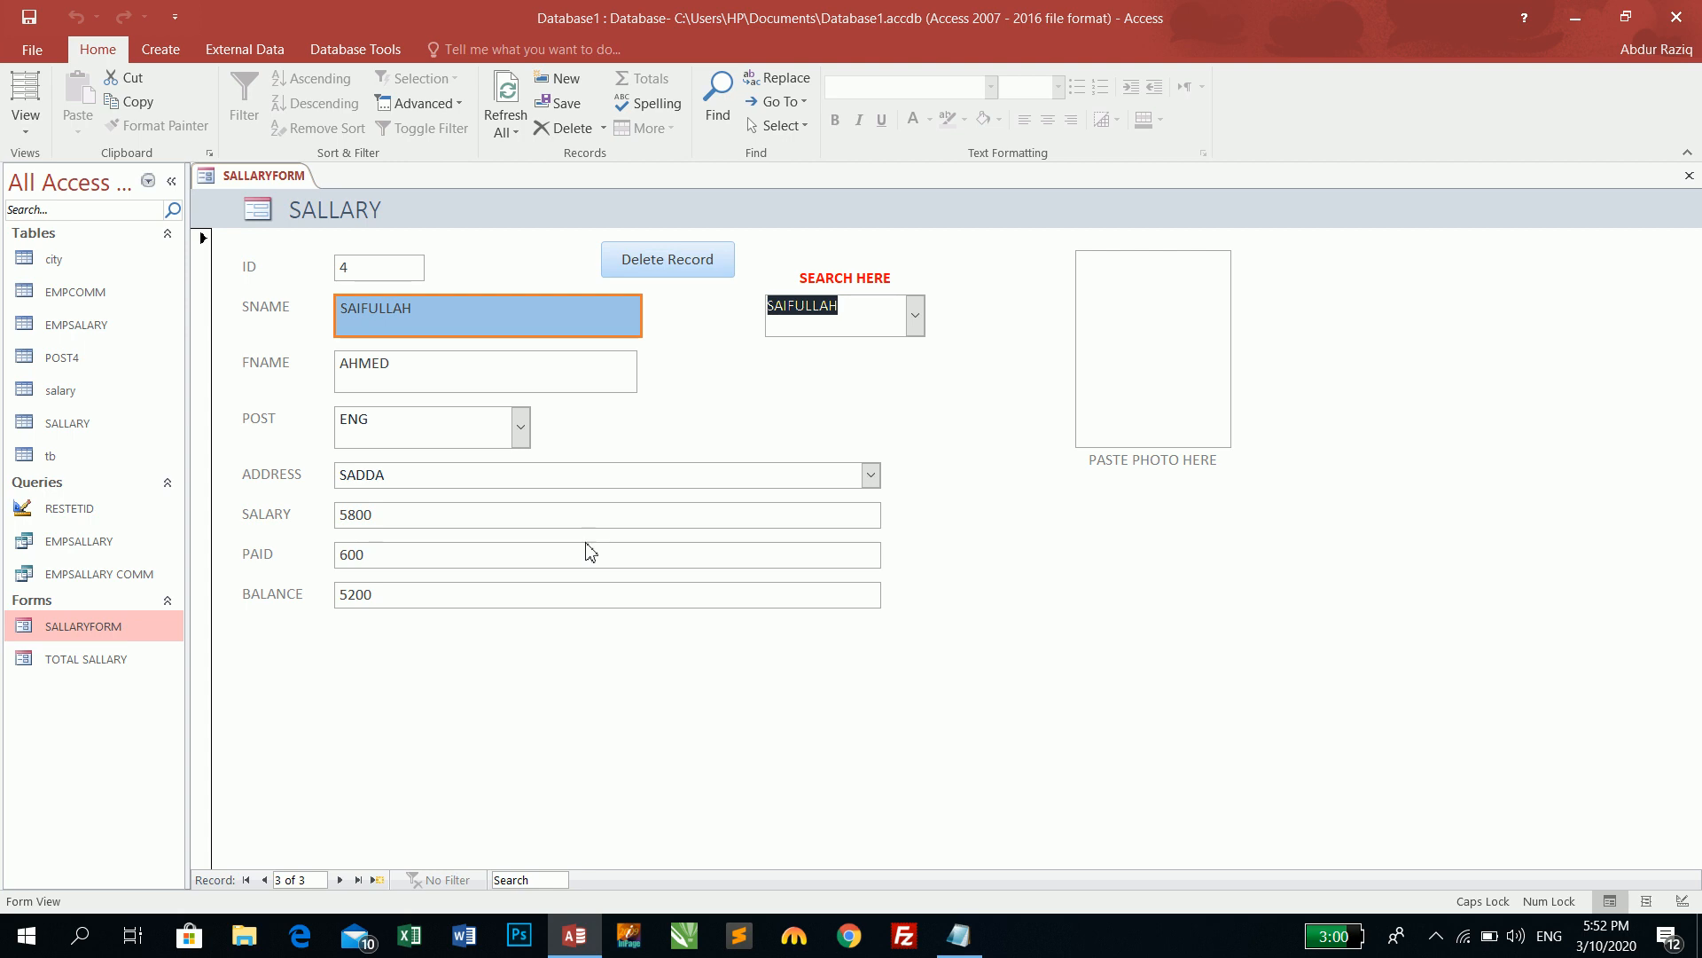
- Close SALLARYFORM, open and close the SALLARY table, then open the EMPSALLARY query datasheet
{"action": "left_click", "coordinate": [1689, 176]}
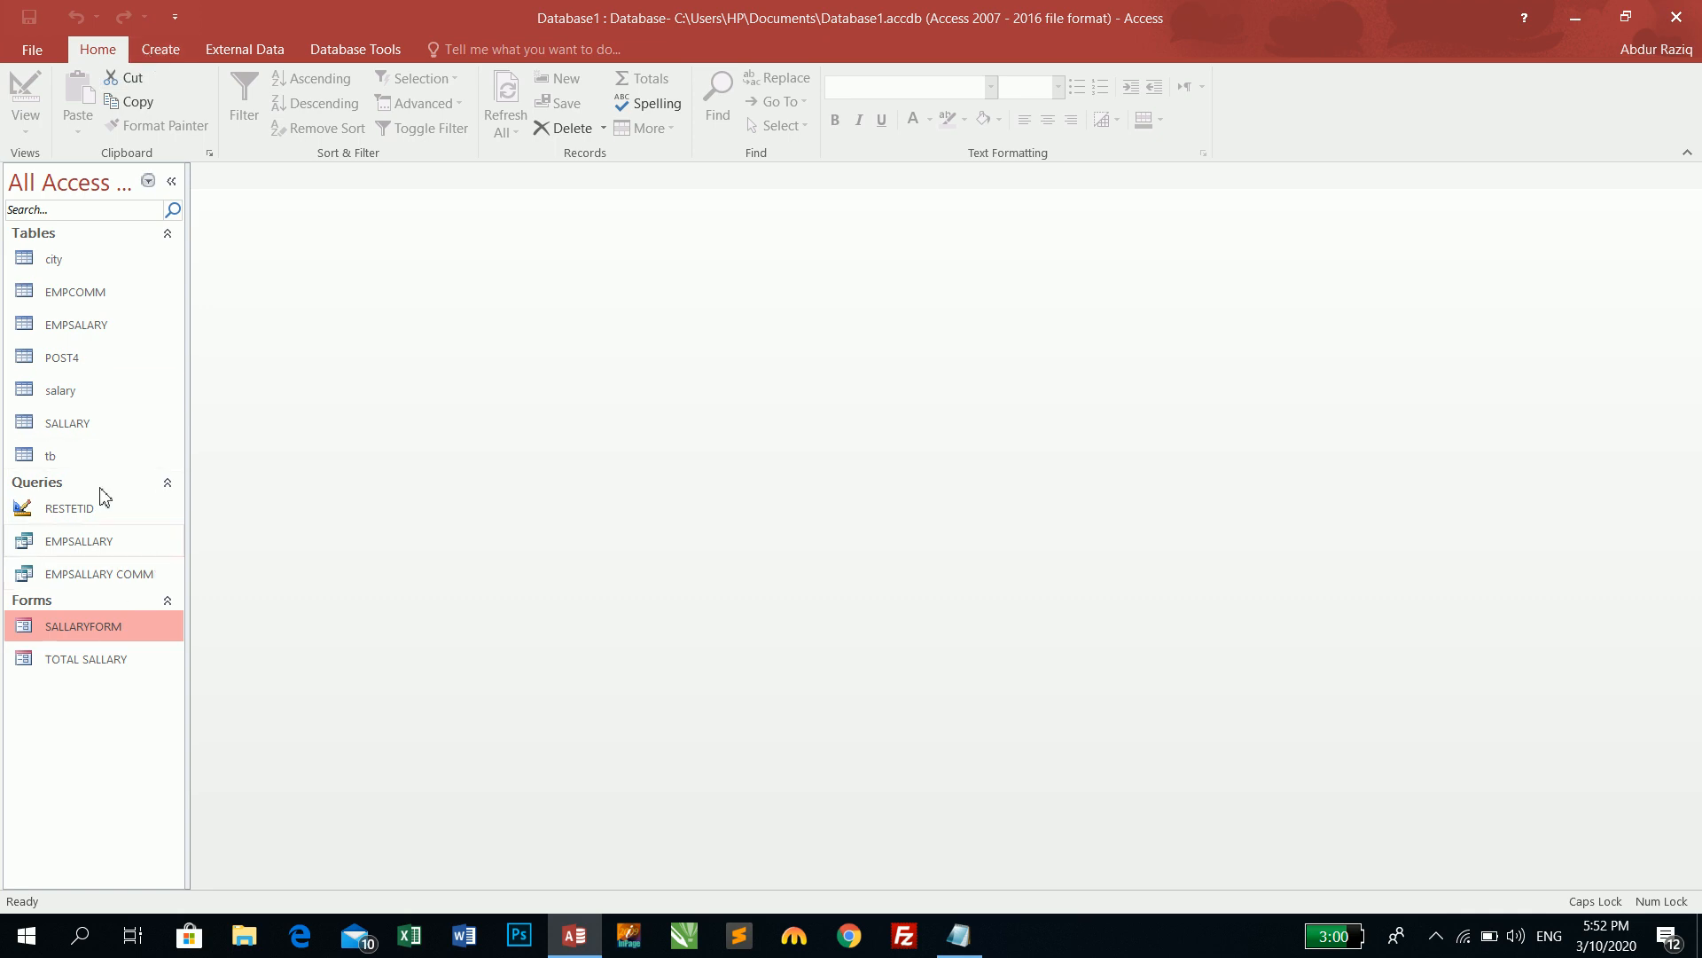
{"action": "double_click", "coordinate": [84, 427]}
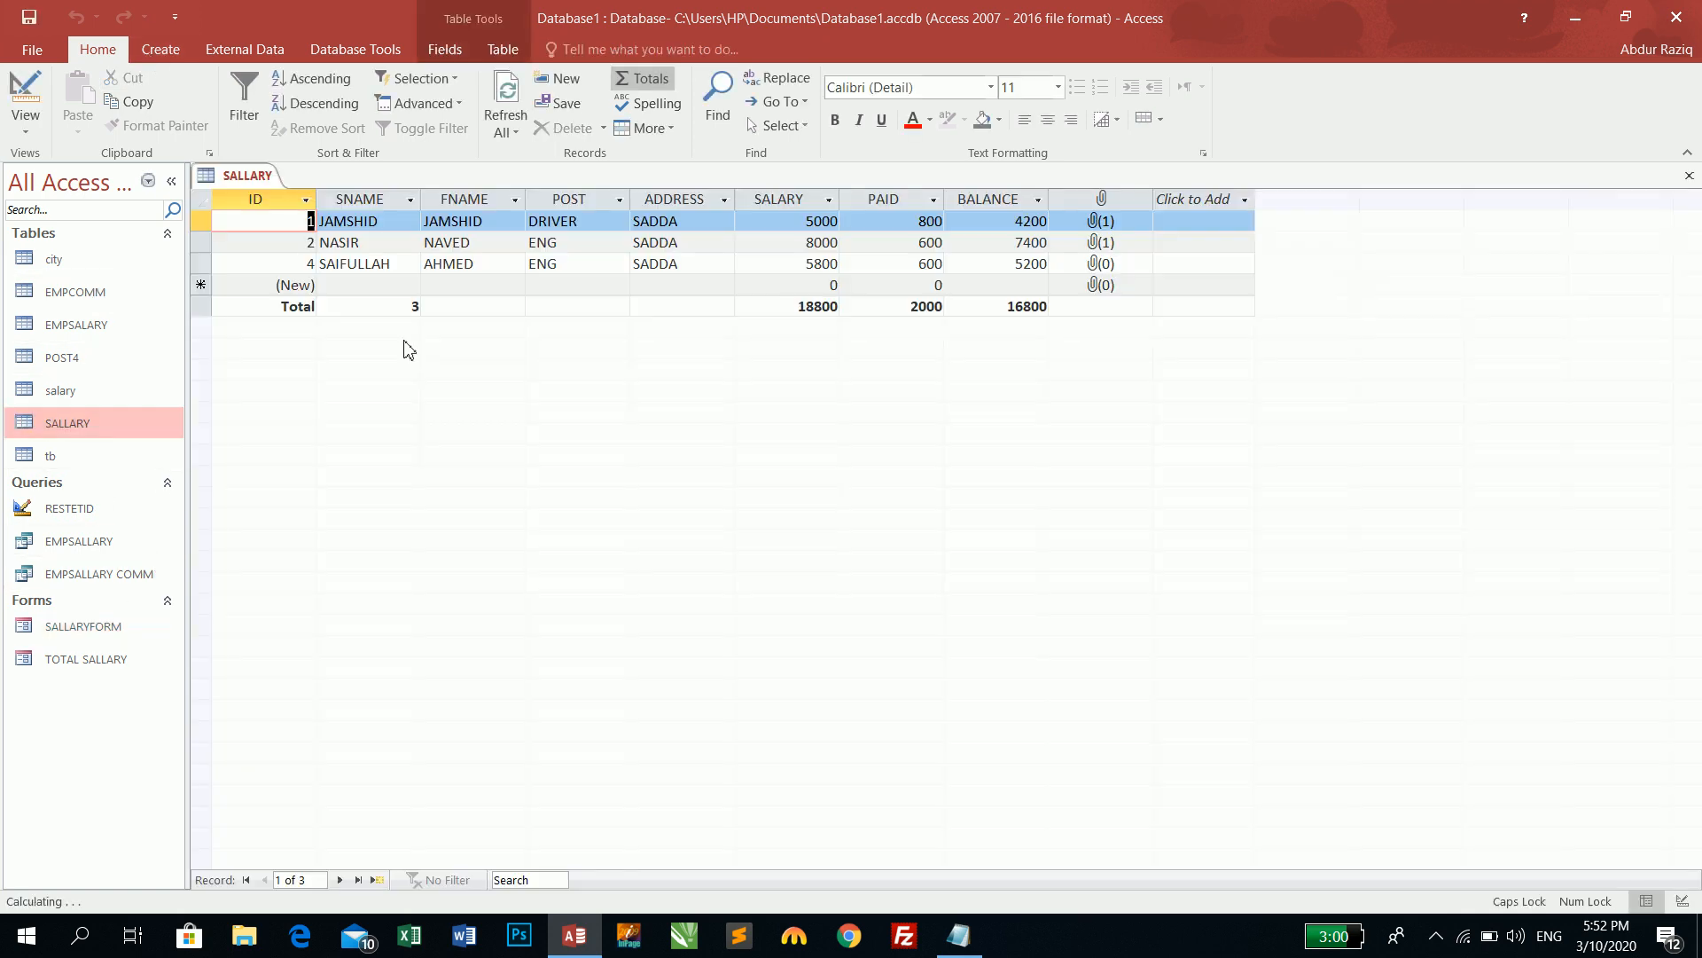
{"action": "left_click", "coordinate": [1689, 176]}
{"action": "double_click", "coordinate": [83, 540]}
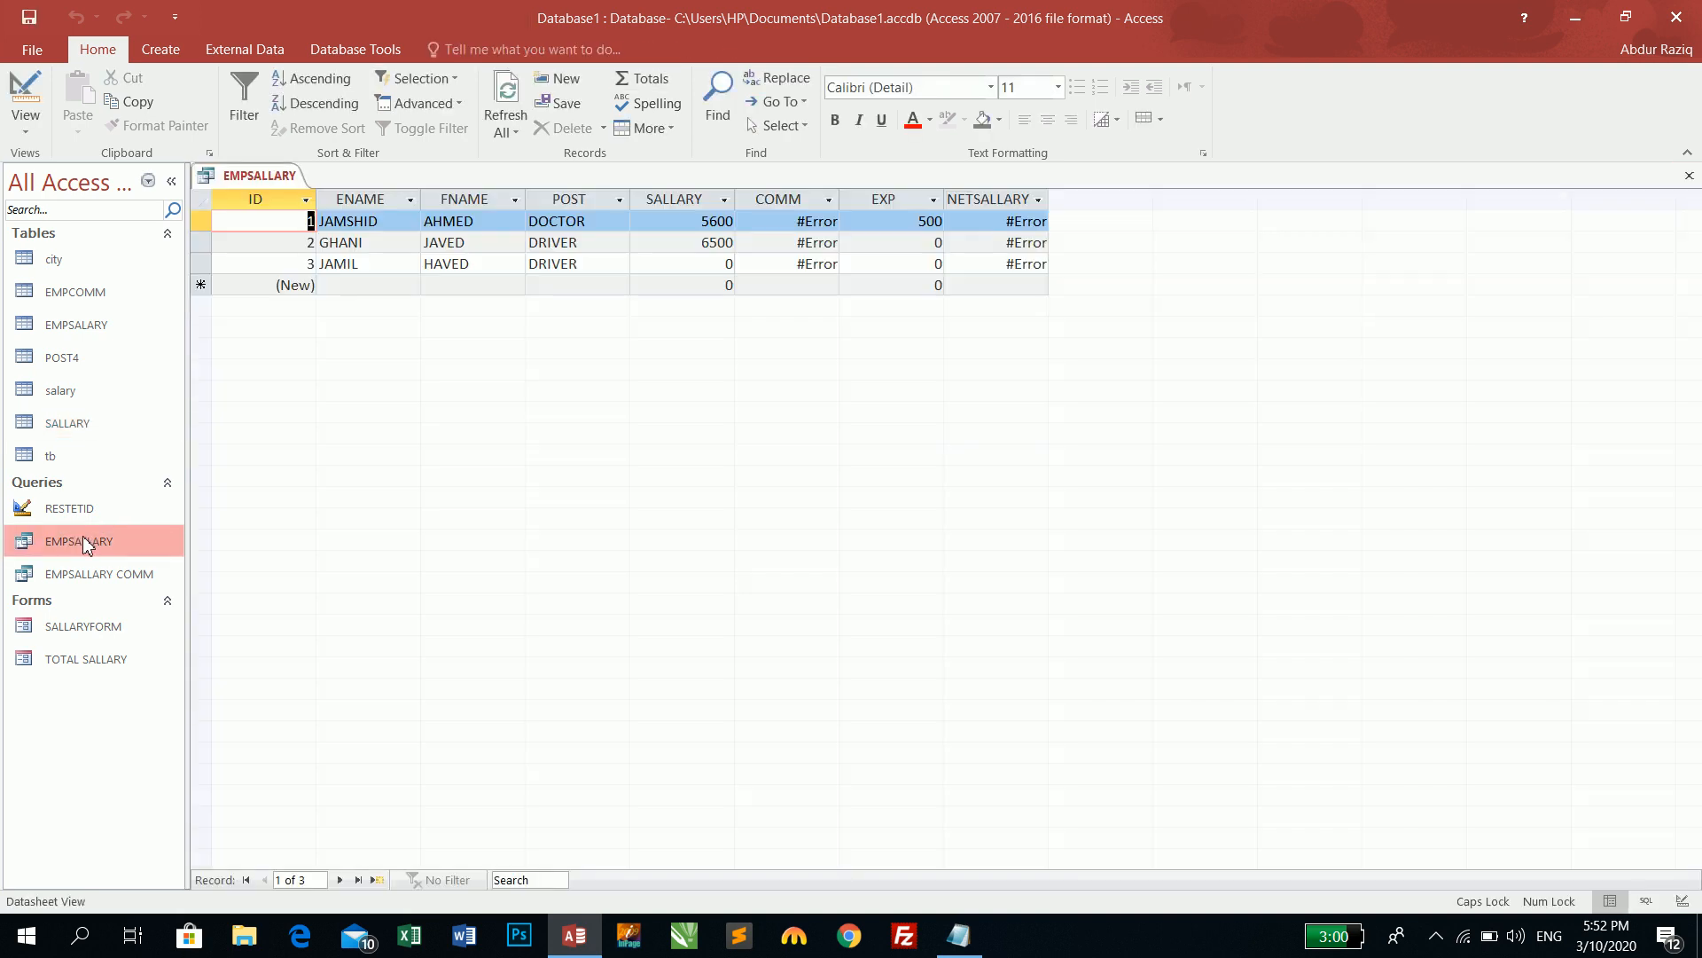
- Insert an ADATE Date/Time field above SNAME in the SALLARY table's Design View
{"action": "left_click", "coordinate": [1689, 175]}
{"action": "double_click", "coordinate": [84, 424]}
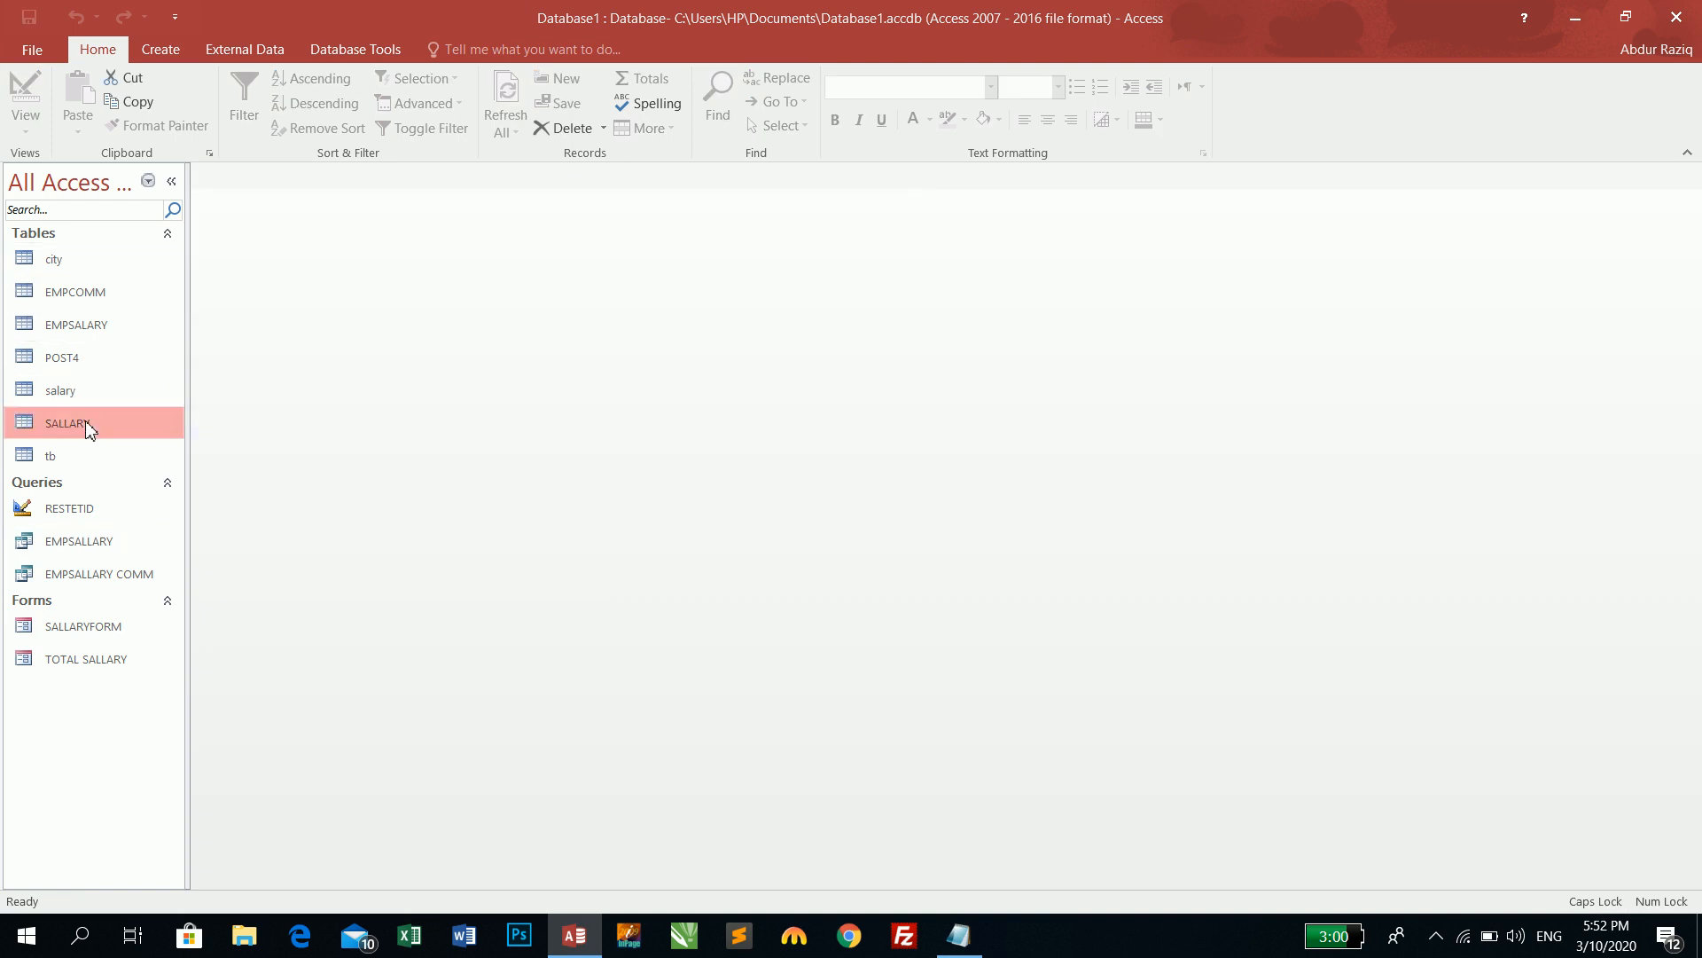
{"action": "left_click", "coordinate": [27, 98]}
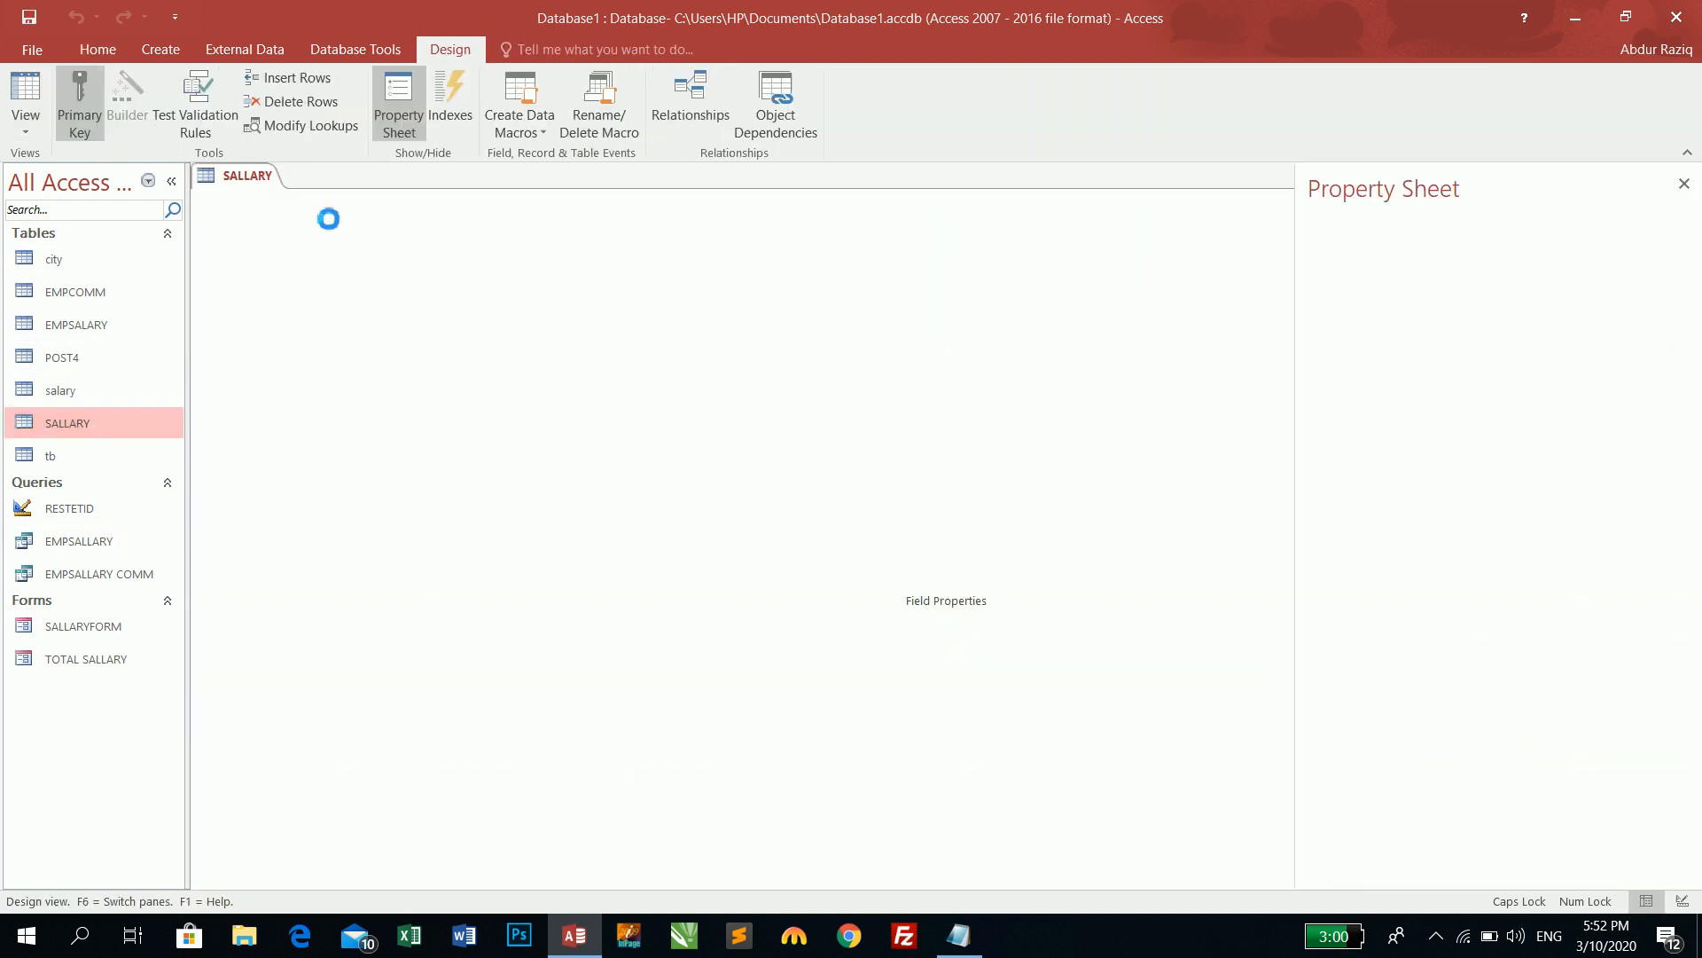
{"action": "right_click", "coordinate": [288, 245]}
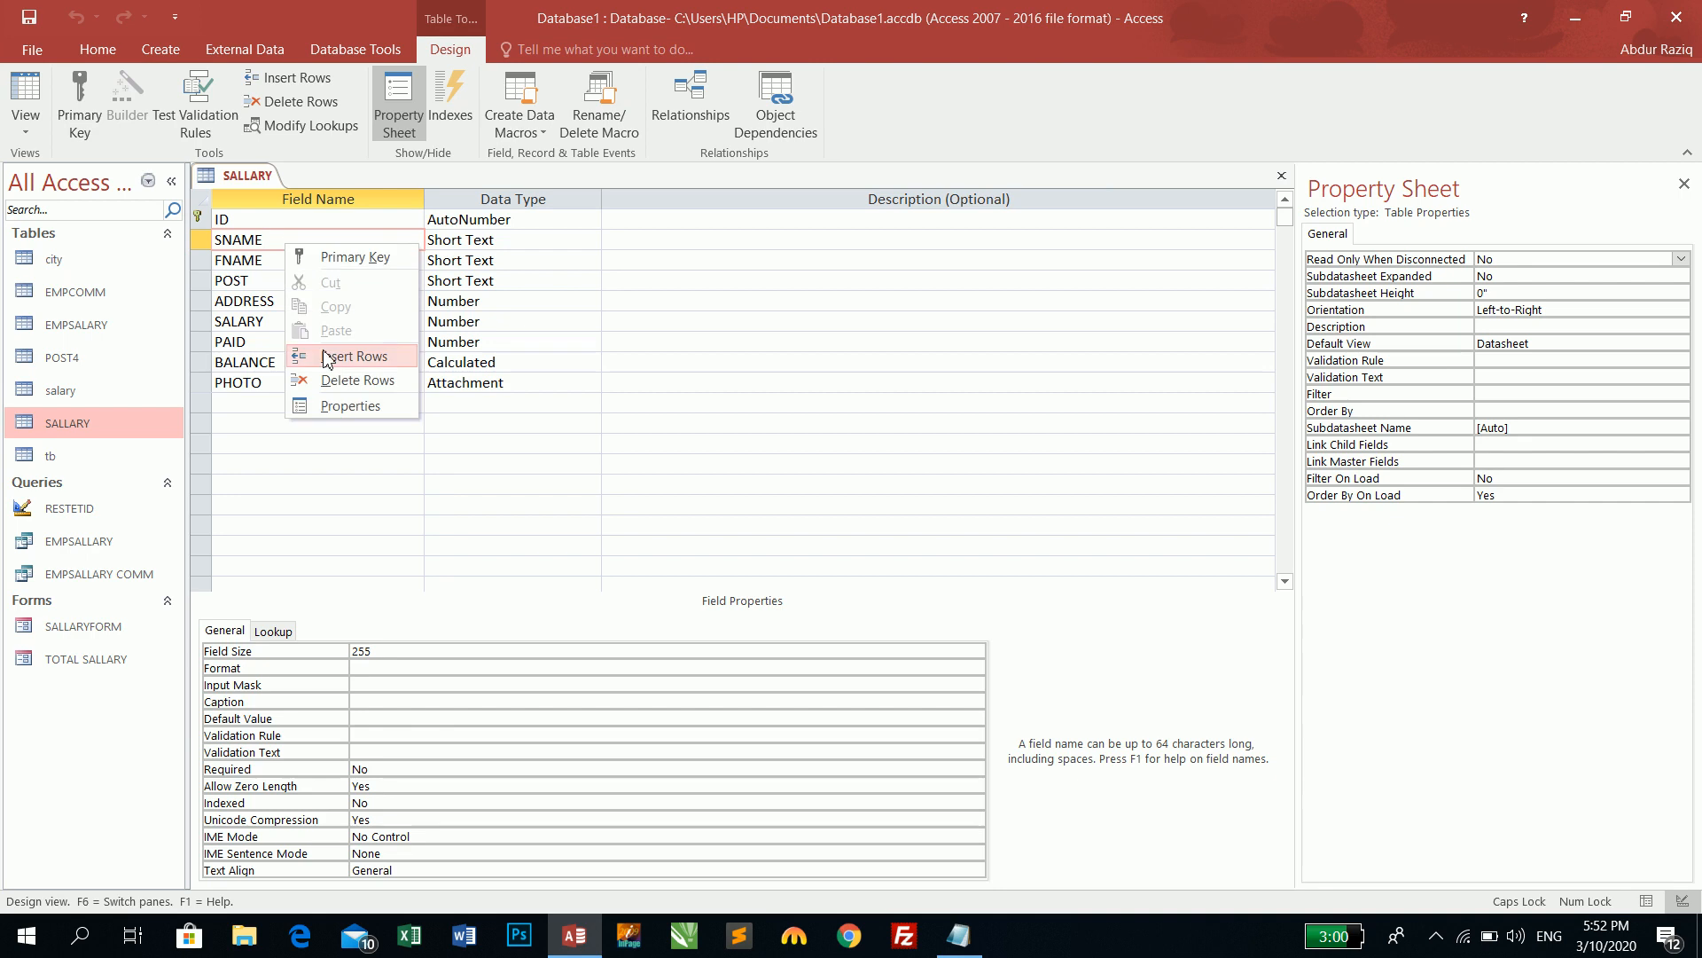
{"action": "left_click", "coordinate": [326, 351]}
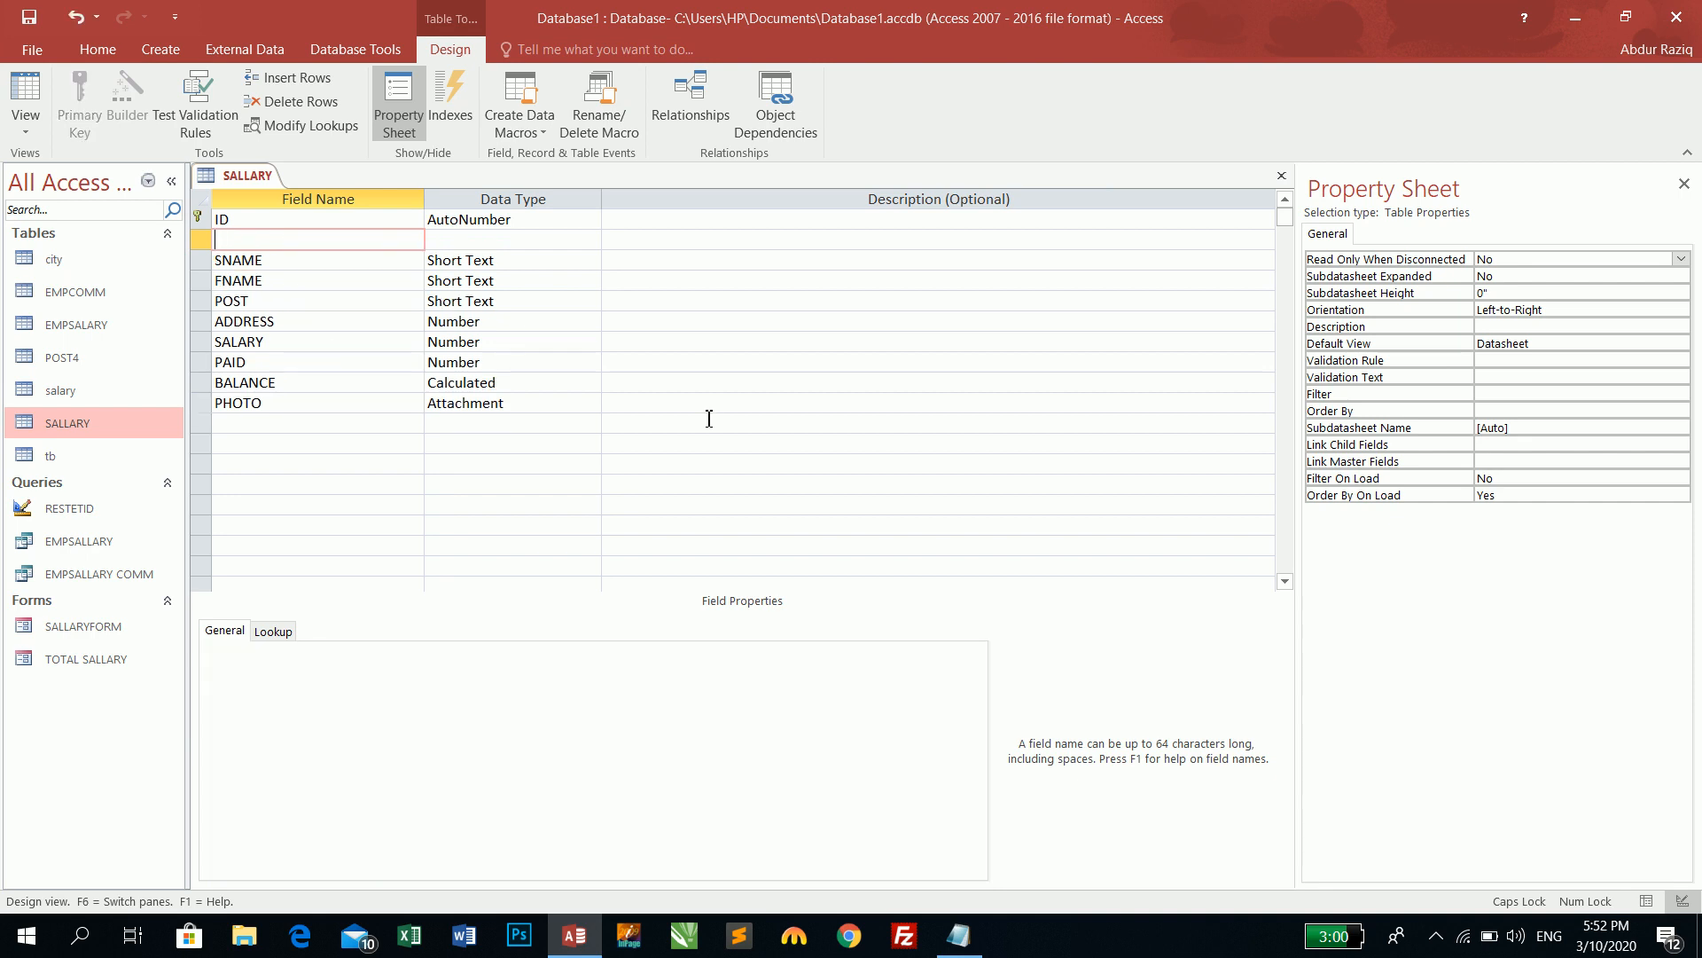
{"action": "type", "text": "ADATE"}
{"action": "key", "text": "Tab"}
{"action": "type", "text": "d"}
{"action": "key", "text": "Tab"}
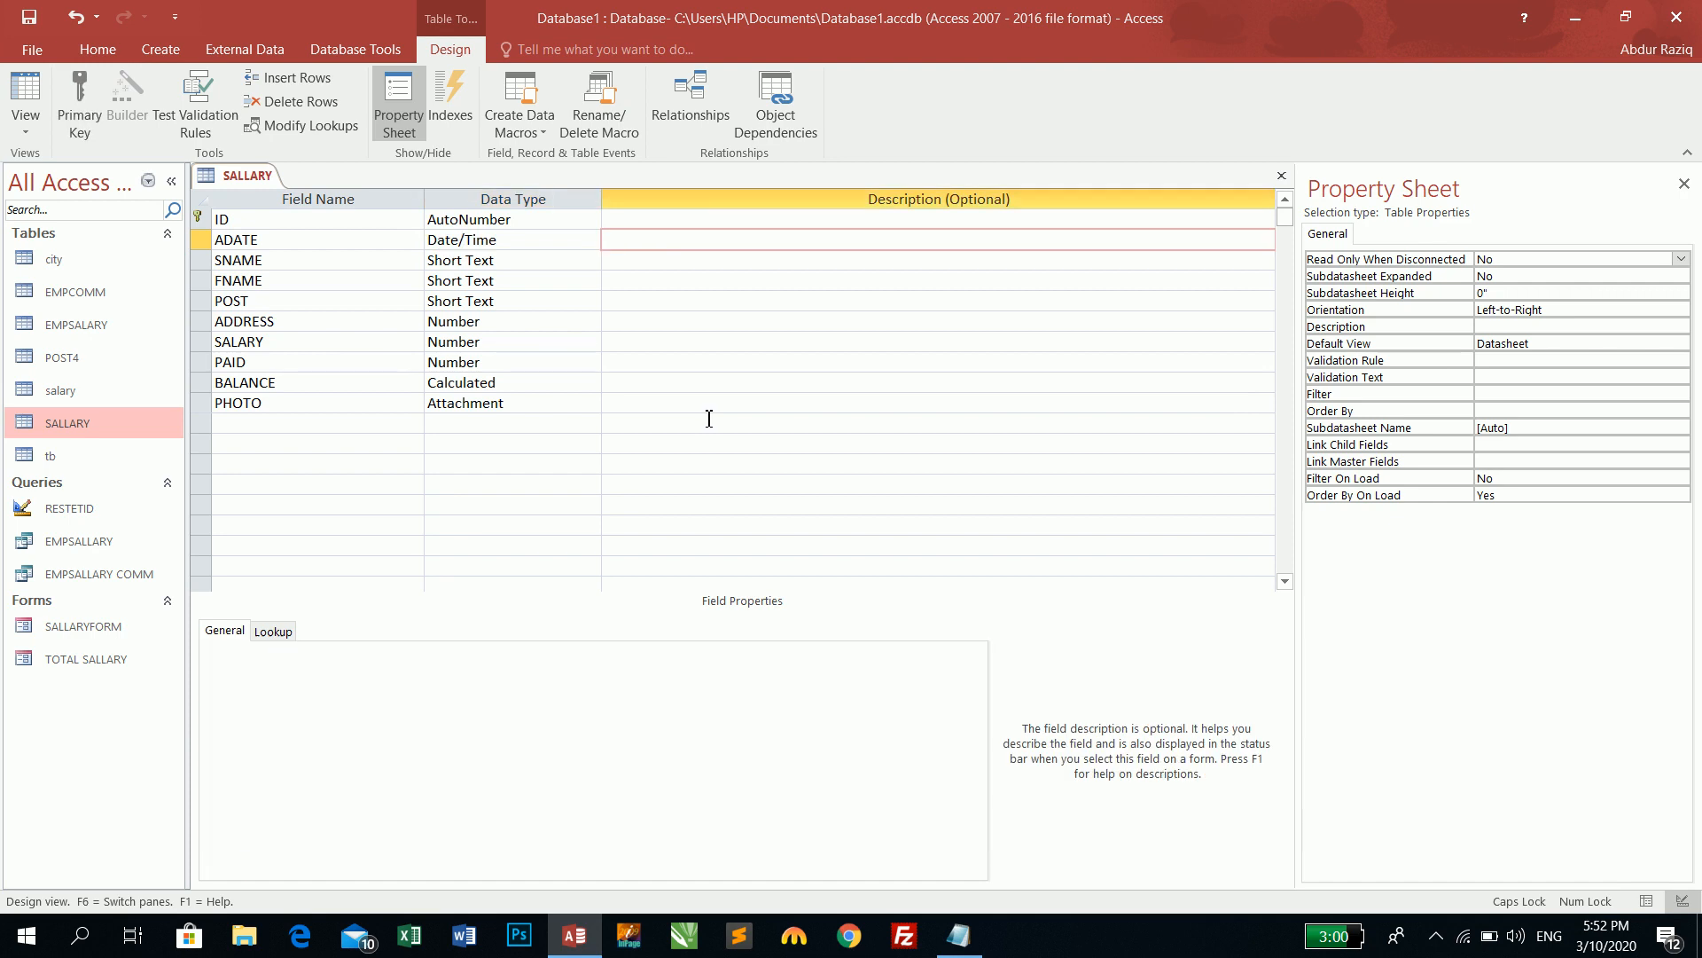
- Set ADATE's Default Value to =Date() and close the table design
{"action": "left_click", "coordinate": [373, 247]}
{"action": "left_click", "coordinate": [374, 705]}
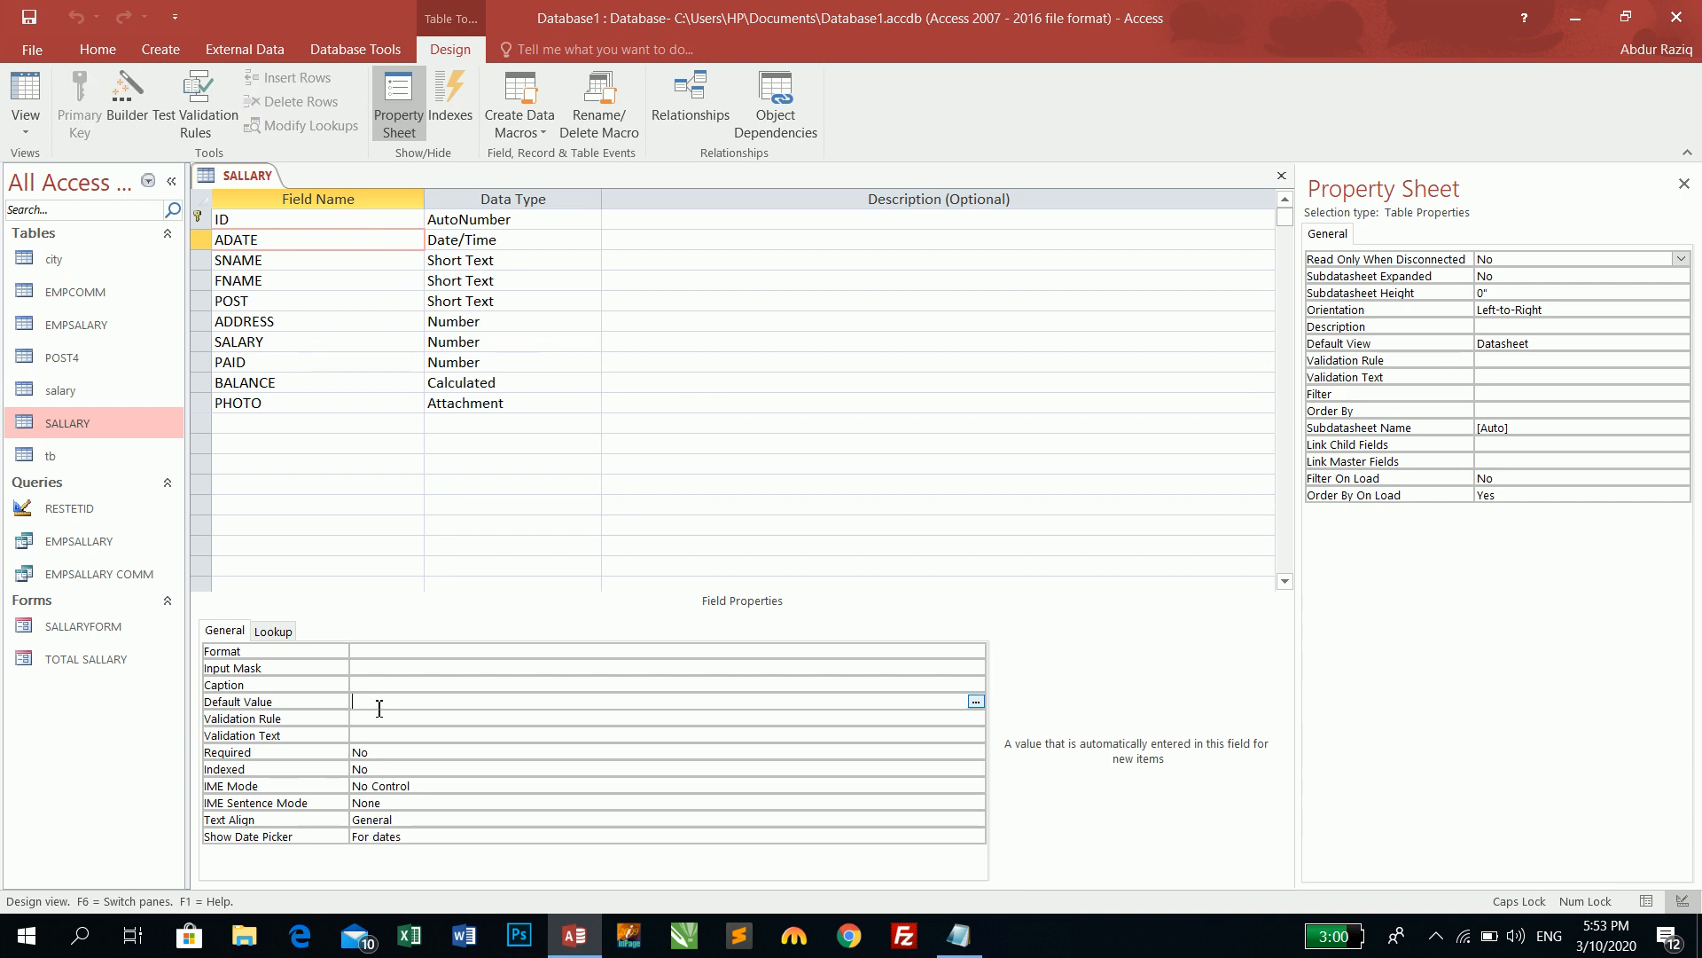
{"action": "type", "text": "=Date()"}
{"action": "key", "text": "Return"}
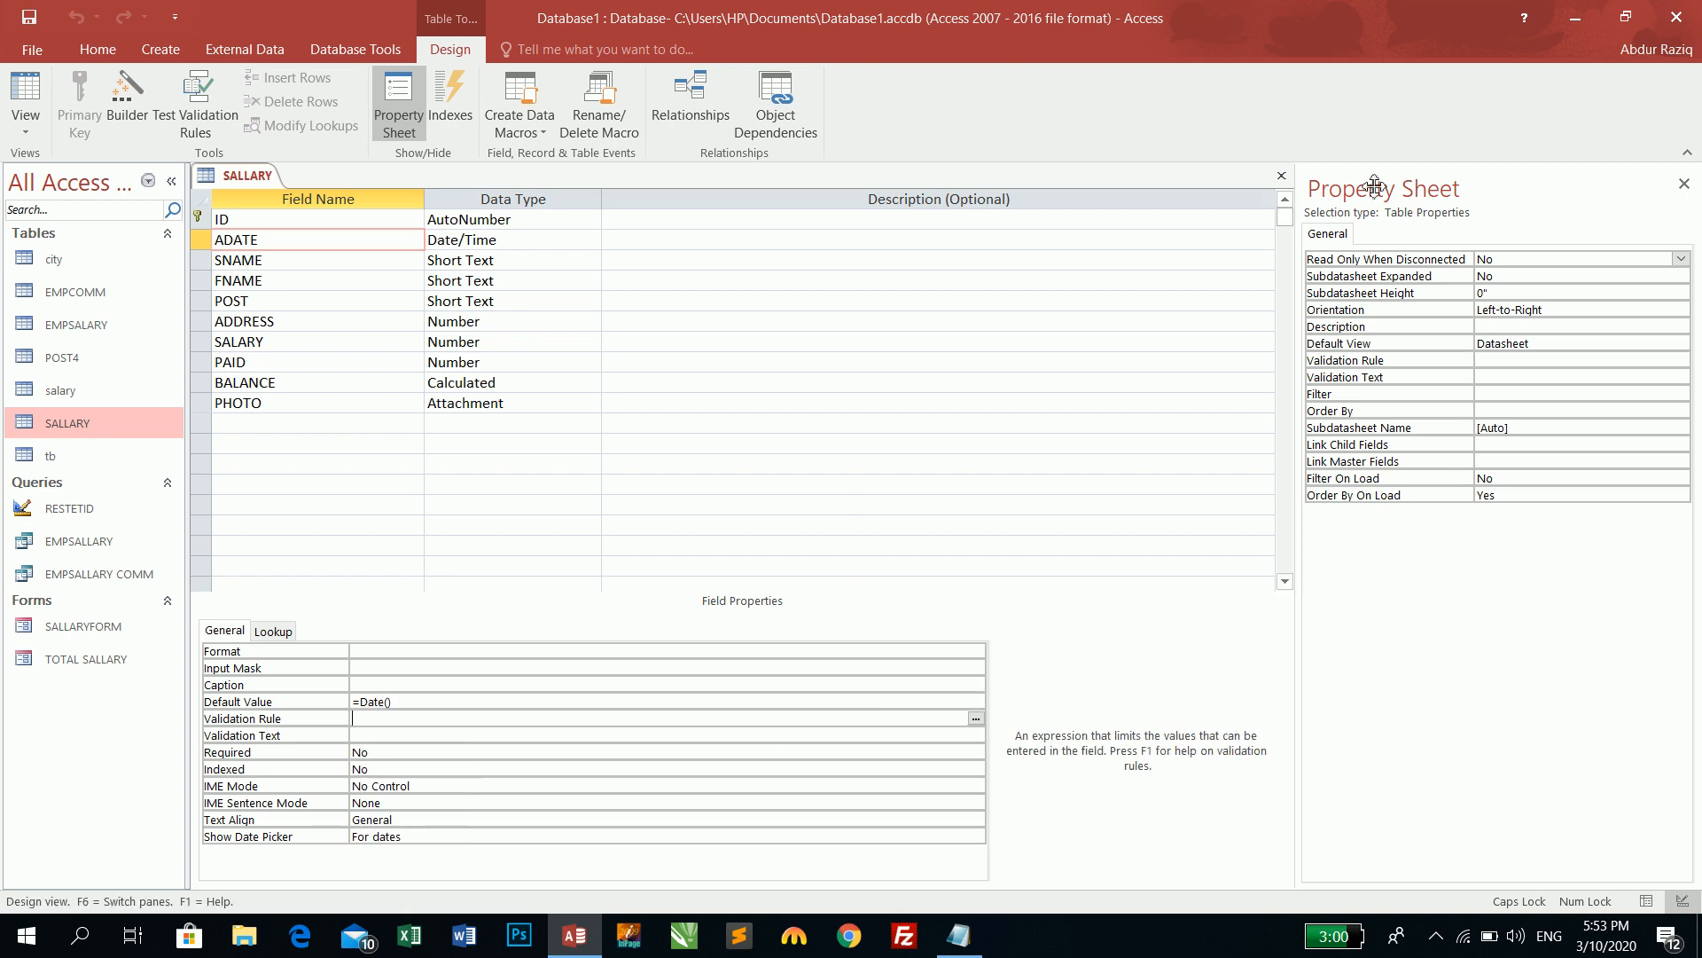
{"action": "left_click", "coordinate": [1282, 176]}
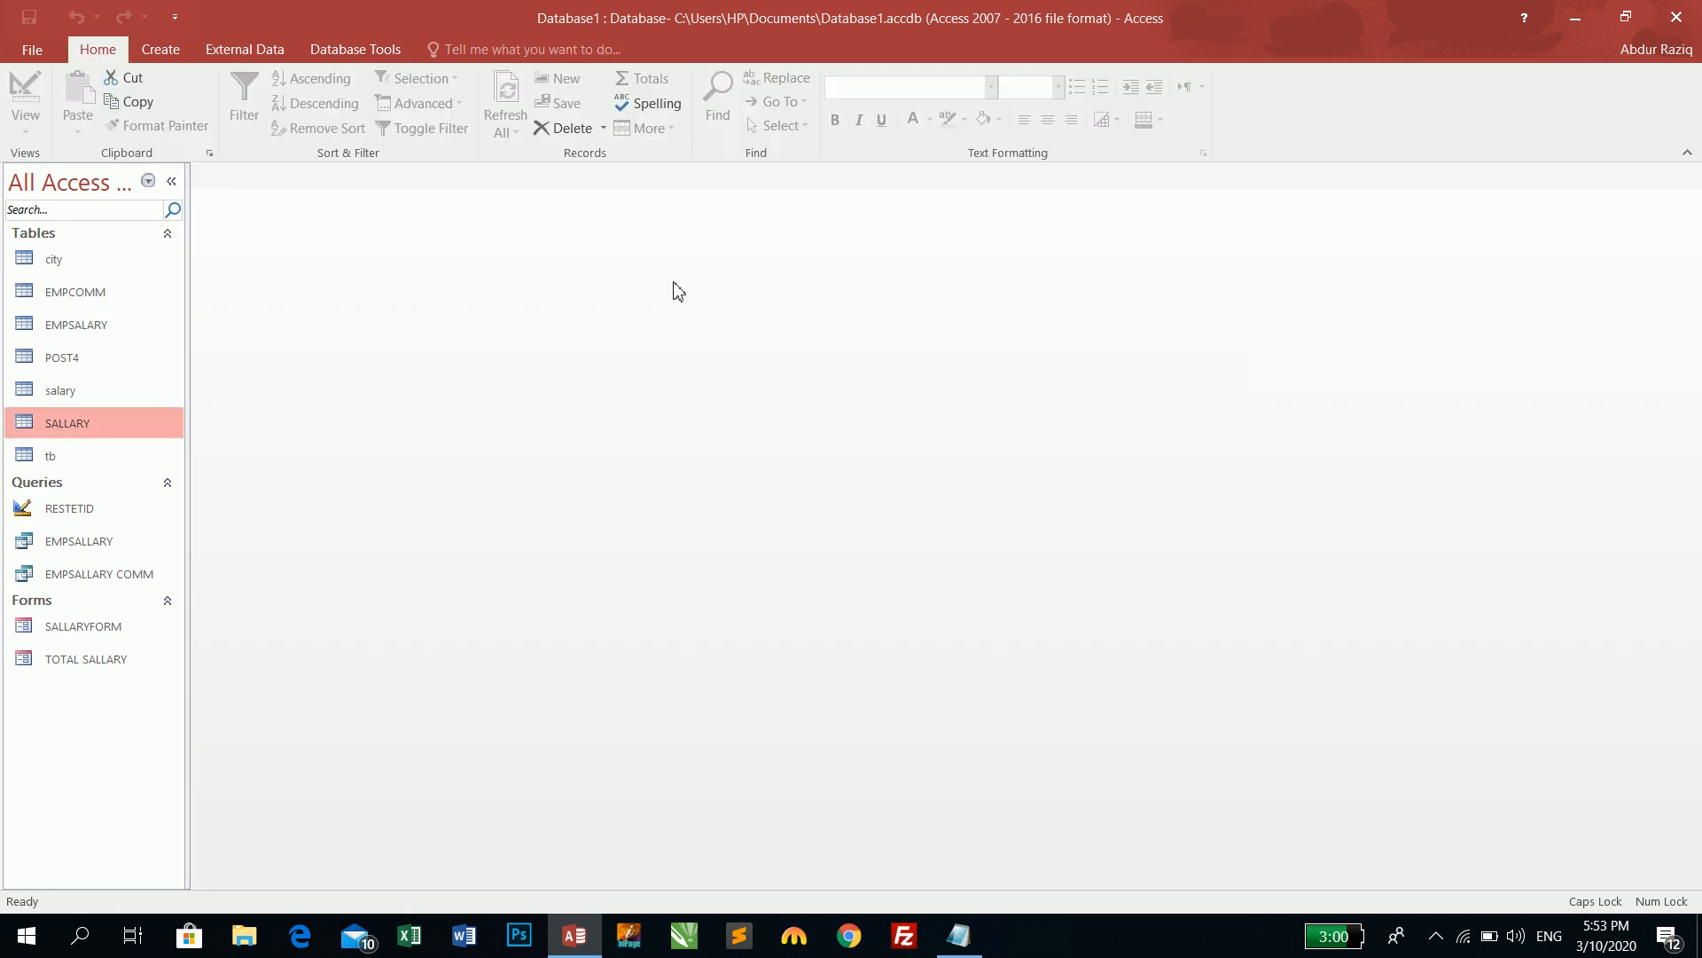
- Open SALLARYFORM and TOTAL SALLARY, then close both forms
{"action": "left_click", "coordinate": [83, 636]}
{"action": "double_click", "coordinate": [81, 635]}
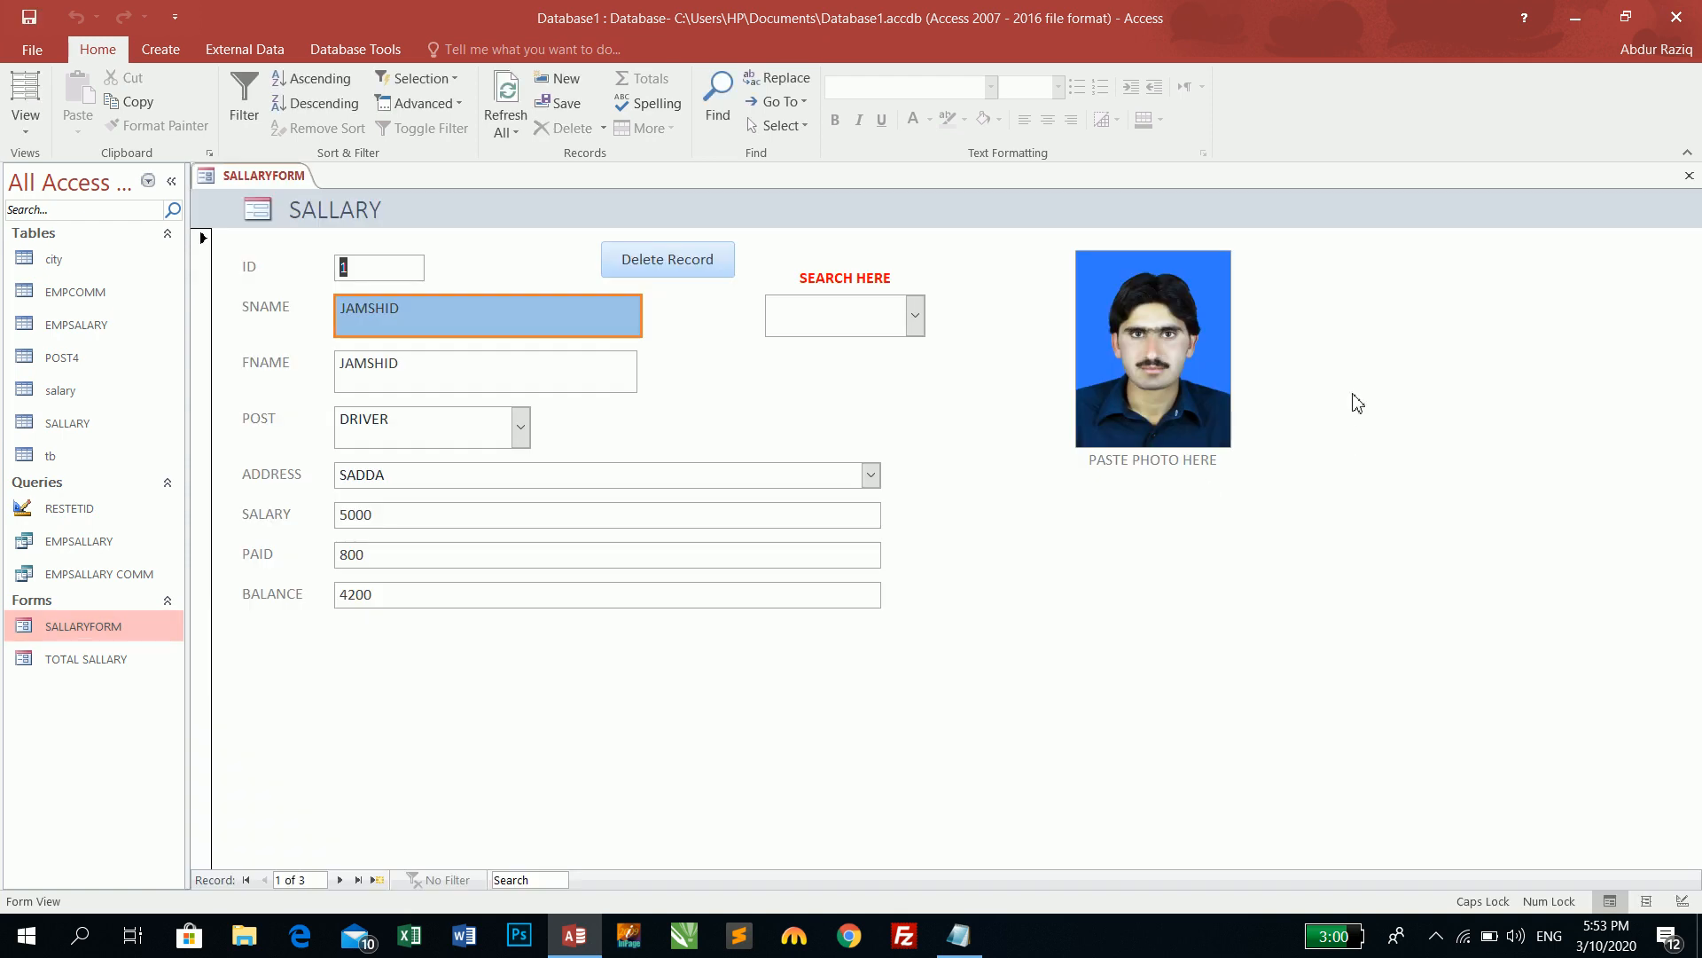
{"action": "double_click", "coordinate": [126, 652]}
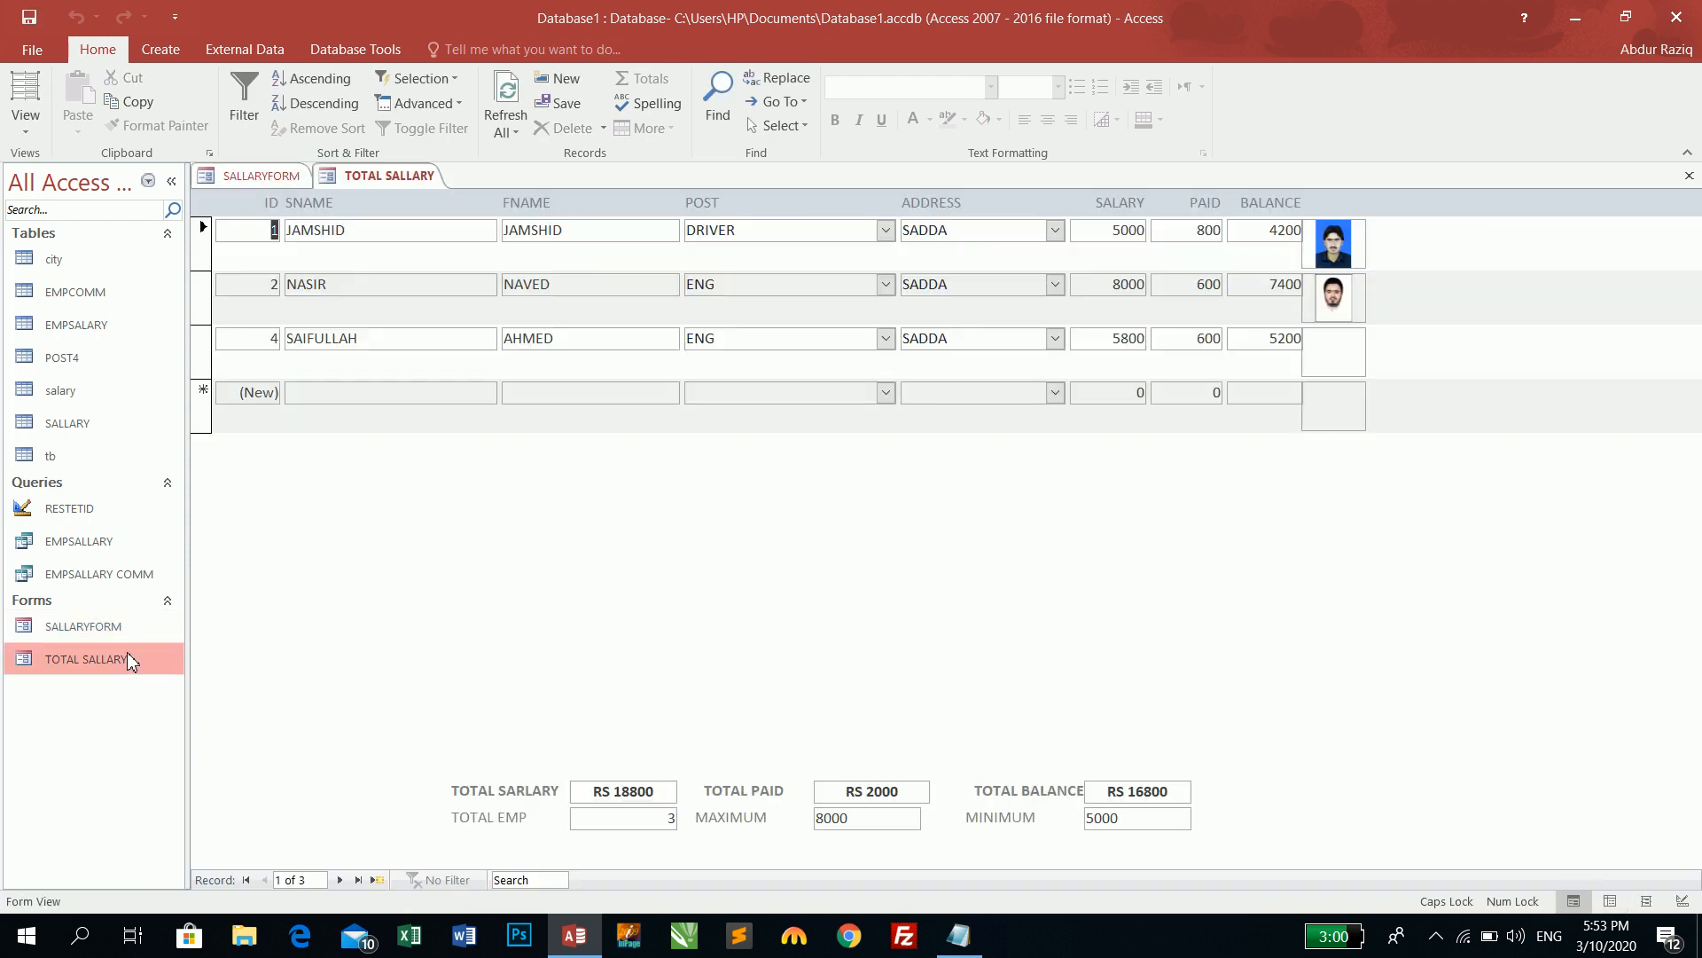
{"action": "left_click", "coordinate": [1689, 175]}
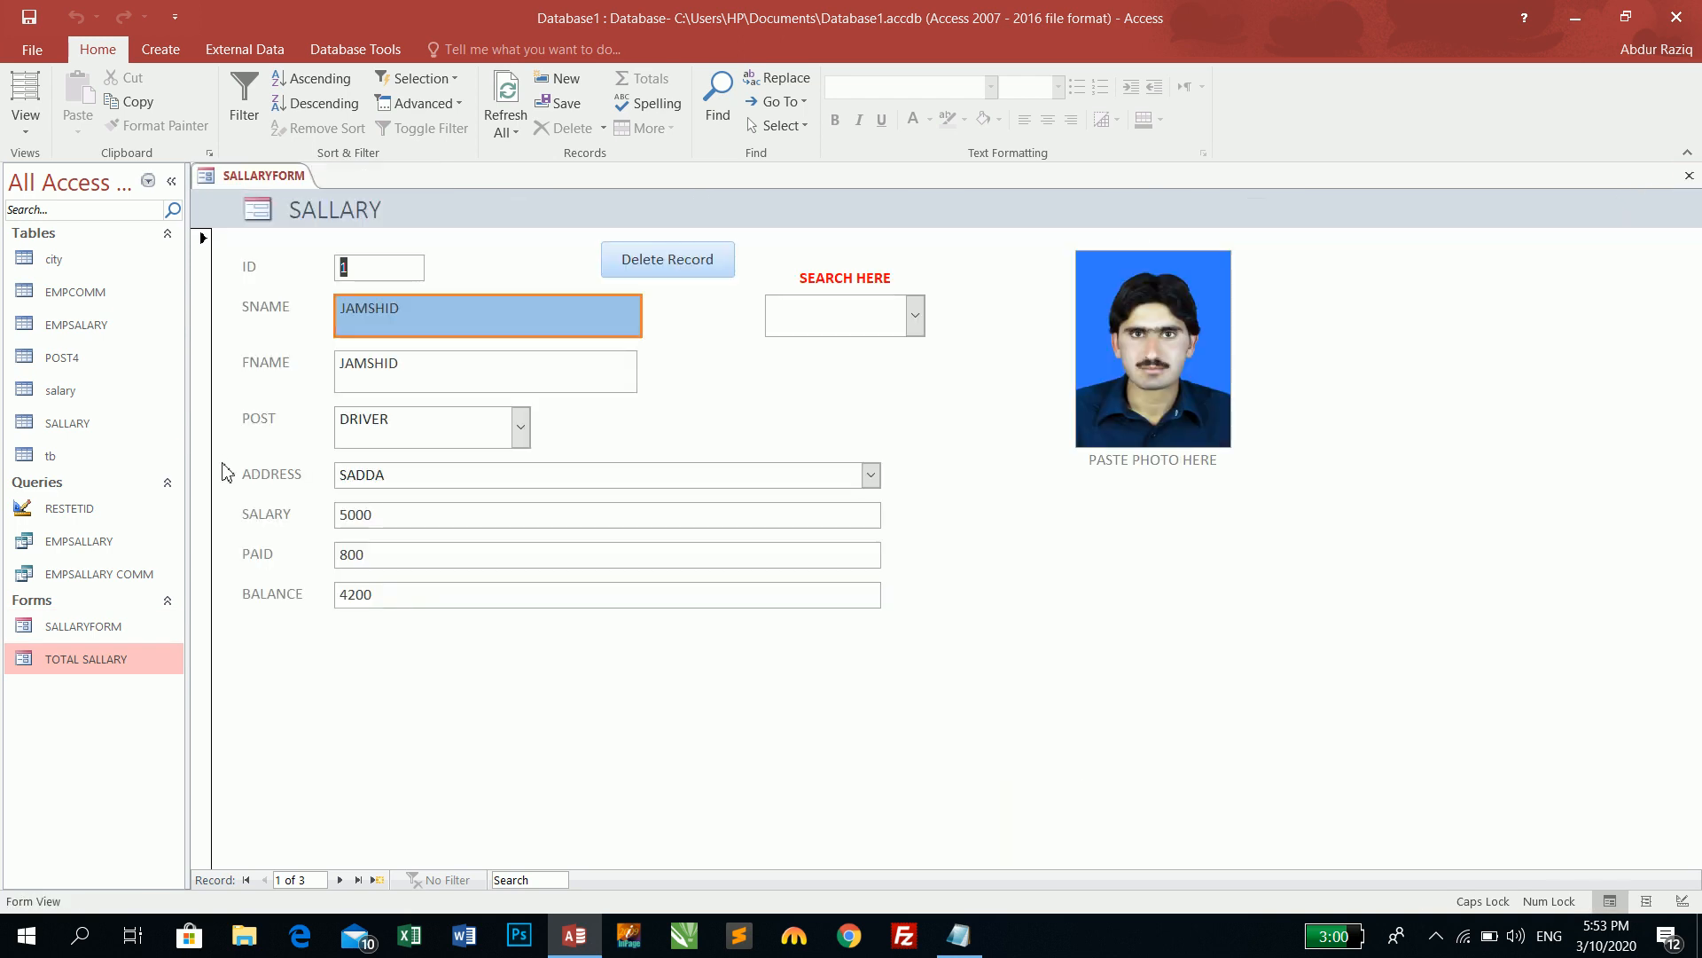
{"action": "left_click", "coordinate": [160, 53]}
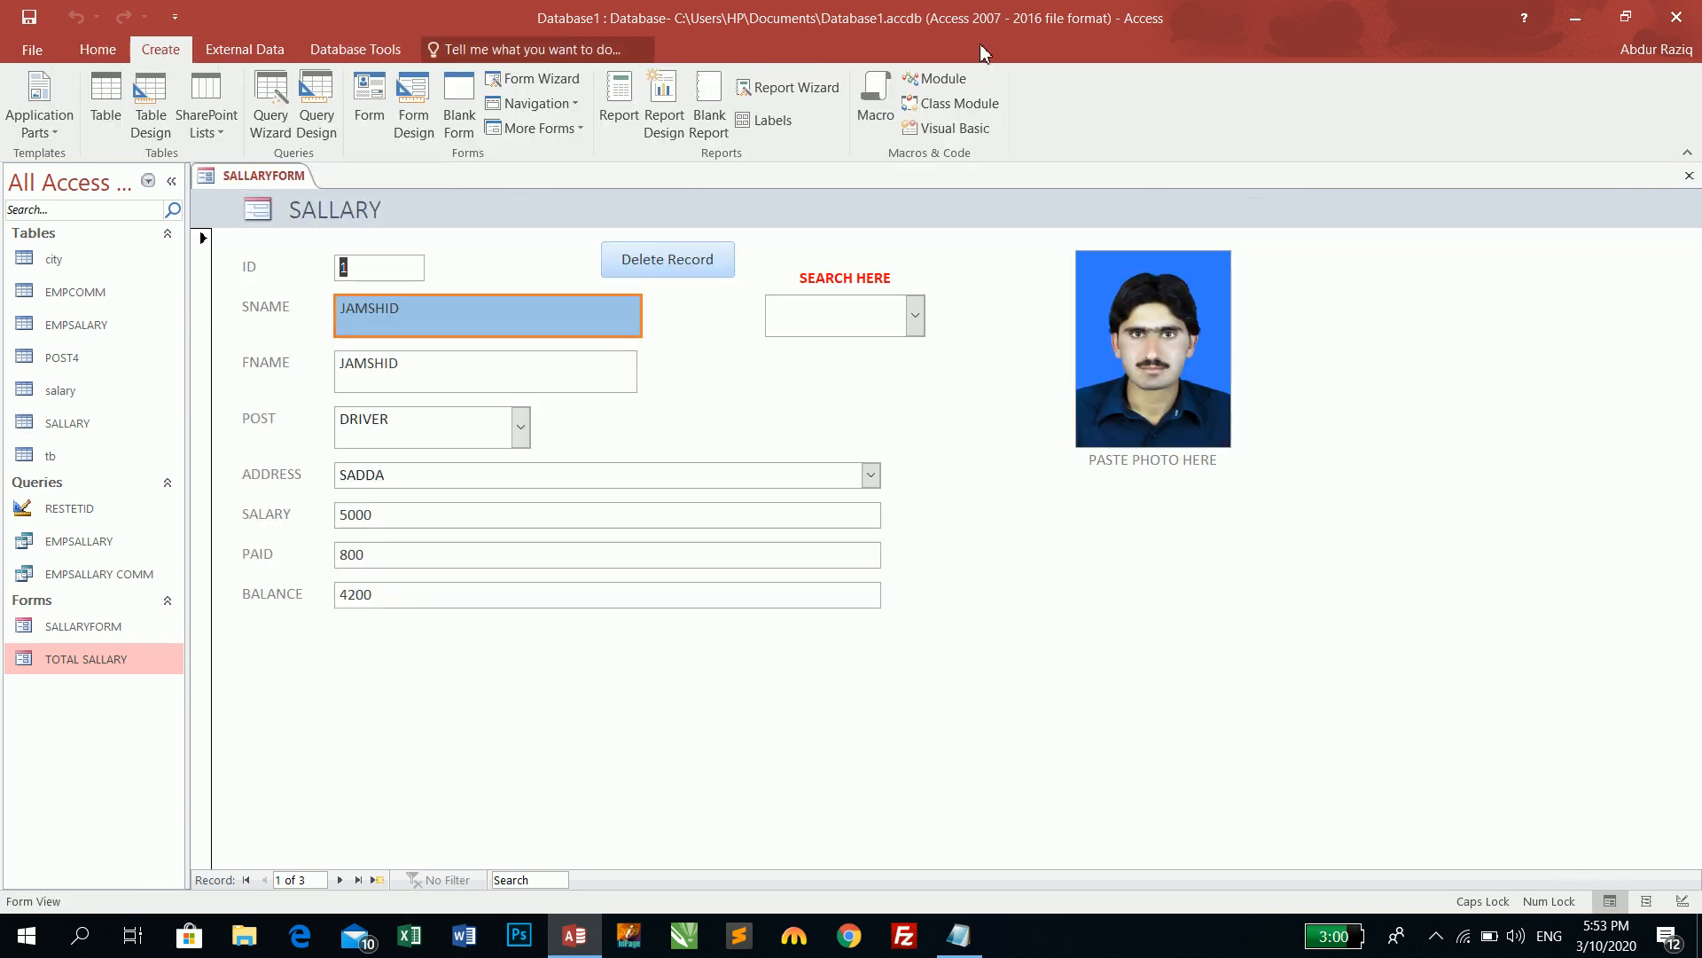
{"action": "left_click", "coordinate": [1684, 173]}
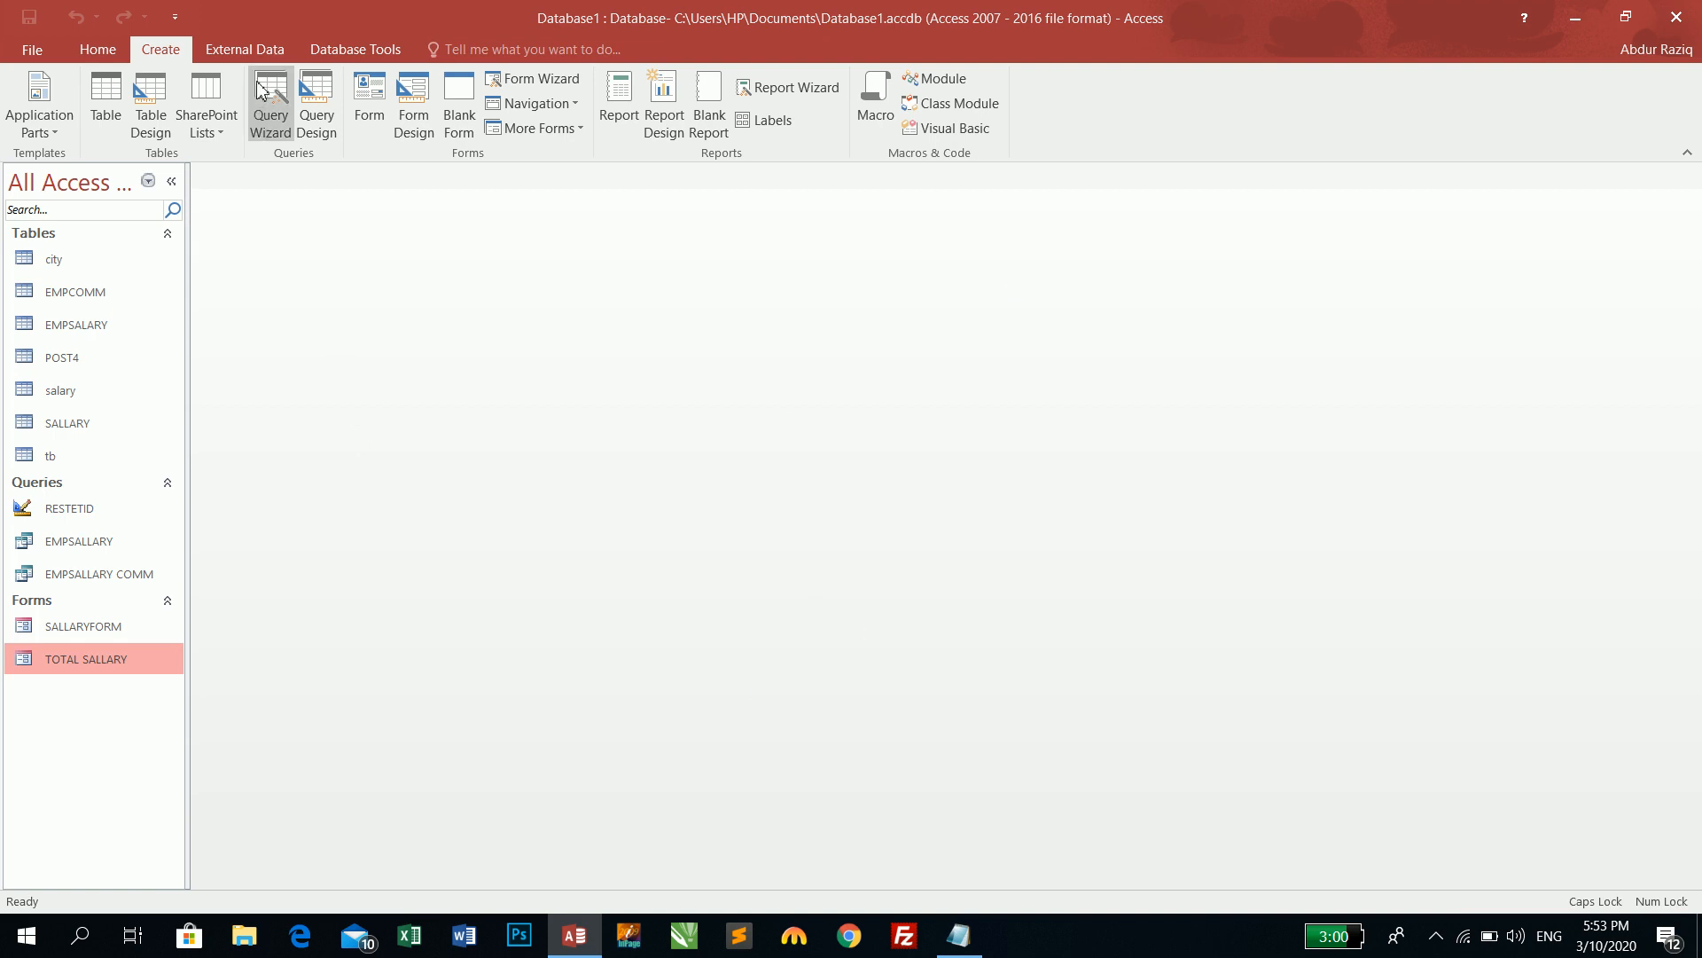
- Create a new module and delete its 'Option Compare Database' line
{"action": "left_click", "coordinate": [933, 83]}
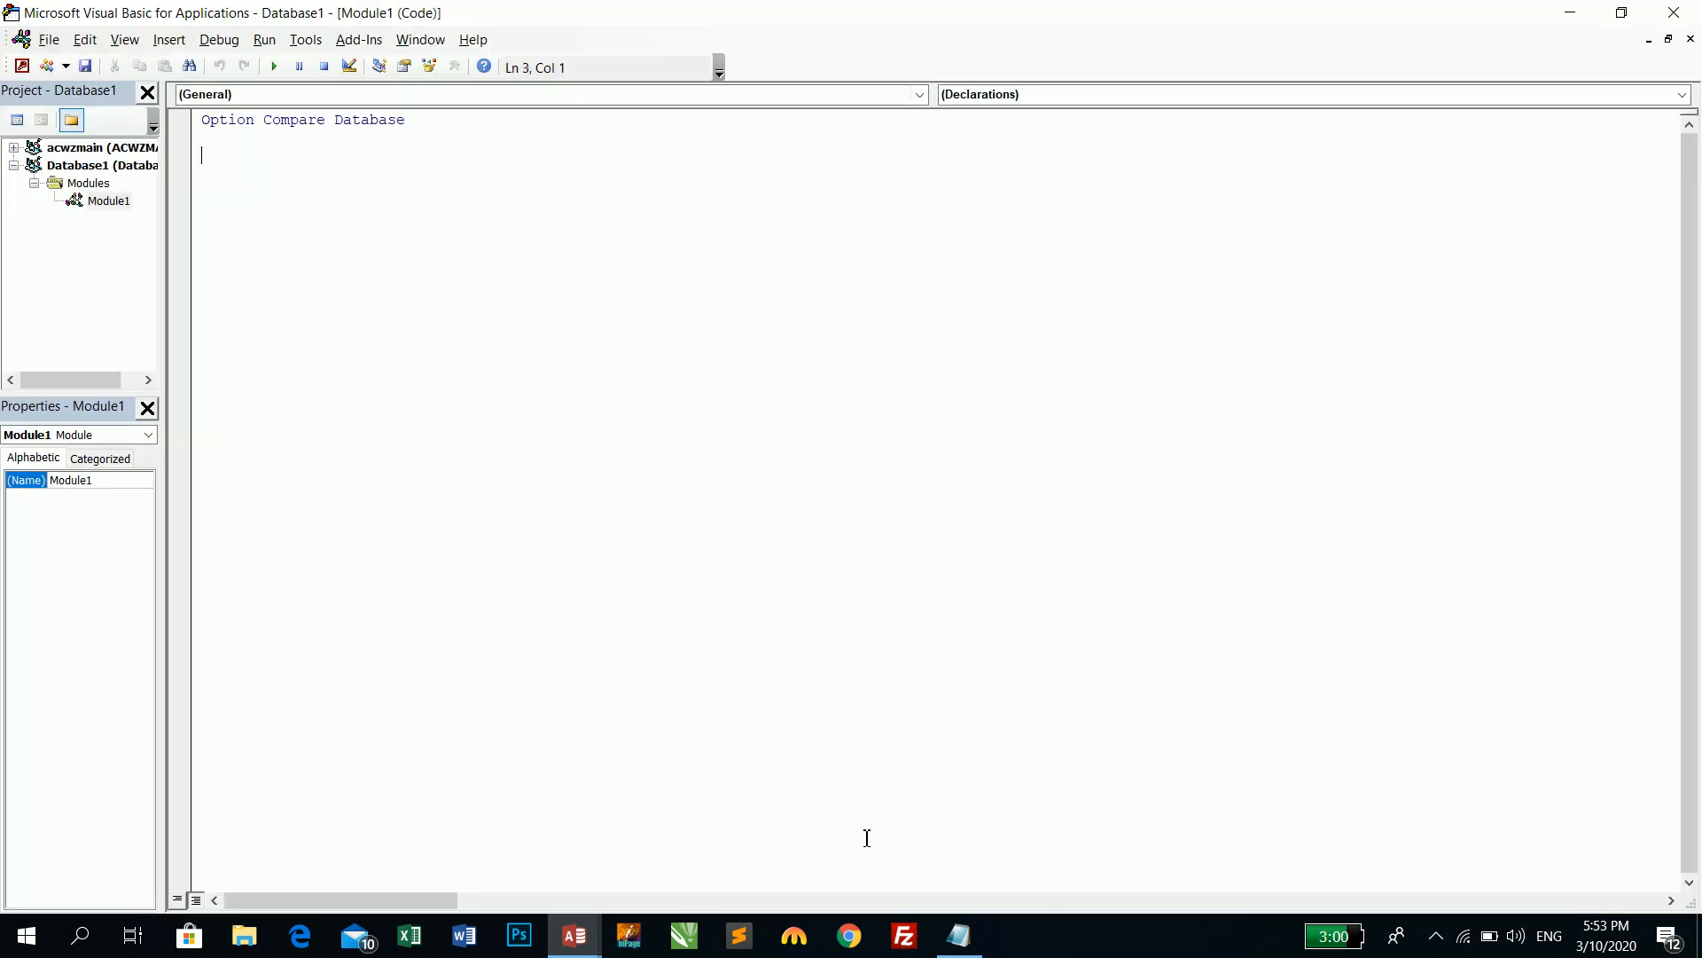
{"action": "left_click_drag", "start_coordinate": [414, 123], "coordinate": [147, 109]}
{"action": "key", "text": "Delete"}
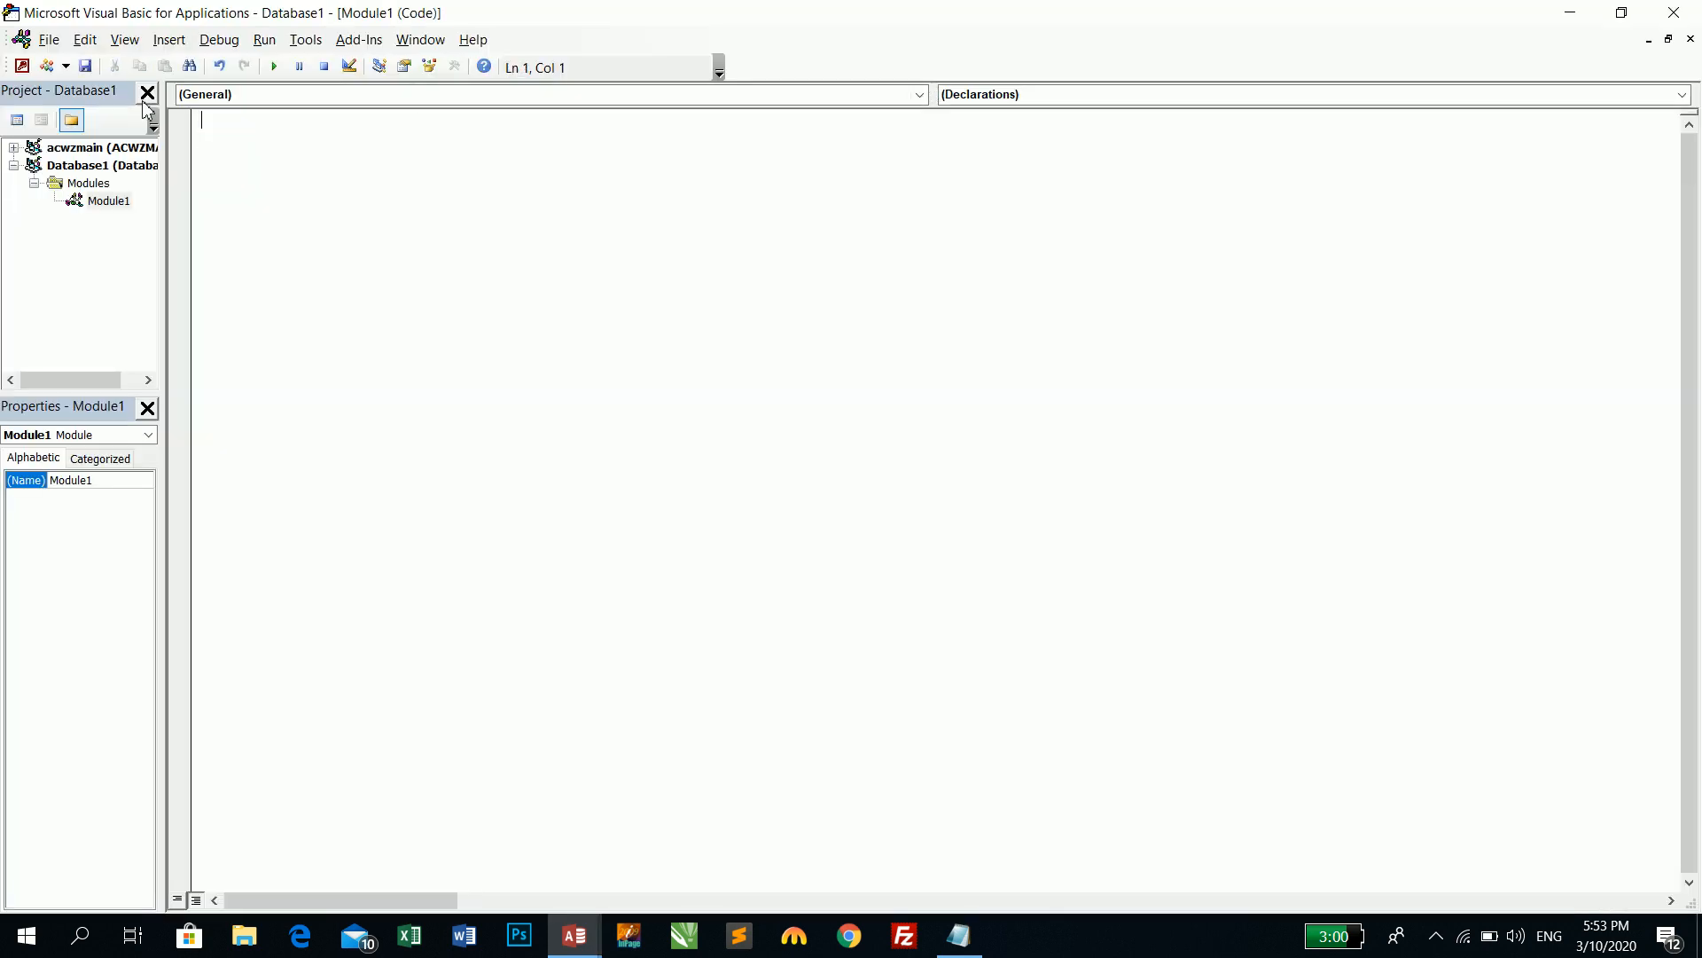
{"action": "left_click", "coordinate": [959, 936]}
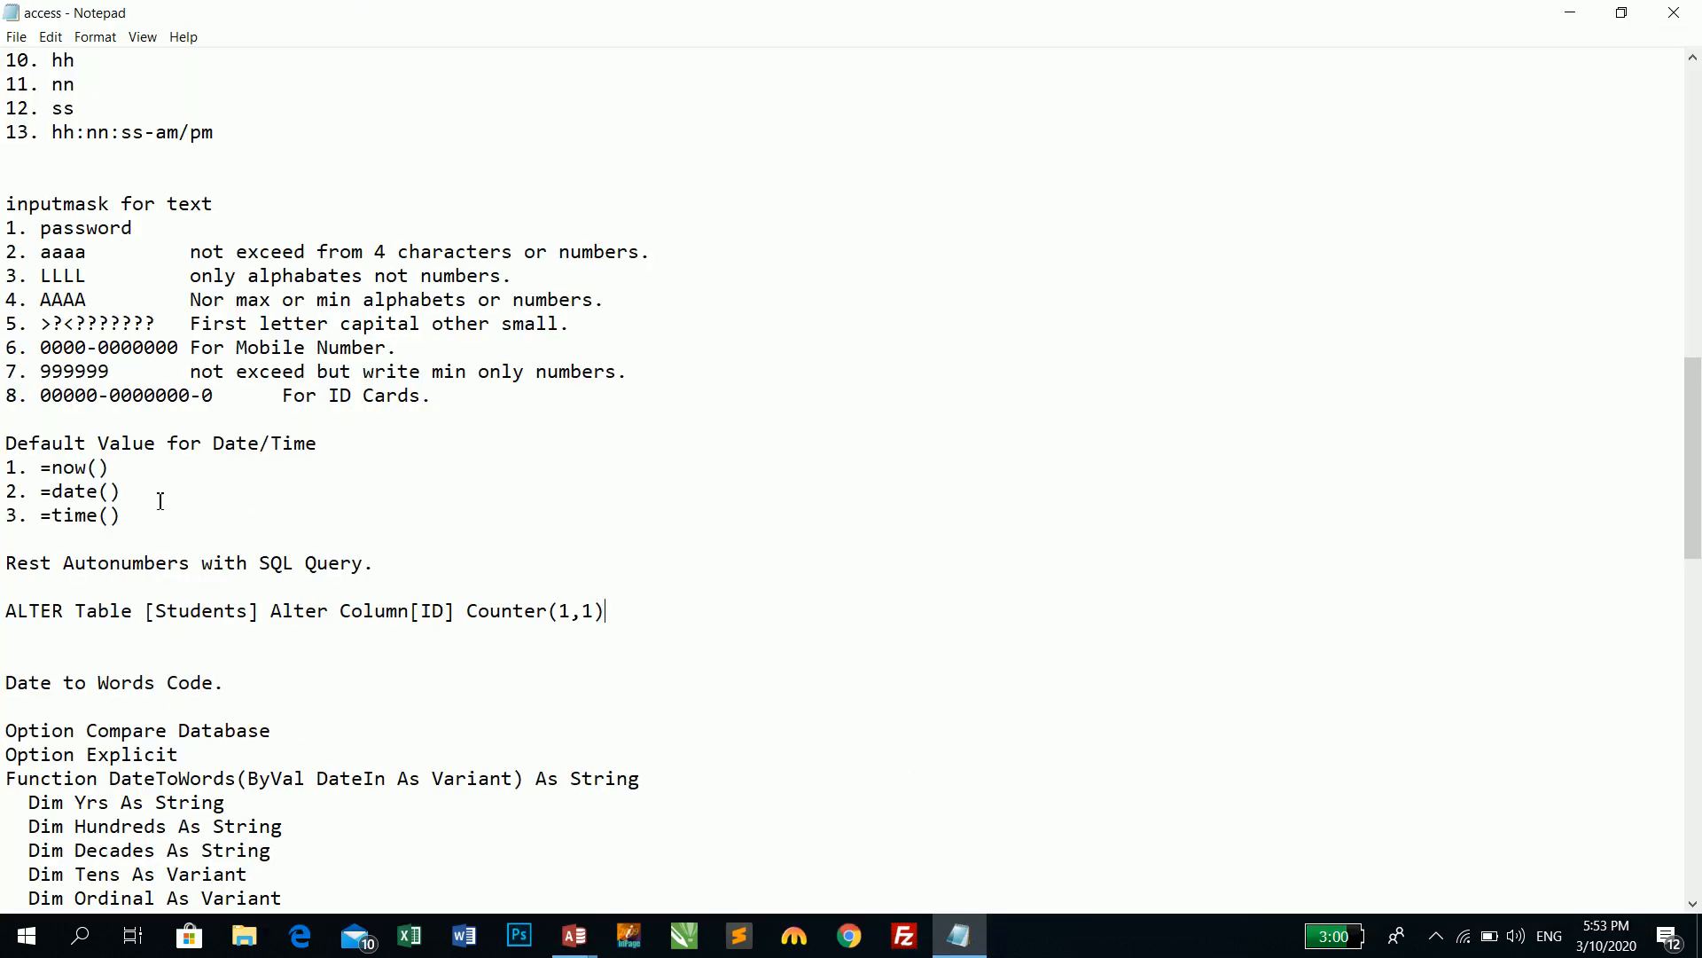
- Copy the entire DateToWords function from Notepad and bring back the Visual Basic editor
{"action": "scroll", "coordinate": [159, 530], "scroll_direction": "down", "scroll_amount": 2}
{"action": "scroll", "coordinate": [158, 530], "scroll_direction": "down", "scroll_amount": 1}
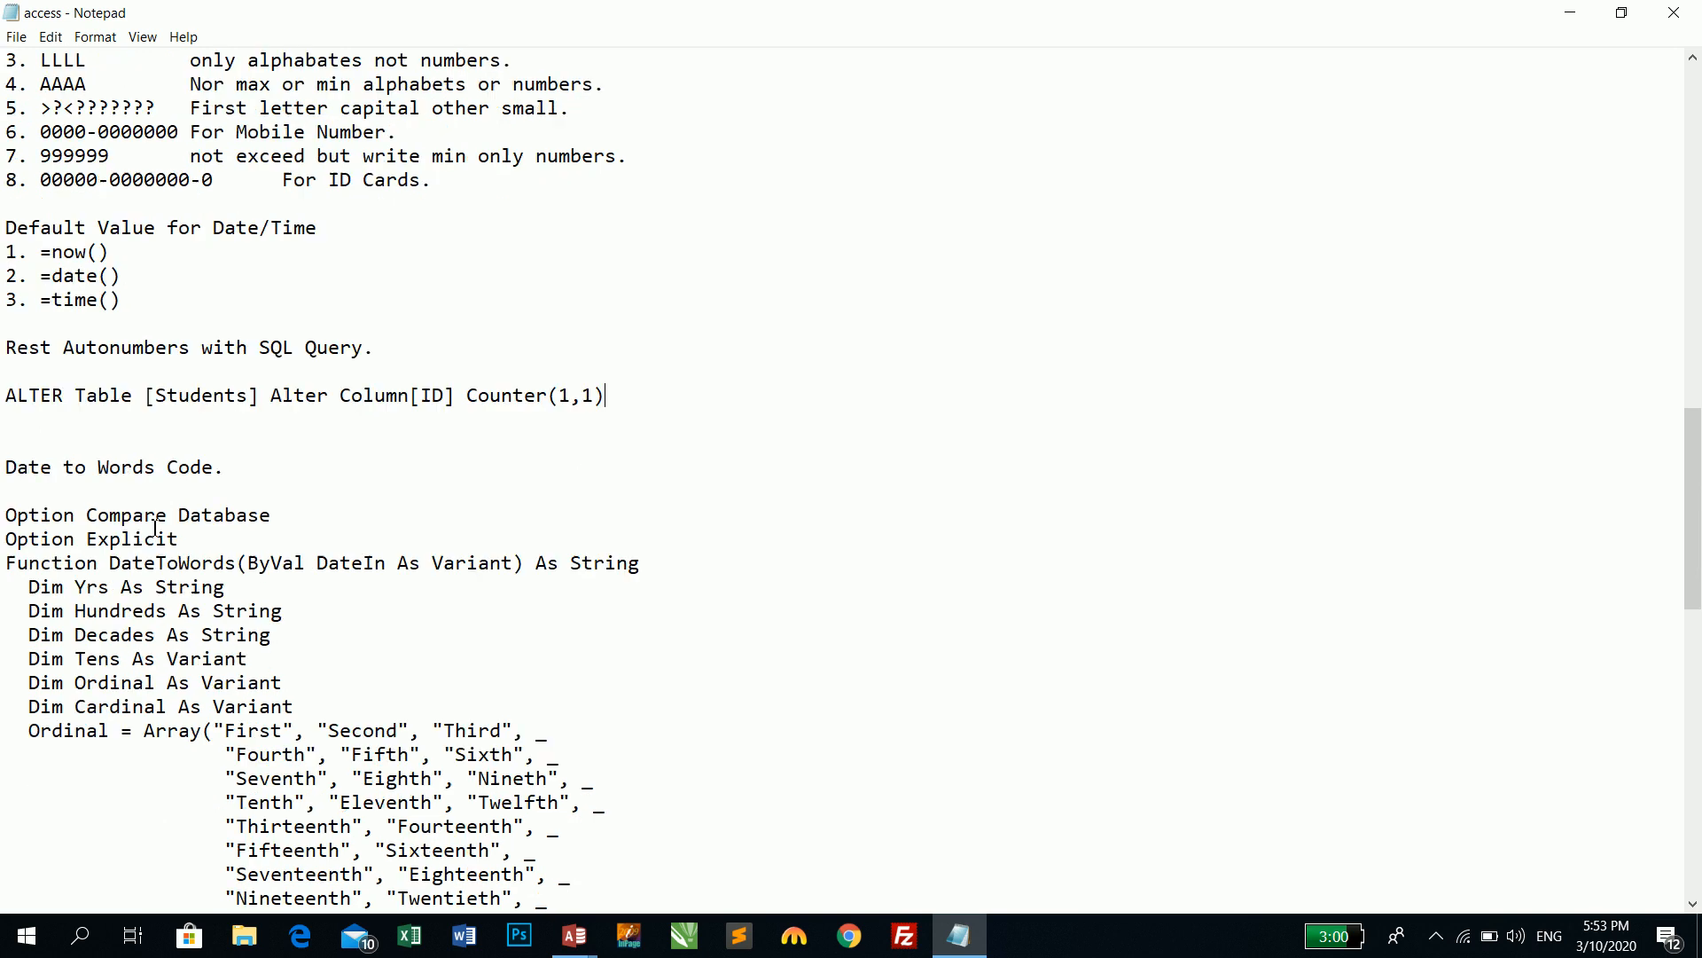
{"action": "left_click_drag", "start_coordinate": [8, 515], "coordinate": [434, 680]}
{"action": "scroll", "coordinate": [439, 680], "scroll_direction": "down", "scroll_amount": 3}
{"action": "scroll", "coordinate": [433, 681], "scroll_direction": "down", "scroll_amount": 4}
{"action": "scroll", "coordinate": [433, 680], "scroll_direction": "down", "scroll_amount": 4}
{"action": "scroll", "coordinate": [433, 680], "scroll_direction": "down", "scroll_amount": 3}
{"action": "left_click_drag", "start_coordinate": [433, 680], "coordinate": [479, 731]}
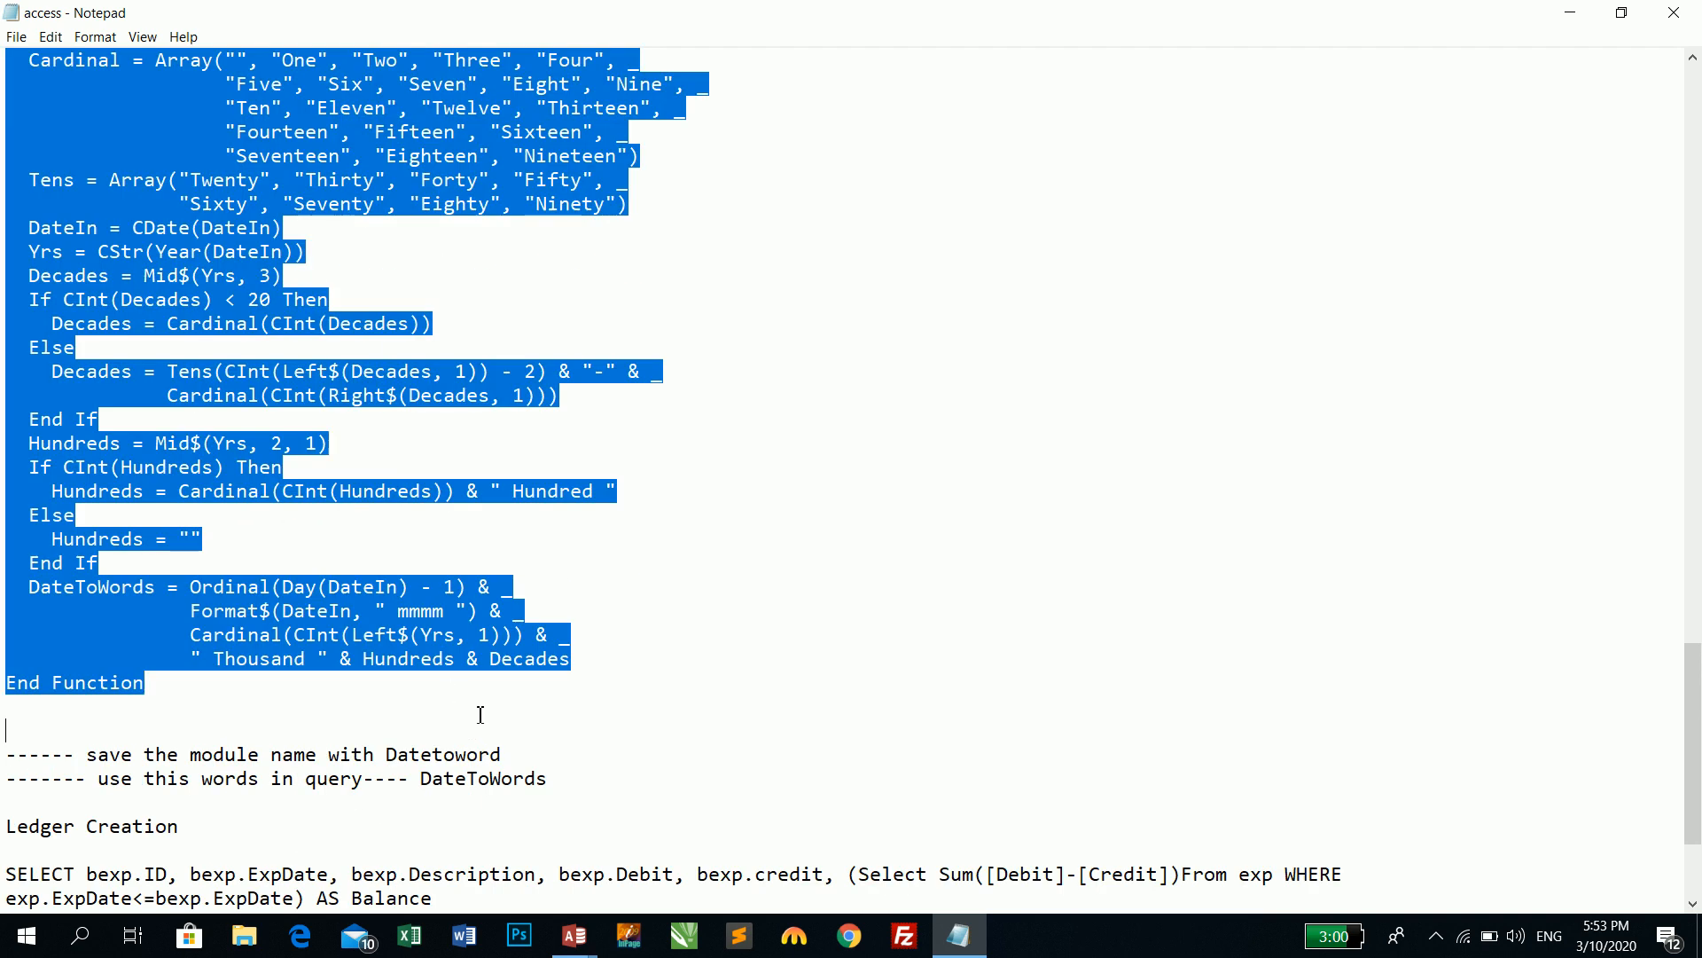
{"action": "right_click", "coordinate": [187, 361]}
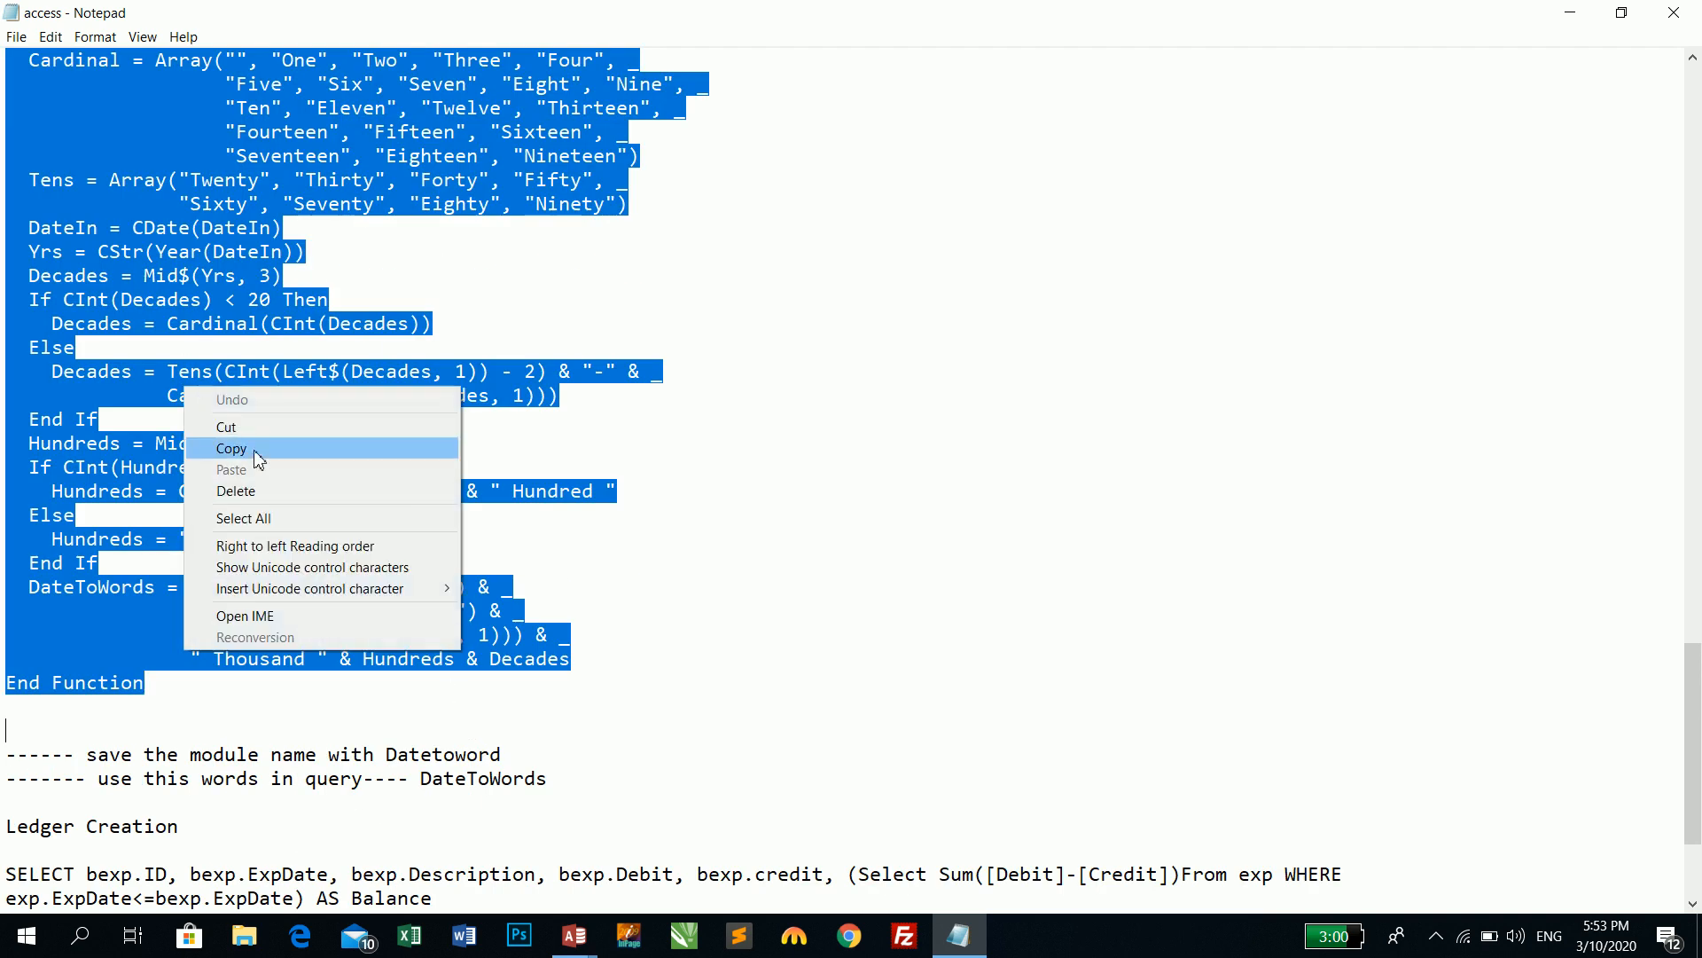
{"action": "left_click", "coordinate": [257, 452]}
{"action": "left_click", "coordinate": [592, 938]}
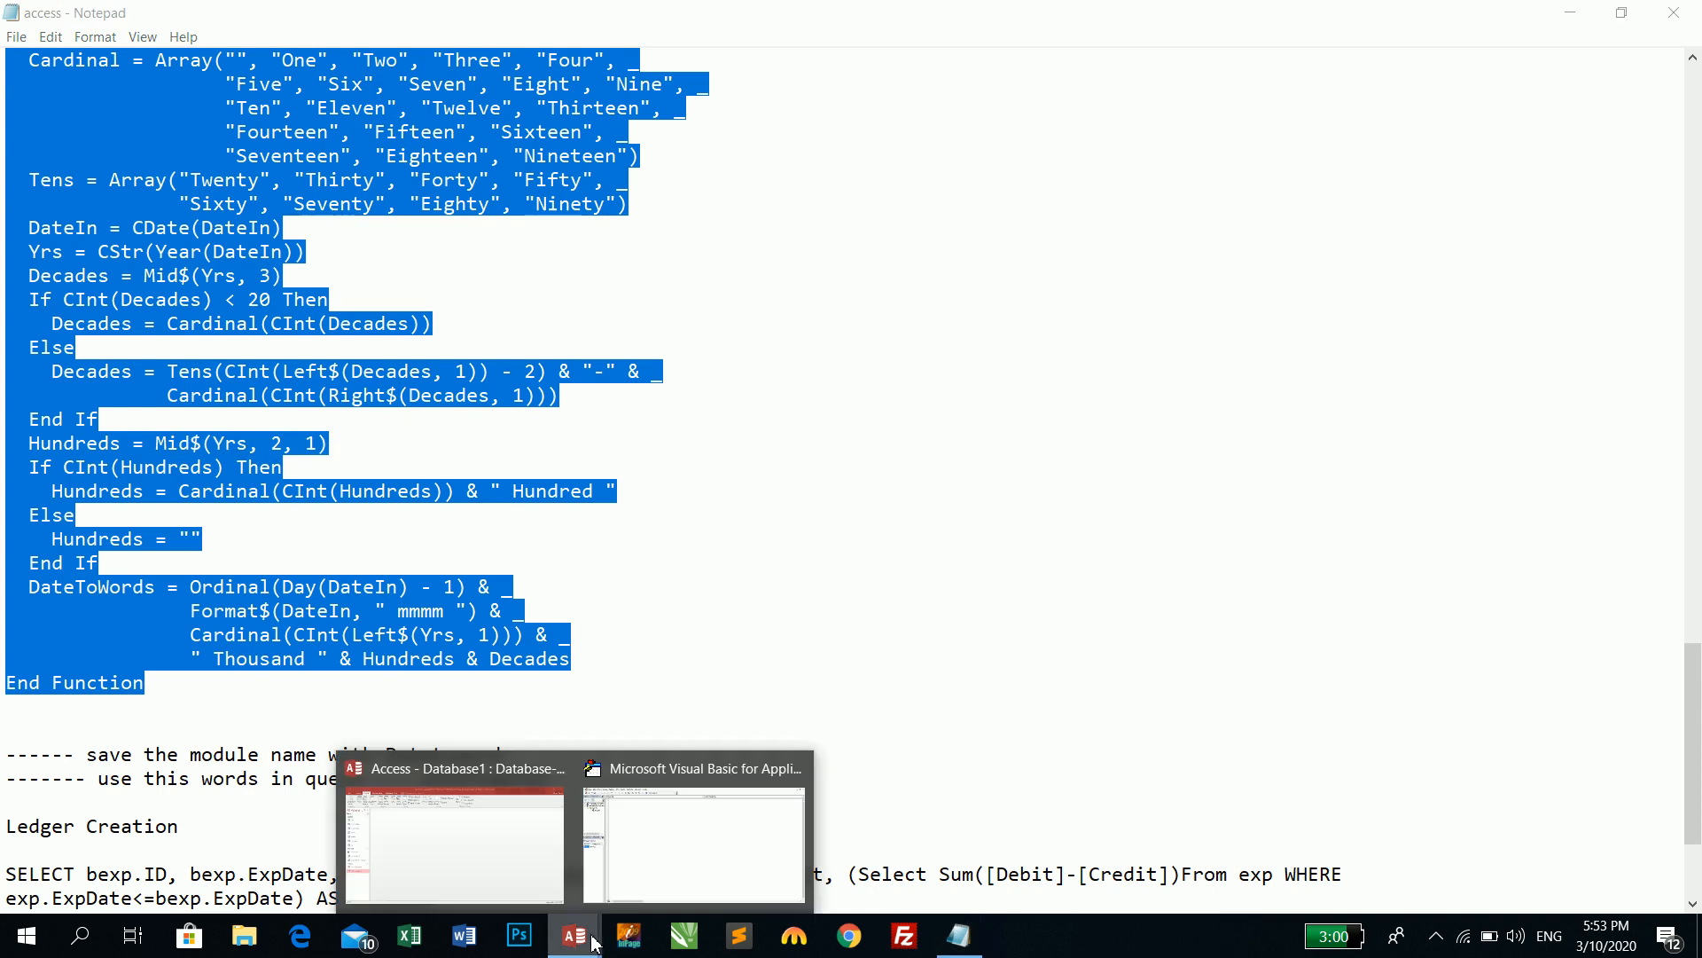
{"action": "left_click", "coordinate": [631, 889]}
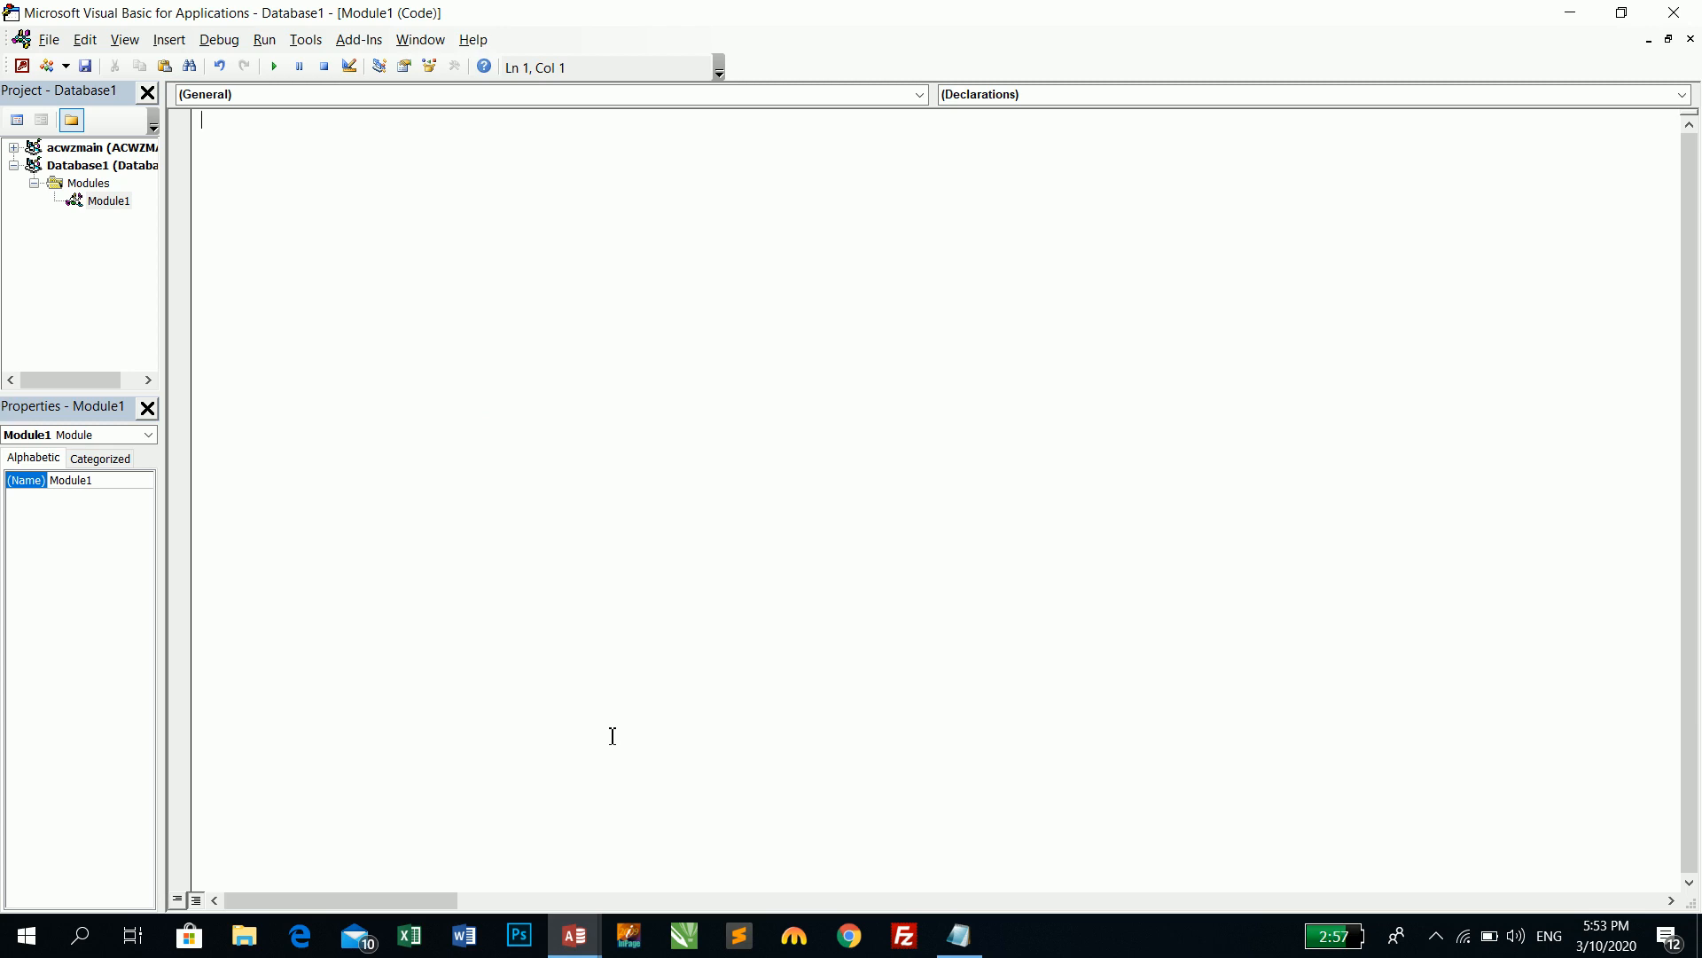
- Paste the DateToWords function into Module1 and check the pasted code
{"action": "key", "text": "ctrl+v"}
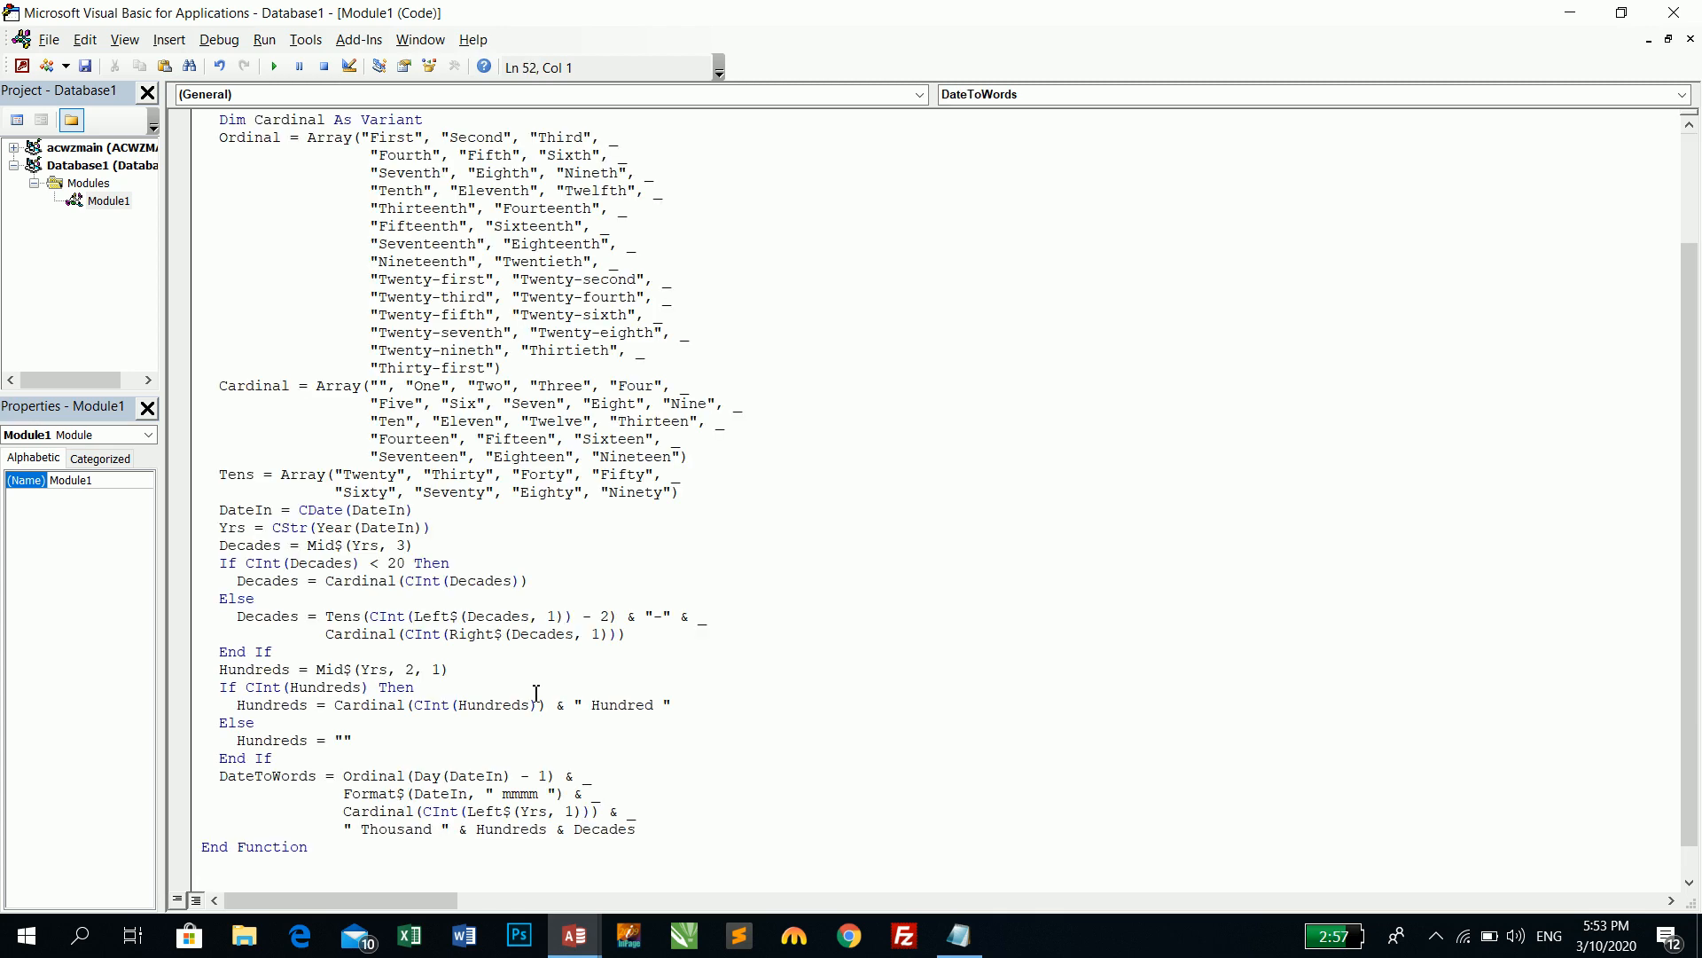
{"action": "left_click", "coordinate": [696, 740]}
{"action": "scroll", "coordinate": [696, 876], "scroll_direction": "down", "scroll_amount": 1}
{"action": "left_click", "coordinate": [551, 860]}
{"action": "scroll", "coordinate": [554, 863], "scroll_direction": "up", "scroll_amount": 4}
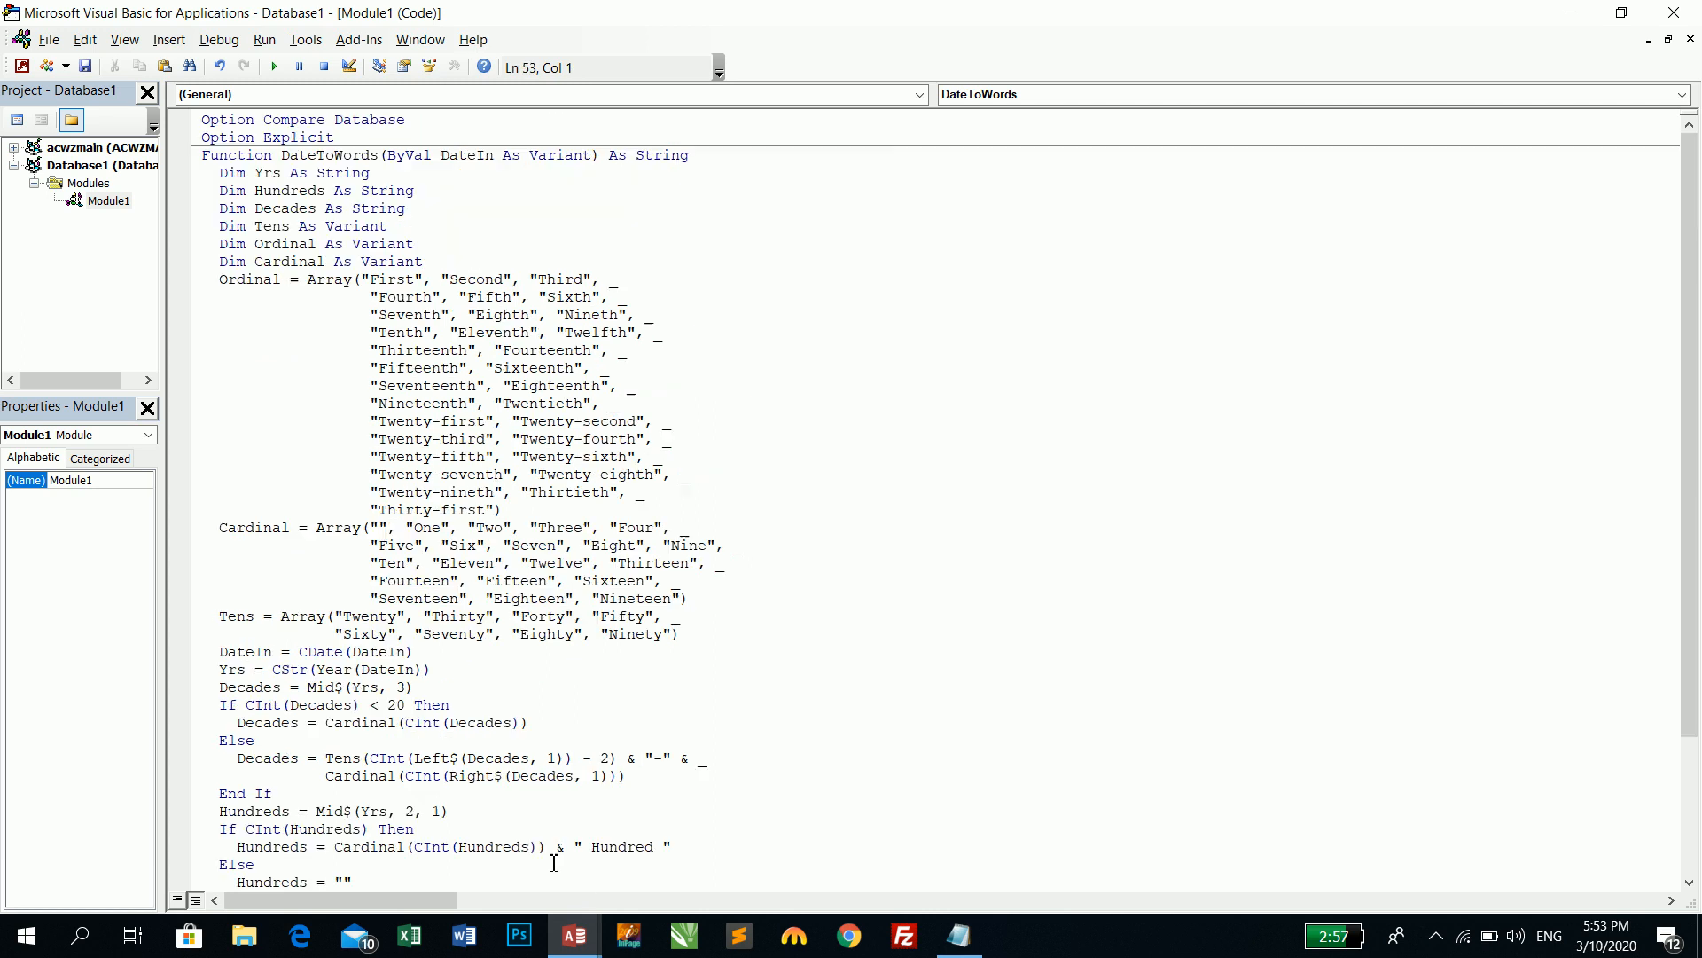
{"action": "left_click", "coordinate": [463, 240]}
- Save the module under the name Datetoword
{"action": "key", "text": "ctrl+s"}
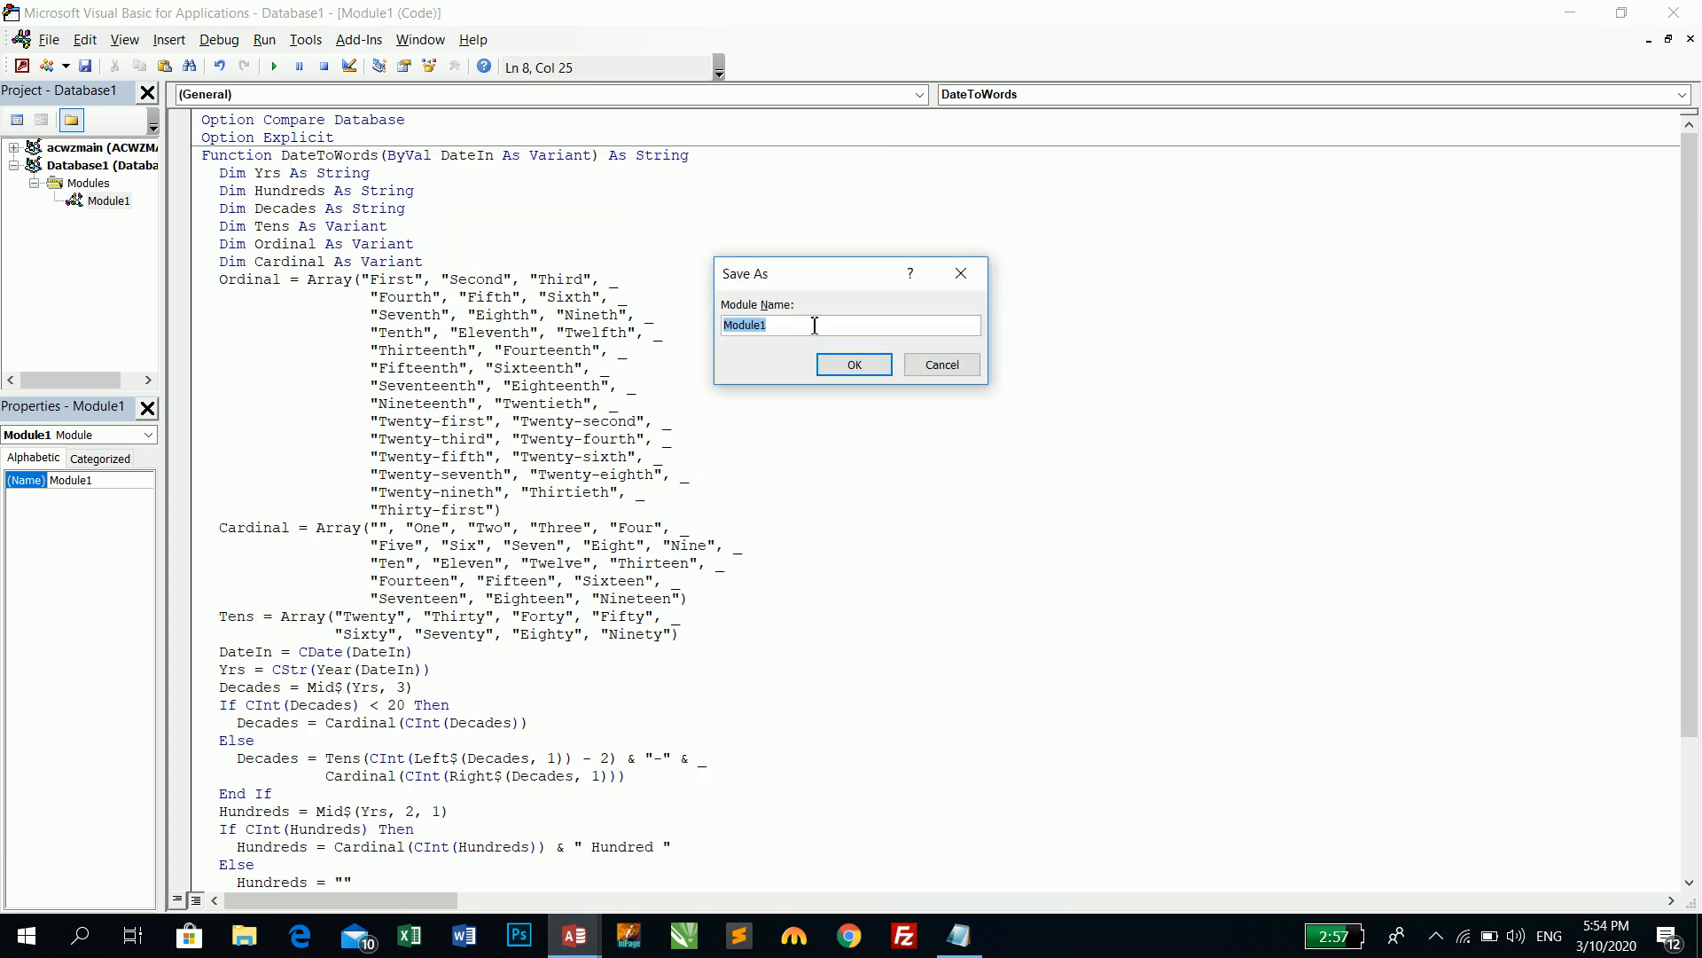
{"action": "type", "text": "d"}
{"action": "left_click", "coordinate": [854, 367]}
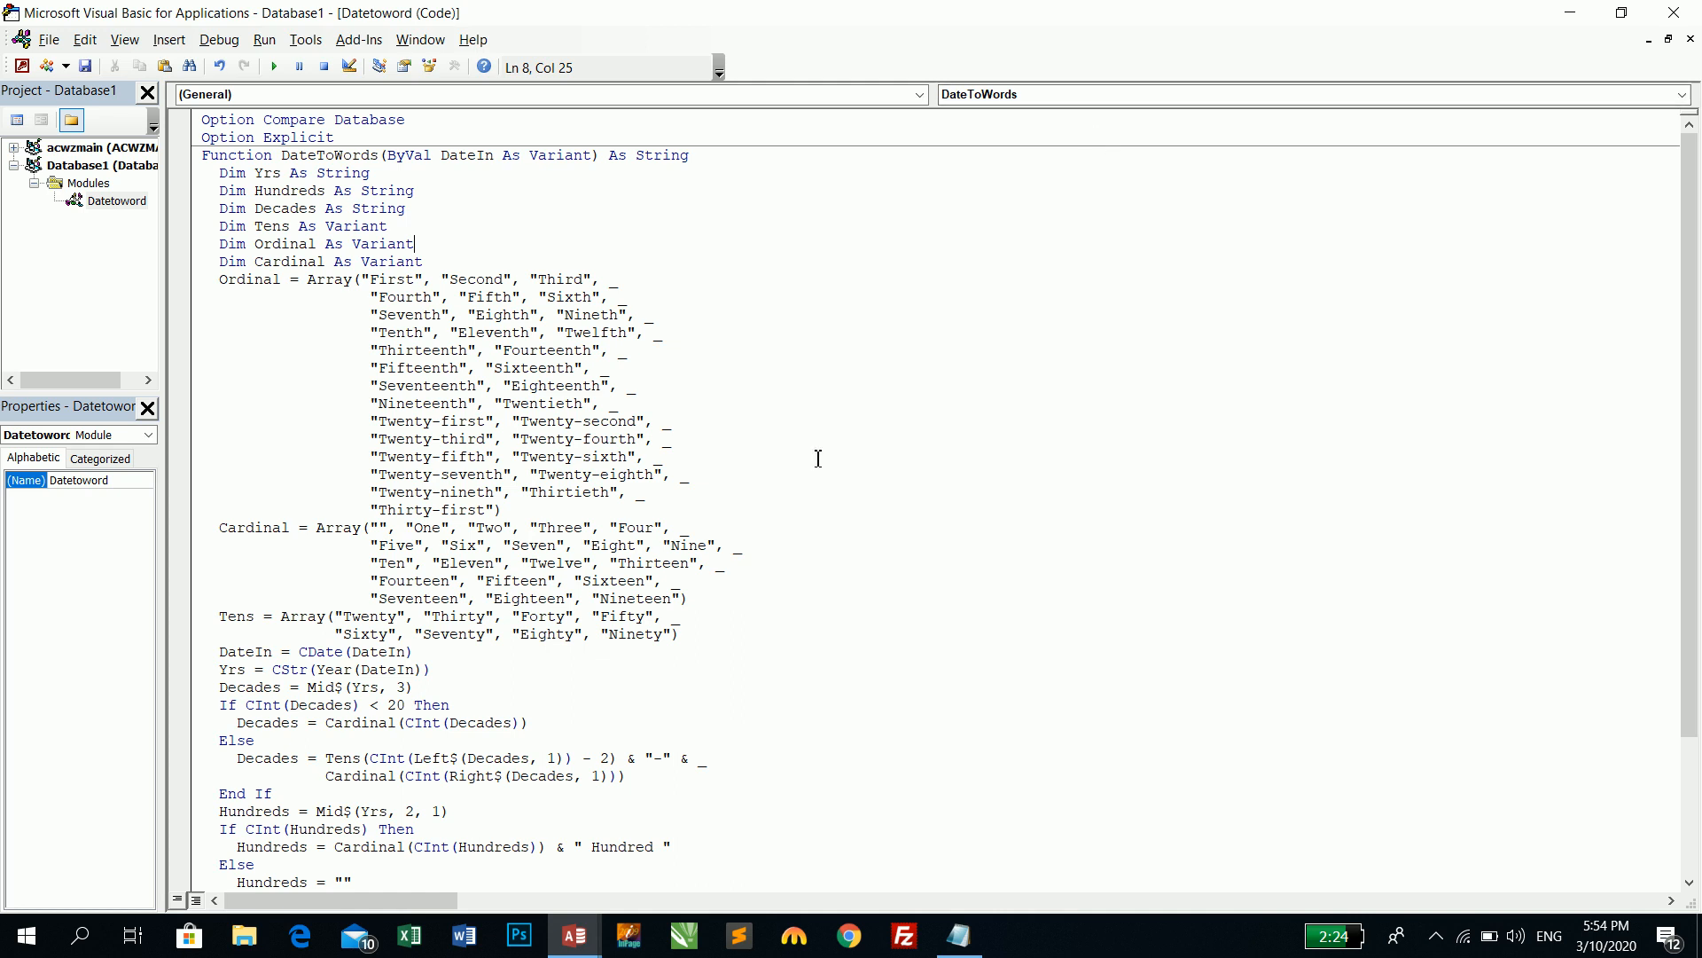
- Search the module code for 'date' to confirm the function is named DateToWords
{"action": "left_click", "coordinate": [698, 544]}
{"action": "scroll", "coordinate": [698, 550], "scroll_direction": "down", "scroll_amount": 3}
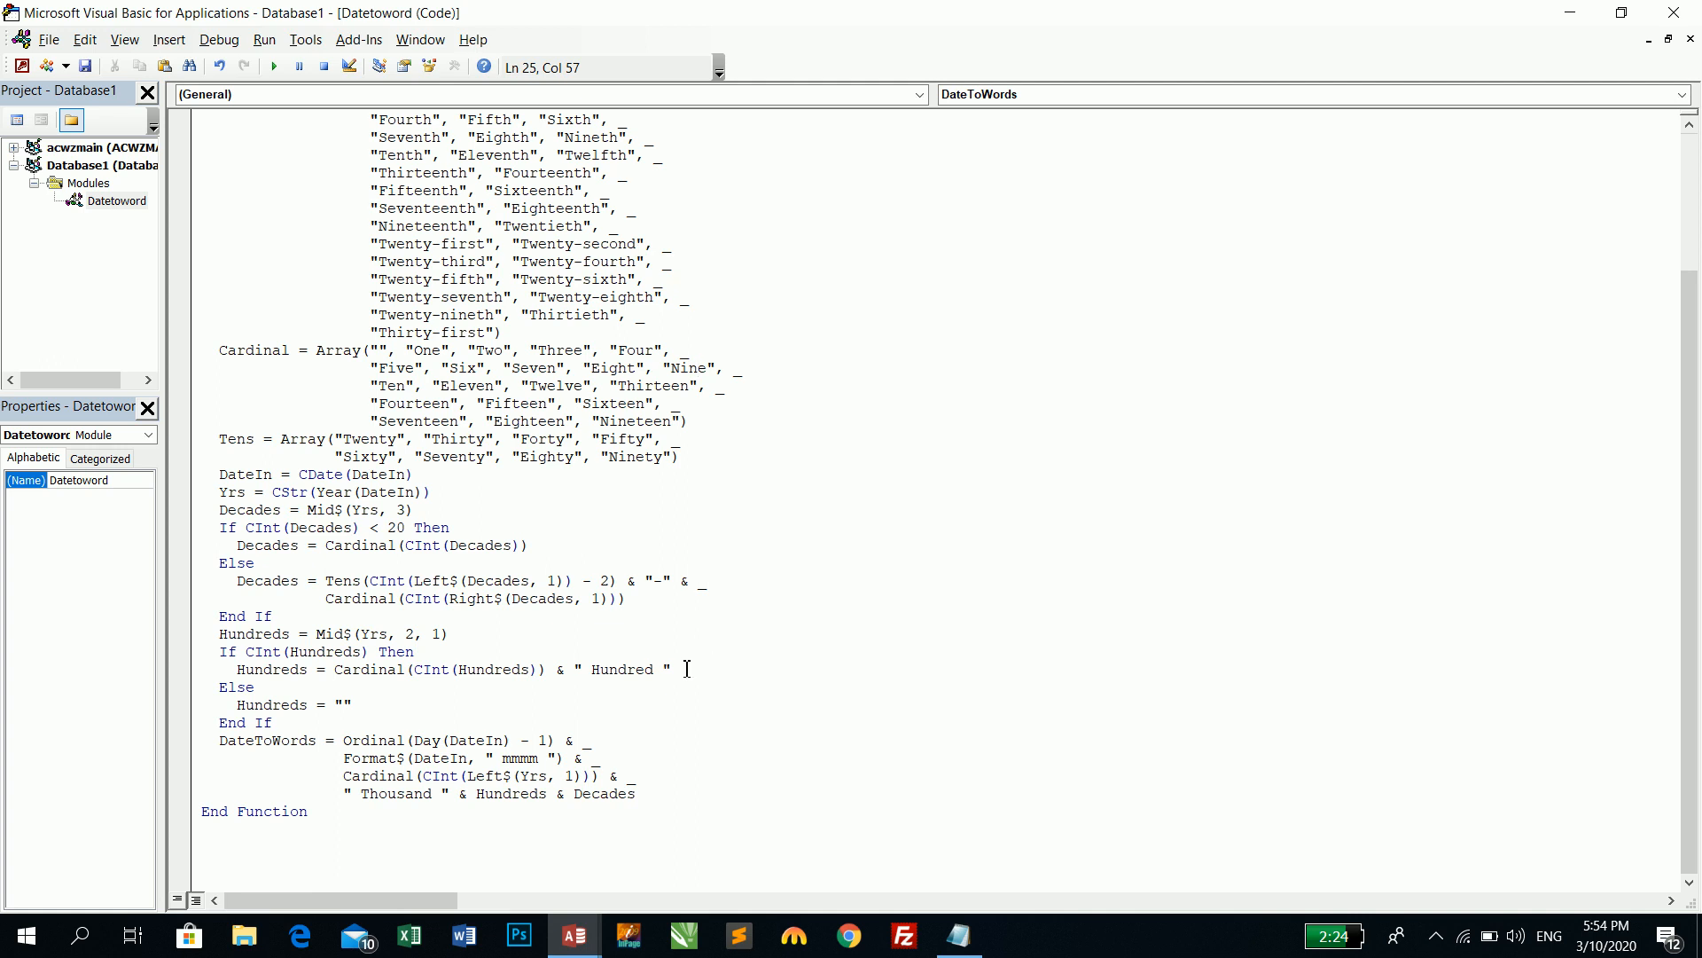
{"action": "key", "text": "ctrl+f"}
{"action": "type", "text": "datetowords"}
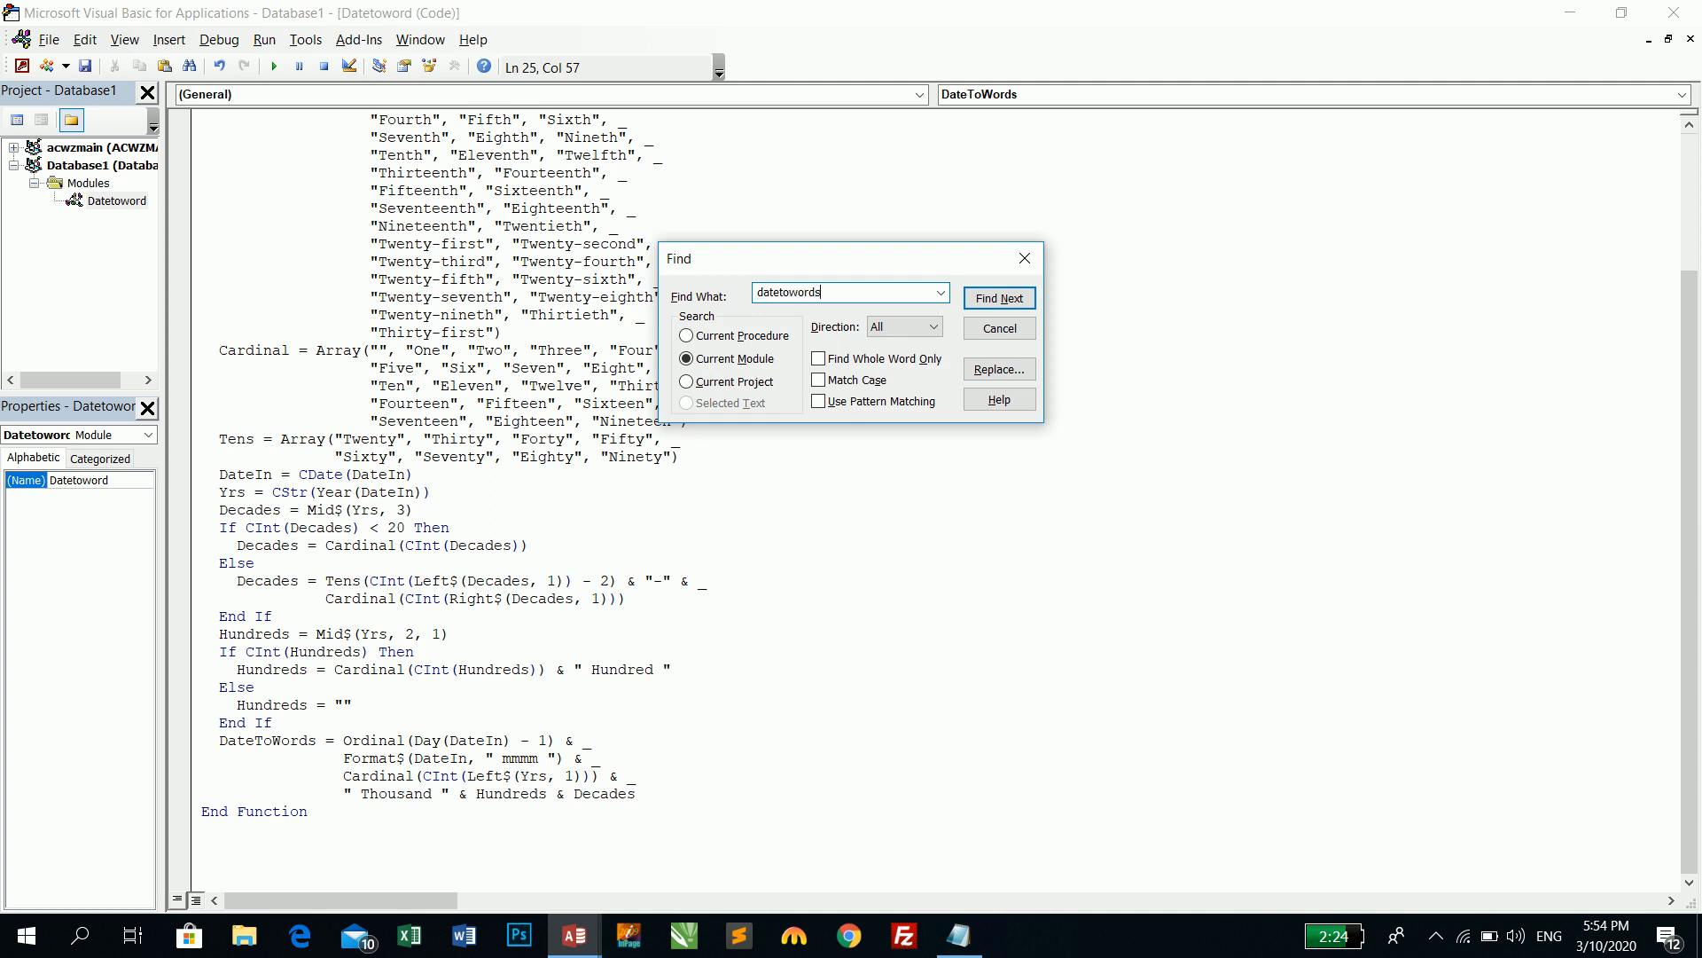
{"action": "key", "text": "Return"}
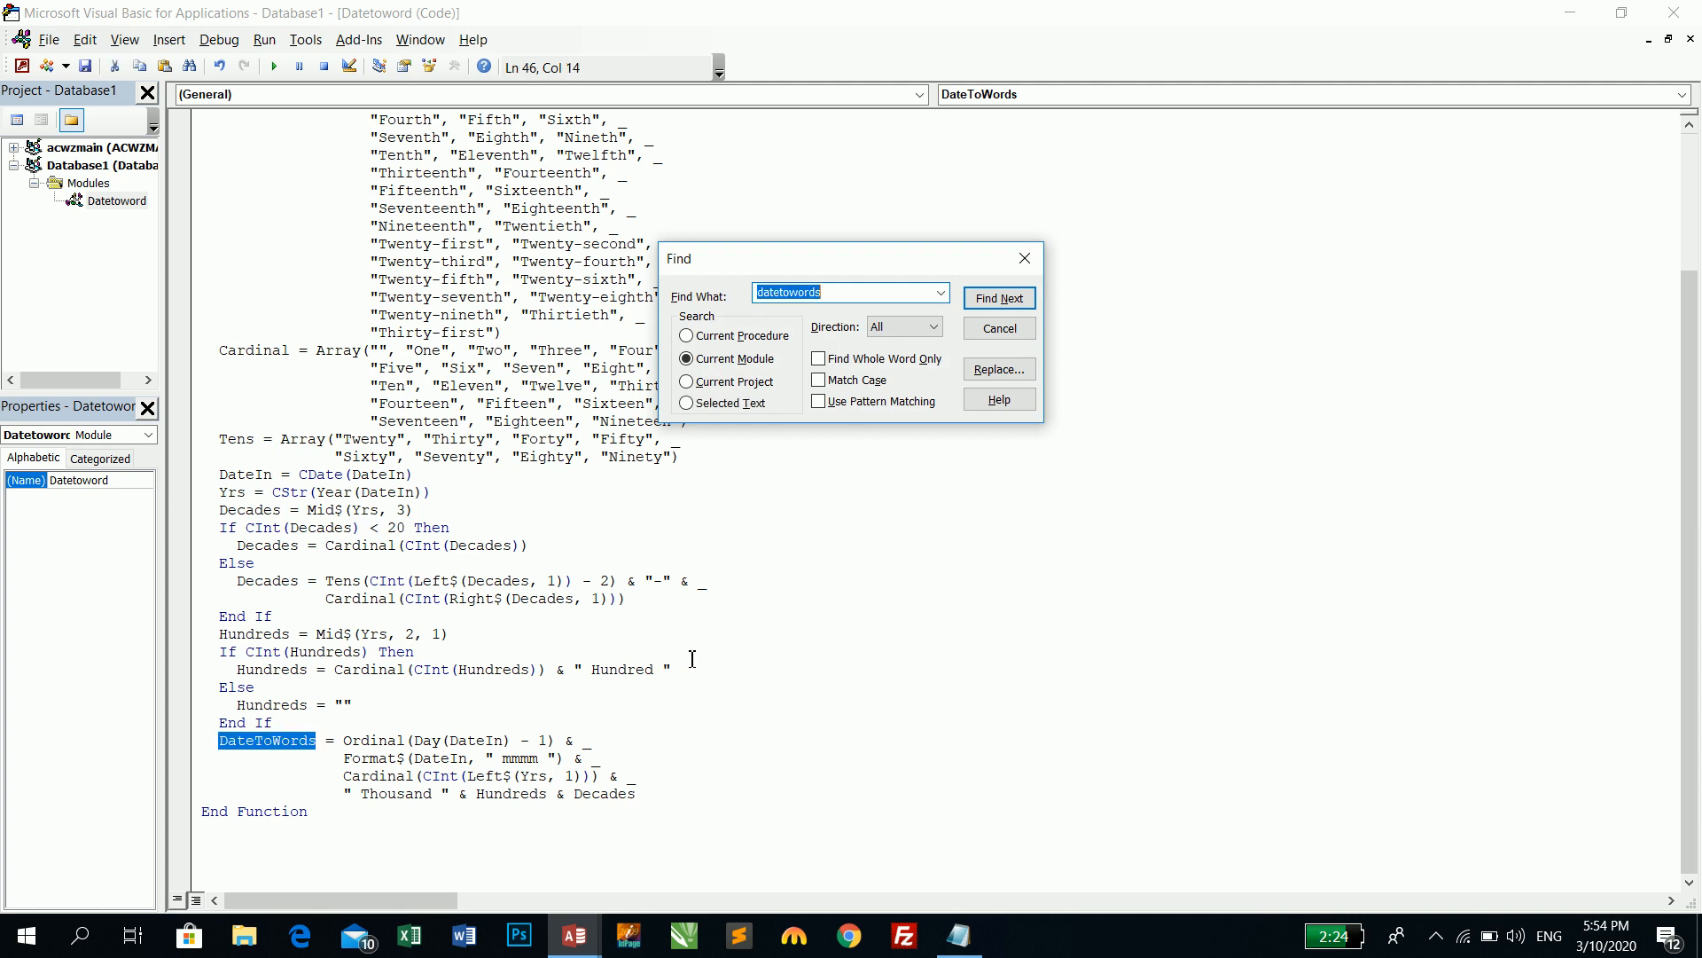
{"action": "left_click_drag", "start_coordinate": [315, 742], "coordinate": [219, 741]}
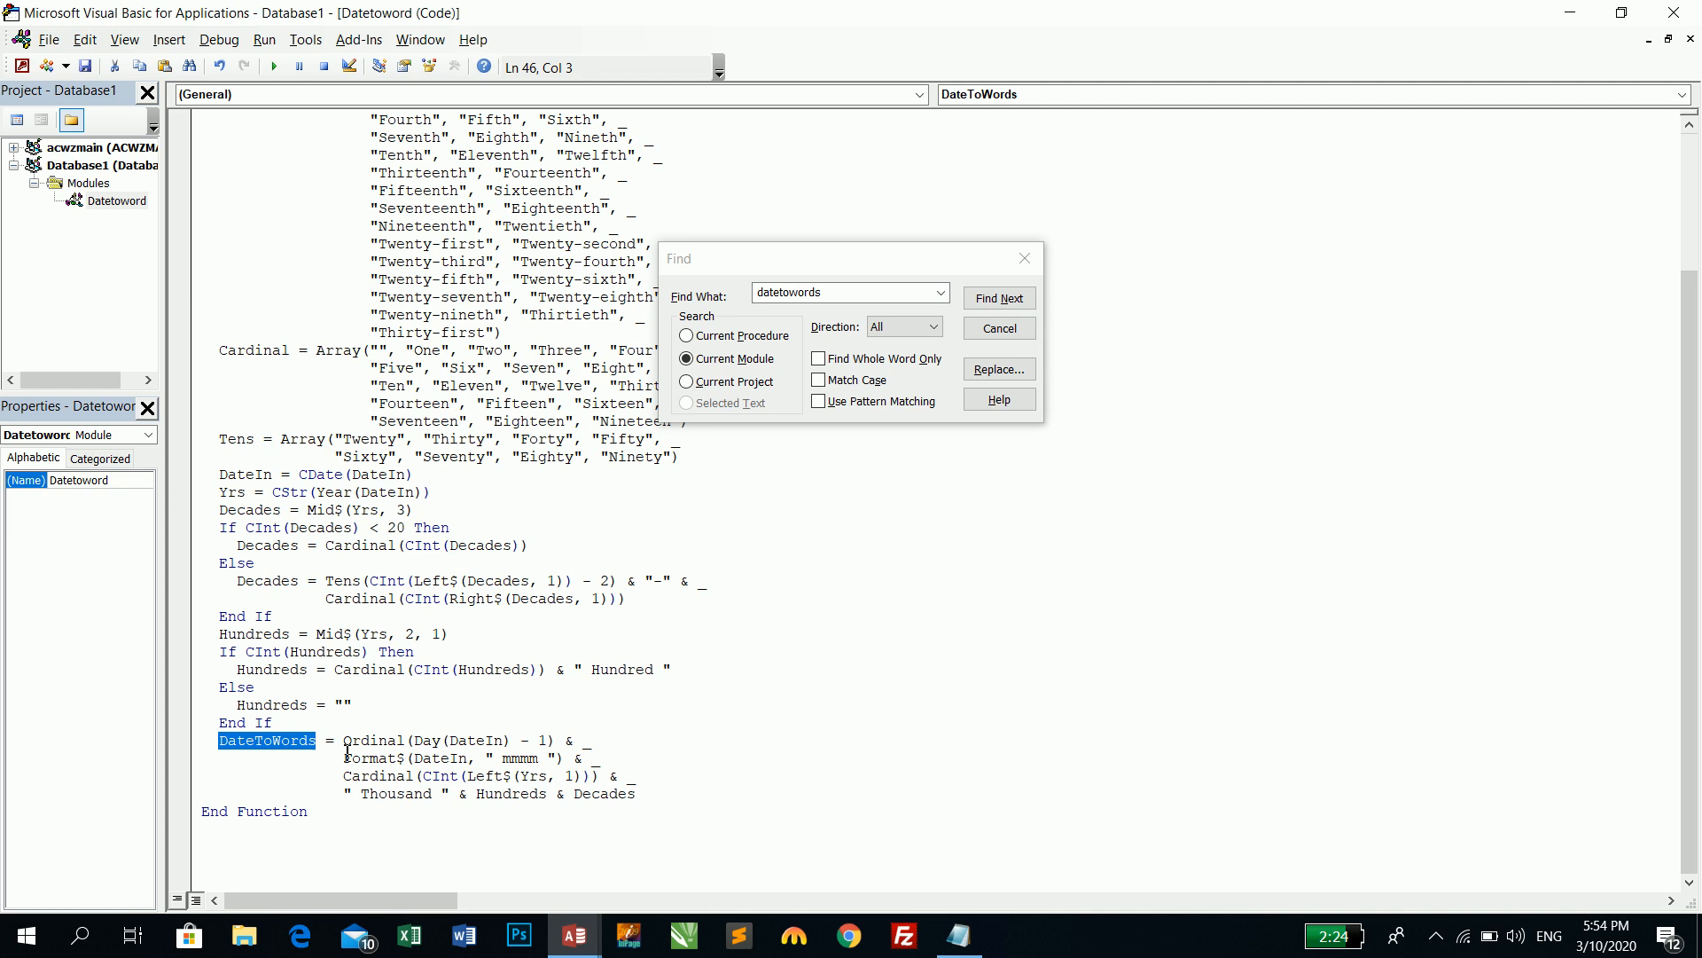
- Close the Find box and the VBA editor to return to Access
{"action": "key", "text": "Escape"}
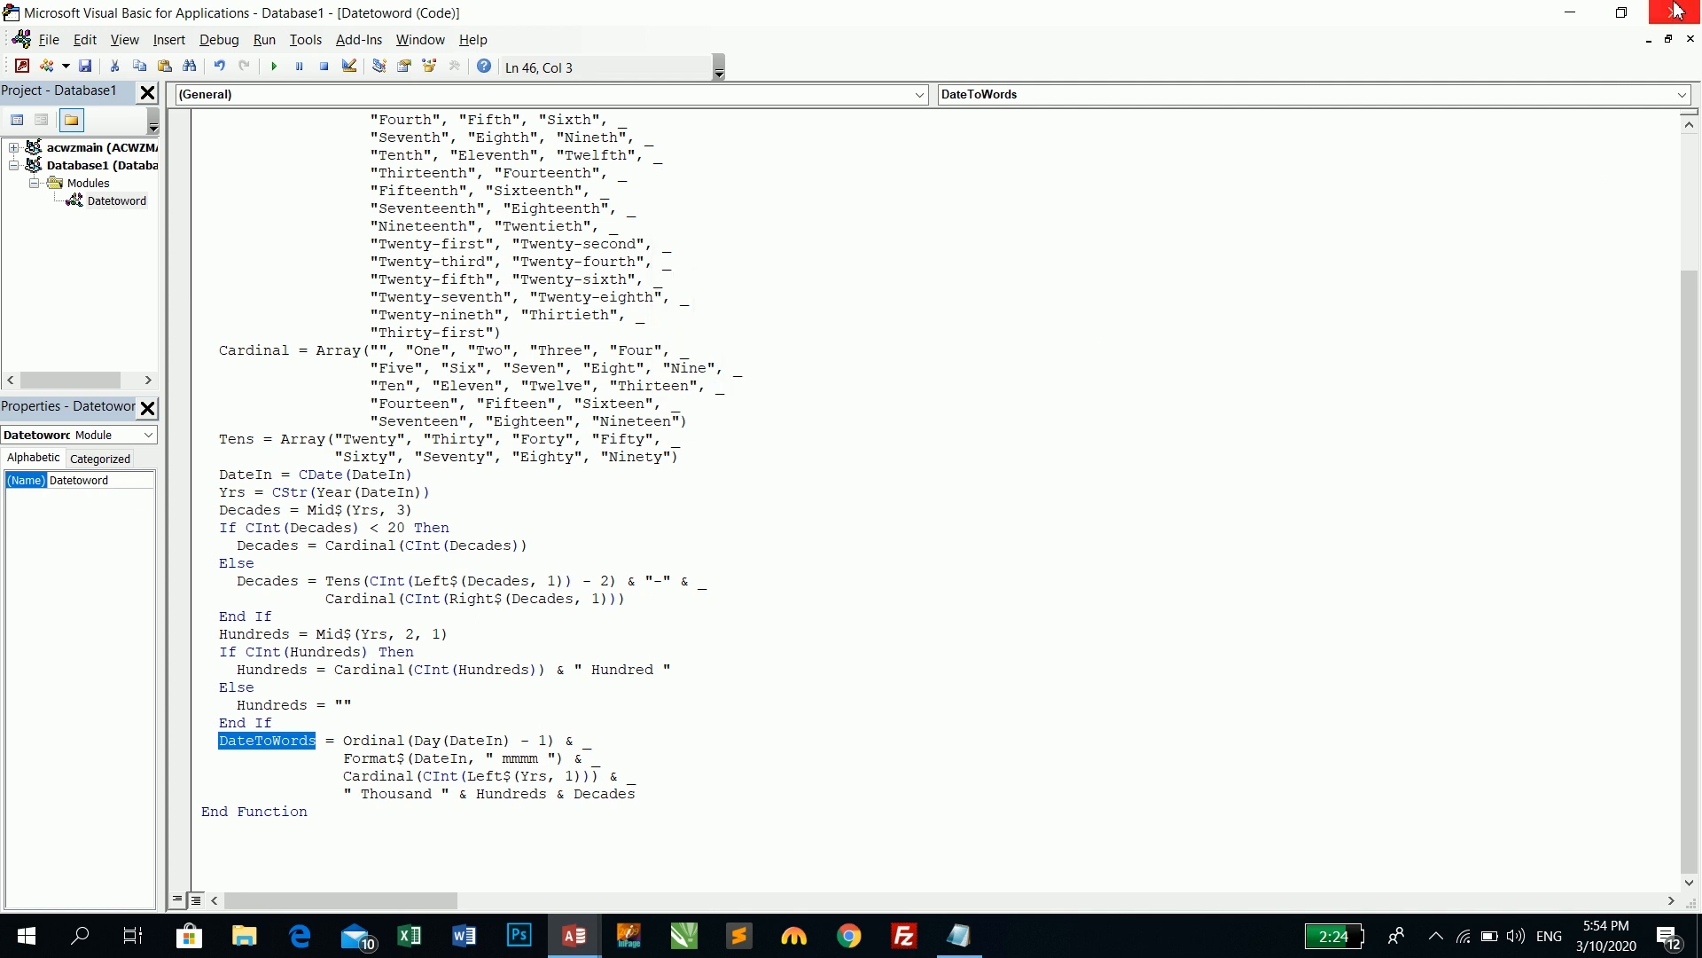
{"action": "left_click", "coordinate": [1674, 12]}
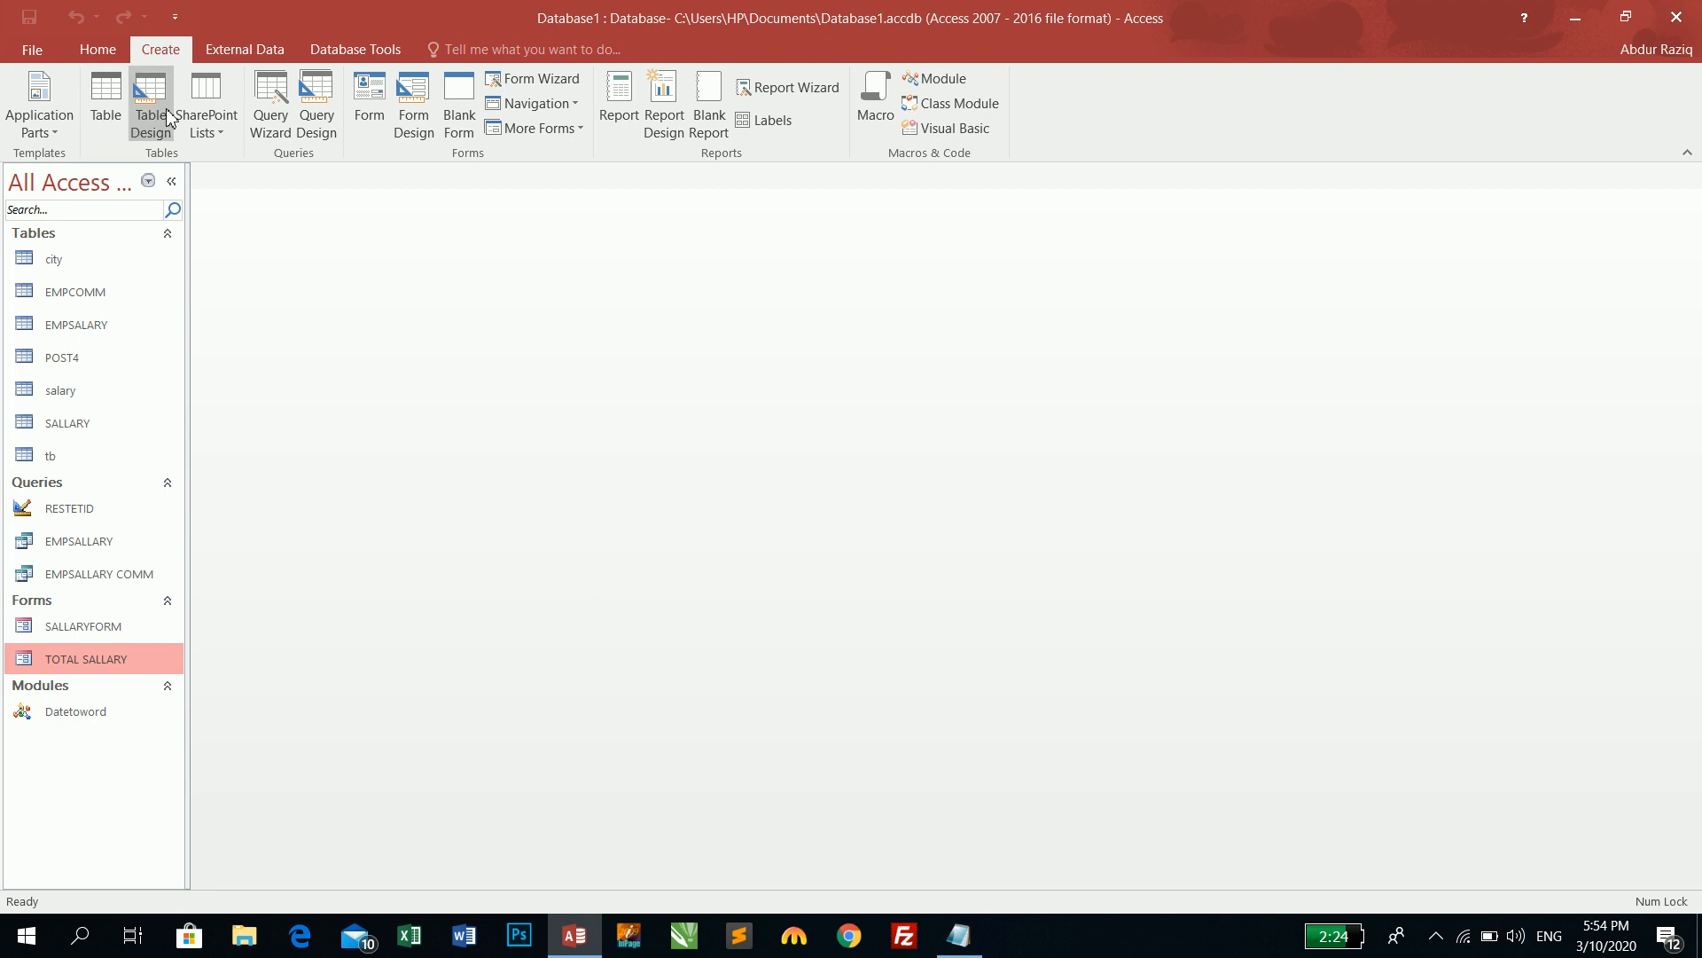
{"action": "left_click", "coordinate": [316, 133]}
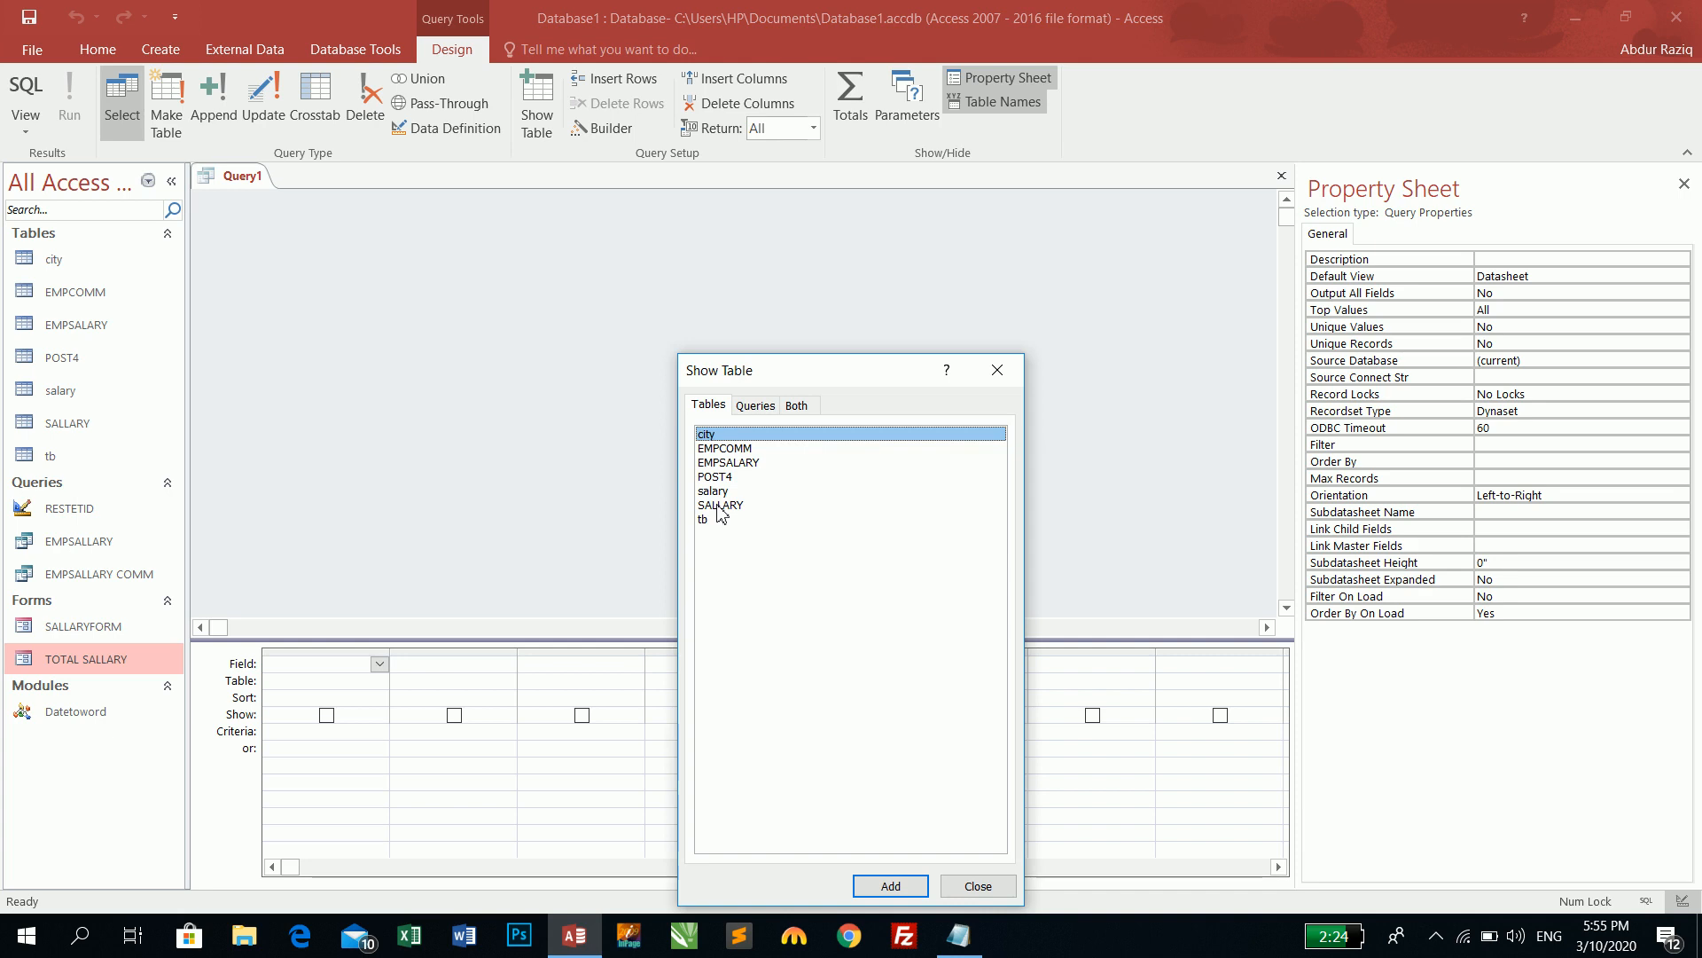
{"action": "double_click", "coordinate": [719, 505]}
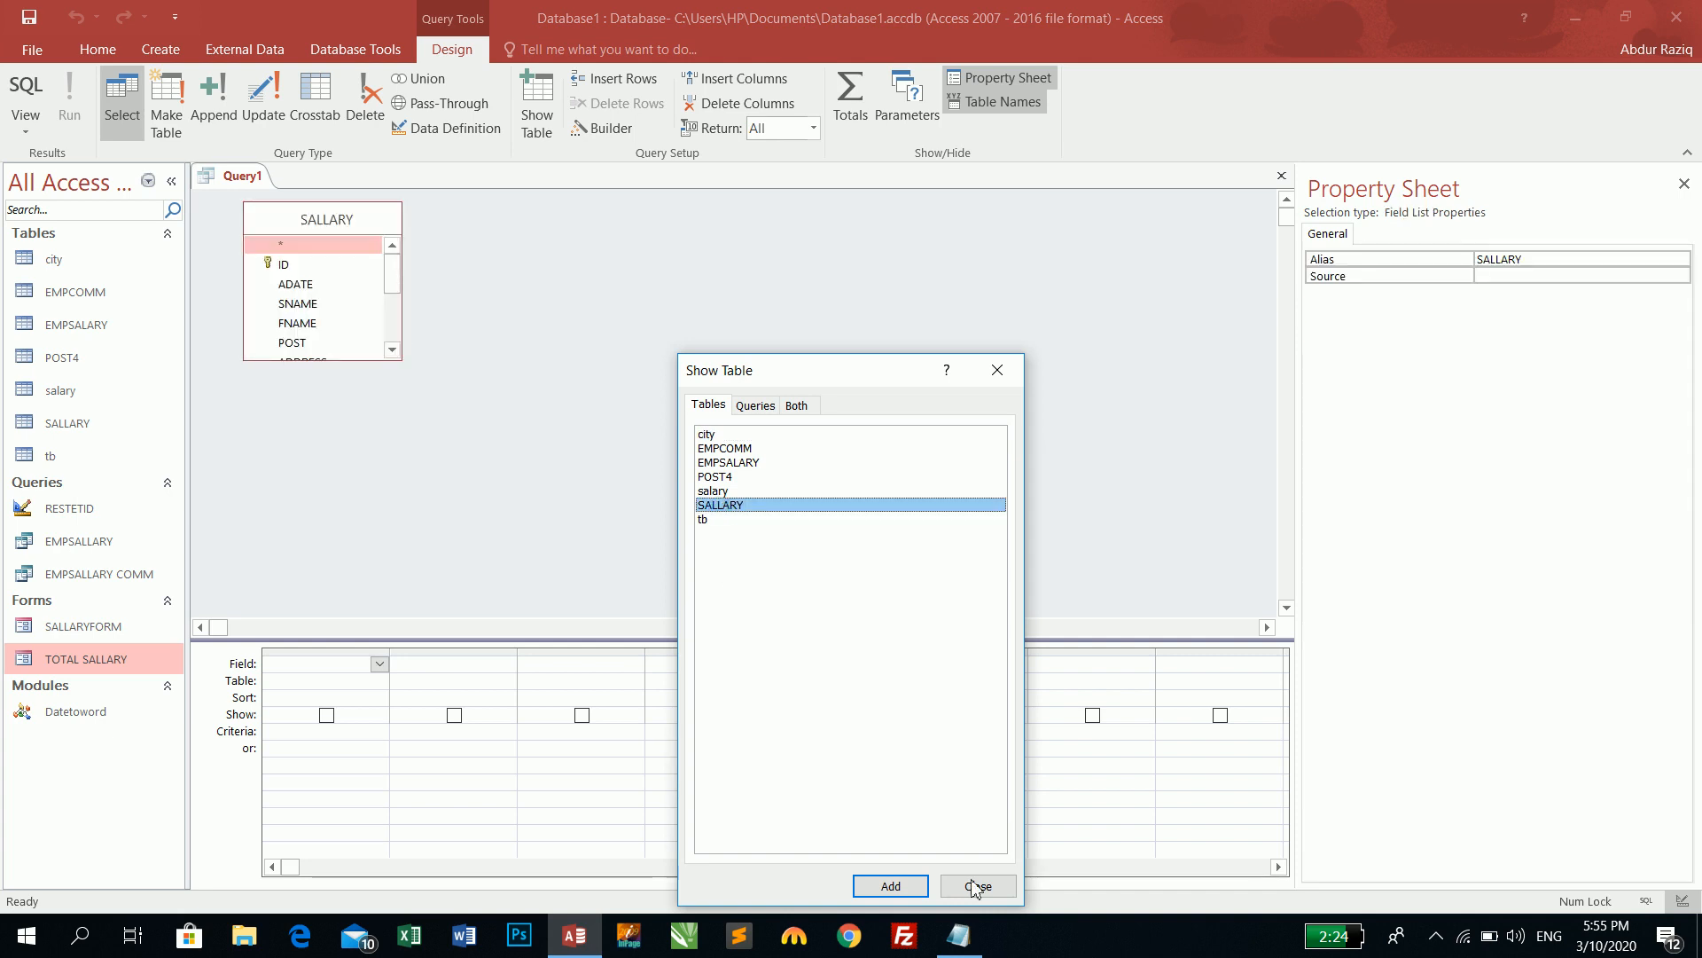
{"action": "left_click", "coordinate": [978, 886]}
{"action": "left_click_drag", "start_coordinate": [358, 359], "coordinate": [363, 547]}
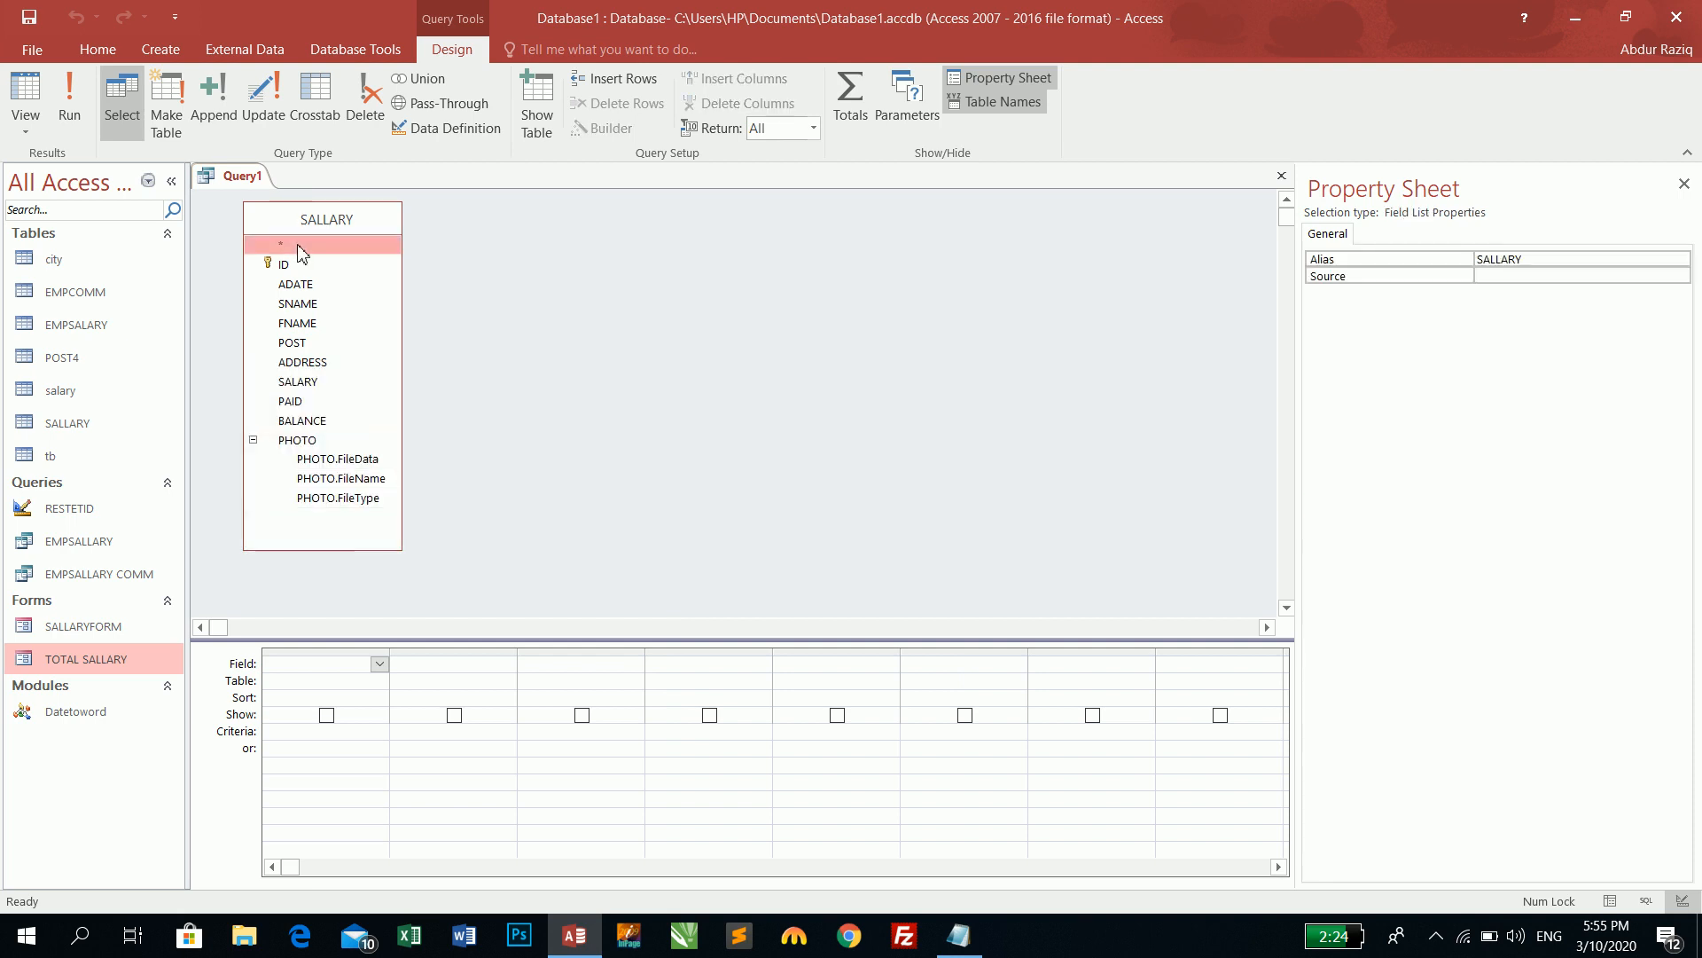
{"action": "double_click", "coordinate": [315, 220]}
{"action": "left_click_drag", "start_coordinate": [300, 264], "coordinate": [346, 671]}
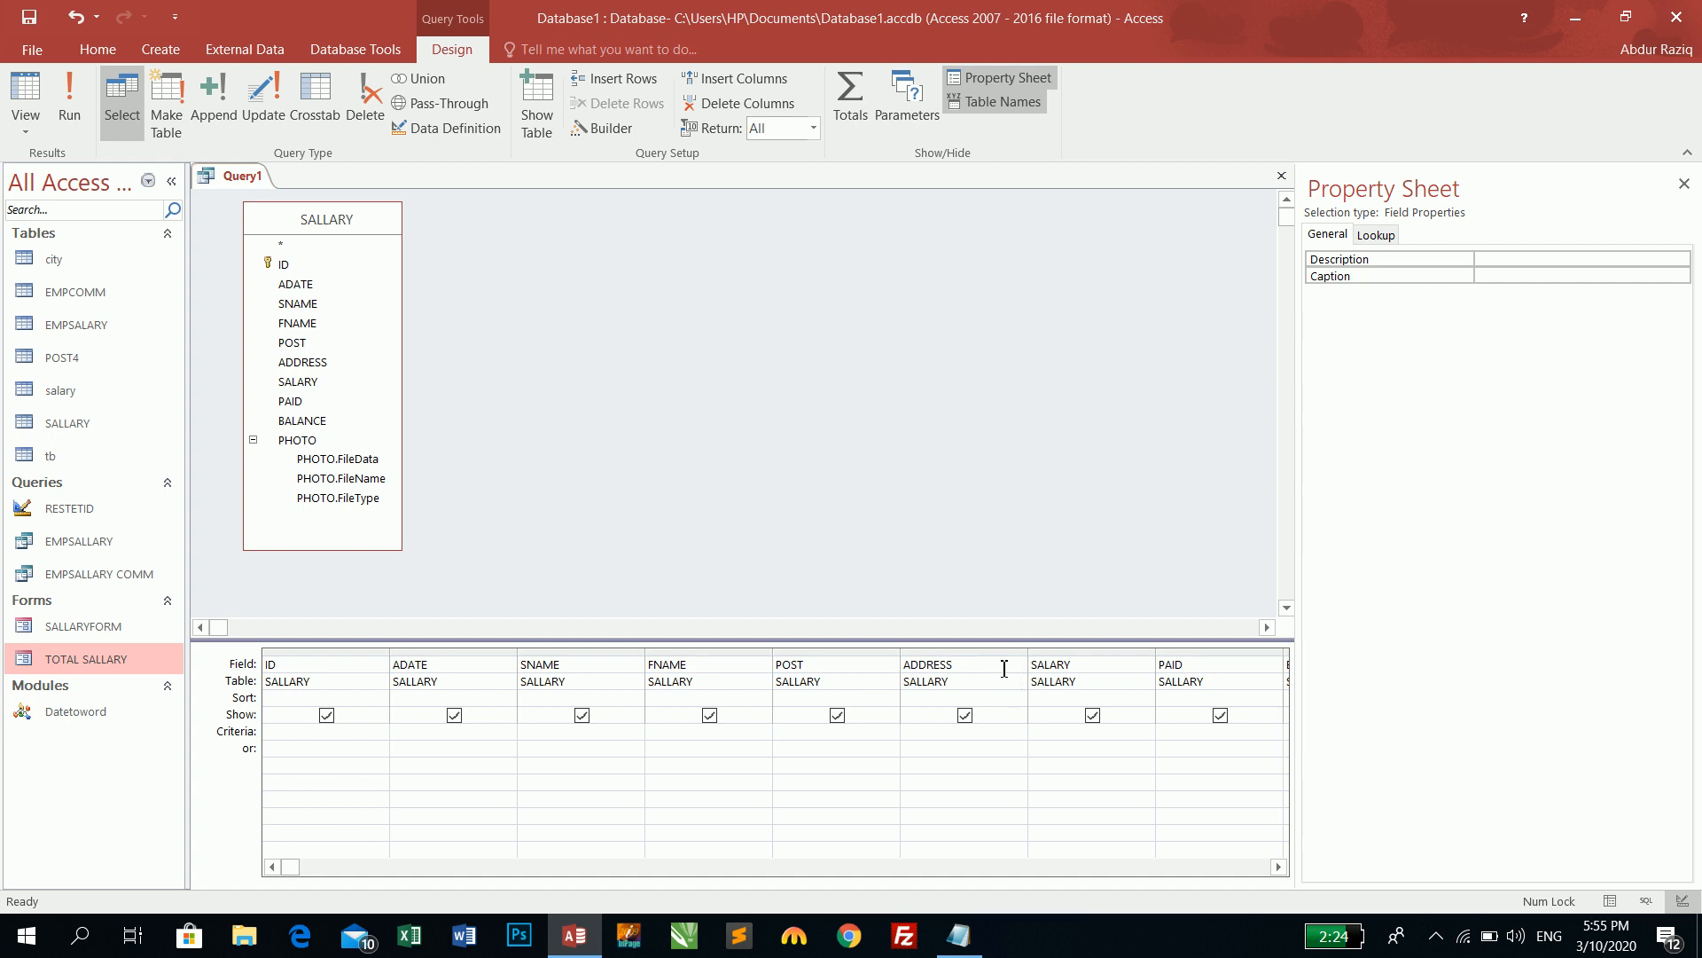
{"action": "left_click", "coordinate": [438, 665]}
{"action": "type", "text": ":=d"}
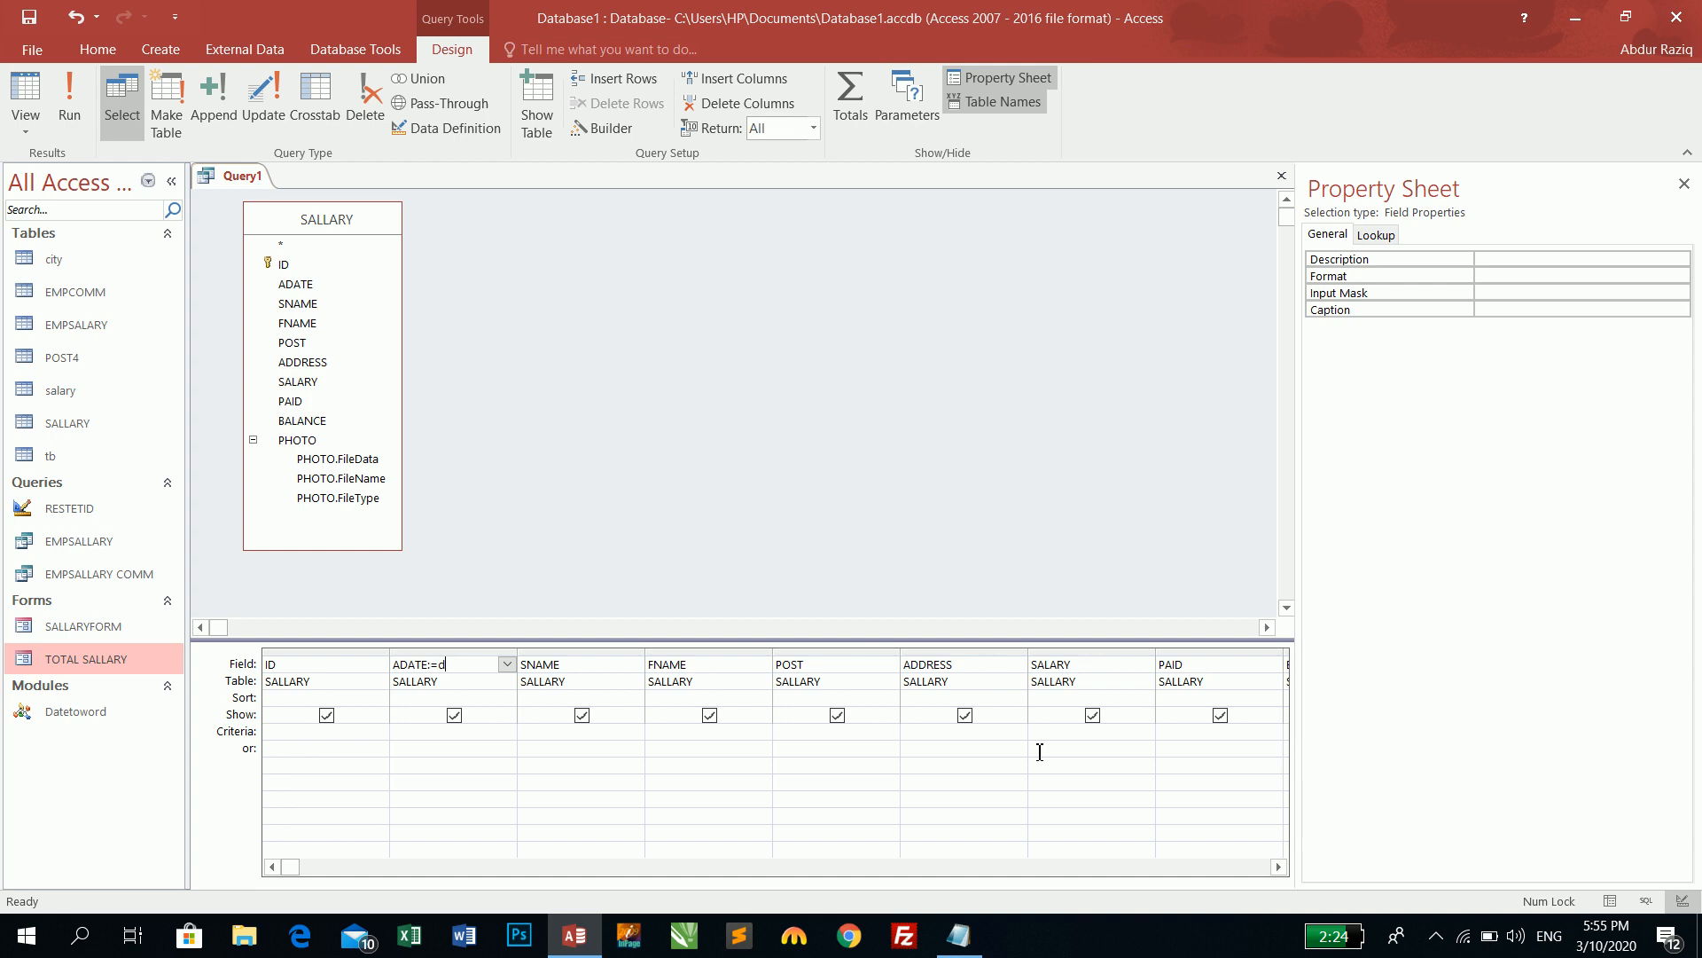
{"action": "type", "text": "ateatetoWords"}
{"action": "key", "text": "Escape"}
{"action": "left_click", "coordinate": [1280, 867]}
{"action": "left_click", "coordinate": [1279, 867]}
{"action": "left_click", "coordinate": [1279, 867]}
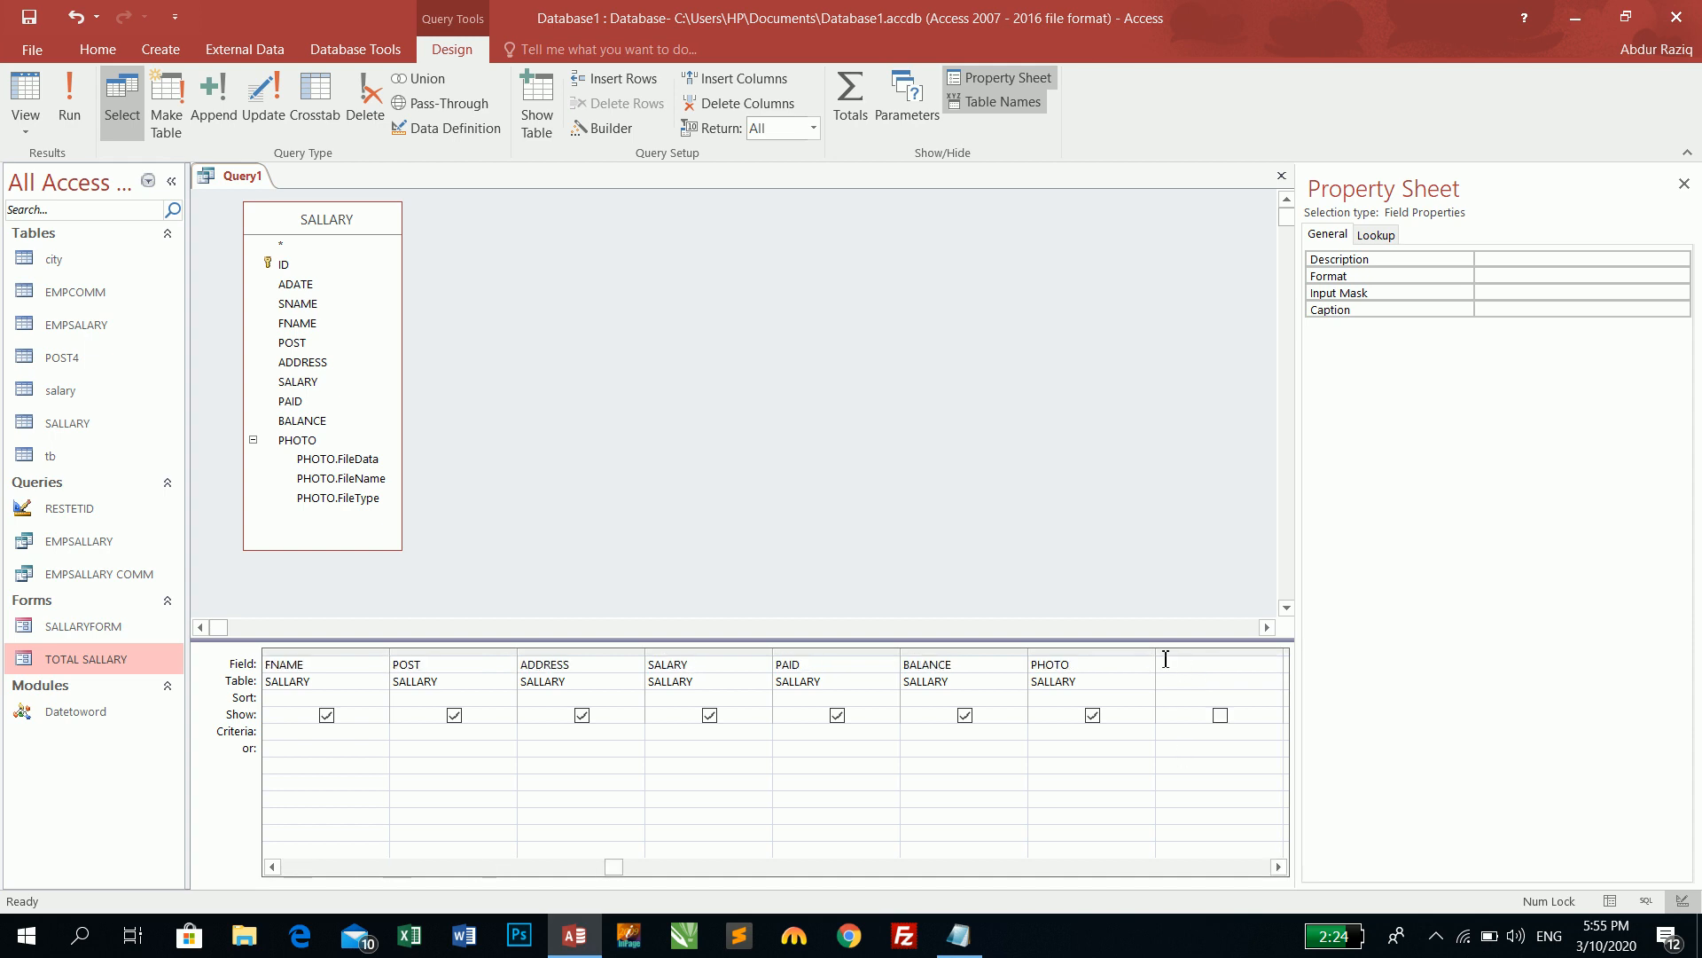
{"action": "left_click", "coordinate": [1281, 175]}
{"action": "left_click", "coordinate": [776, 529]}
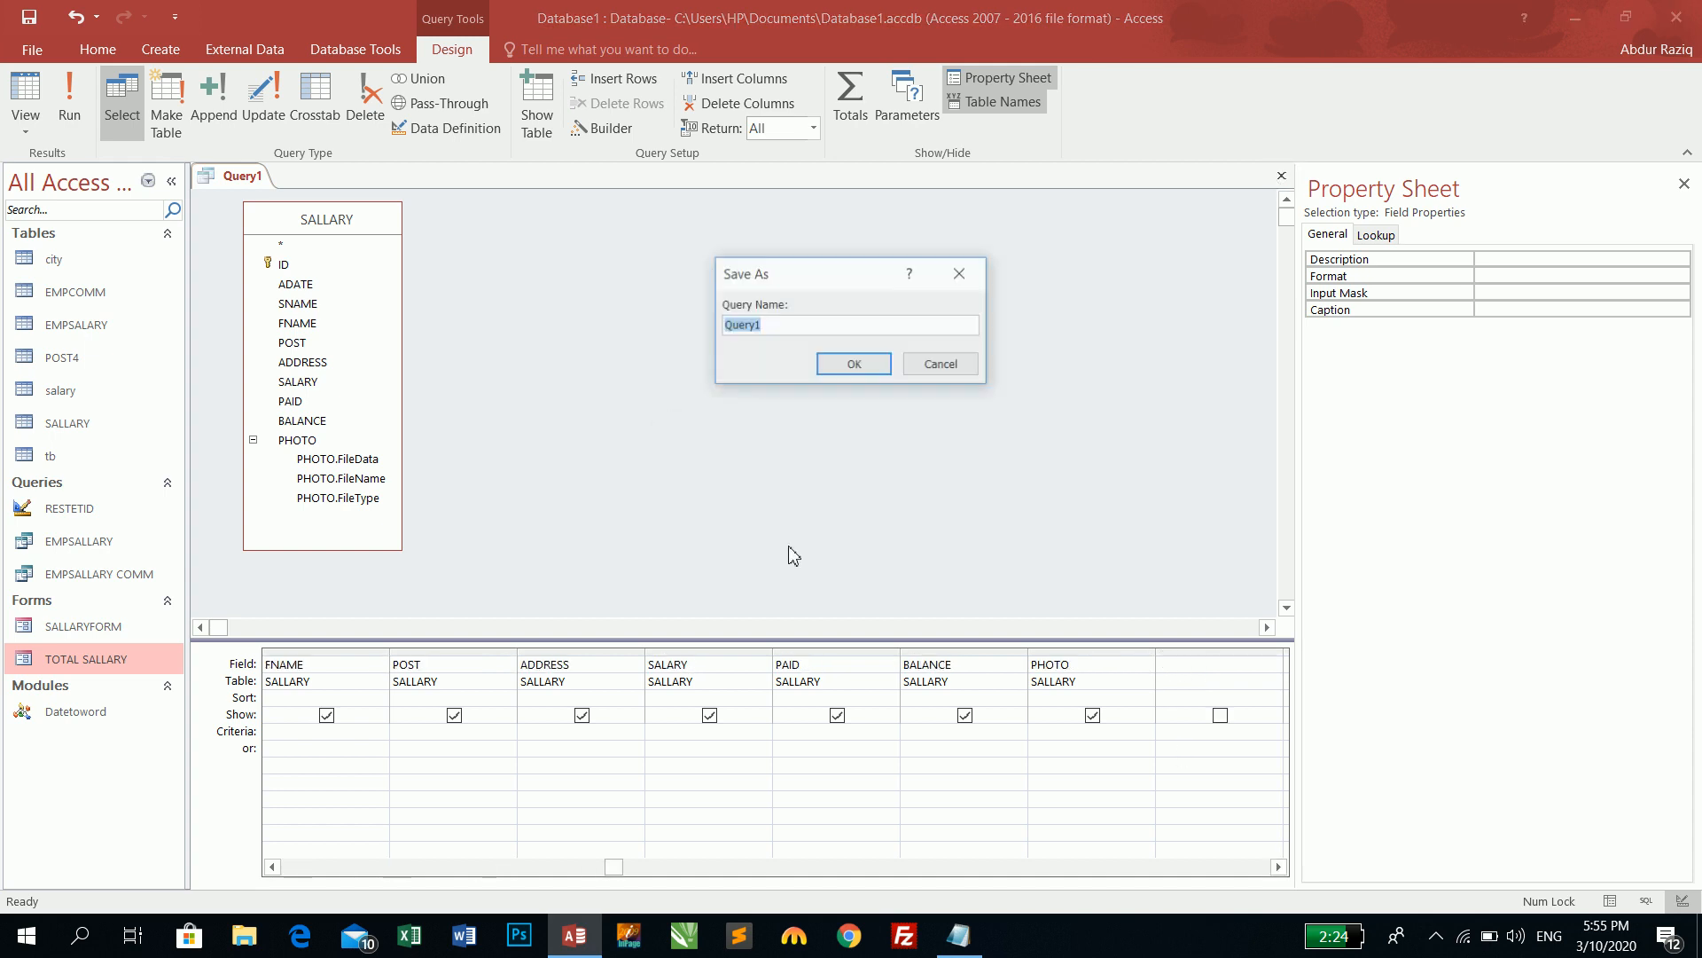
{"action": "left_click", "coordinate": [964, 364]}
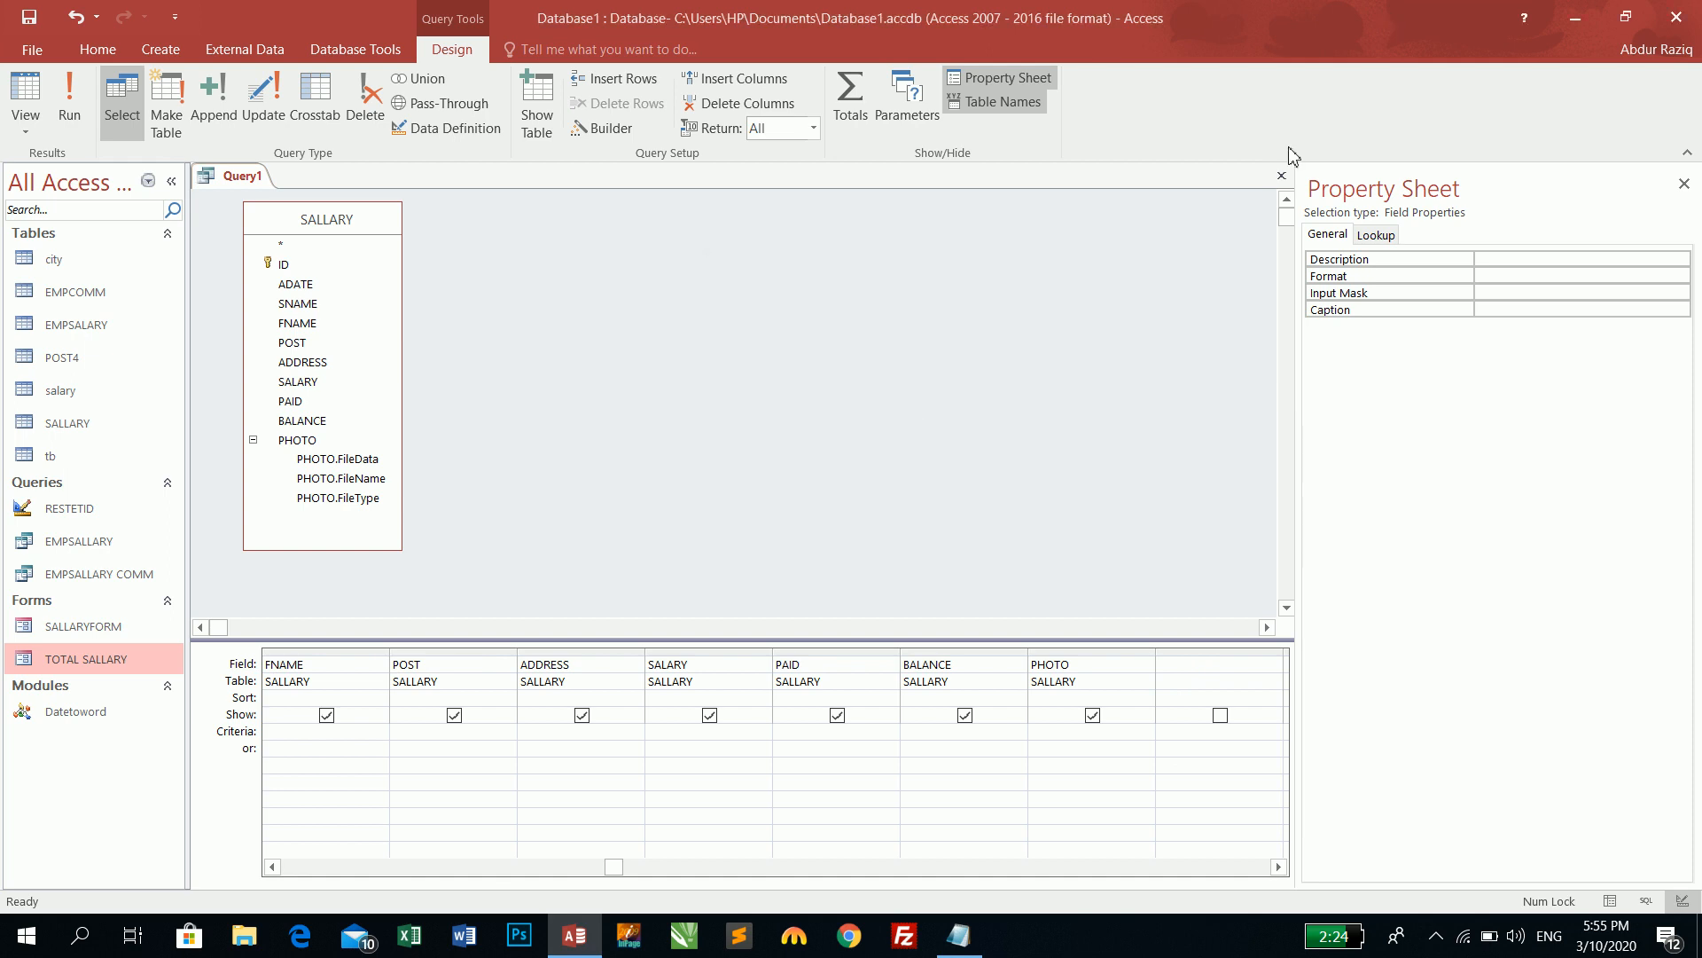
{"action": "left_click", "coordinate": [1281, 175]}
{"action": "left_click", "coordinate": [857, 530]}
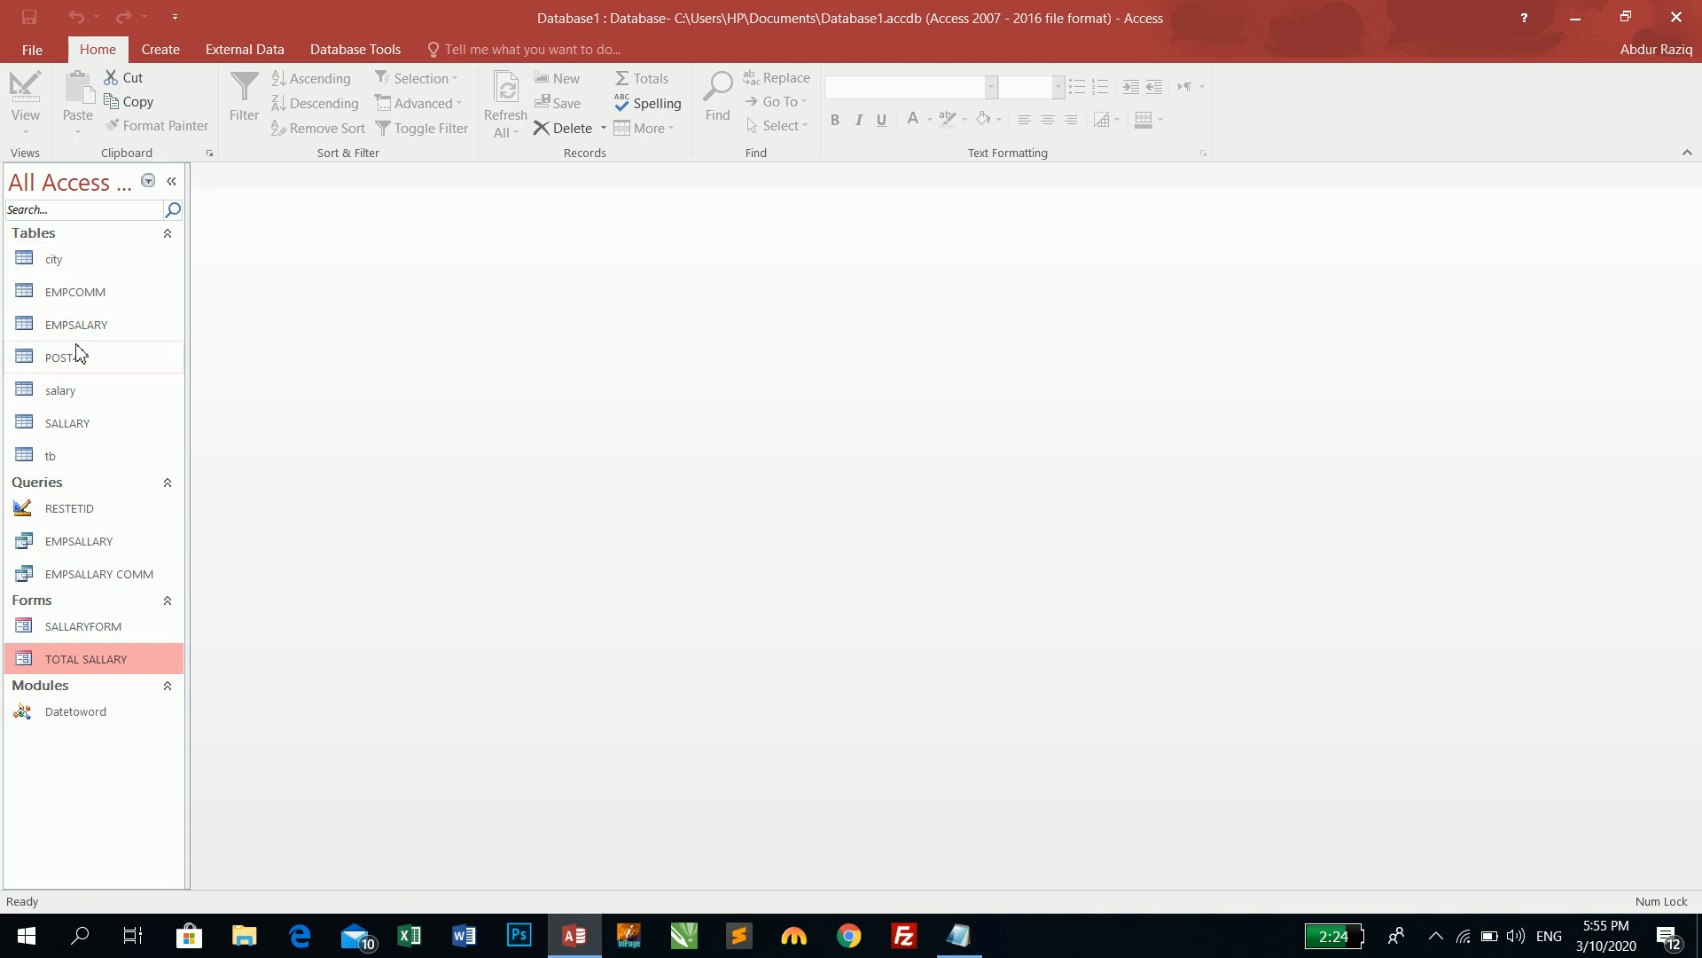
- Open the SALLARY table and pick ADATE dates 3/10/2020, 3/11/2020 and 3/12/2020 for its three records
{"action": "double_click", "coordinate": [71, 423]}
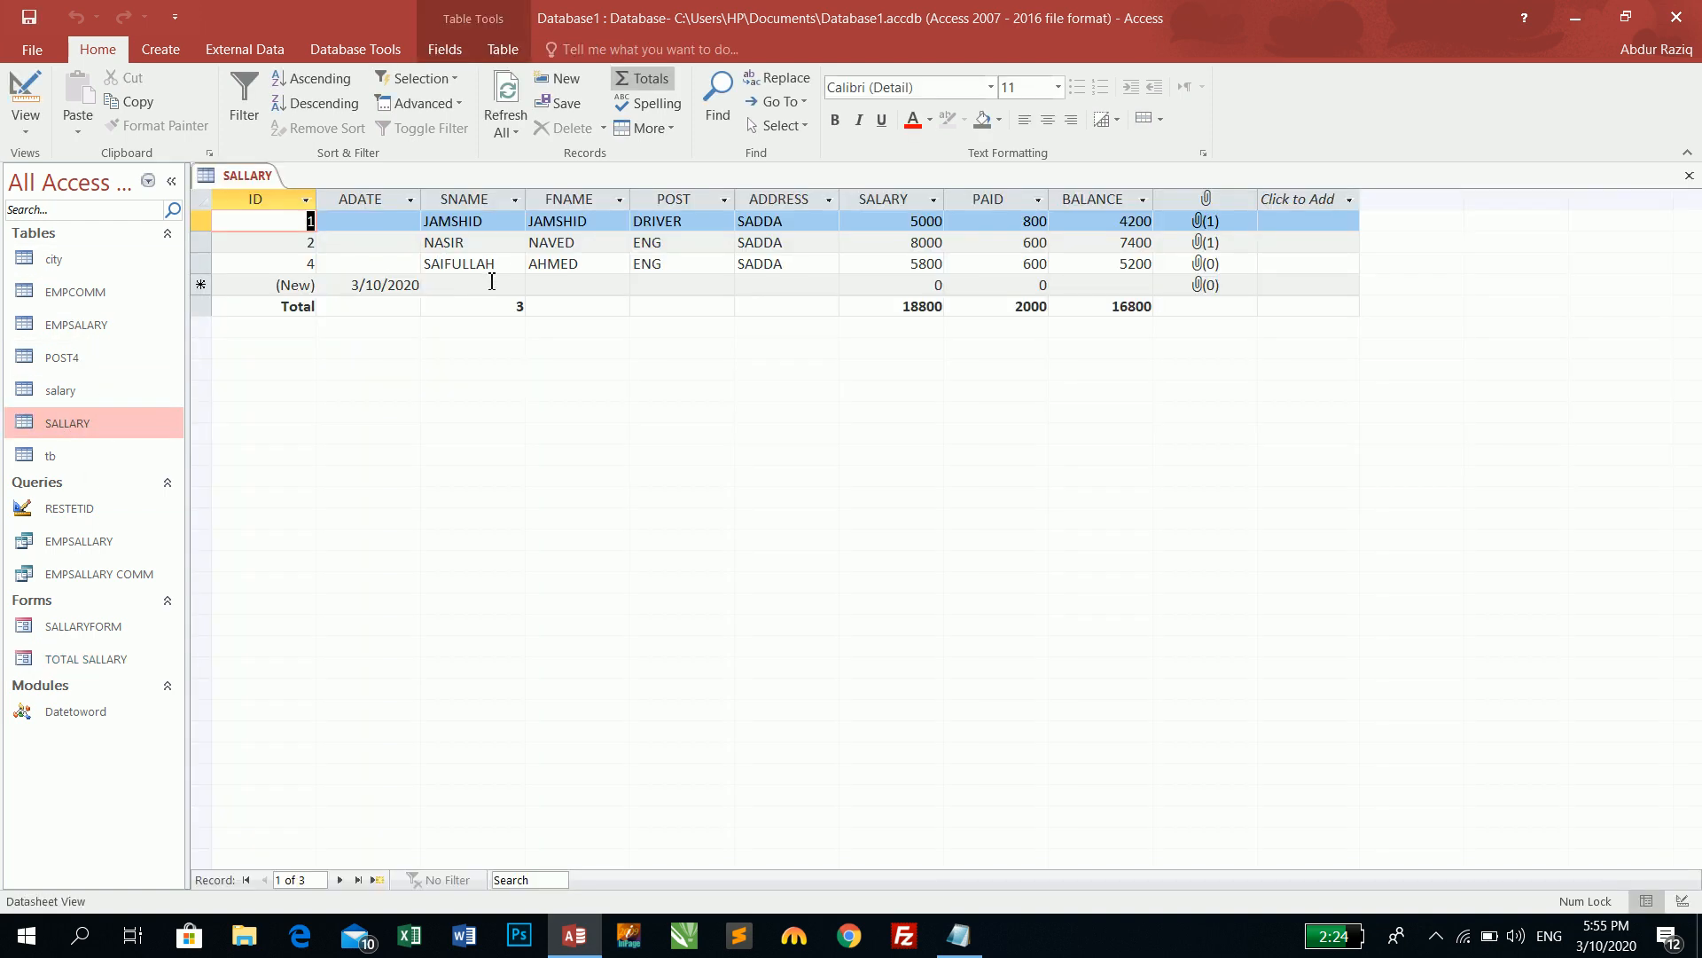
{"action": "left_click", "coordinate": [348, 284]}
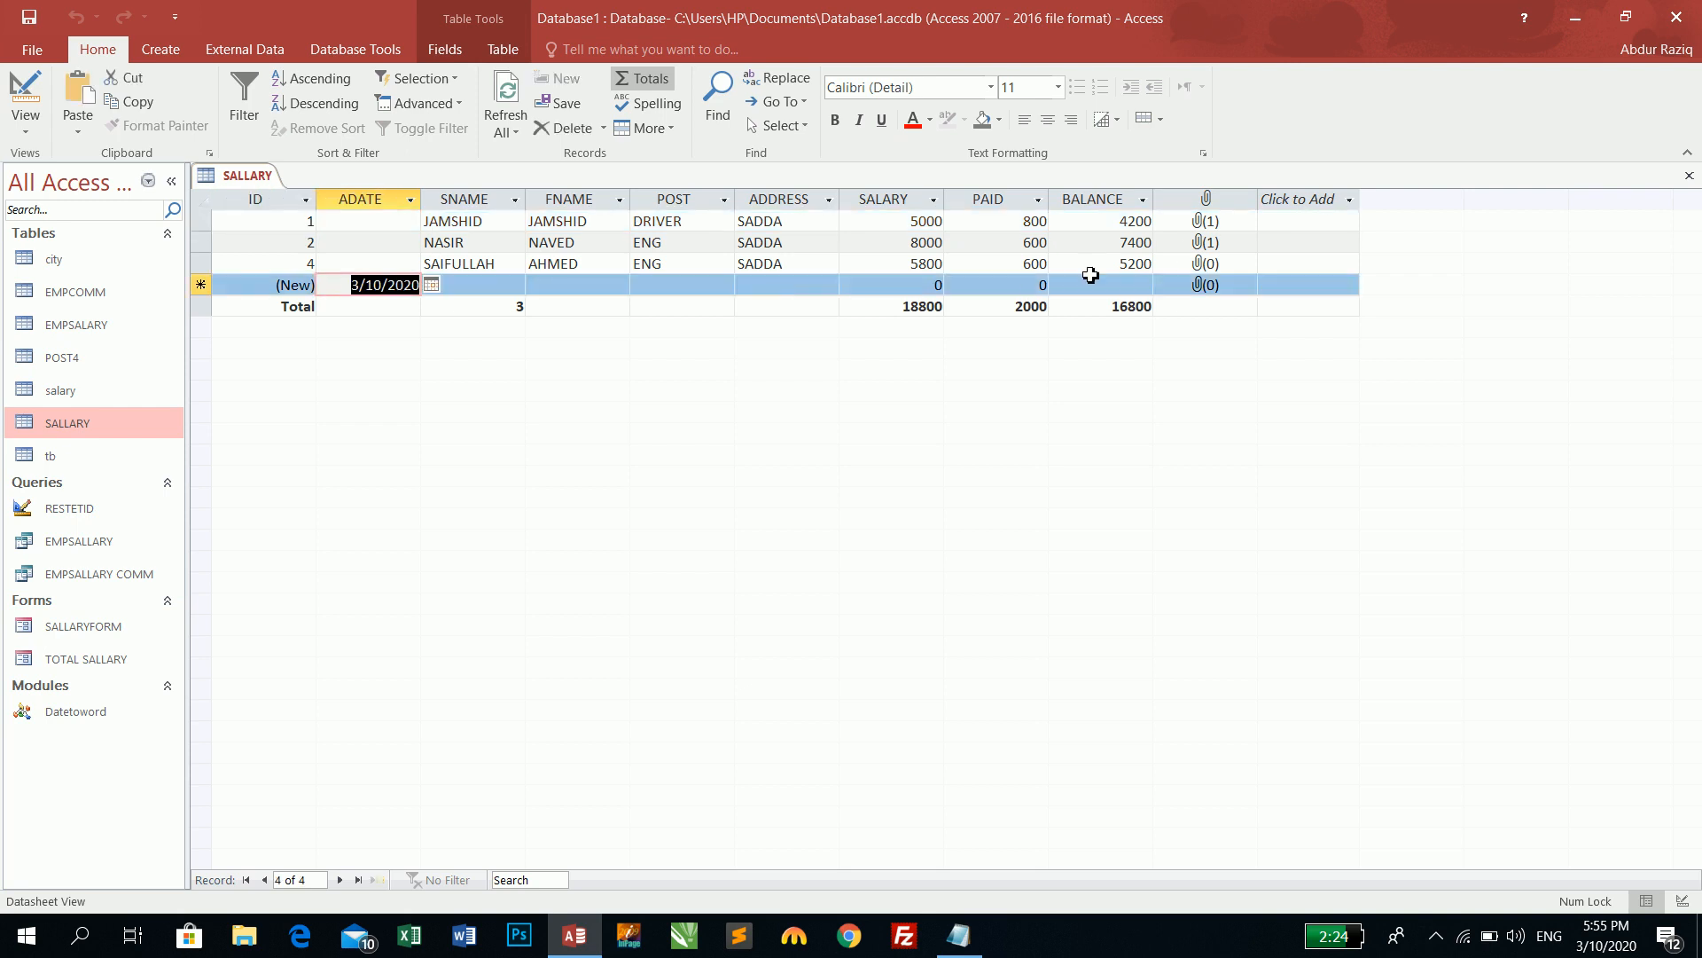
{"action": "left_click", "coordinate": [391, 222]}
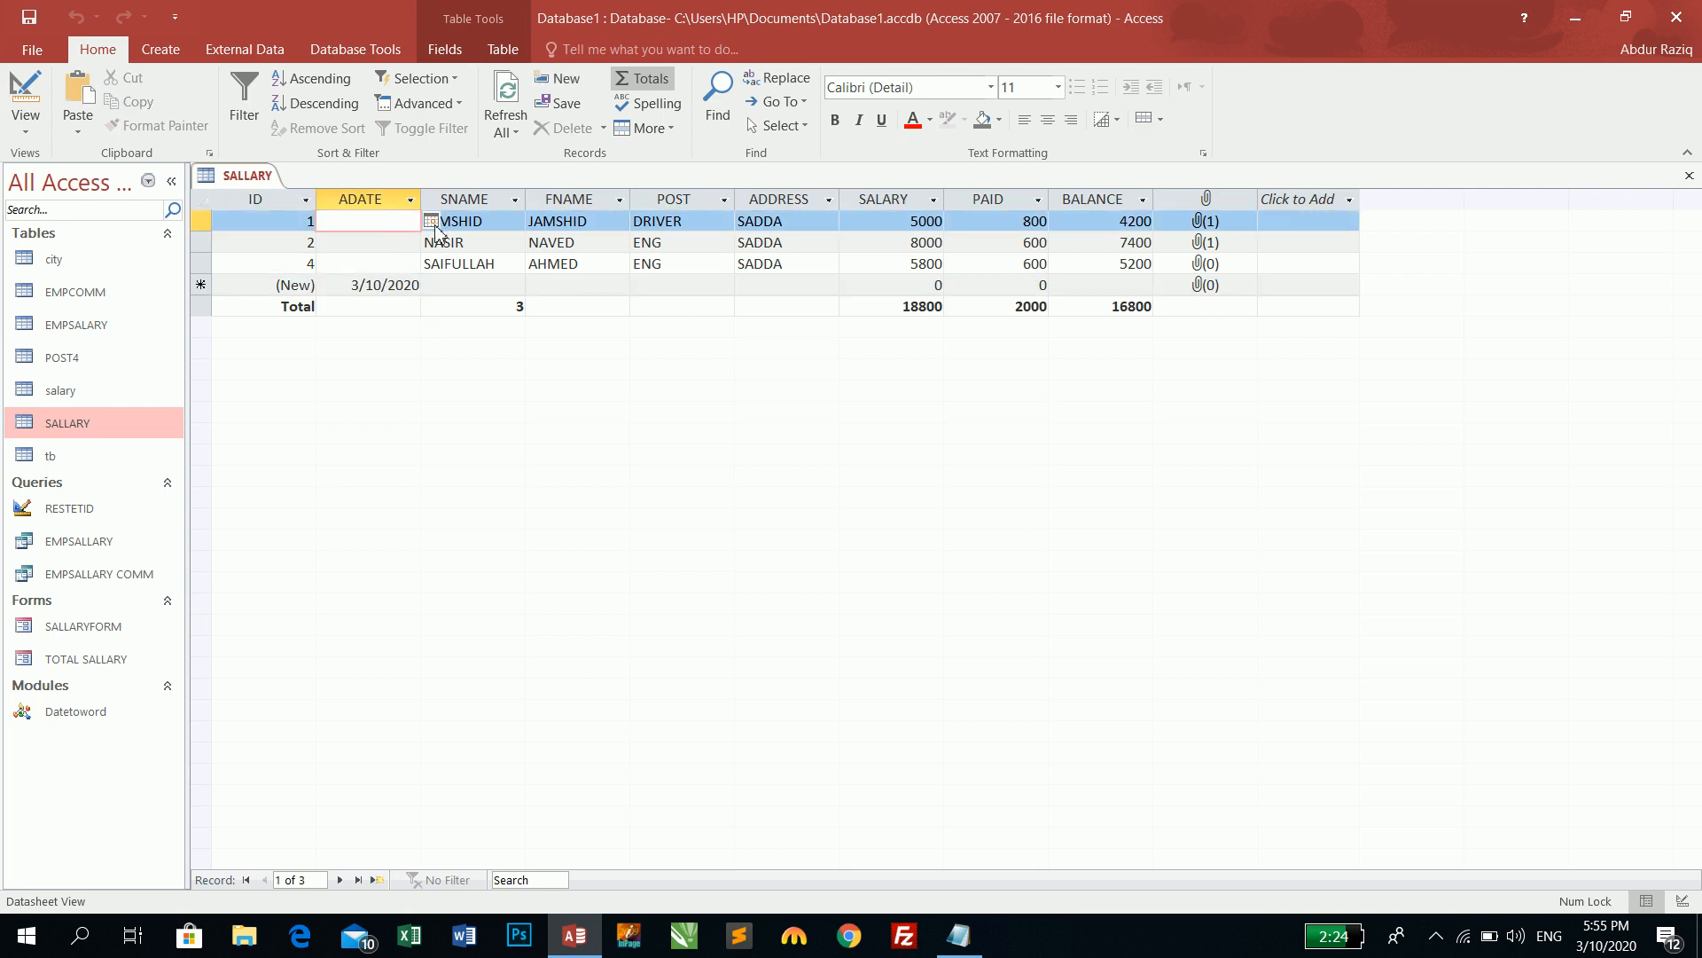
{"action": "left_click", "coordinate": [432, 222]}
{"action": "left_click", "coordinate": [326, 302]}
{"action": "left_click", "coordinate": [381, 242]}
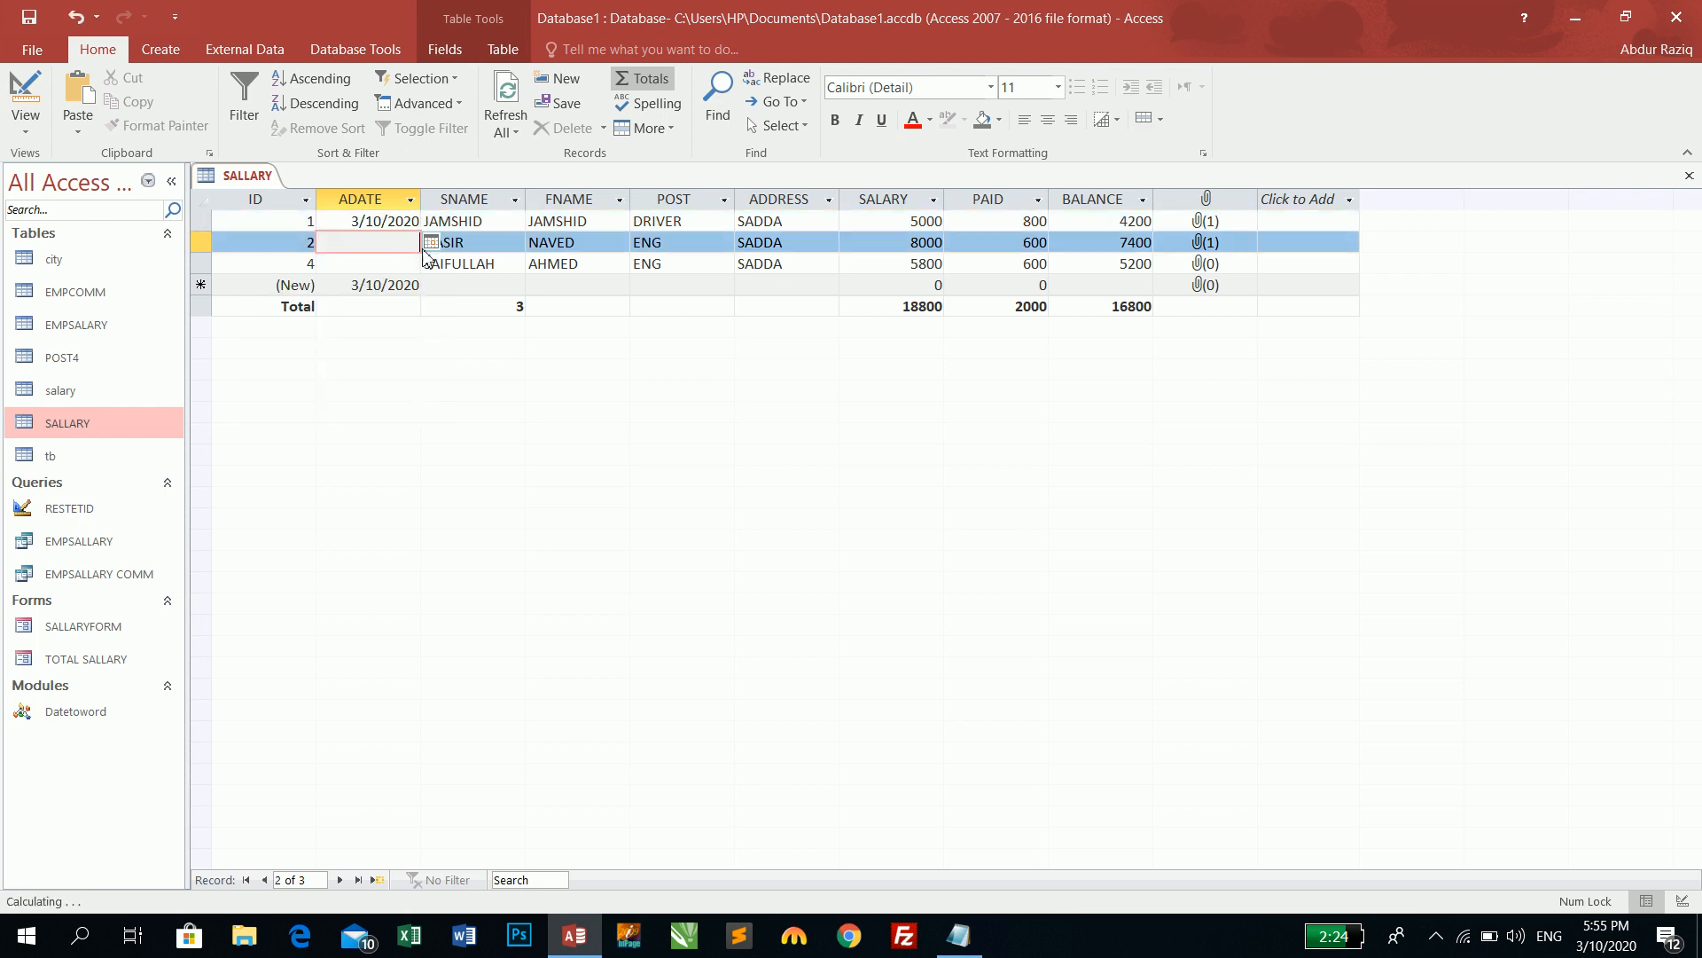
{"action": "left_click", "coordinate": [432, 242]}
{"action": "left_click", "coordinate": [350, 324]}
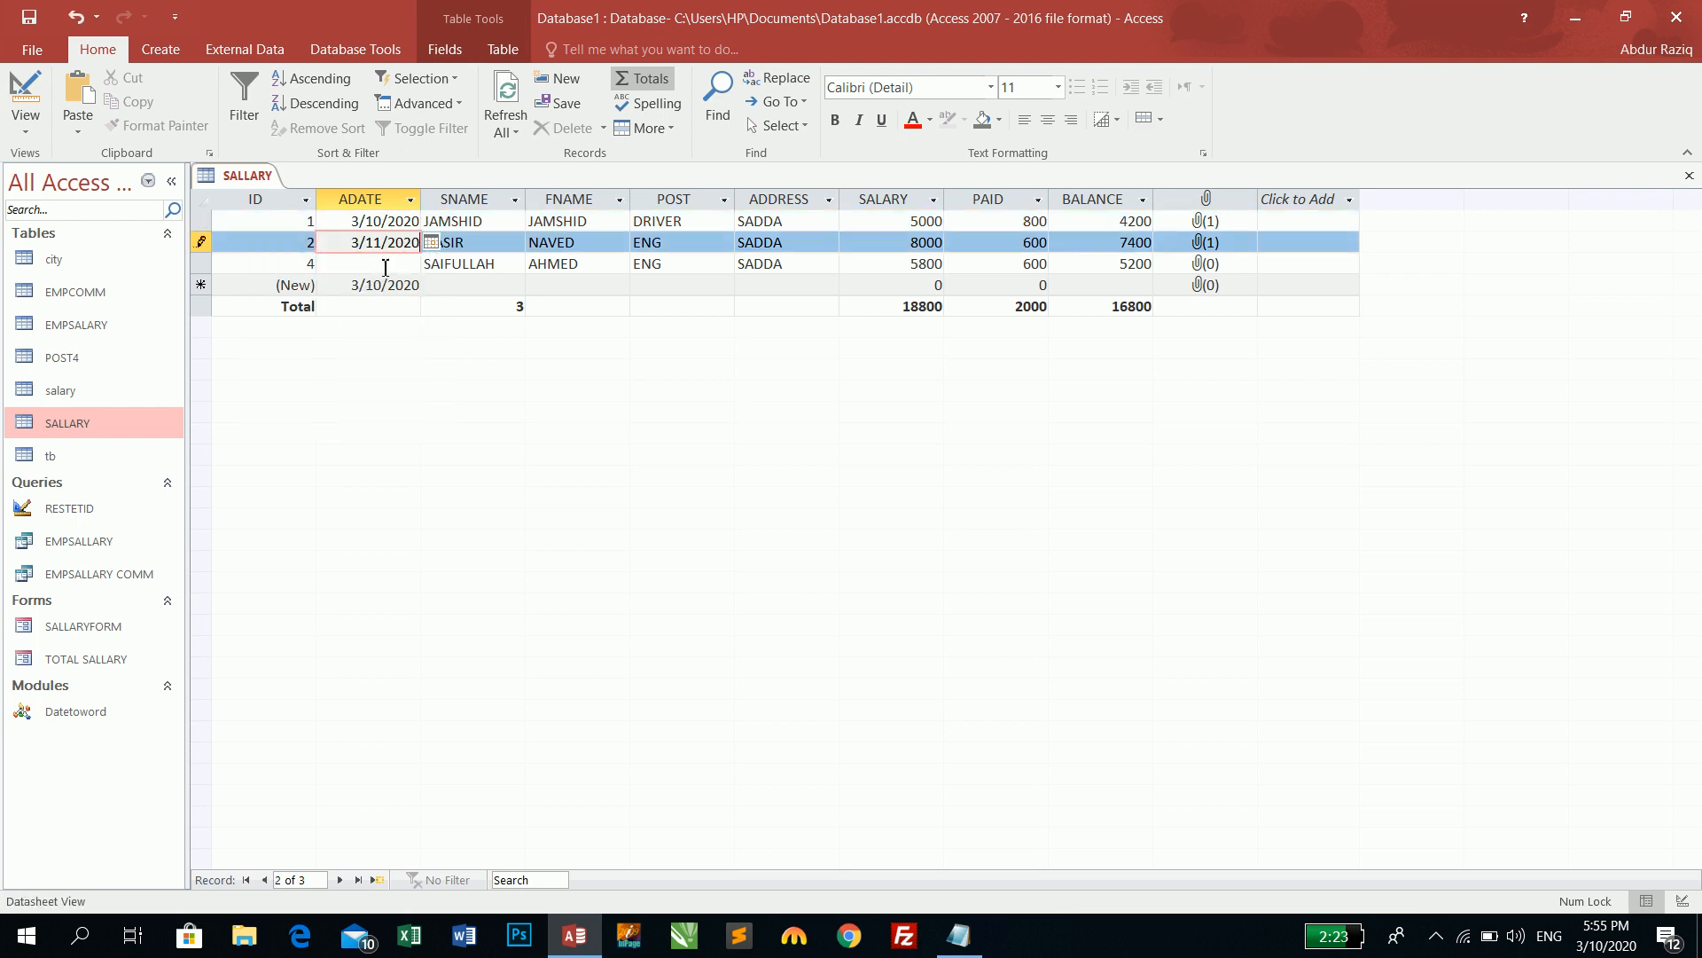
{"action": "left_click", "coordinate": [381, 263]}
{"action": "left_click", "coordinate": [432, 264]}
{"action": "left_click", "coordinate": [375, 346]}
{"action": "key", "text": "Tab"}
{"action": "key", "text": "Tab"}
{"action": "key", "text": "Tab"}
{"action": "key", "text": "Tab"}
{"action": "key", "text": "Tab"}
{"action": "key", "text": "Tab"}
{"action": "key", "text": "Tab"}
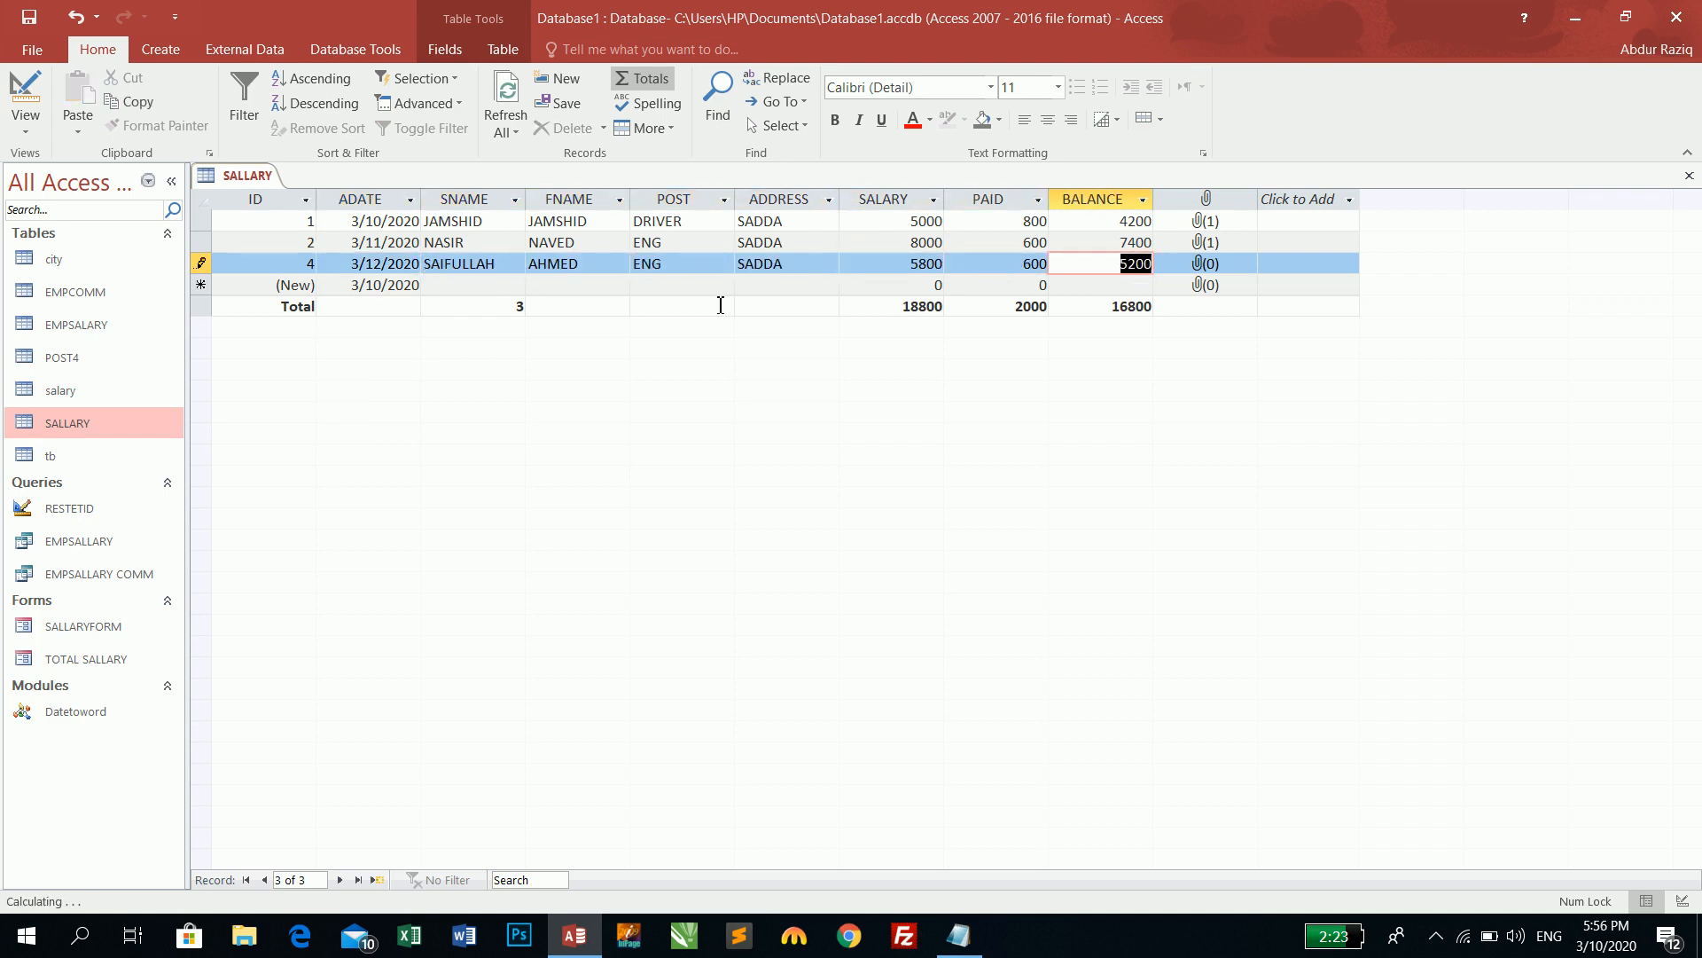
- In SALLARY's design view, add an INWORDS Short Text field below PHOTO, then save and close
{"action": "left_click", "coordinate": [24, 88]}
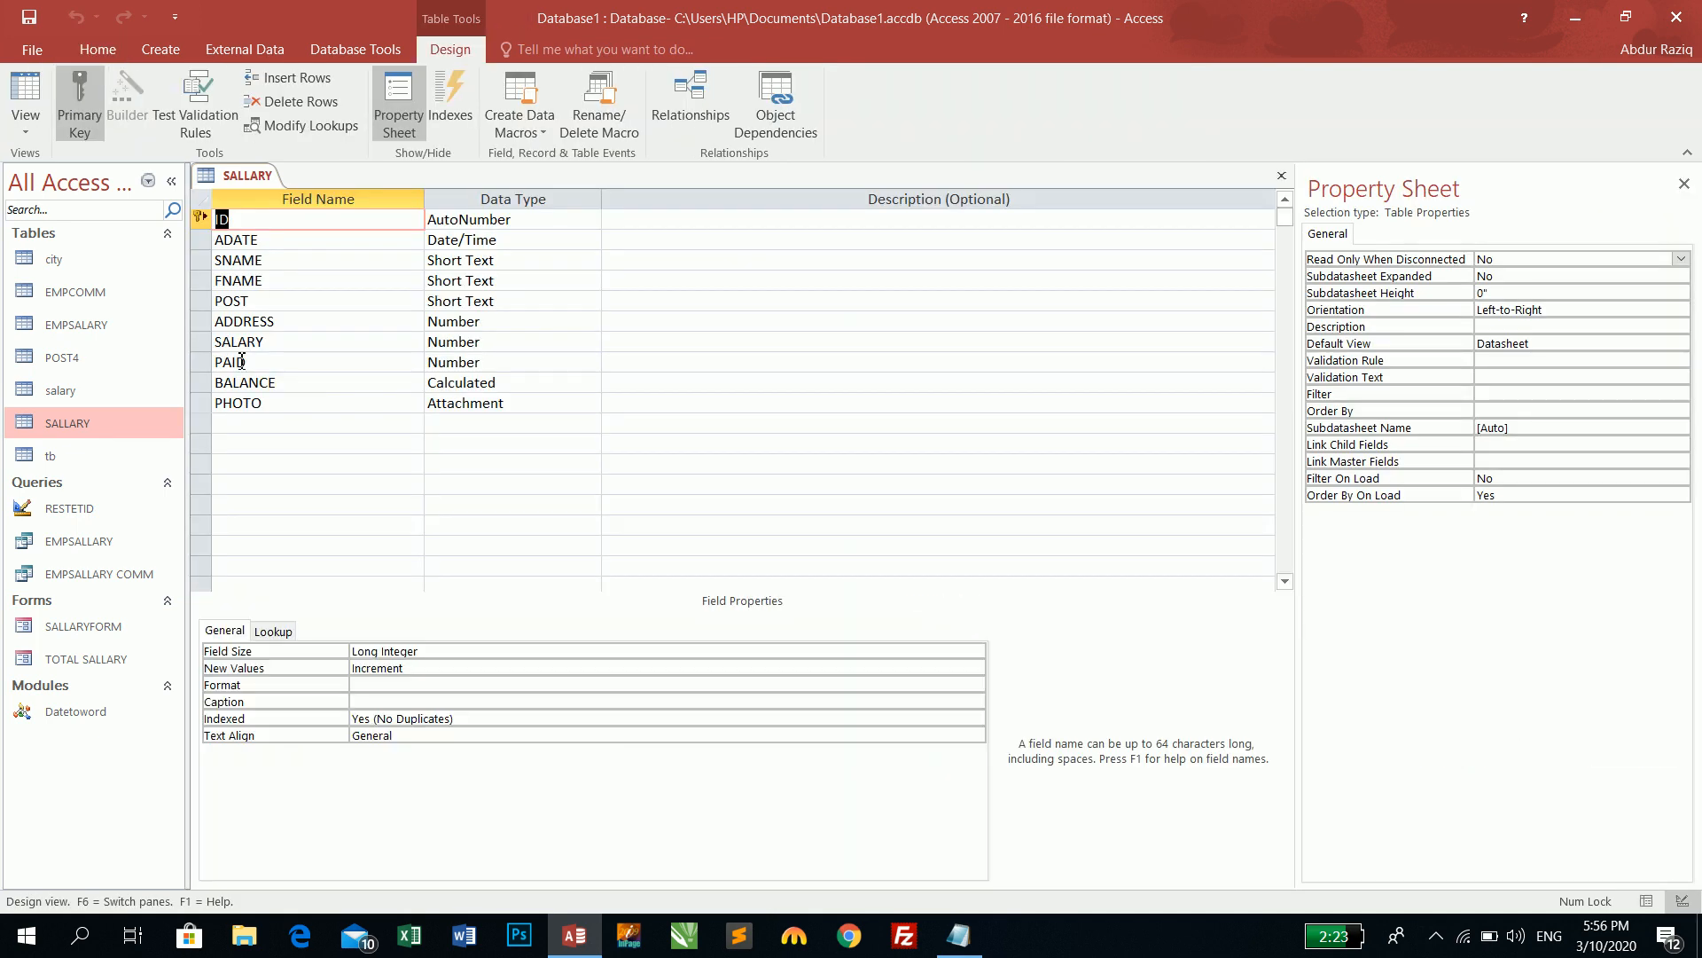
{"action": "left_click", "coordinate": [230, 422]}
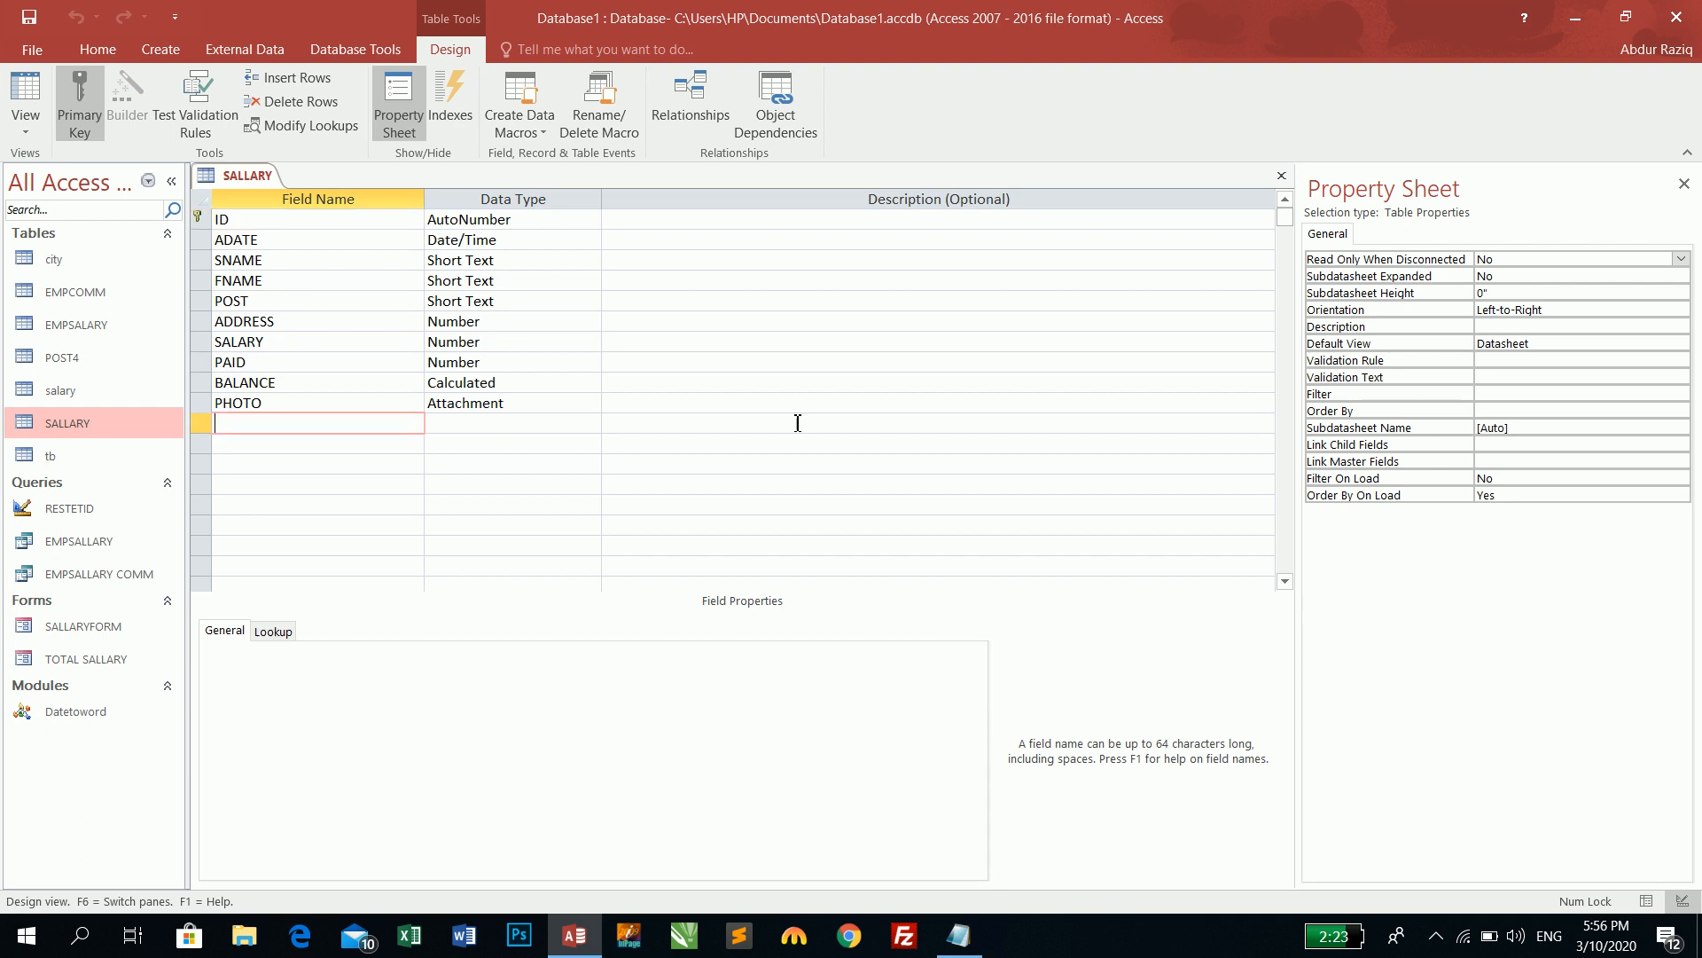
{"action": "type", "text": "inword"}
{"action": "key", "text": "BackSpace"}
{"action": "key", "text": "BackSpace"}
{"action": "key", "text": "BackSpace"}
{"action": "key", "text": "BackSpace"}
{"action": "key", "text": "Caps_Lock"}
{"action": "type", "text": "INWORDS"}
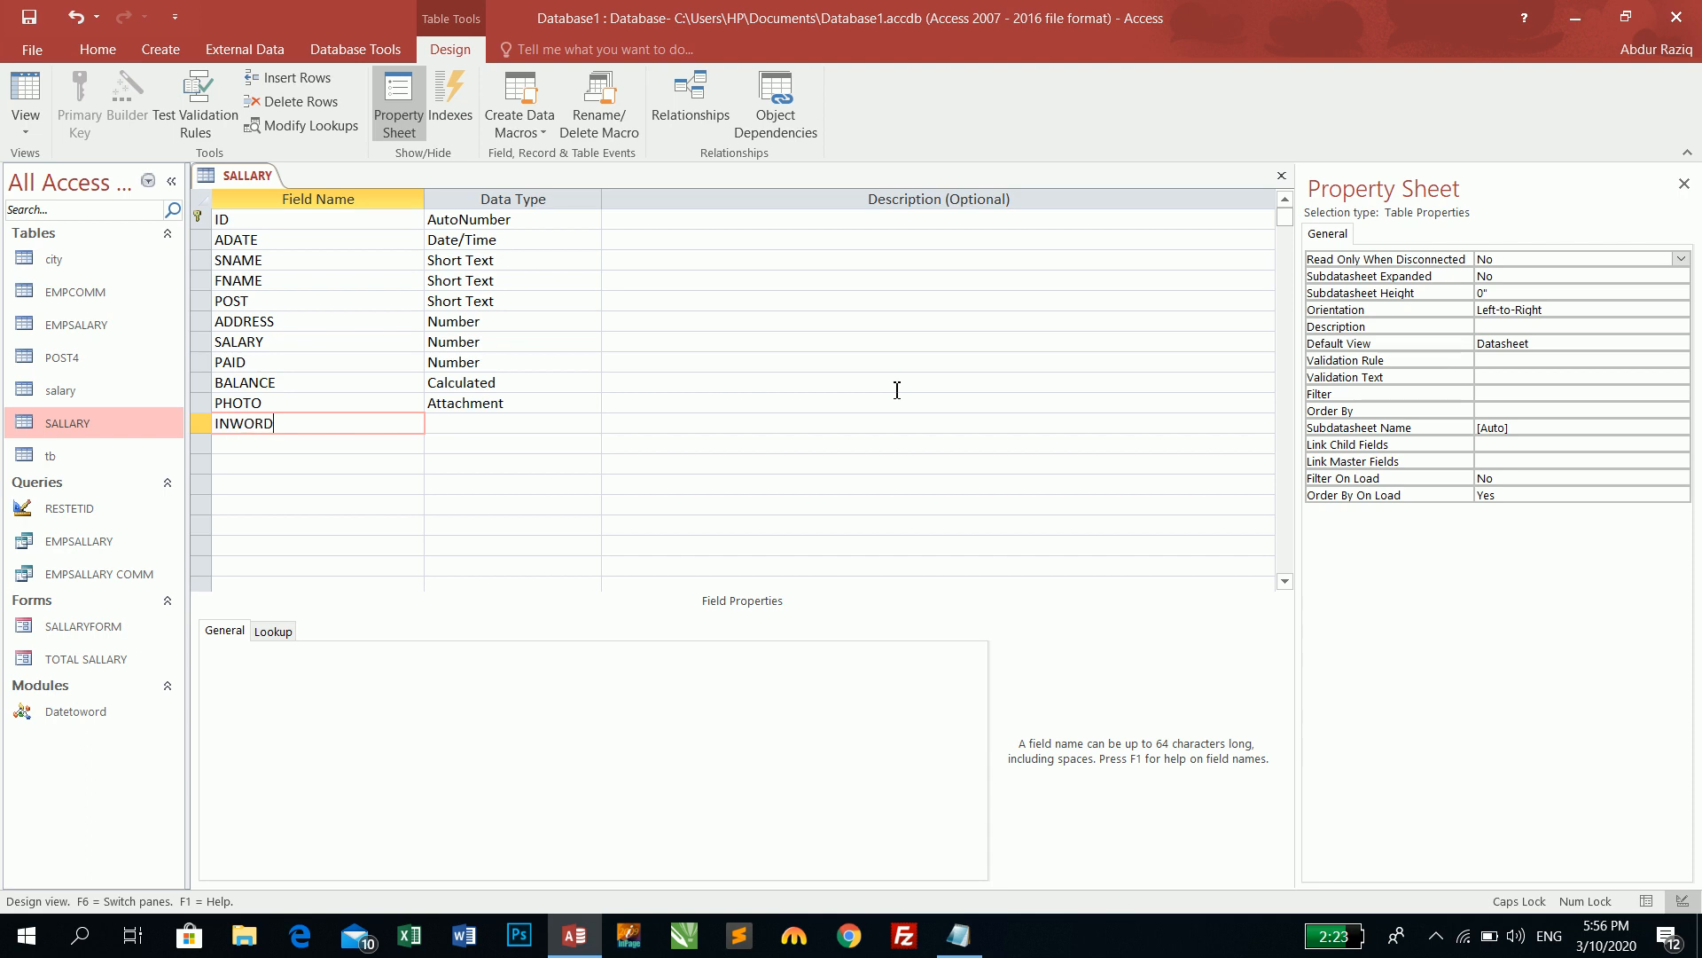
{"action": "key", "text": "Tab"}
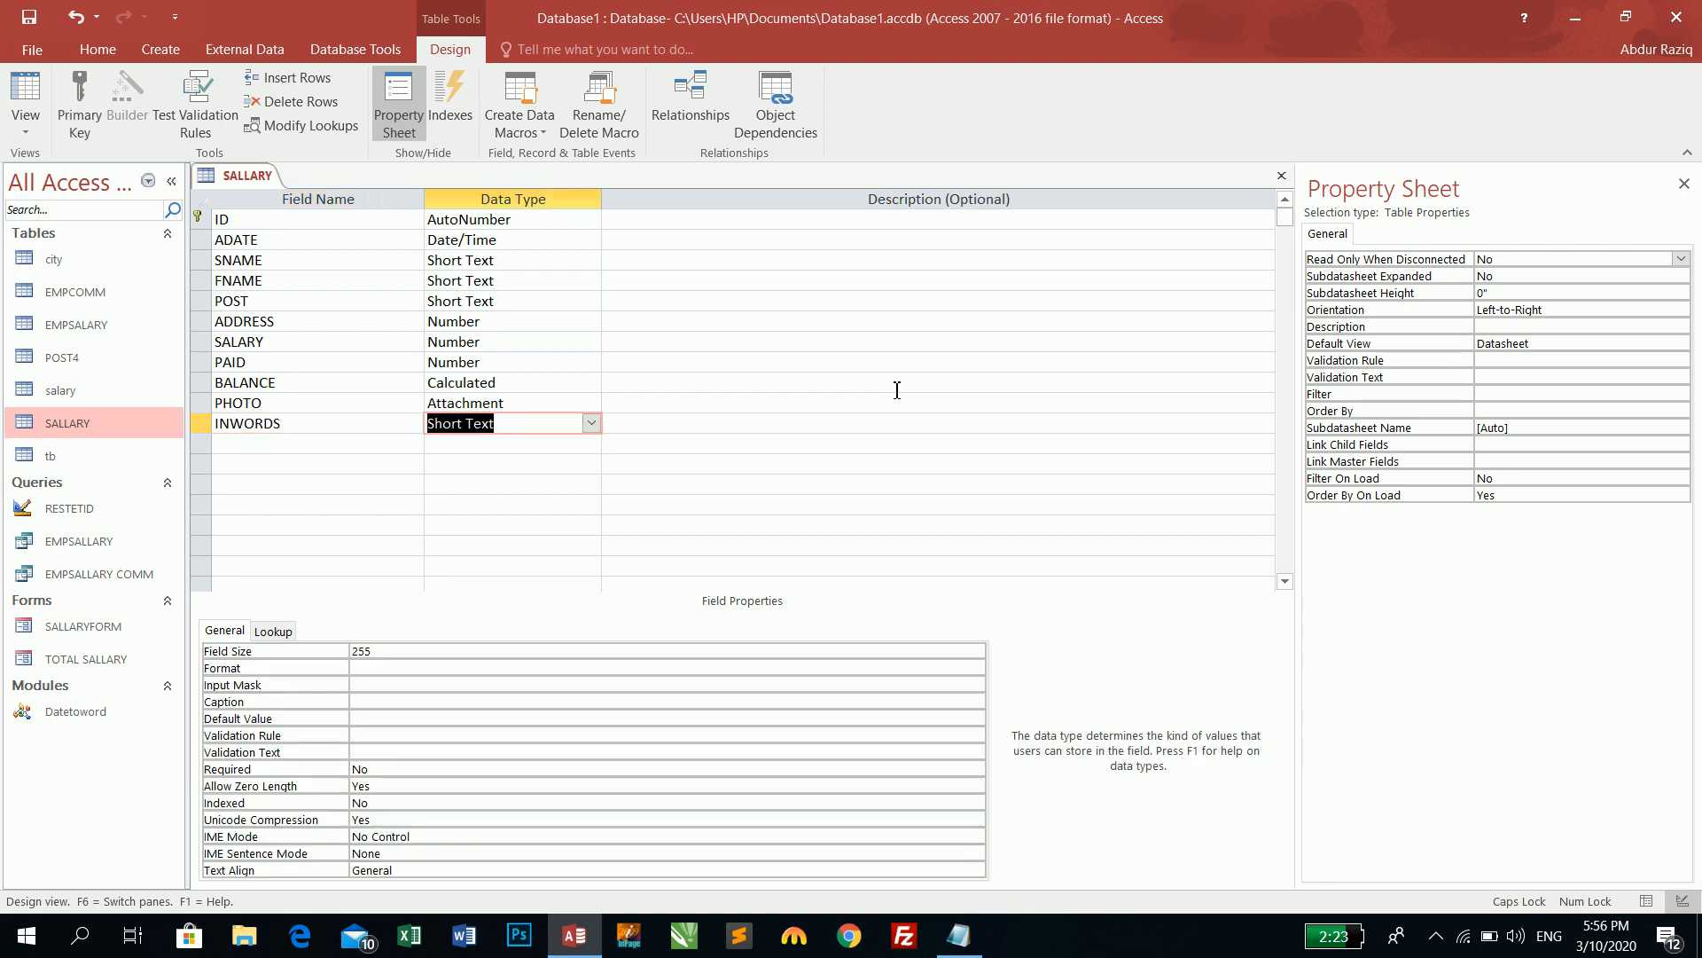
{"action": "key", "text": "ctrl+s"}
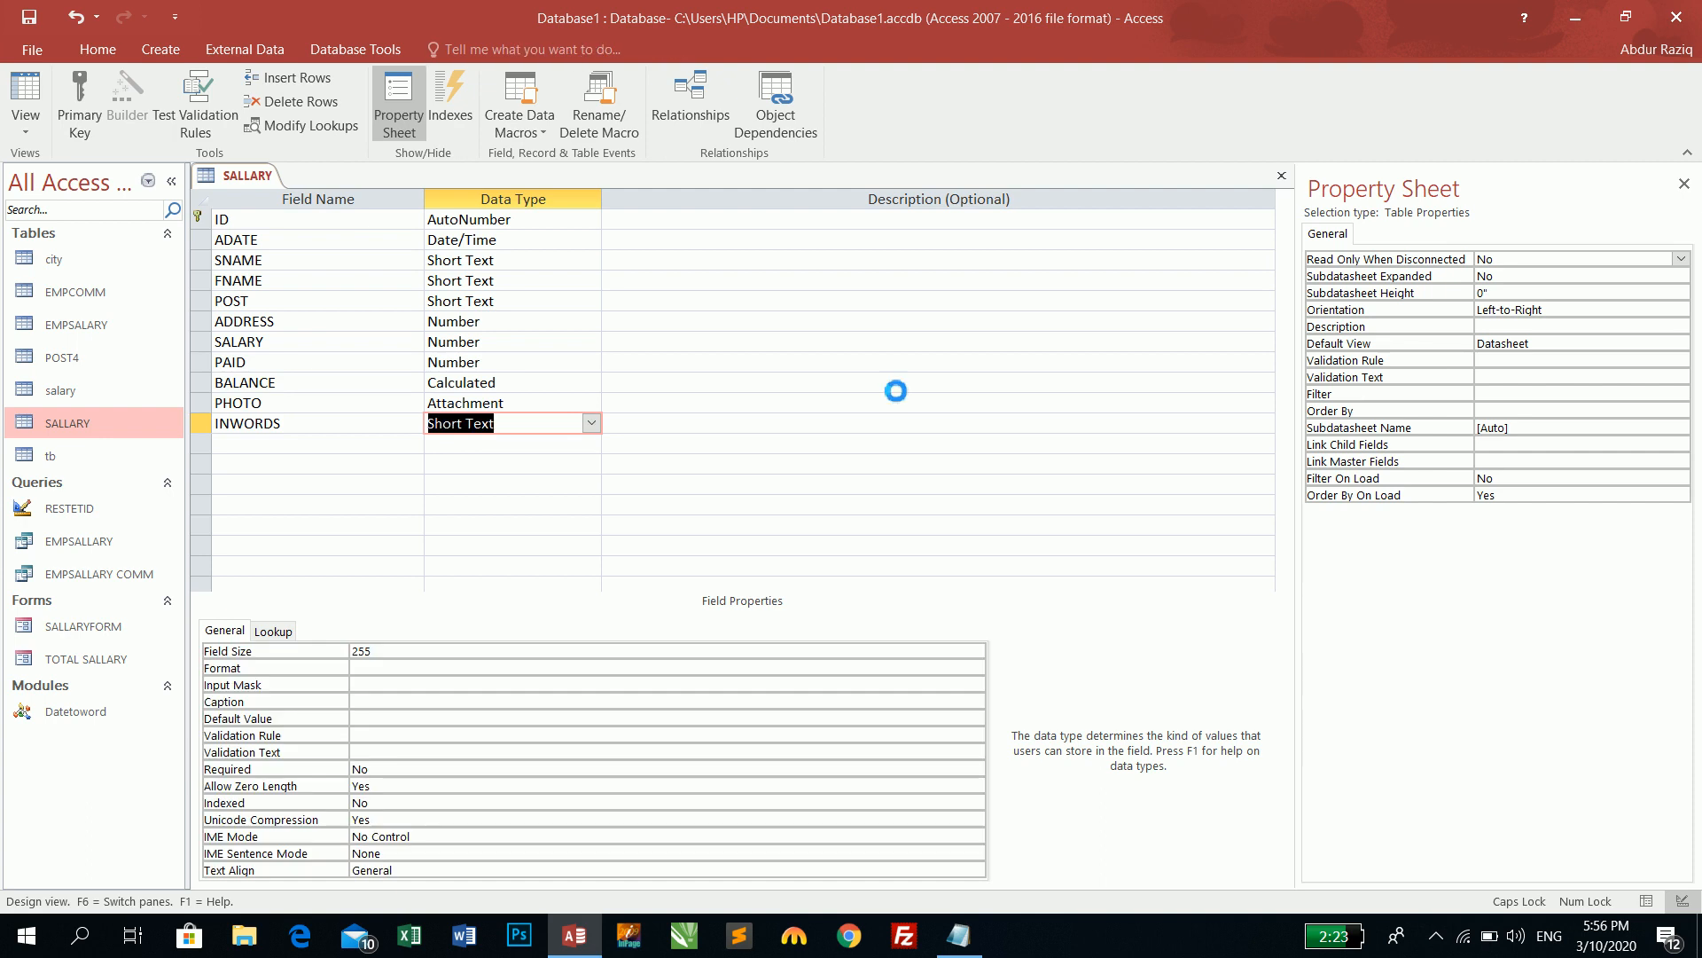
{"action": "key", "text": "ctrl+w"}
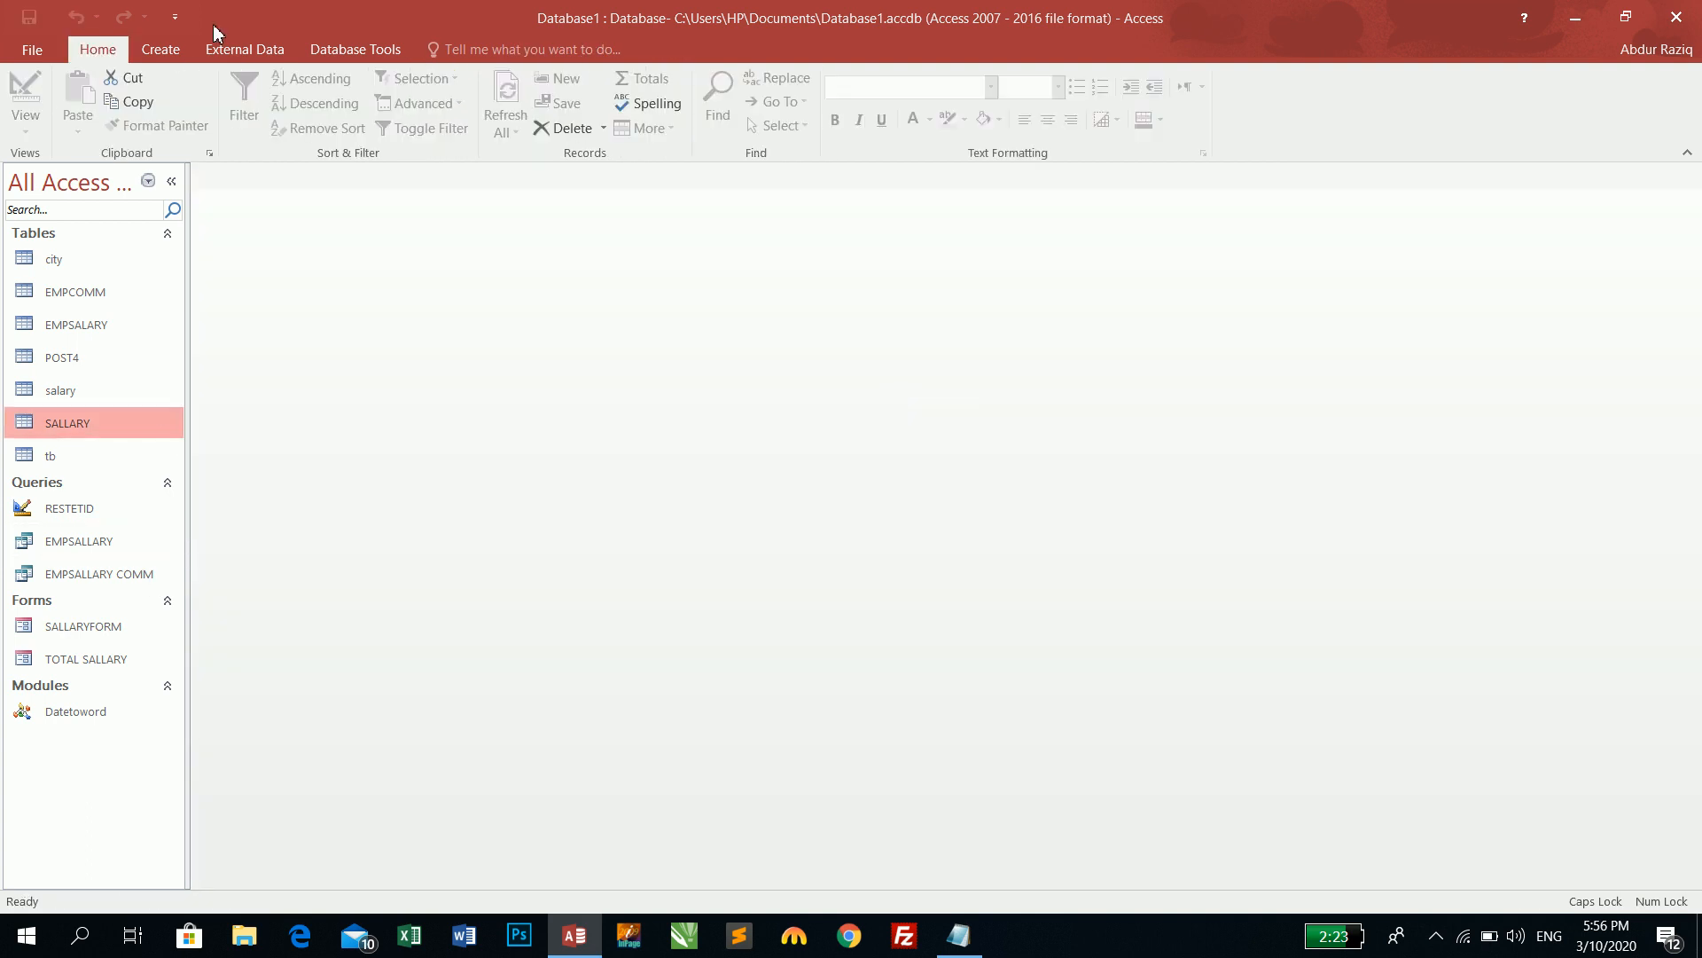
- Start a new query design on SALLARY with all of its fields placed in the grid
{"action": "left_click", "coordinate": [160, 49]}
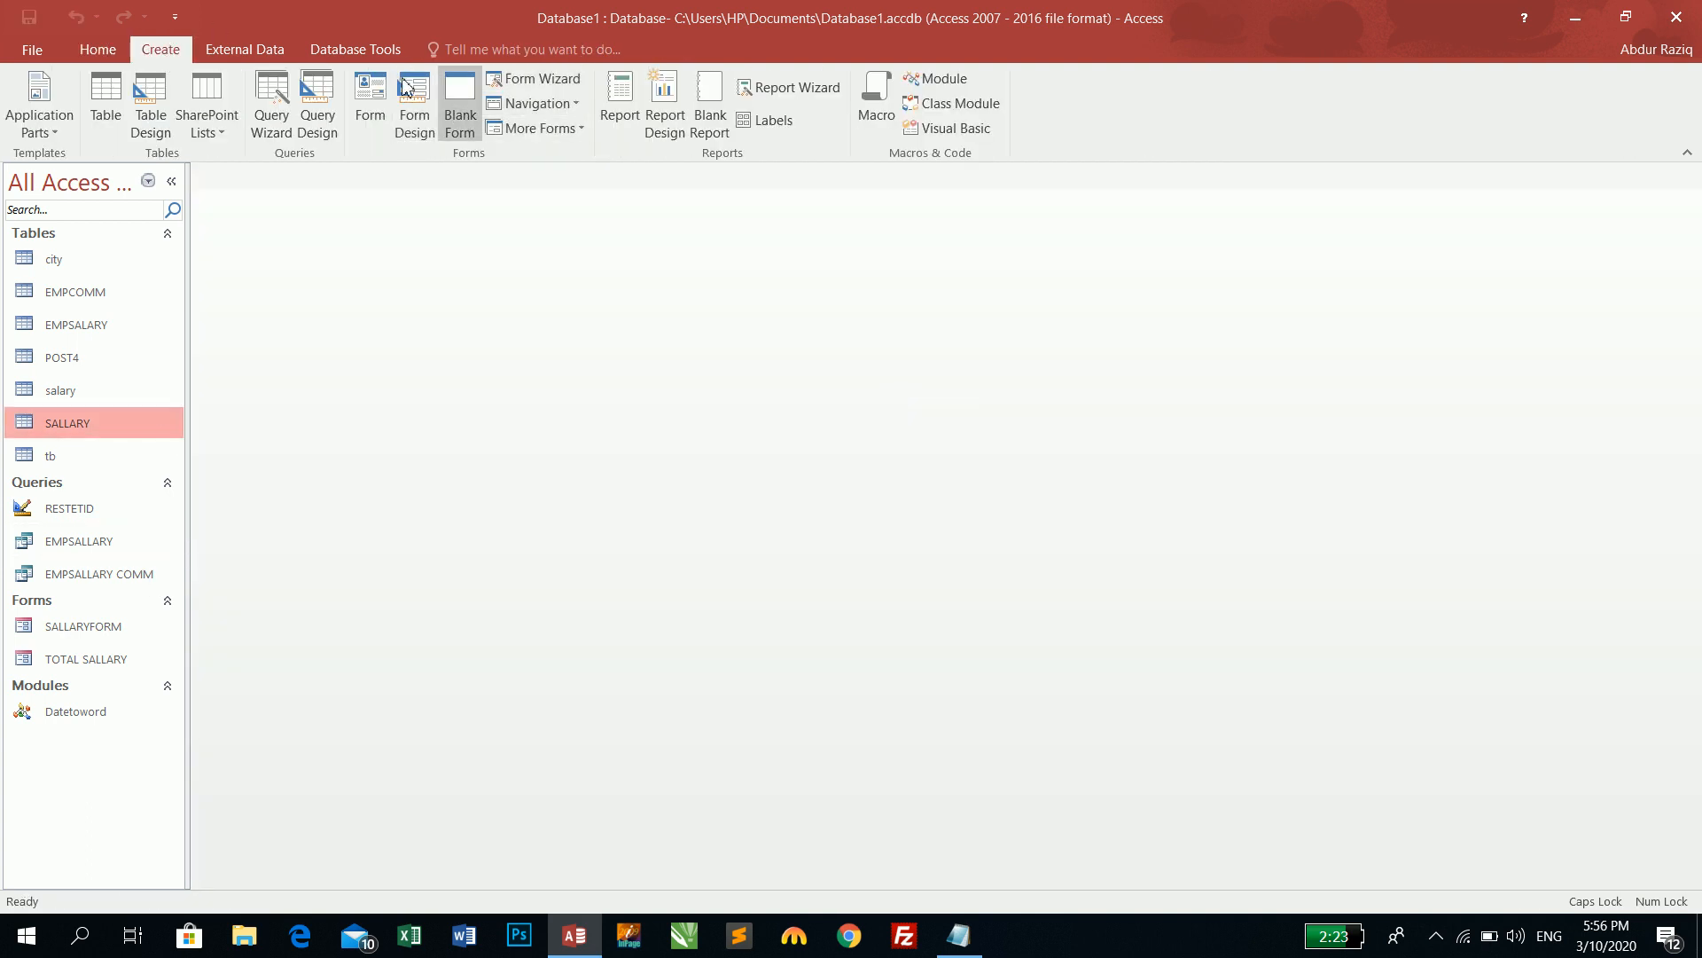
{"action": "left_click", "coordinate": [317, 107]}
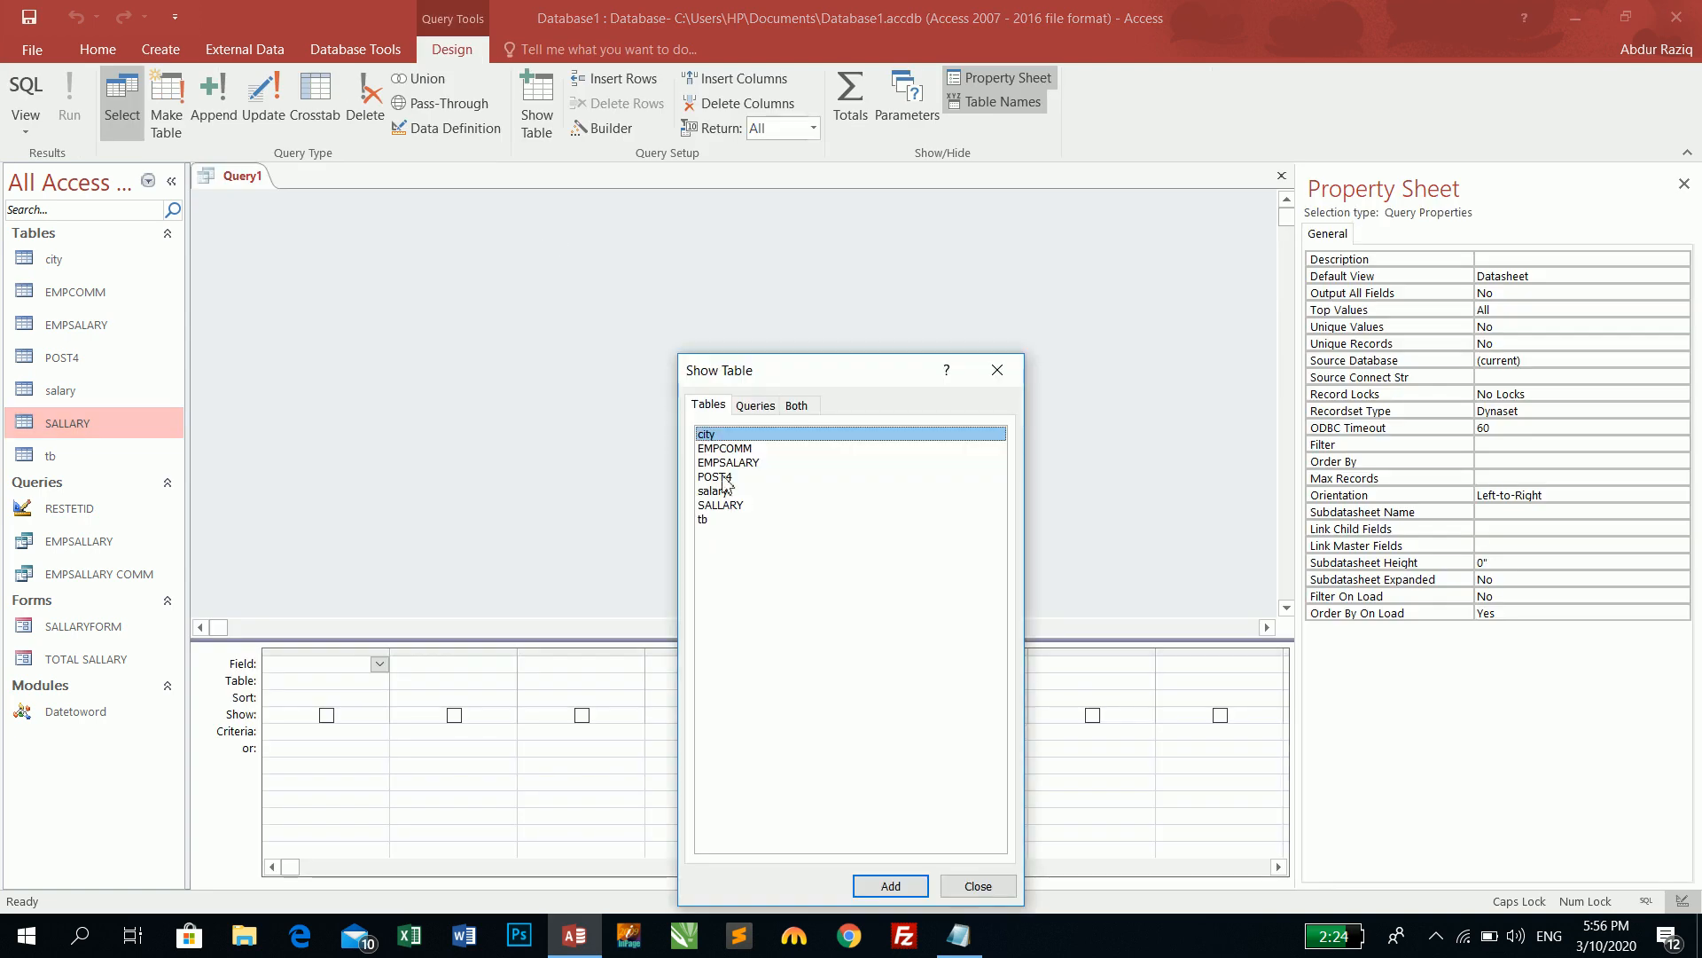
{"action": "double_click", "coordinate": [725, 505]}
{"action": "left_click", "coordinate": [955, 888]}
{"action": "double_click", "coordinate": [327, 223]}
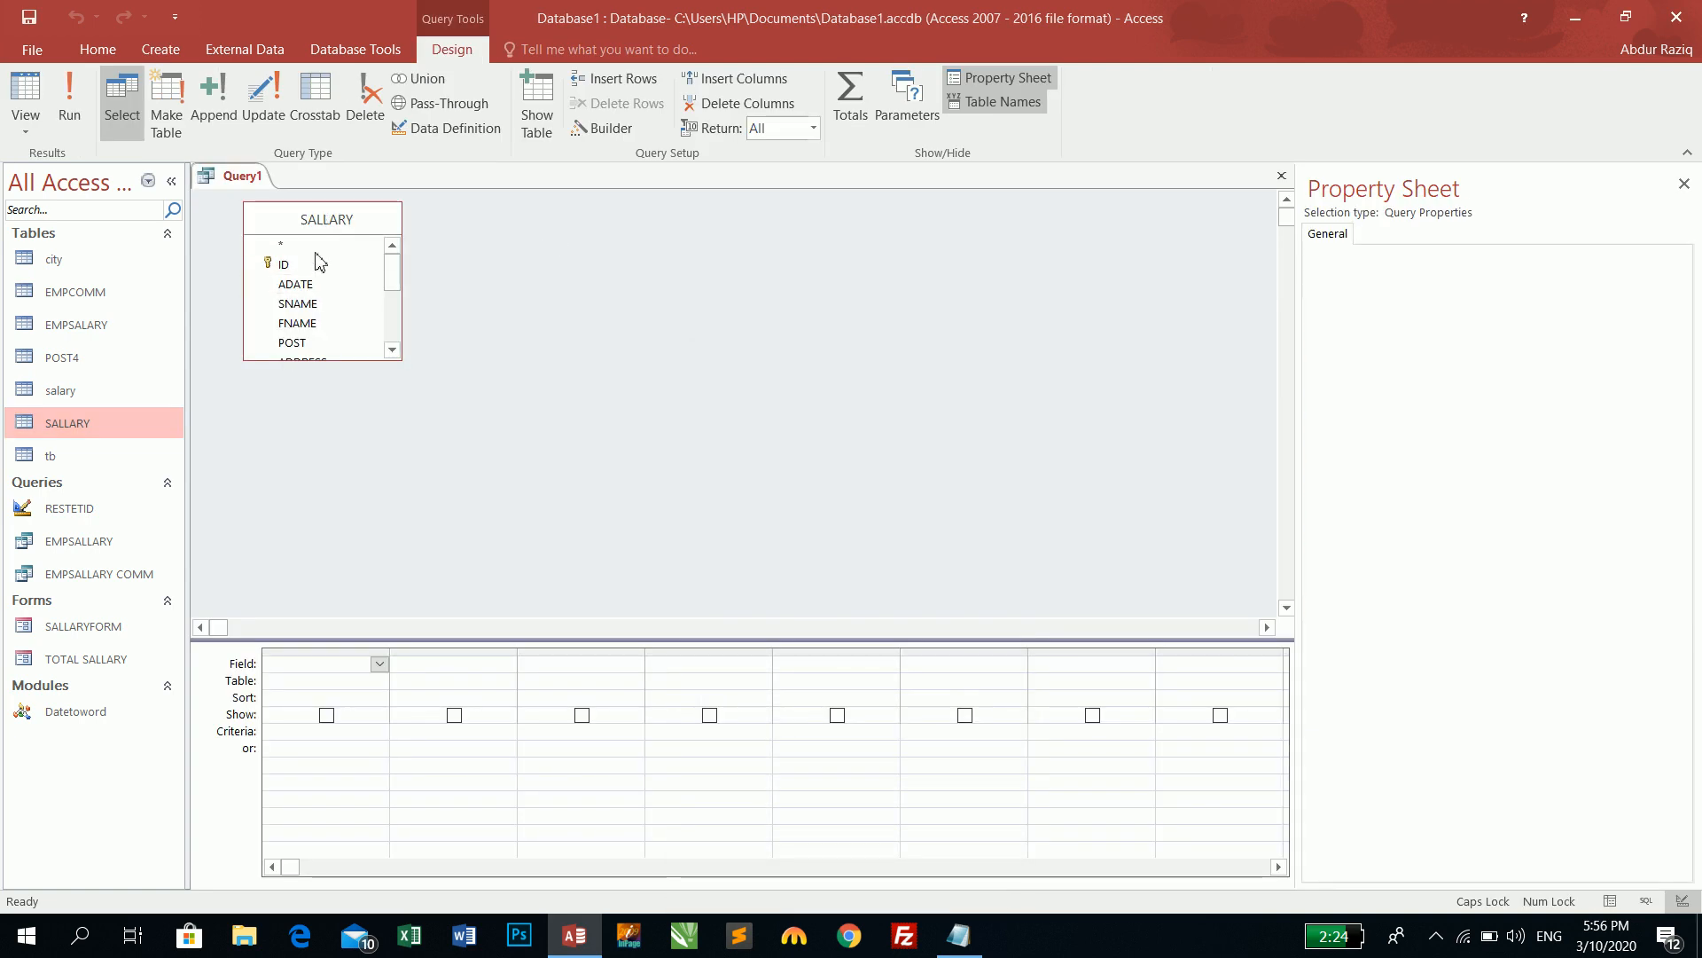
{"action": "left_click_drag", "start_coordinate": [293, 258], "coordinate": [321, 669]}
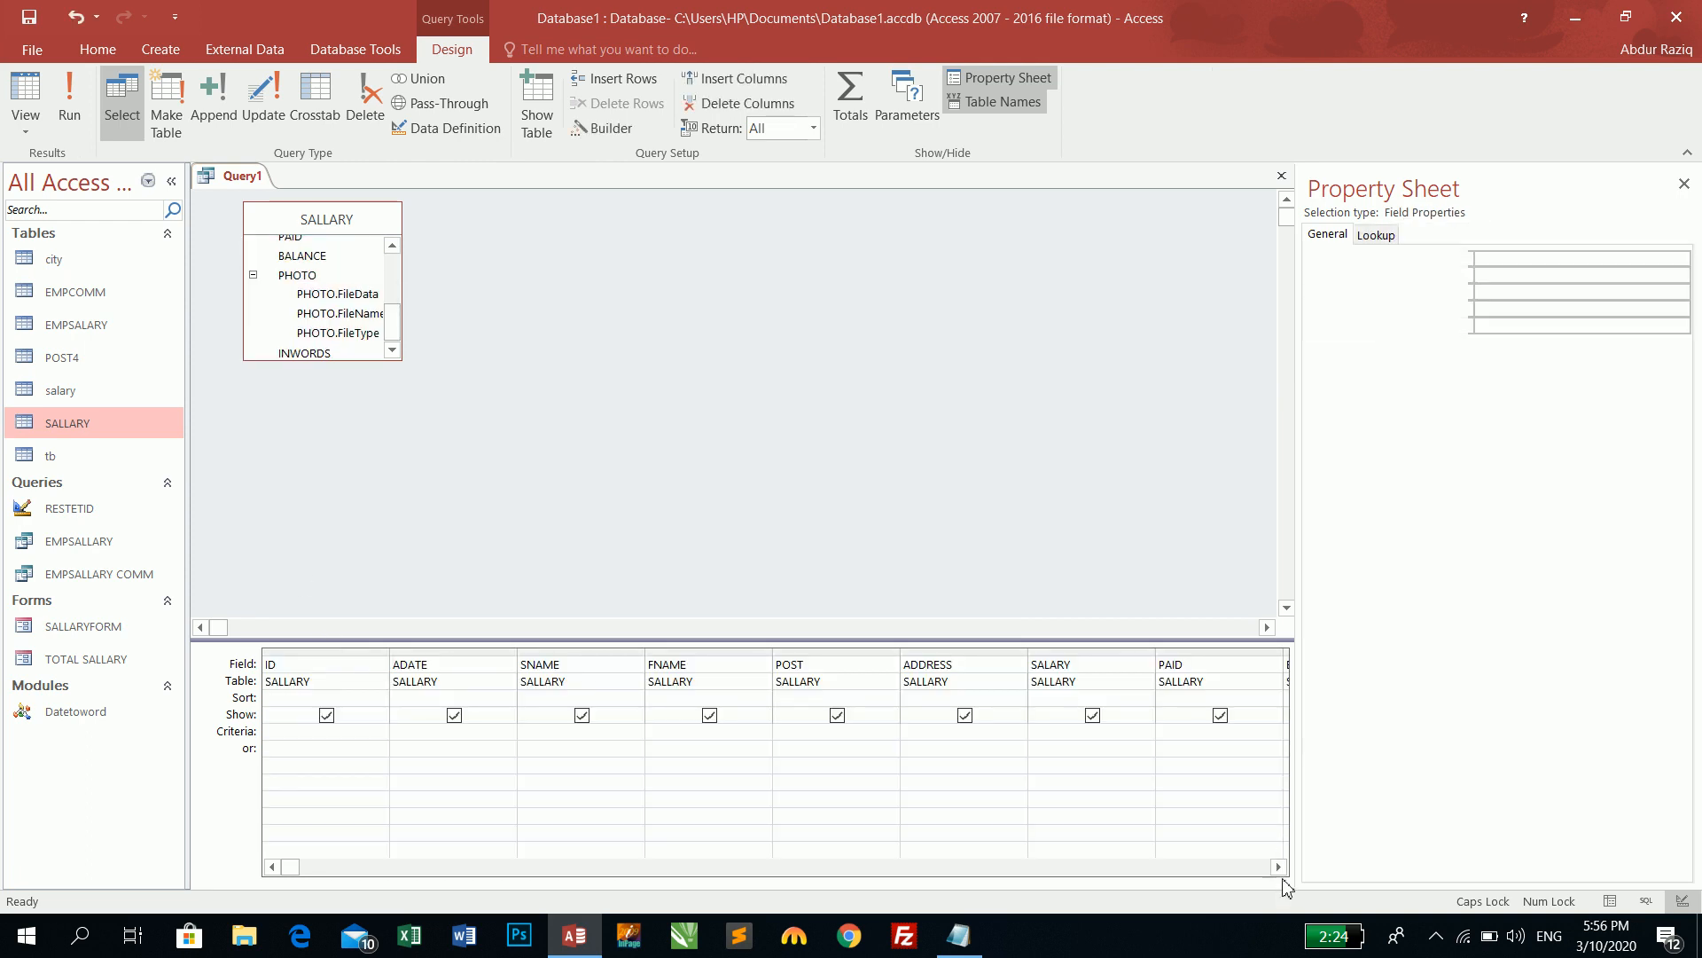
- Set the INWORDS column to the expression INWORDS: DateToWords([adate])
{"action": "left_click", "coordinate": [971, 664]}
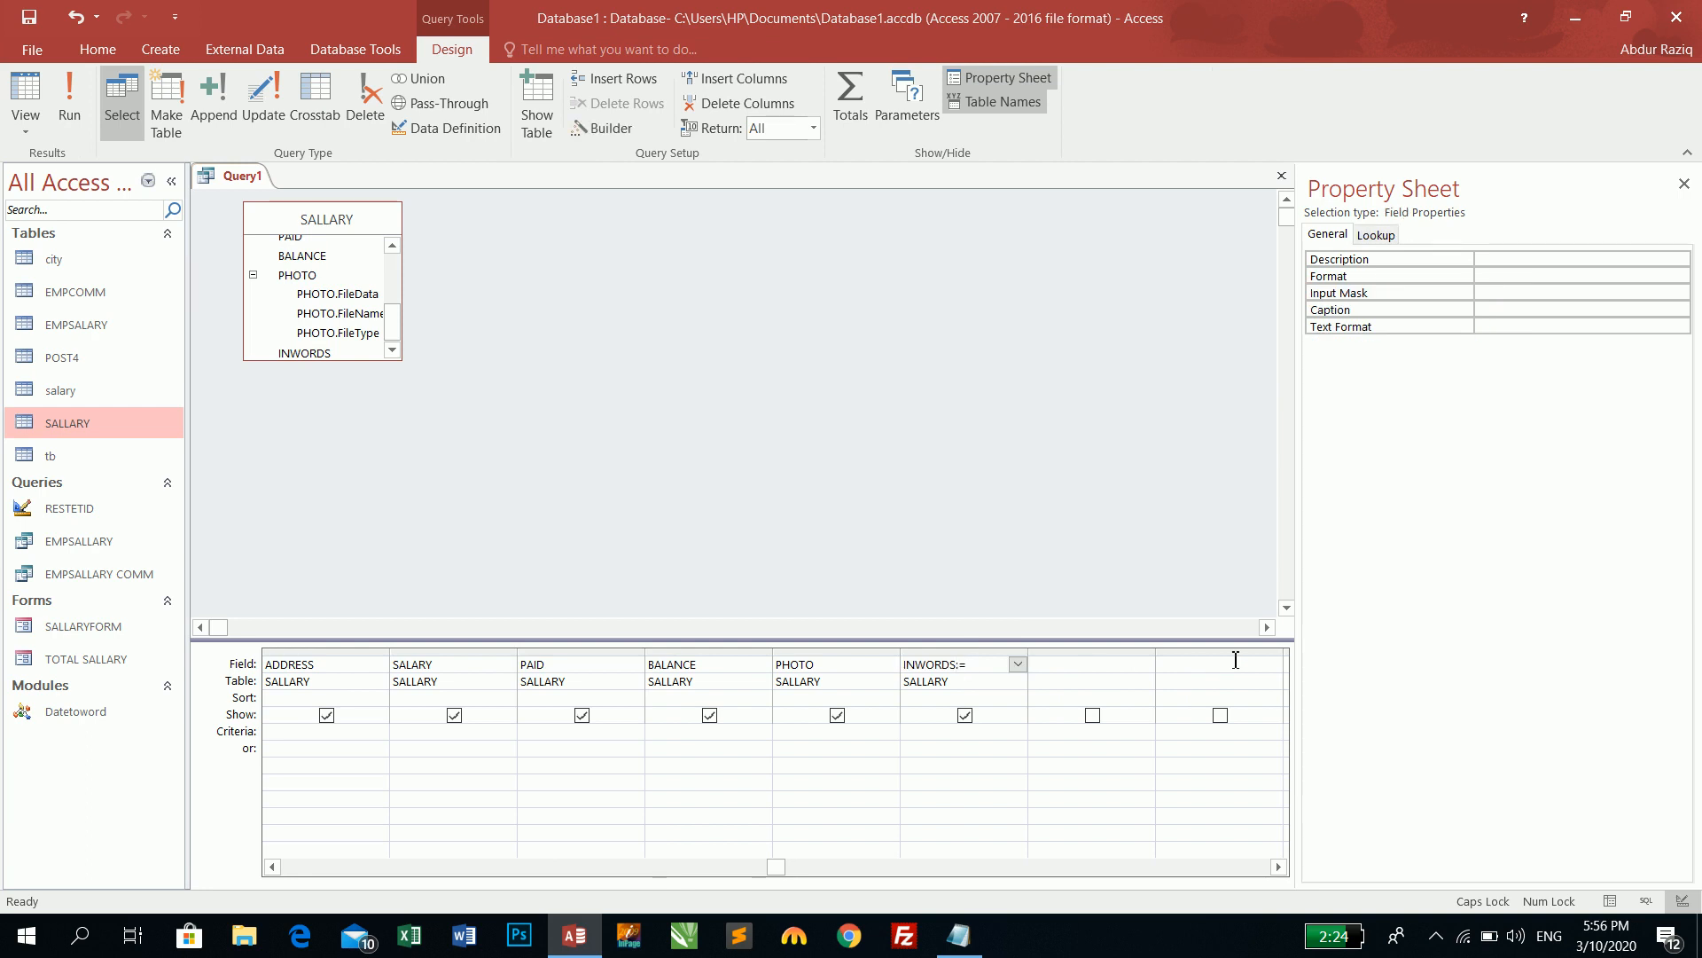
{"action": "type", "text": ":=dATE"}
{"action": "key", "text": "Caps_Lock"}
{"action": "key", "text": "BackSpace"}
{"action": "type", "text": "Date"}
{"action": "type", "text": "ToWords"}
{"action": "type", "text": "("}
{"action": "type", "text": "[adate"}
{"action": "type", "text": "])"}
{"action": "key", "text": "Tab"}
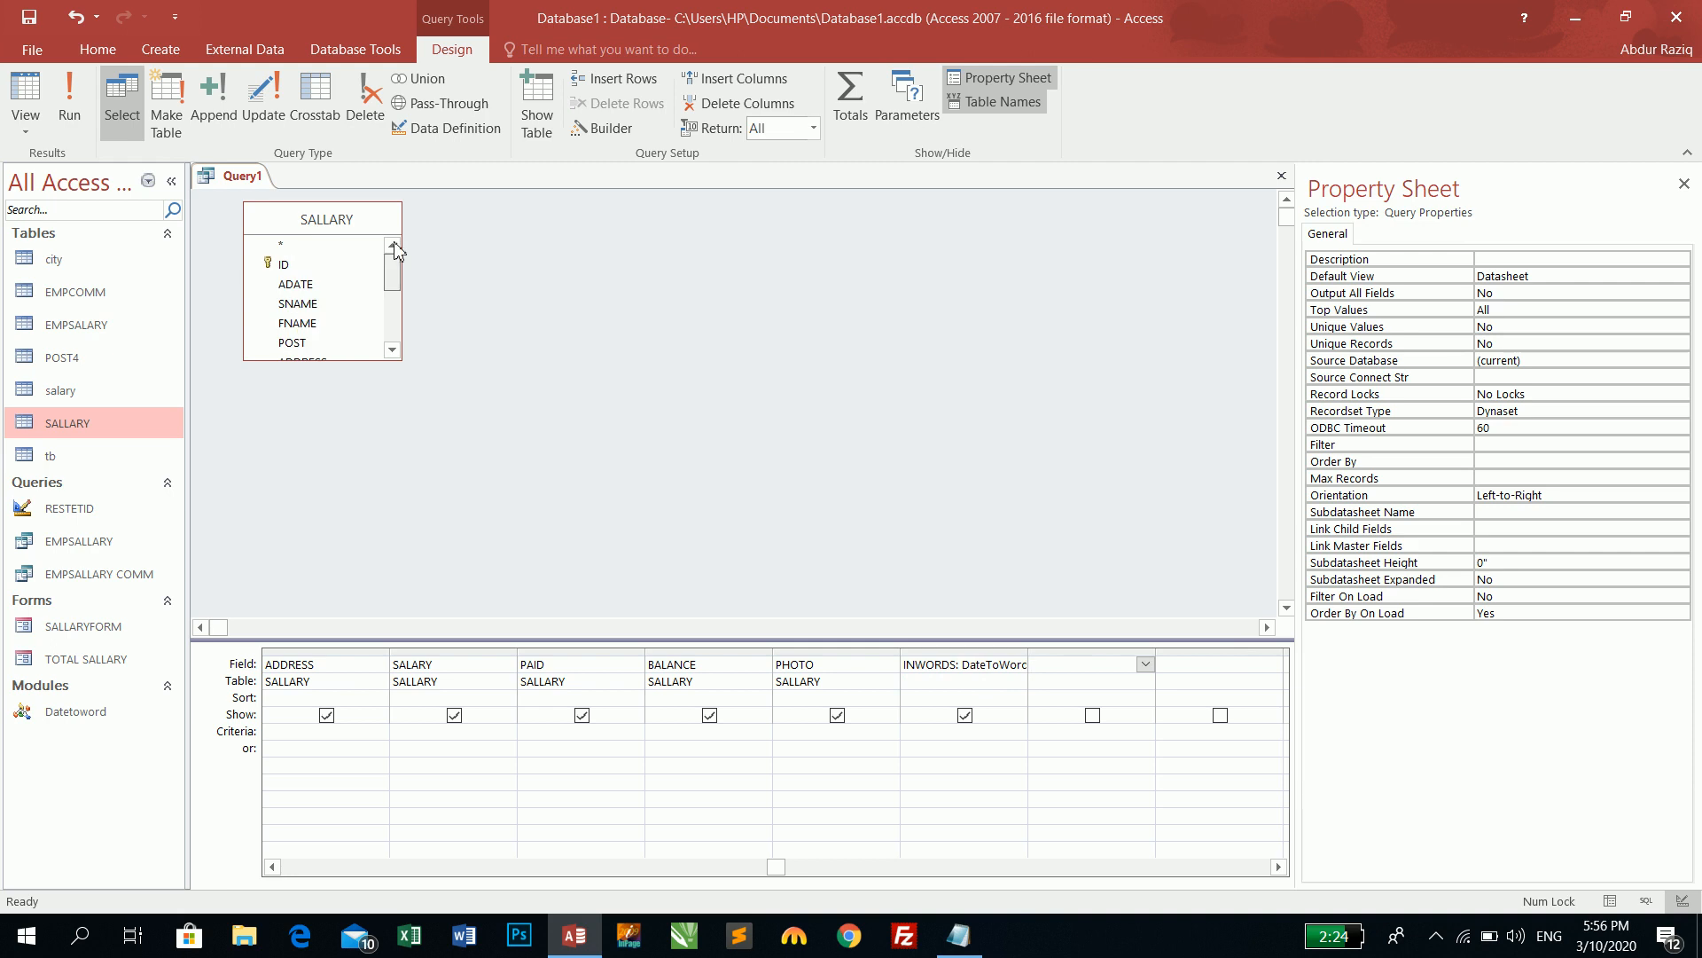
- Run the query, fit the INWORDS column, and enter ADATE 1/1/2019 in the new record
{"action": "left_click", "coordinate": [13, 92]}
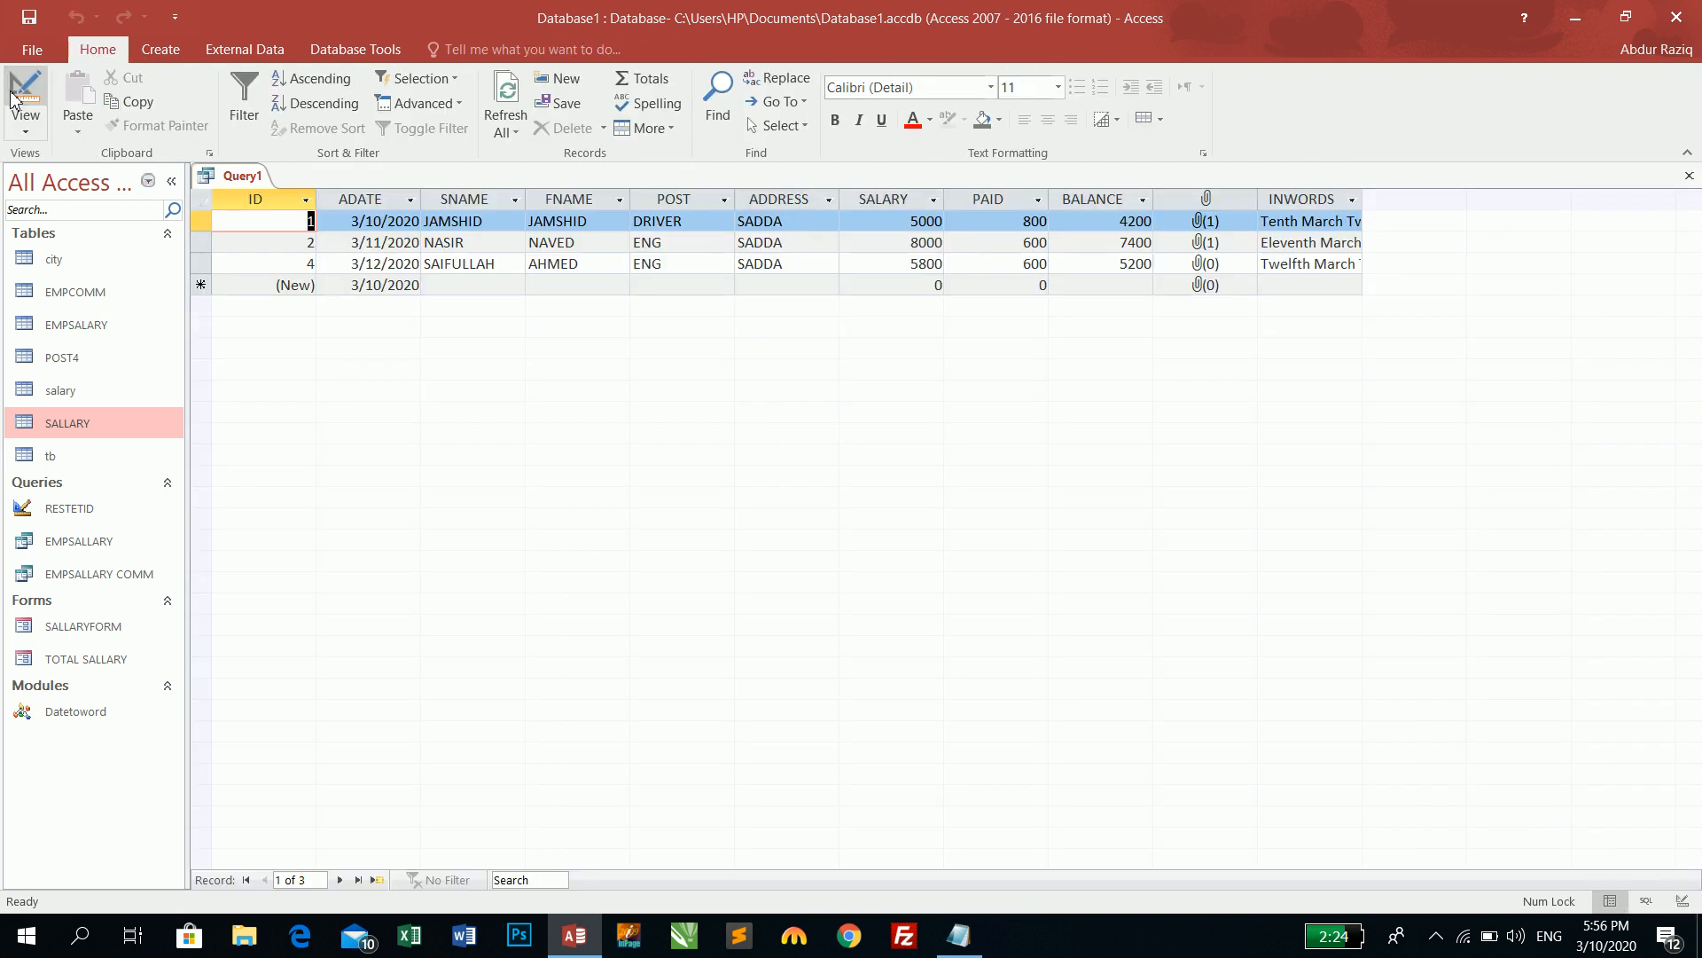
{"action": "double_click", "coordinate": [1366, 195]}
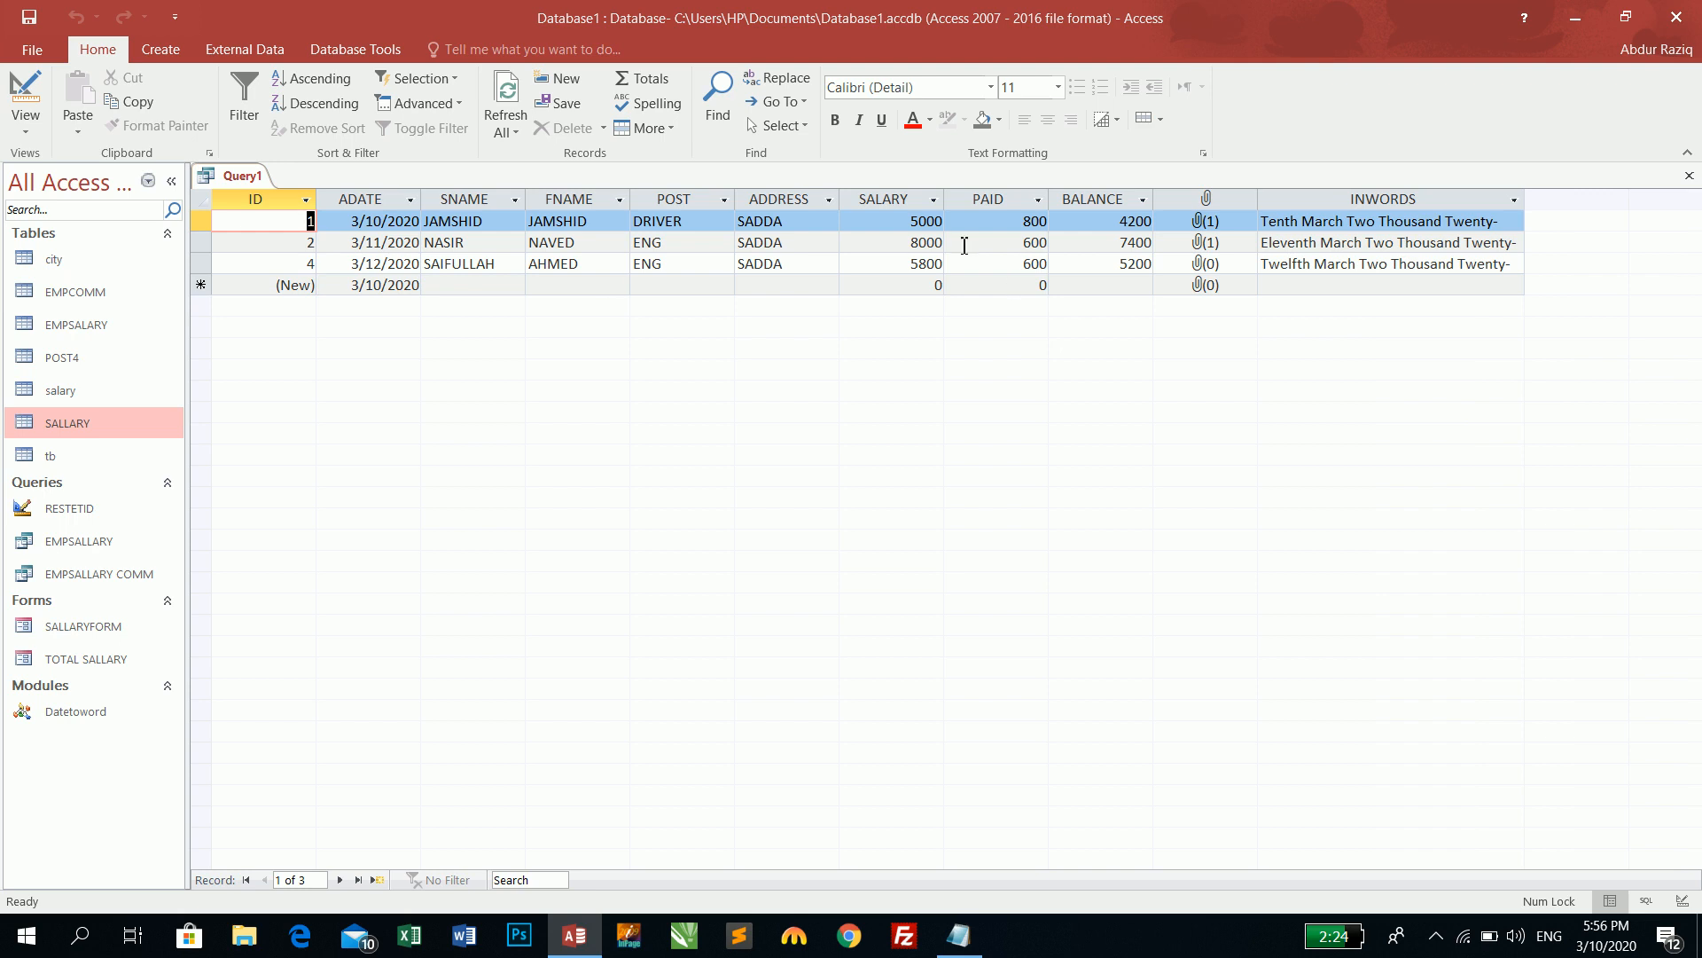
{"action": "left_click", "coordinate": [434, 287]}
{"action": "left_click", "coordinate": [432, 284]}
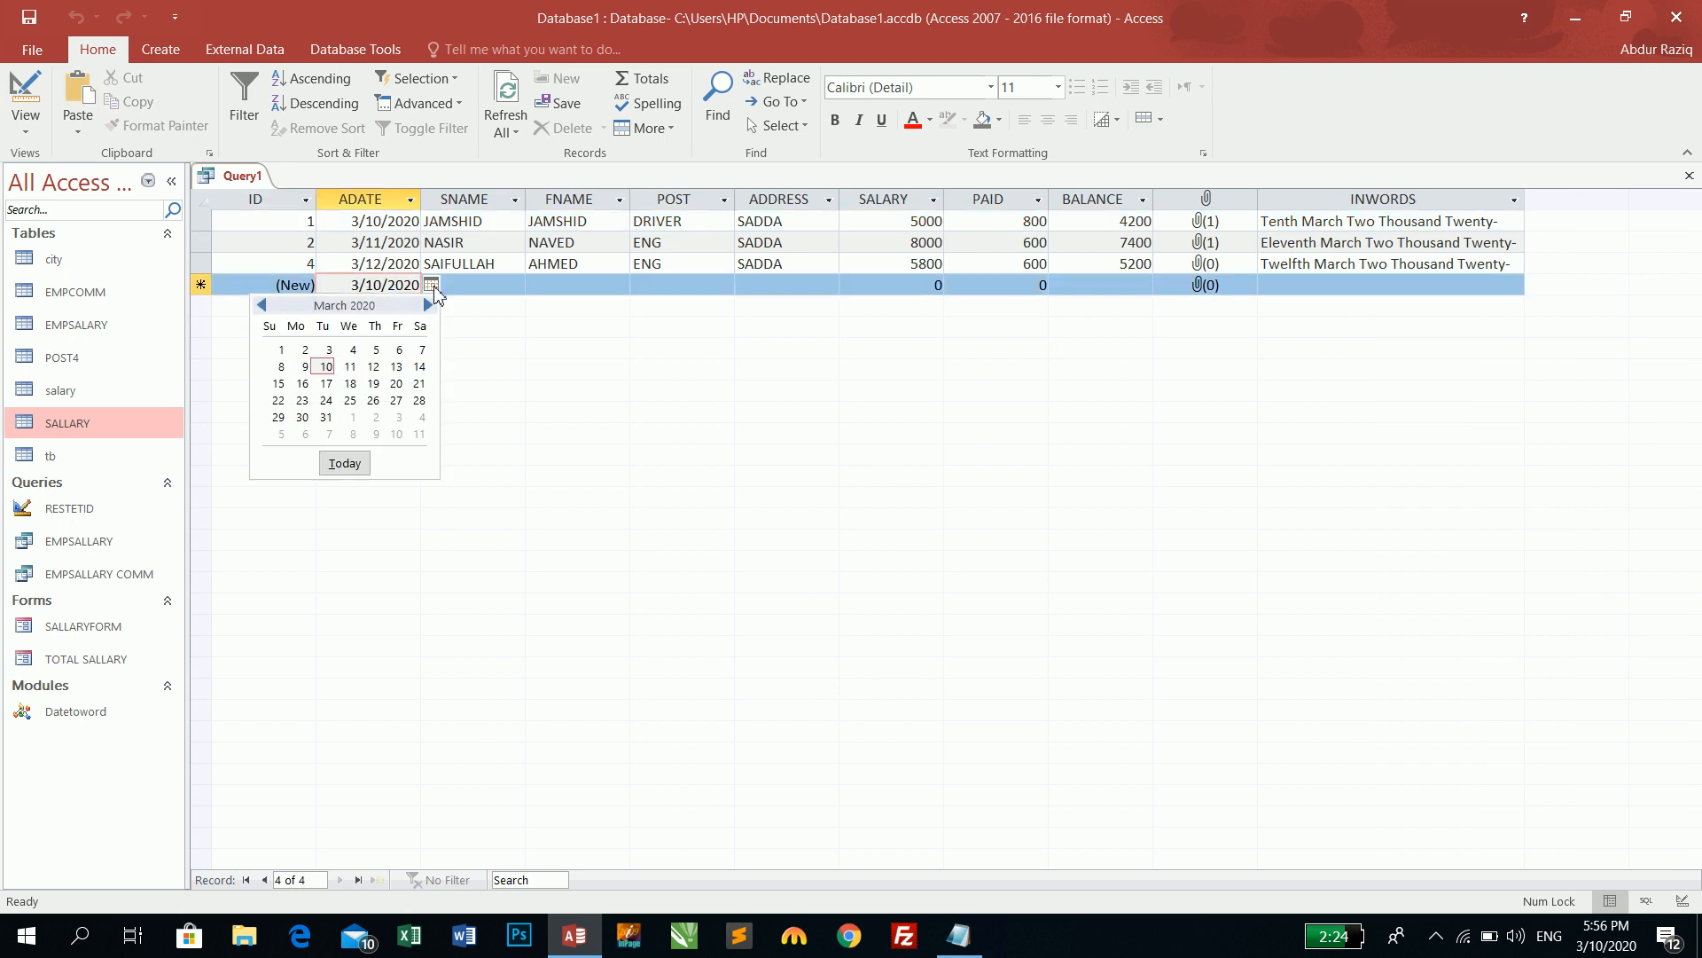
{"action": "left_click_drag", "start_coordinate": [354, 286], "coordinate": [435, 283]}
{"action": "type", "text": "1/1/2019"}
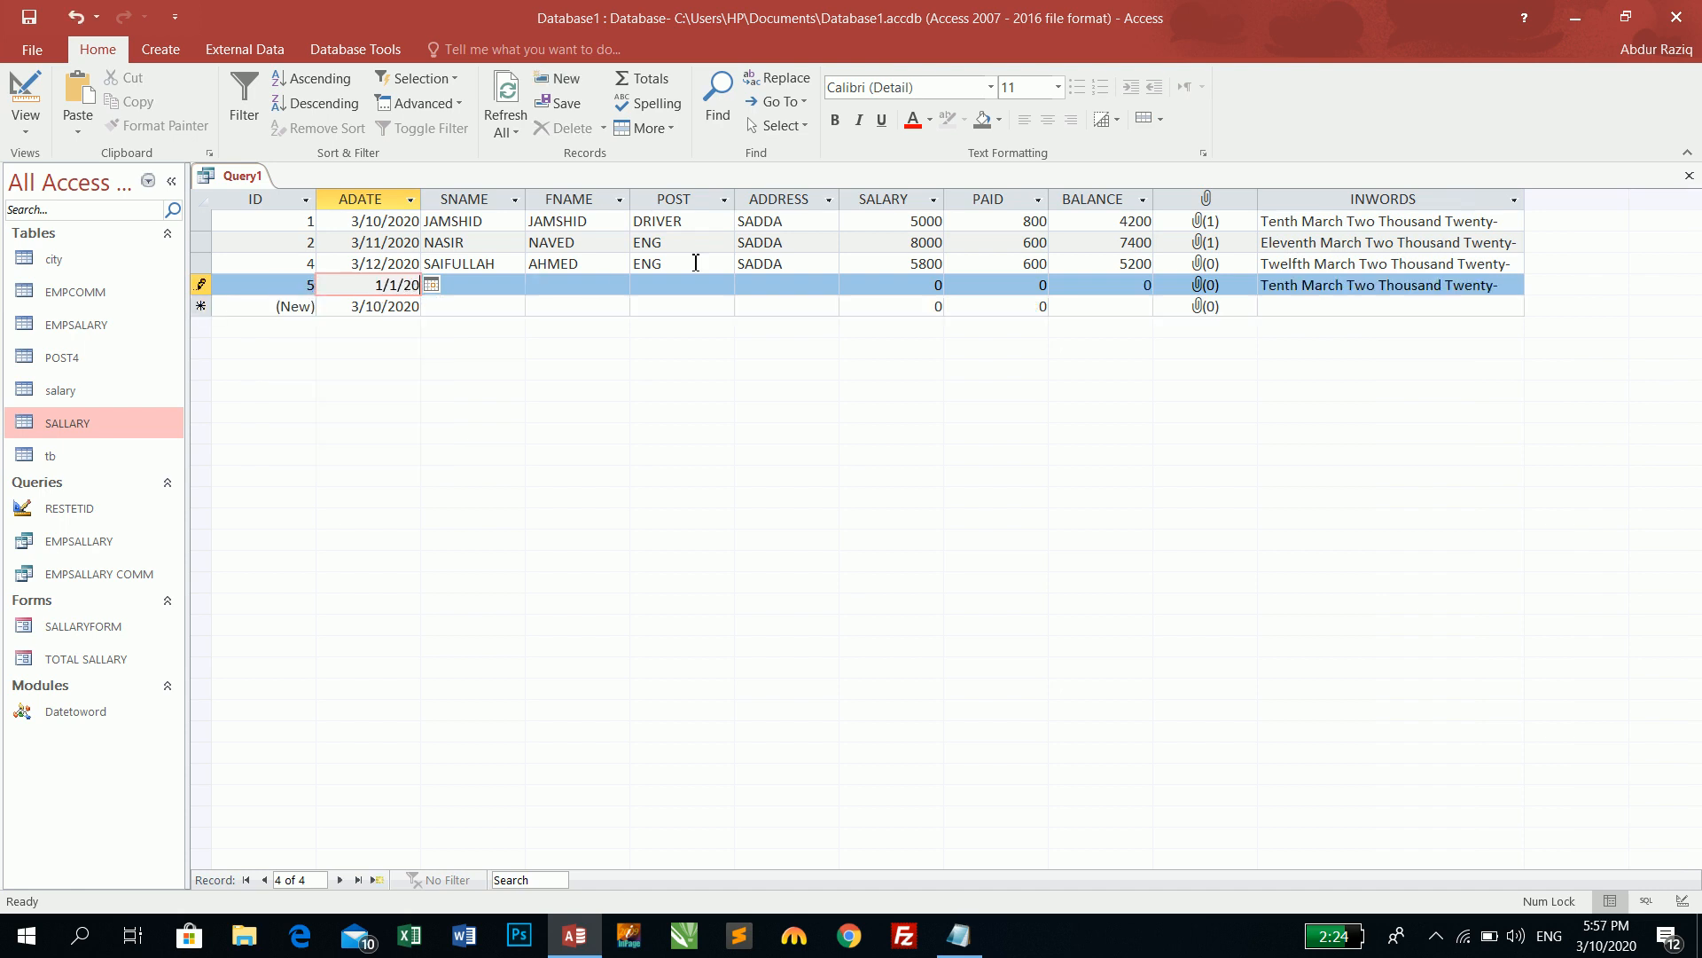
{"action": "key", "text": "Tab"}
- Enter the employee's first and last names and correct the POST to ENG
{"action": "key", "text": "Tab"}
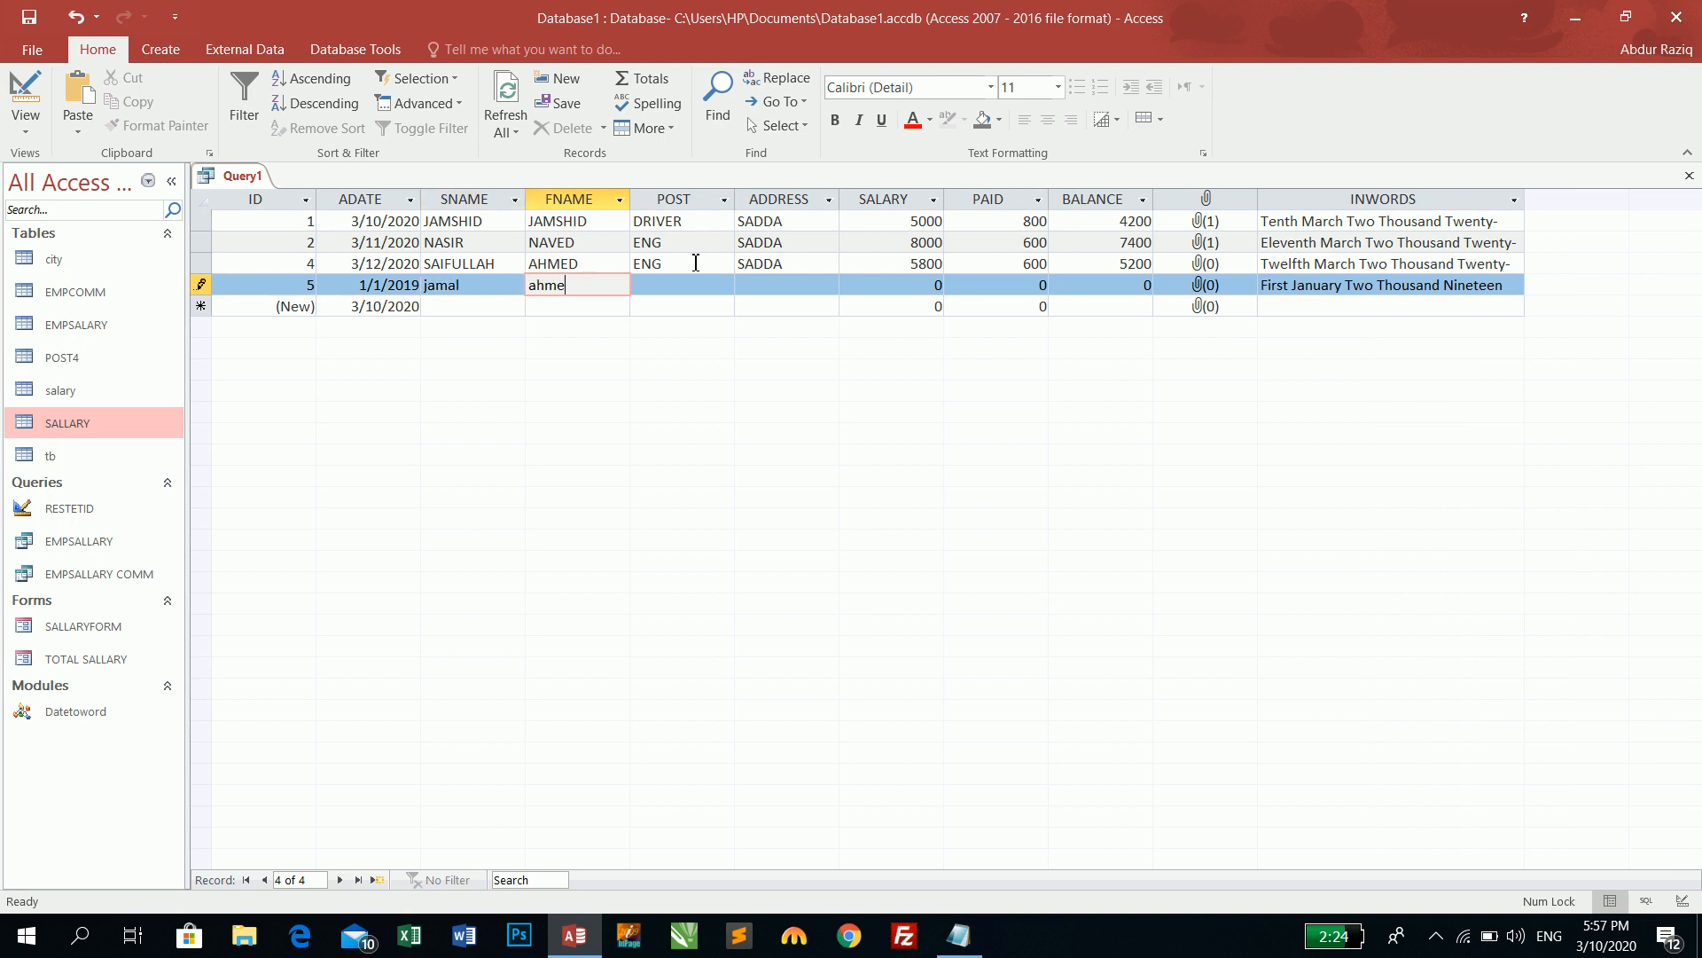
{"action": "key", "text": "Tab"}
{"action": "type", "text": "do"}
{"action": "key", "text": "Tab"}
{"action": "key", "text": "shift+Tab"}
{"action": "key", "text": "F2"}
{"action": "key", "text": "BackSpace"}
{"action": "key", "text": "BackSpace"}
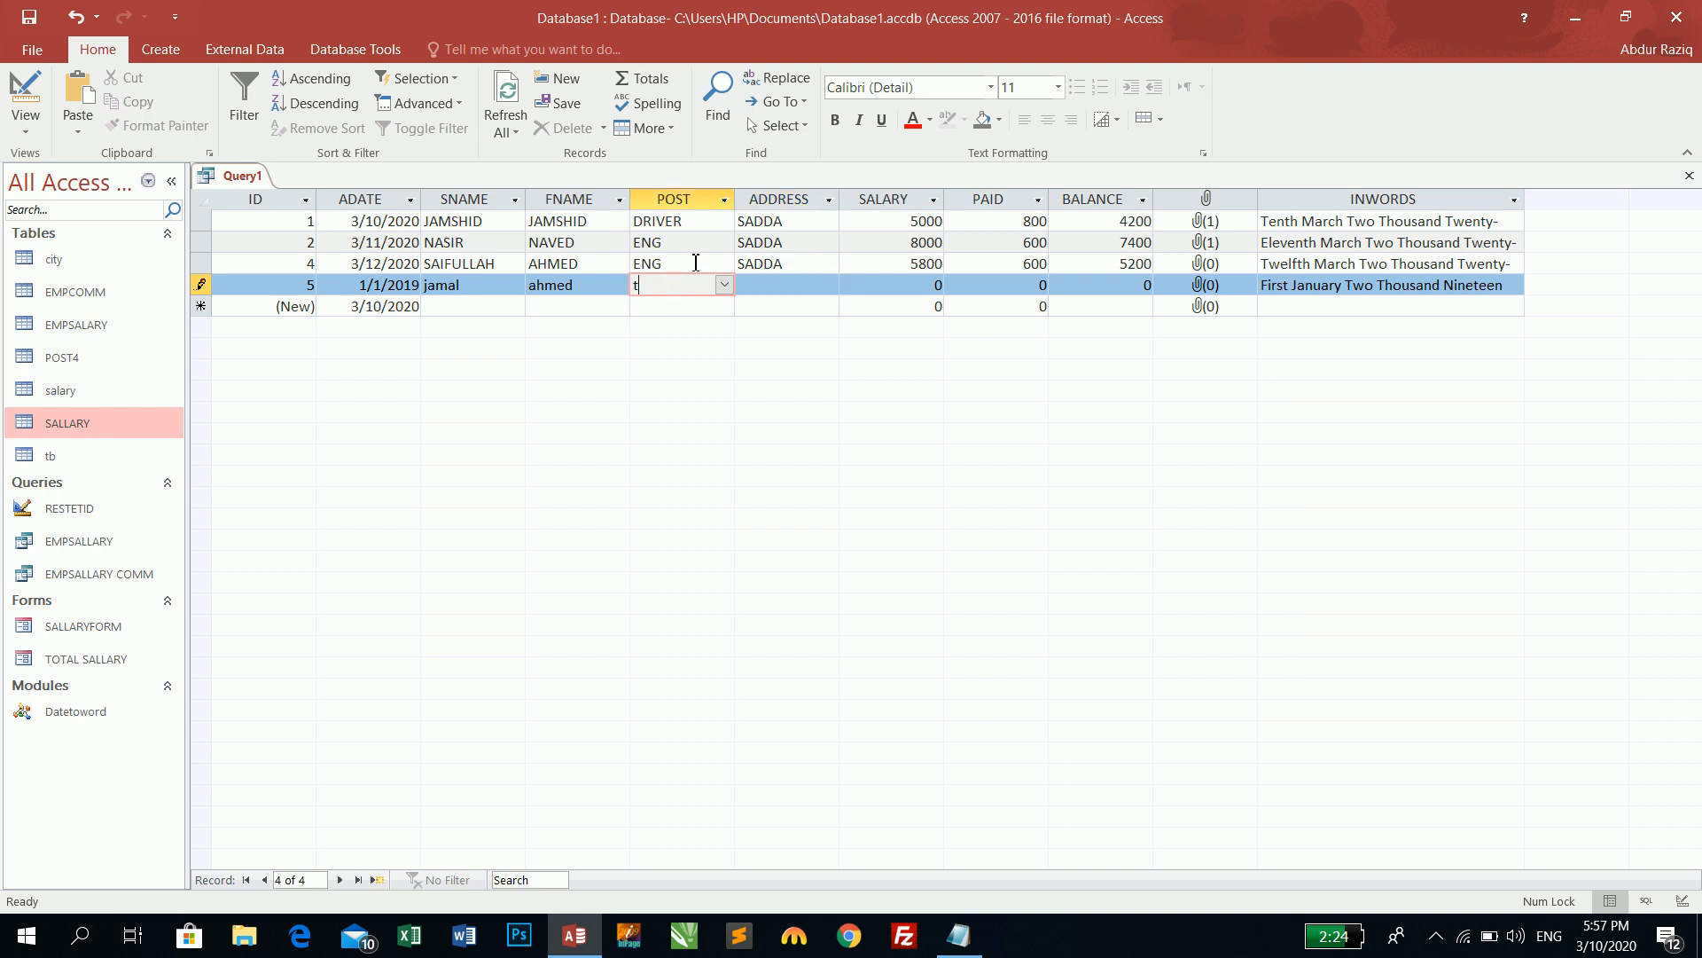
{"action": "type", "text": "en"}
{"action": "key", "text": "Tab"}
- Fill in ADDRESS SADDA, SALARY 5000 and PAID 600, then save the new record
{"action": "type", "text": "sa"}
{"action": "key", "text": "Tab"}
{"action": "type", "text": "5000"}
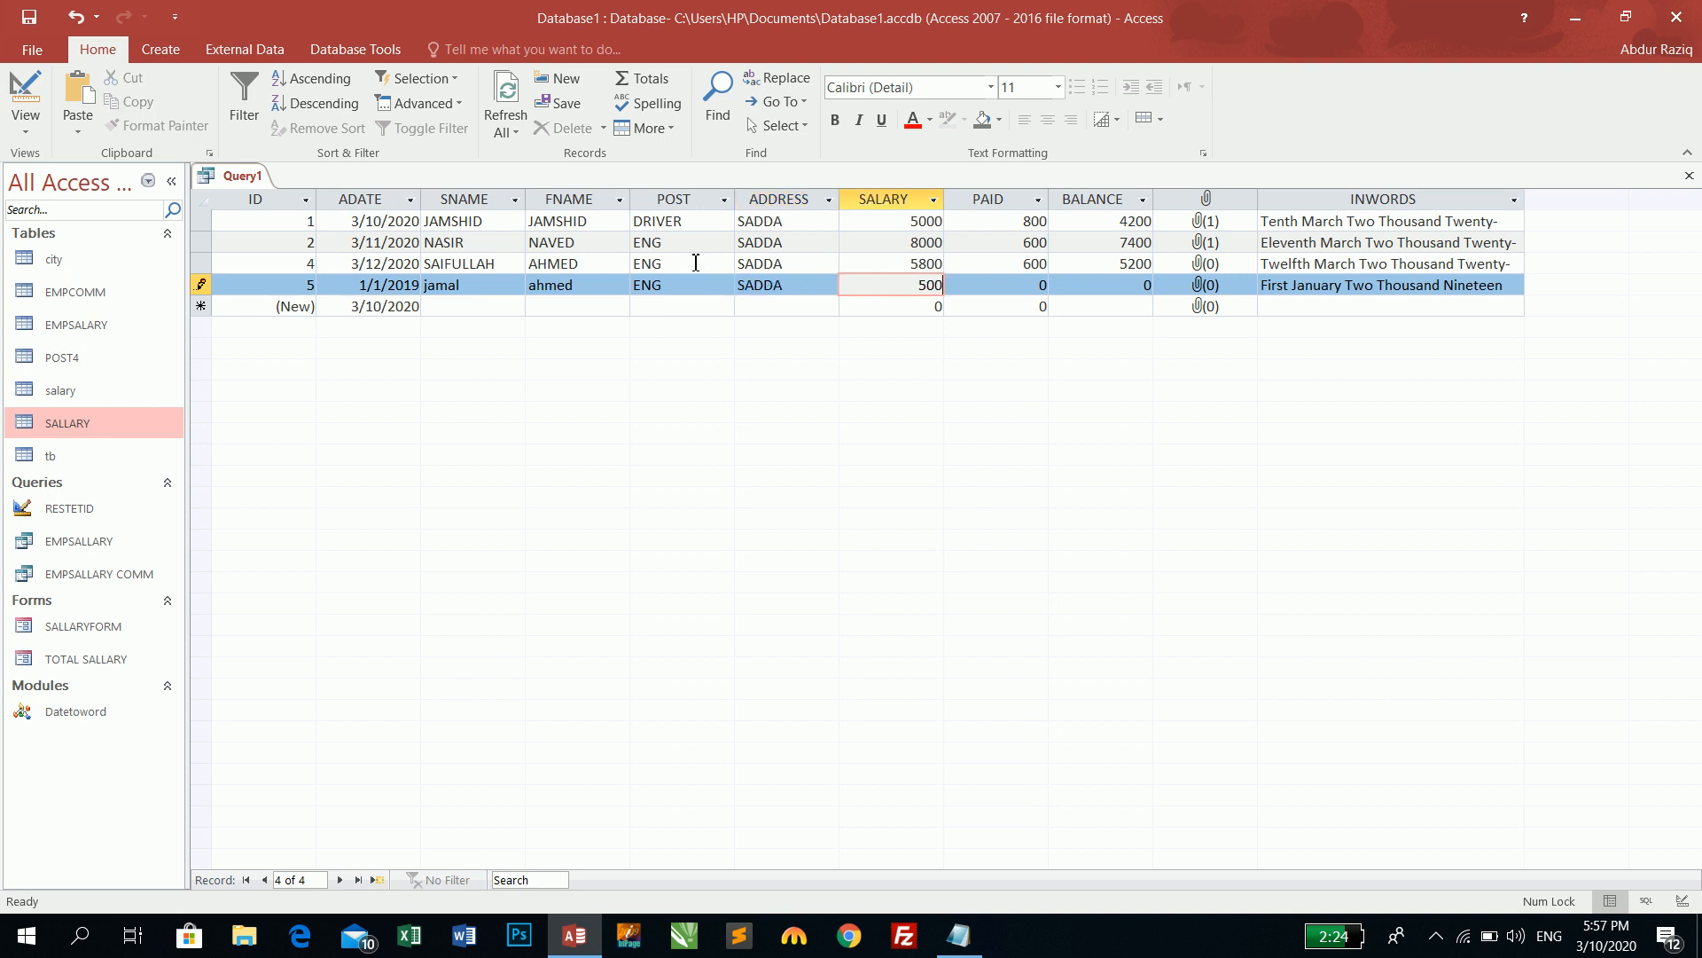
{"action": "key", "text": "Tab"}
{"action": "type", "text": "600"}
{"action": "key", "text": "Tab"}
{"action": "key", "text": "Tab"}
{"action": "key", "text": "Tab"}
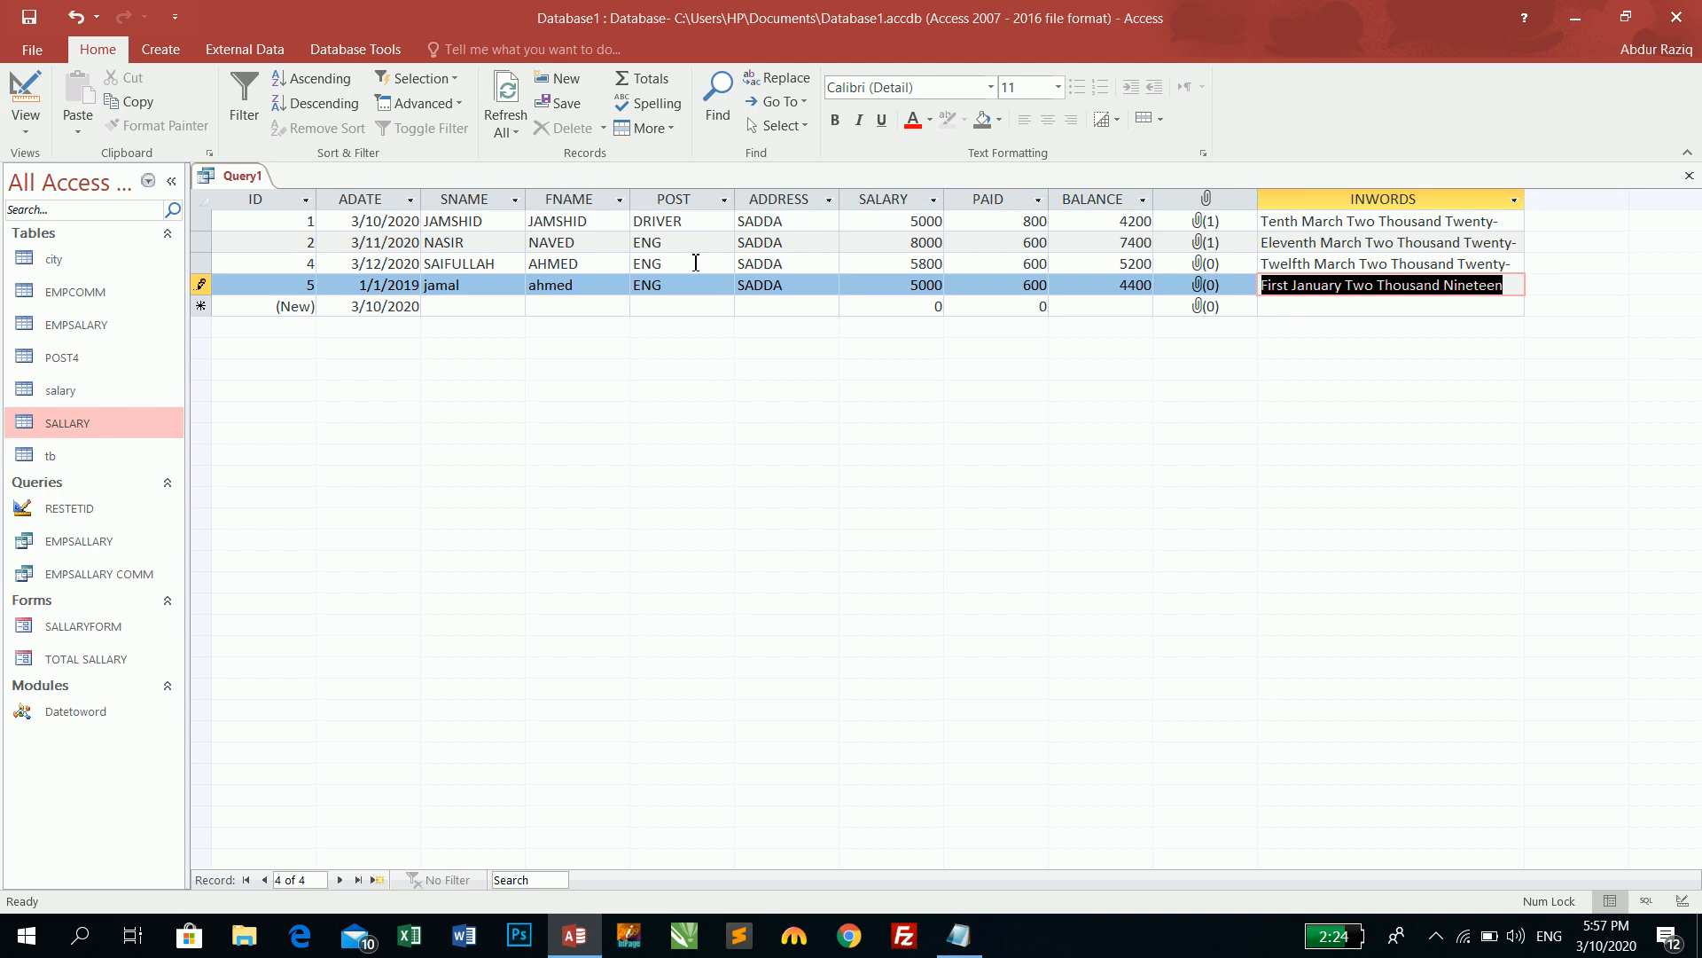
{"action": "key", "text": "Tab"}
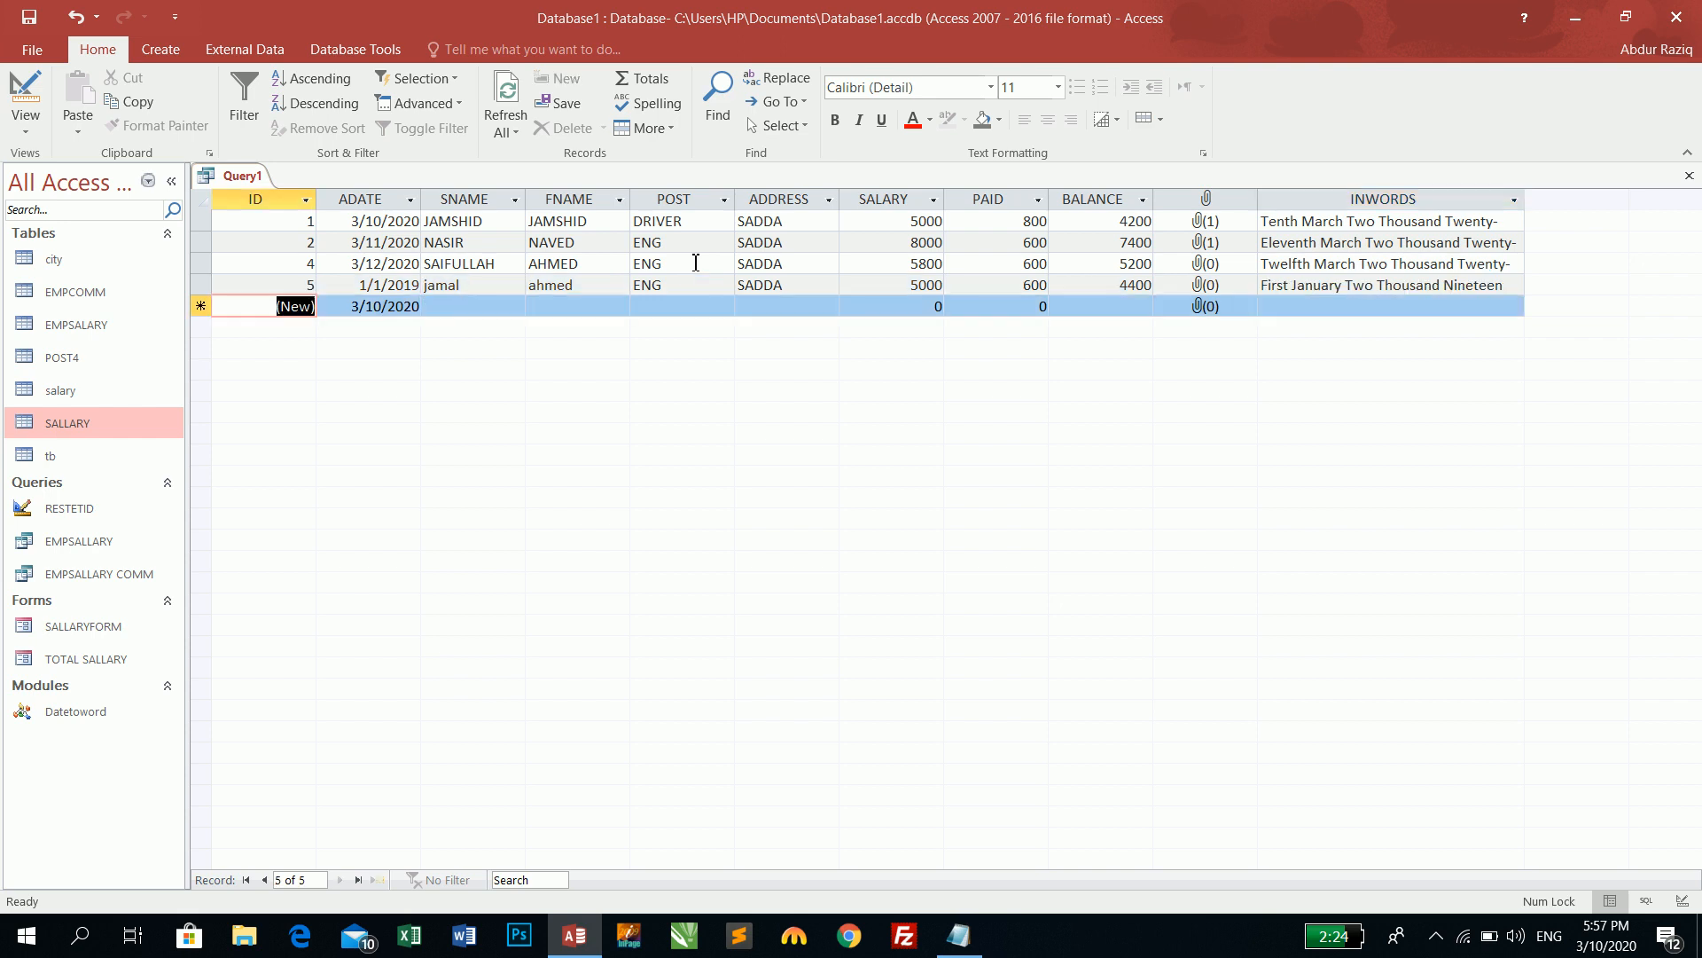
{"action": "key", "text": "Tab"}
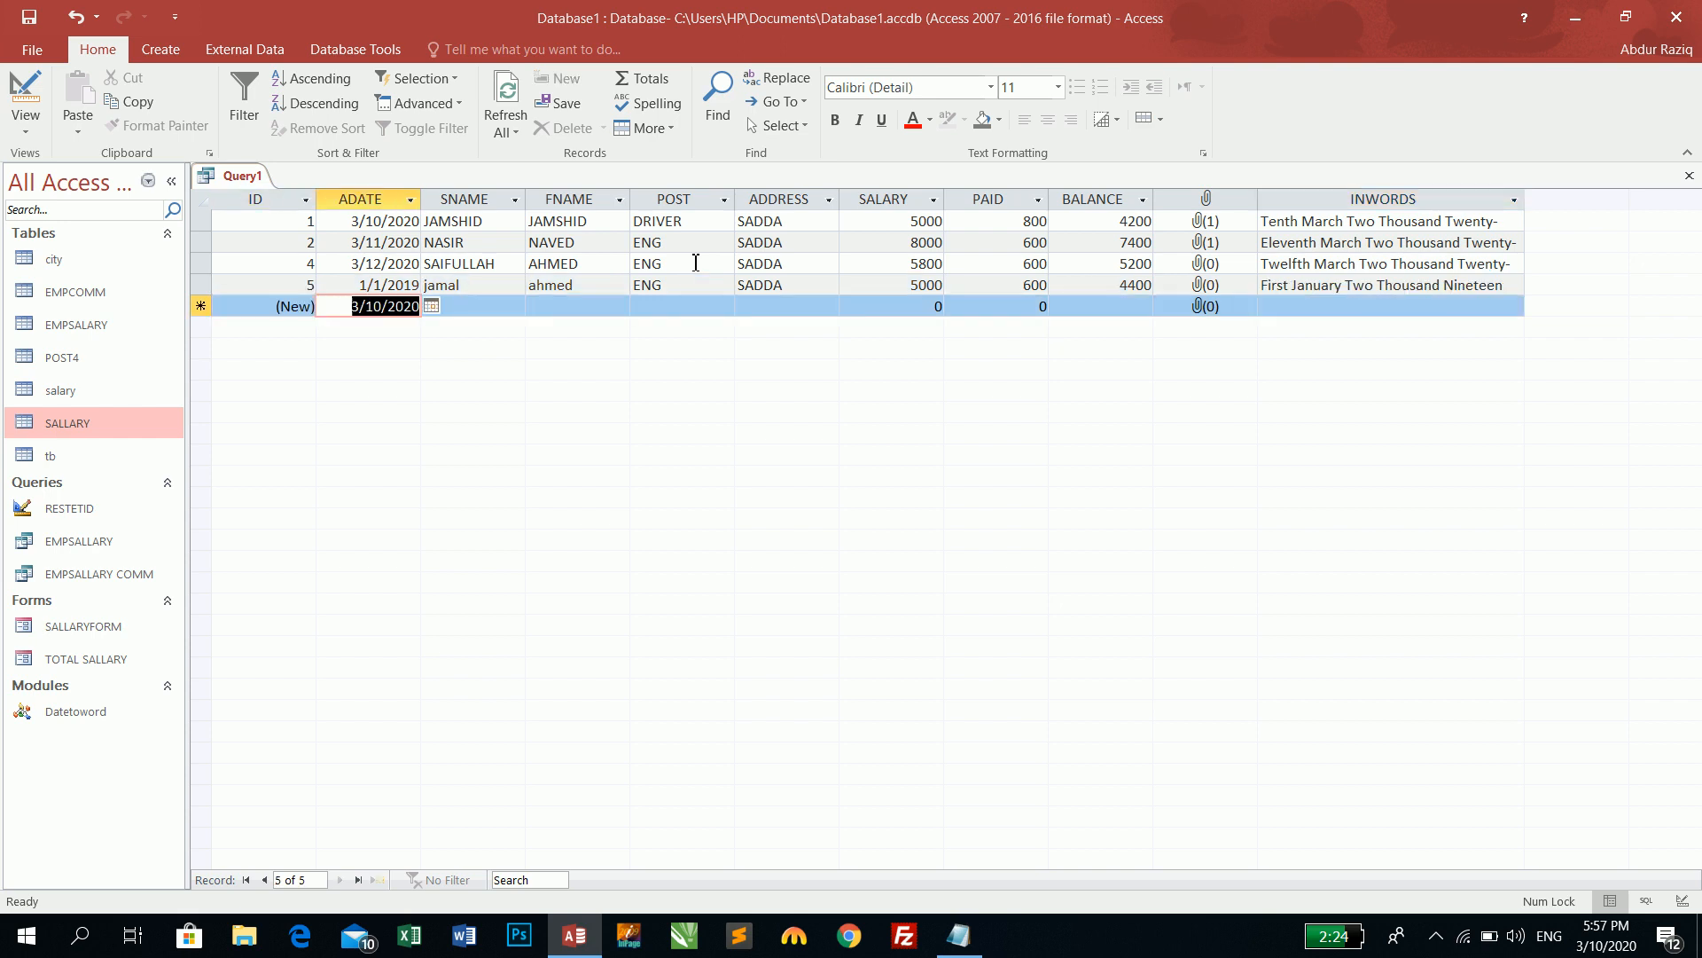
- Widen the INWORDS column, then switch to Design view and back to the datasheet results
{"action": "left_click_drag", "start_coordinate": [1525, 201], "coordinate": [1630, 196]}
{"action": "left_click", "coordinate": [1546, 221]}
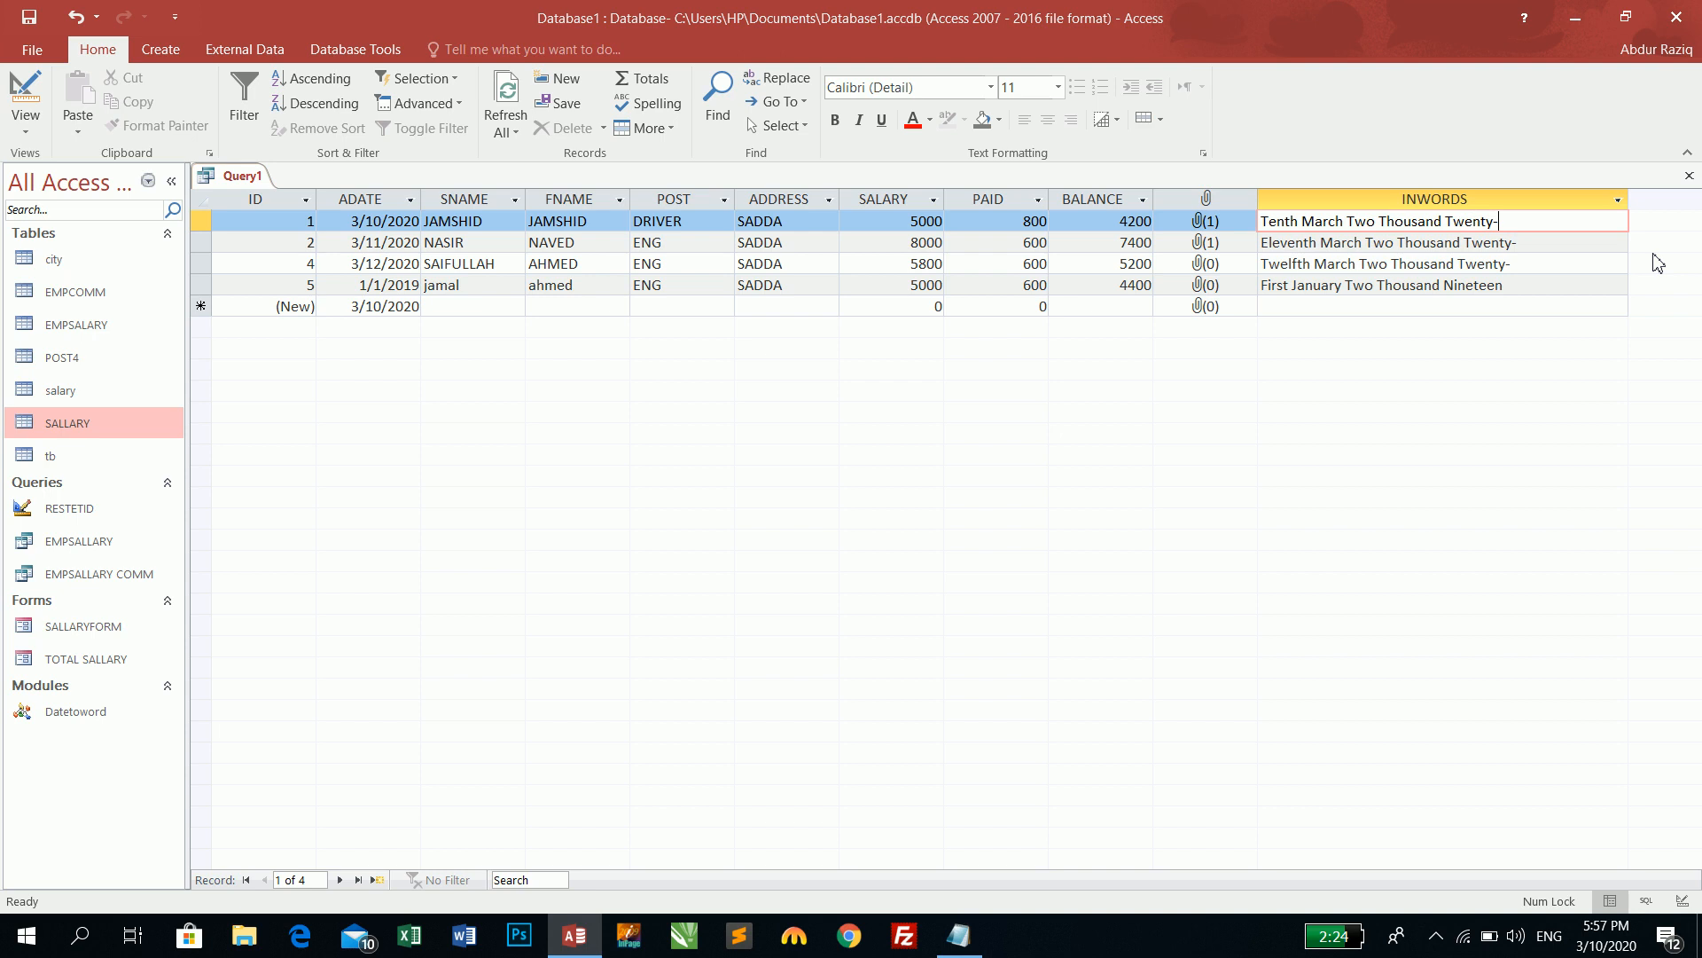
{"action": "left_click", "coordinate": [24, 105]}
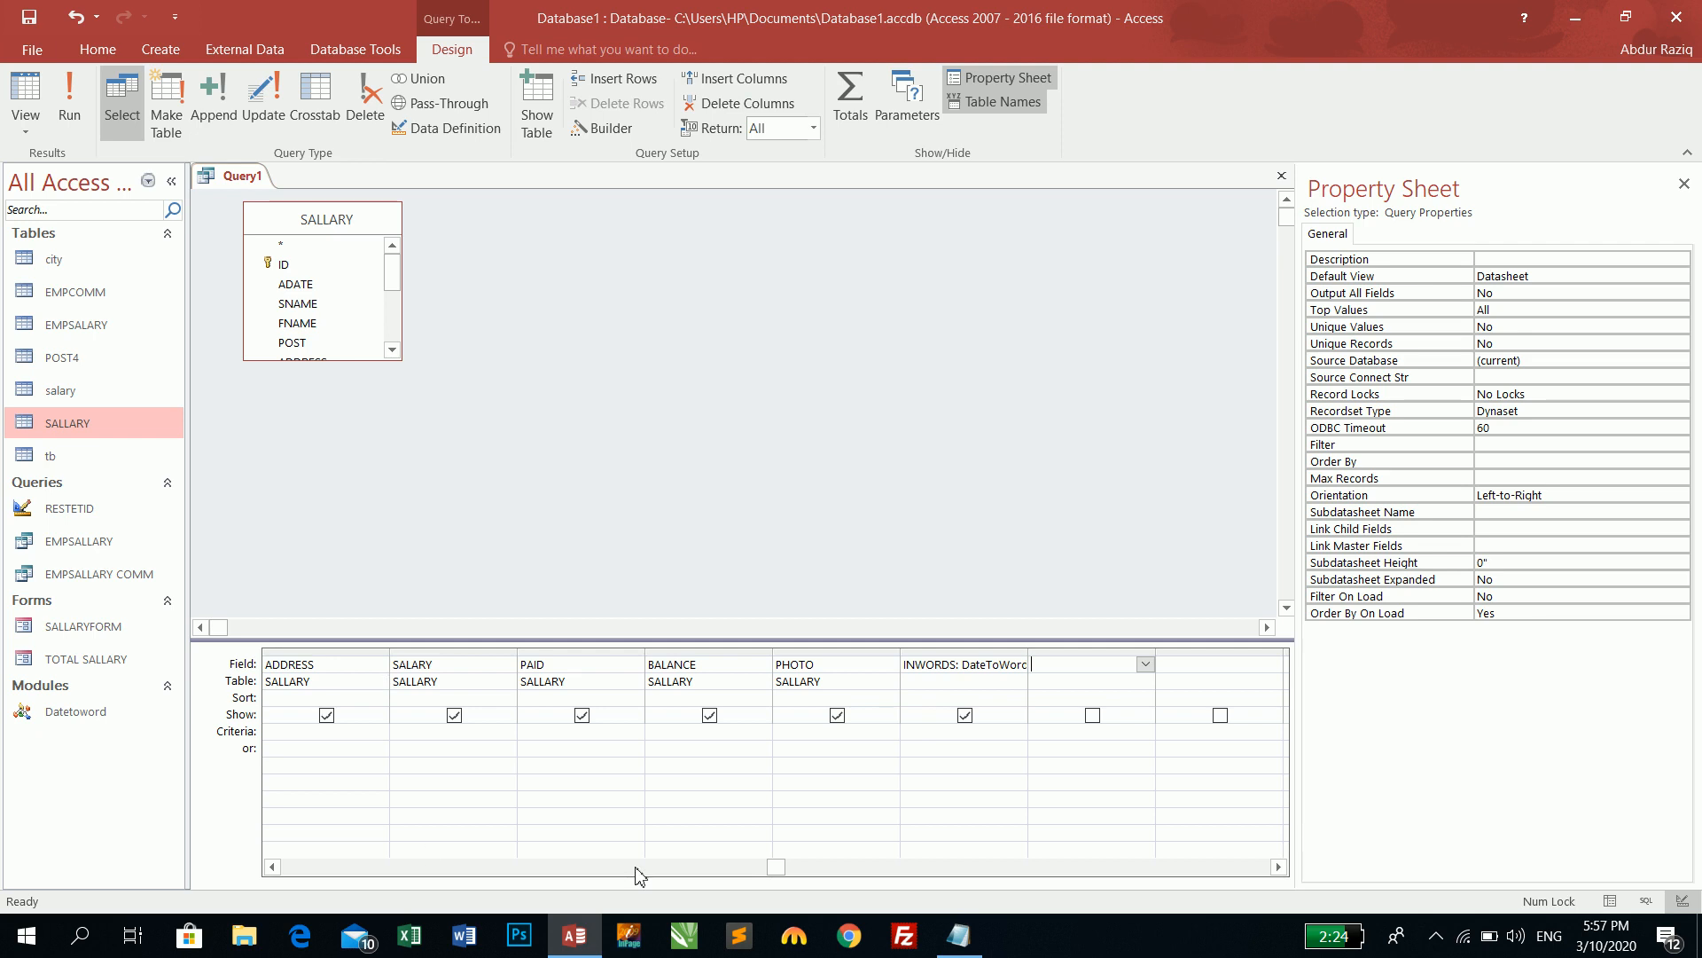
{"action": "left_click_drag", "start_coordinate": [782, 869], "coordinate": [306, 886]}
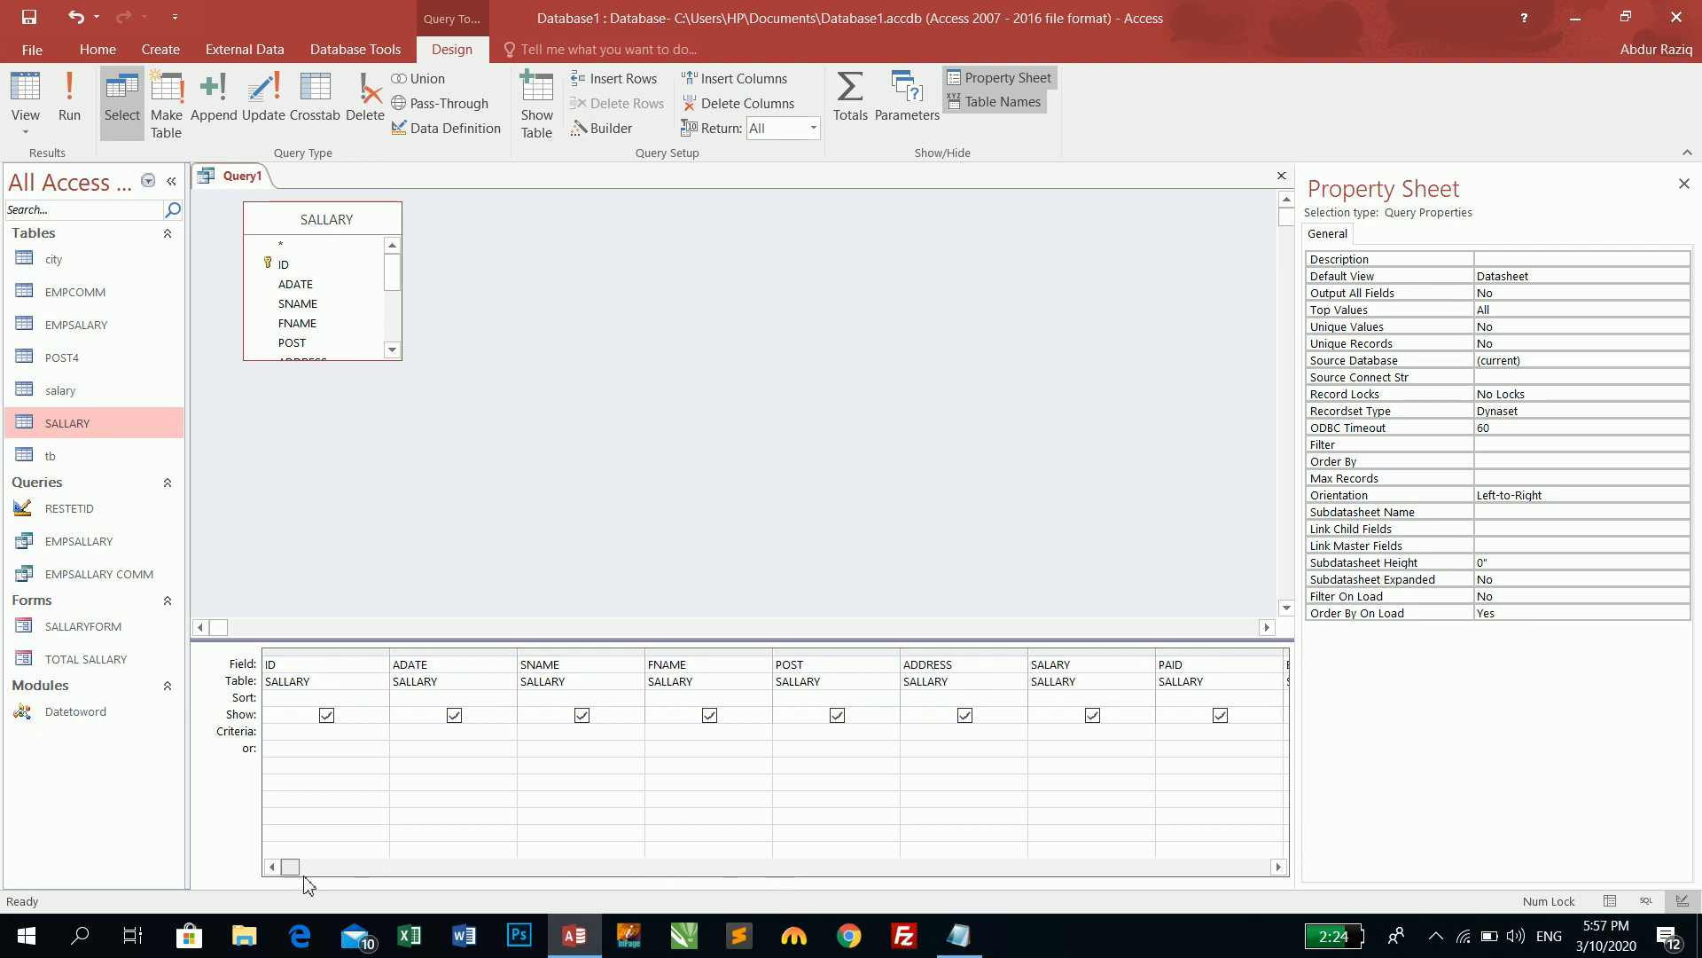
{"action": "left_click", "coordinate": [24, 105]}
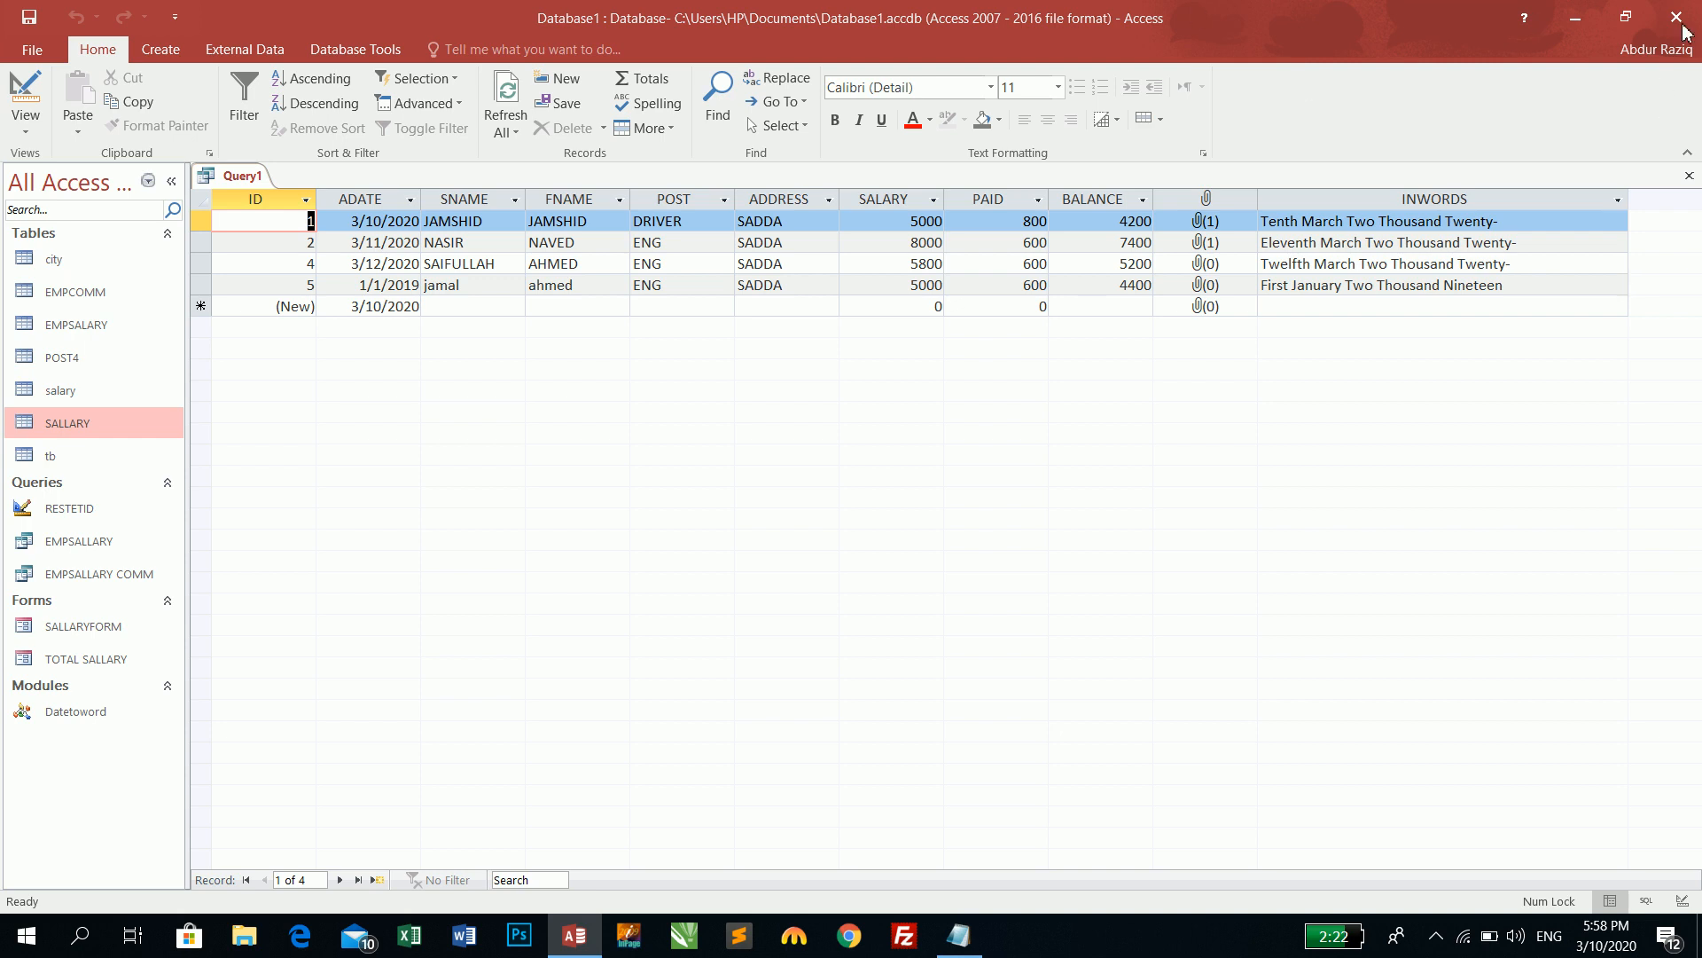
{"action": "left_click", "coordinate": [1436, 938]}
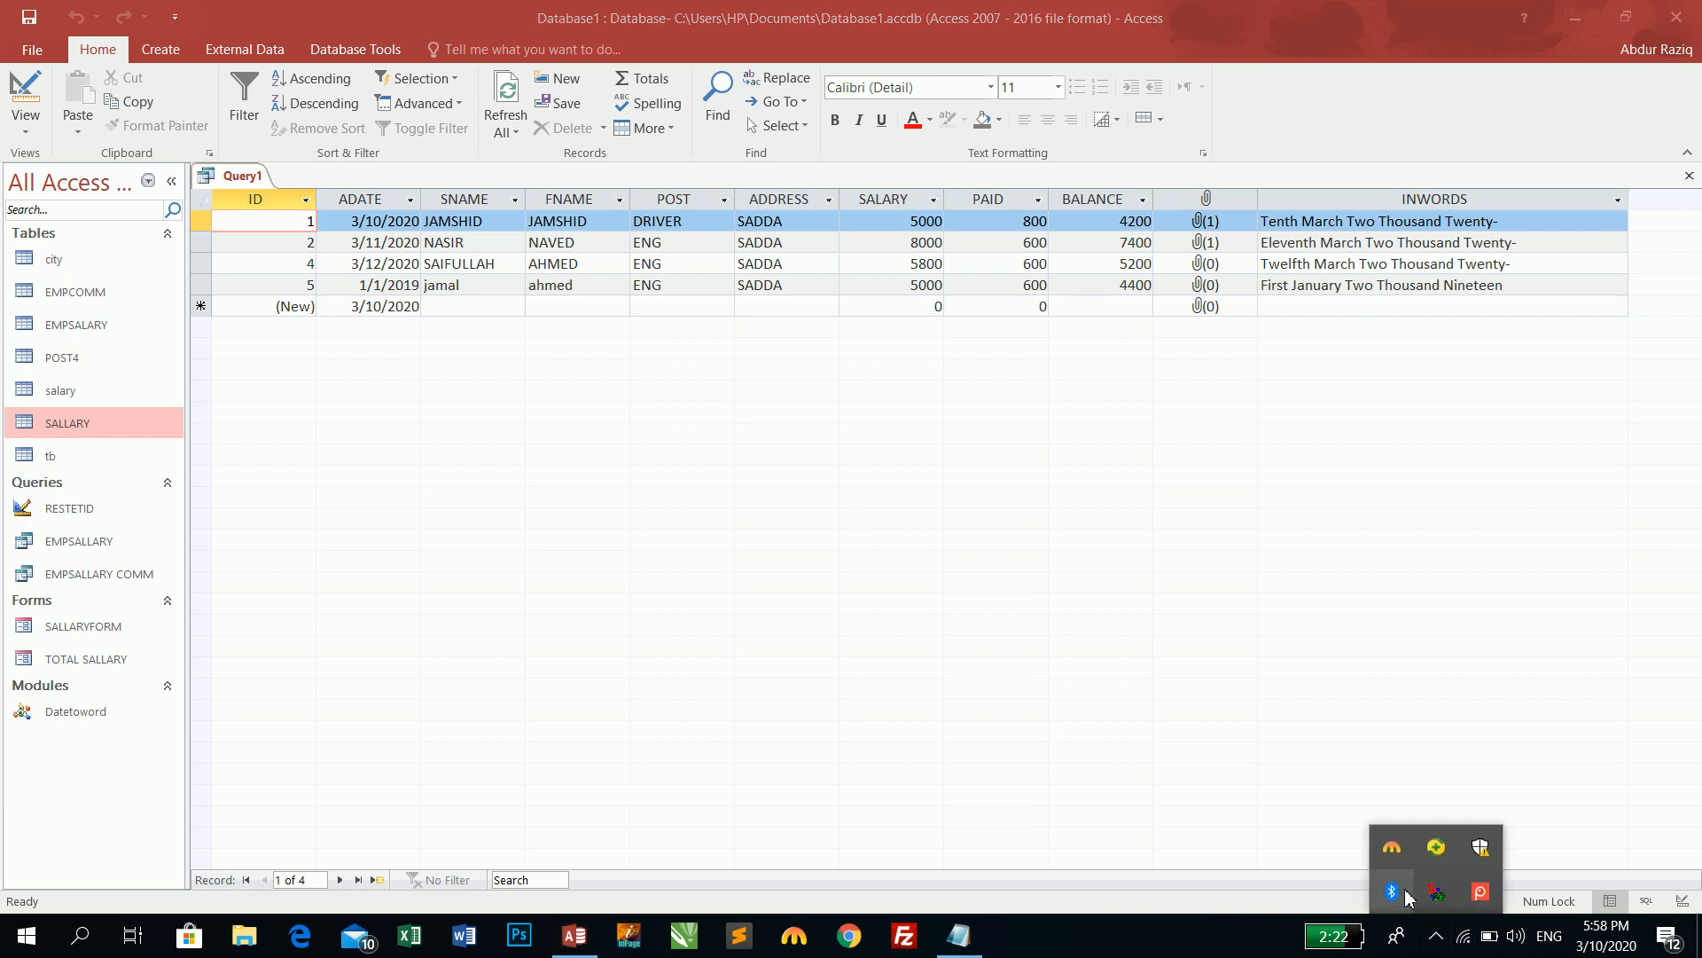